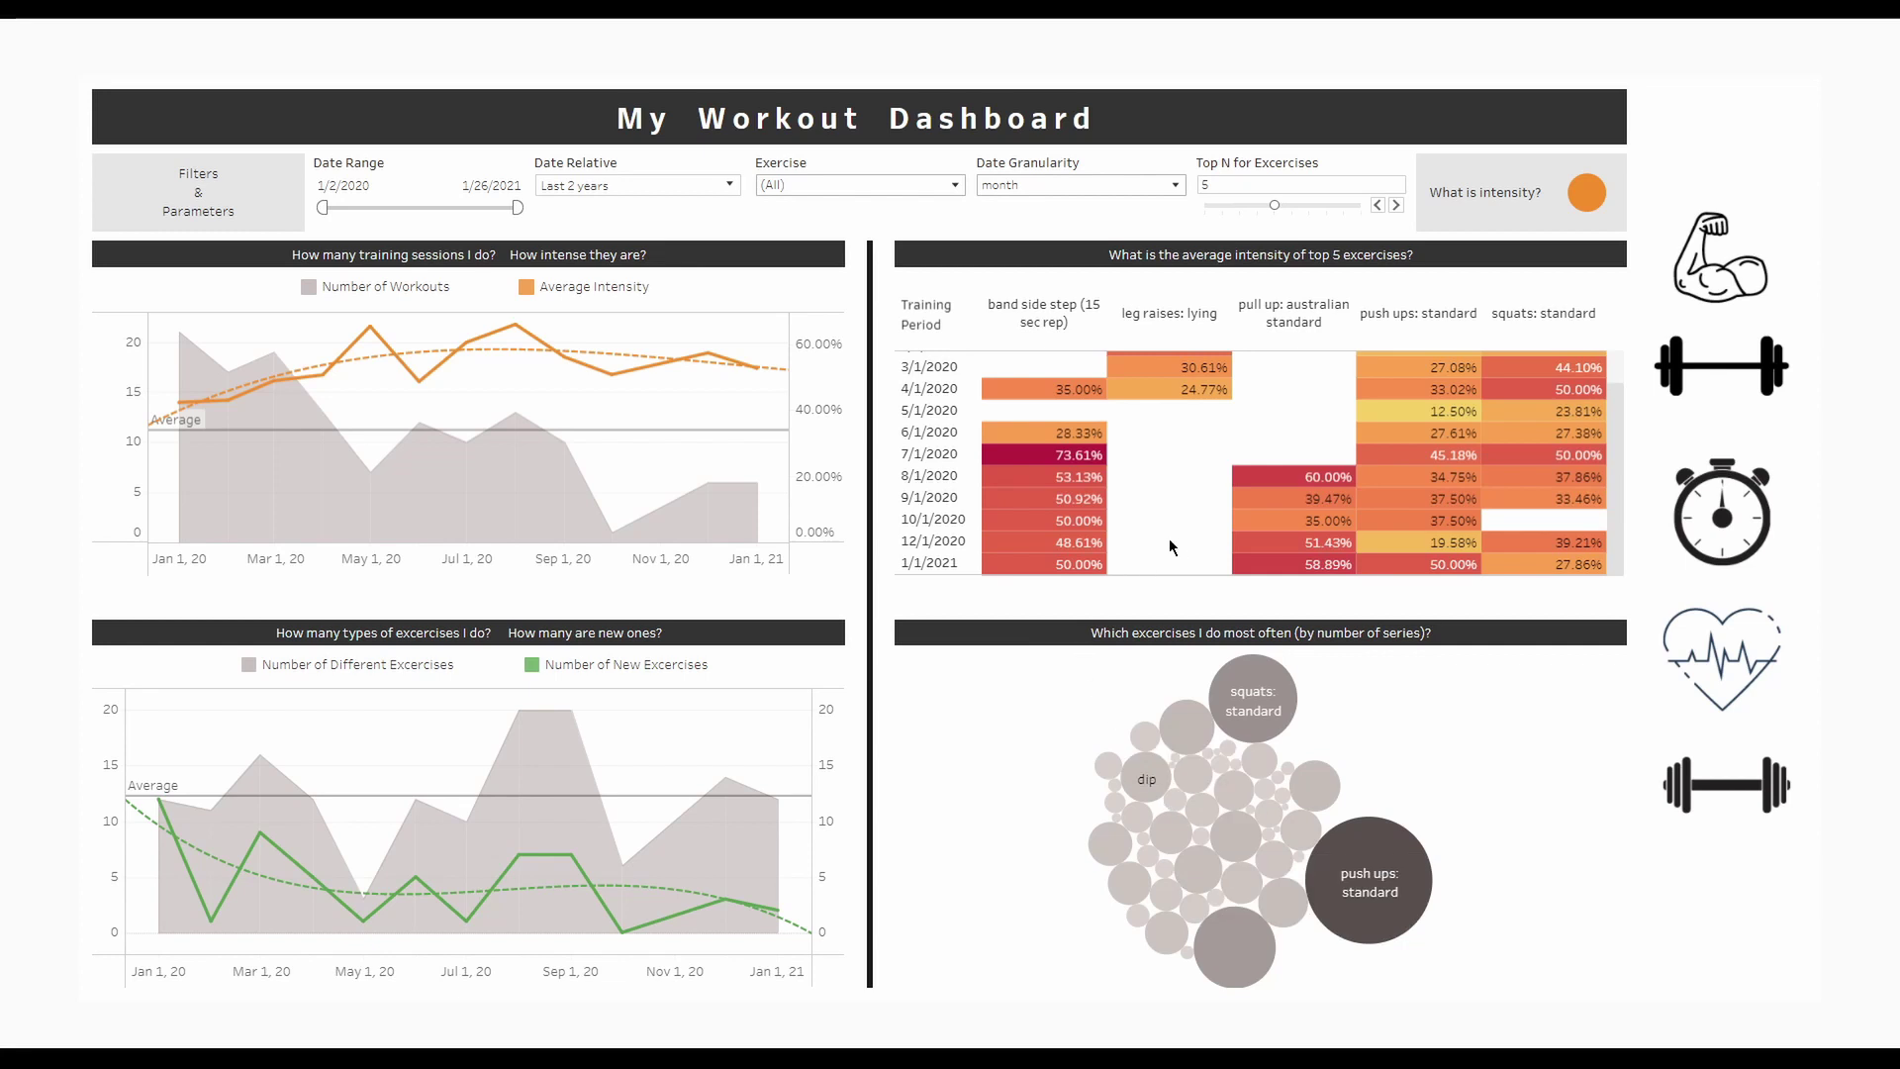
# - Filter the Exercise list to show only push ups: standard and squats: standard
pyautogui.scroll(2, 1168, 562)
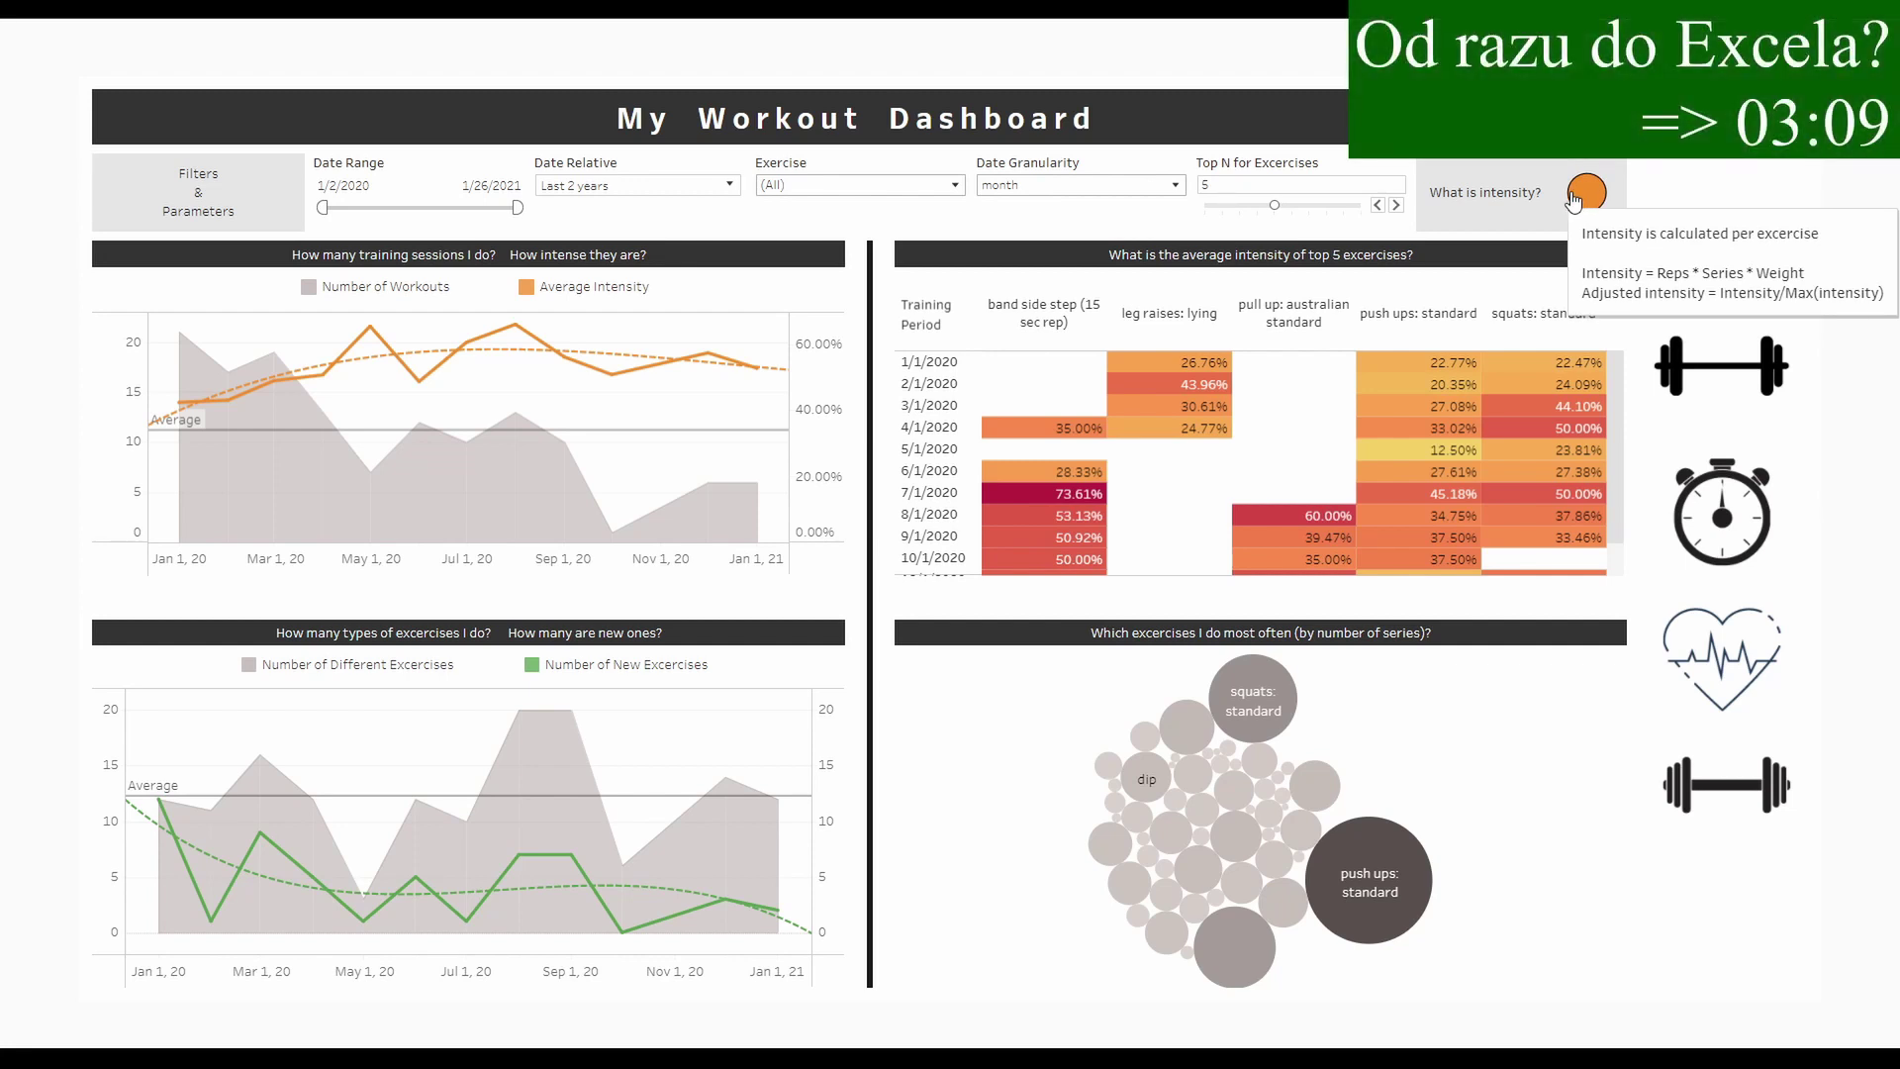
pyautogui.click(874, 190)
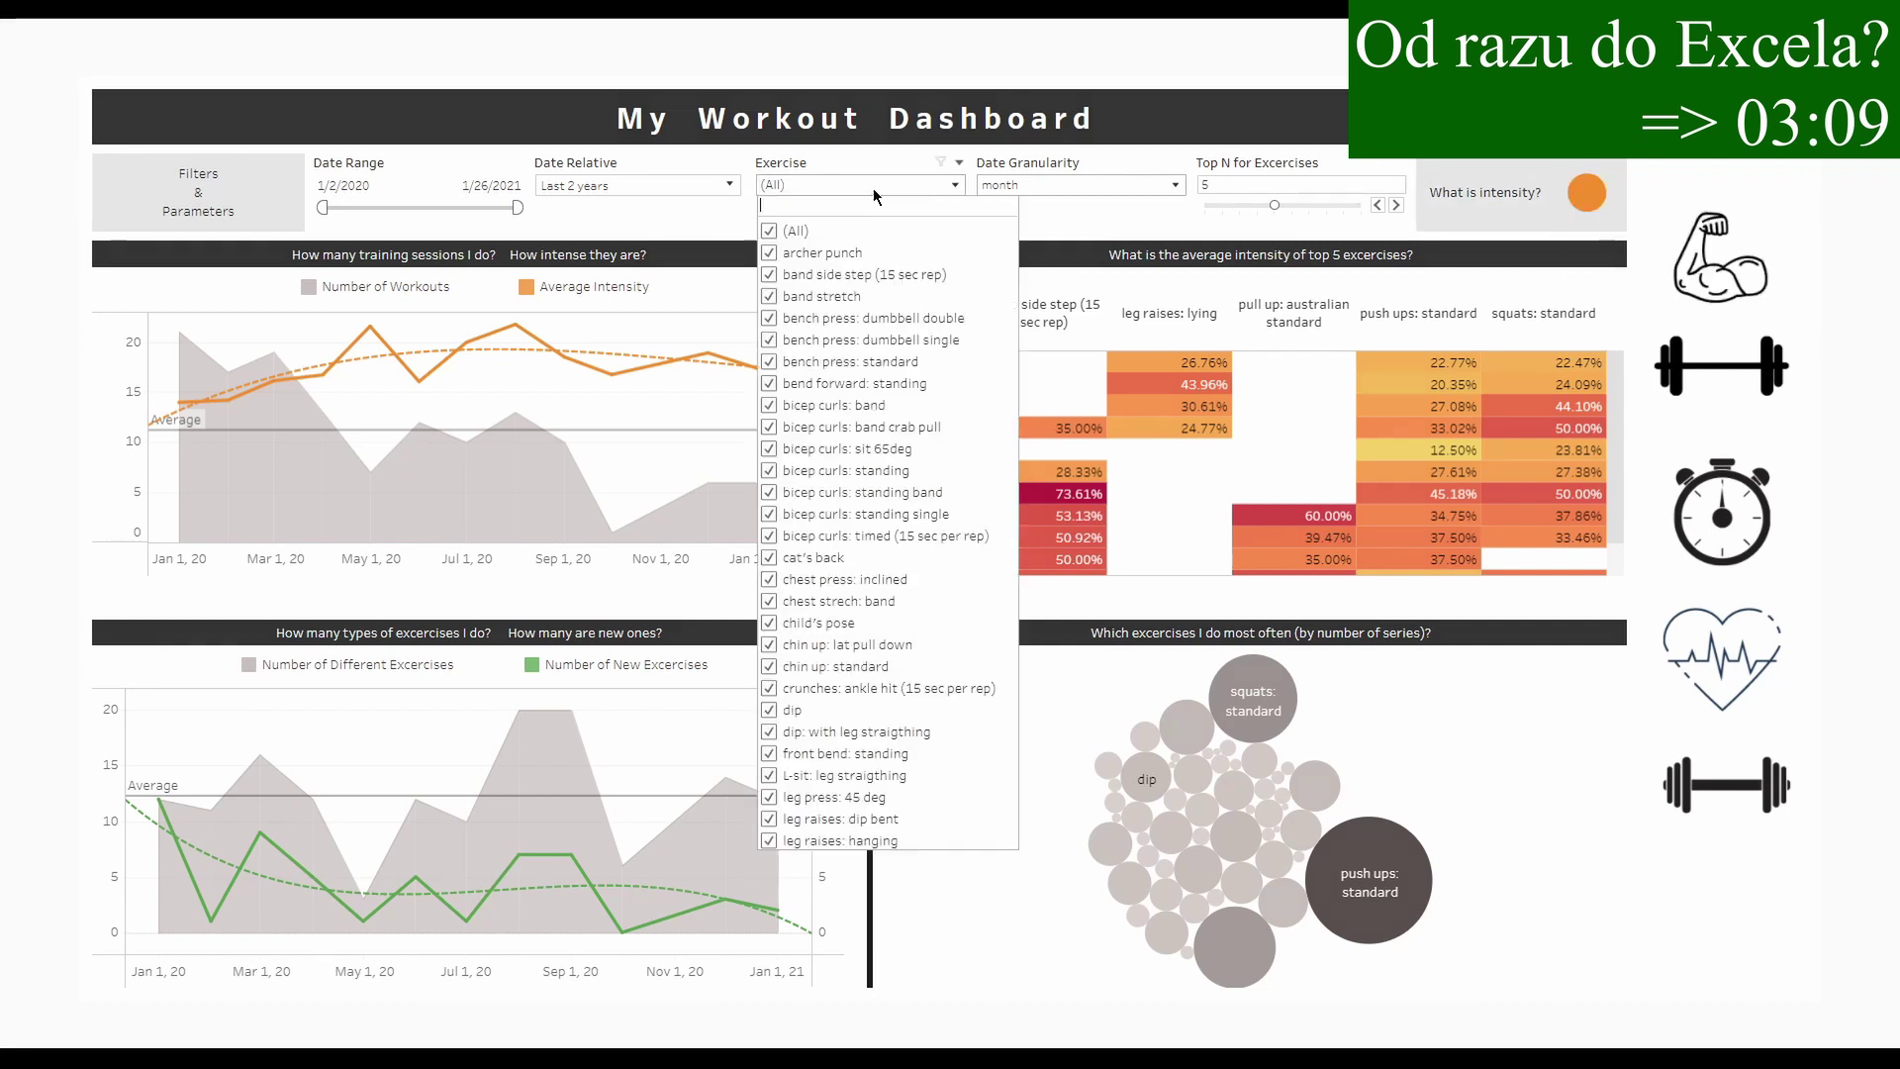
pyautogui.click(769, 231)
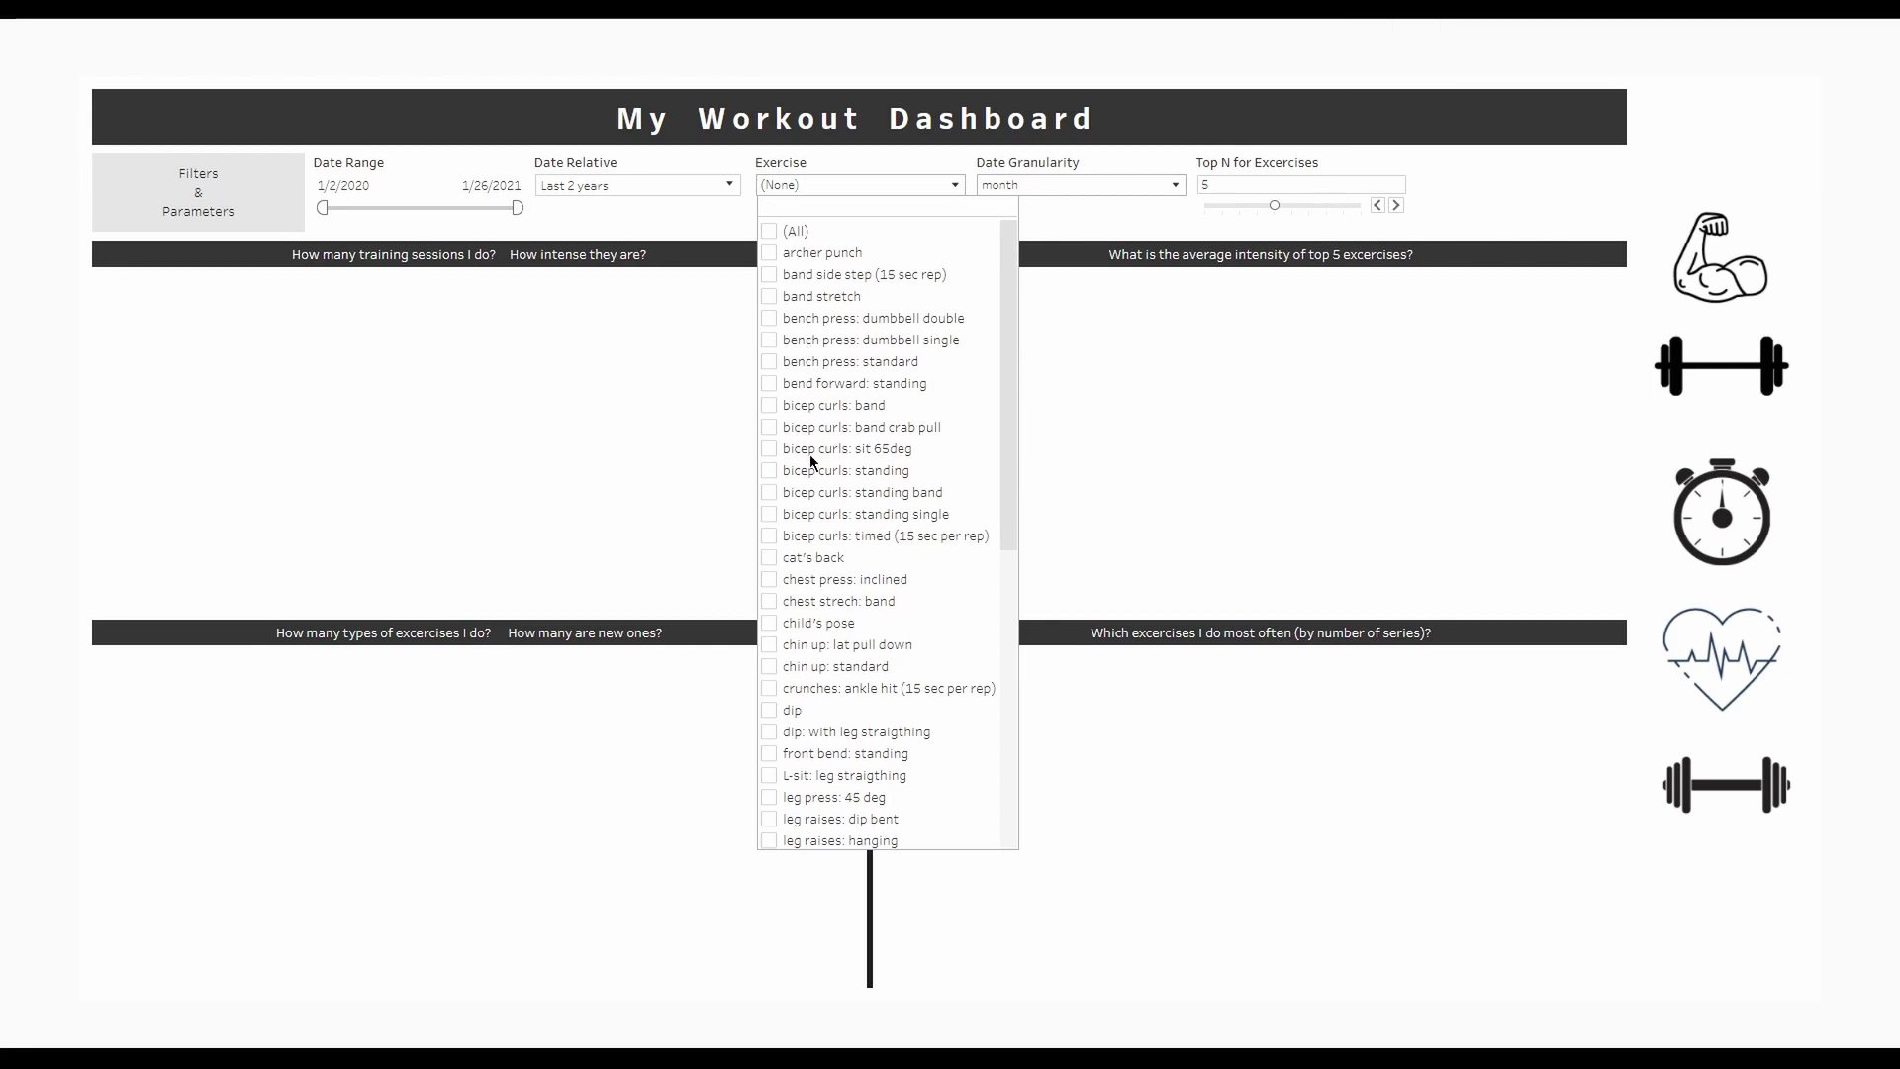
pyautogui.scroll(-3, 811, 544)
pyautogui.scroll(-1, 803, 555)
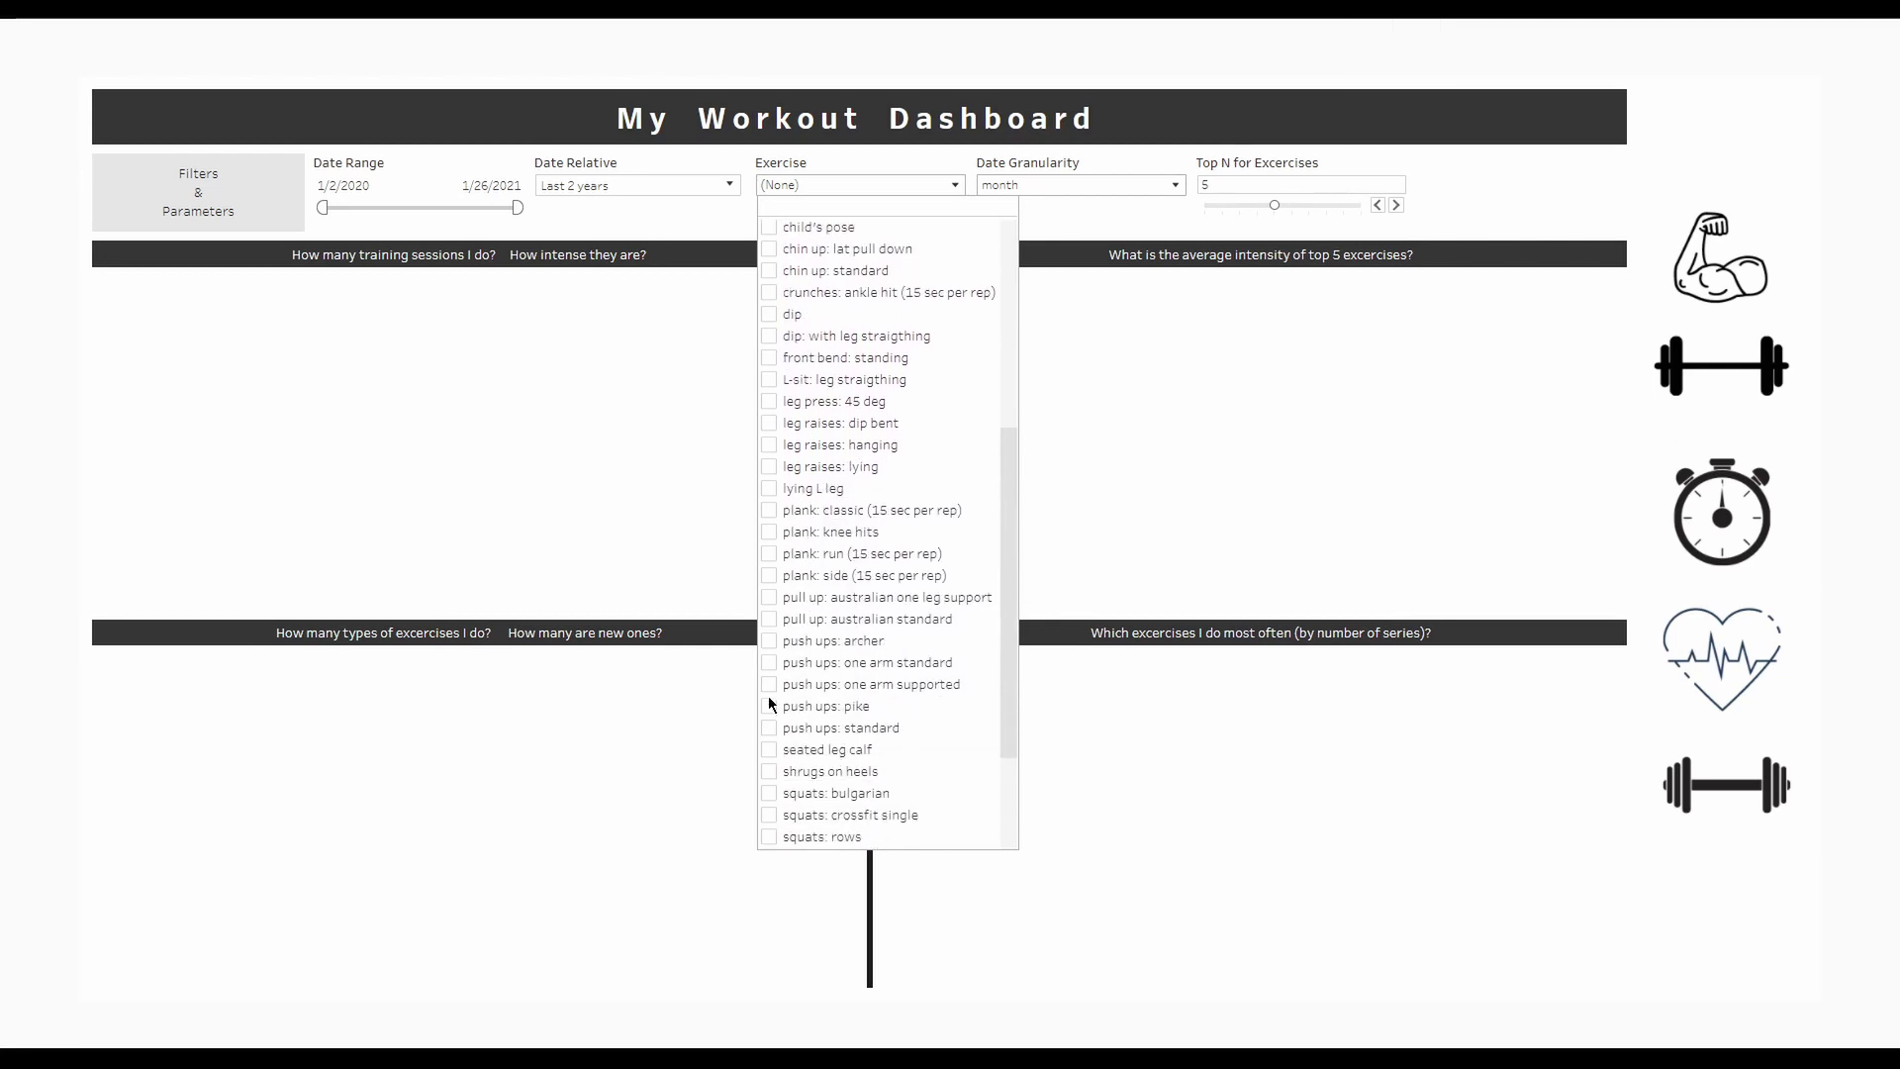
pyautogui.click(770, 729)
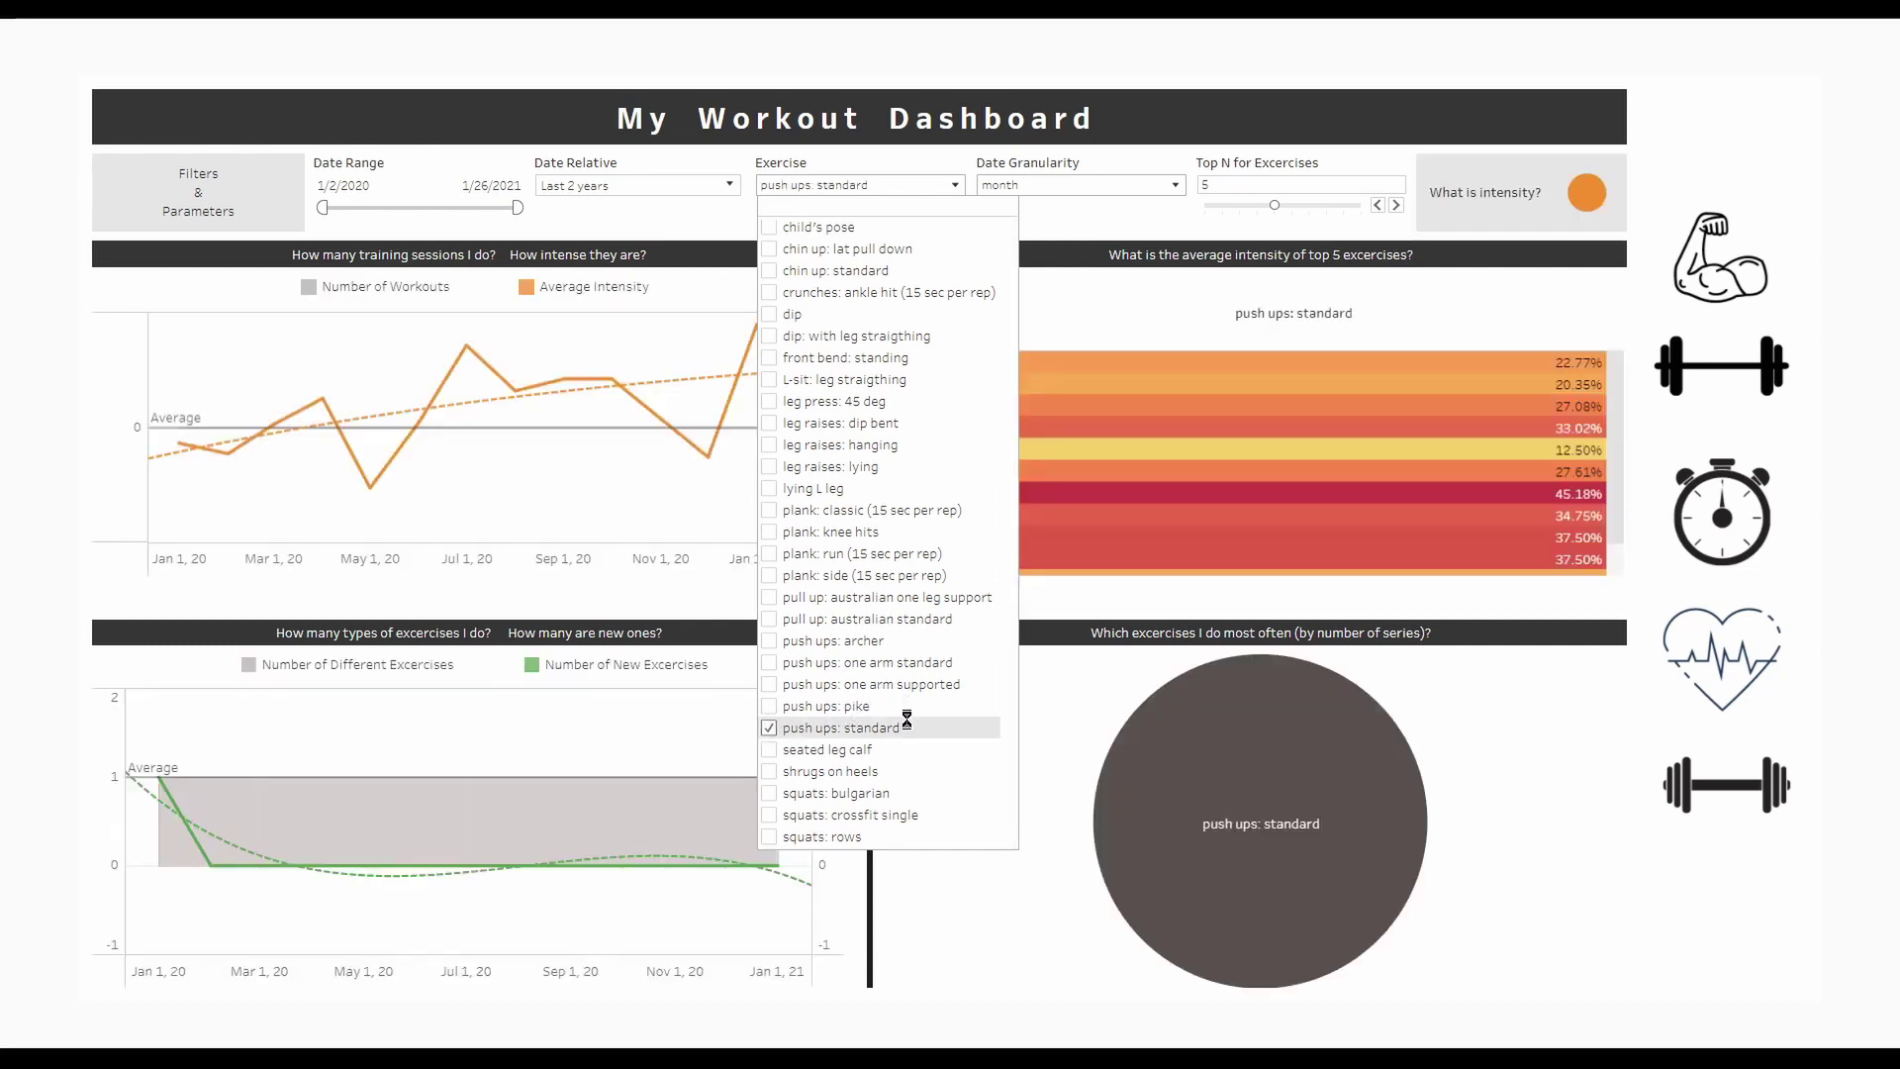
pyautogui.scroll(-1, 906, 723)
pyautogui.scroll(-1, 907, 724)
pyautogui.scroll(-2, 908, 725)
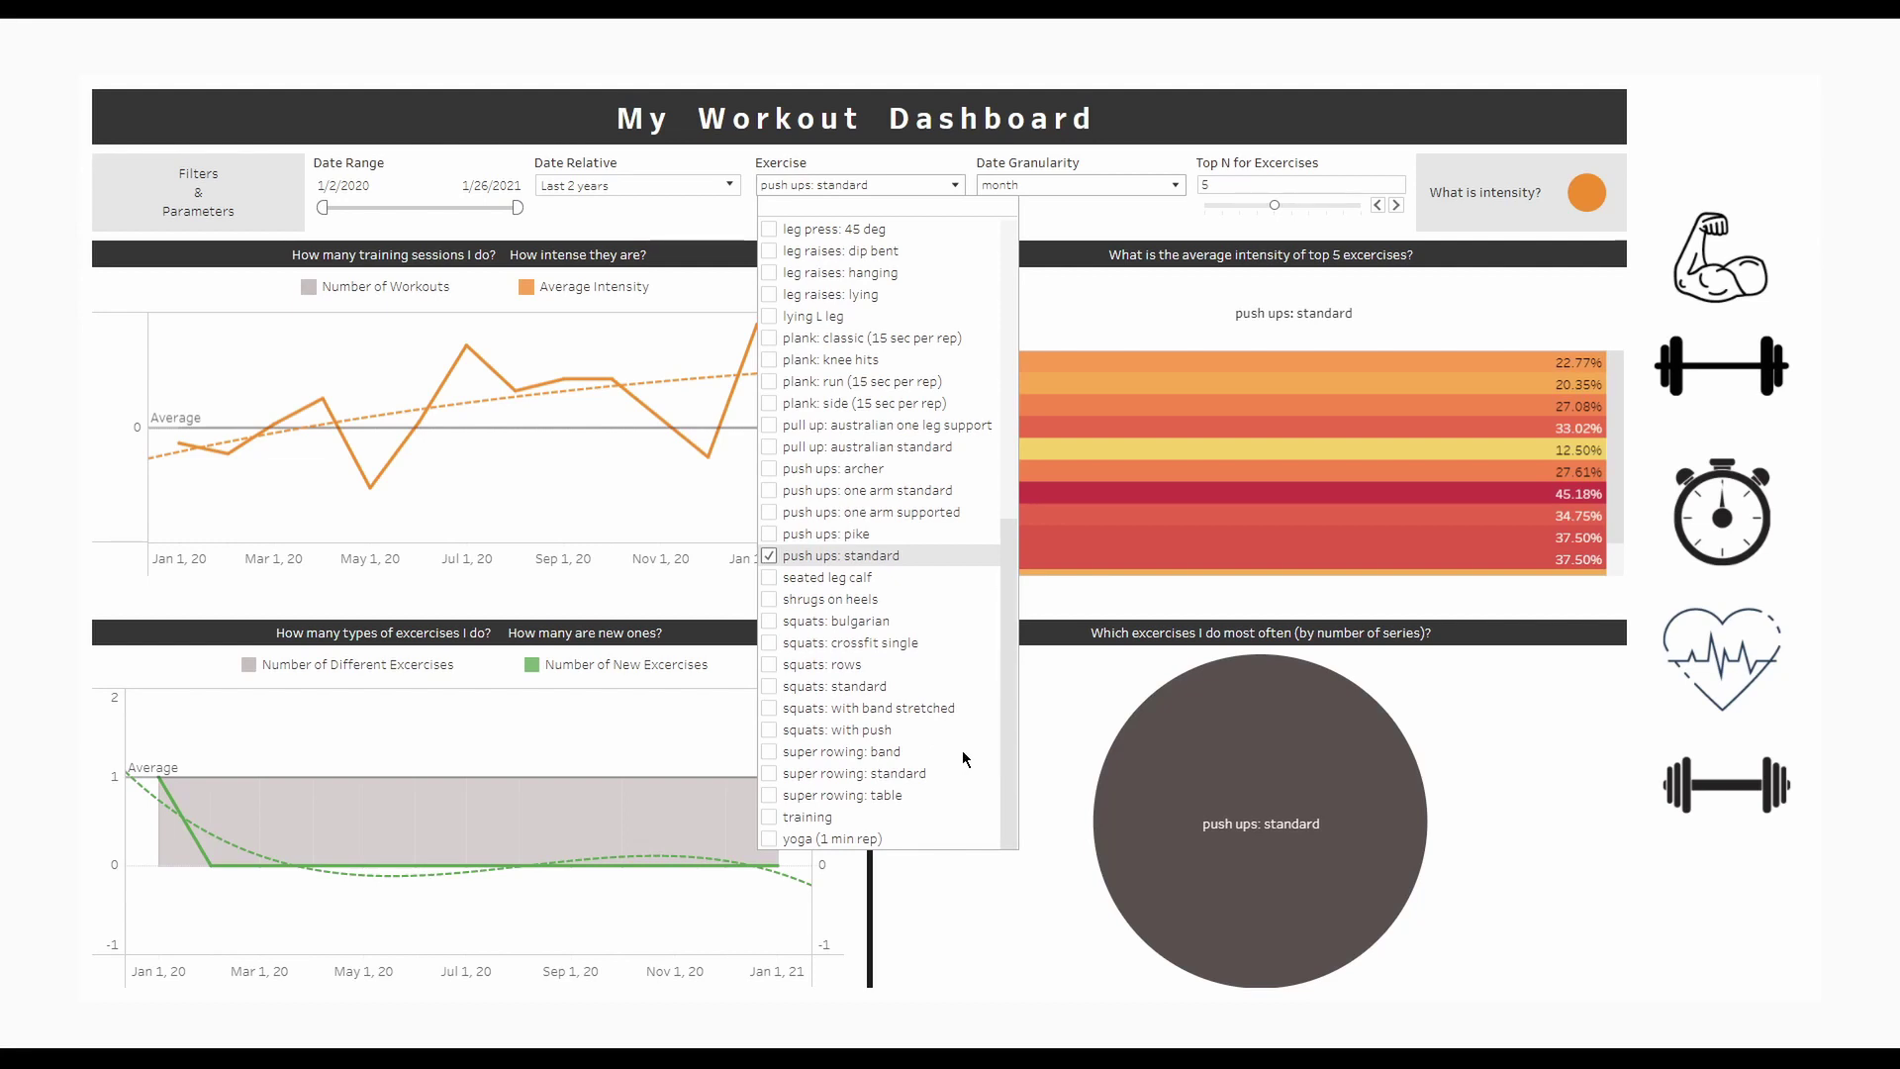
pyautogui.click(769, 687)
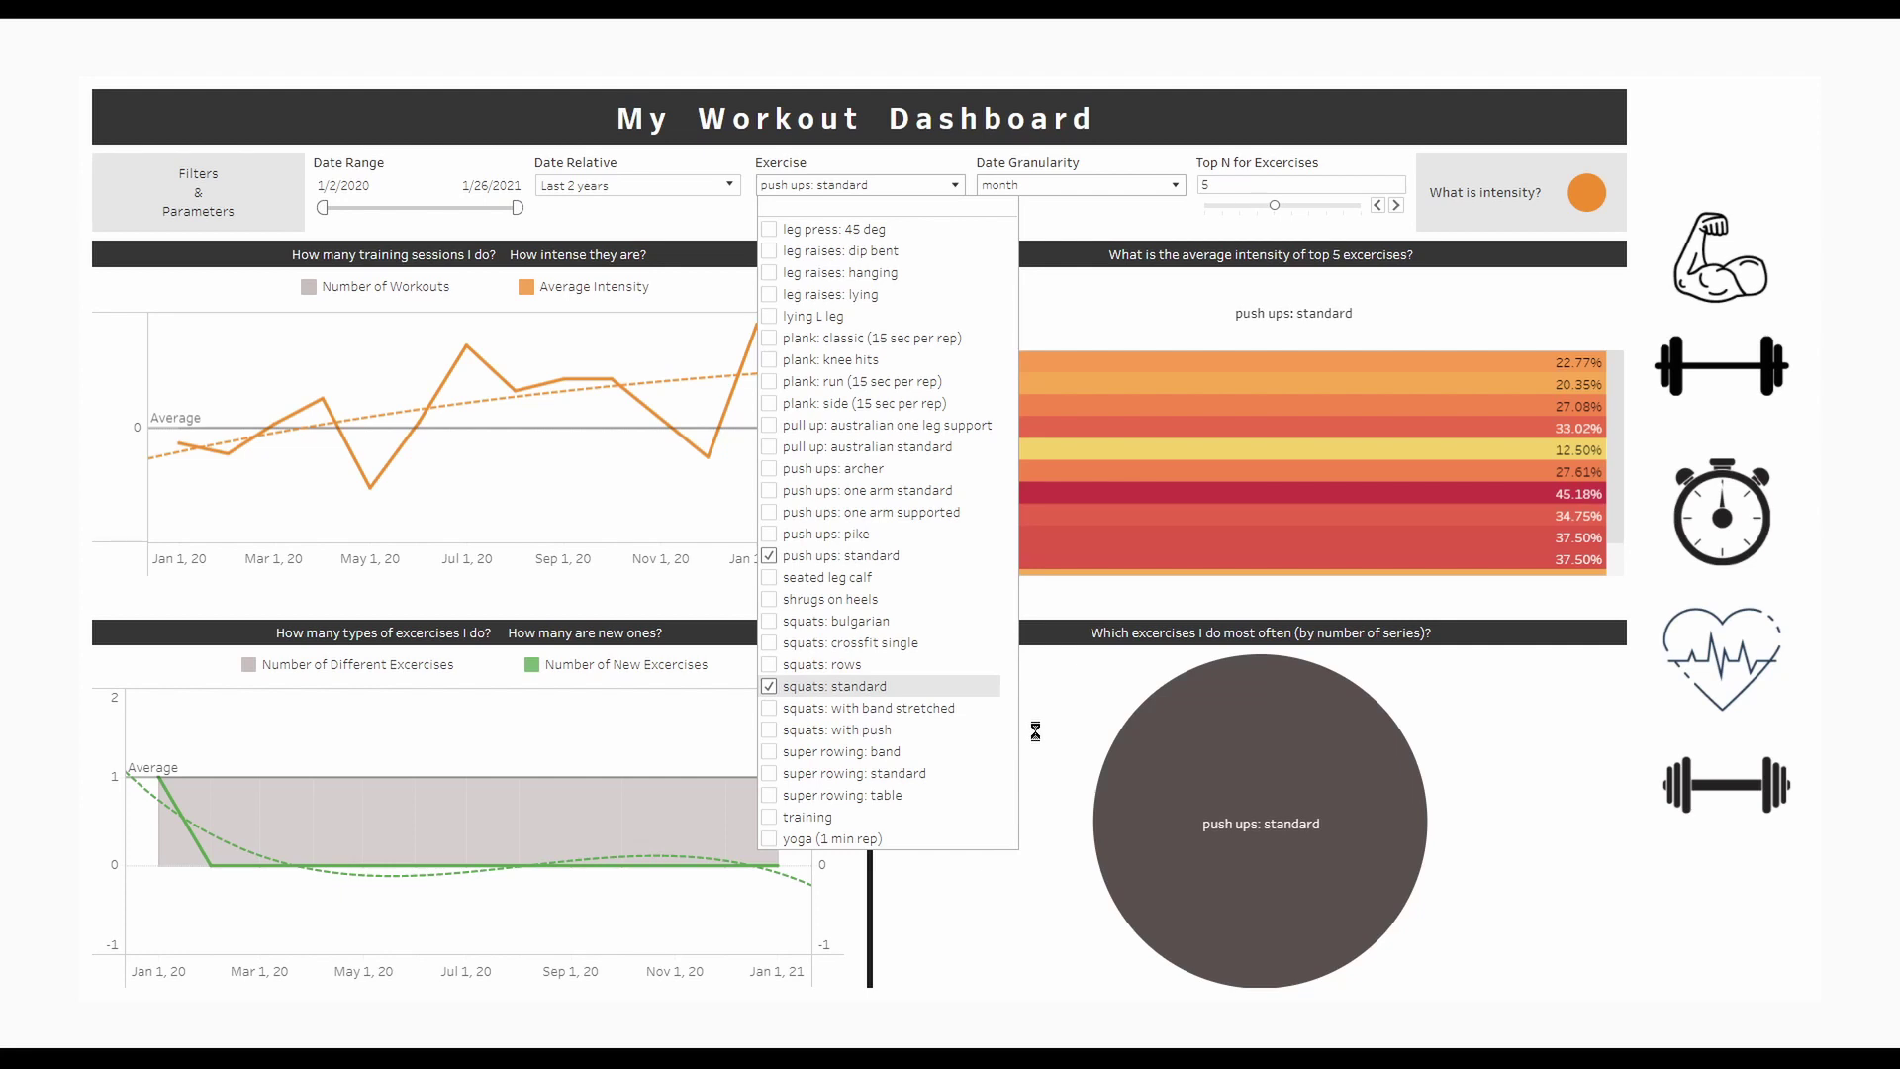
pyautogui.click(1303, 664)
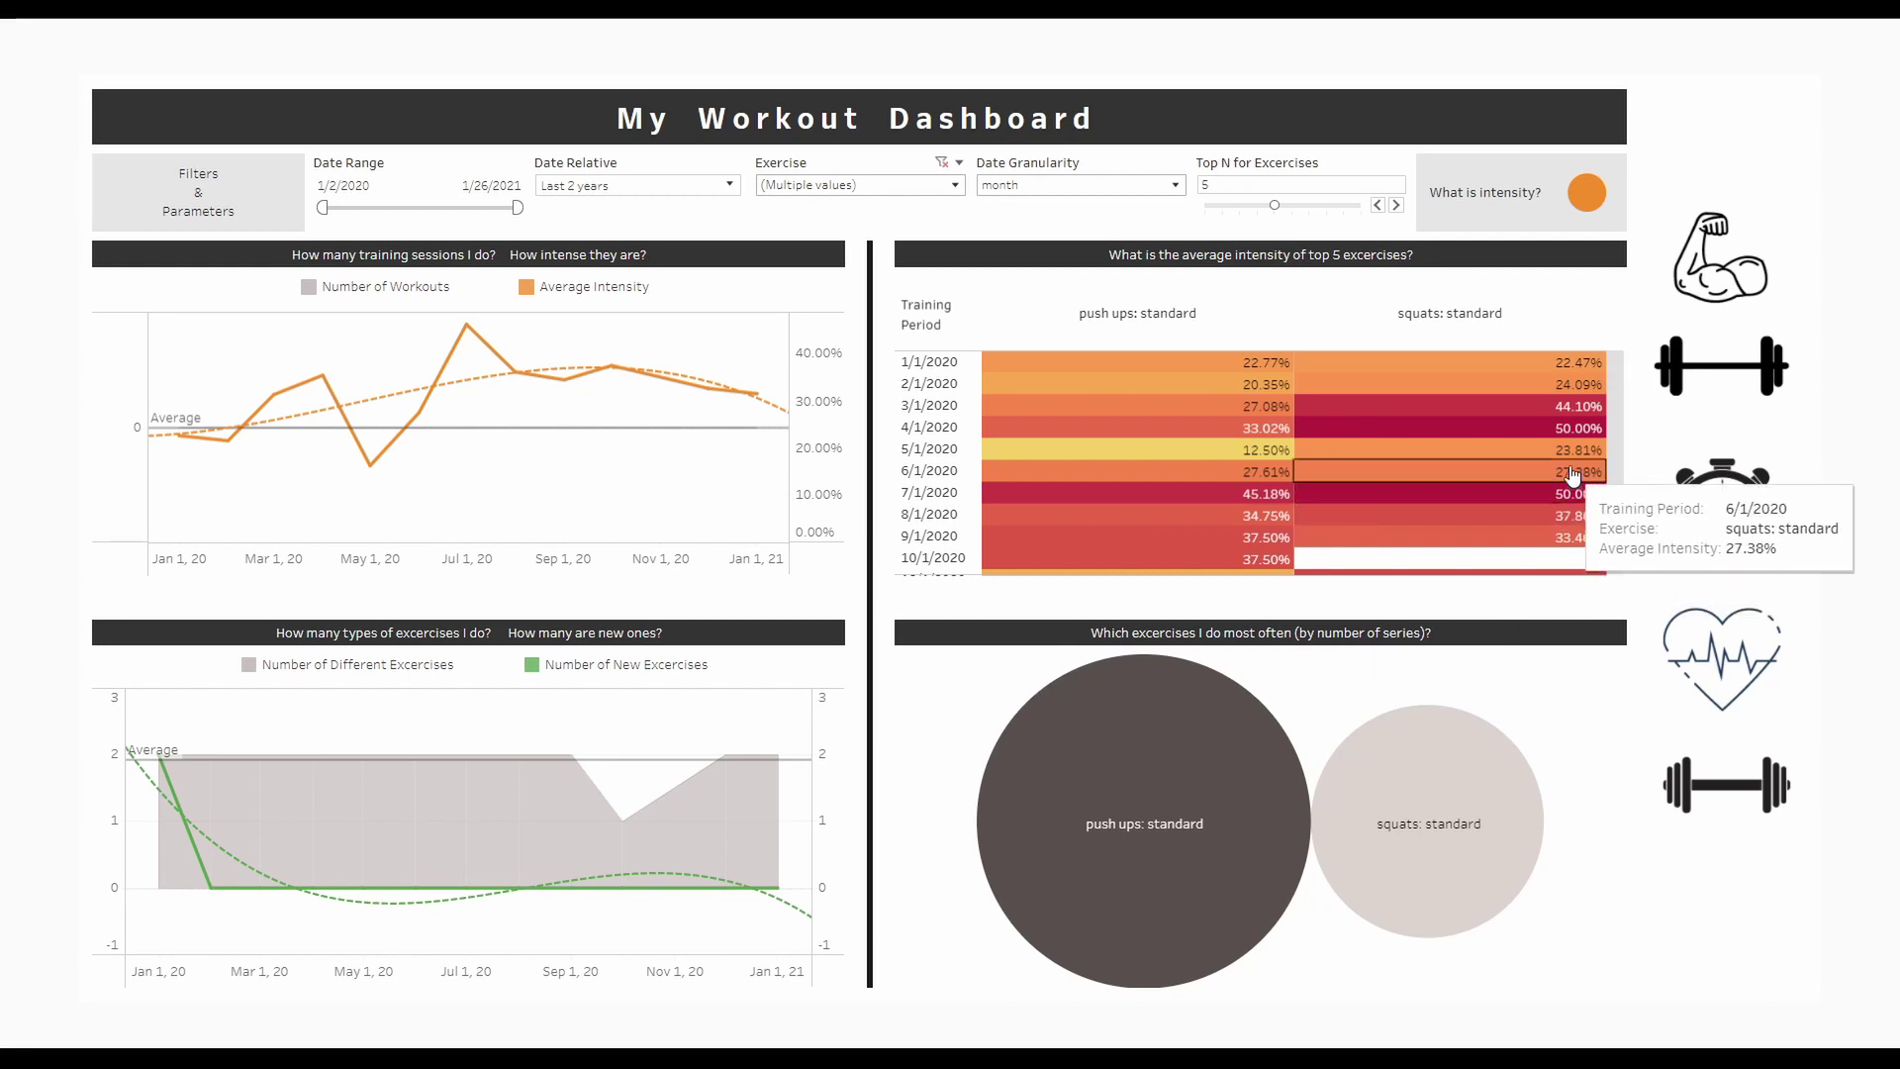
pyautogui.moveTo(1588, 449)
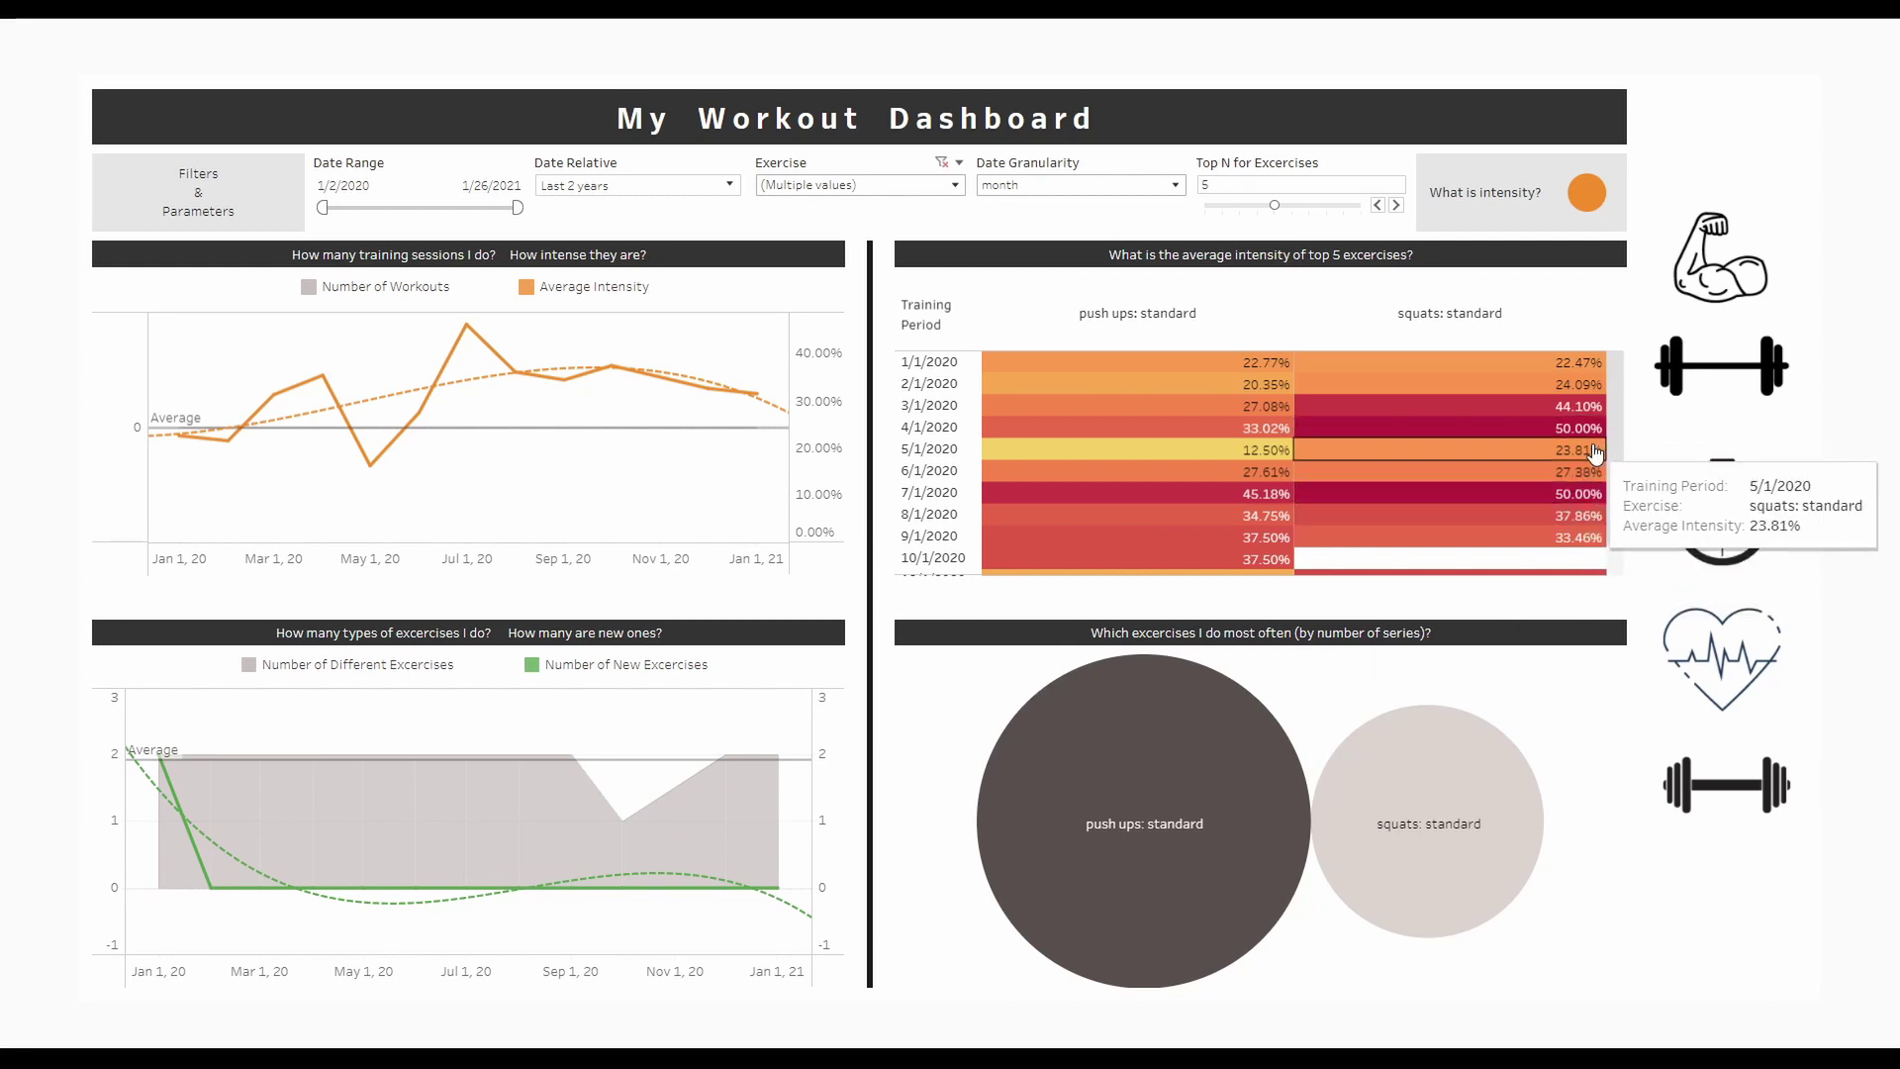
pyautogui.scroll(-1, 1592, 456)
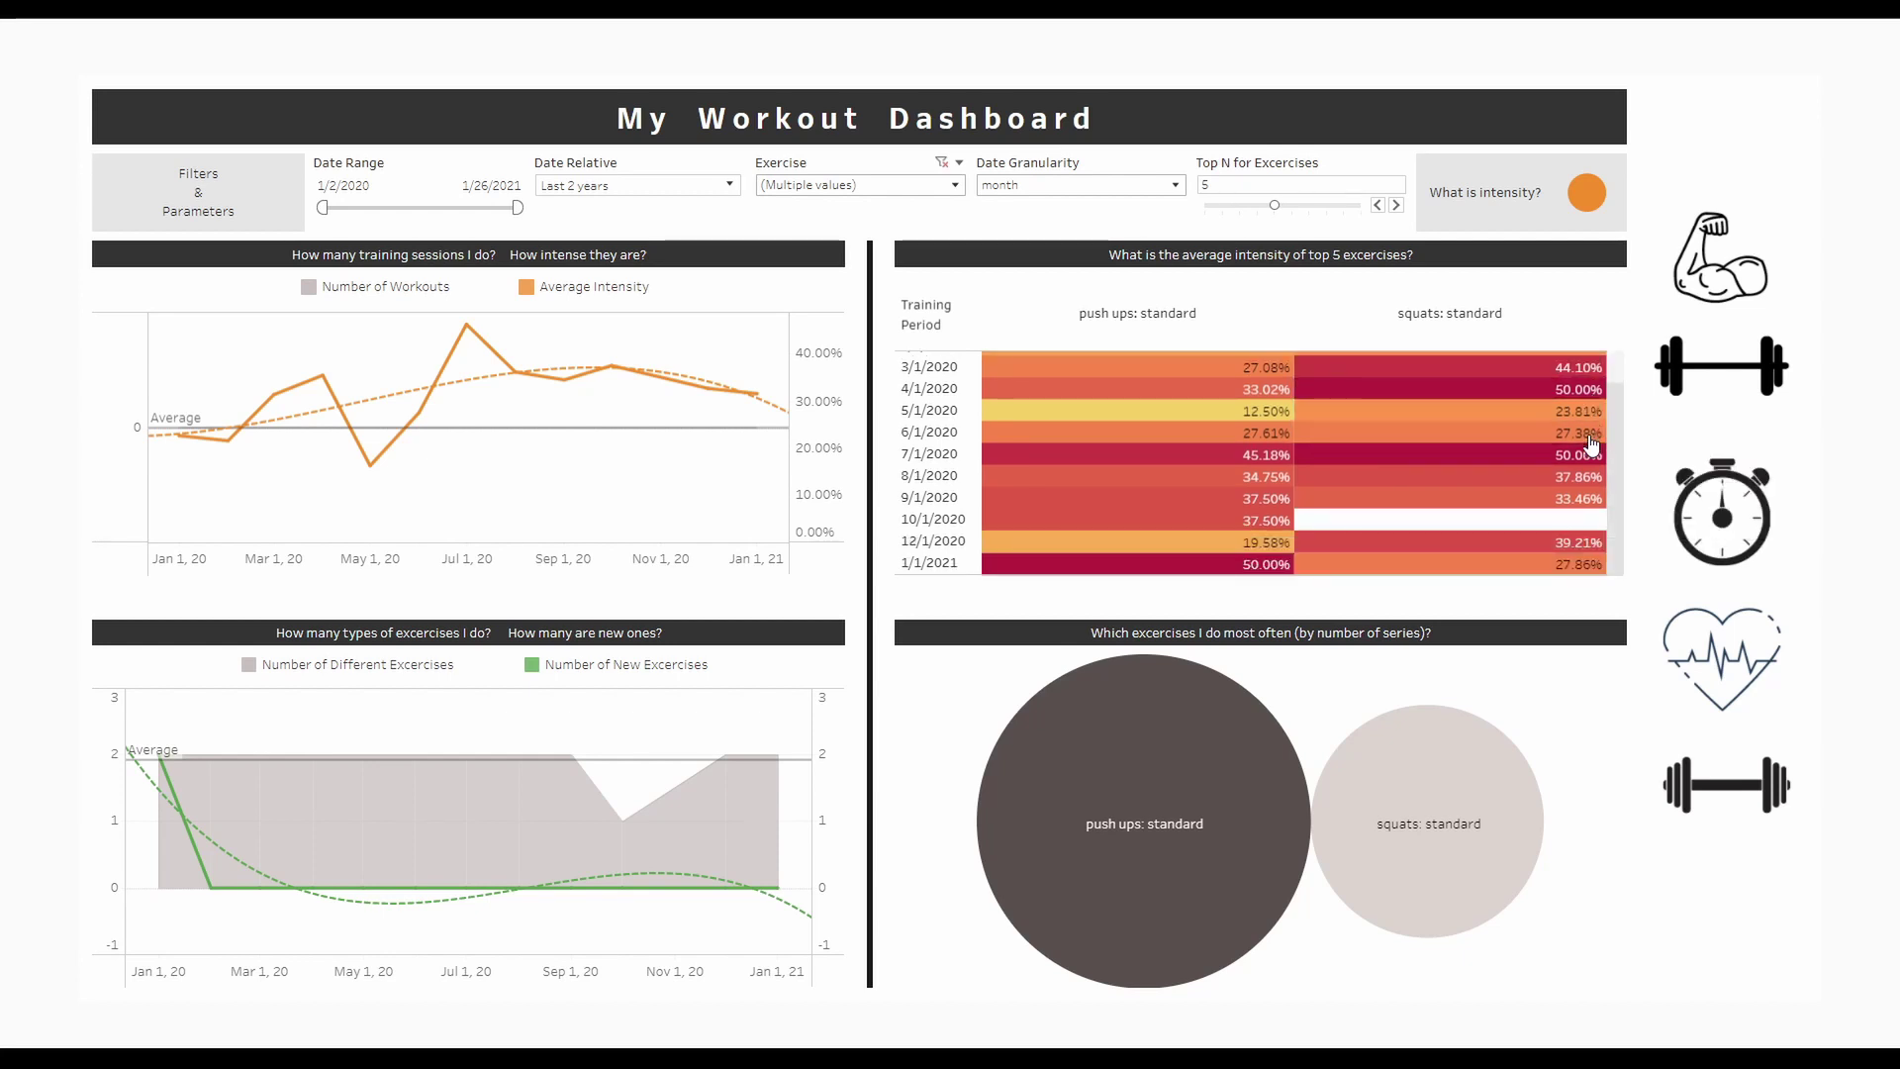
# - Drag the Date Range start handle later to narrow the dashboard's dates
pyautogui.scroll(1, 1588, 435)
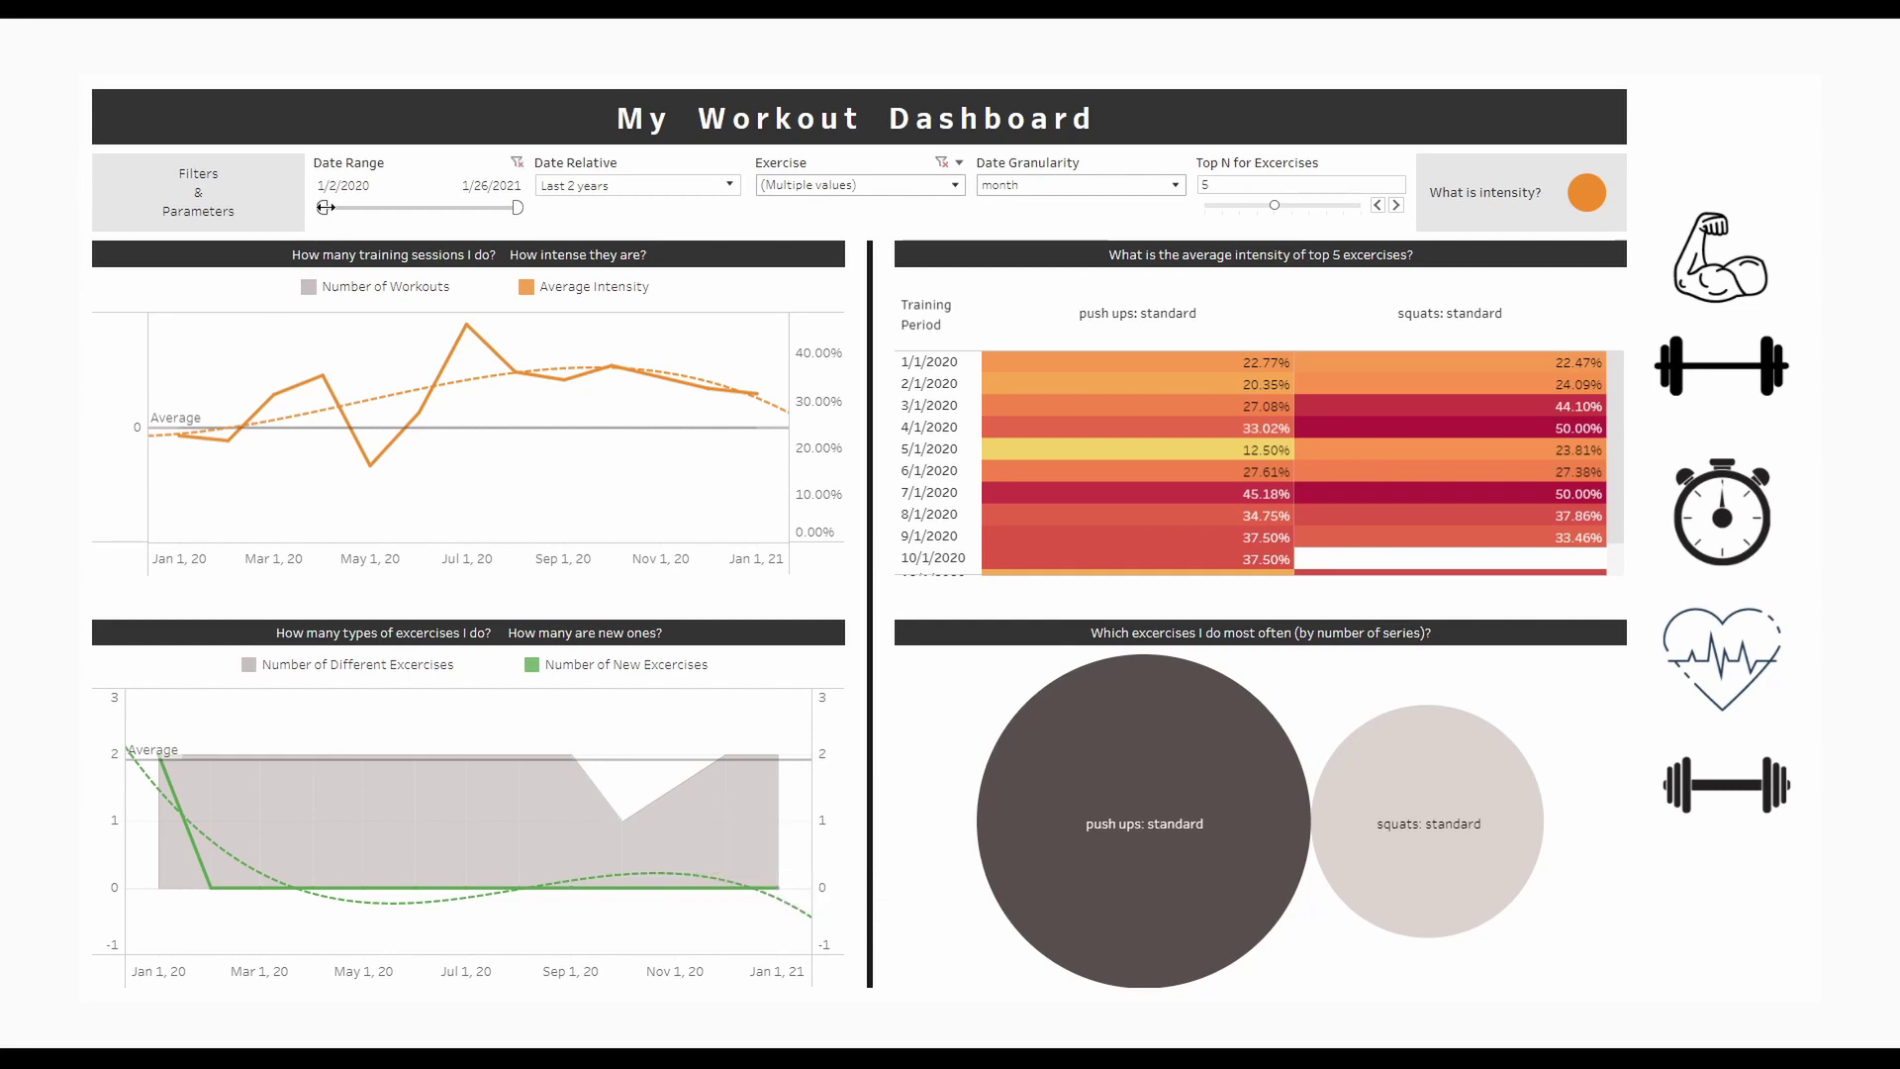
pyautogui.moveTo(327, 207); pyautogui.dragTo(442, 207)
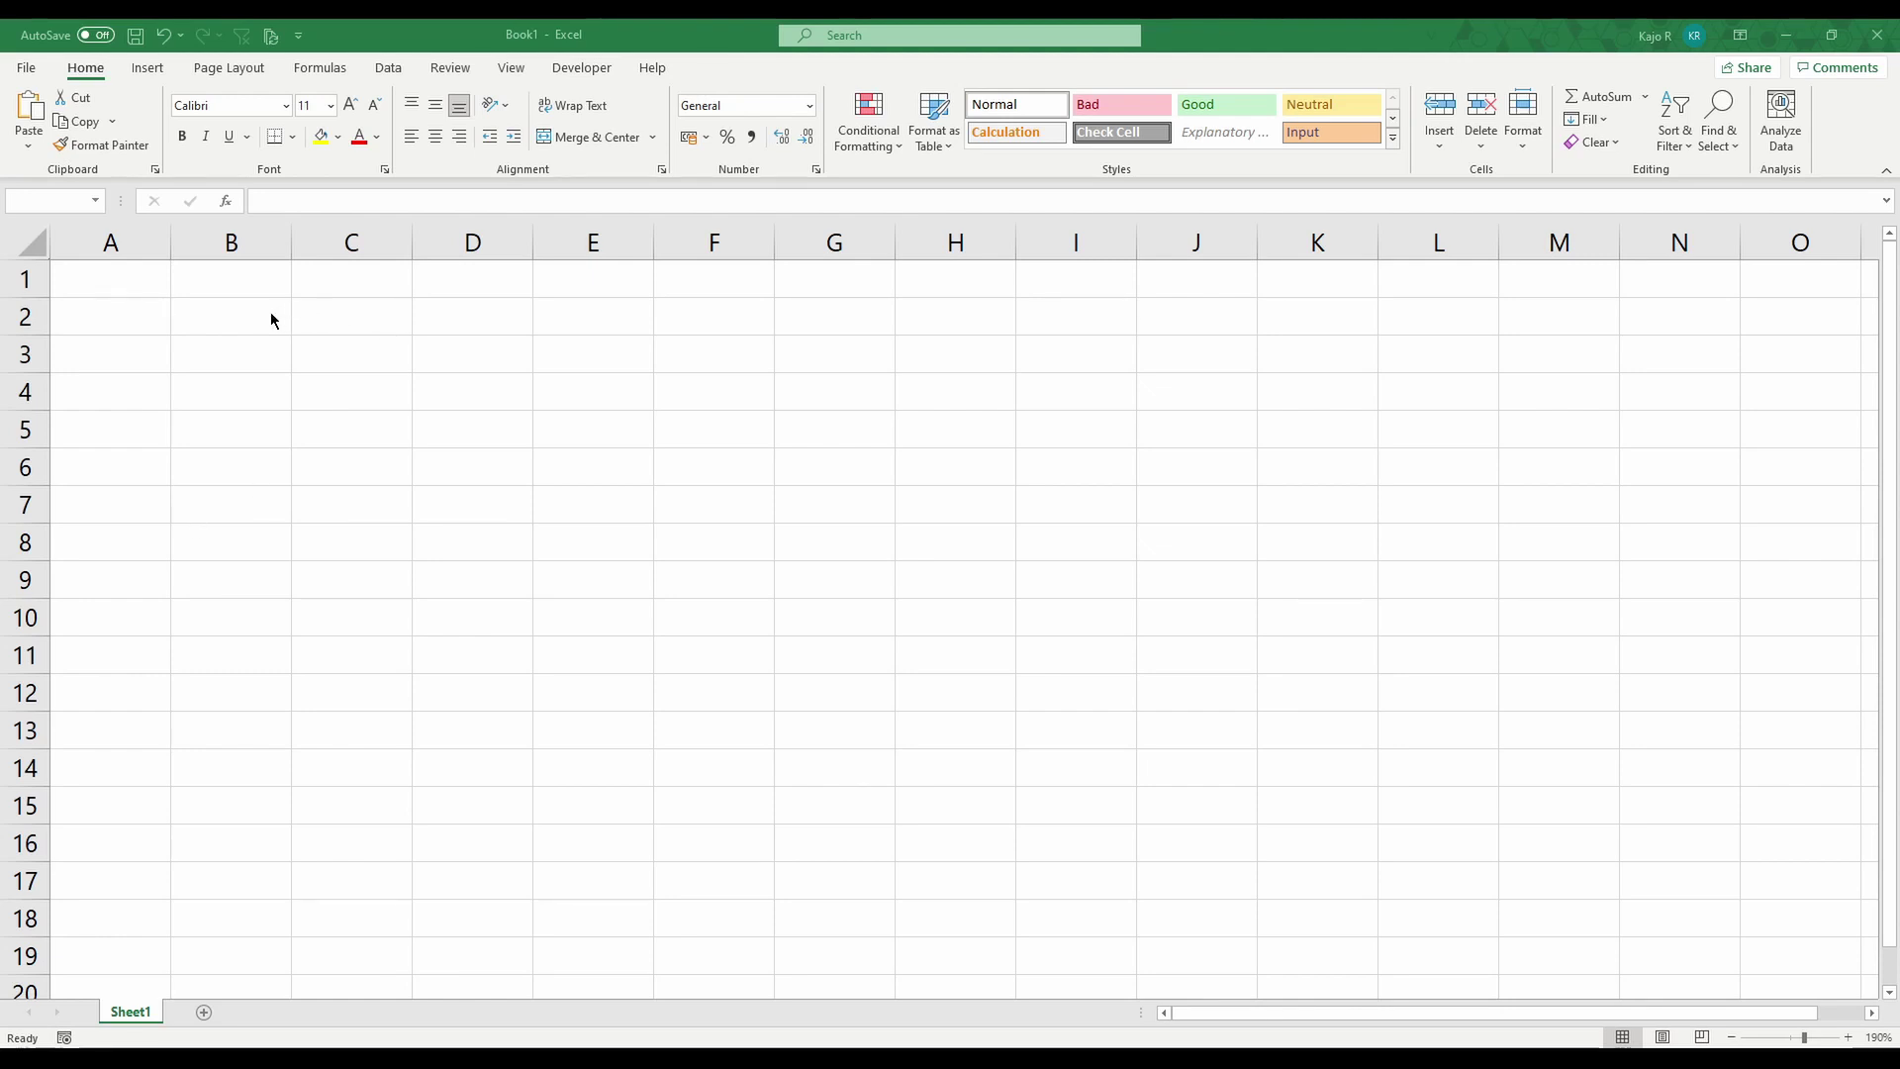
# - Enter the headers Date, Place and Exercise in A1:C1, ending in cell A2
pyautogui.click(77, 286)
pyautogui.write('D')
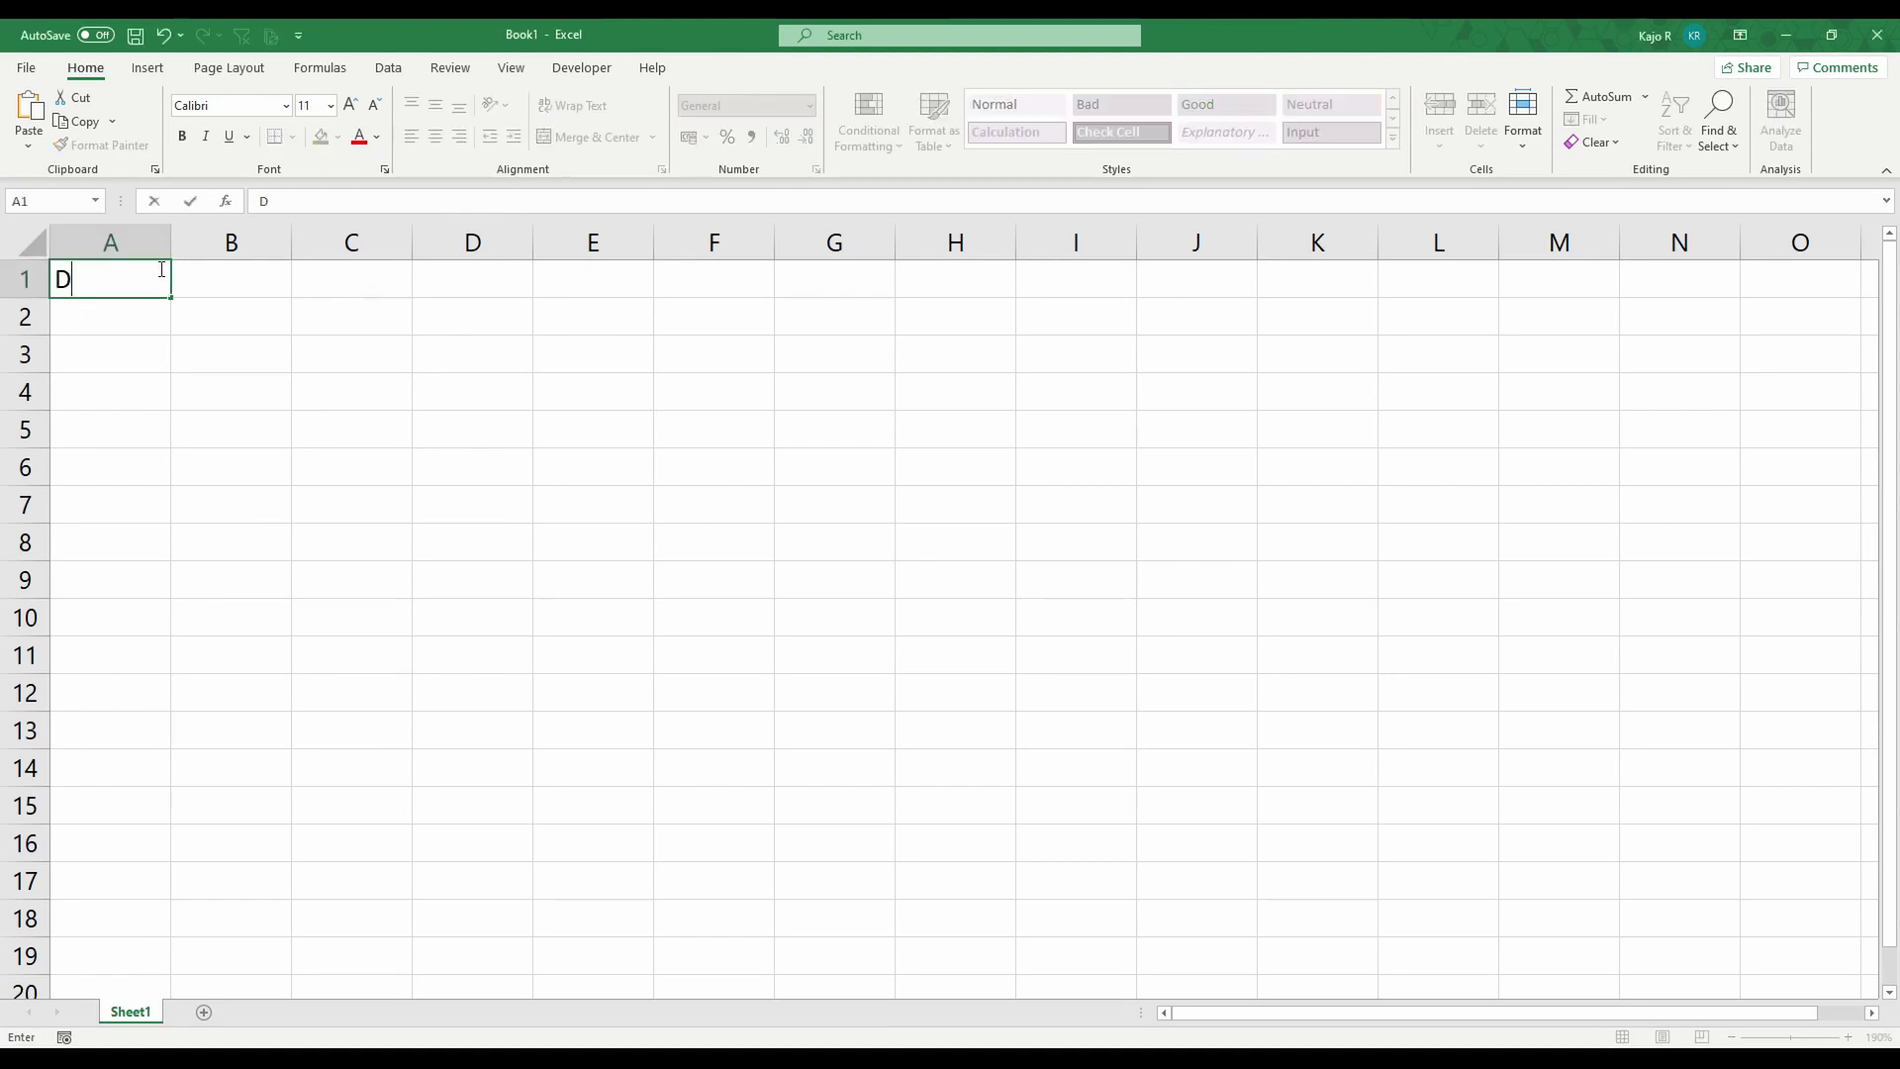
pyautogui.write('ate')
pyautogui.press('Tab')
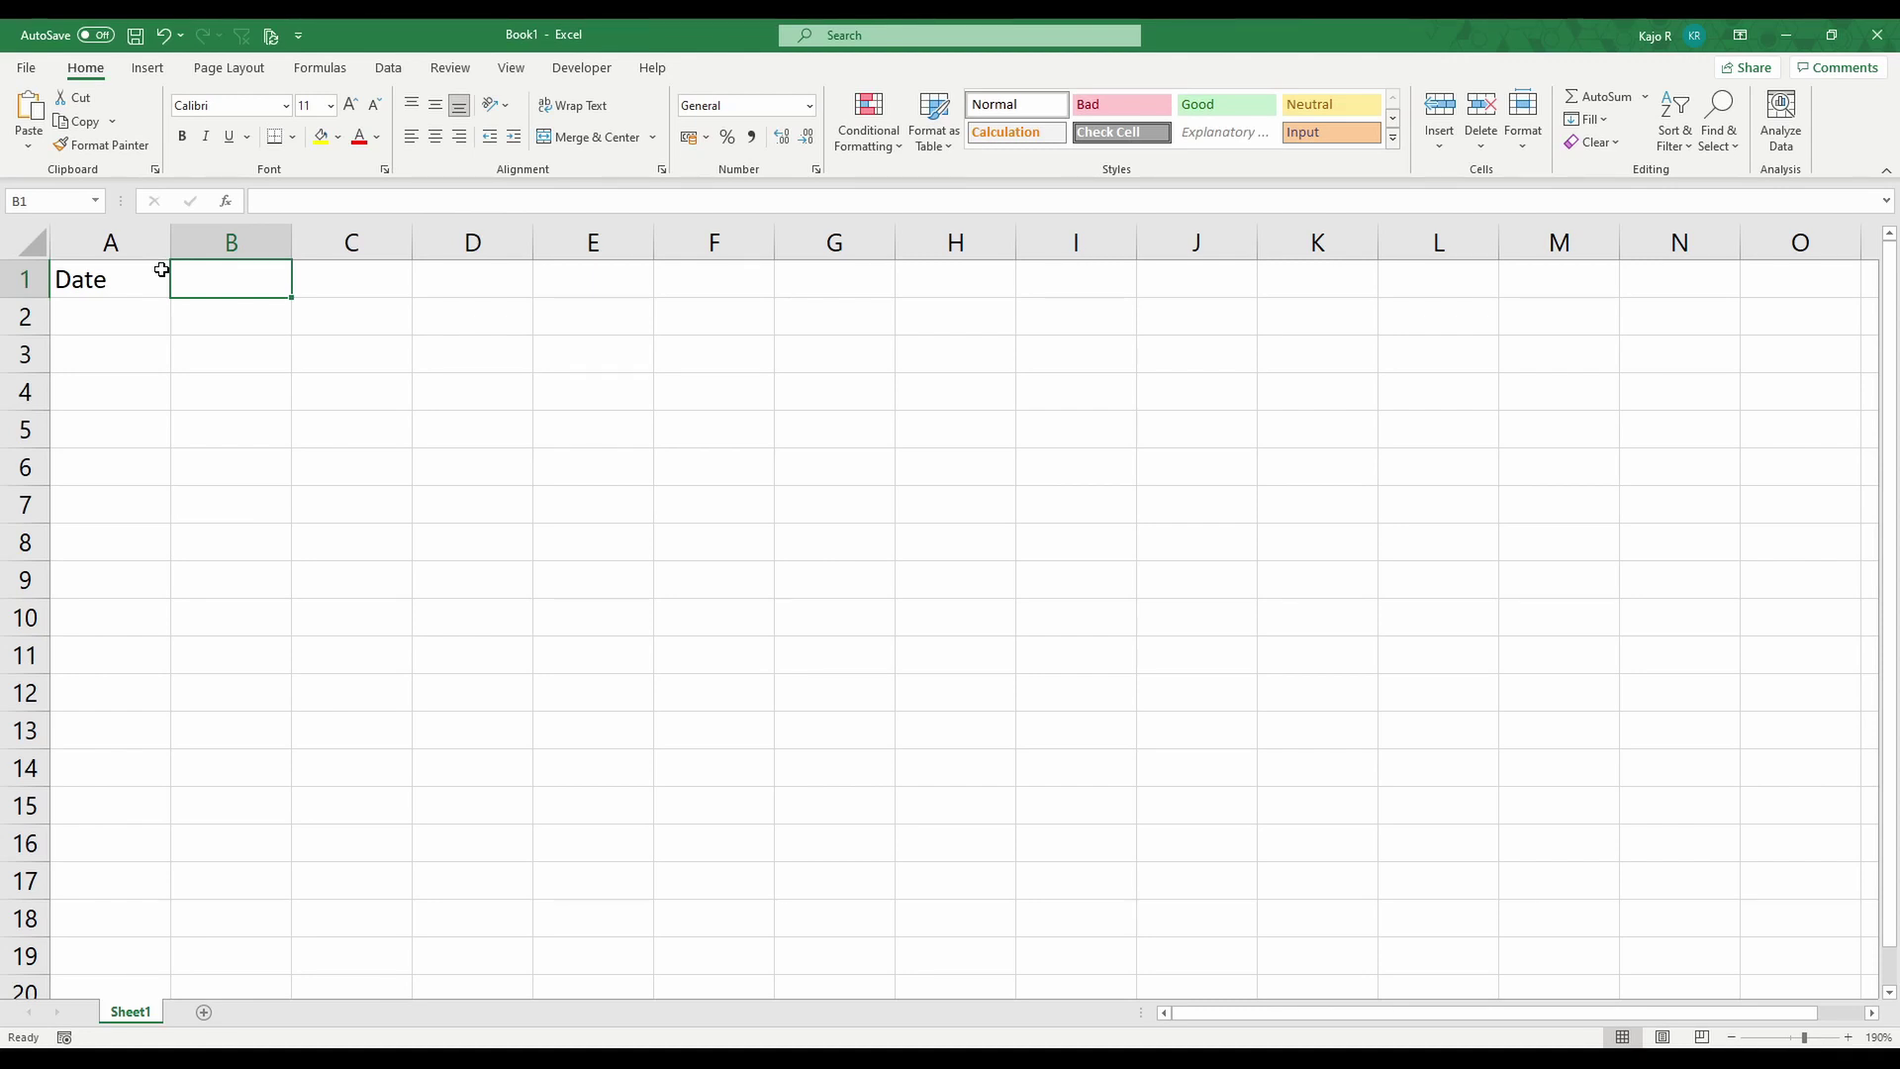
pyautogui.write('Pla')
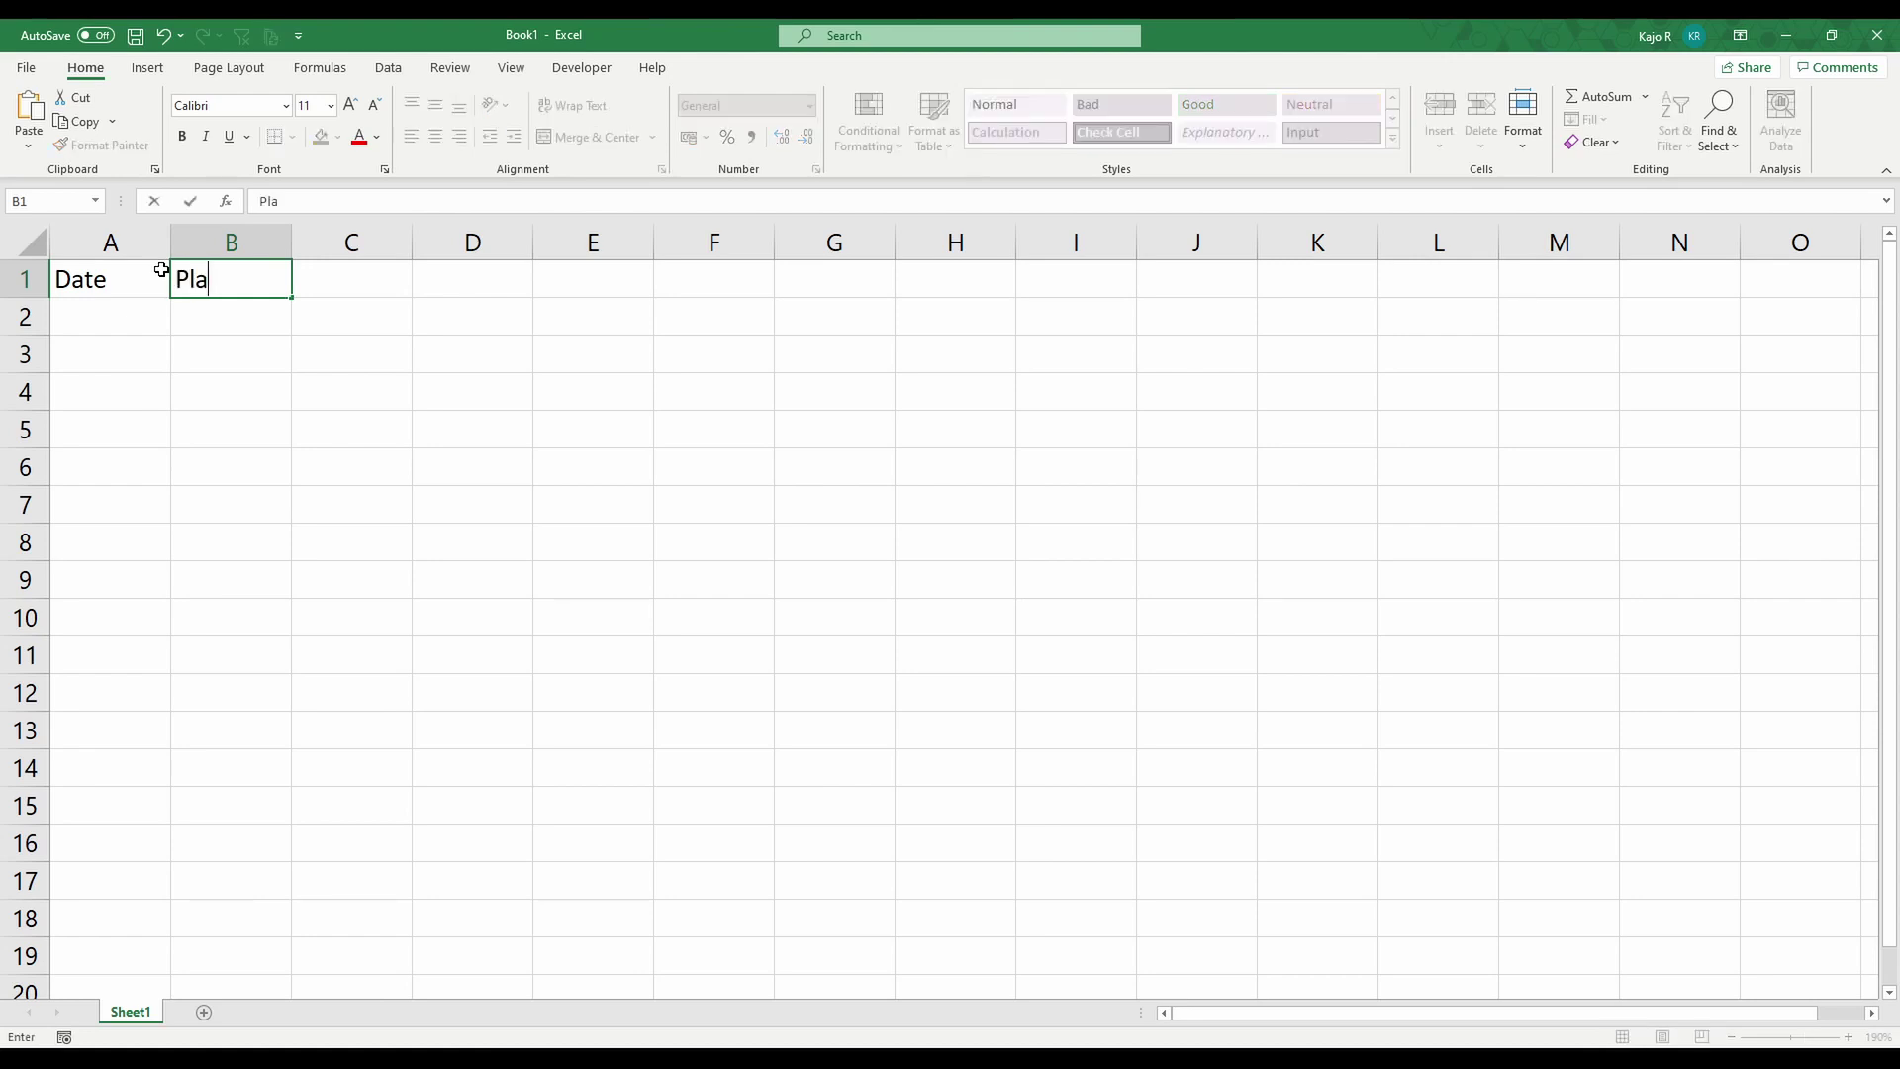
pyautogui.write('ce')
pyautogui.press('Tab')
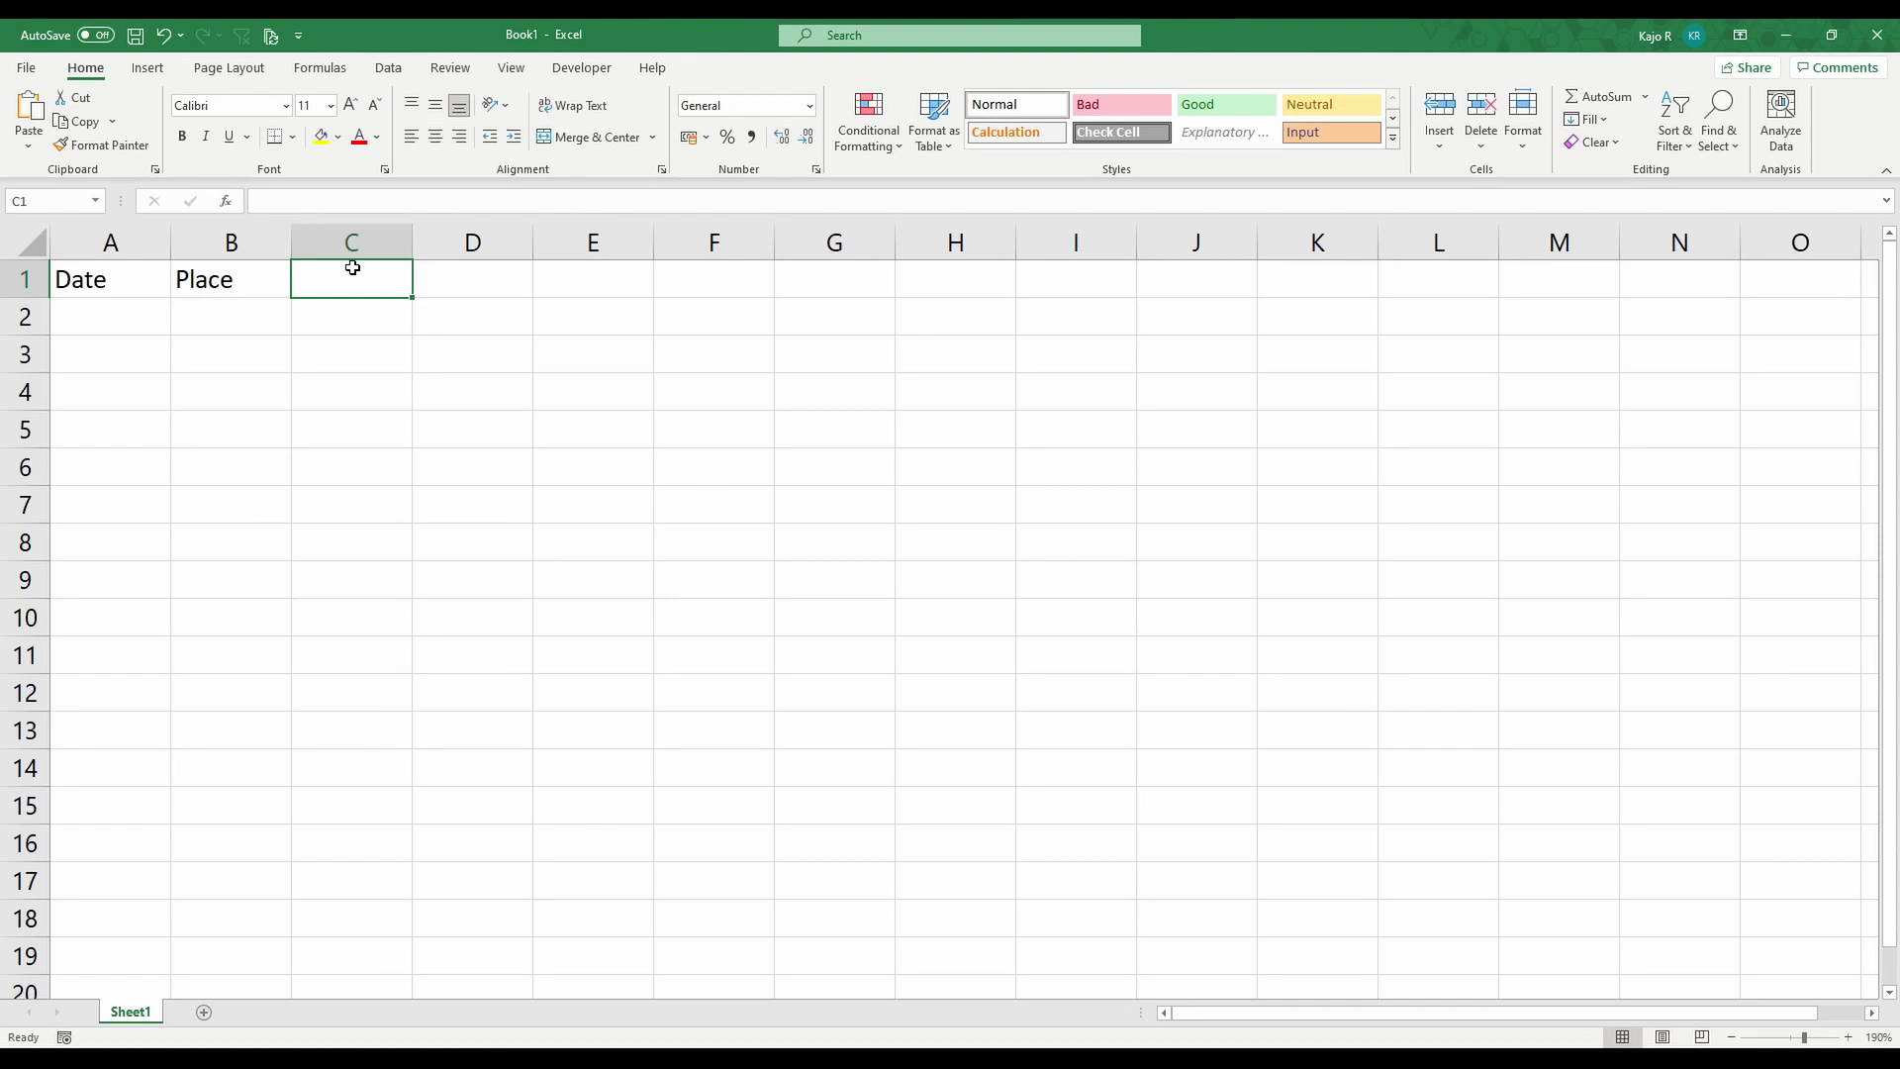
pyautogui.write('Exercis')
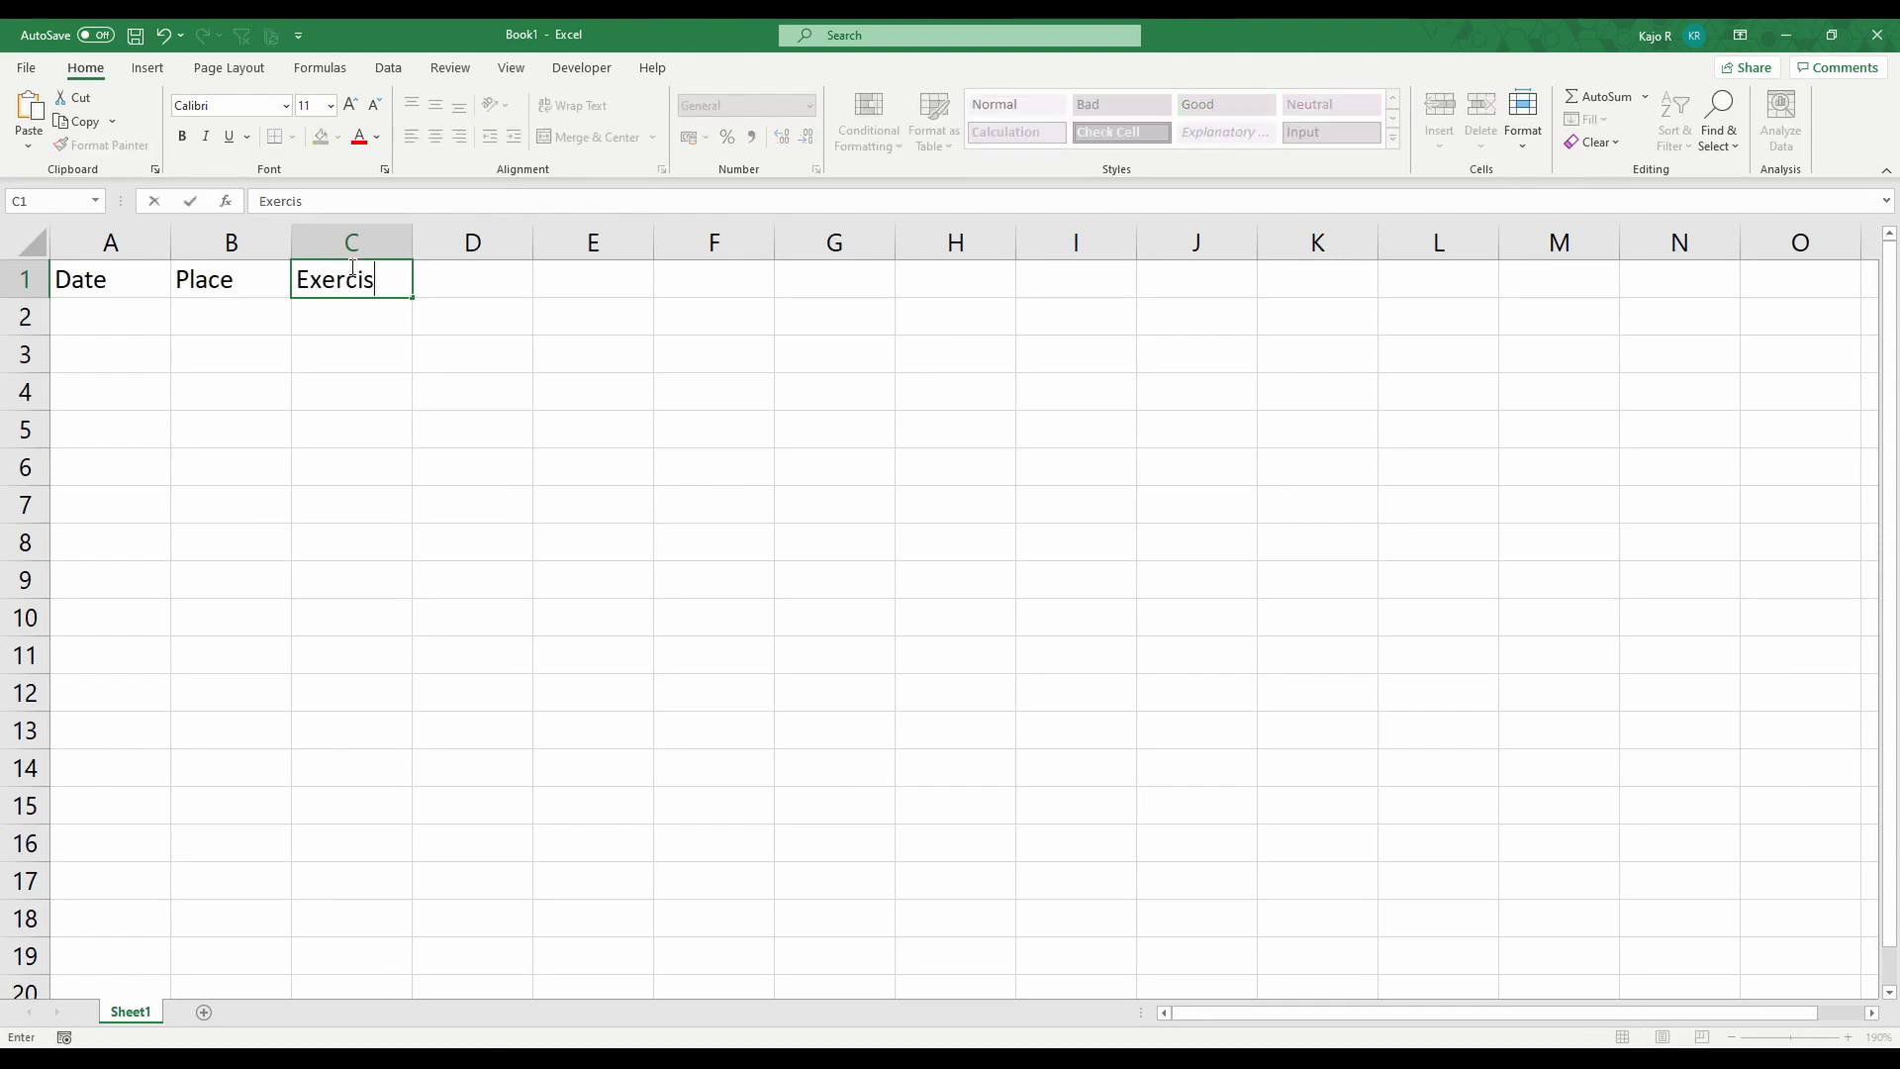
pyautogui.write('e')
pyautogui.press('Tab')
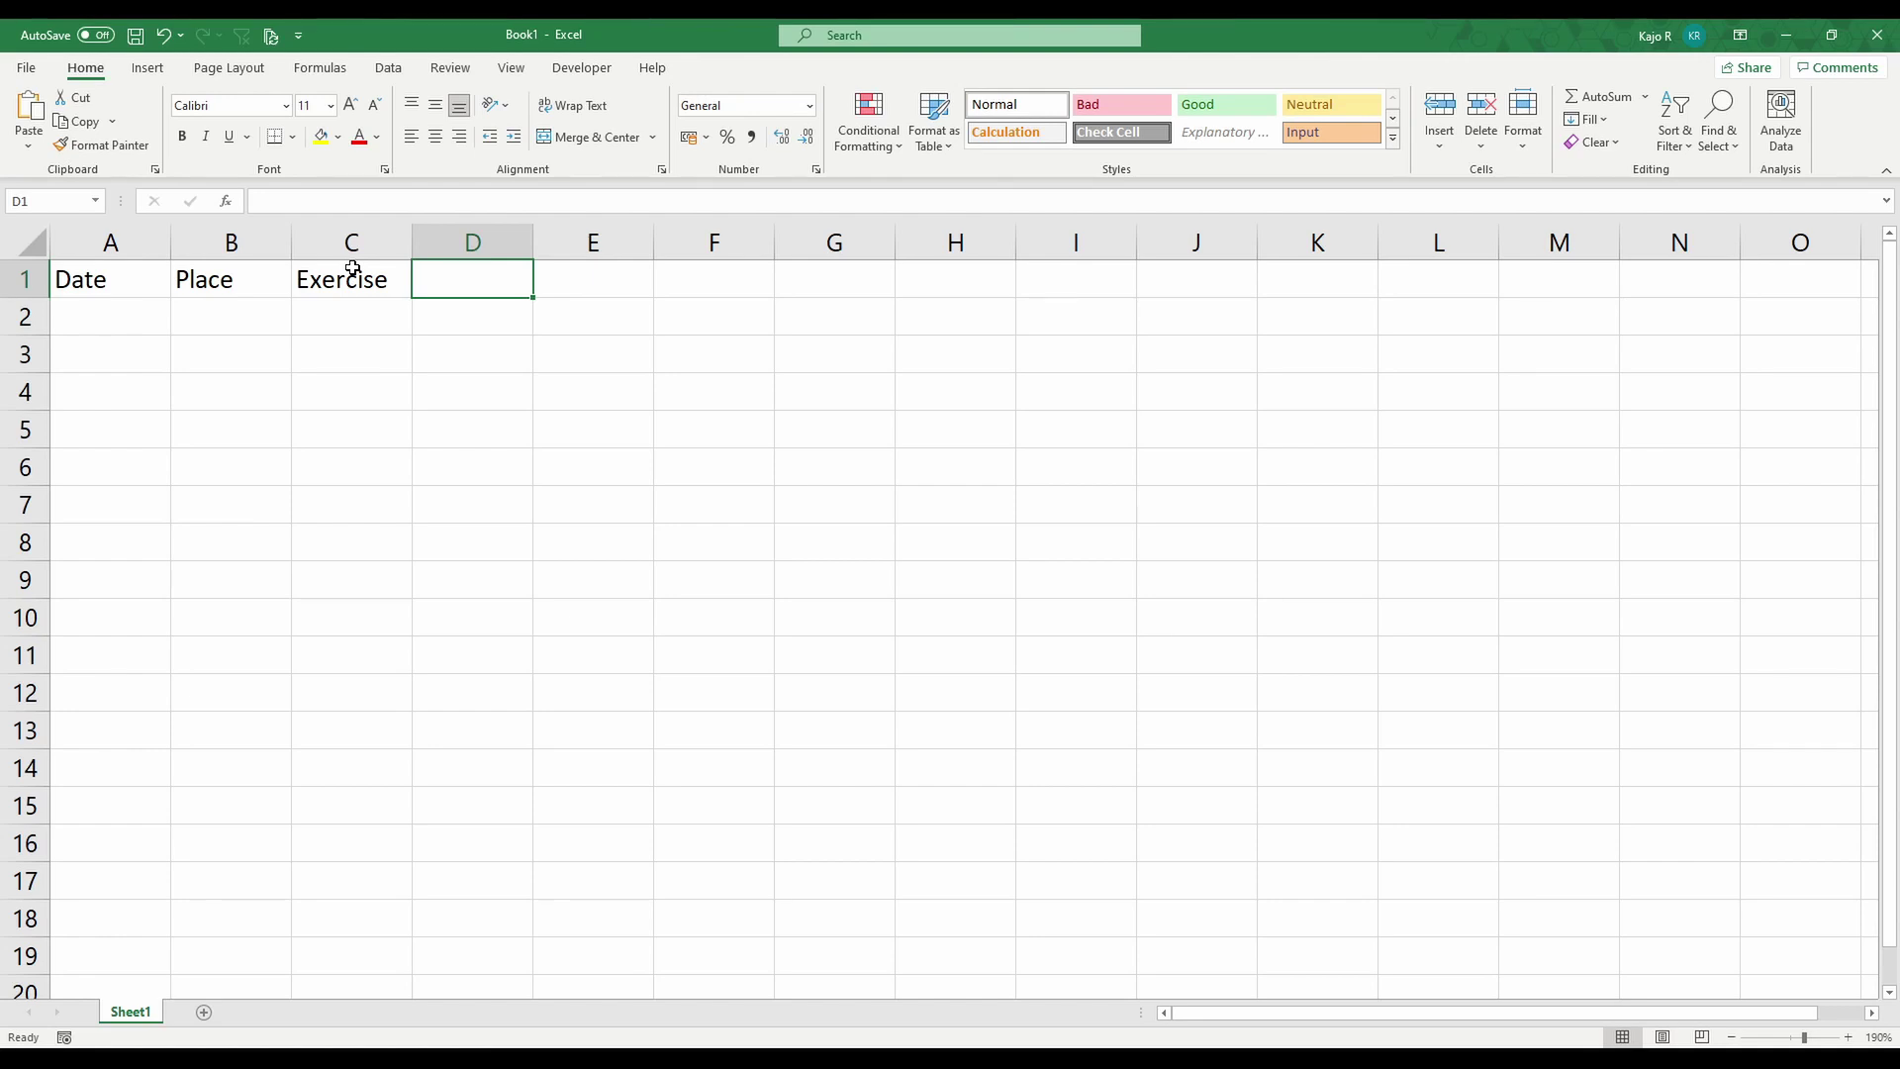
pyautogui.press('Left')
pyautogui.press('Left')
pyautogui.press('Left')
pyautogui.press('Down')
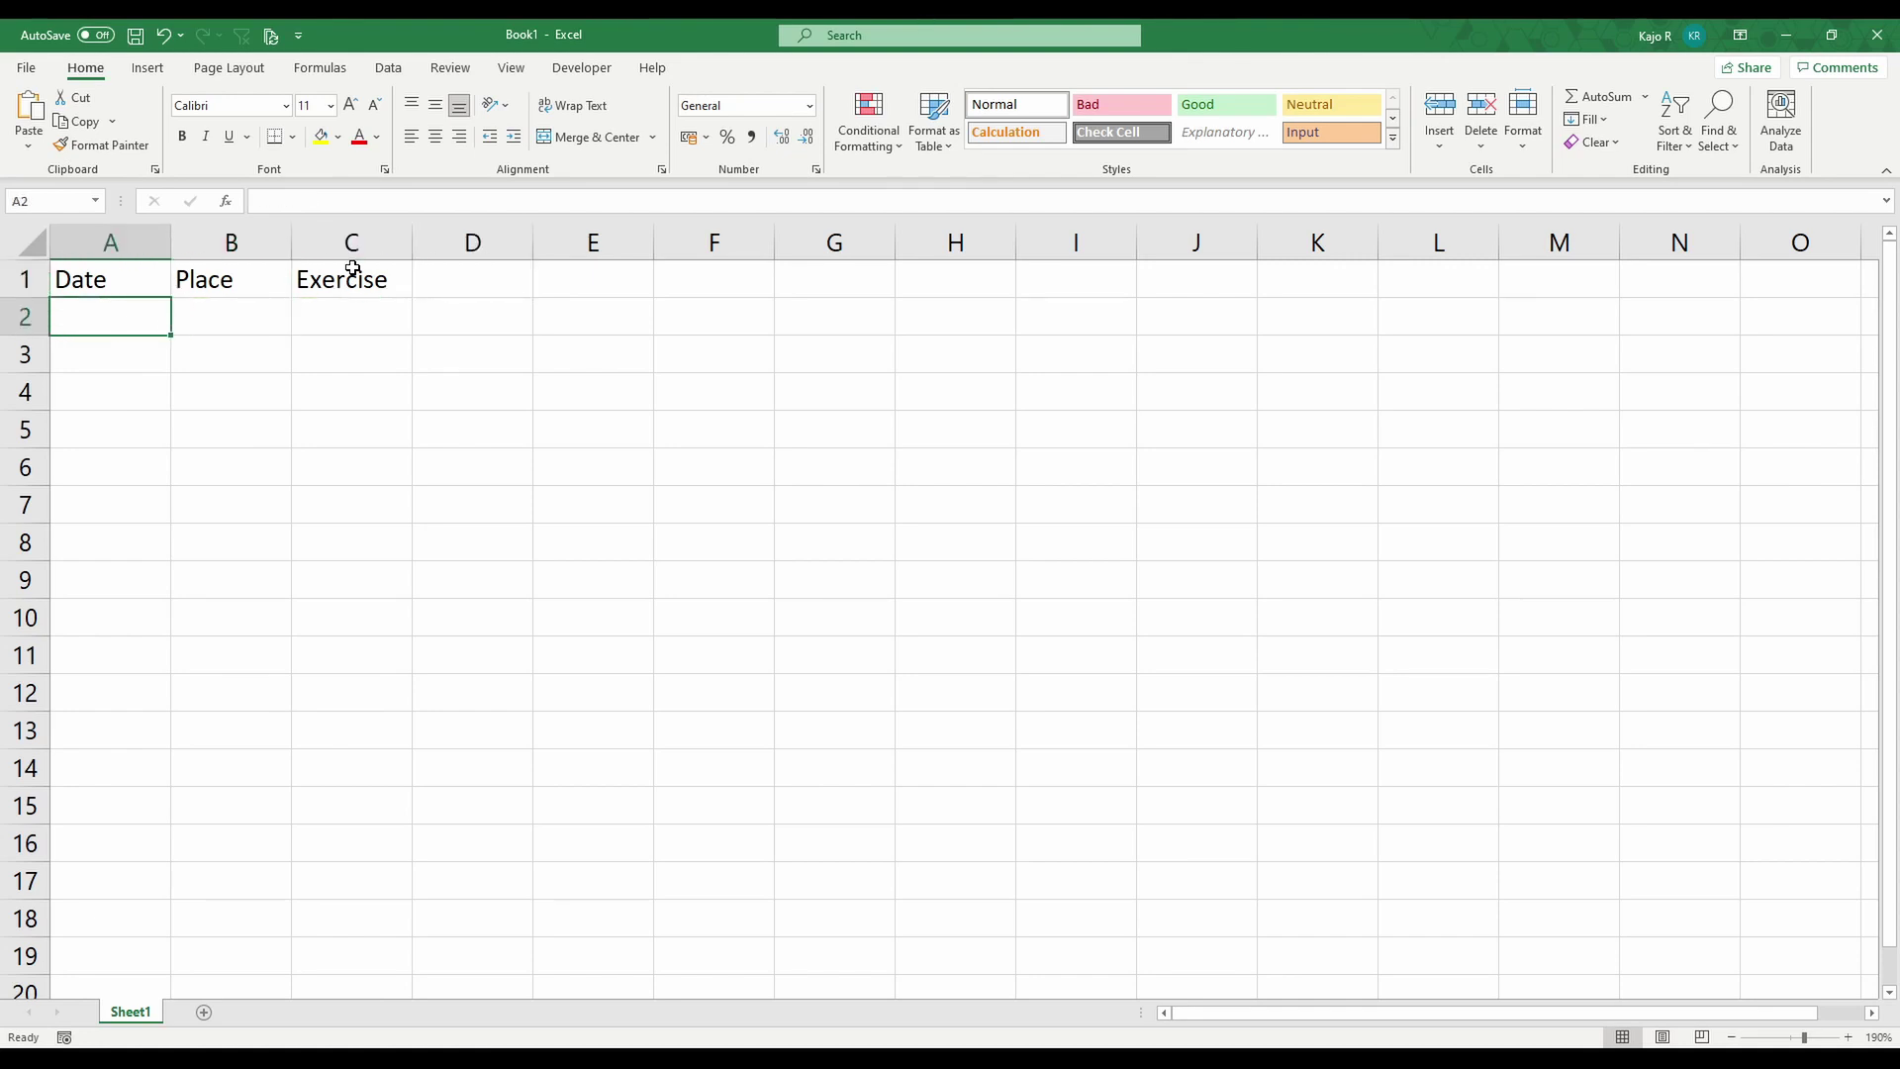
# - Enter 1/1/21, home and push ups: standard in row 2, then autofit column C
pyautogui.write('1/1/')
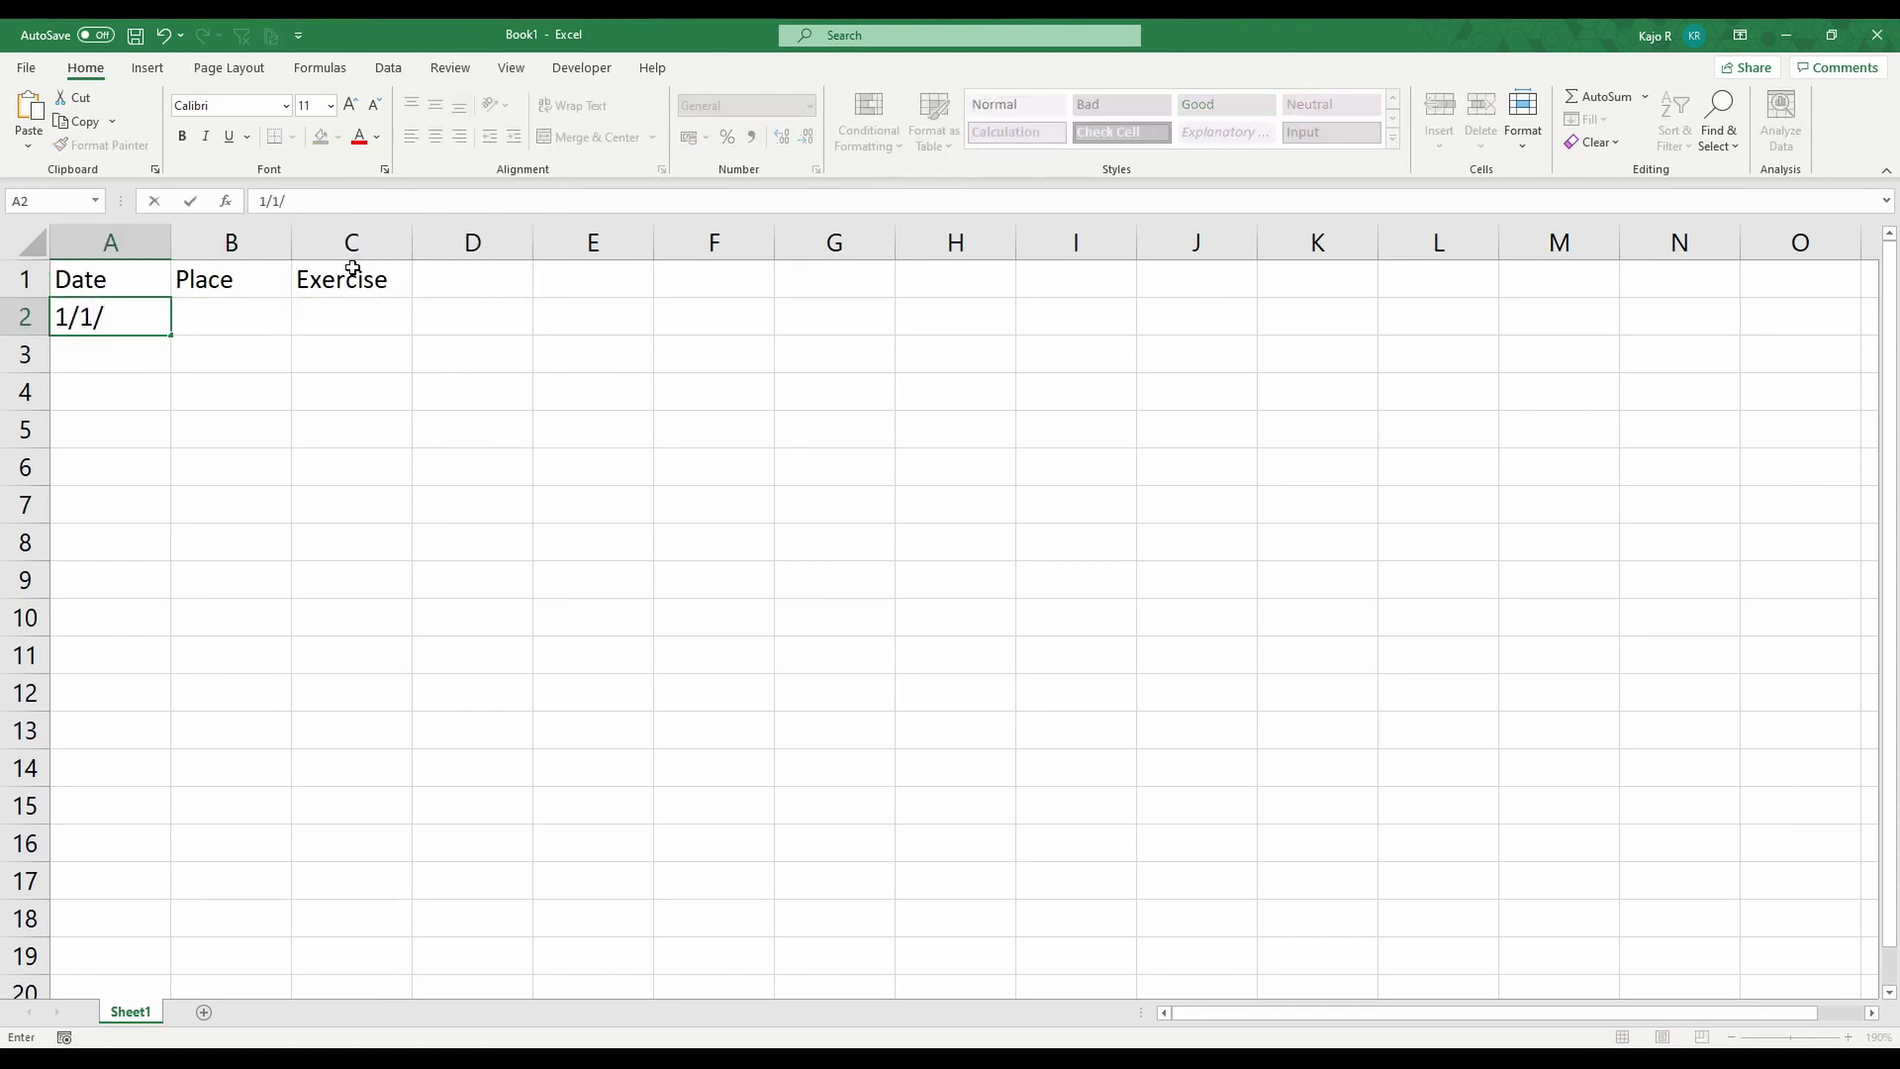
pyautogui.write('21')
pyautogui.press('Return')
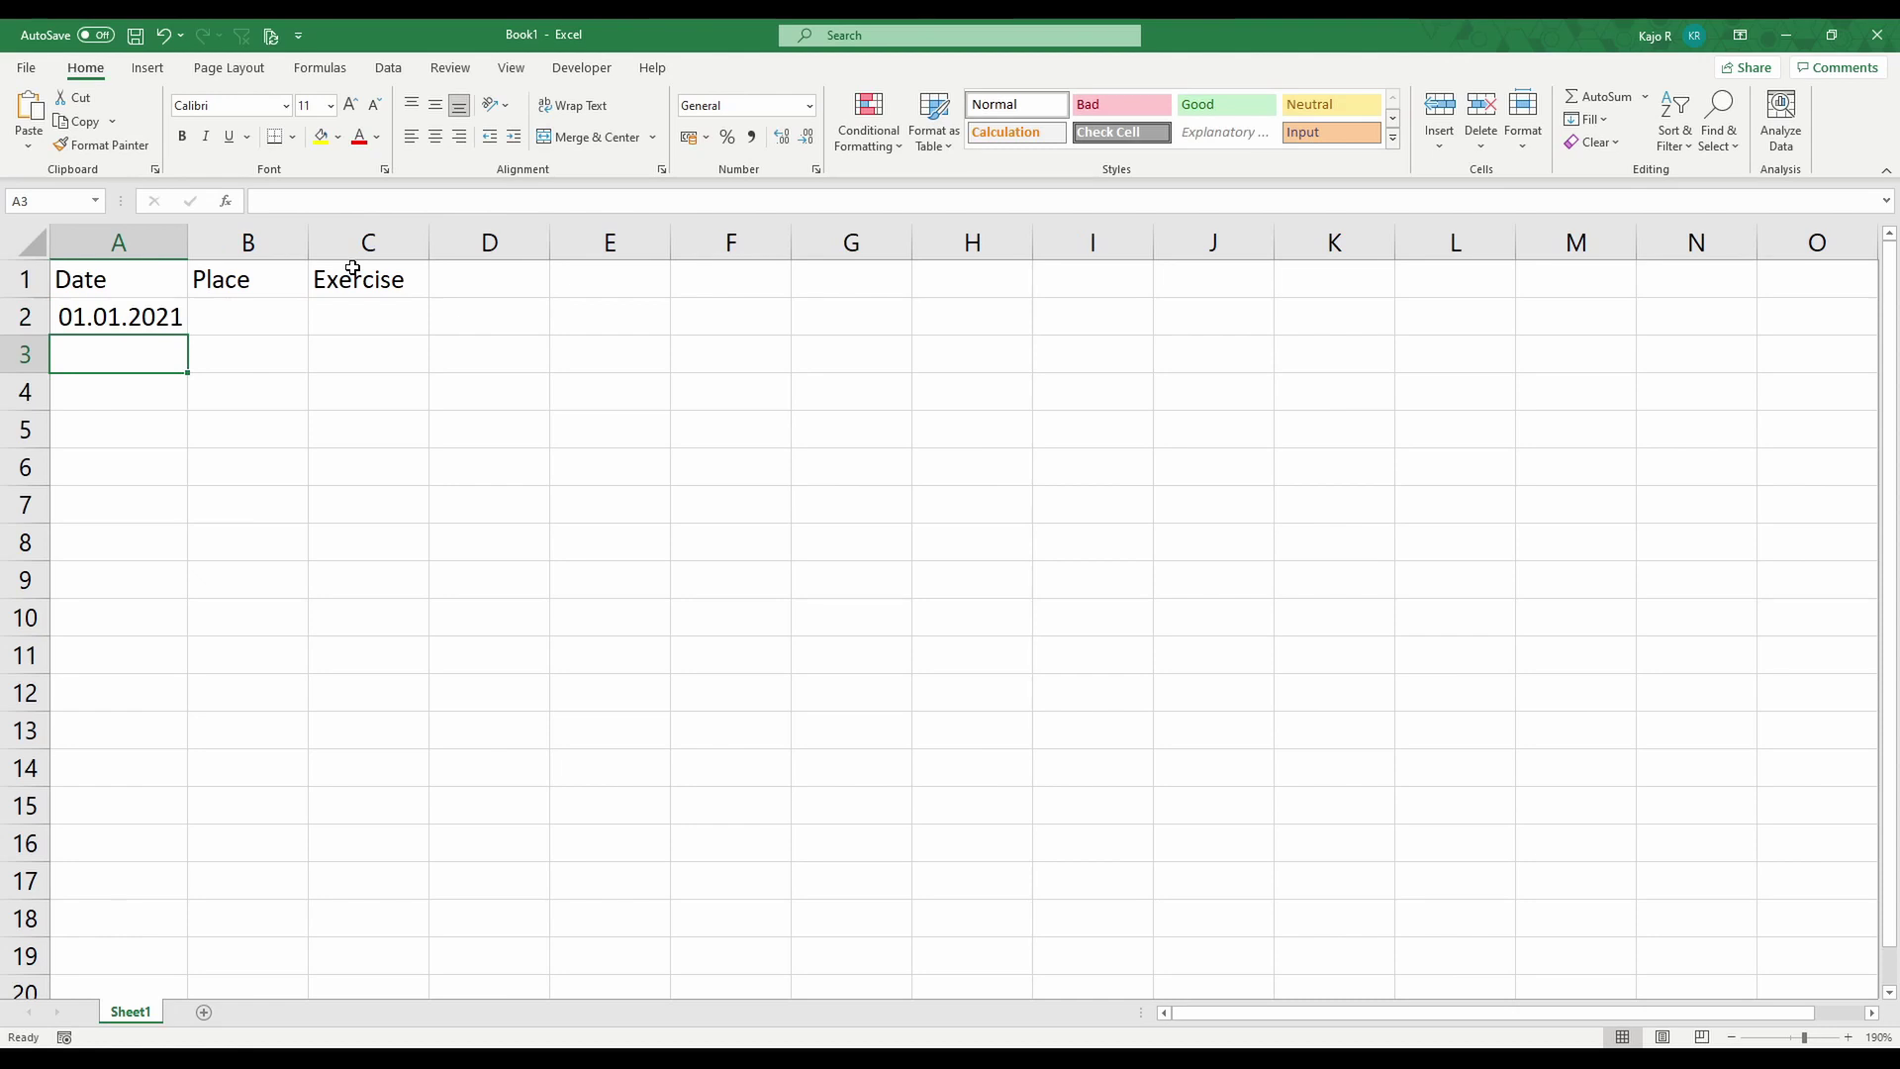
pyautogui.press('Right')
pyautogui.press('Up')
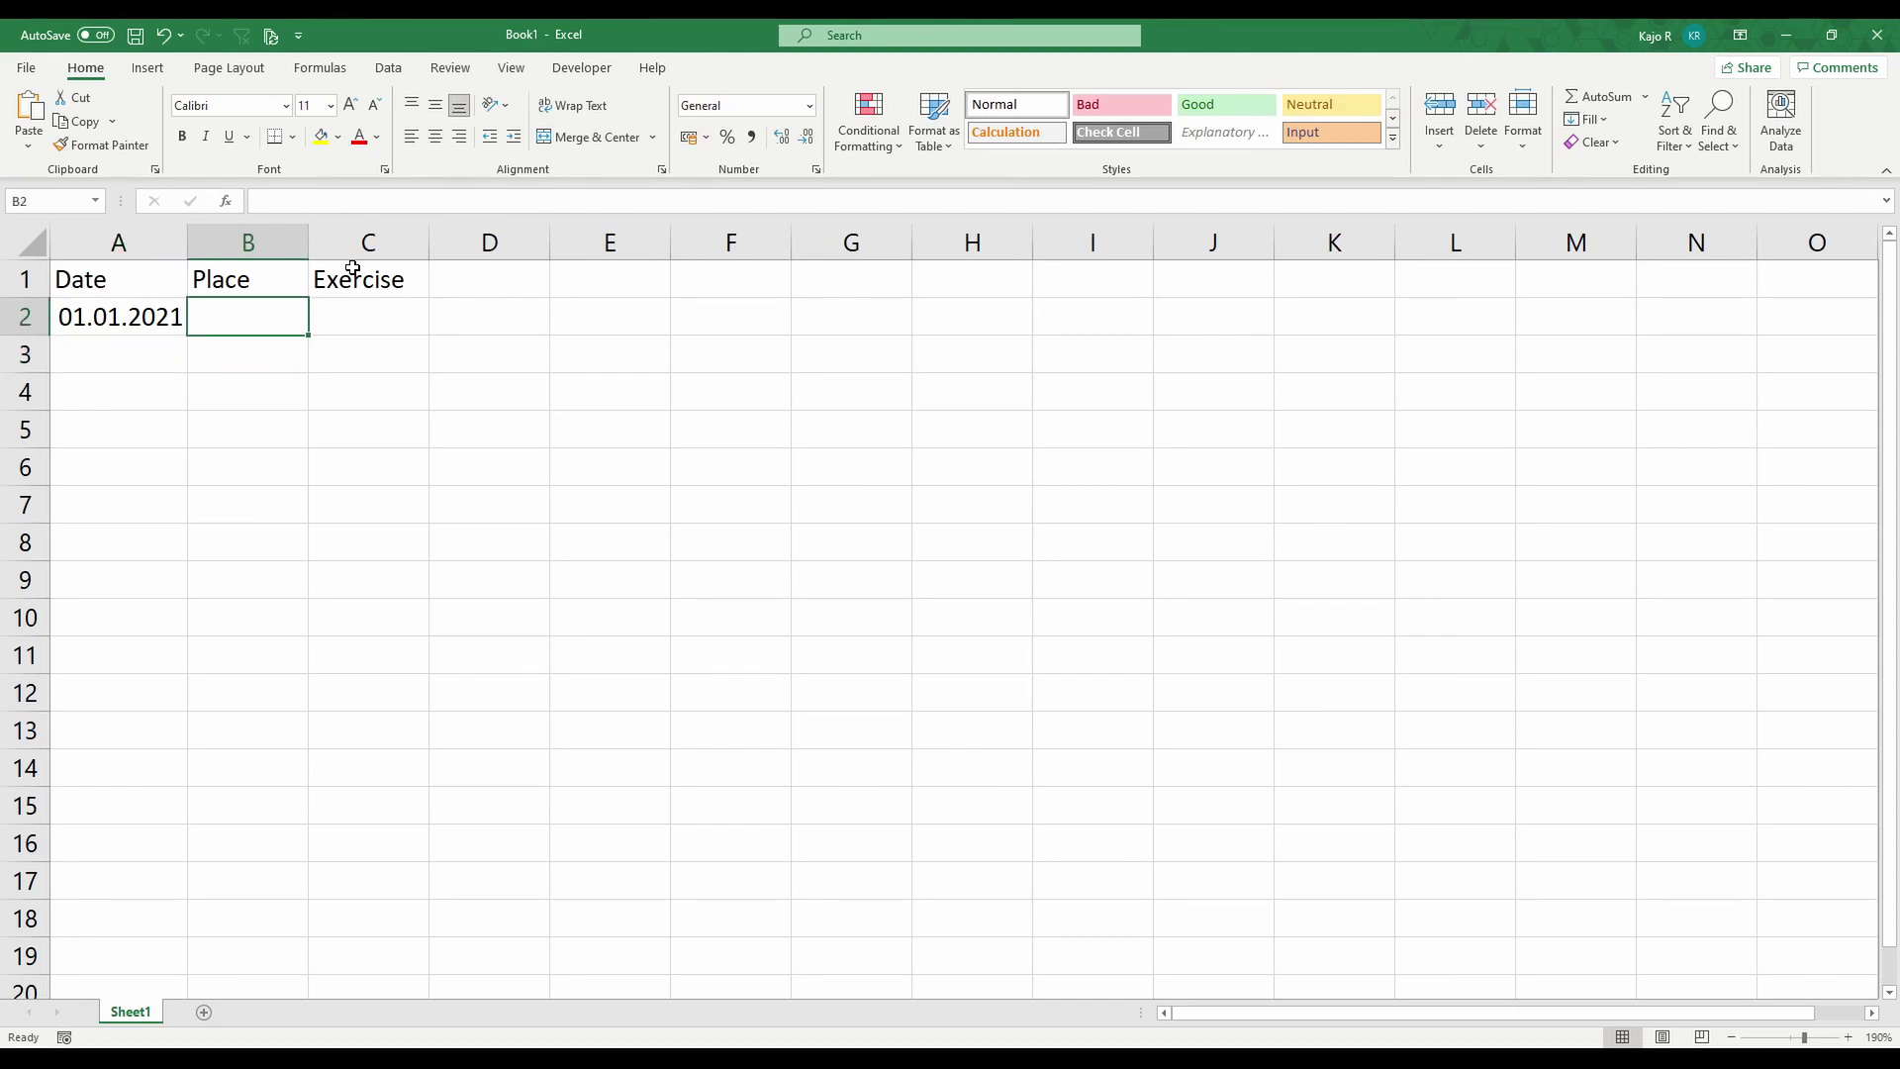
pyautogui.write('home')
pyautogui.press('Tab')
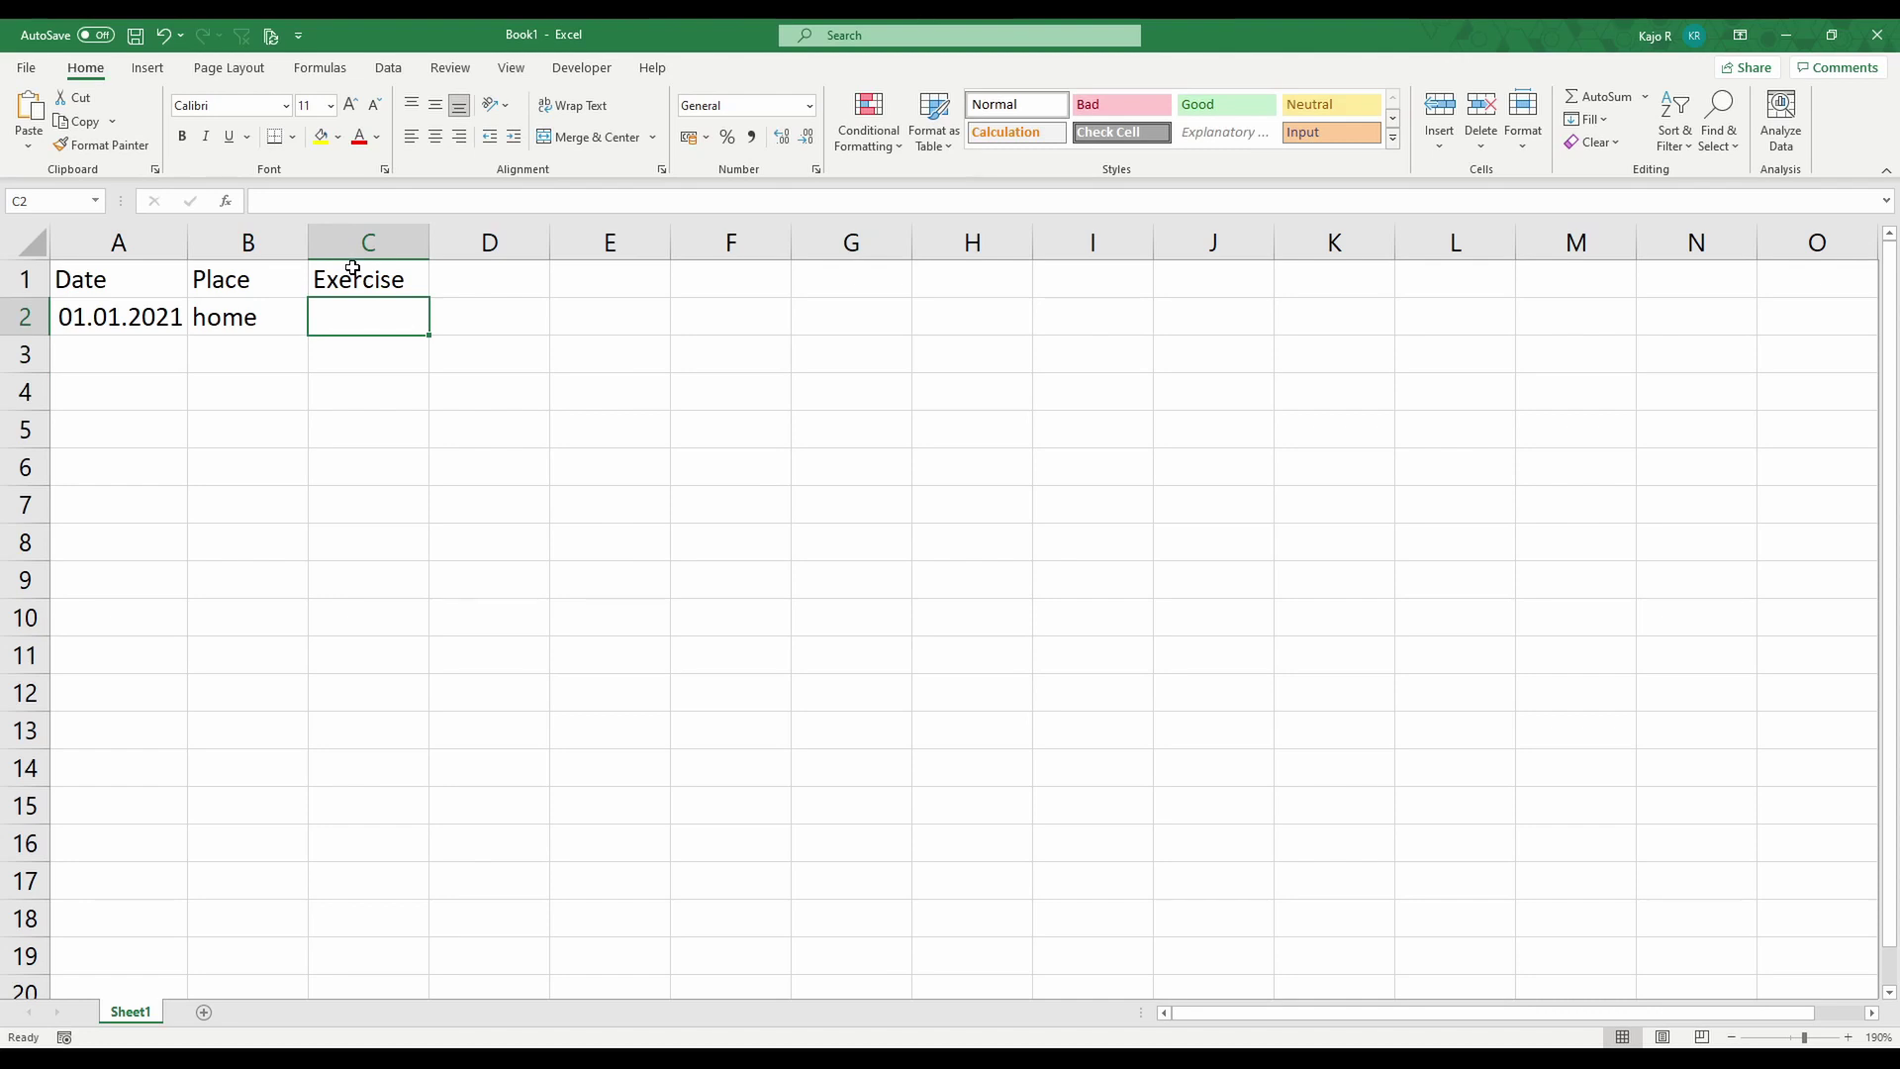
pyautogui.write('push')
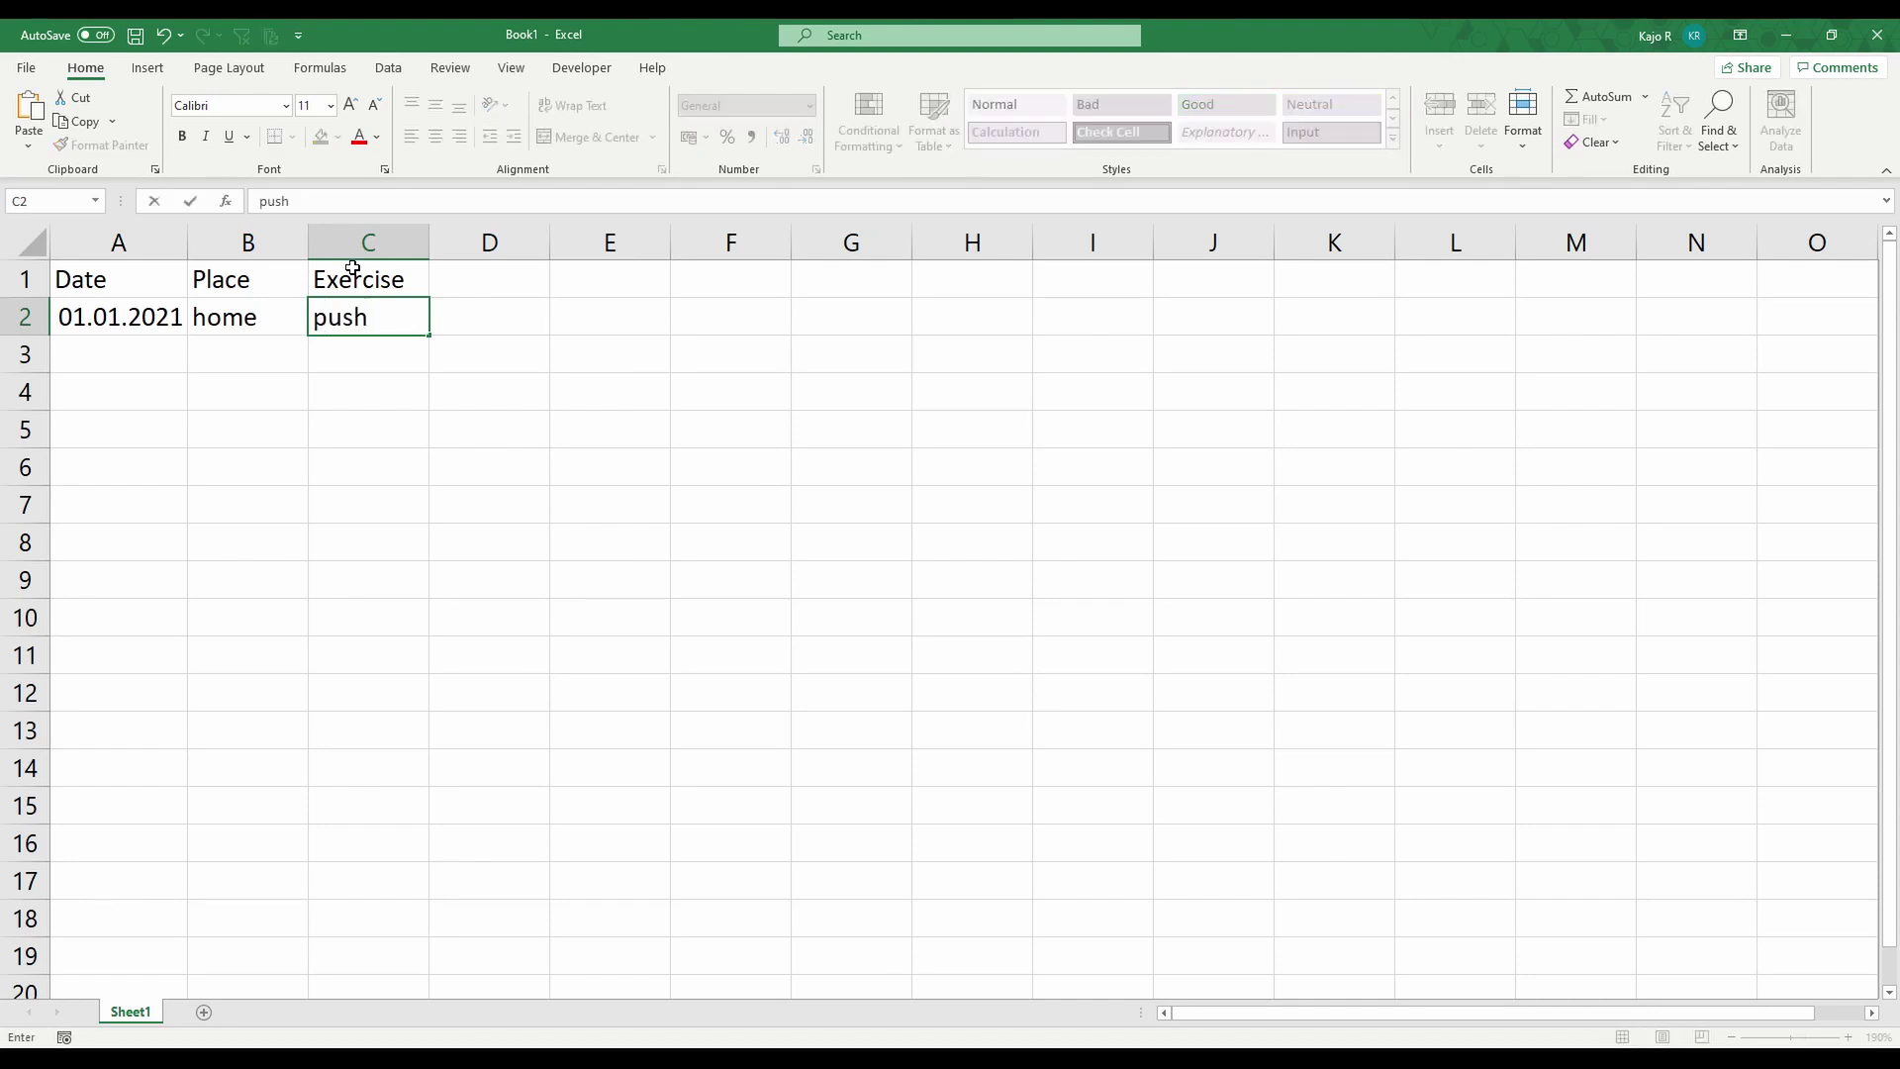
pyautogui.write(' u')
pyautogui.write('ps: st')
pyautogui.write('andard')
pyautogui.hotkey('ctrl', 'Return')
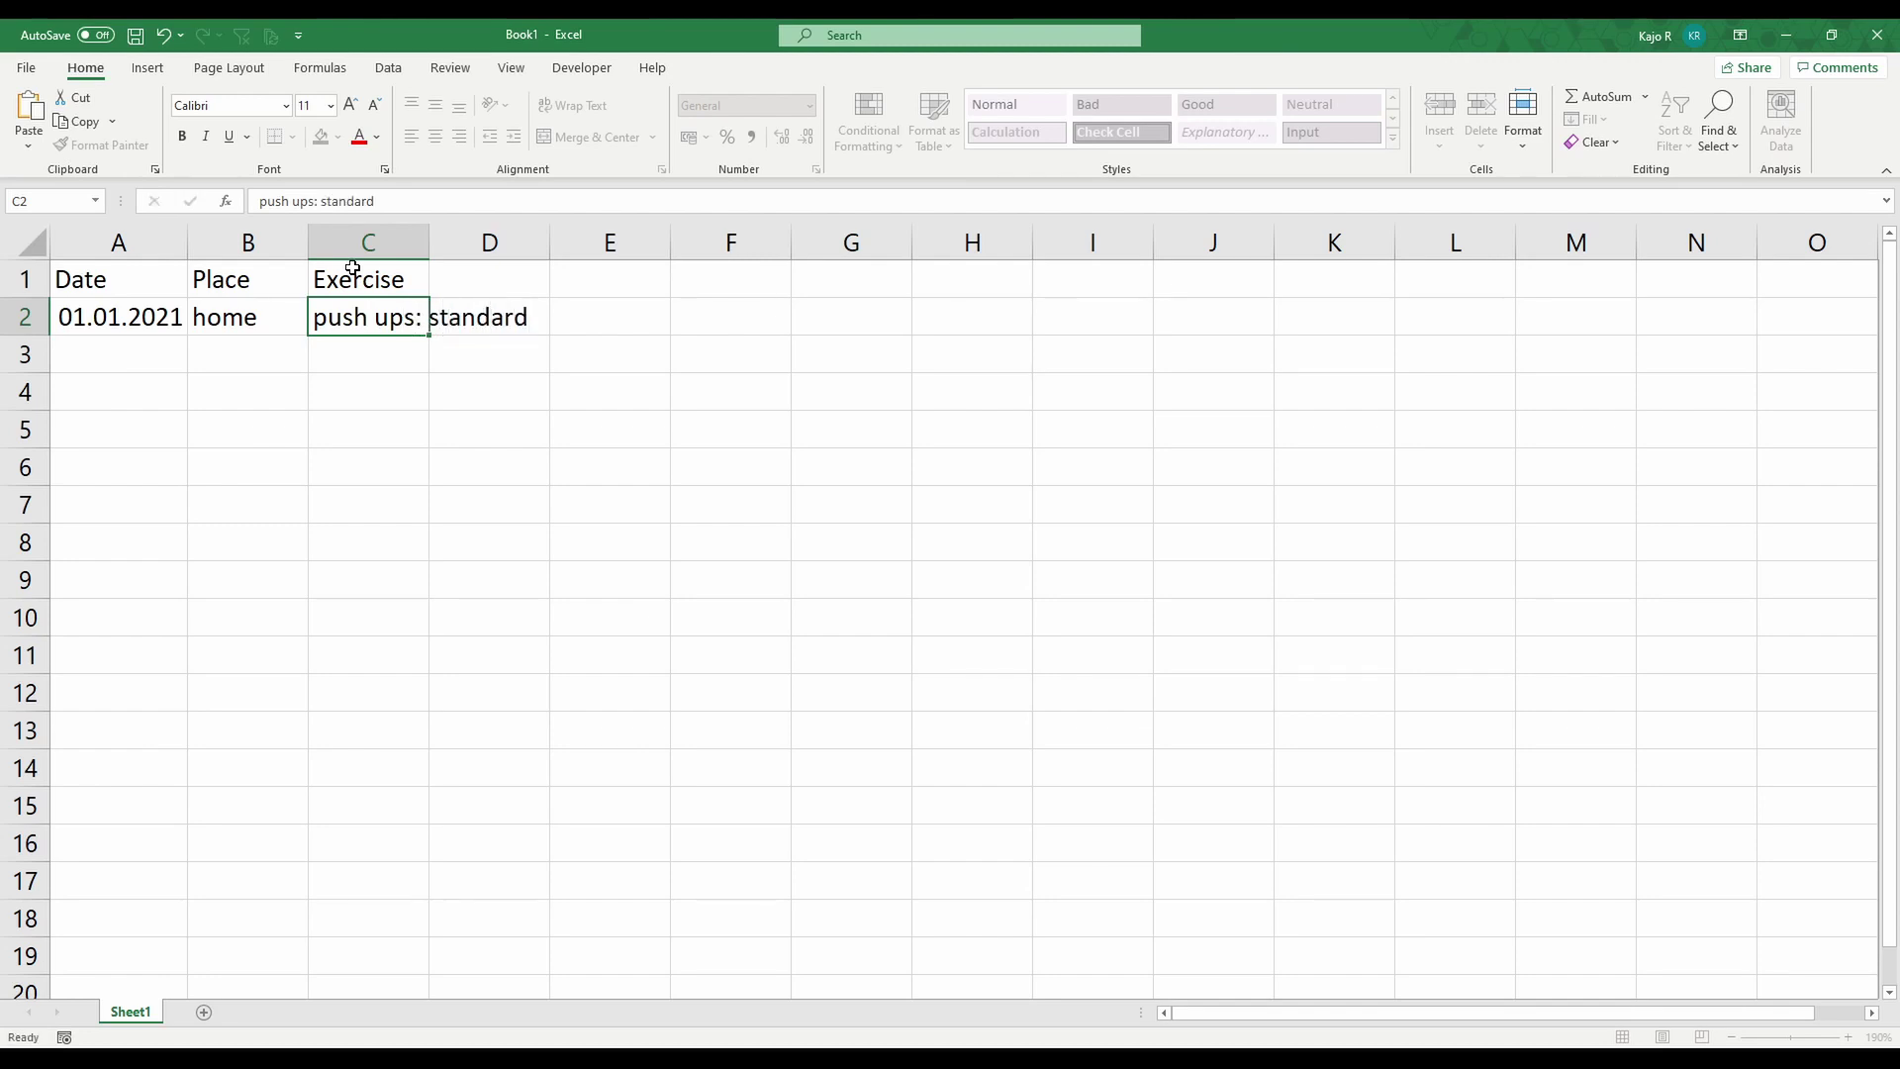
pyautogui.press('Return')
pyautogui.doubleClick(429, 233)
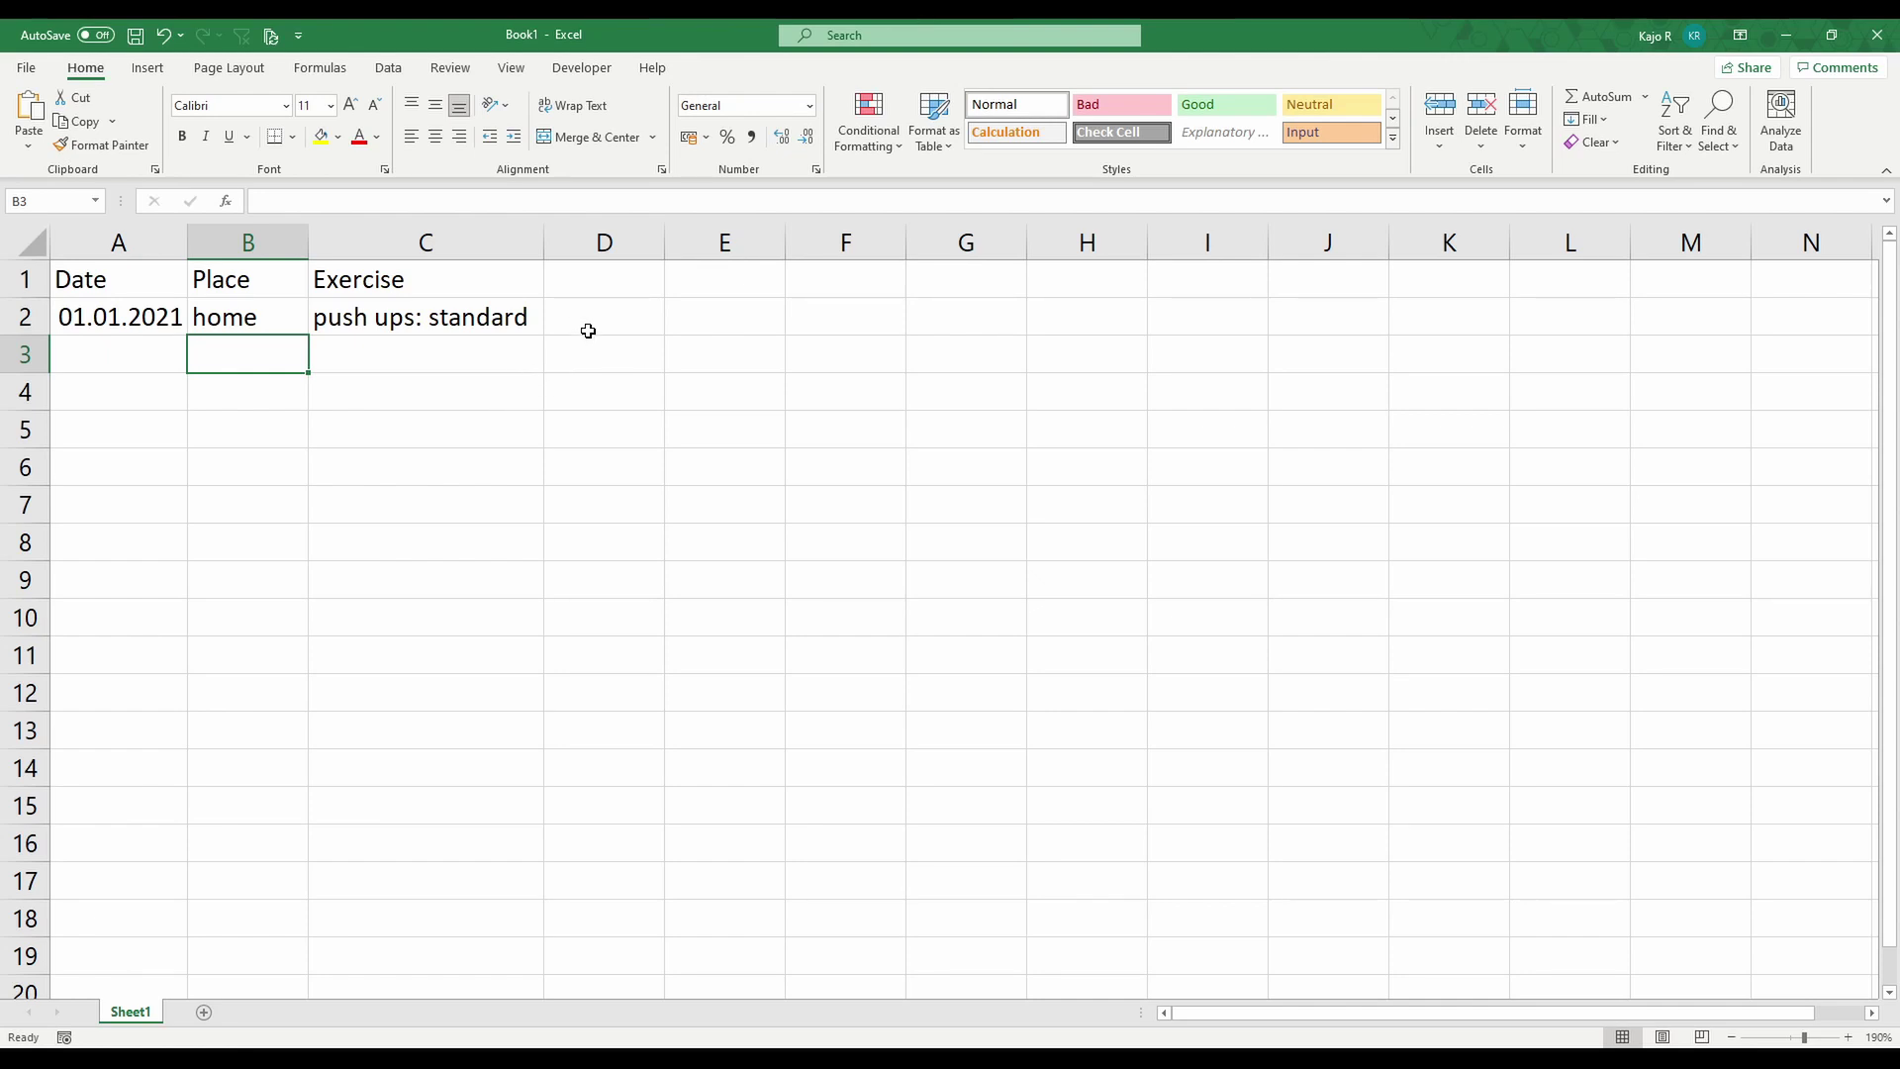
# - Add a Reps header in D1 with 10 reps for the first entry
pyautogui.click(613, 285)
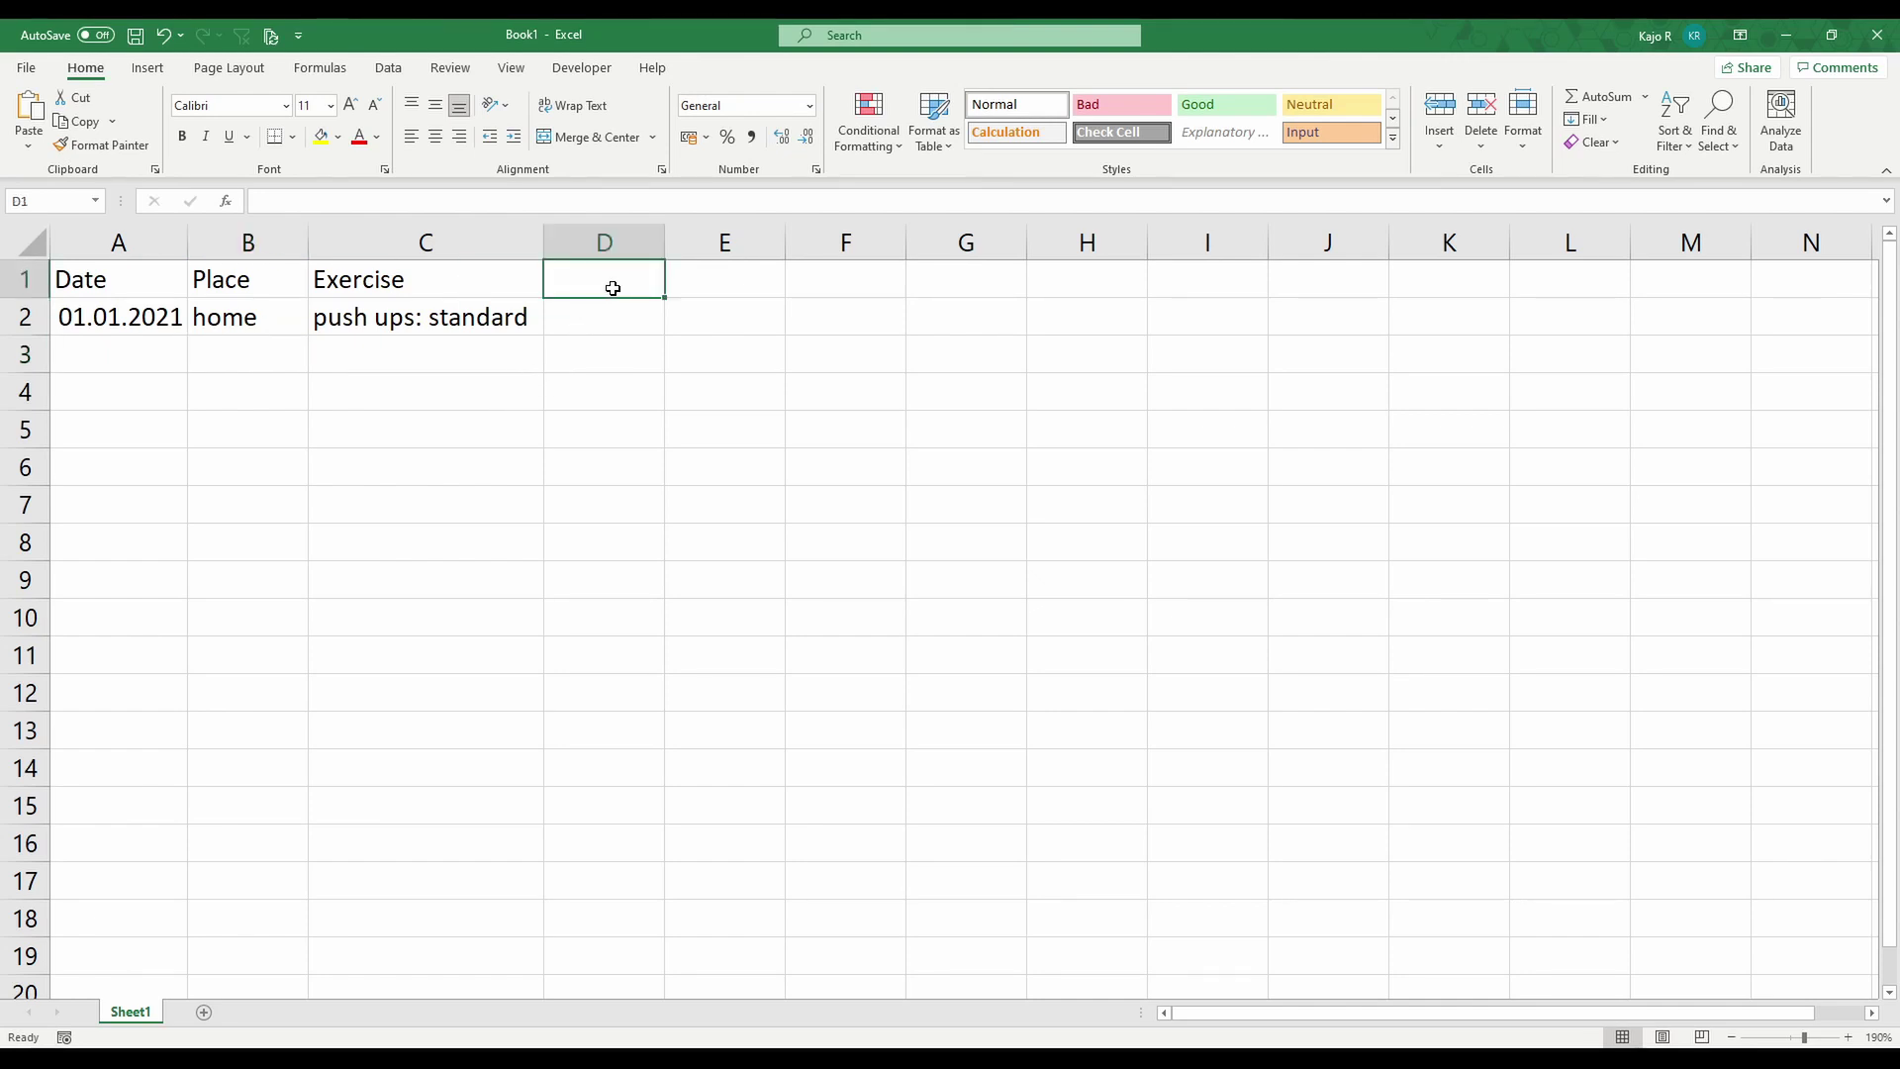
pyautogui.write('Reps')
pyautogui.press('Return')
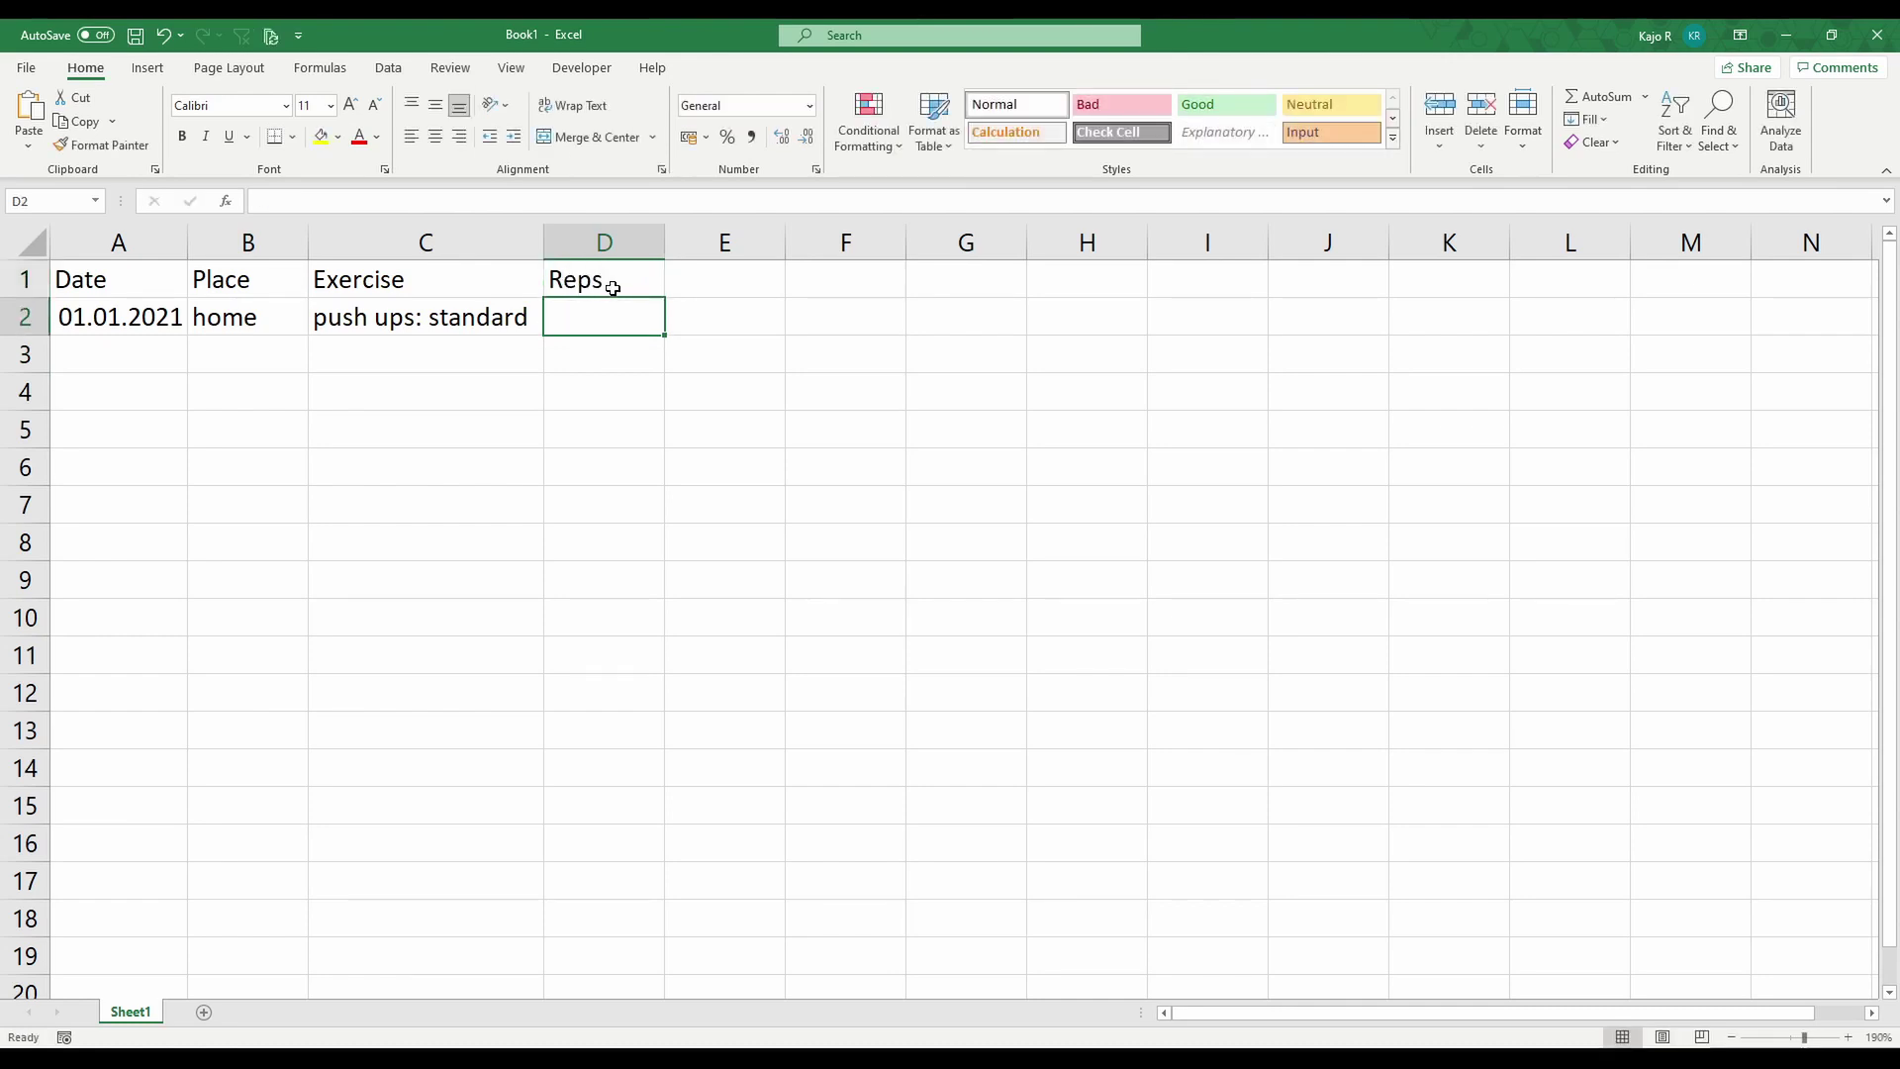
pyautogui.write('10')
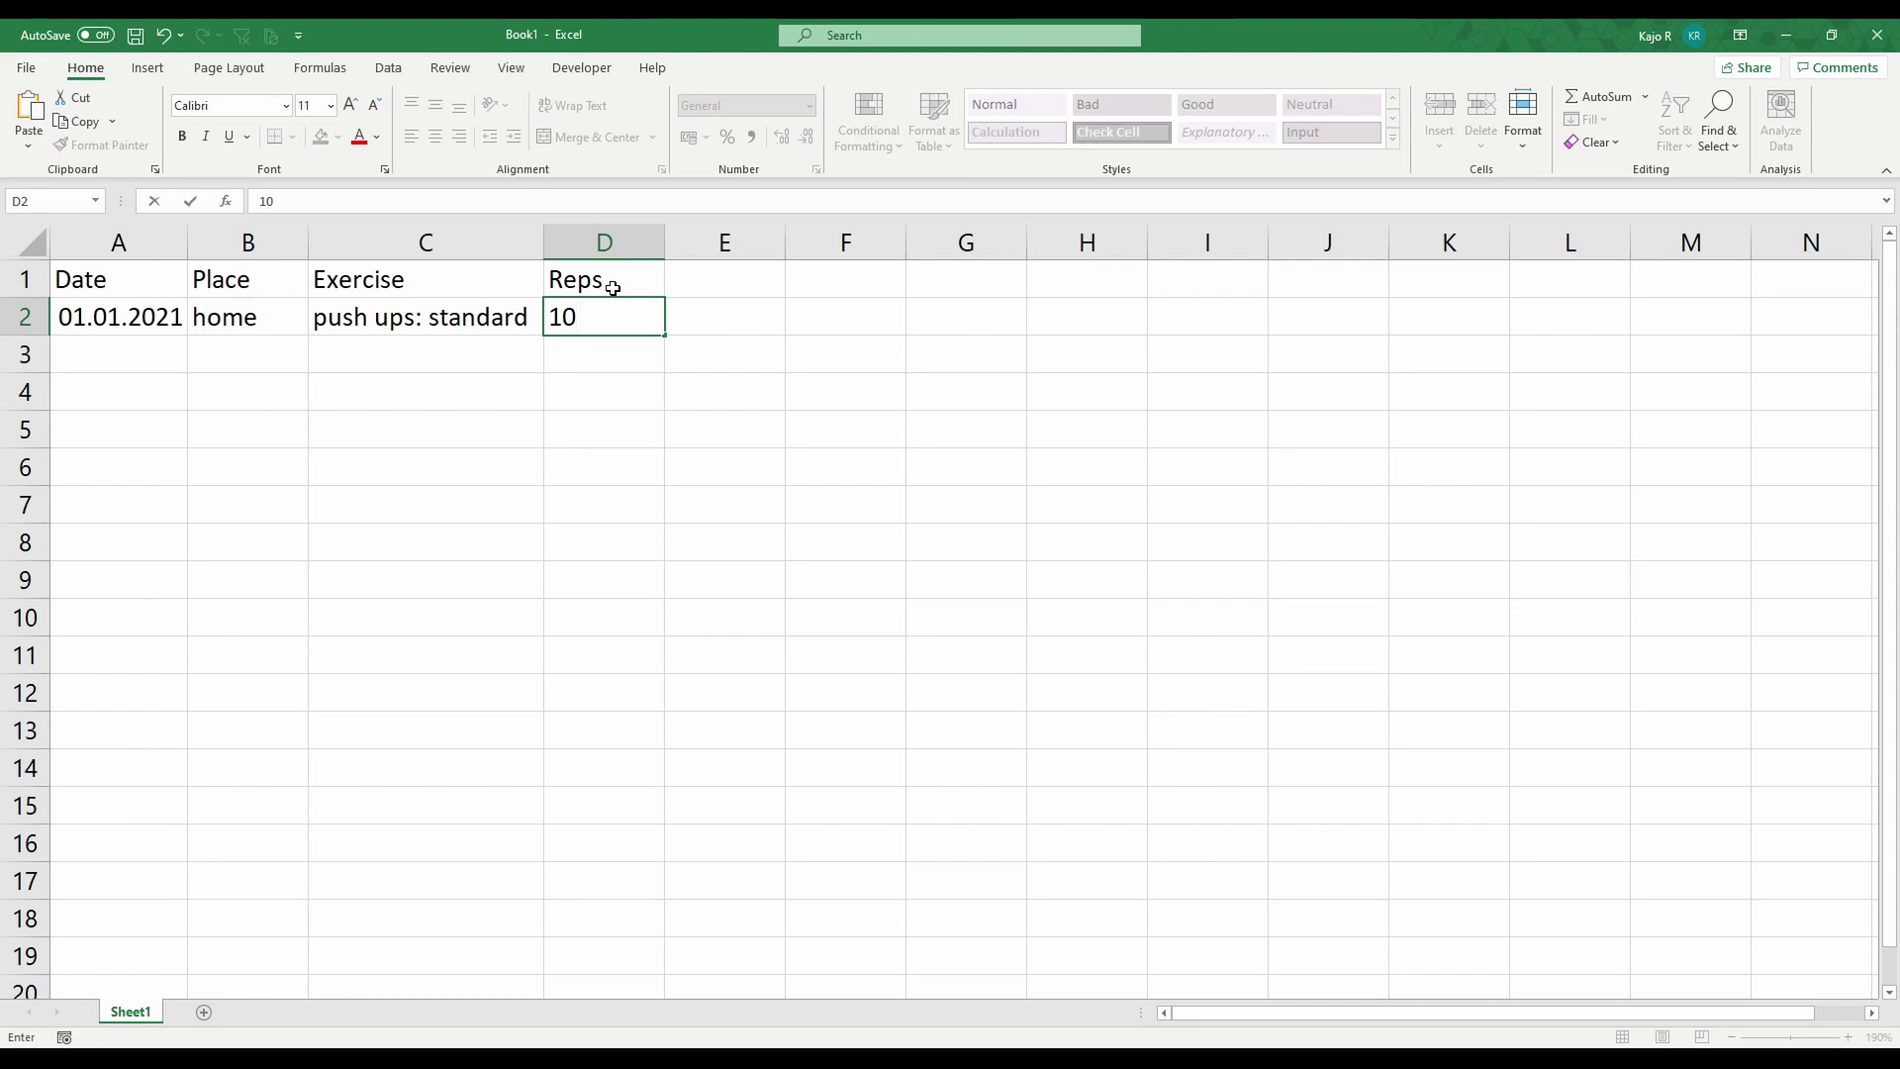
pyautogui.press('Return')
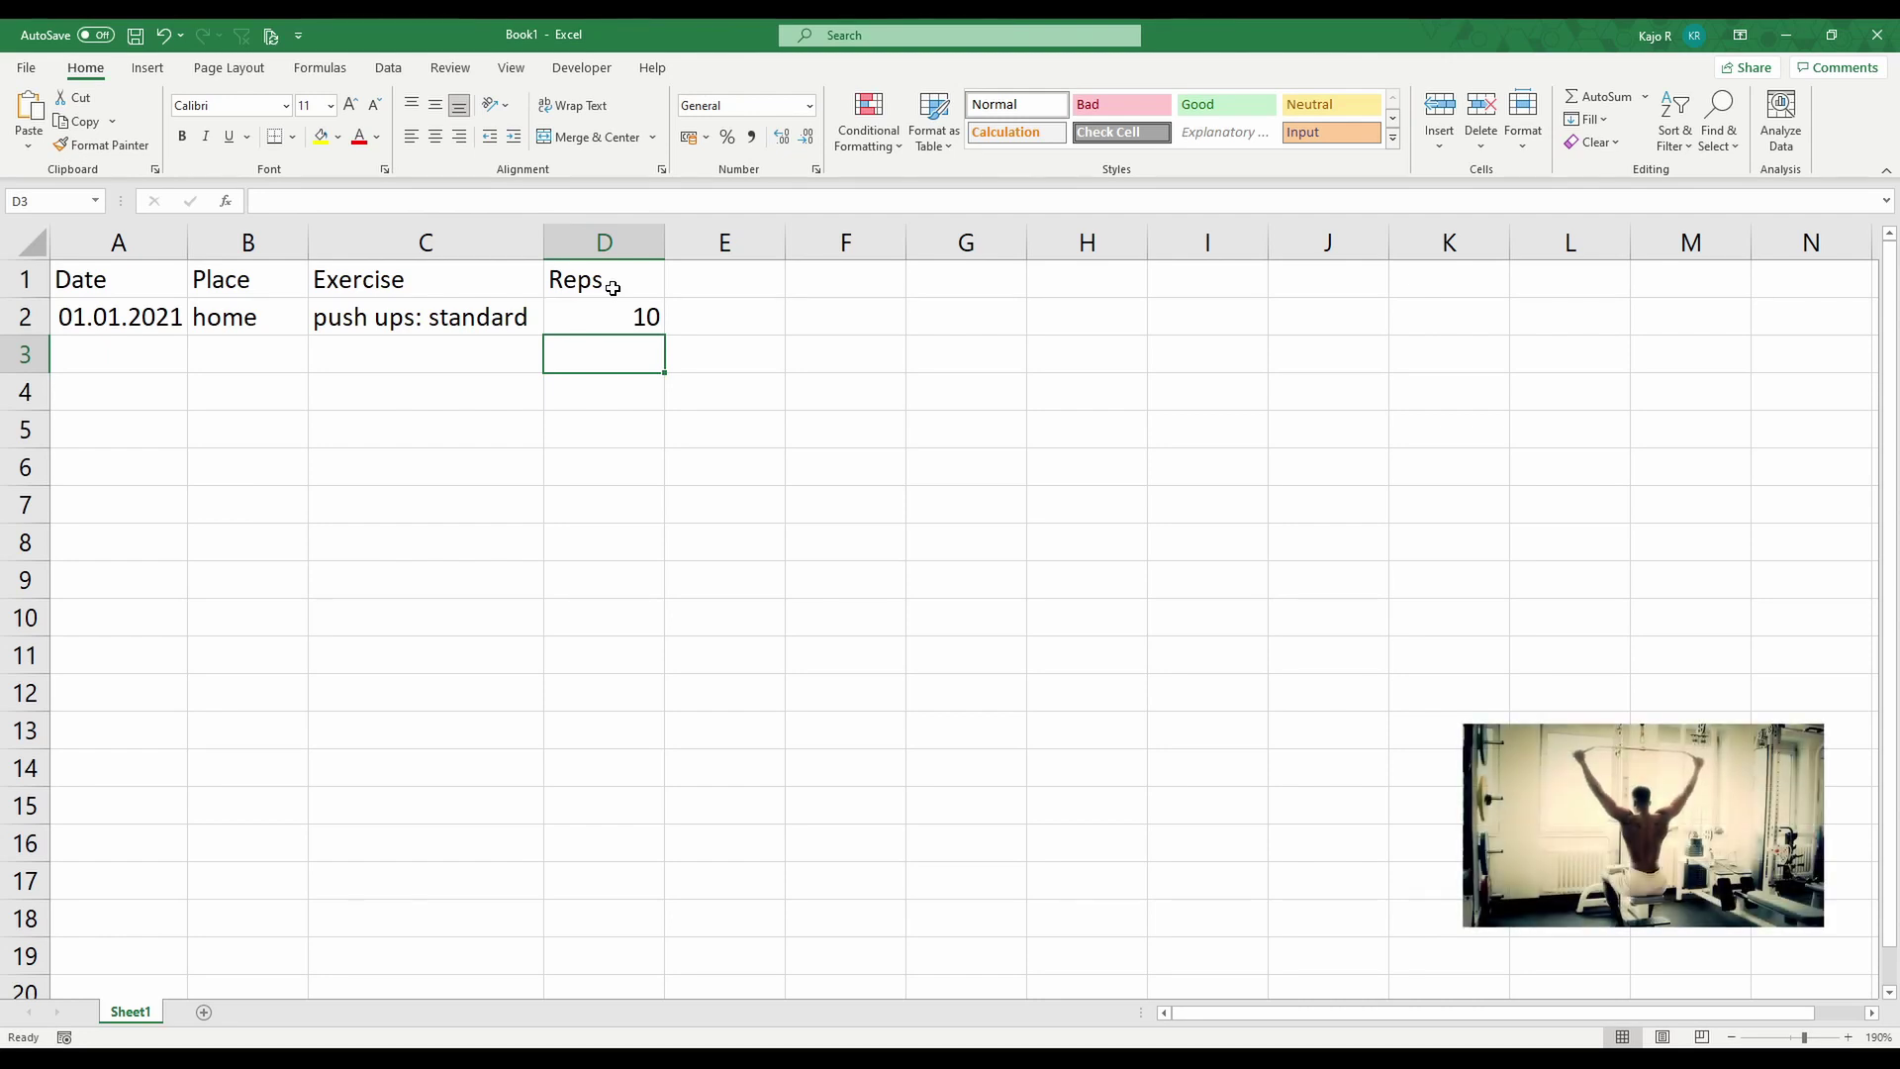
# - Add a Series header in E1 with 2 series for the first entry
pyautogui.click(695, 291)
pyautogui.write('Ser')
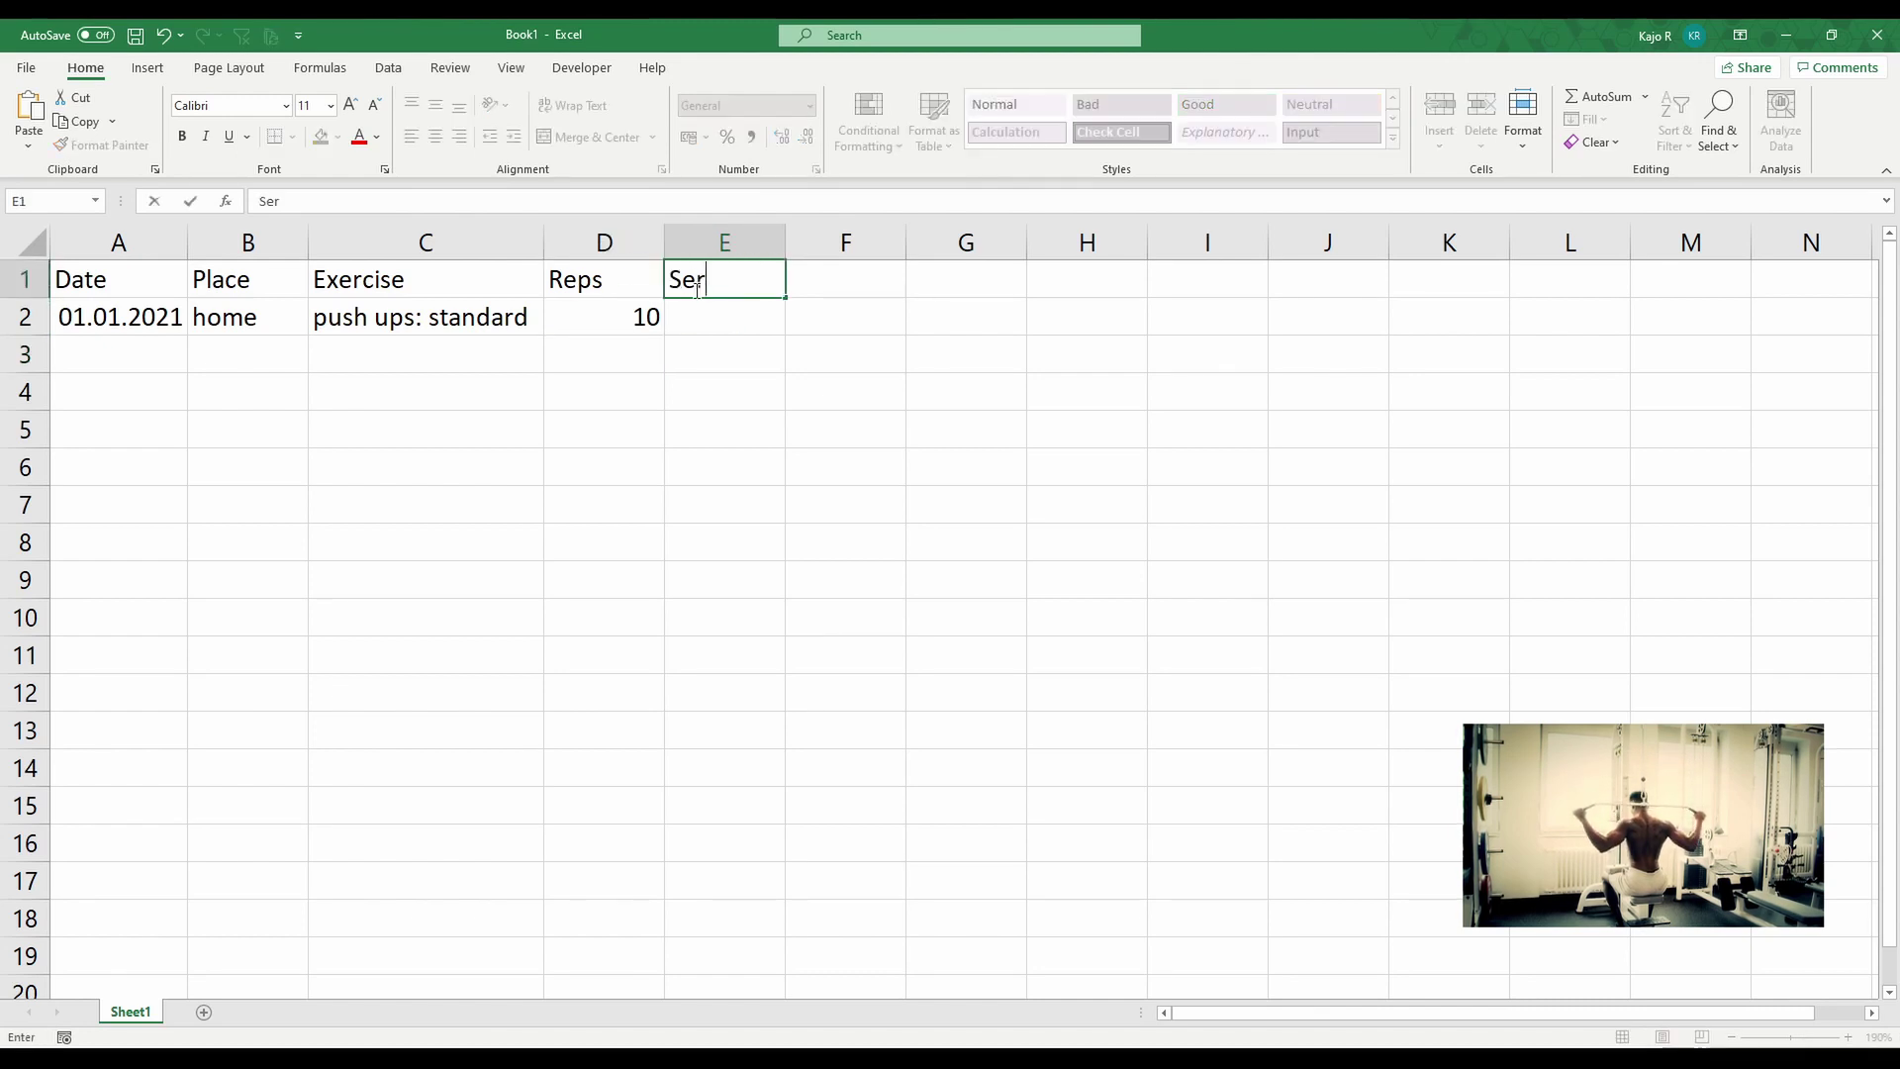
pyautogui.write('ies')
pyautogui.press('Return')
pyautogui.write('2')
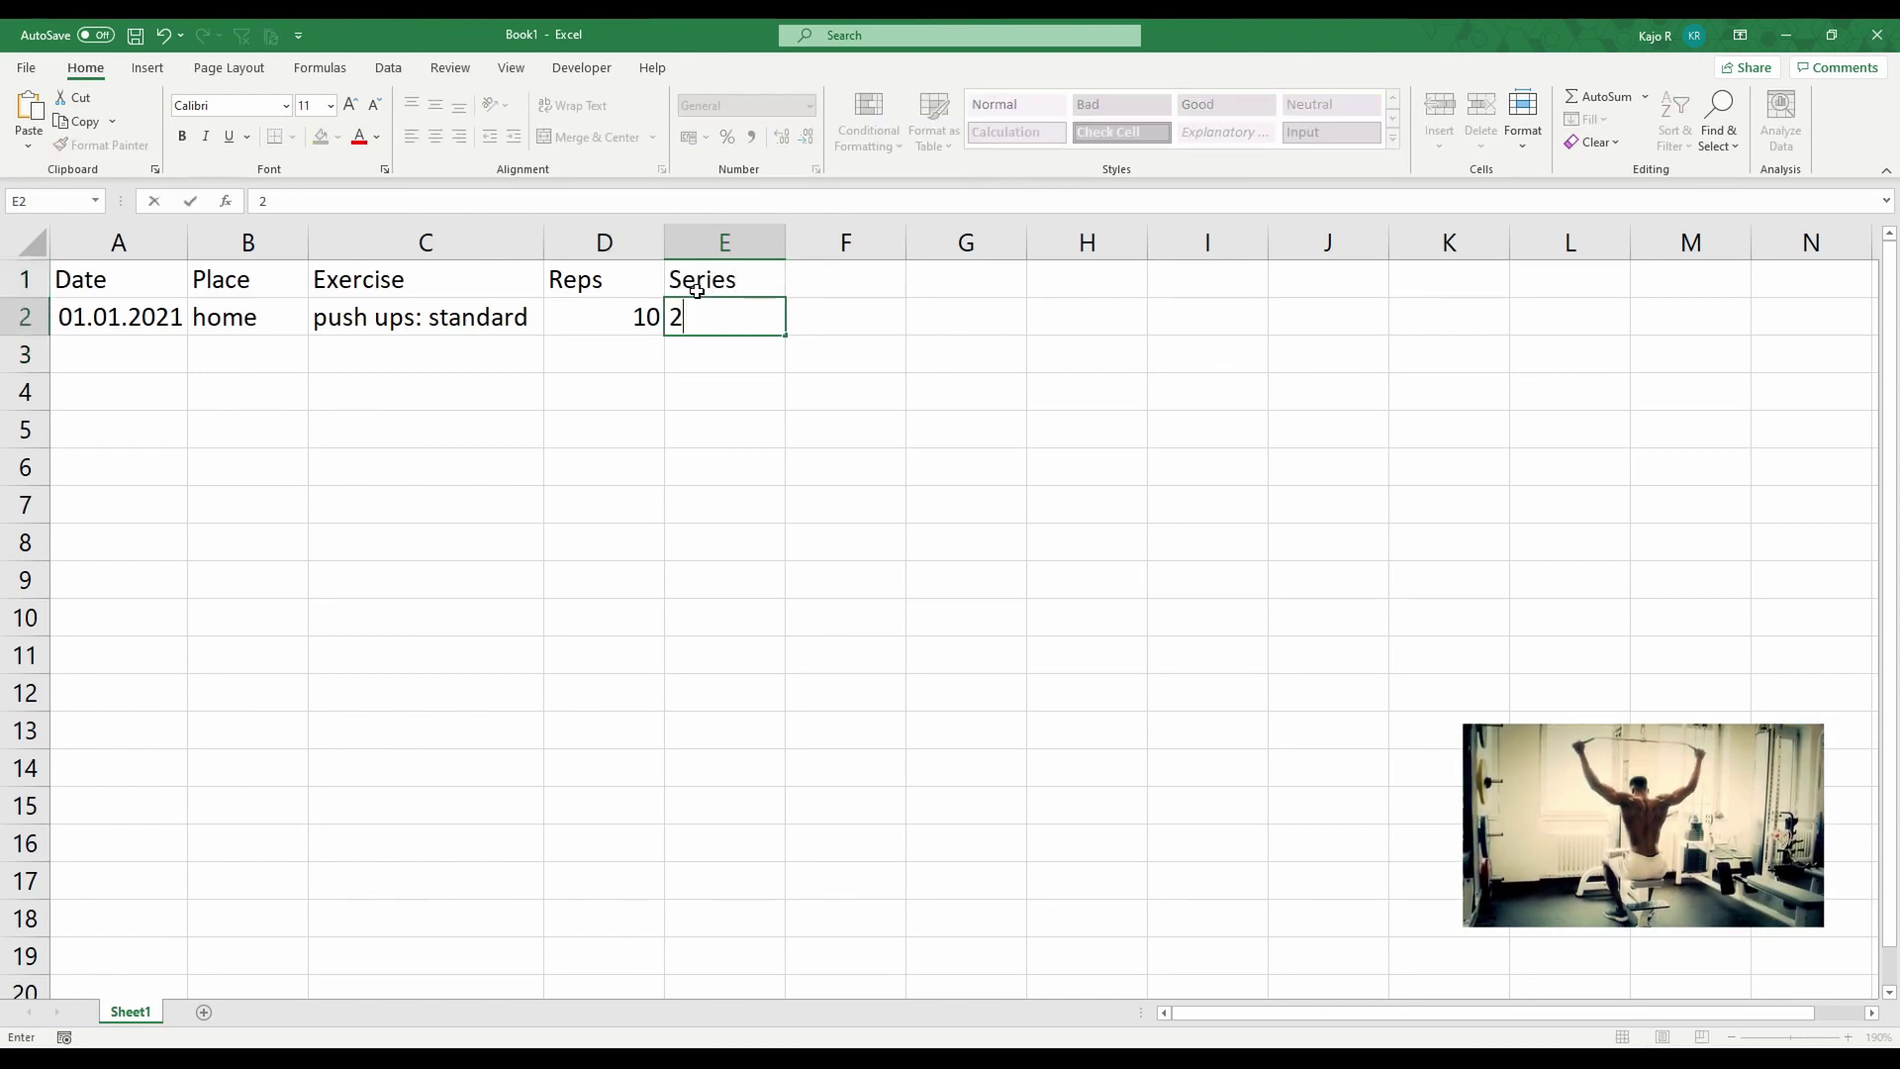
pyautogui.press('Left')
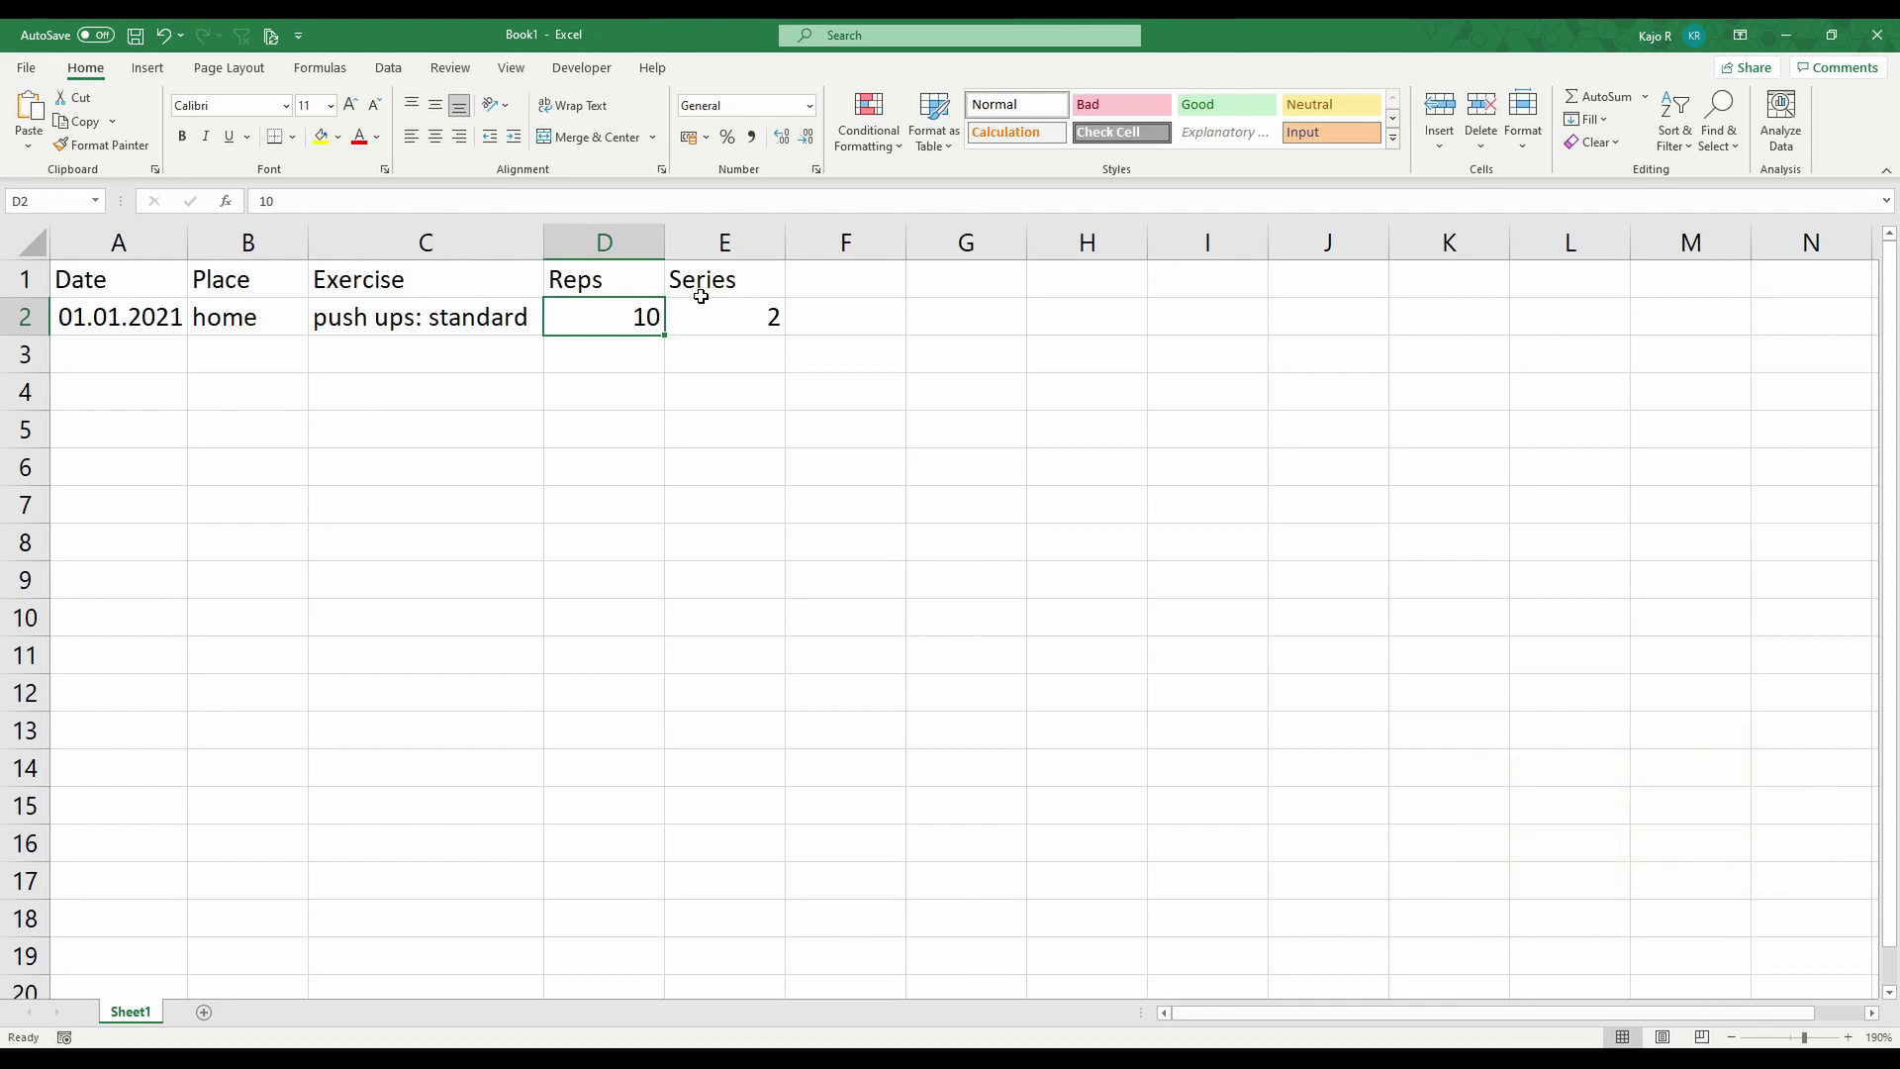
# - Enter 2/2/20, gym, bench press: standard and 10 reps in row 3
pyautogui.click(118, 349)
pyautogui.write('2/')
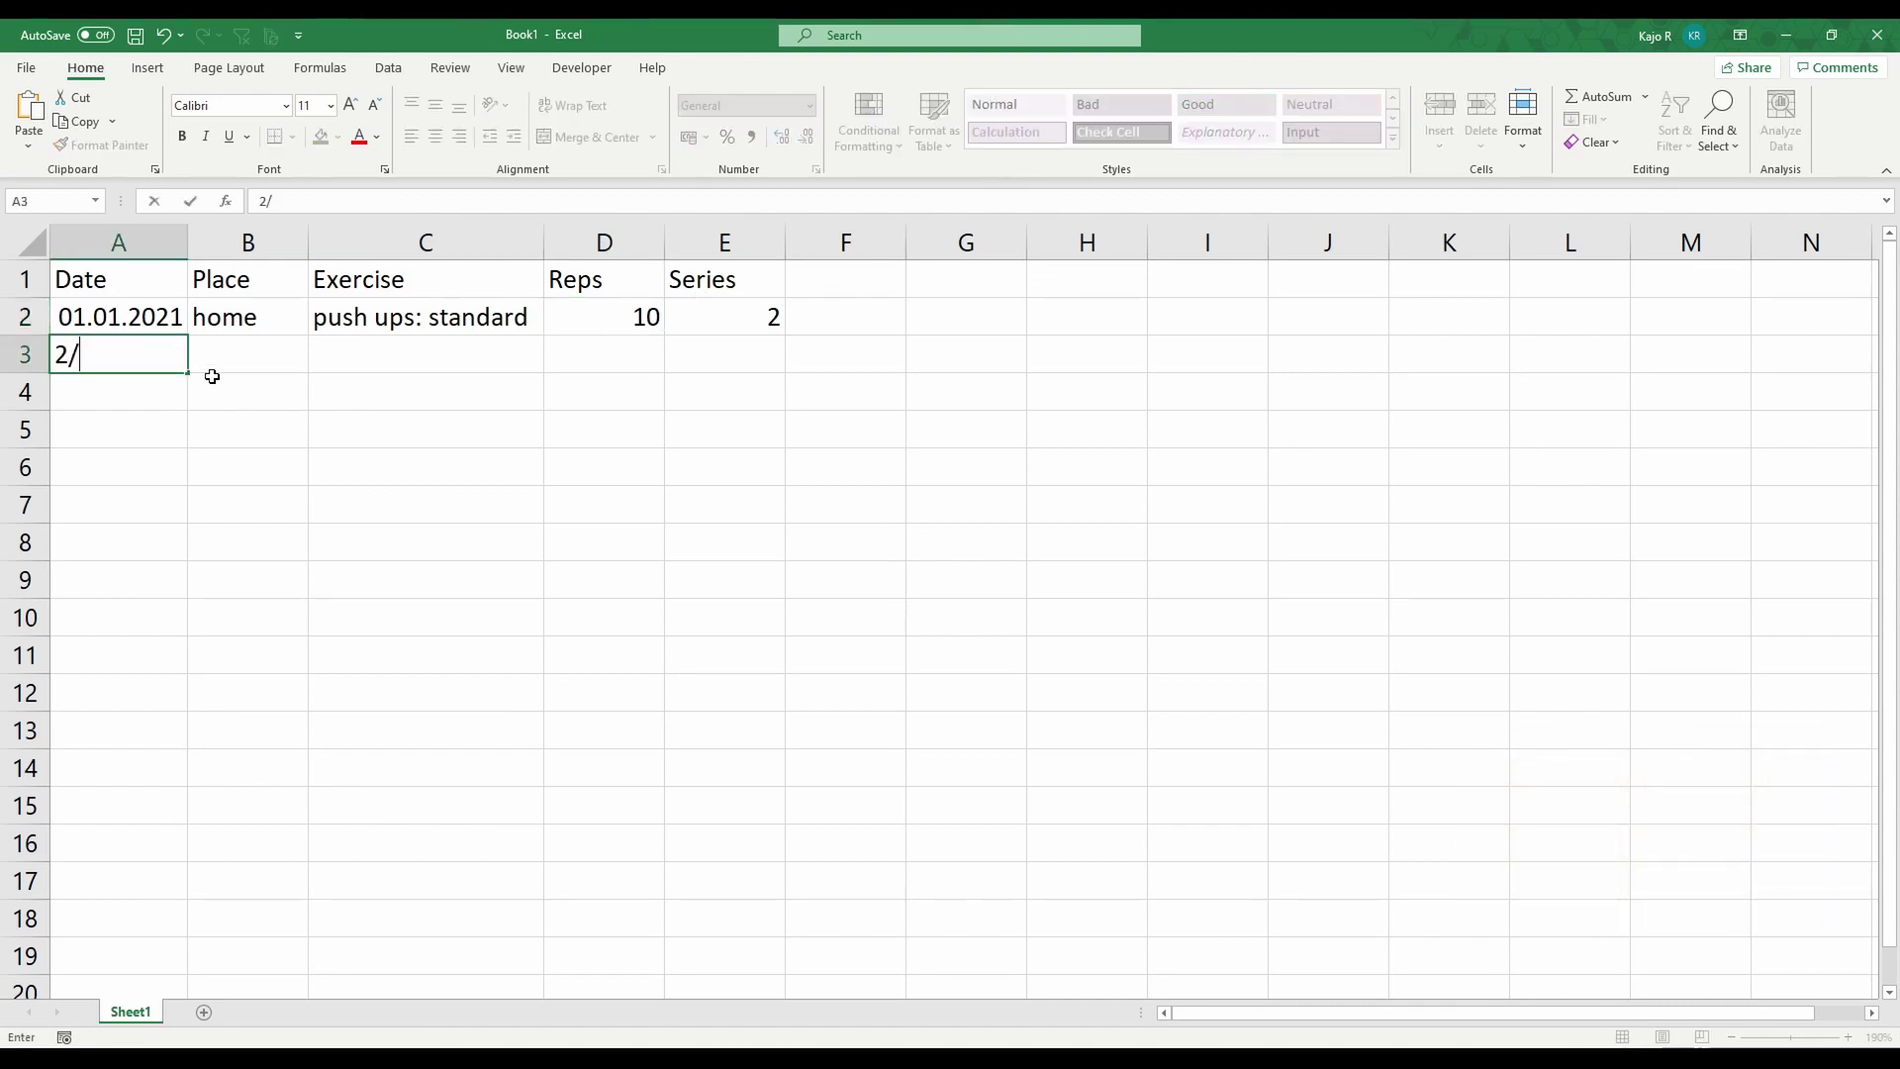
pyautogui.write('2')
pyautogui.write('/')
pyautogui.write('20')
pyautogui.press('Tab')
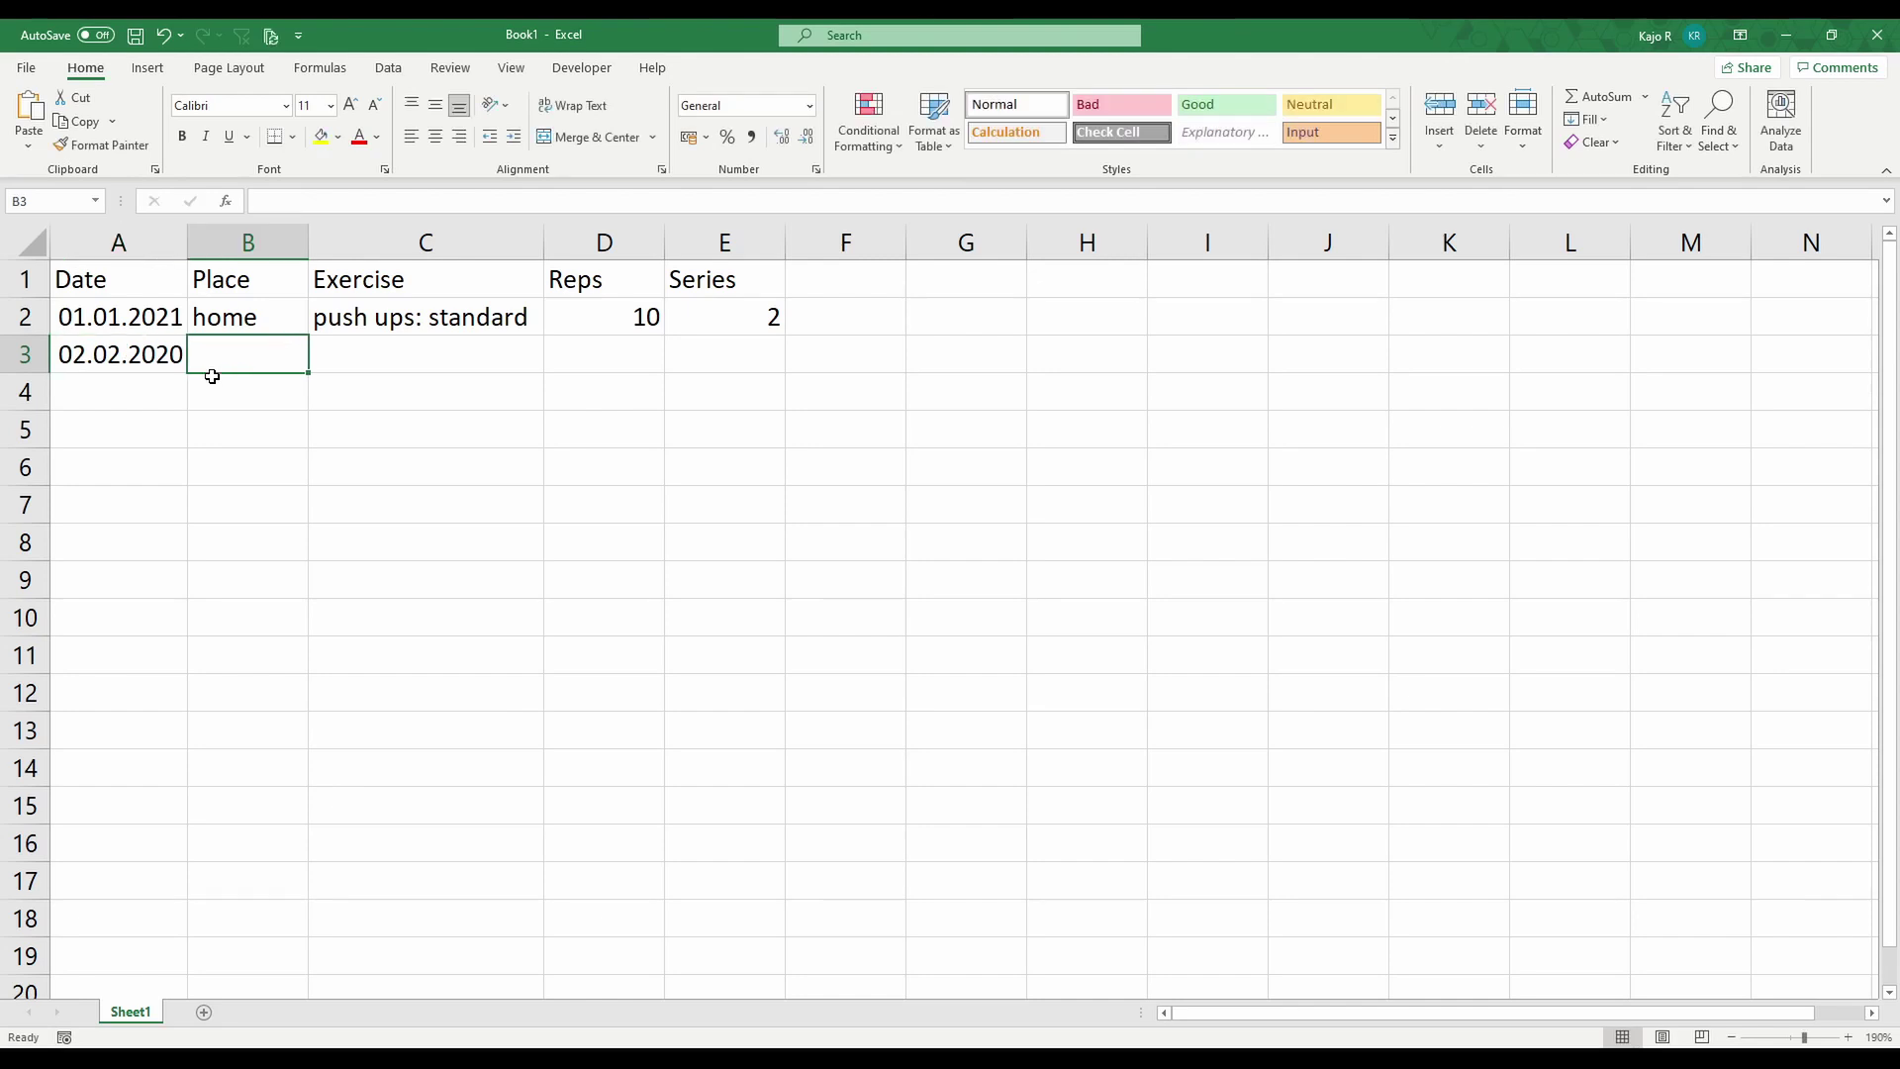
pyautogui.write('gy')
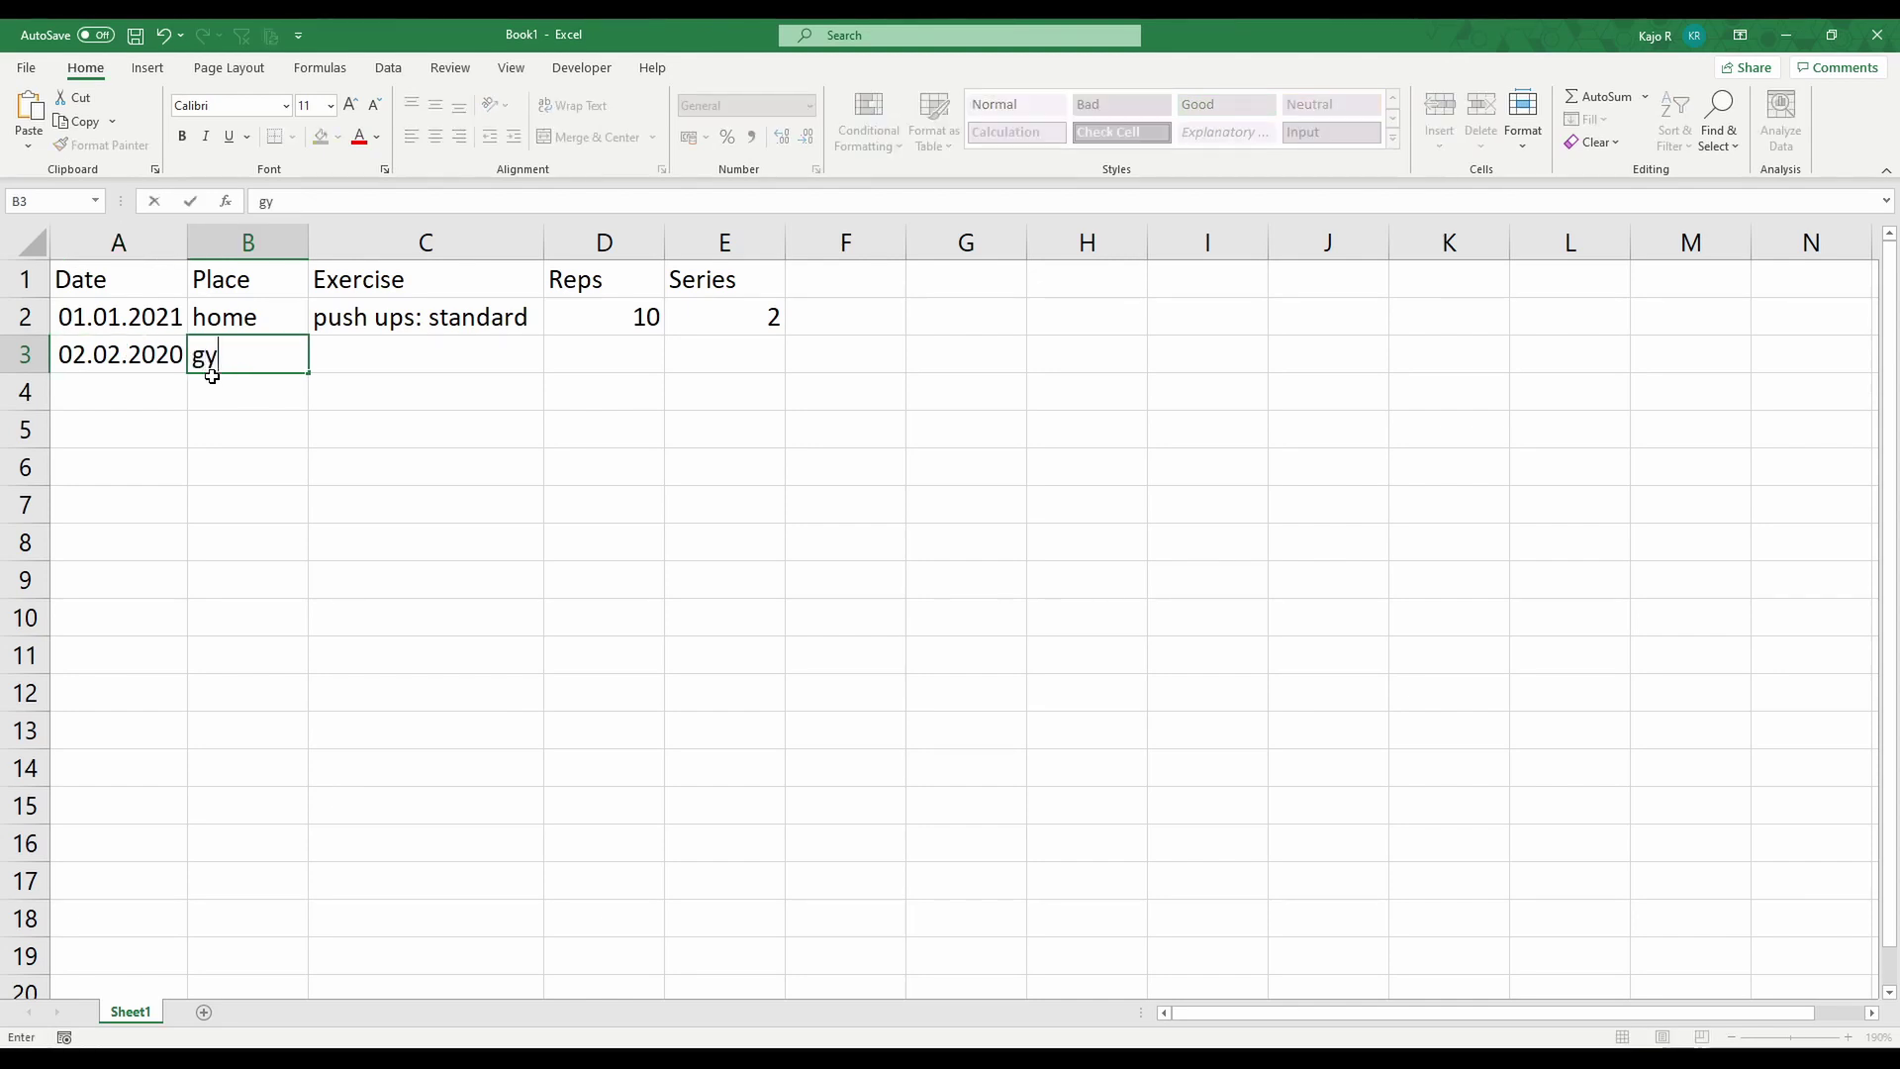
pyautogui.write('m')
pyautogui.press('Tab')
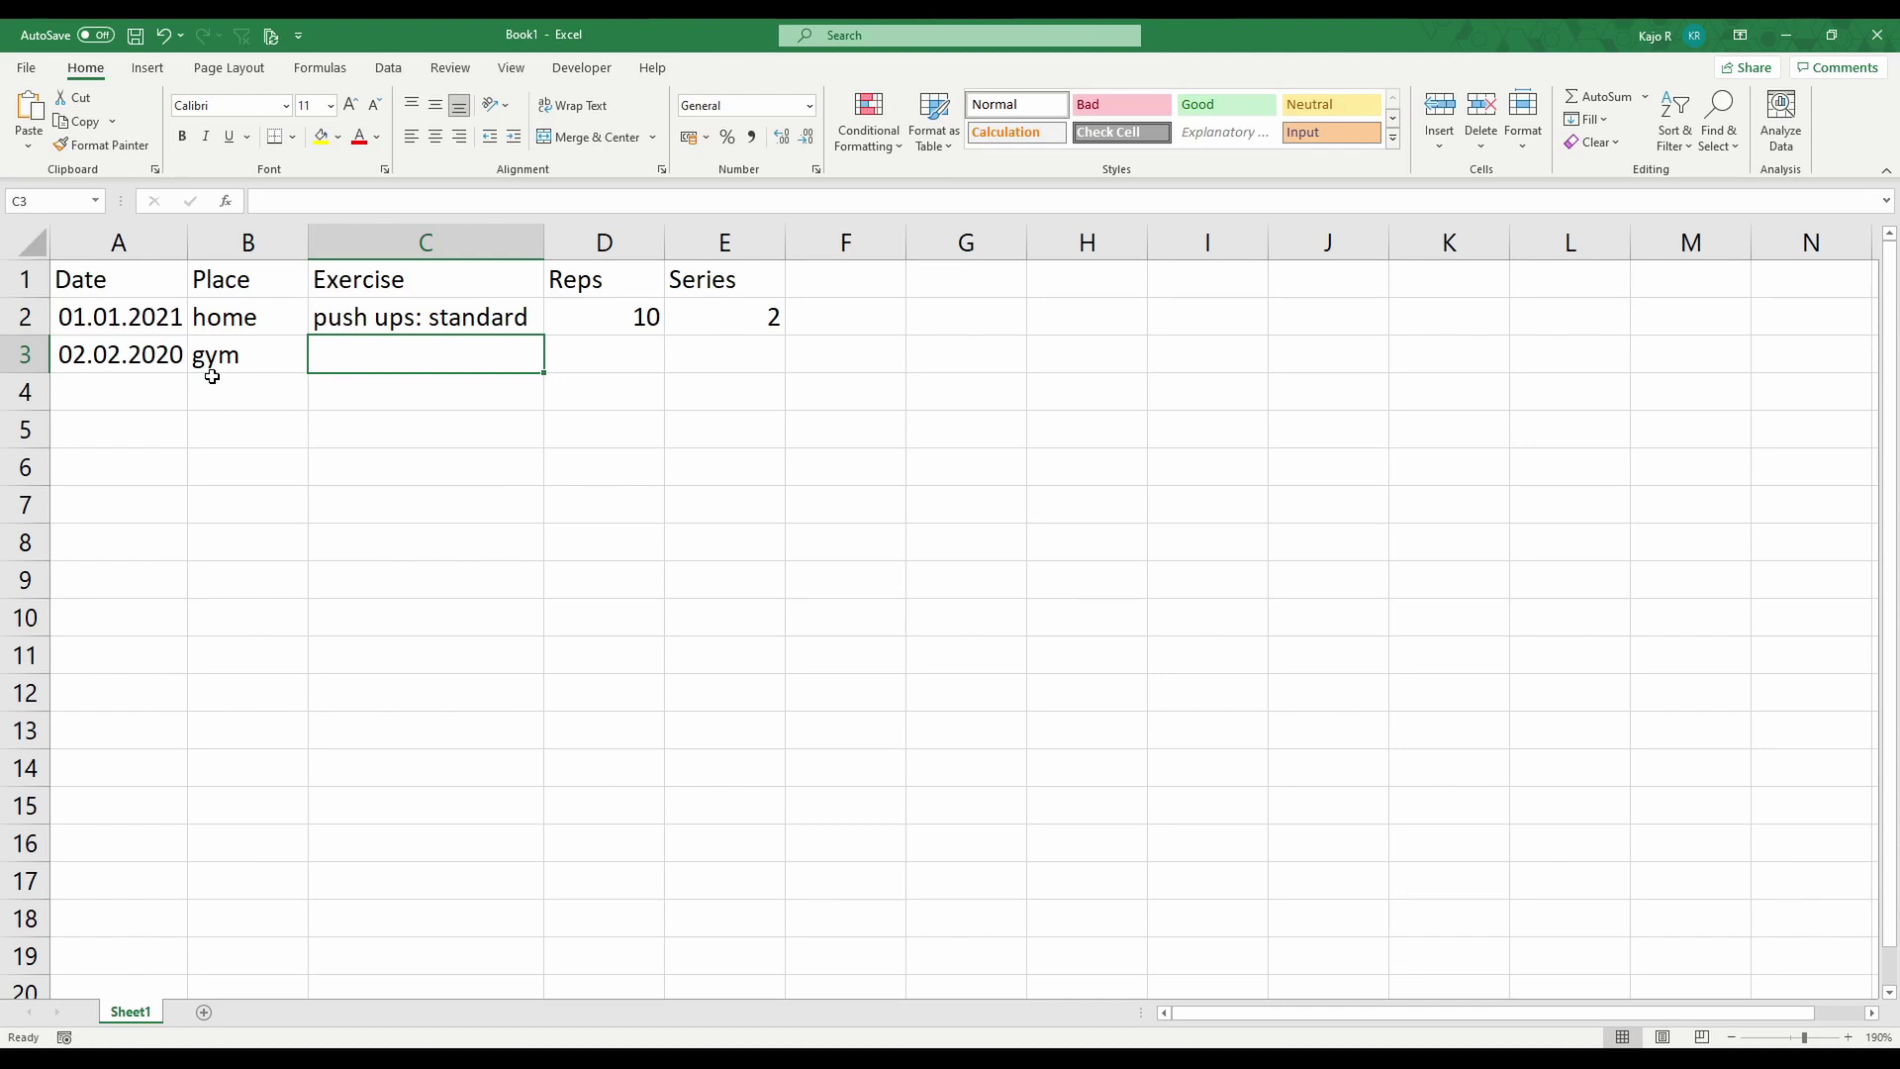
pyautogui.write('ben')
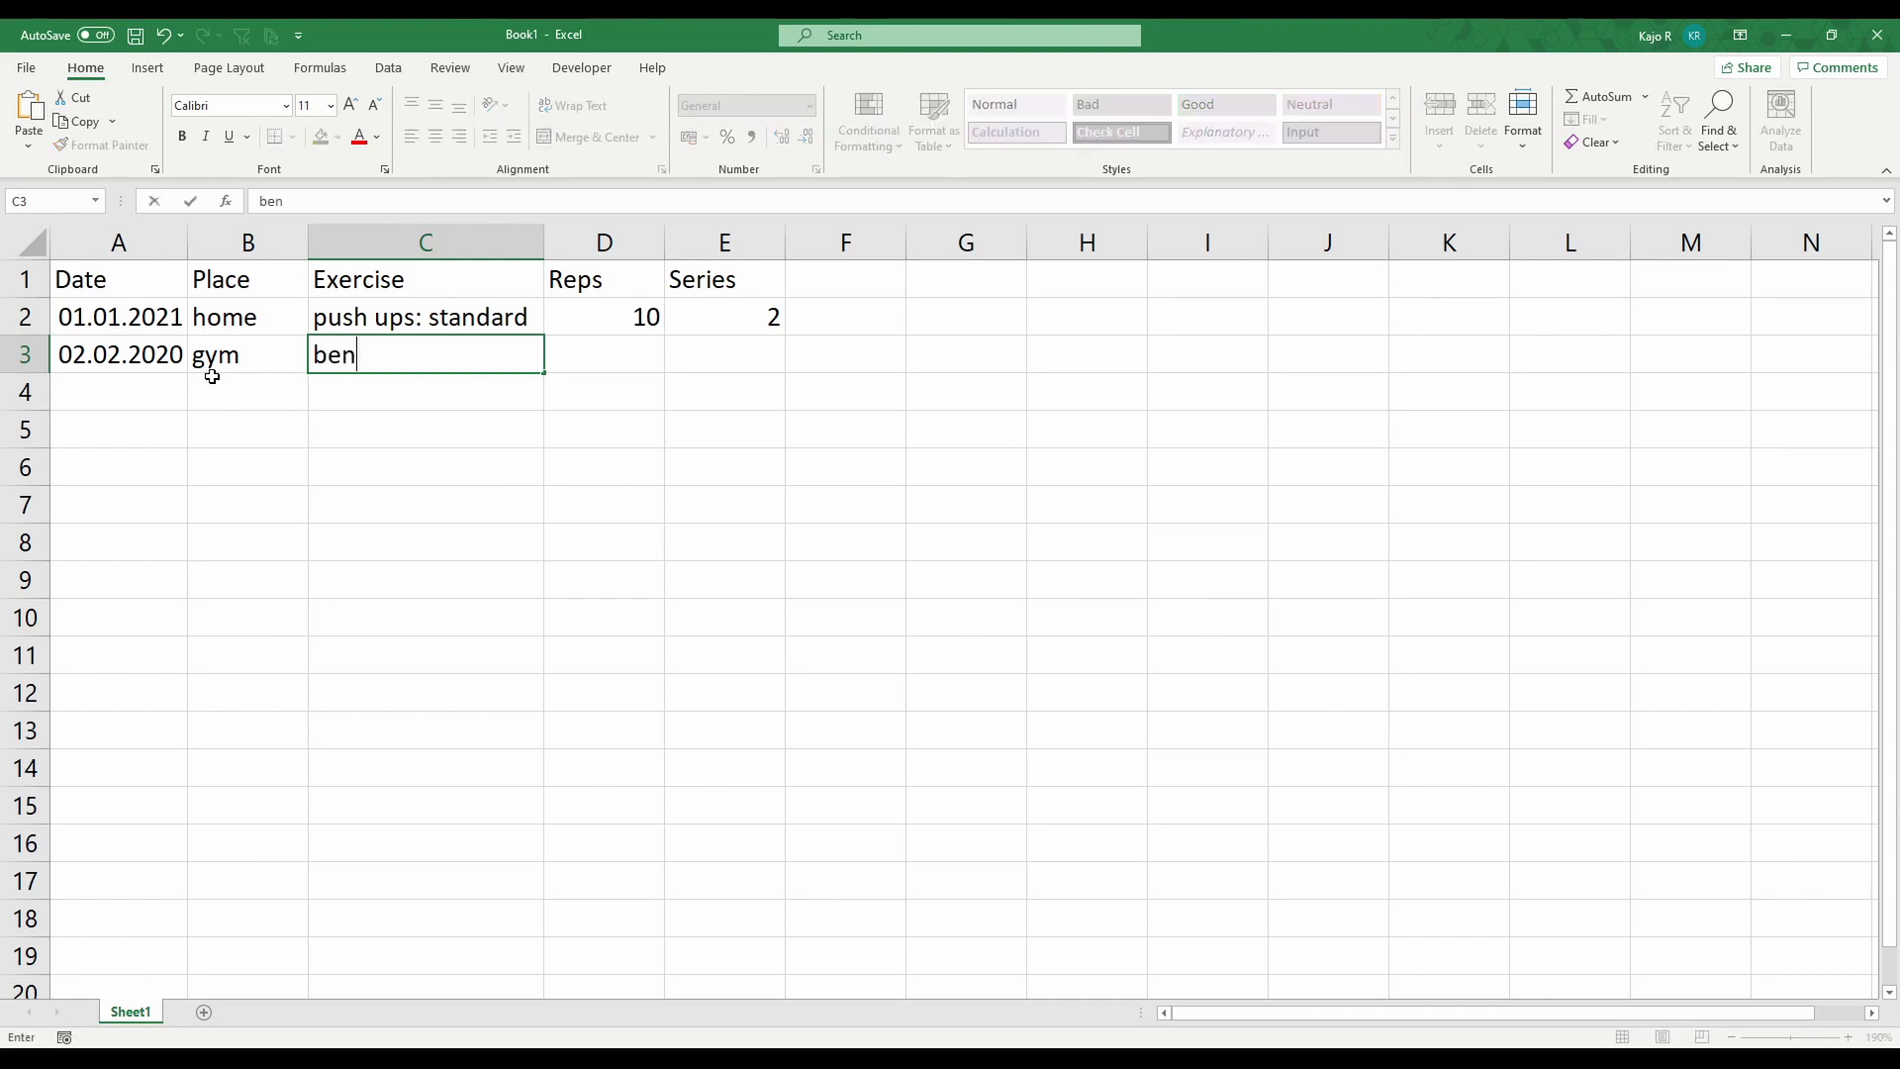
pyautogui.write('ch press')
pyautogui.write(': stan')
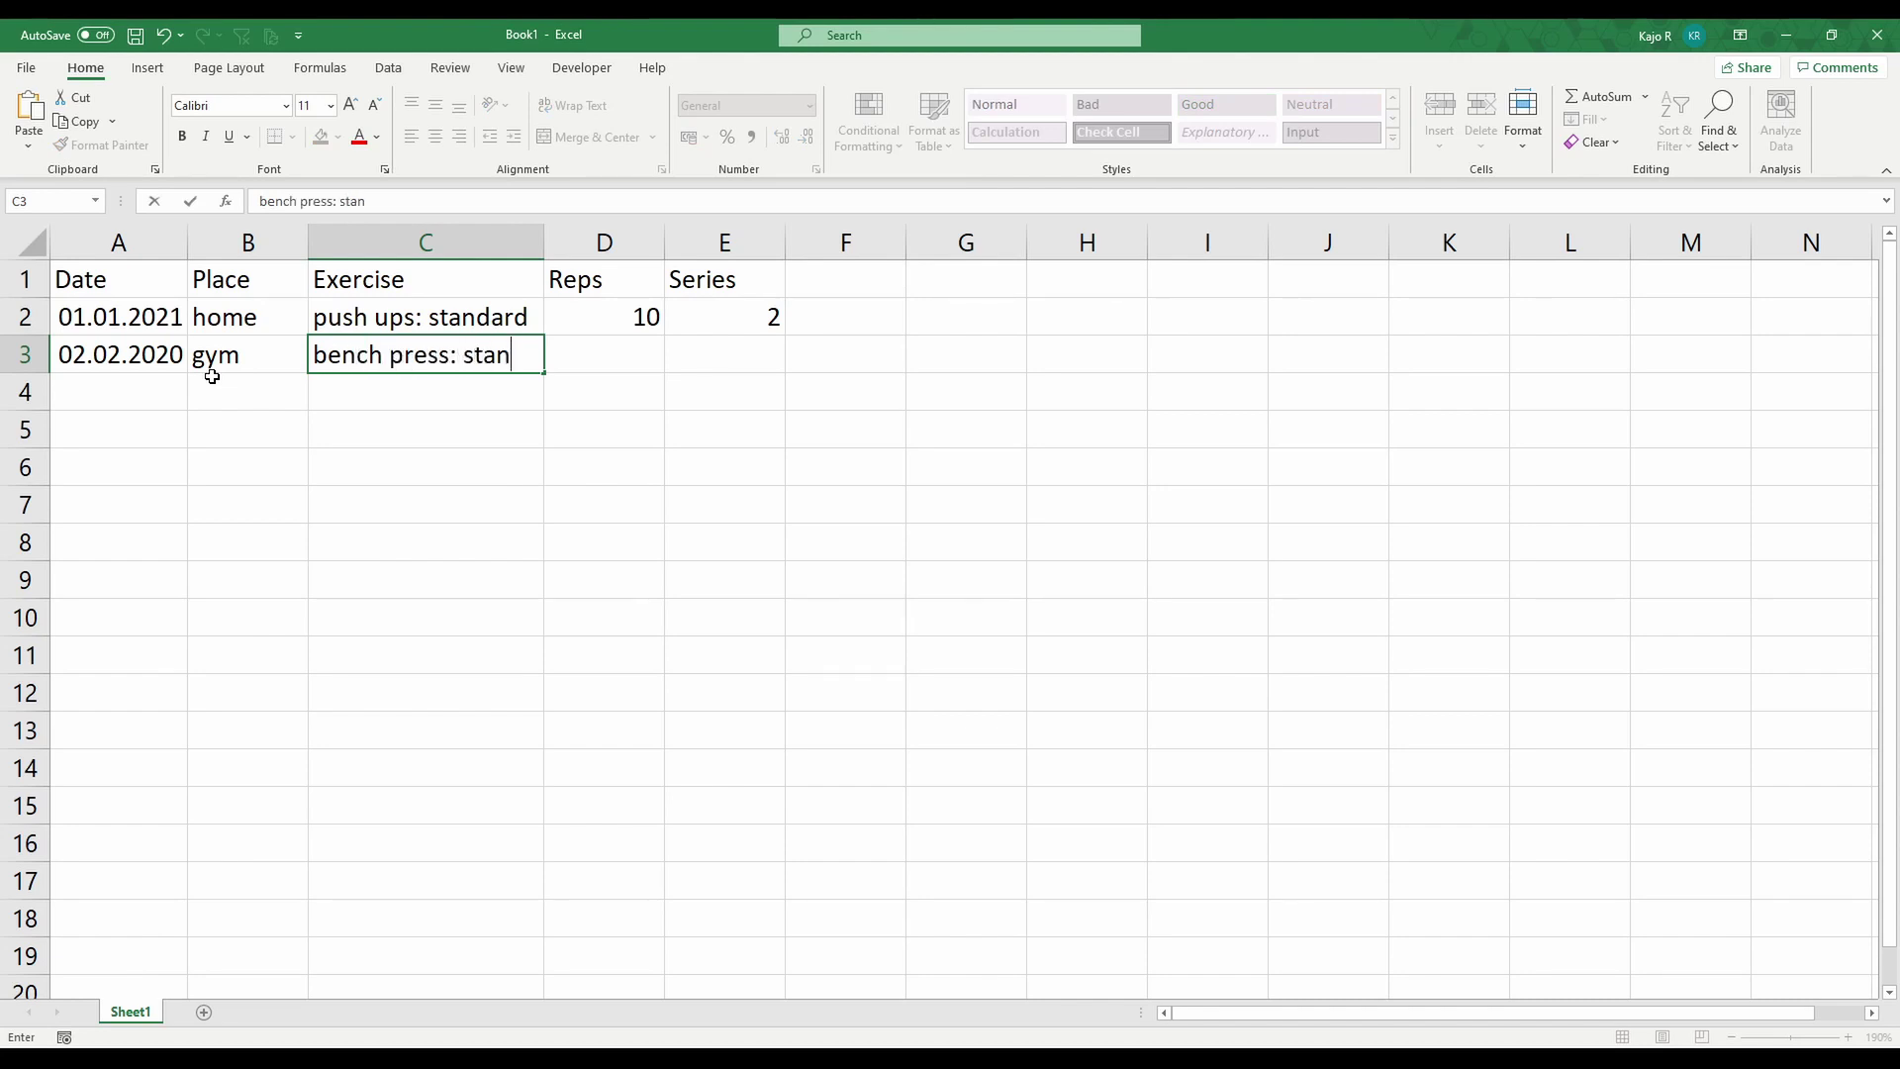
pyautogui.write('dard')
pyautogui.press('Tab')
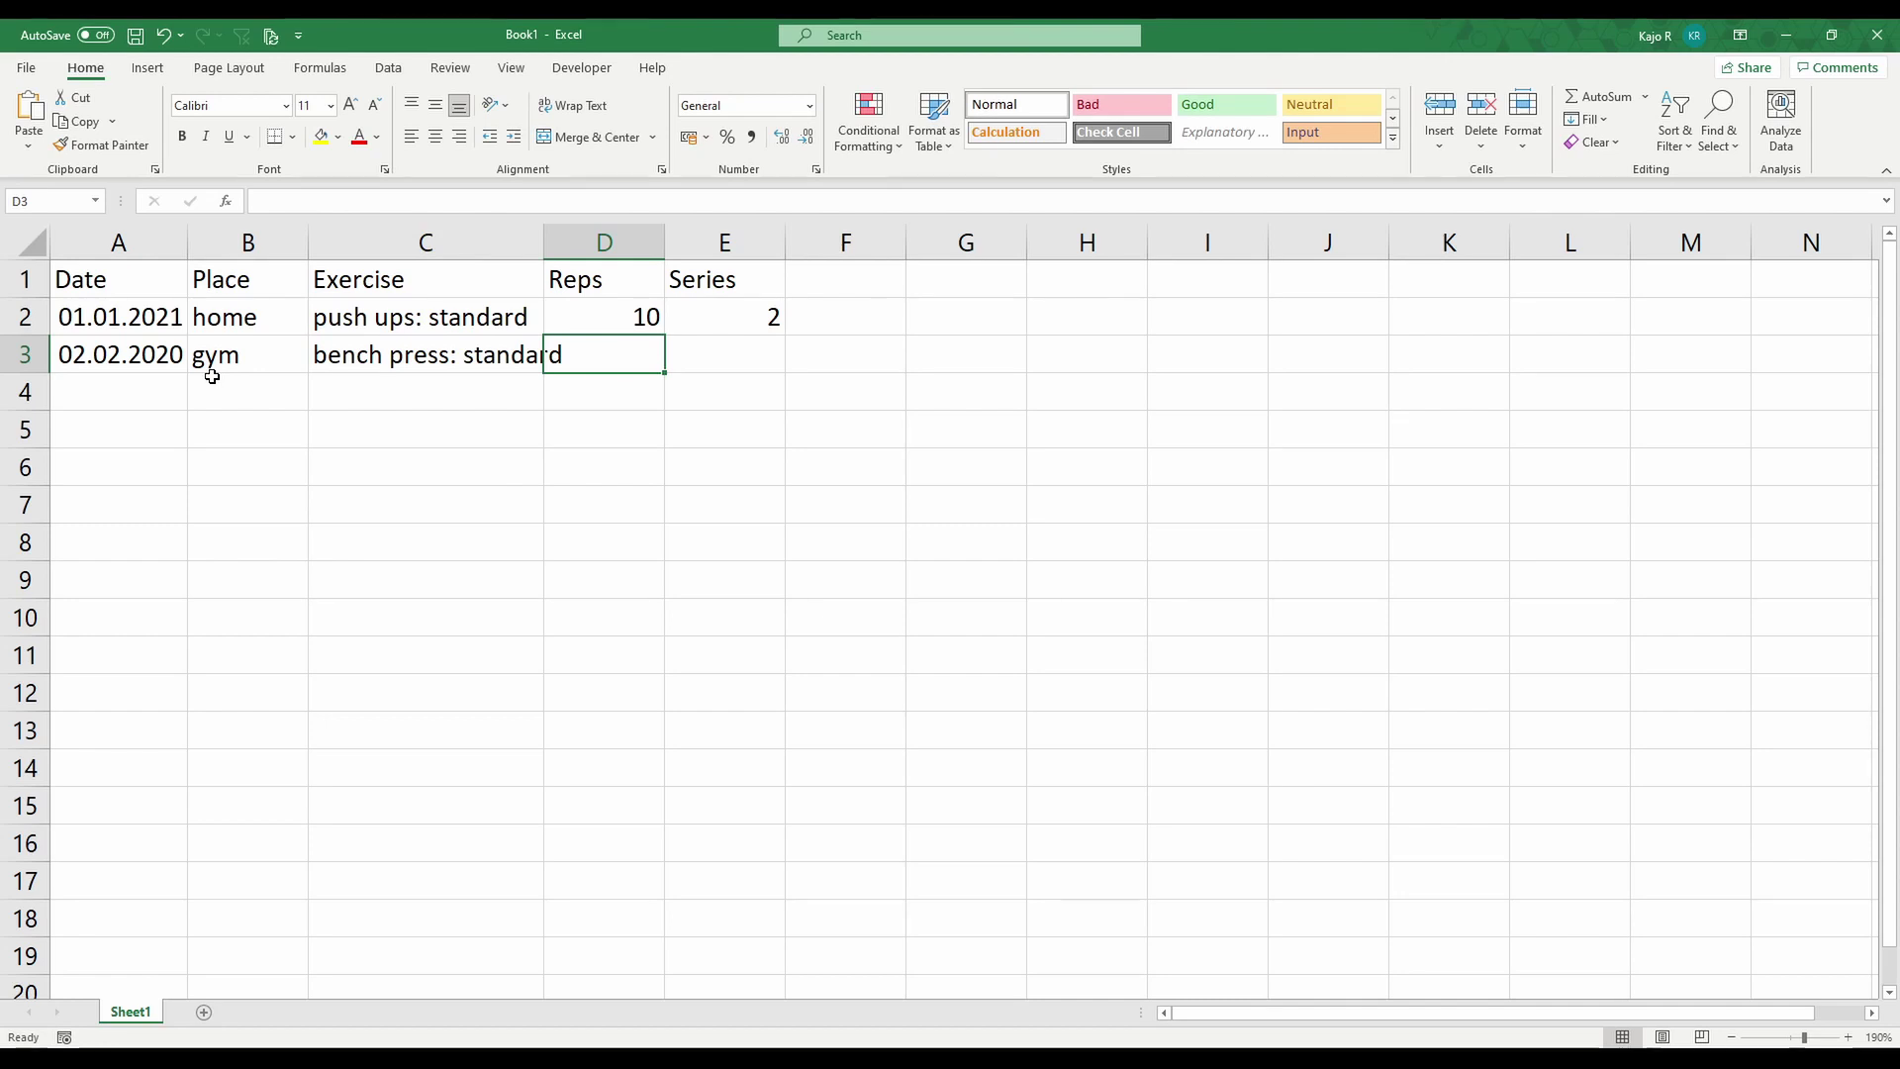
pyautogui.write('10')
pyautogui.press('Return')
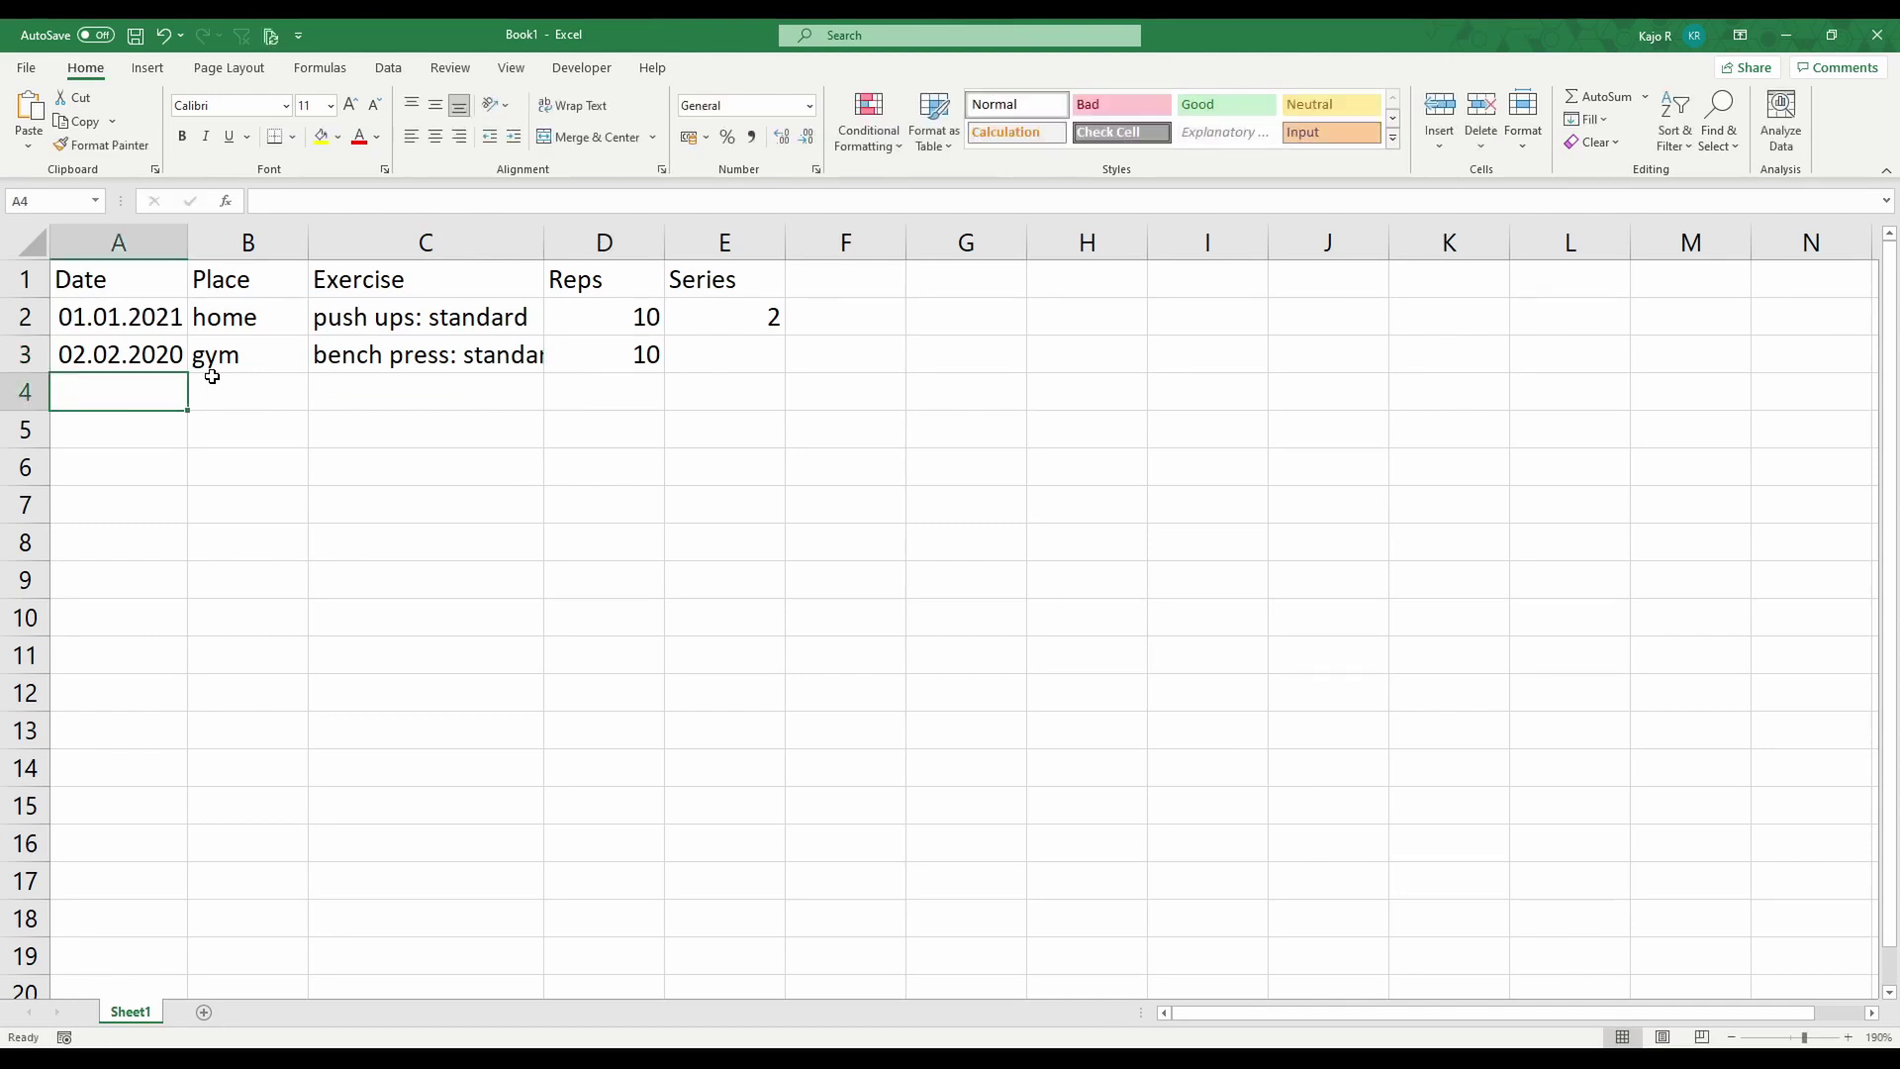
# - Give the bench press entry 2 series and widen the Exercise column
pyautogui.click(751, 358)
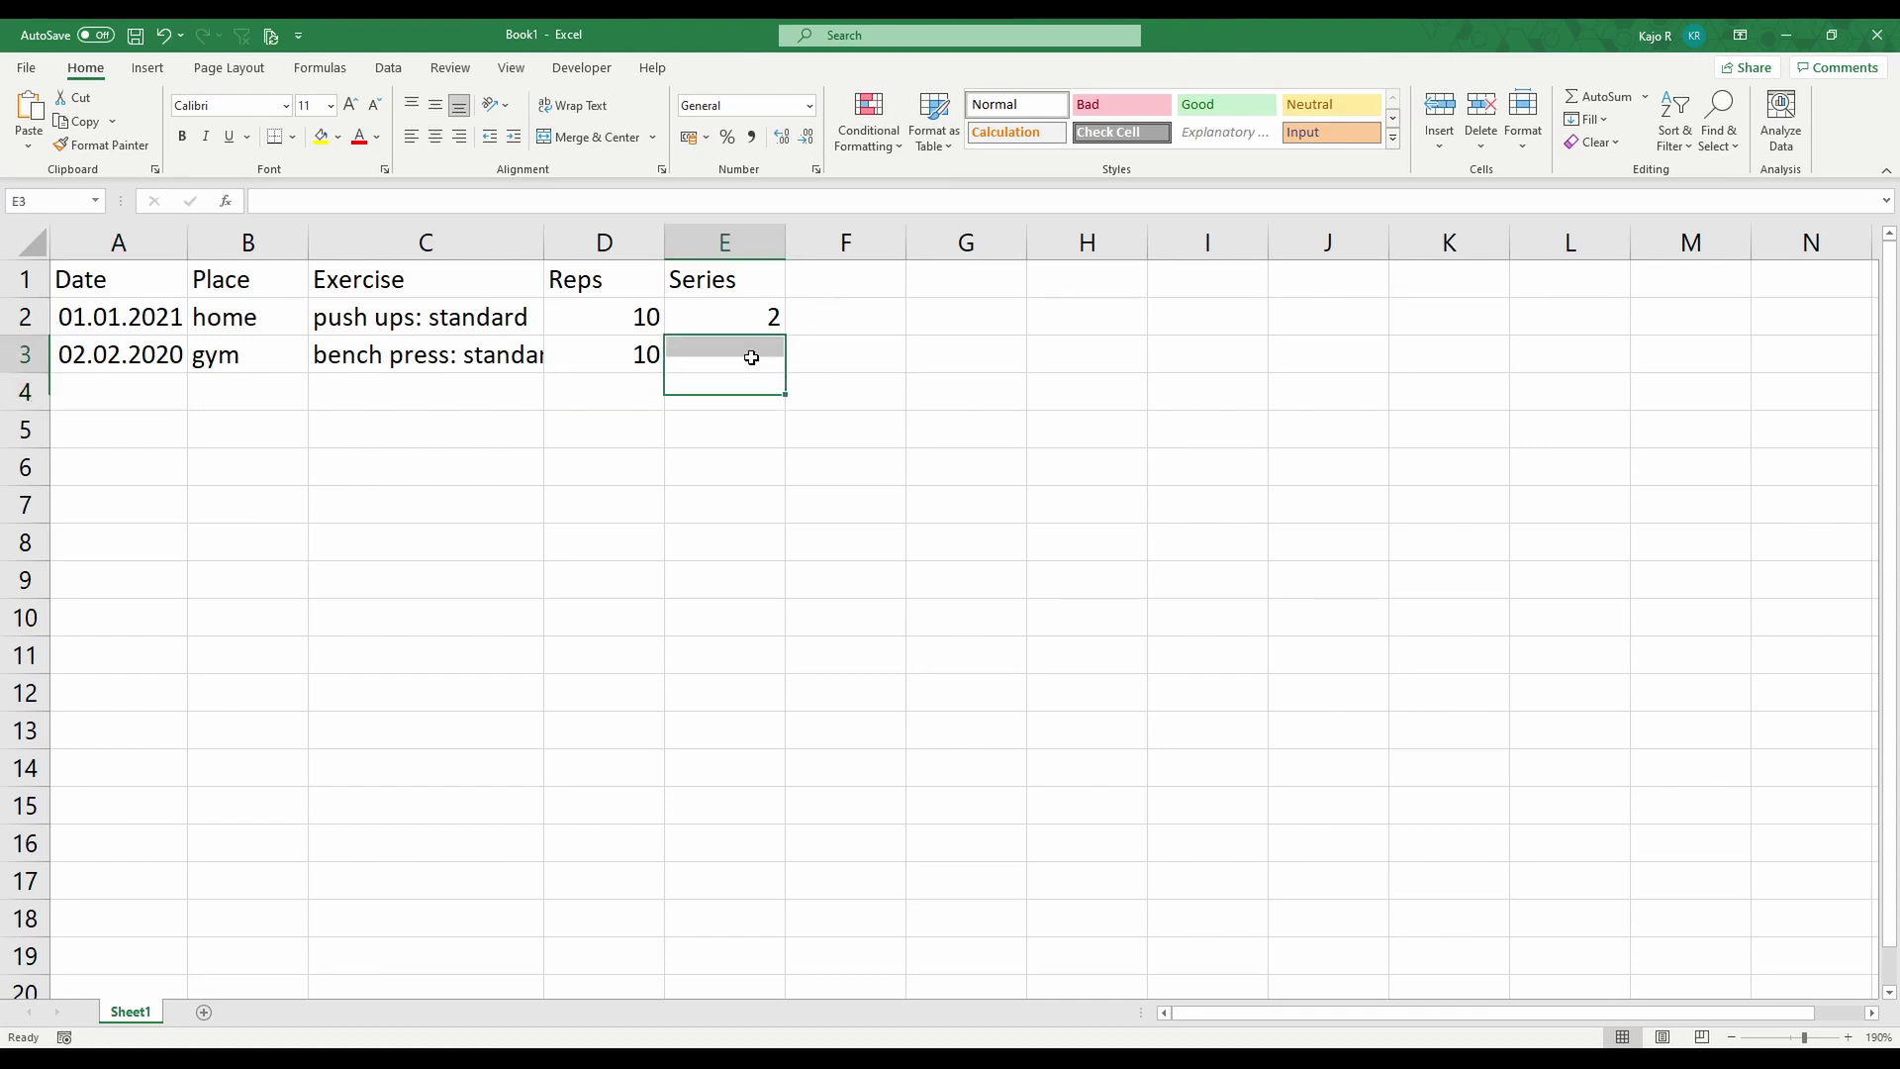
pyautogui.write('2')
pyautogui.press('Return')
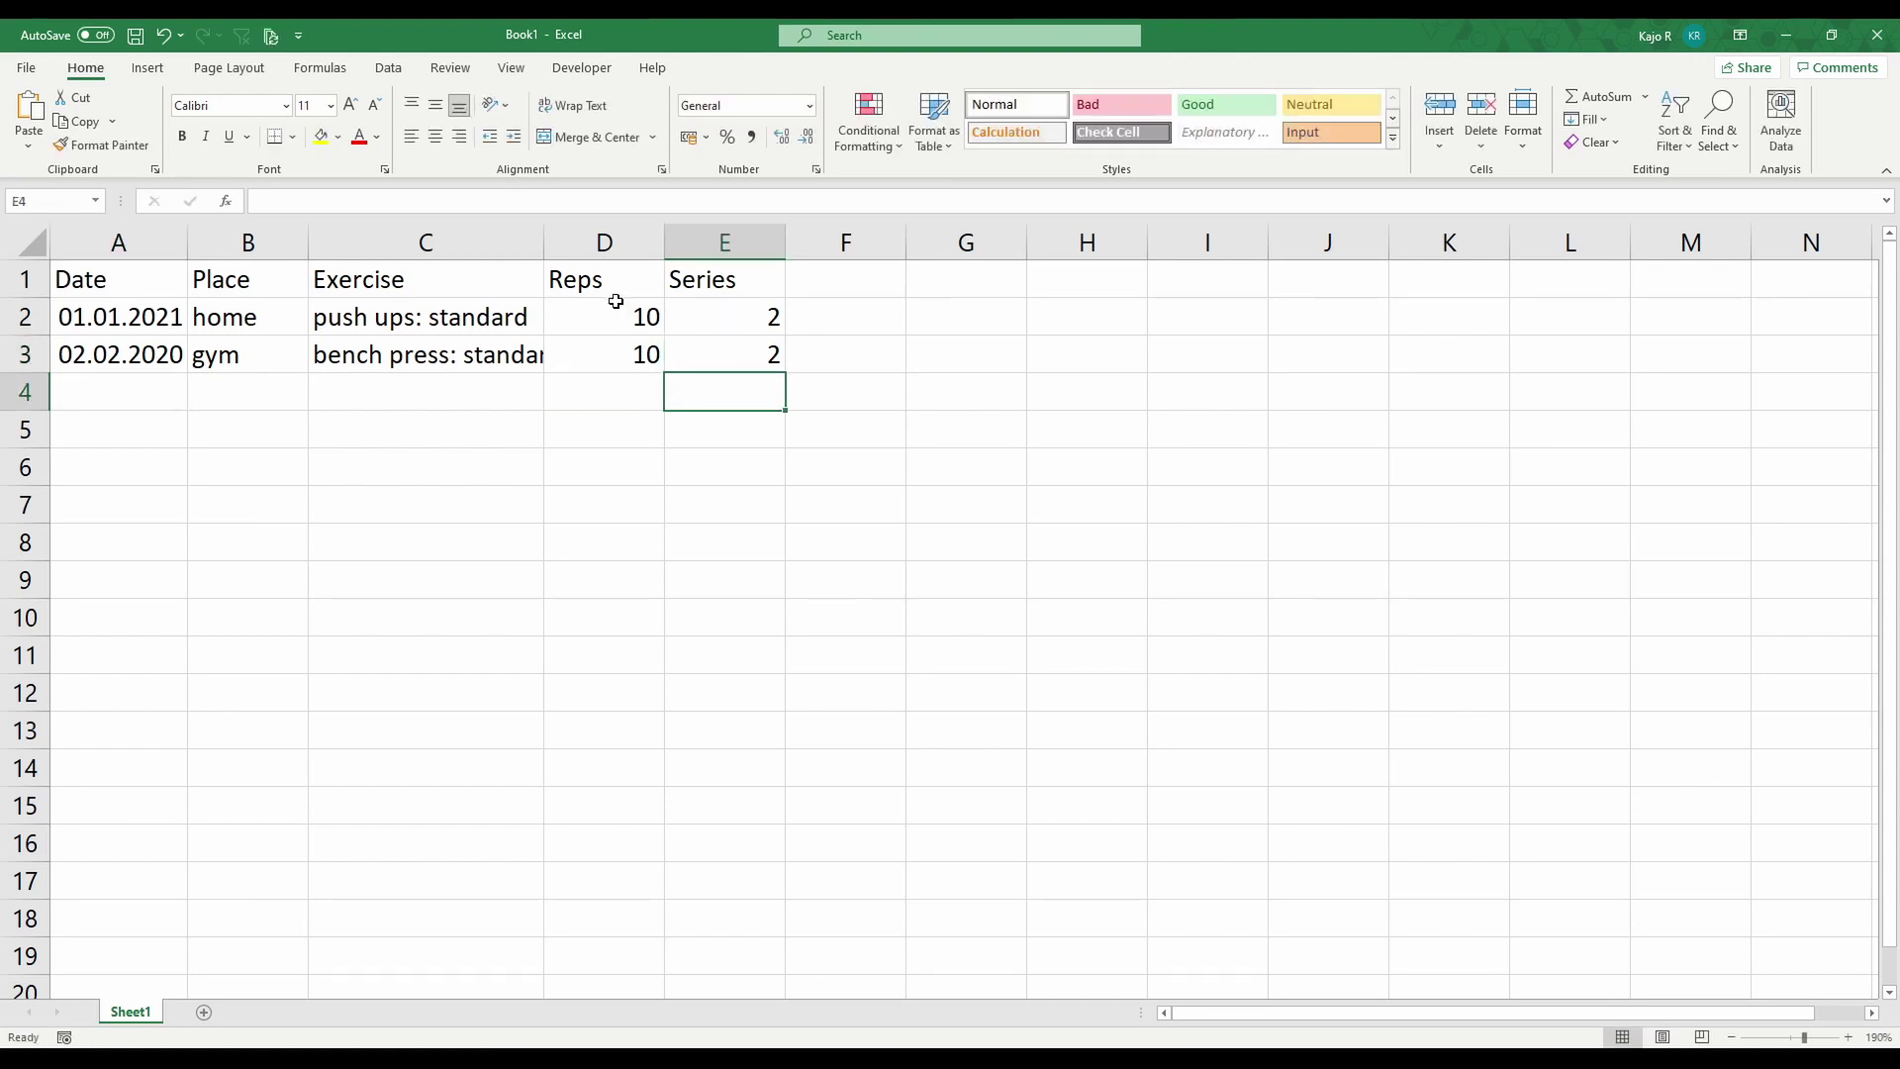
pyautogui.moveTo(547, 244); pyautogui.dragTo(583, 243)
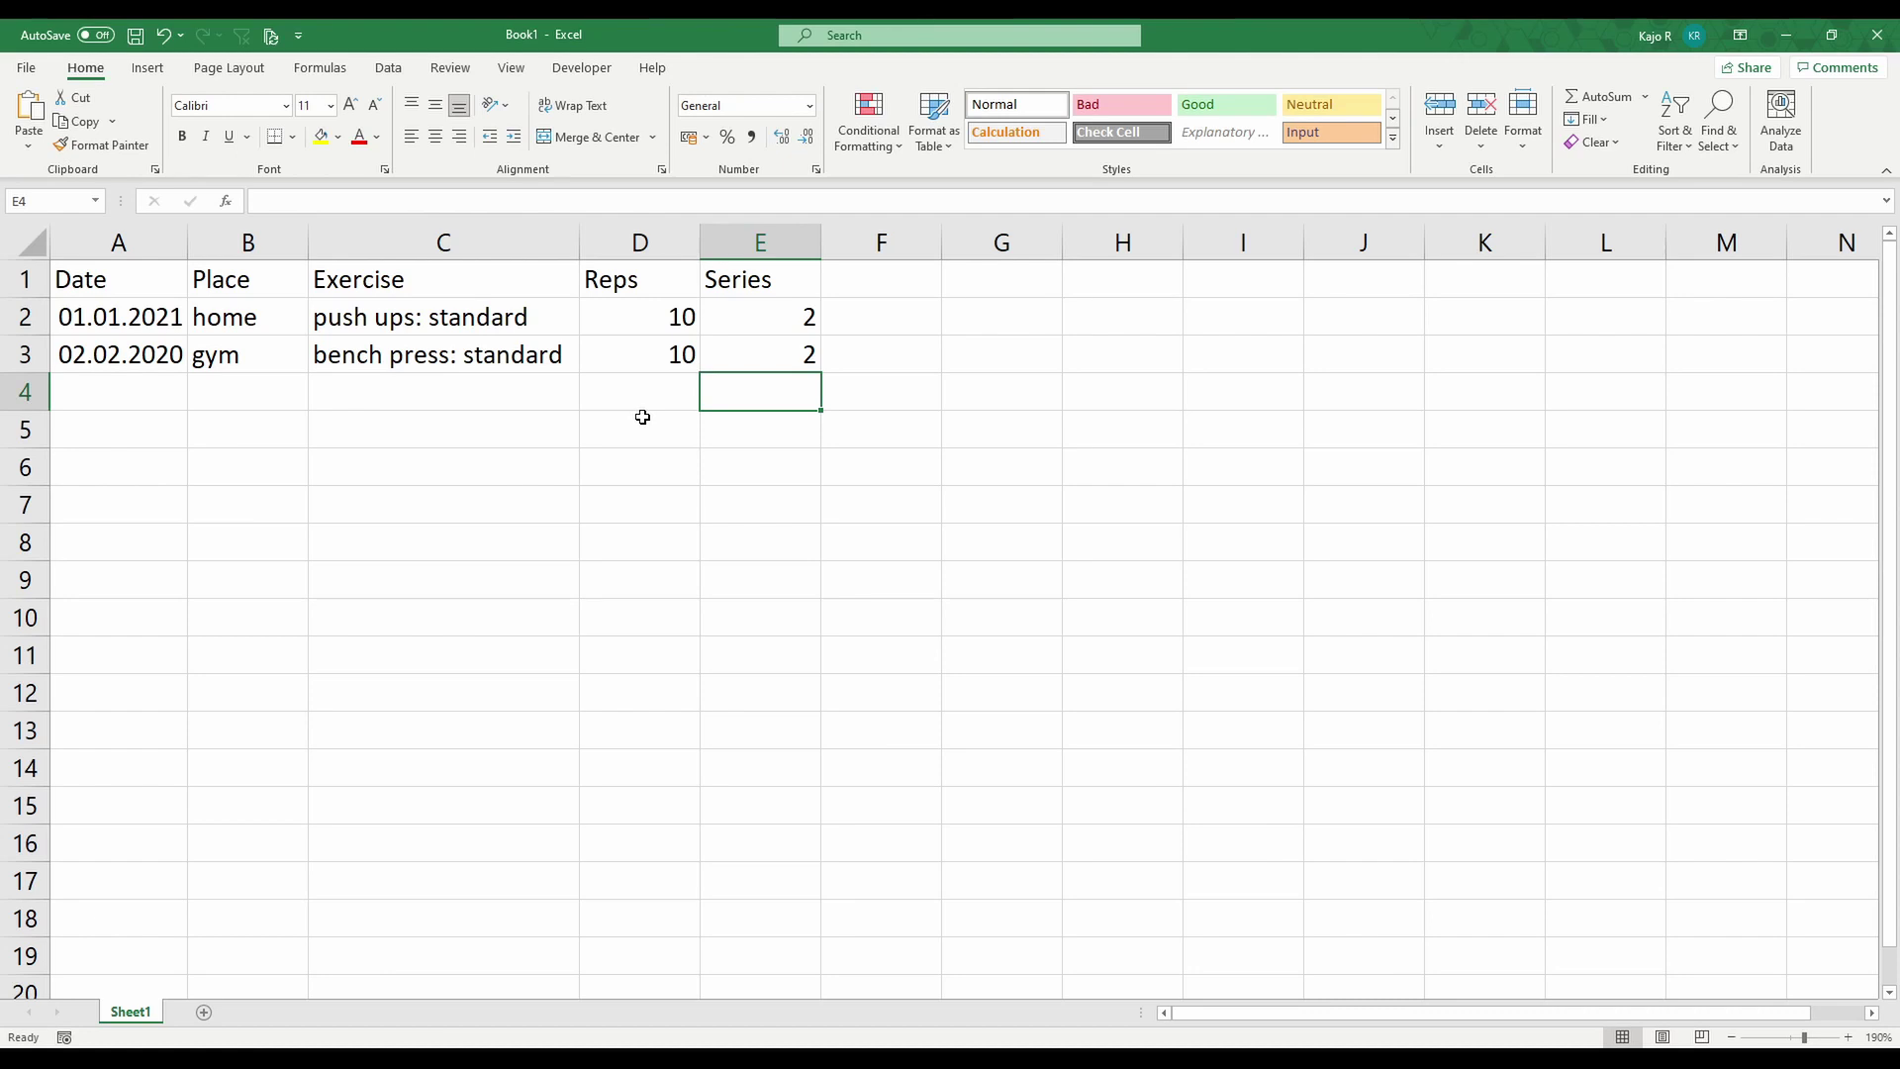
# - Add a Weight header in F1 with 1 for push ups and 40 for bench press
pyautogui.click(875, 286)
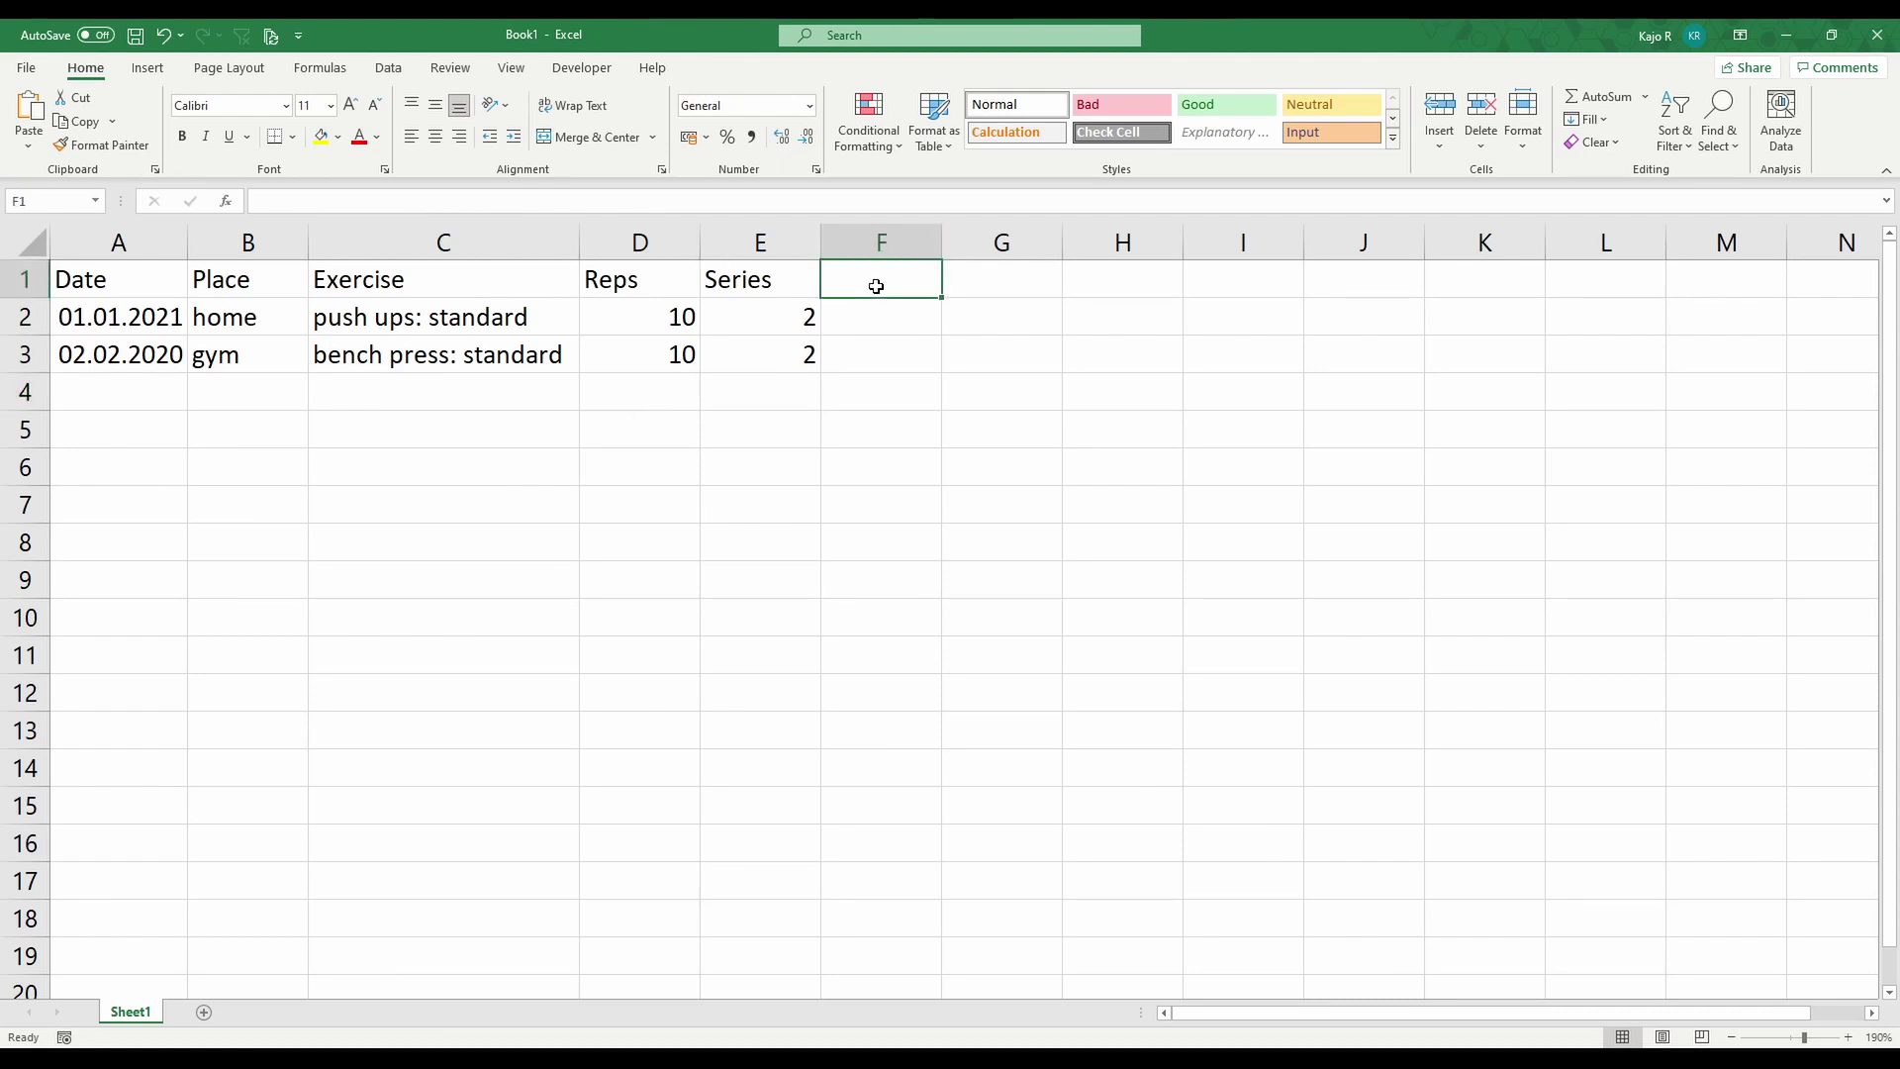
pyautogui.write('Wei')
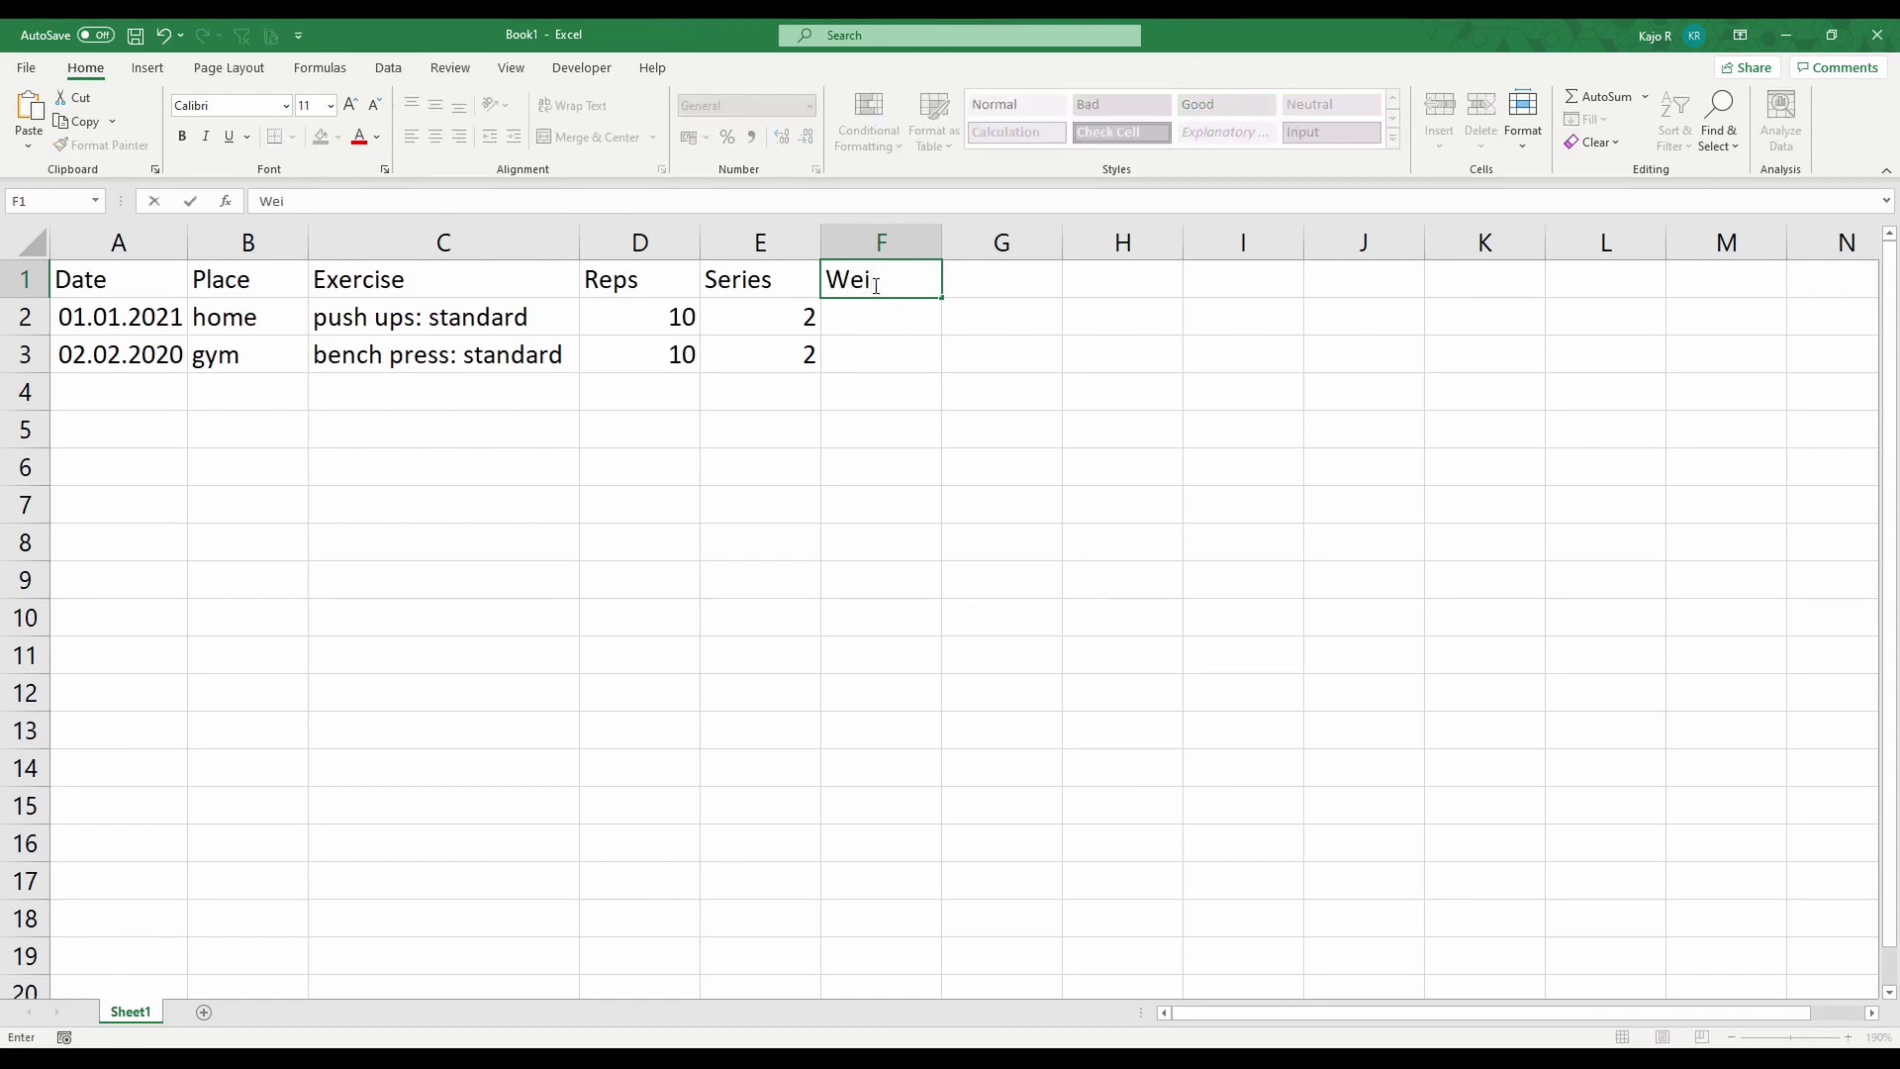
pyautogui.write('ght')
pyautogui.press('Return')
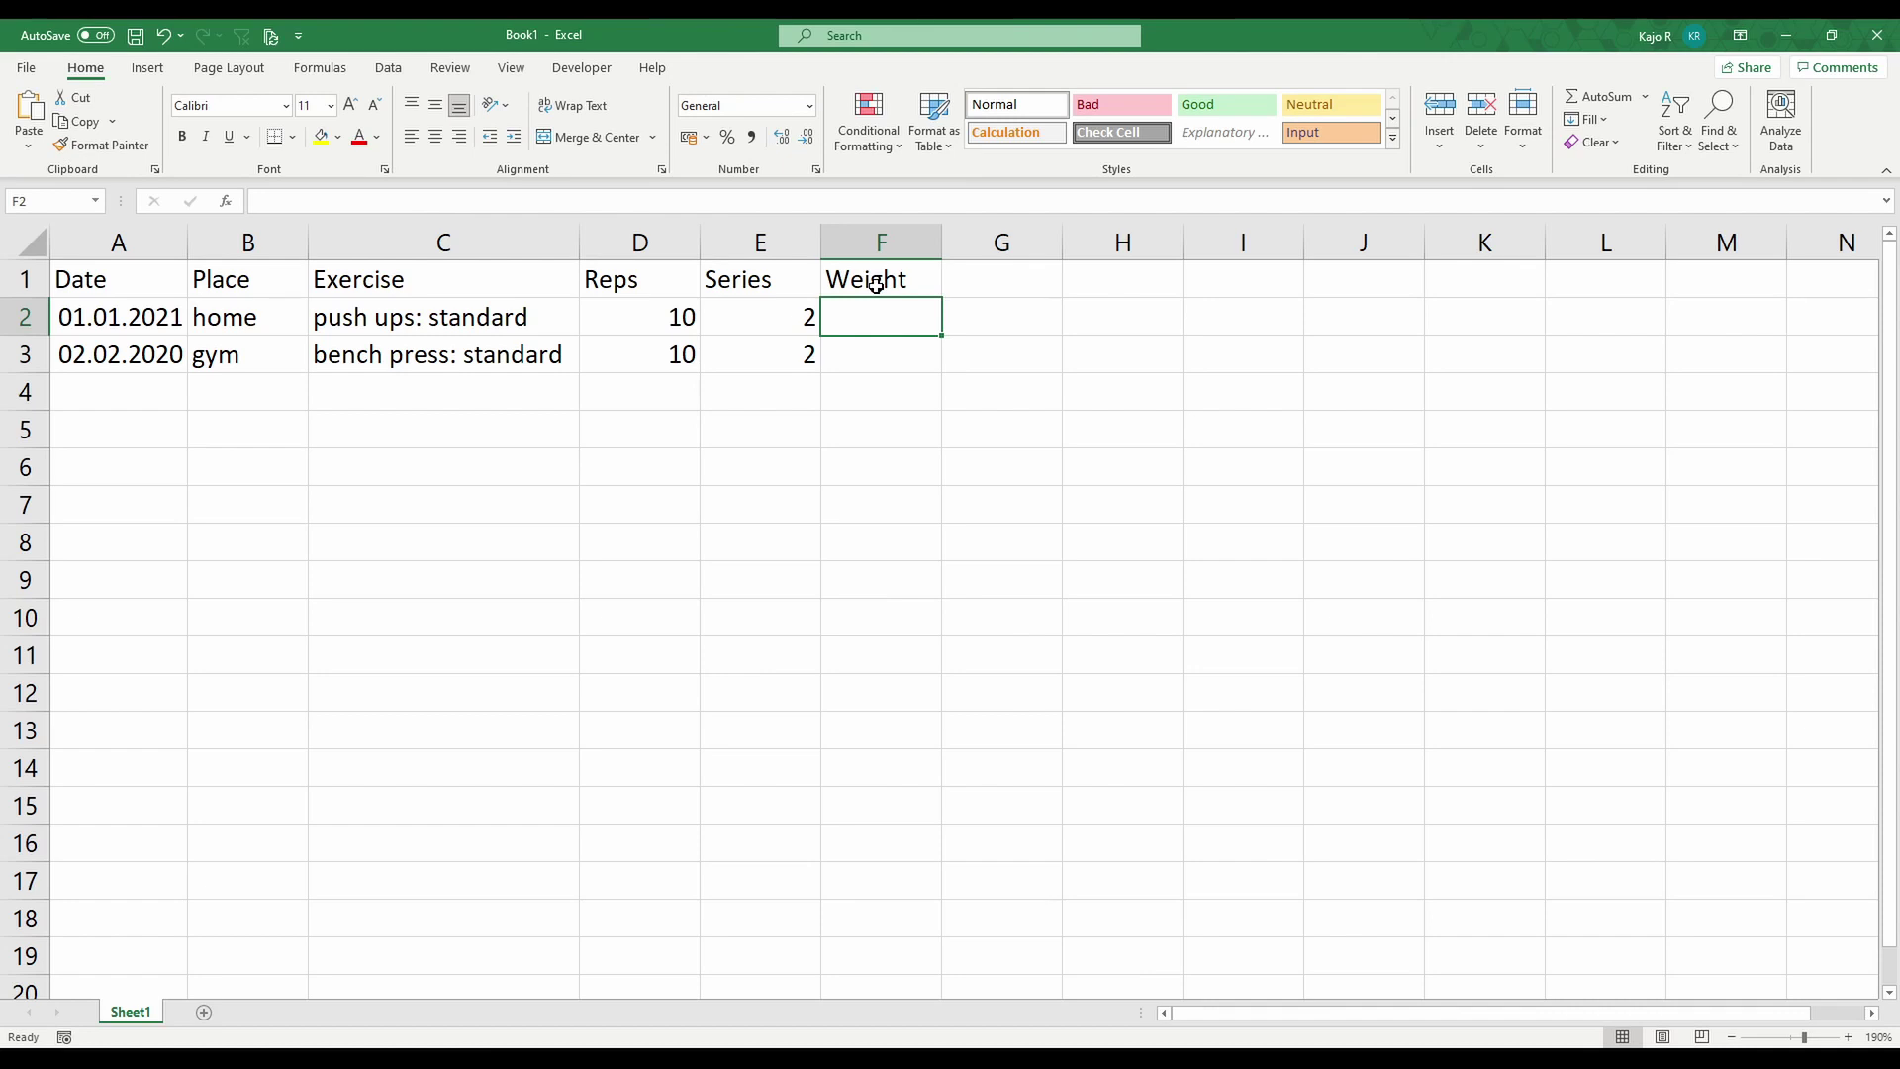
pyautogui.write('1')
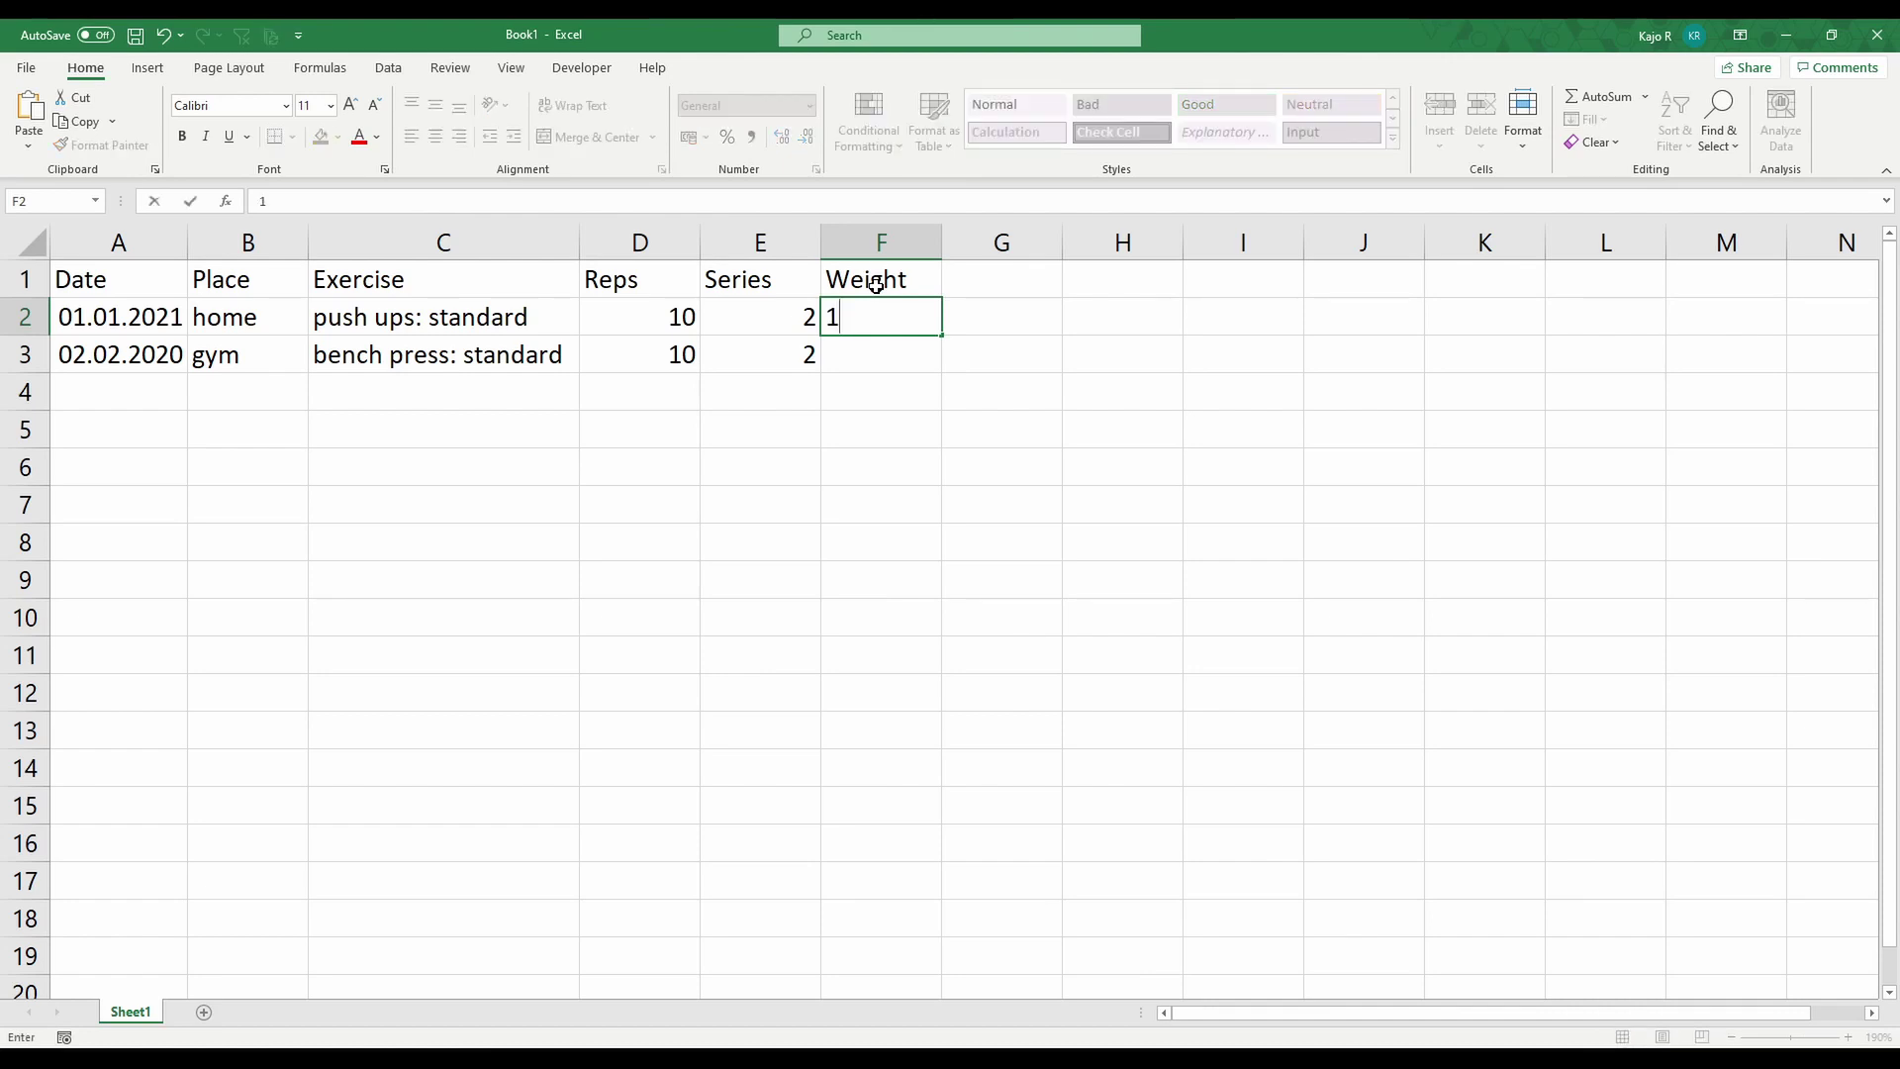
pyautogui.press('Return')
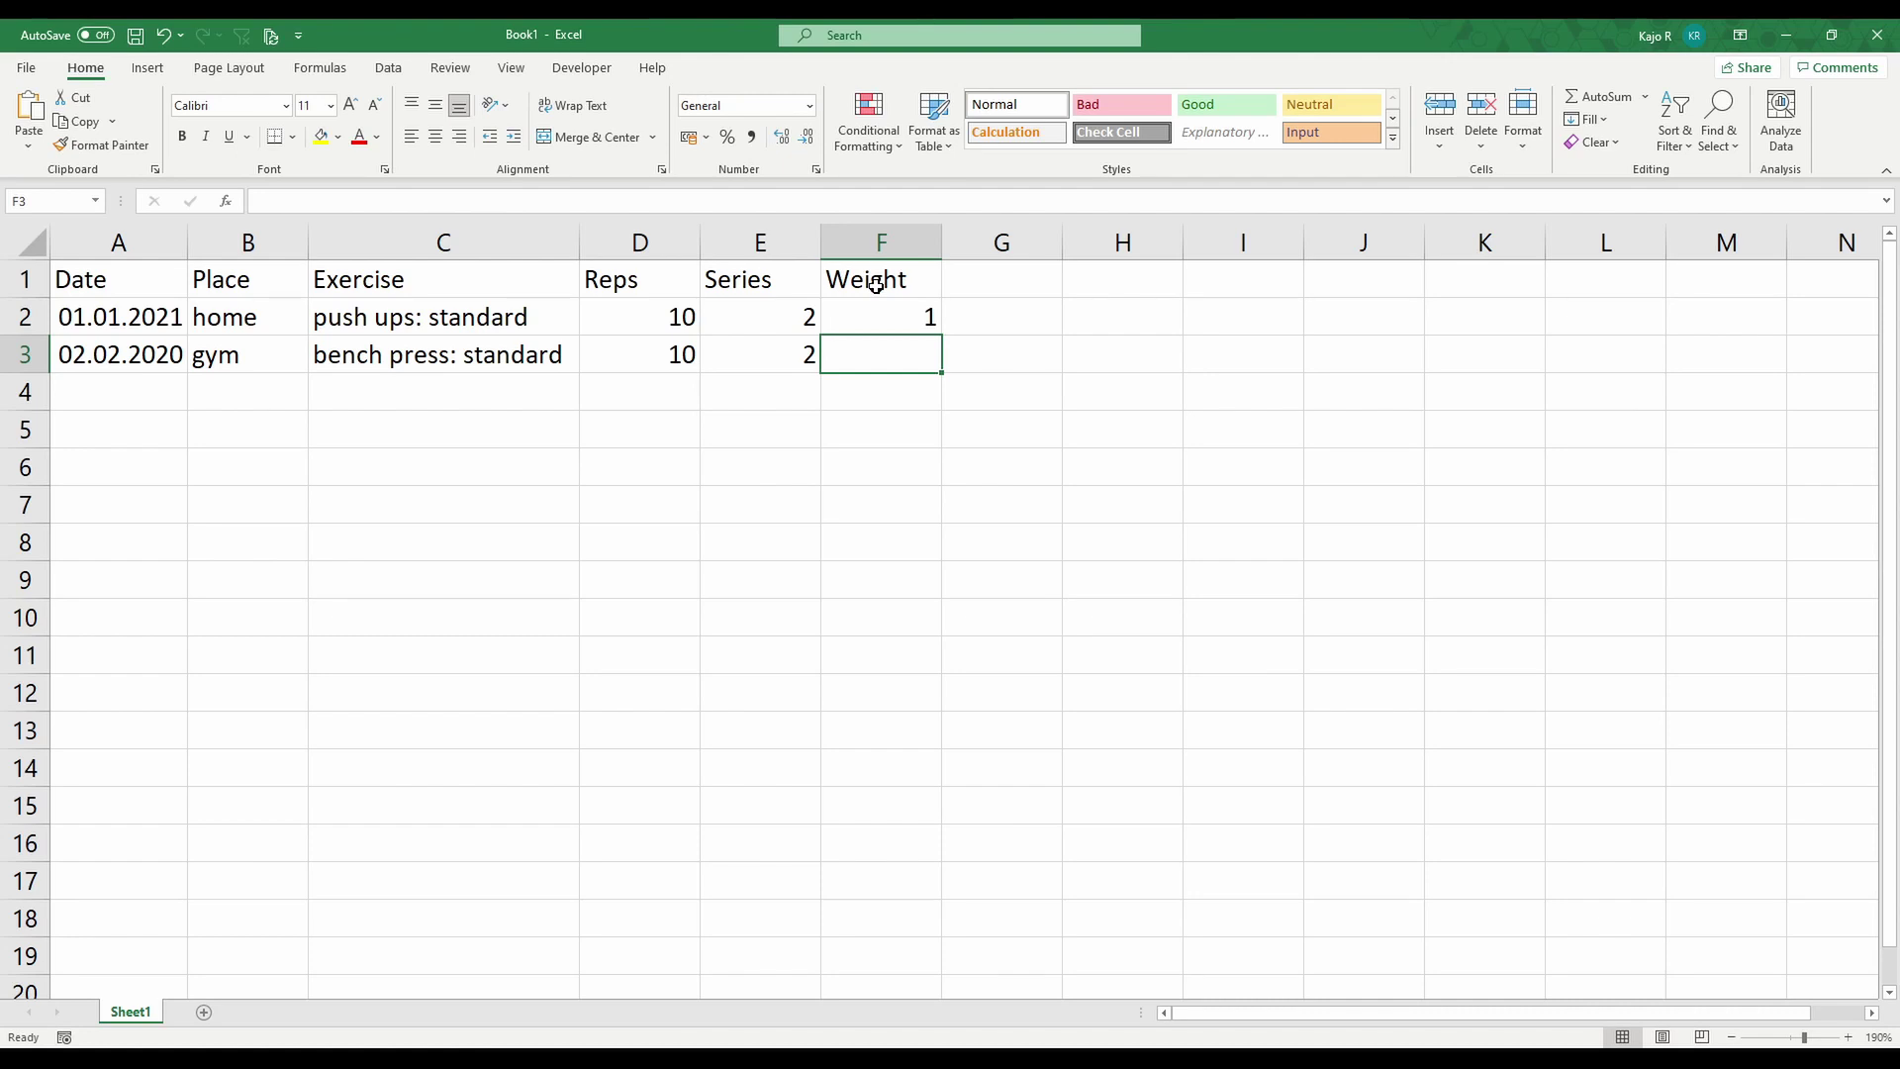
pyautogui.write('40')
pyautogui.press('Return')
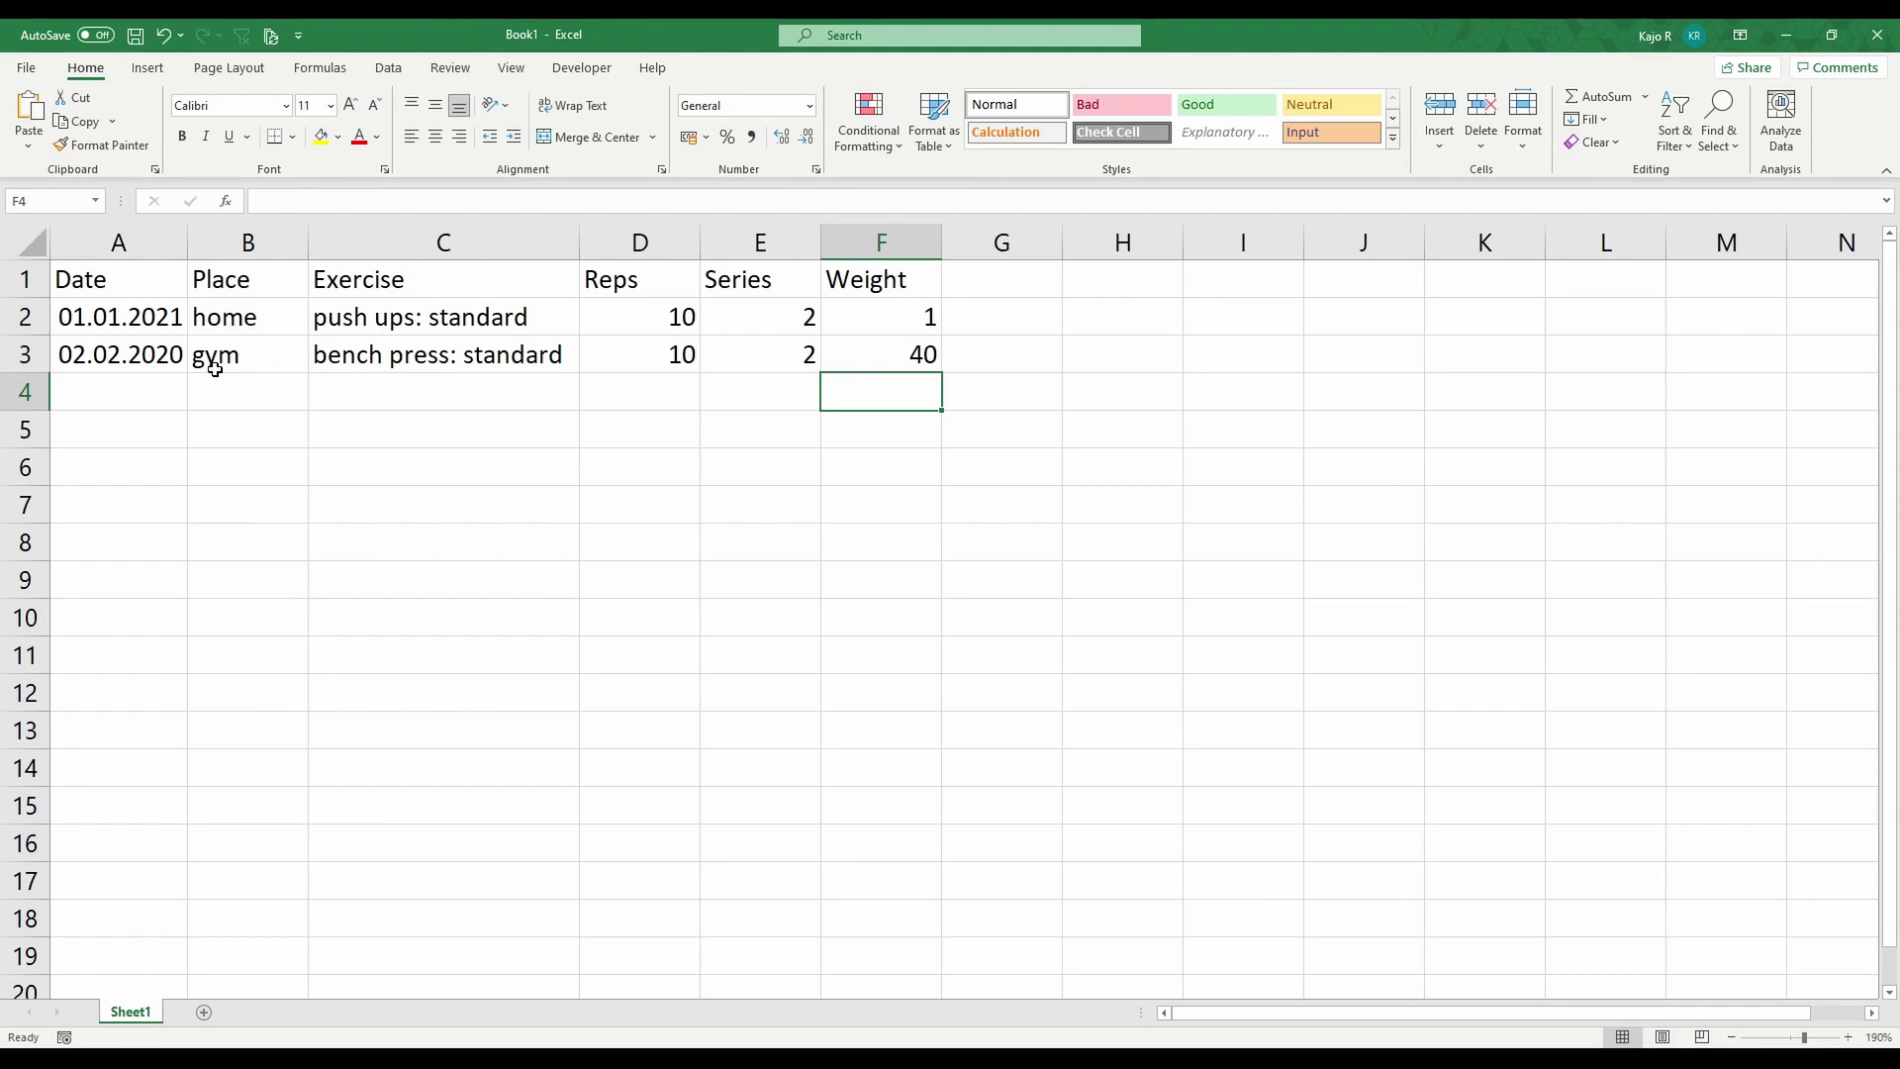
pyautogui.click(318, 452)
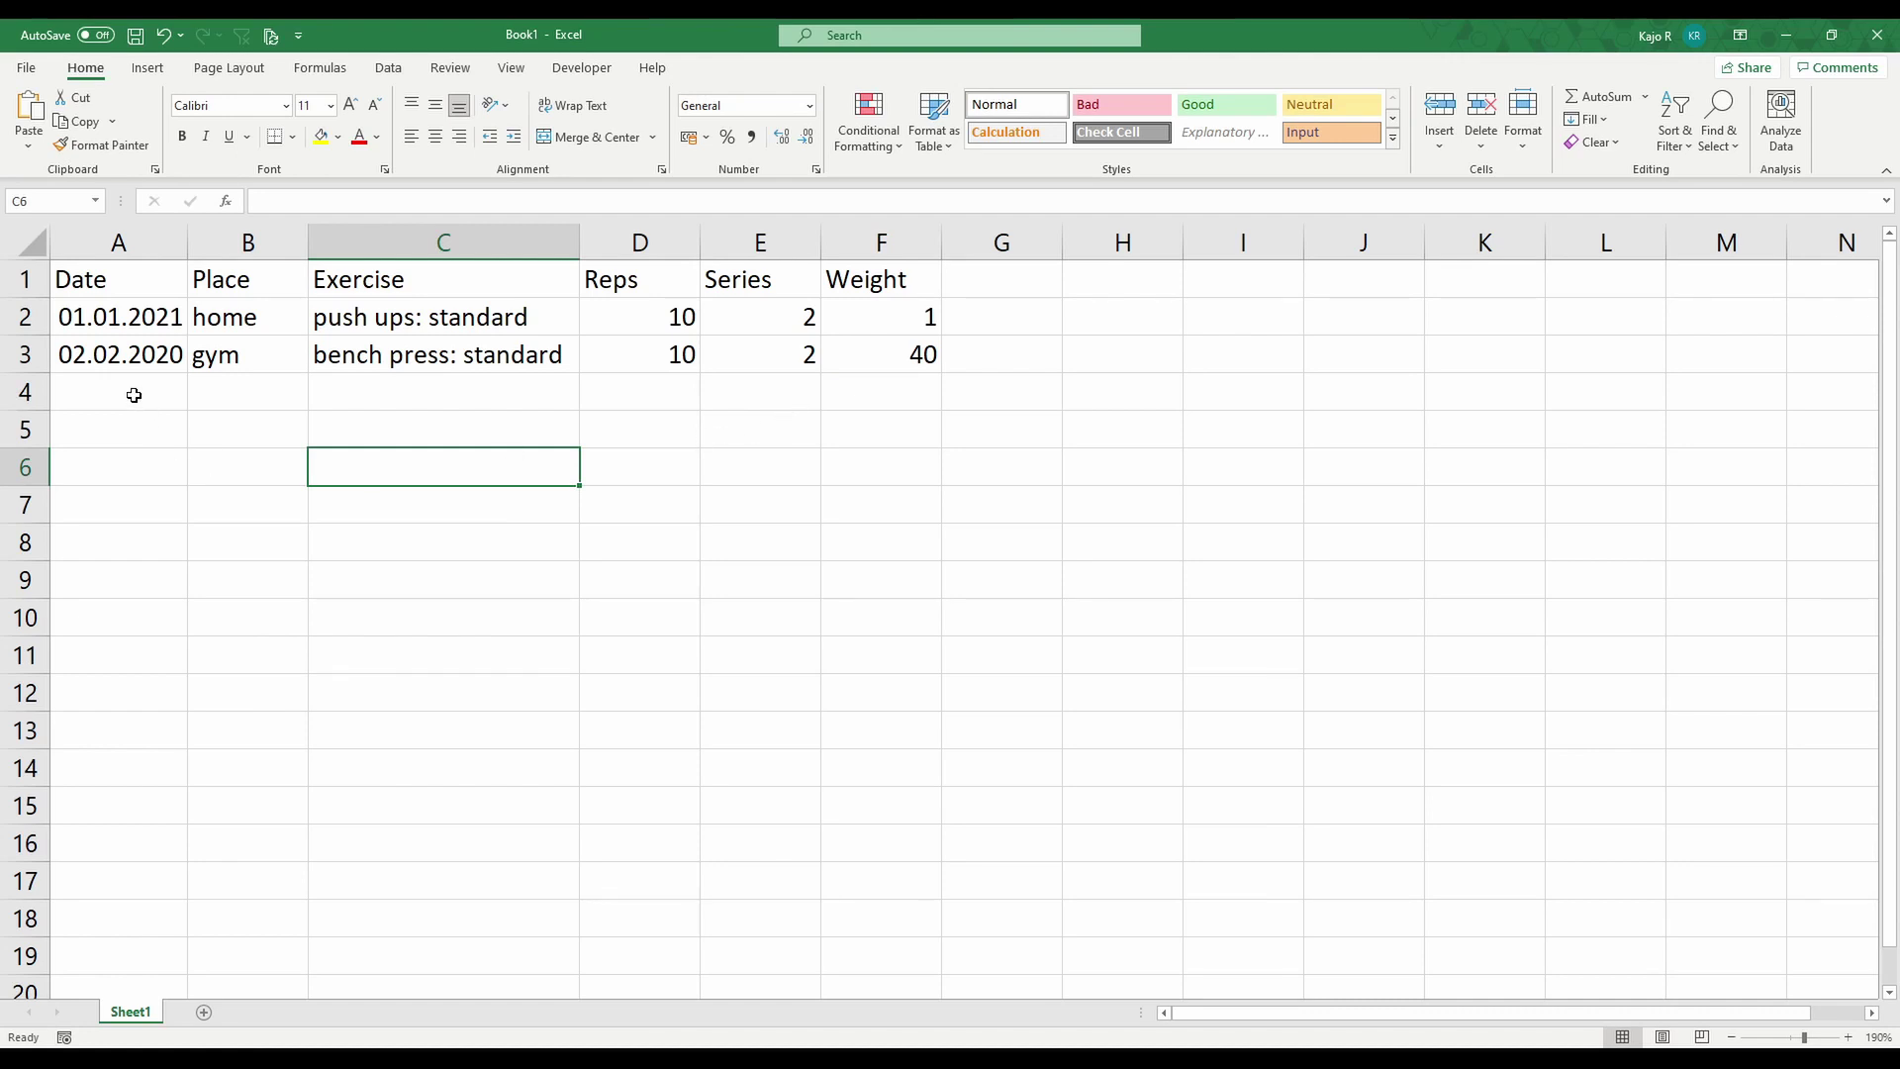
# - Scroll through the loaded 22-entry workout log dated 02.01.2020 to 07.01.2020
pyautogui.scroll(-7, 138, 393)
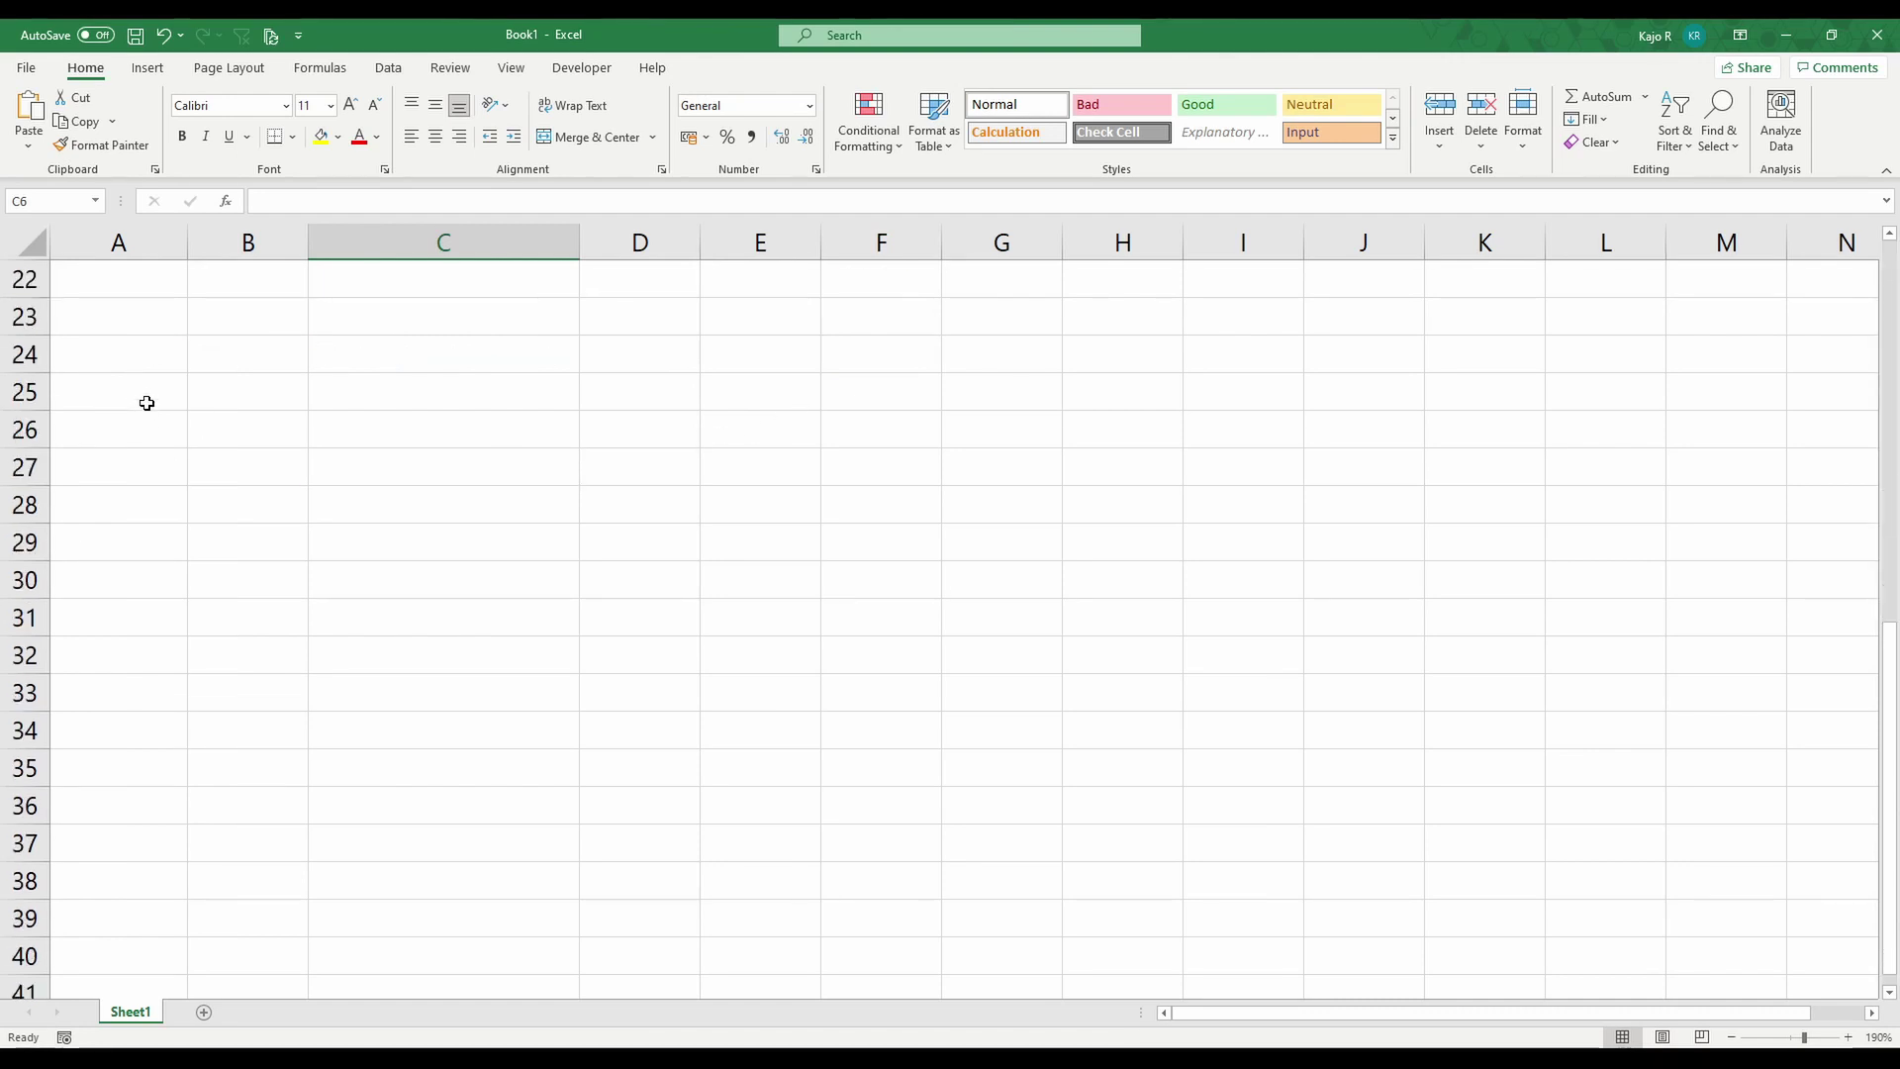
pyautogui.scroll(-11, 140, 393)
pyautogui.scroll(-4, 143, 392)
pyautogui.scroll(12, 143, 392)
pyautogui.scroll(10, 149, 406)
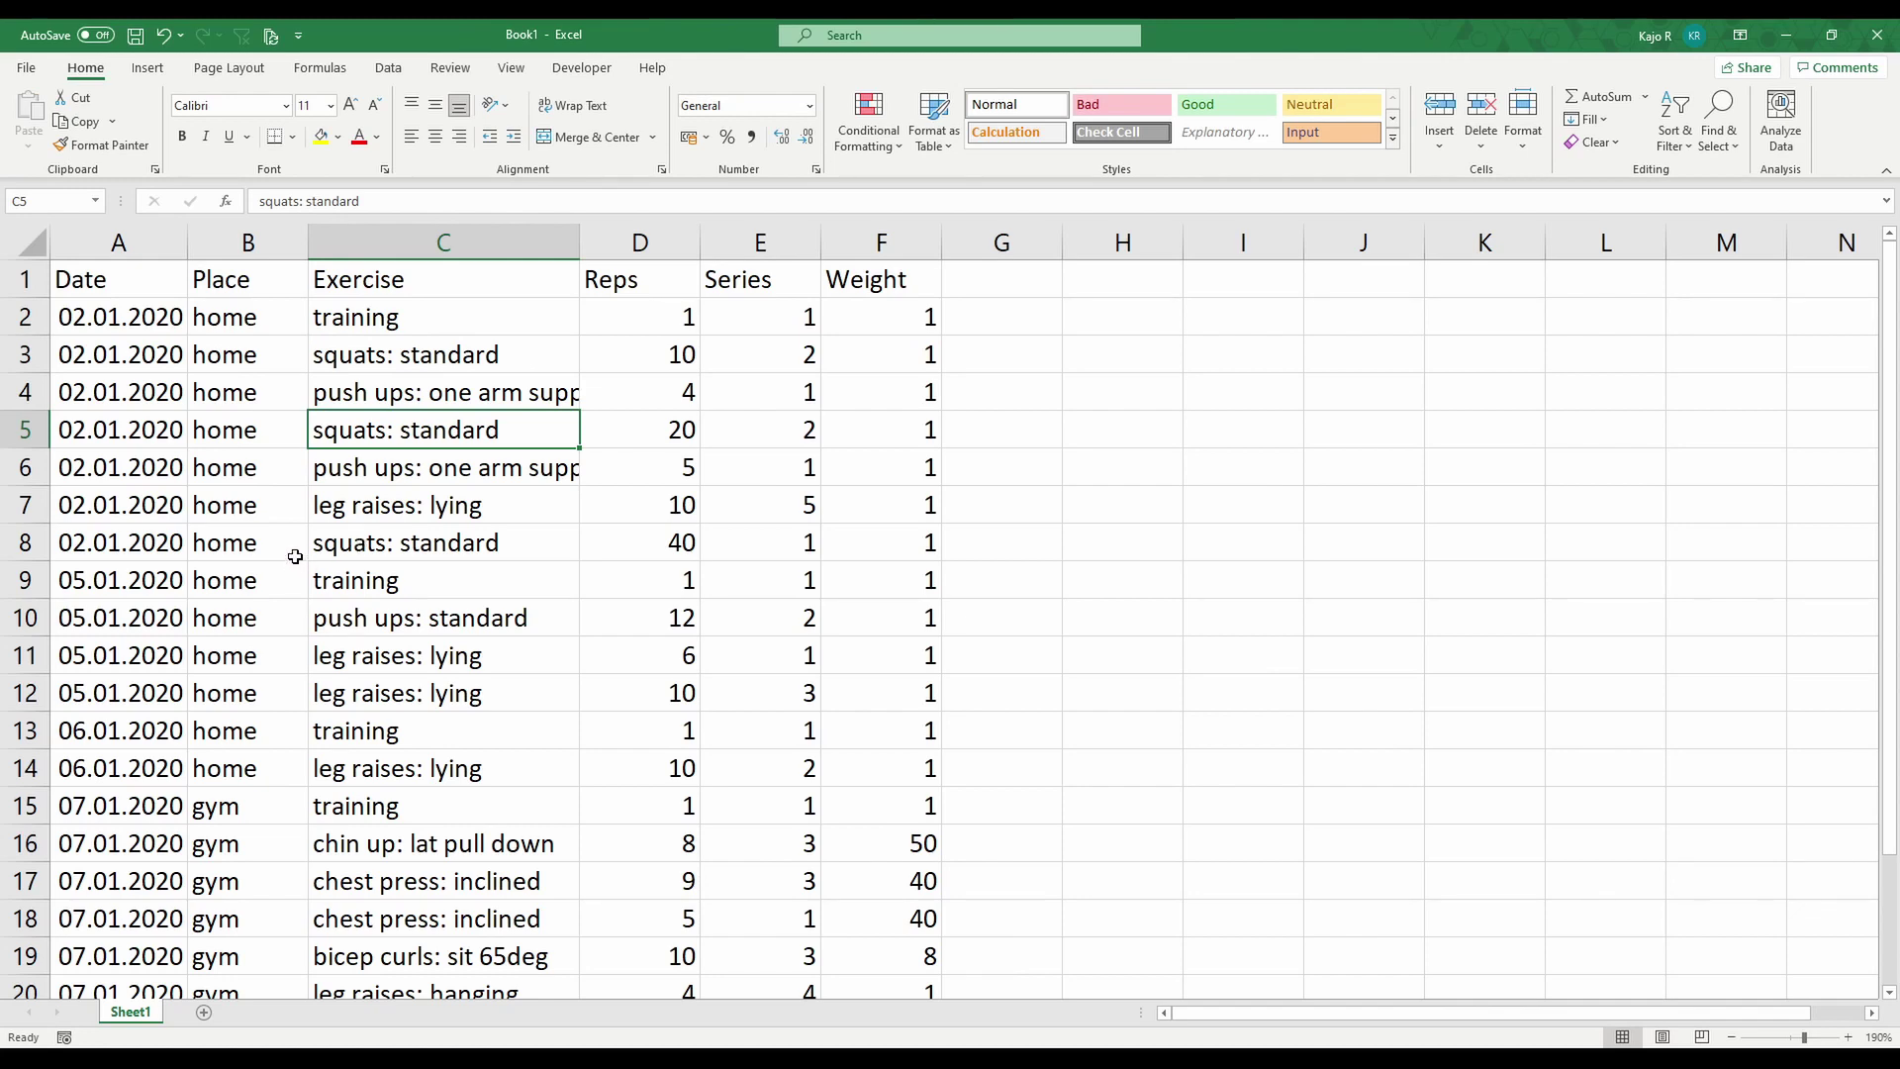
pyautogui.scroll(-1, 298, 554)
pyautogui.scroll(1, 292, 554)
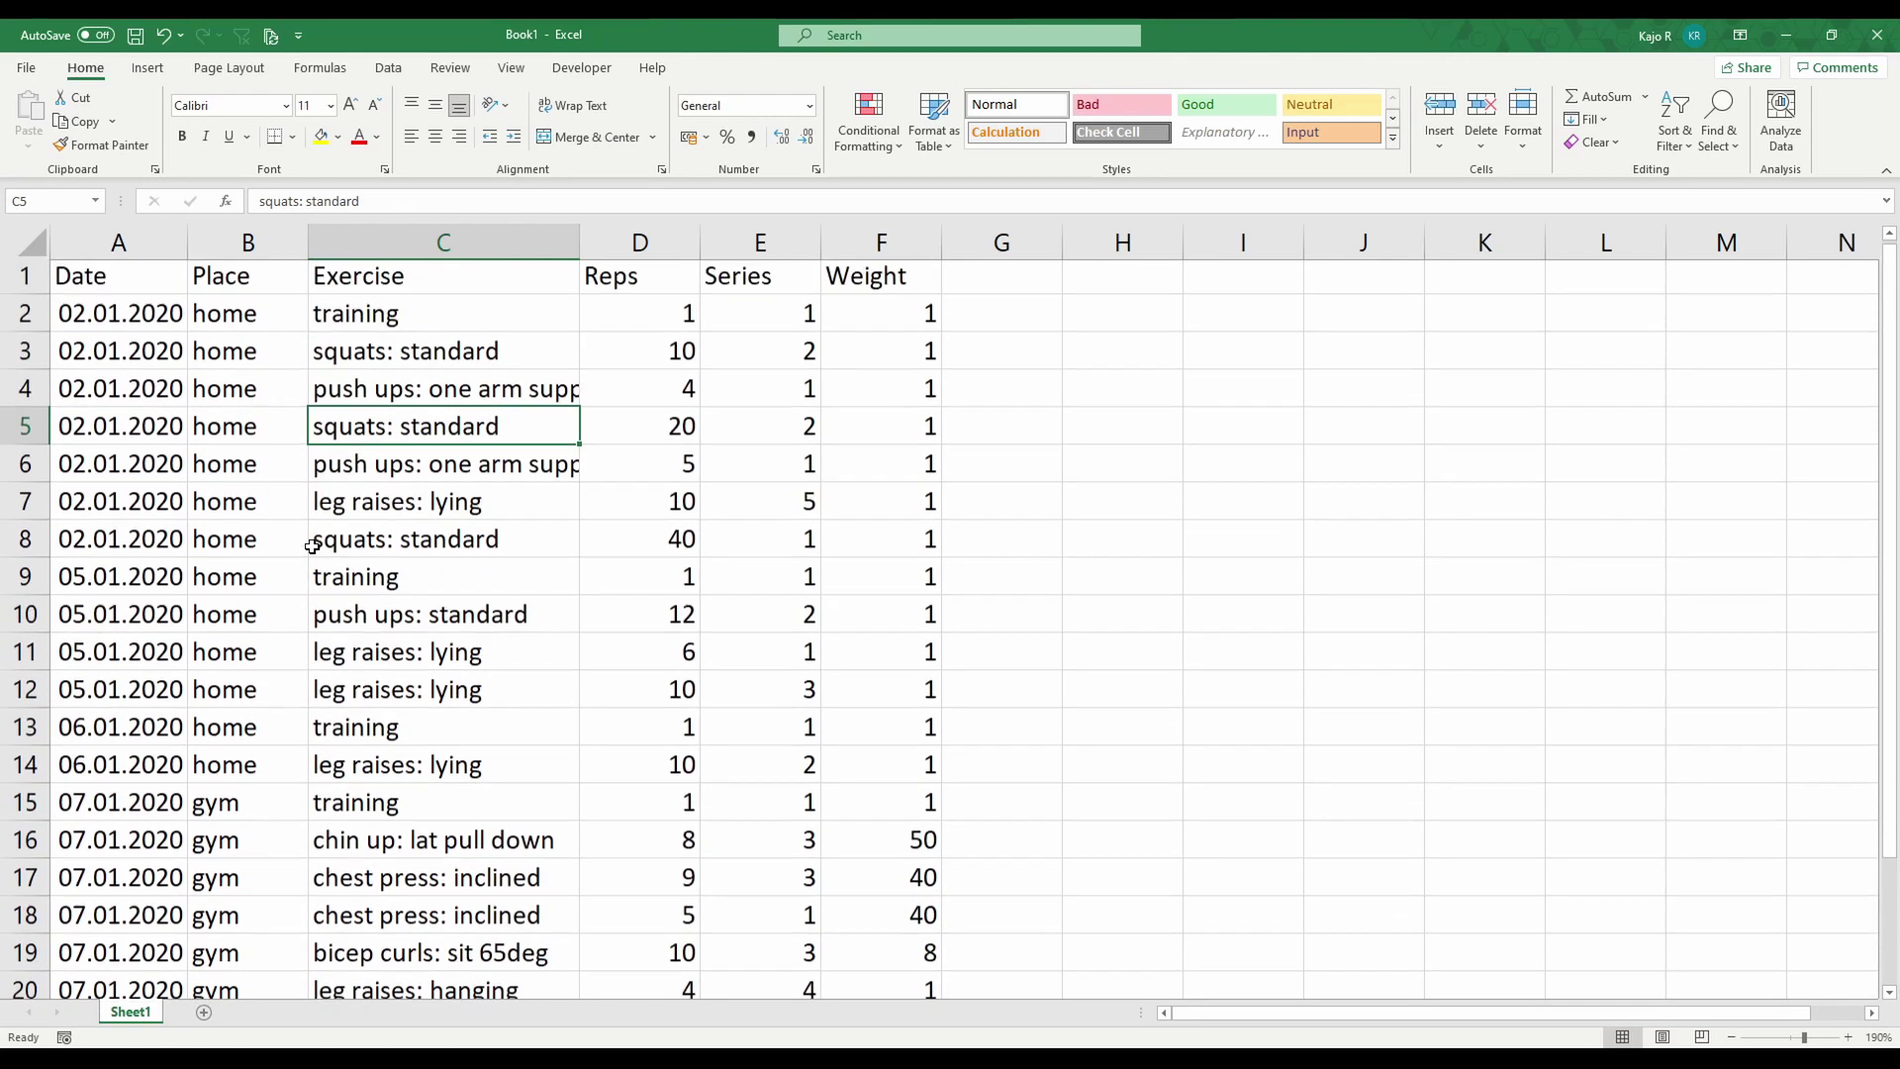
pyautogui.scroll(-1, 285, 553)
pyautogui.scroll(-1, 286, 554)
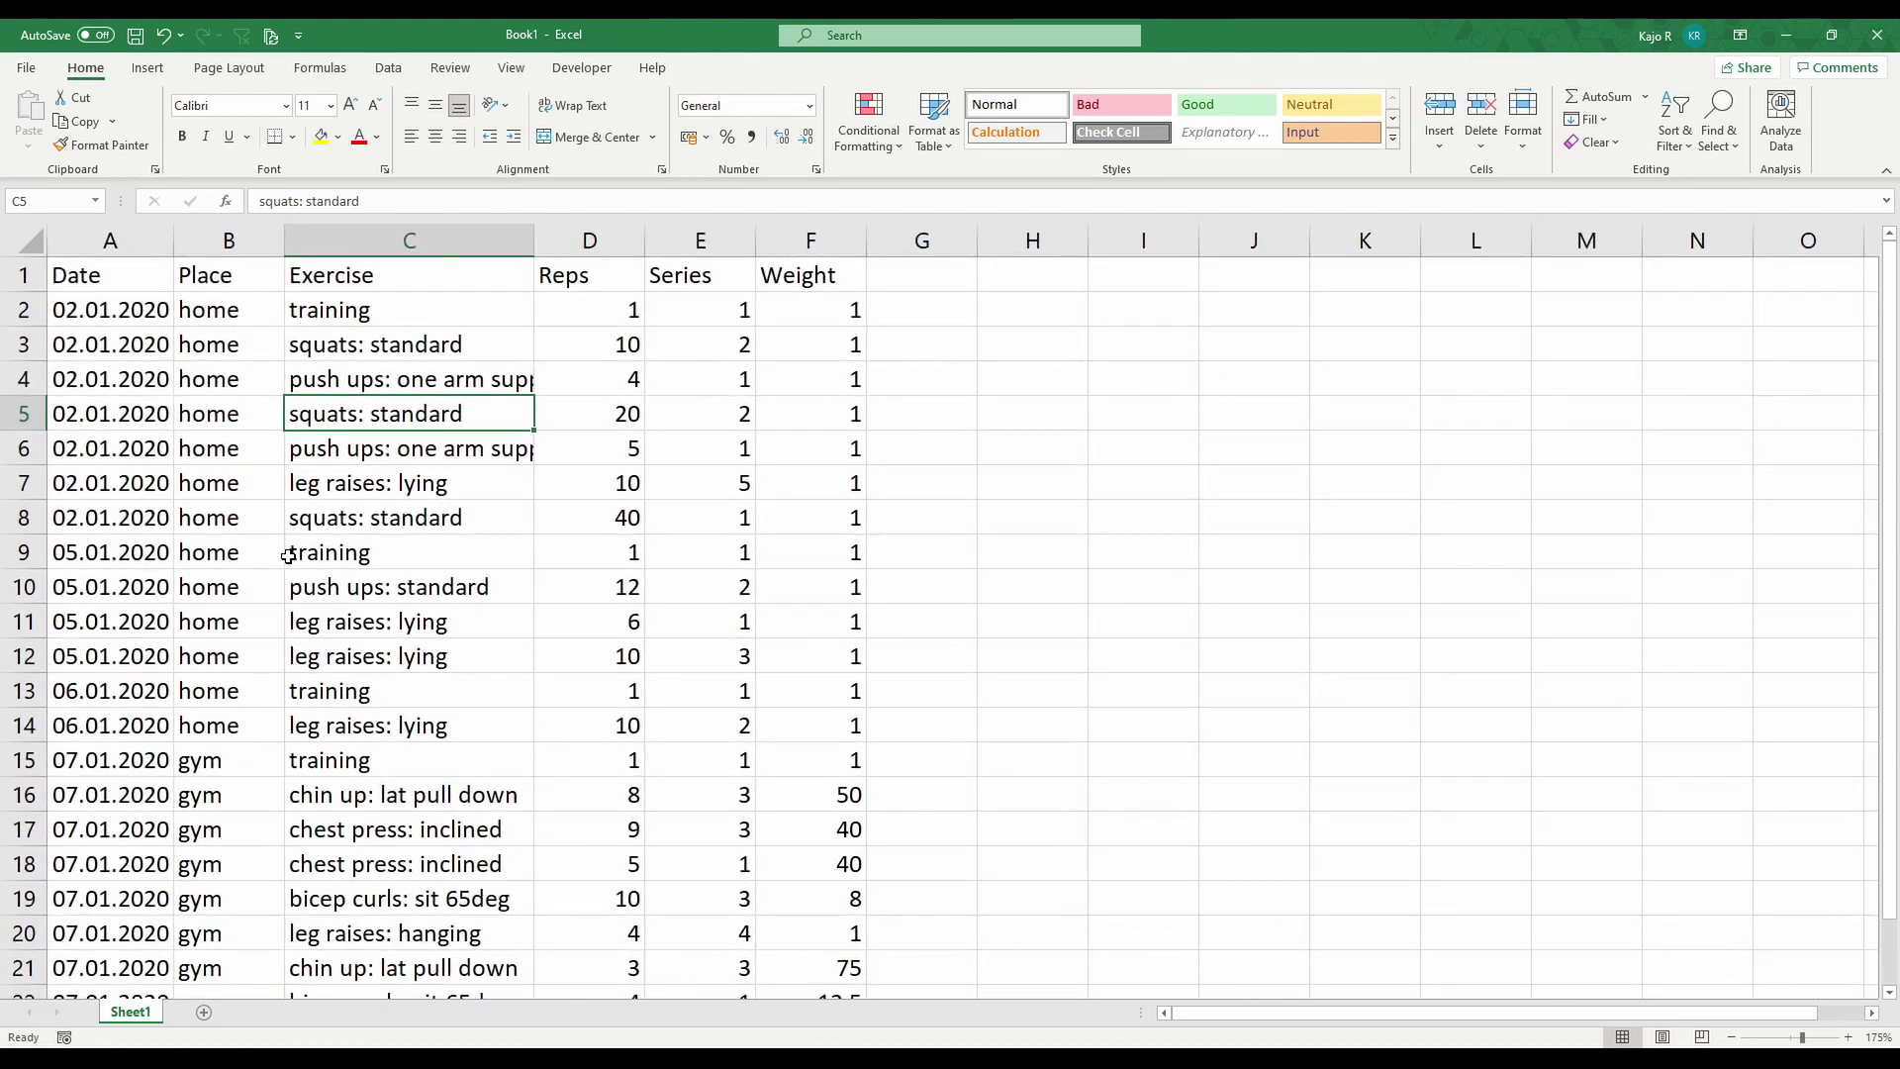
pyautogui.scroll(-1, 287, 556)
pyautogui.scroll(-1, 287, 556)
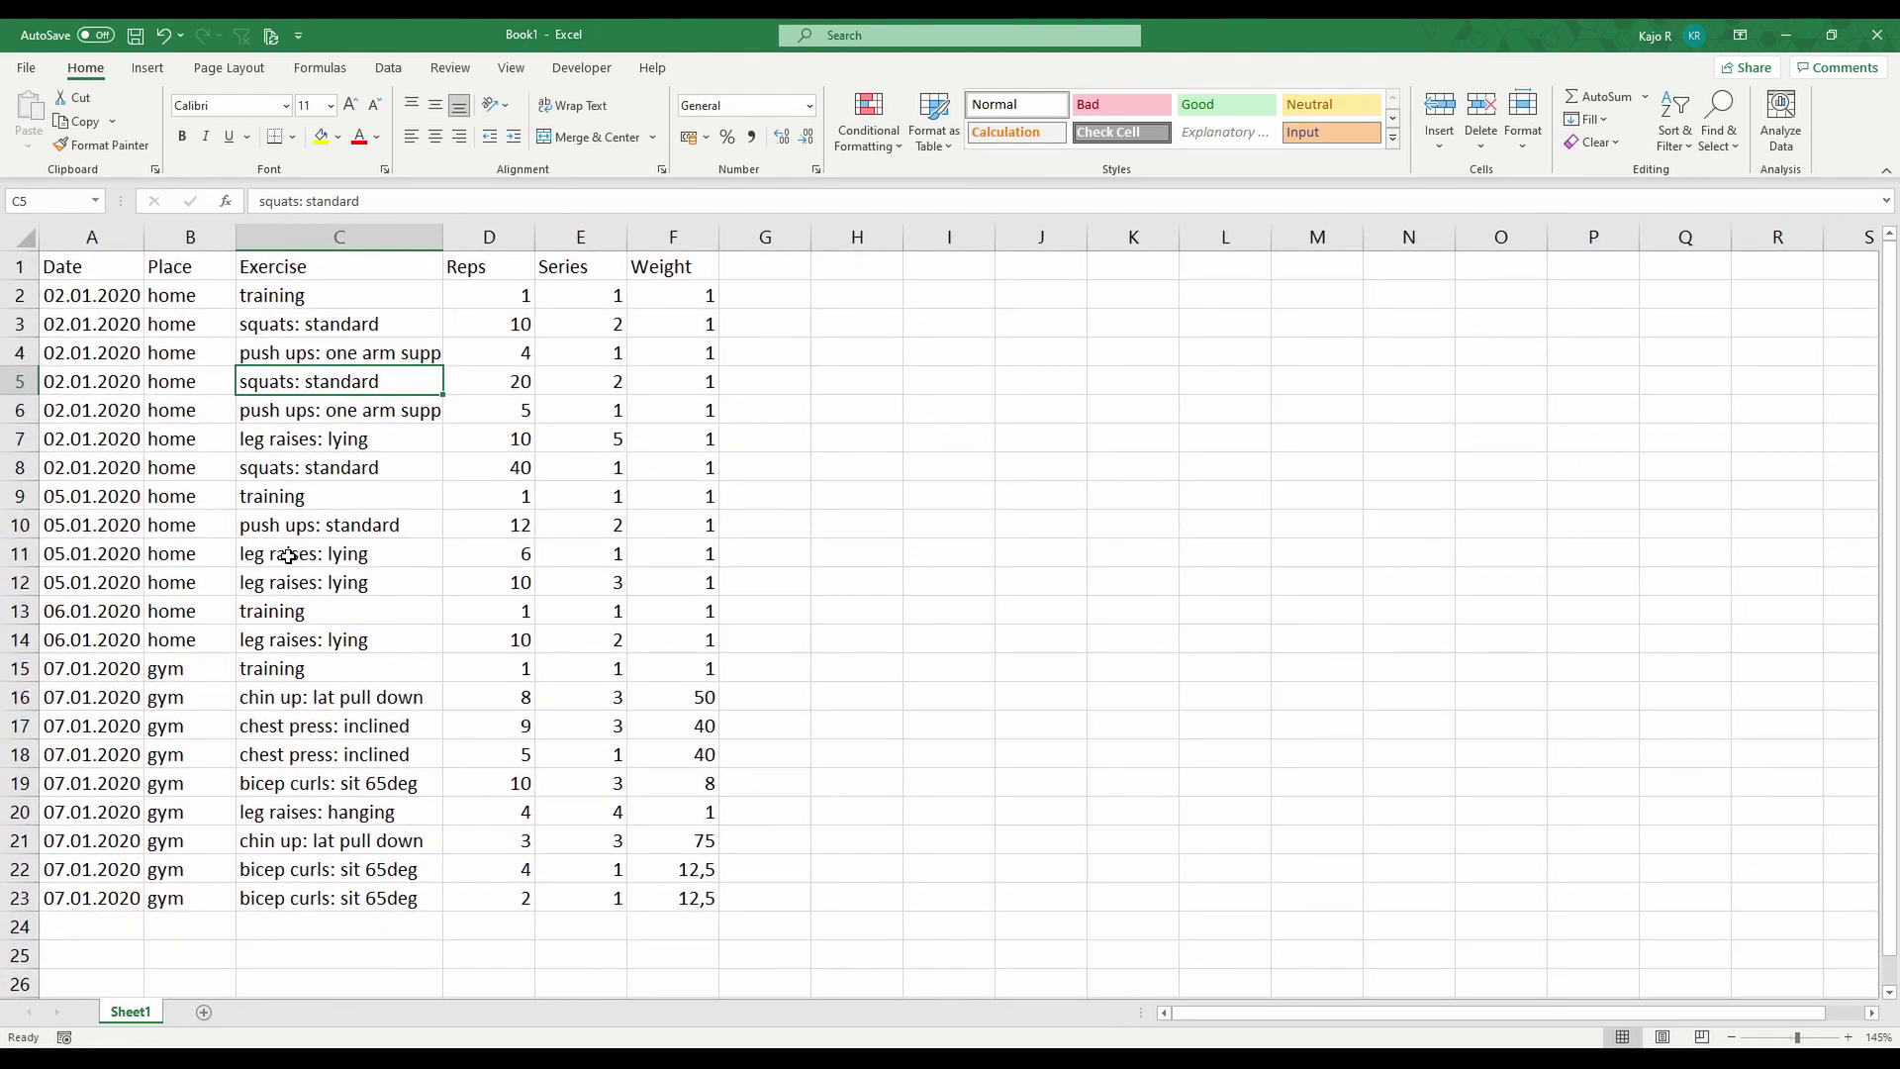
pyautogui.moveTo(442, 229); pyautogui.dragTo(514, 229)
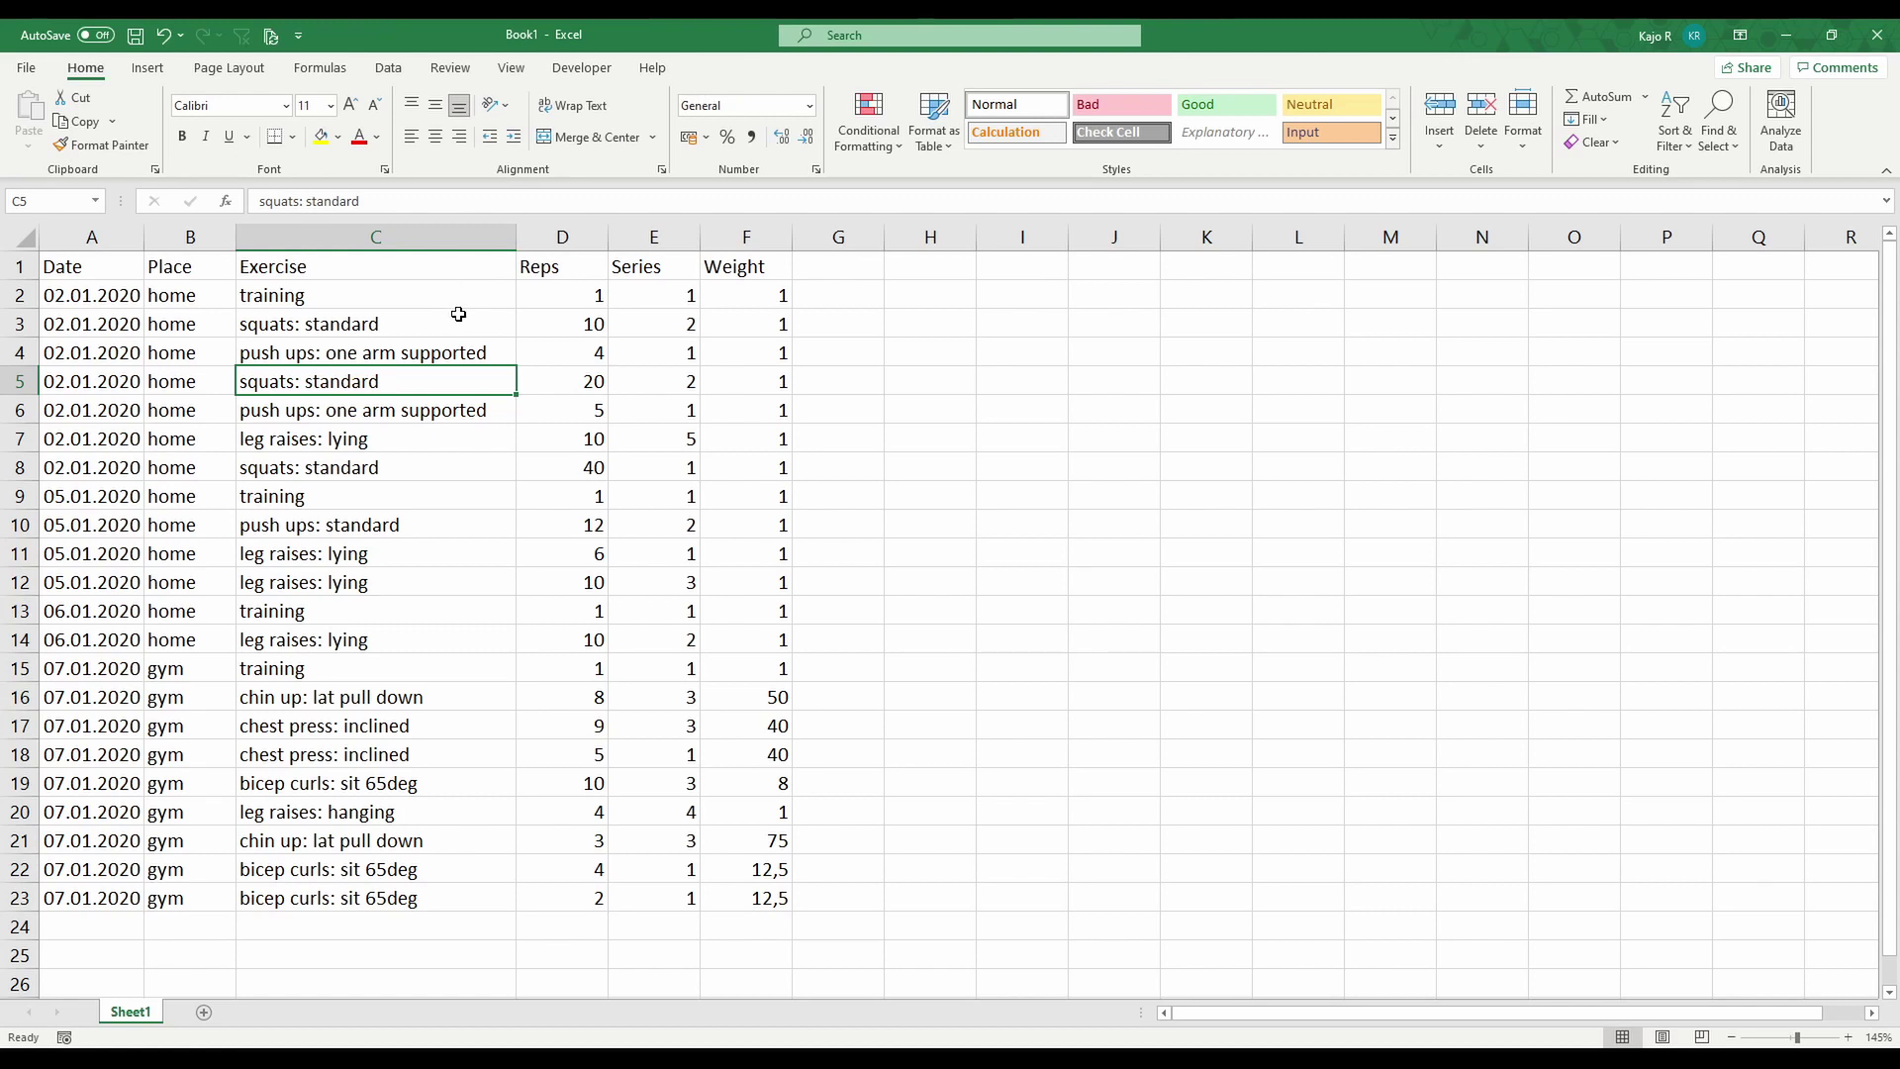
pyautogui.click(396, 301)
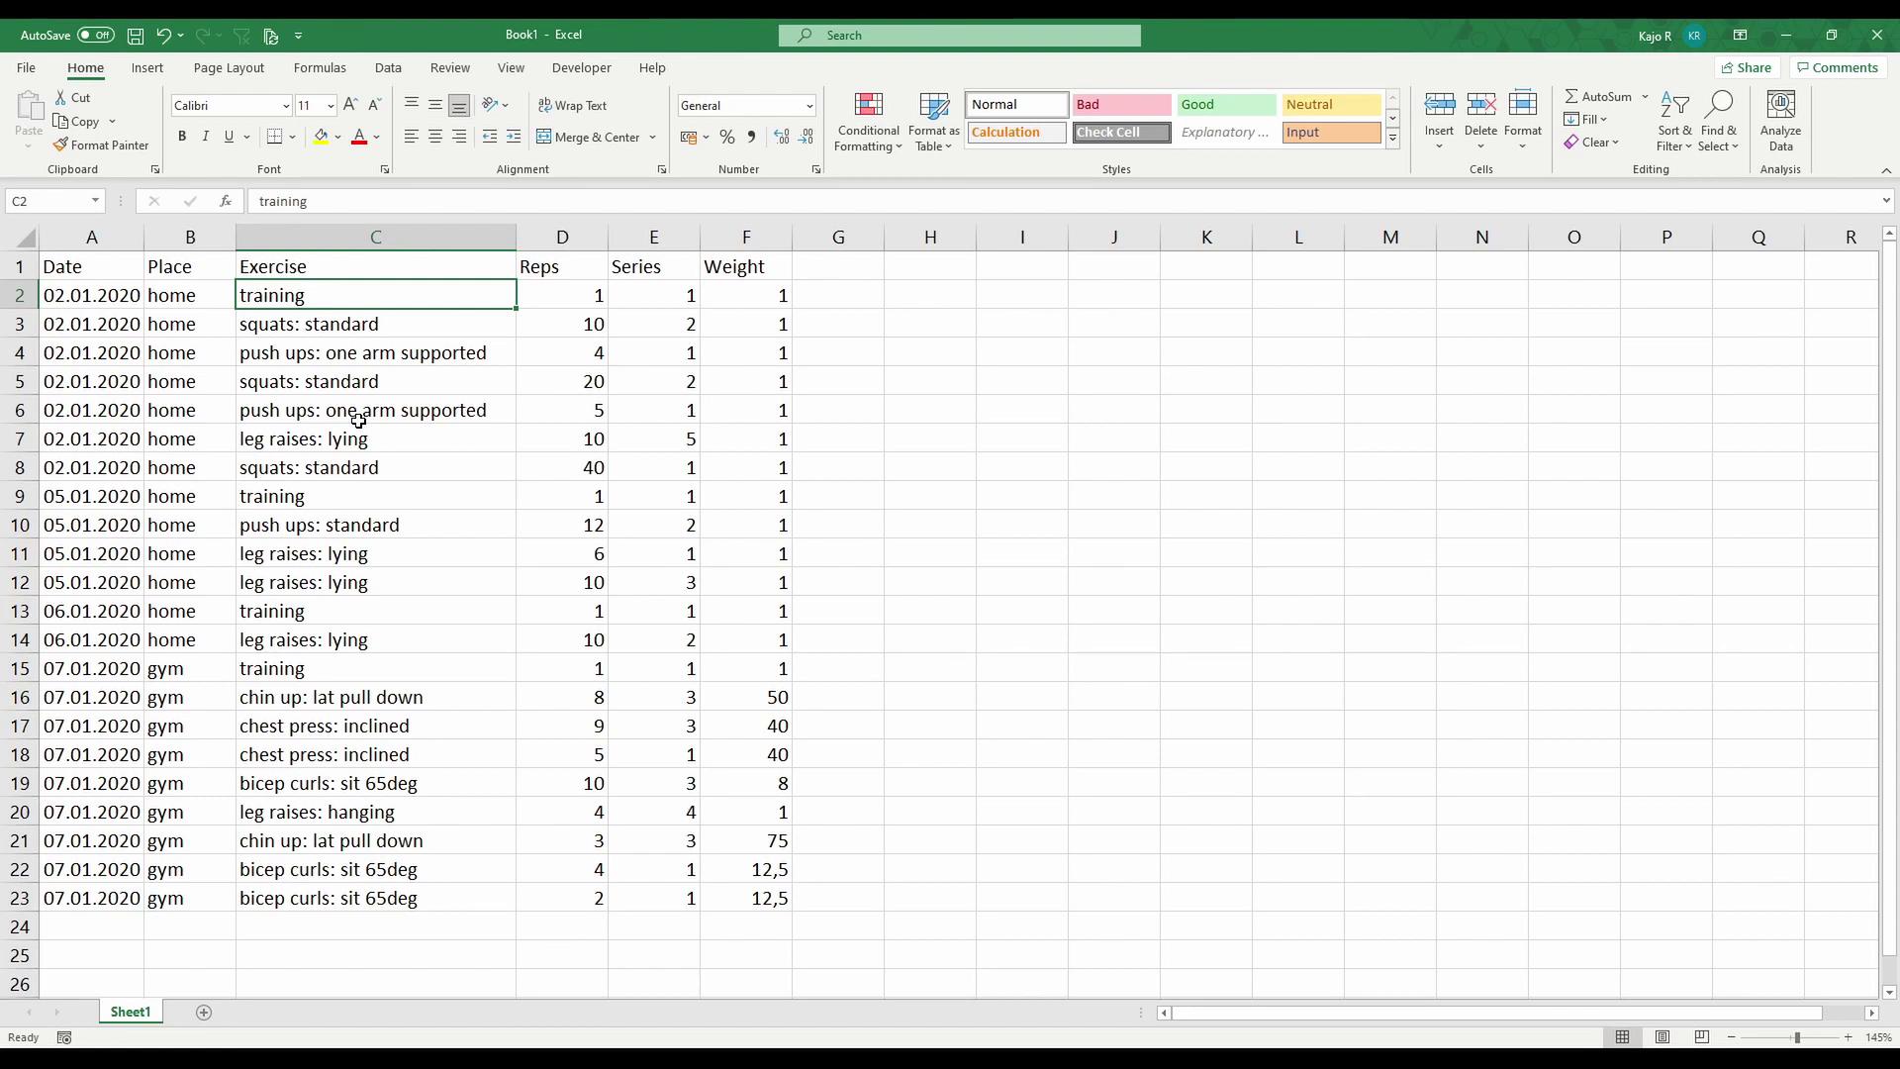
pyautogui.moveTo(93, 299); pyautogui.dragTo(96, 419)
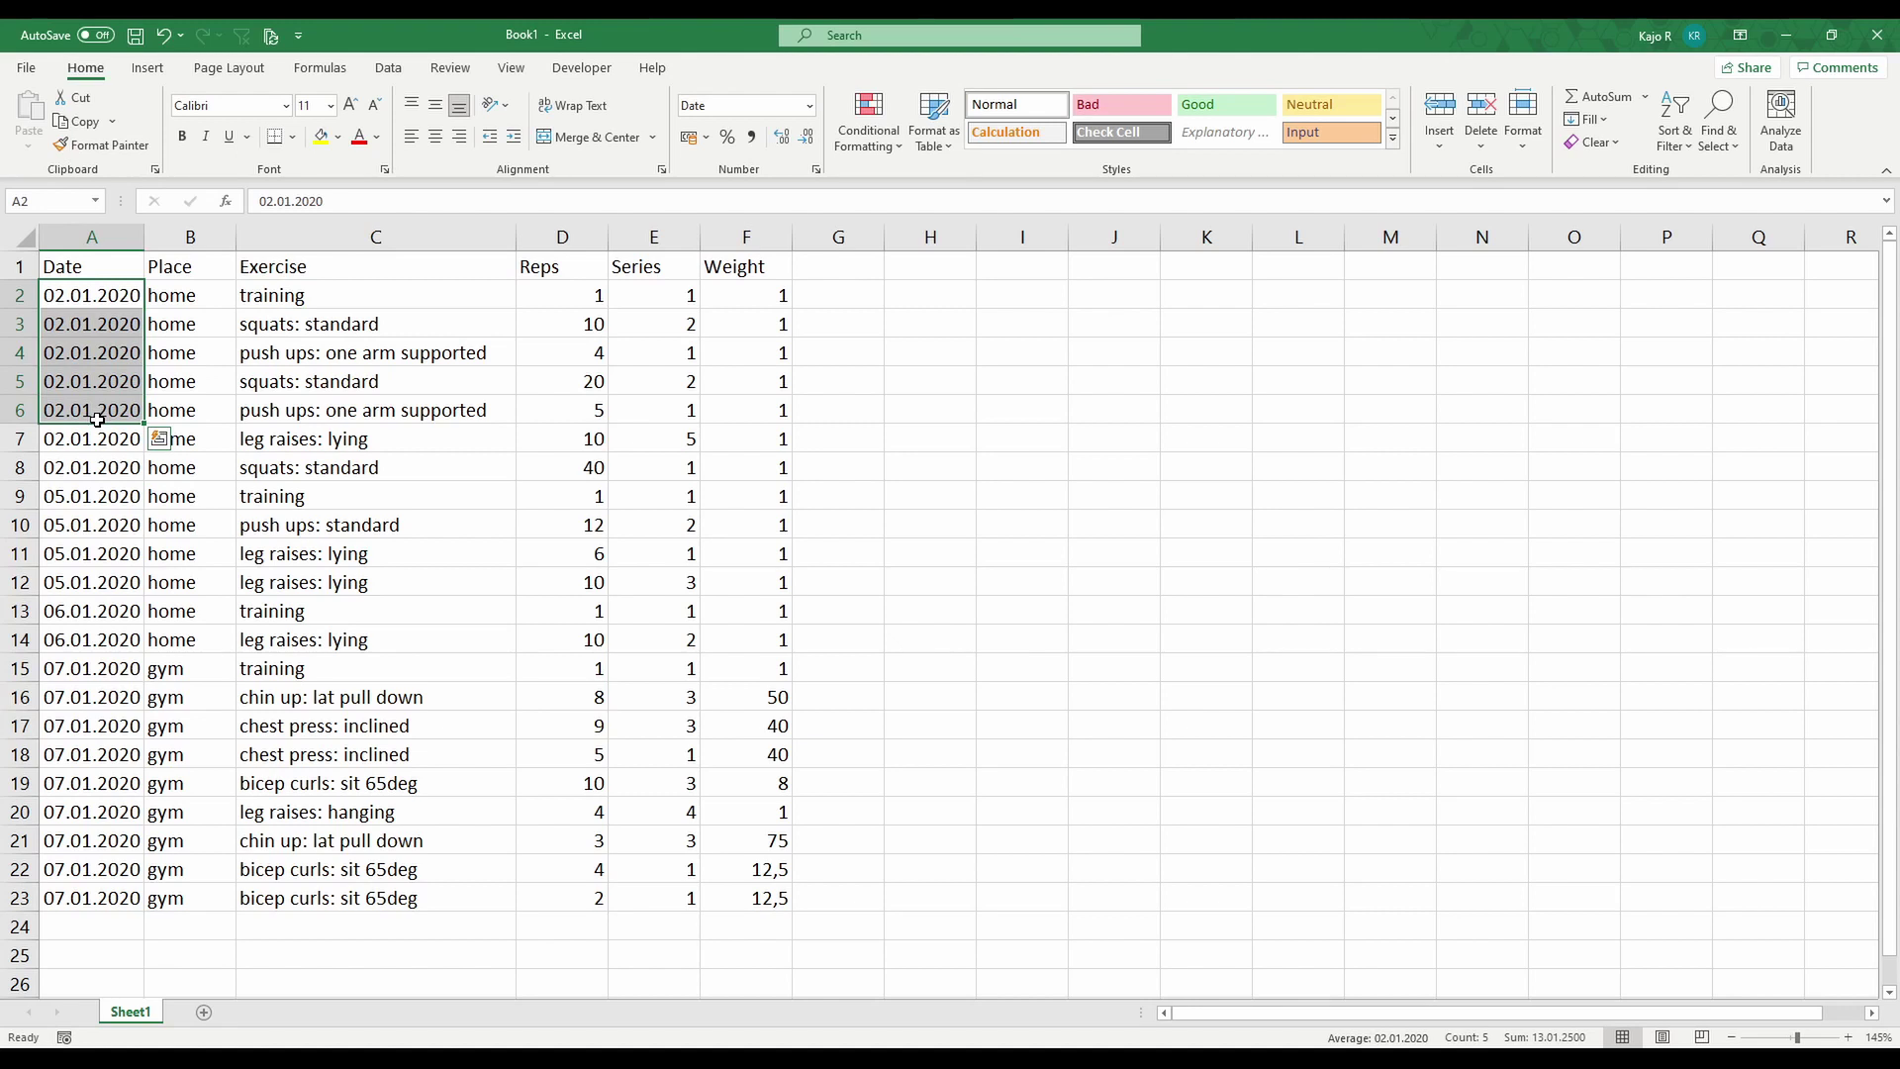
pyautogui.click(291, 417)
pyautogui.click(303, 358)
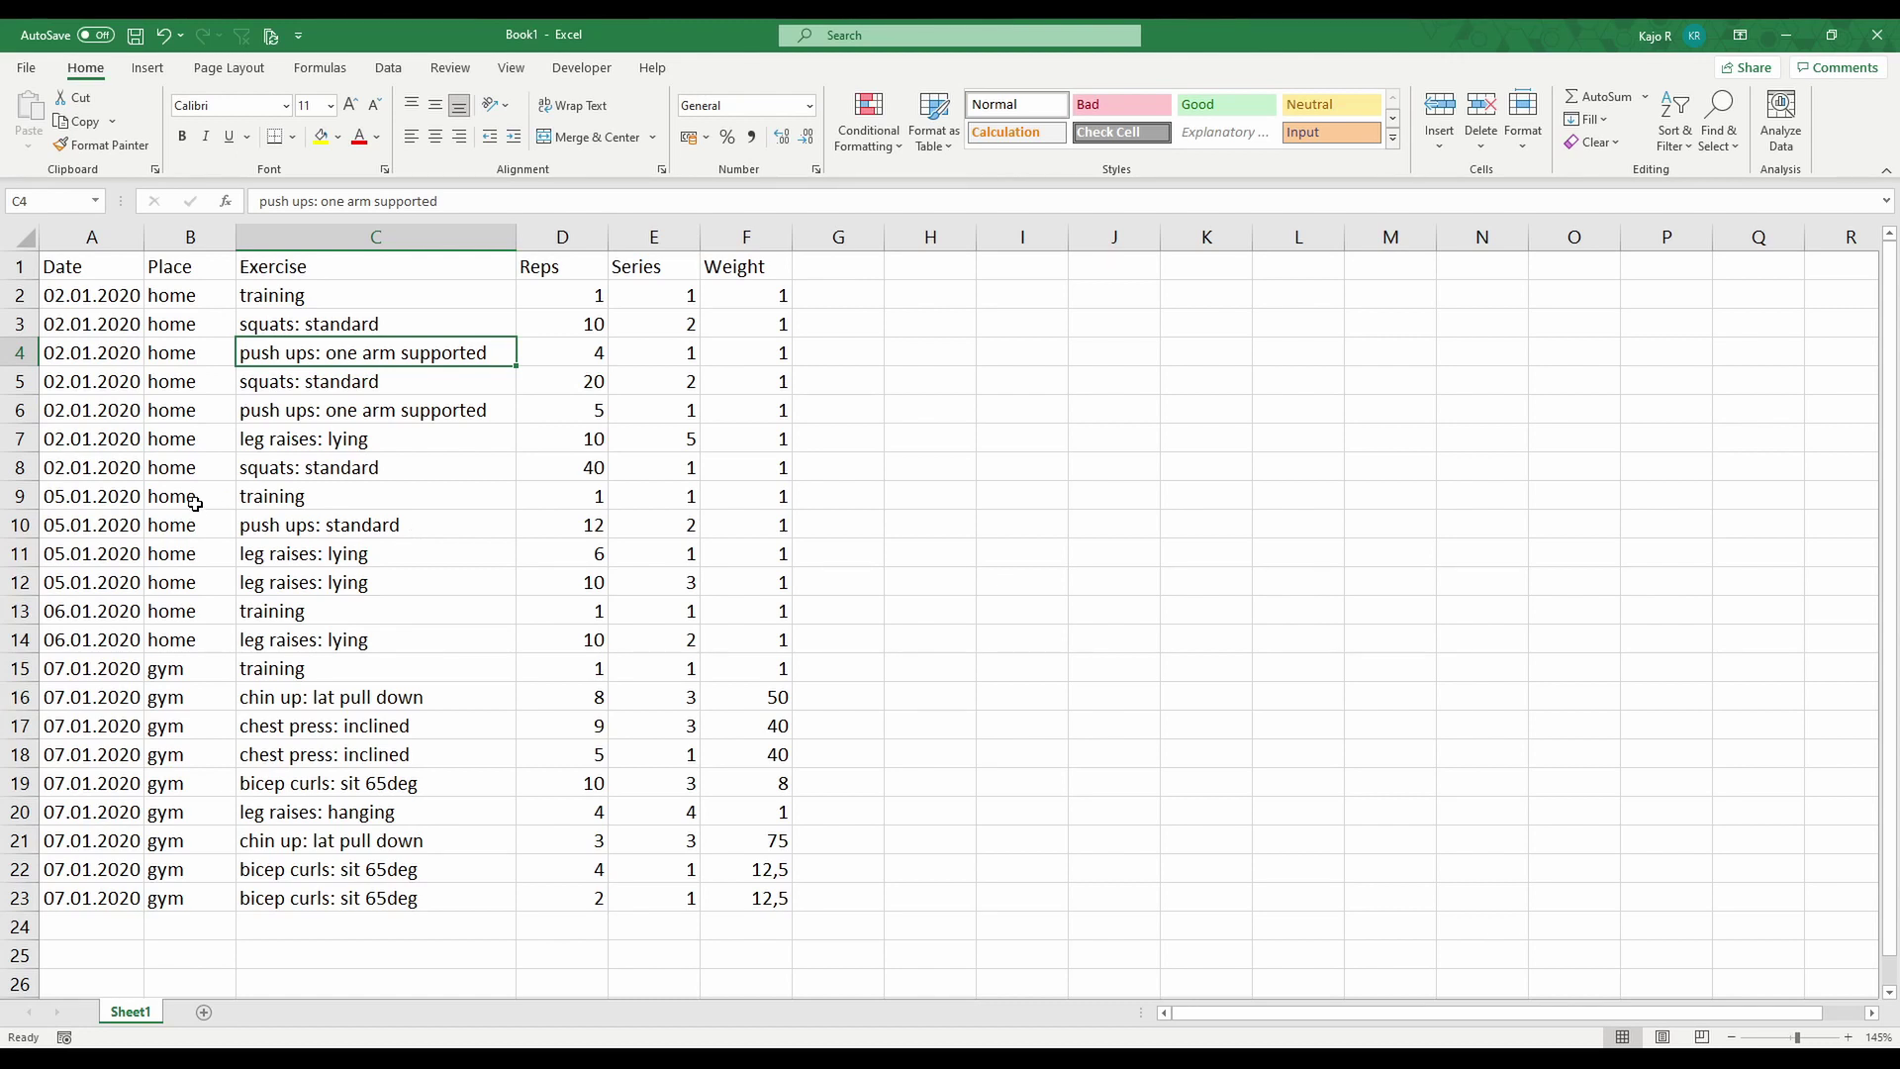
pyautogui.moveTo(79, 295); pyautogui.dragTo(101, 465)
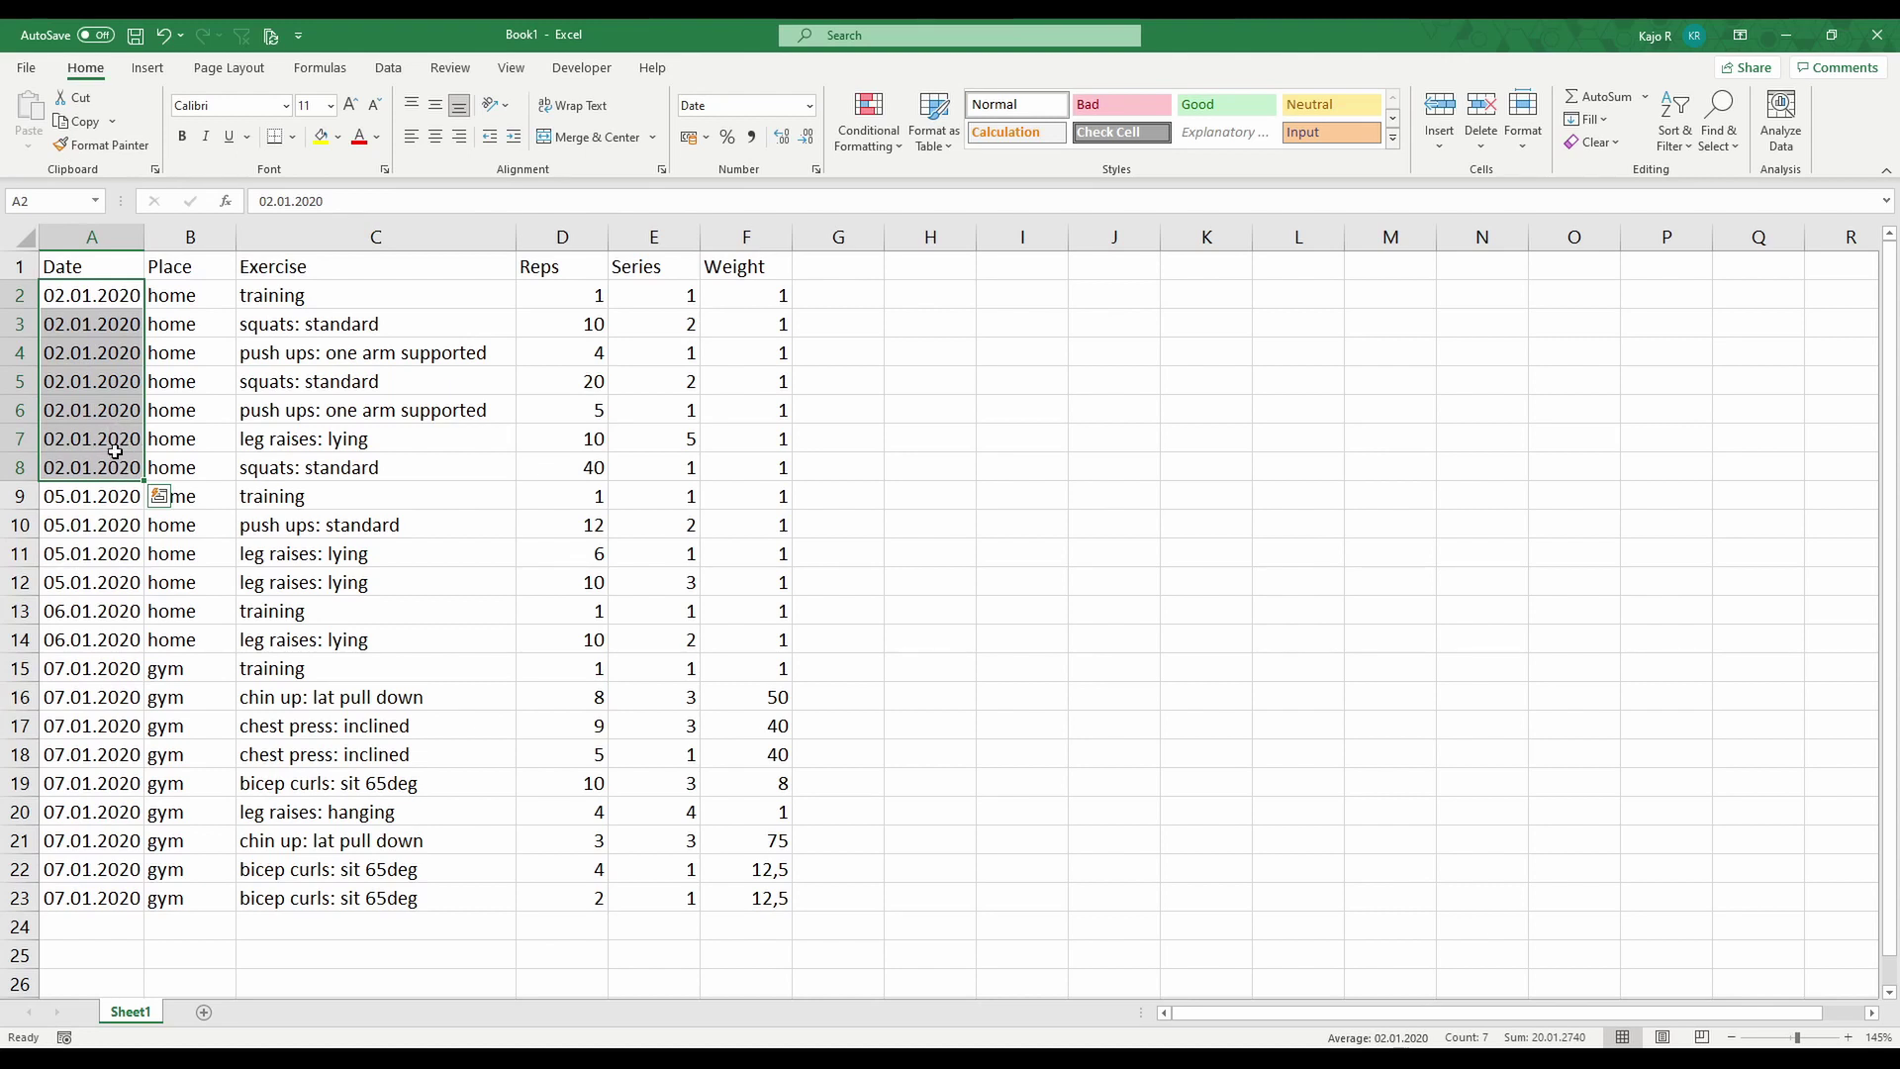
pyautogui.click(315, 293)
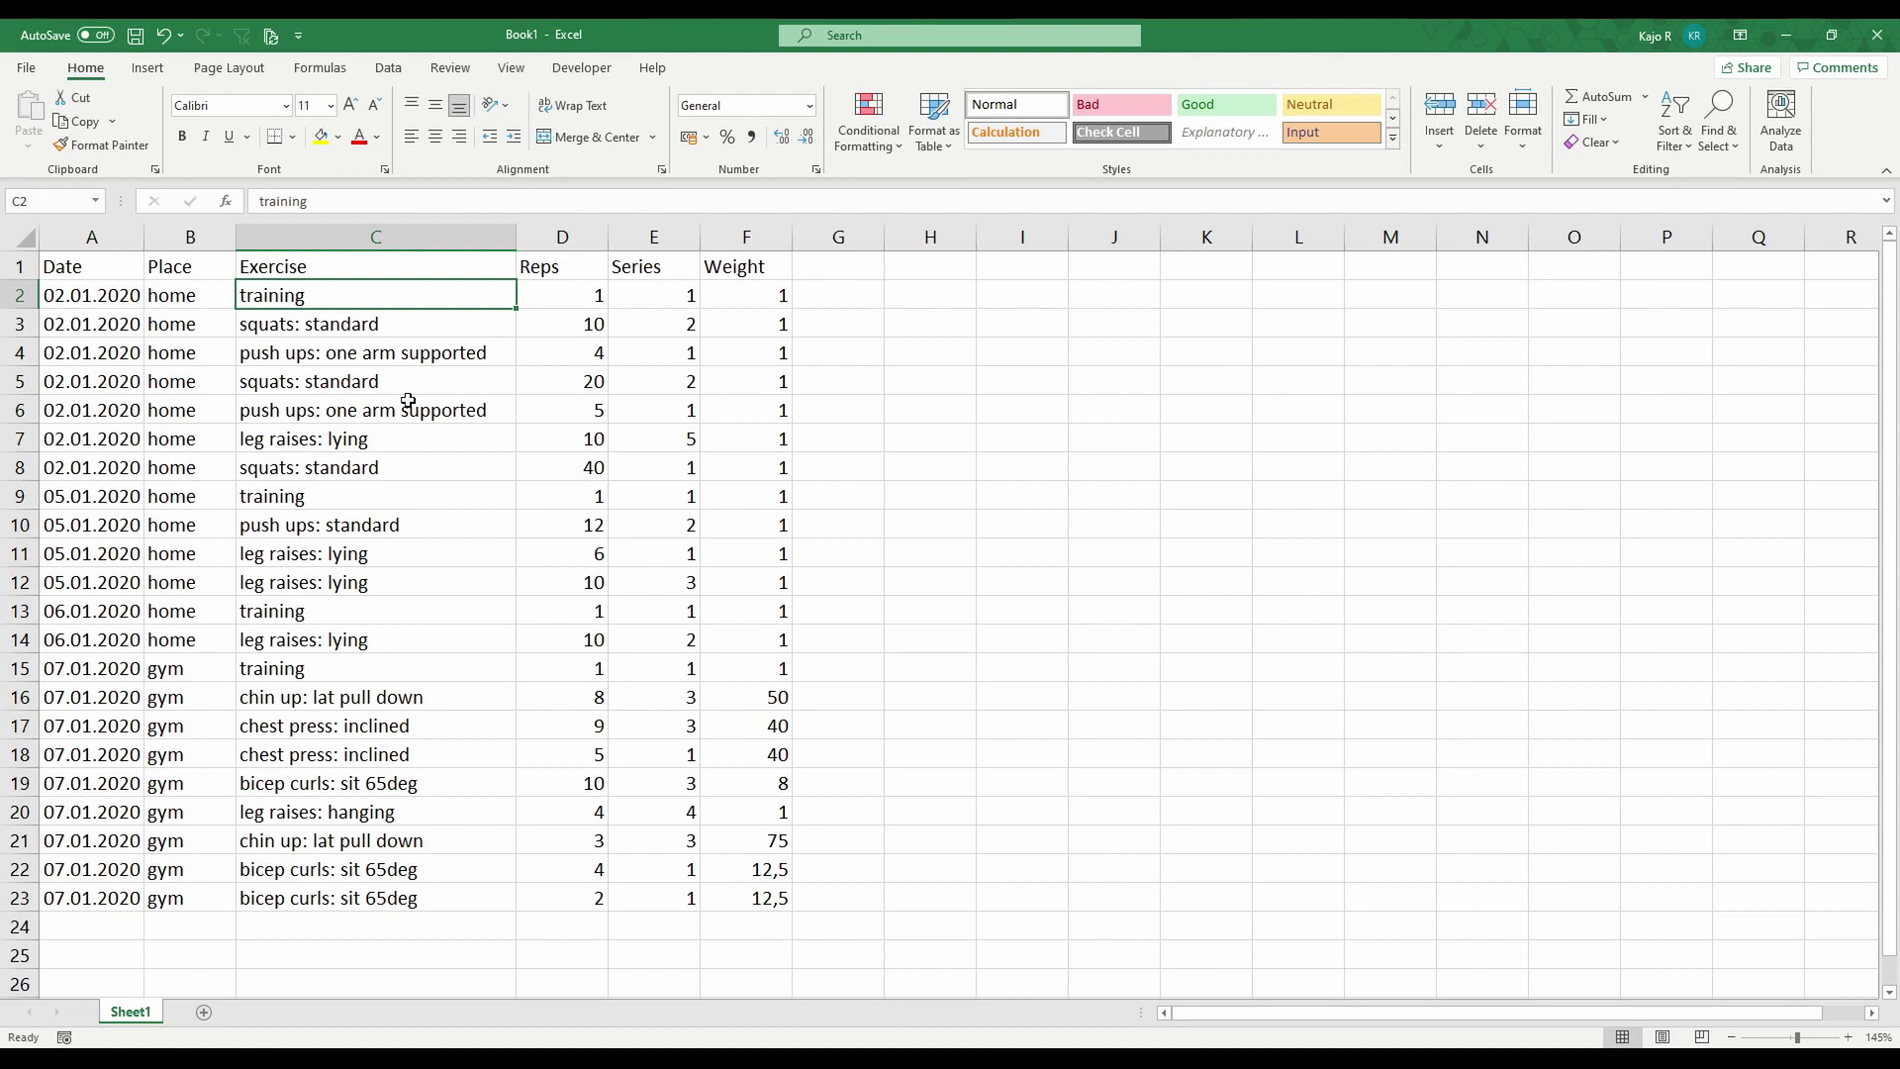
pyautogui.click(592, 295)
pyautogui.click(645, 293)
pyautogui.click(762, 294)
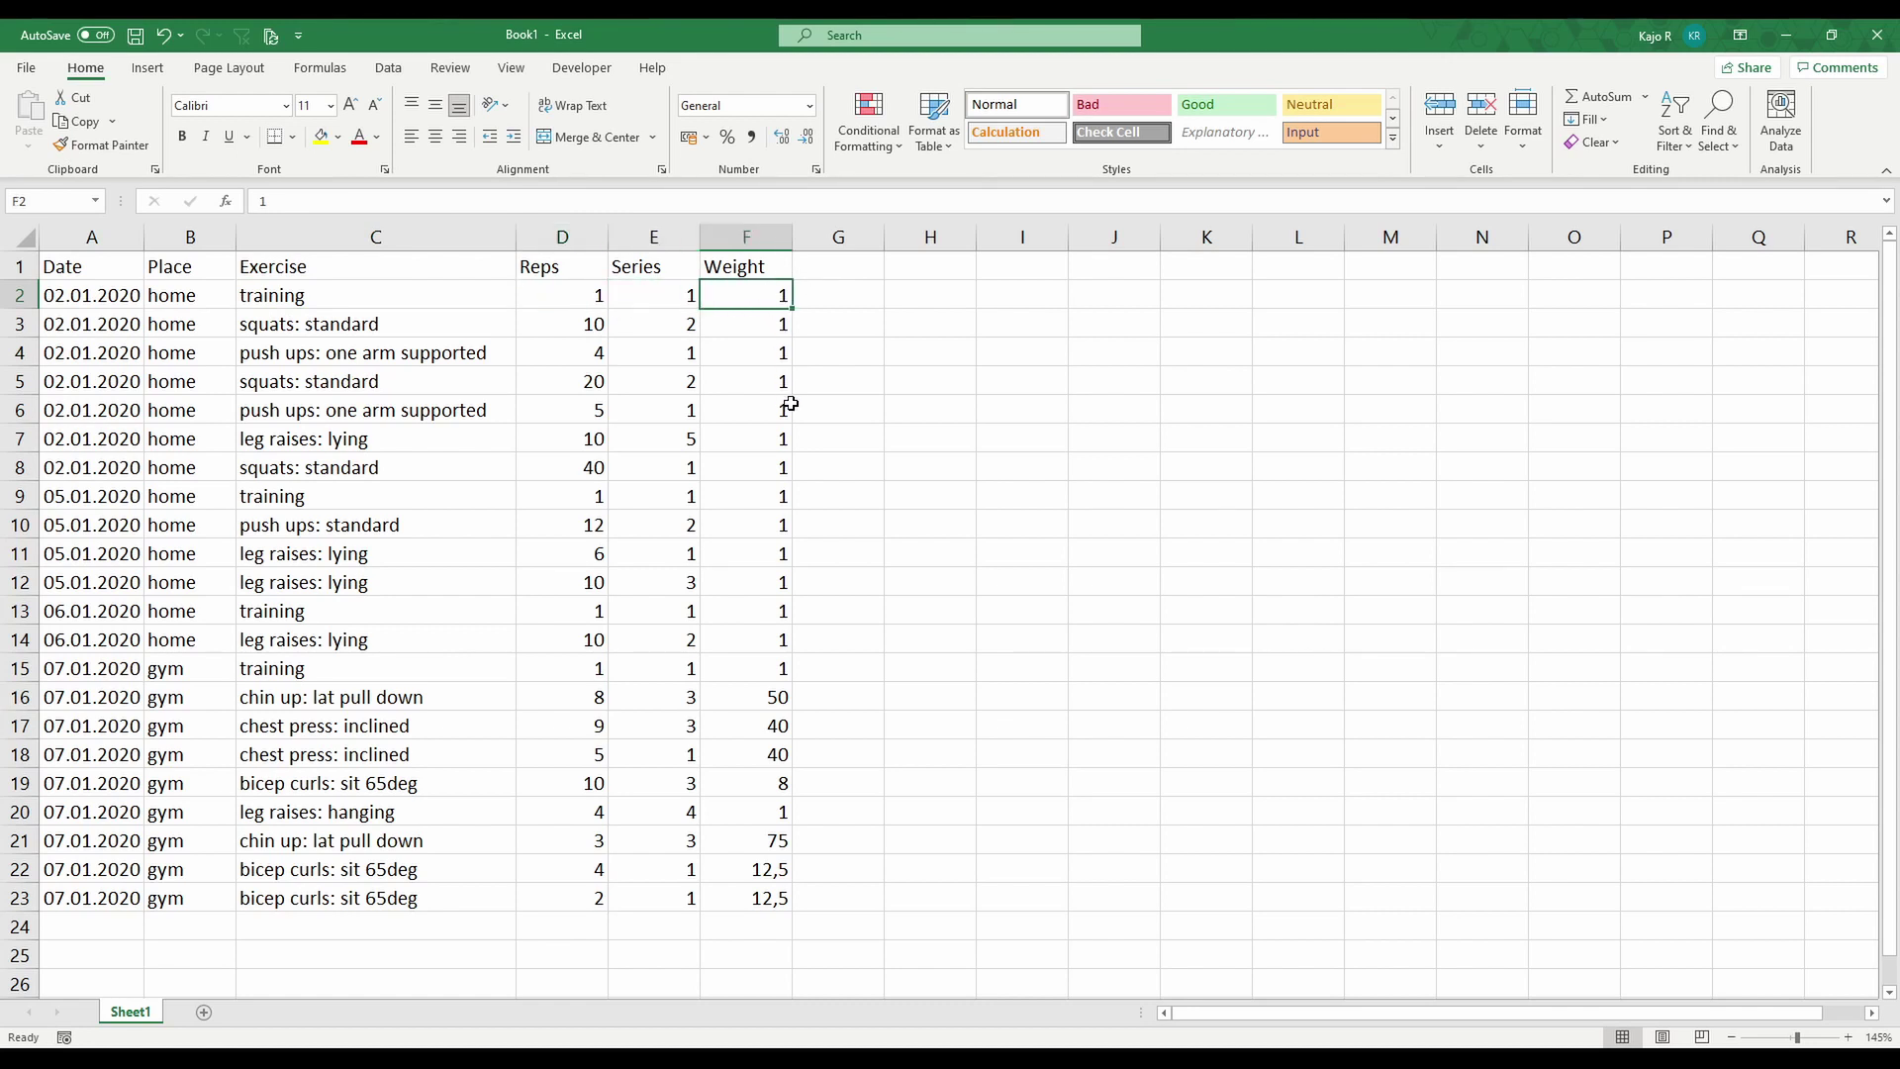
pyautogui.click(349, 302)
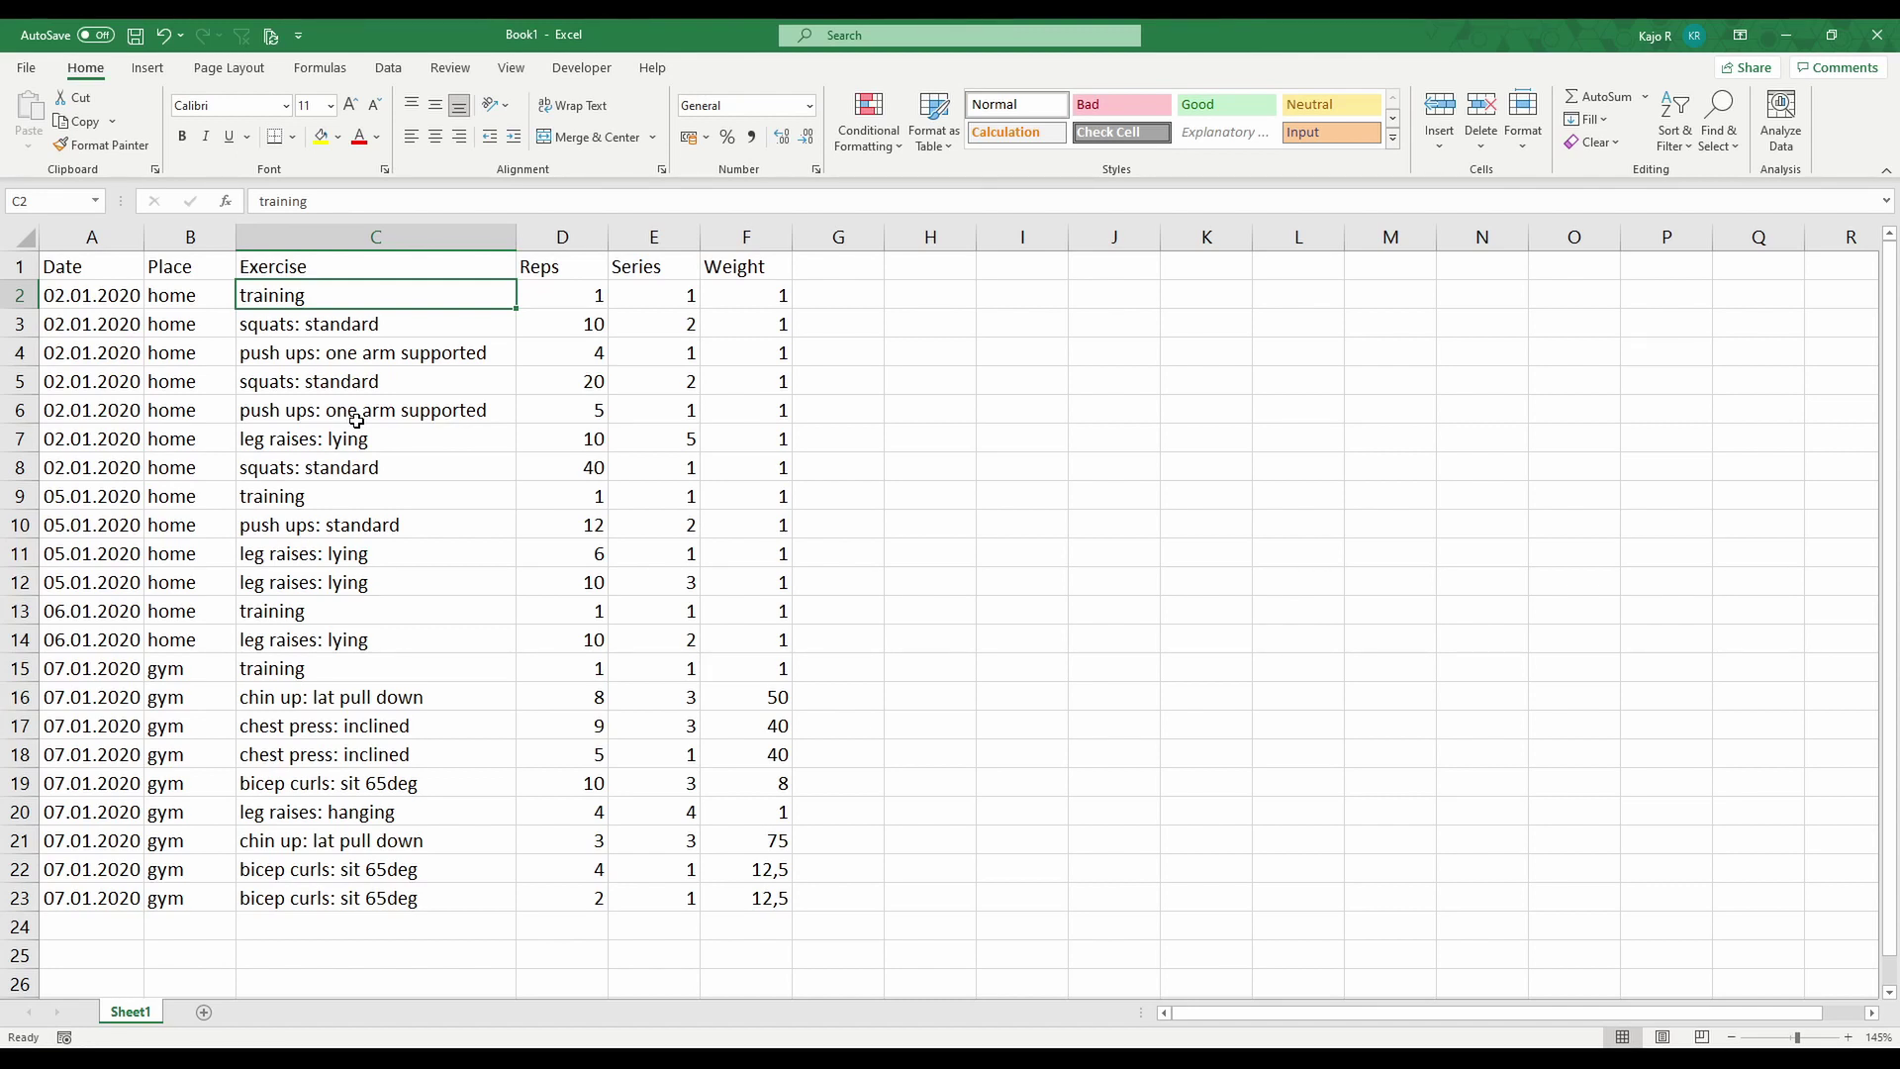
pyautogui.click(94, 274)
pyautogui.moveTo(94, 274); pyautogui.dragTo(747, 267)
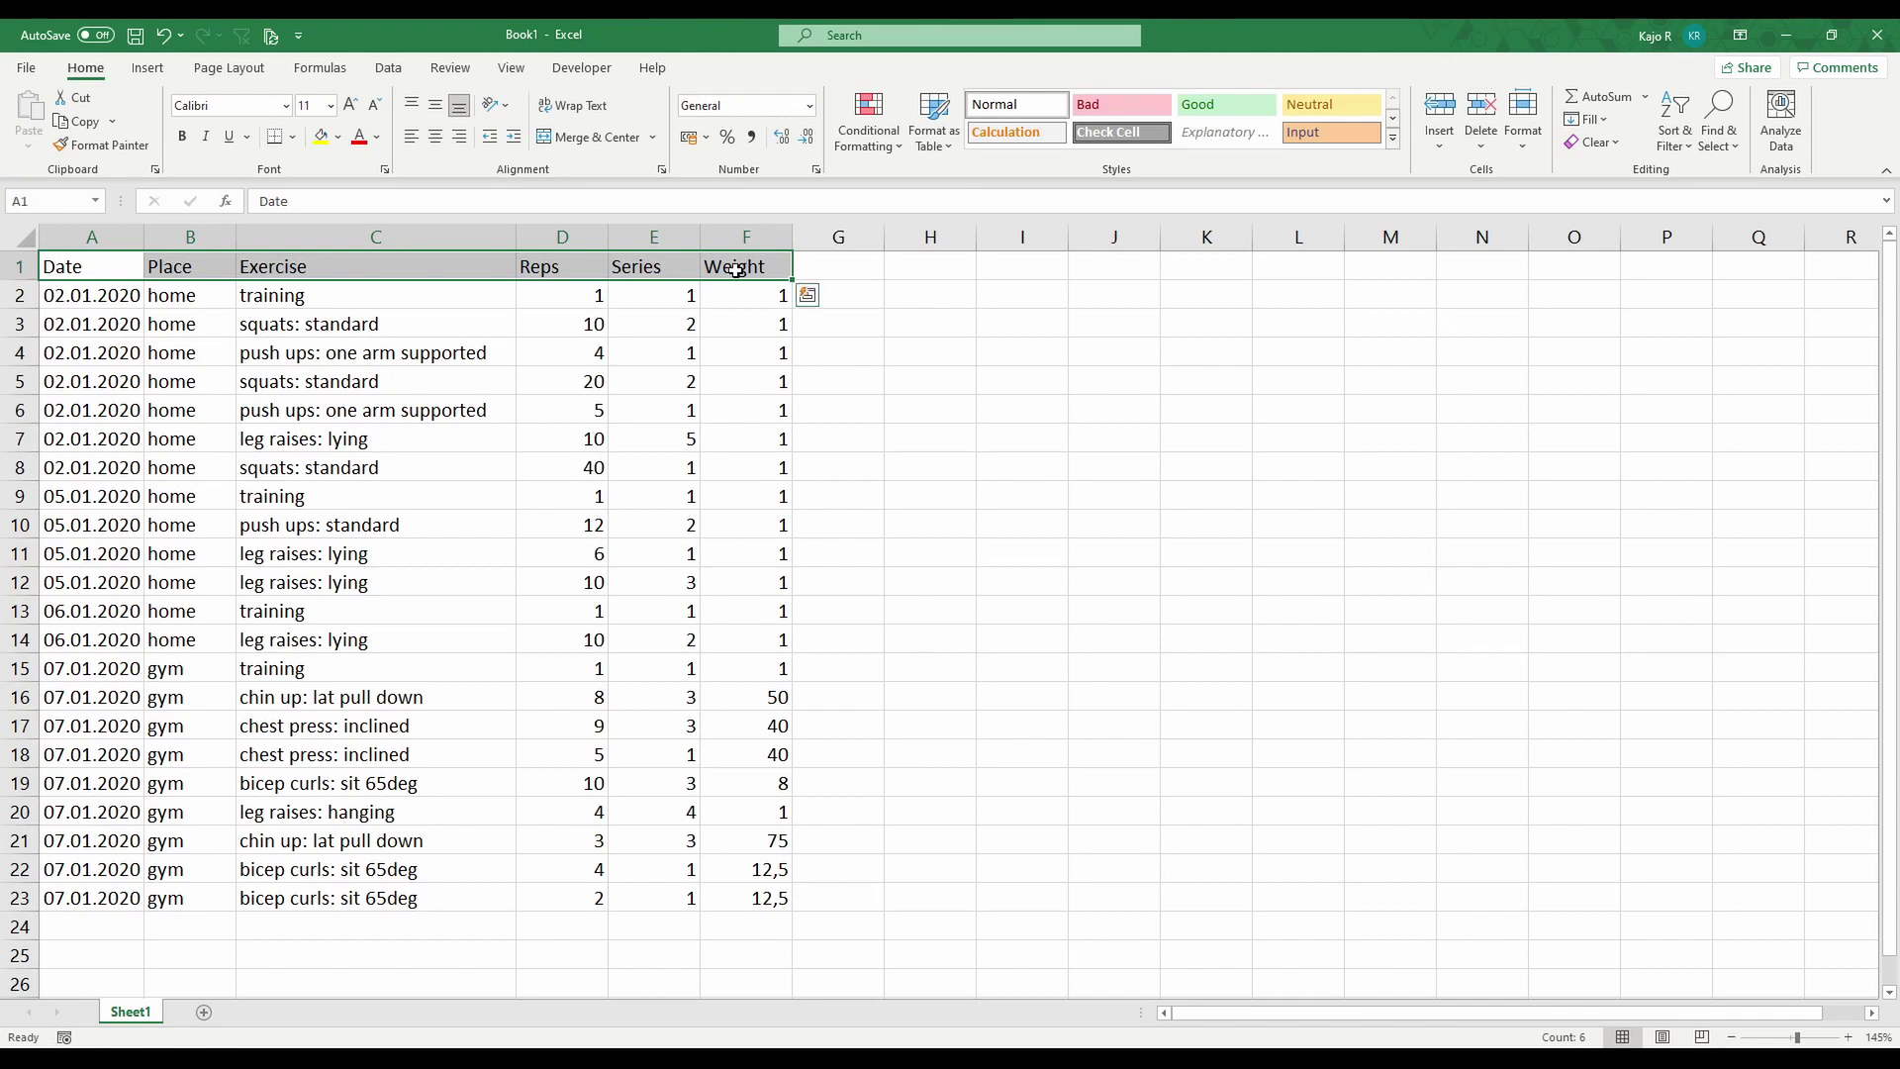
pyautogui.click(107, 237)
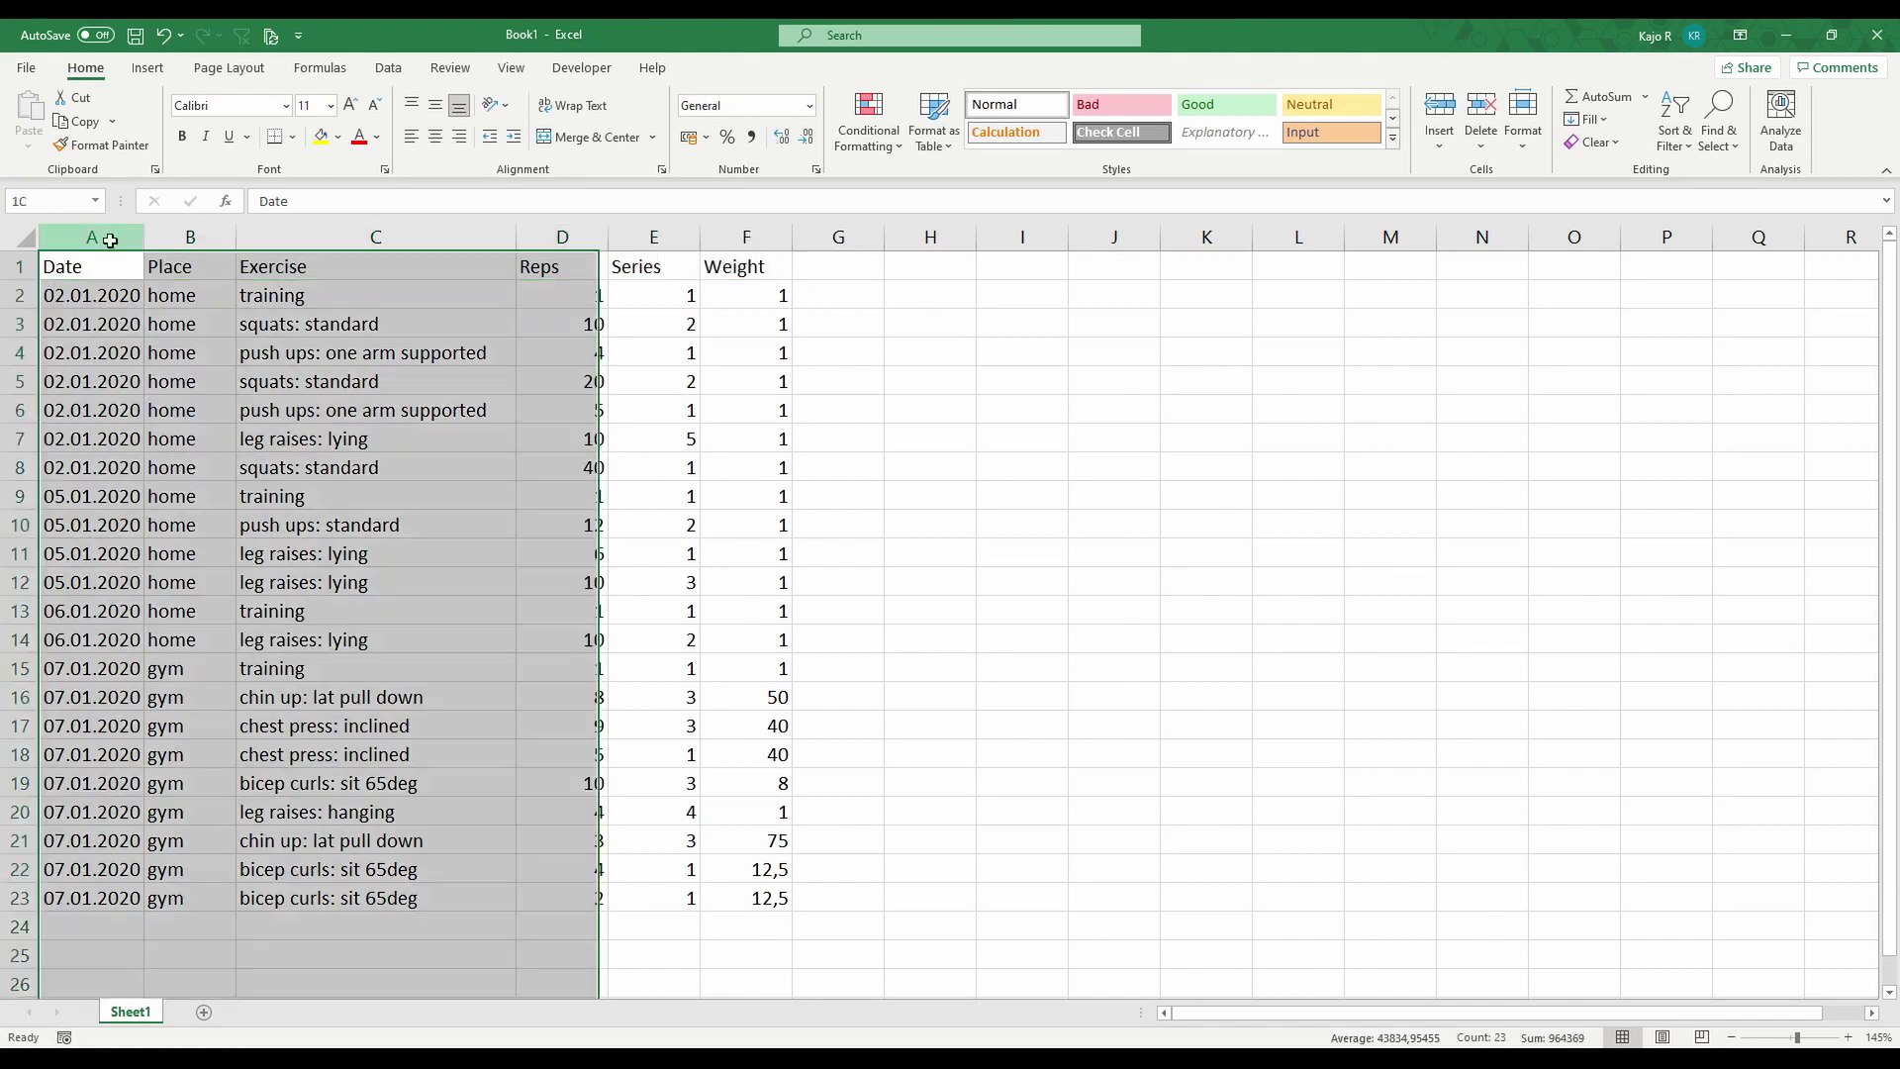
pyautogui.click(191, 237)
pyautogui.click(376, 236)
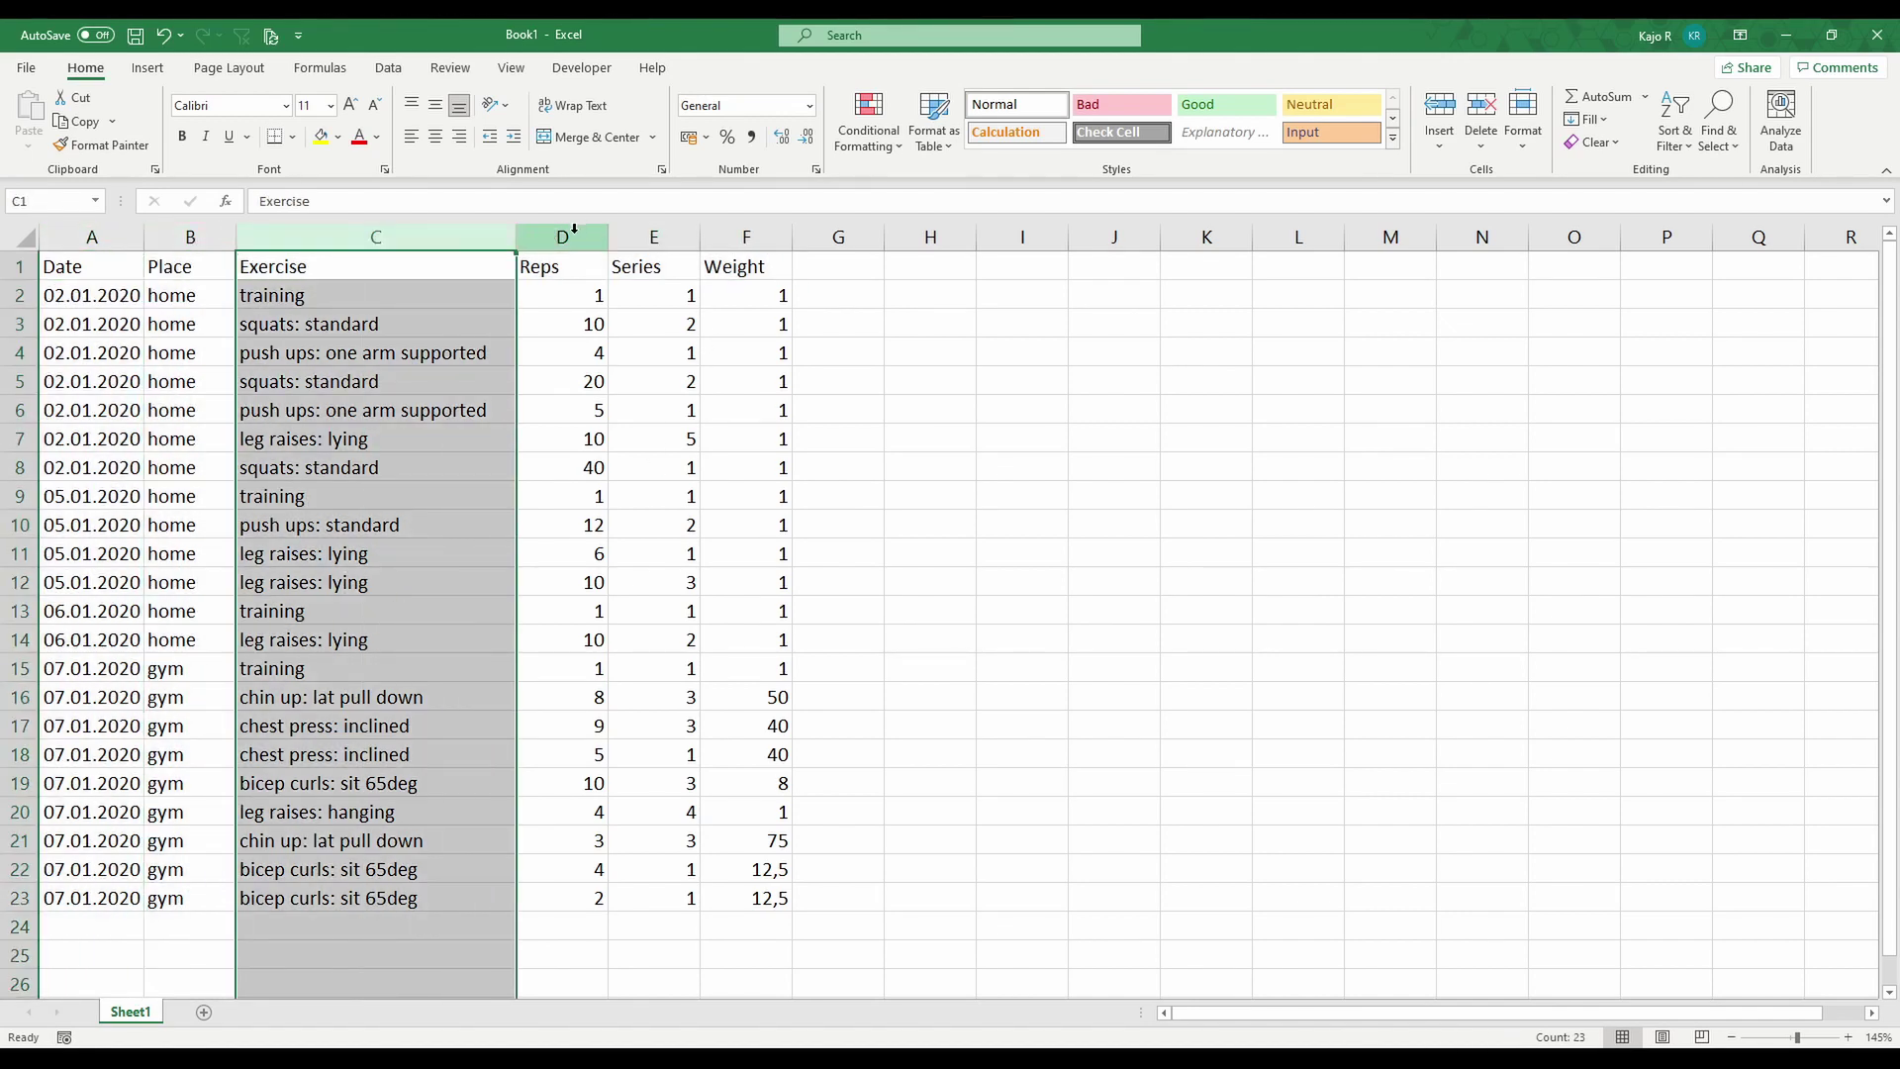
pyautogui.click(562, 236)
pyautogui.click(20, 381)
pyautogui.click(20, 439)
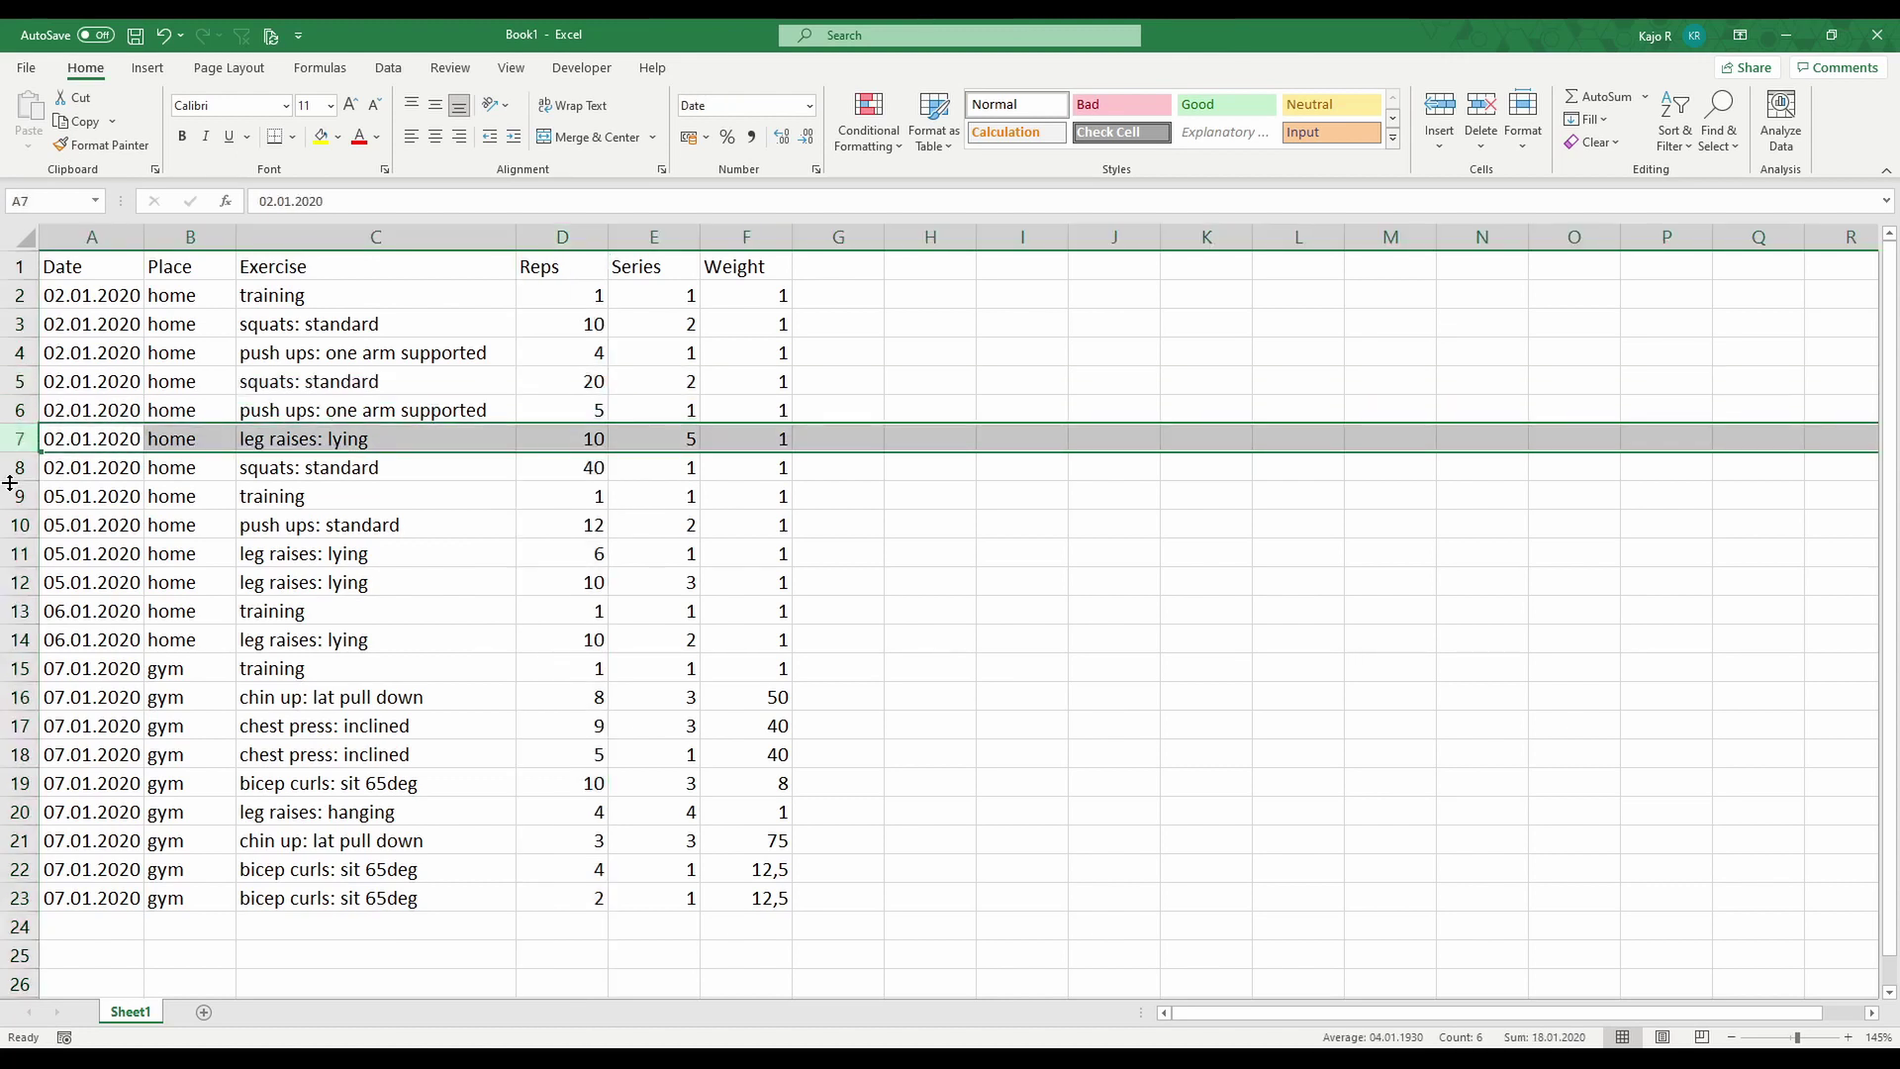
pyautogui.click(14, 498)
pyautogui.click(190, 651)
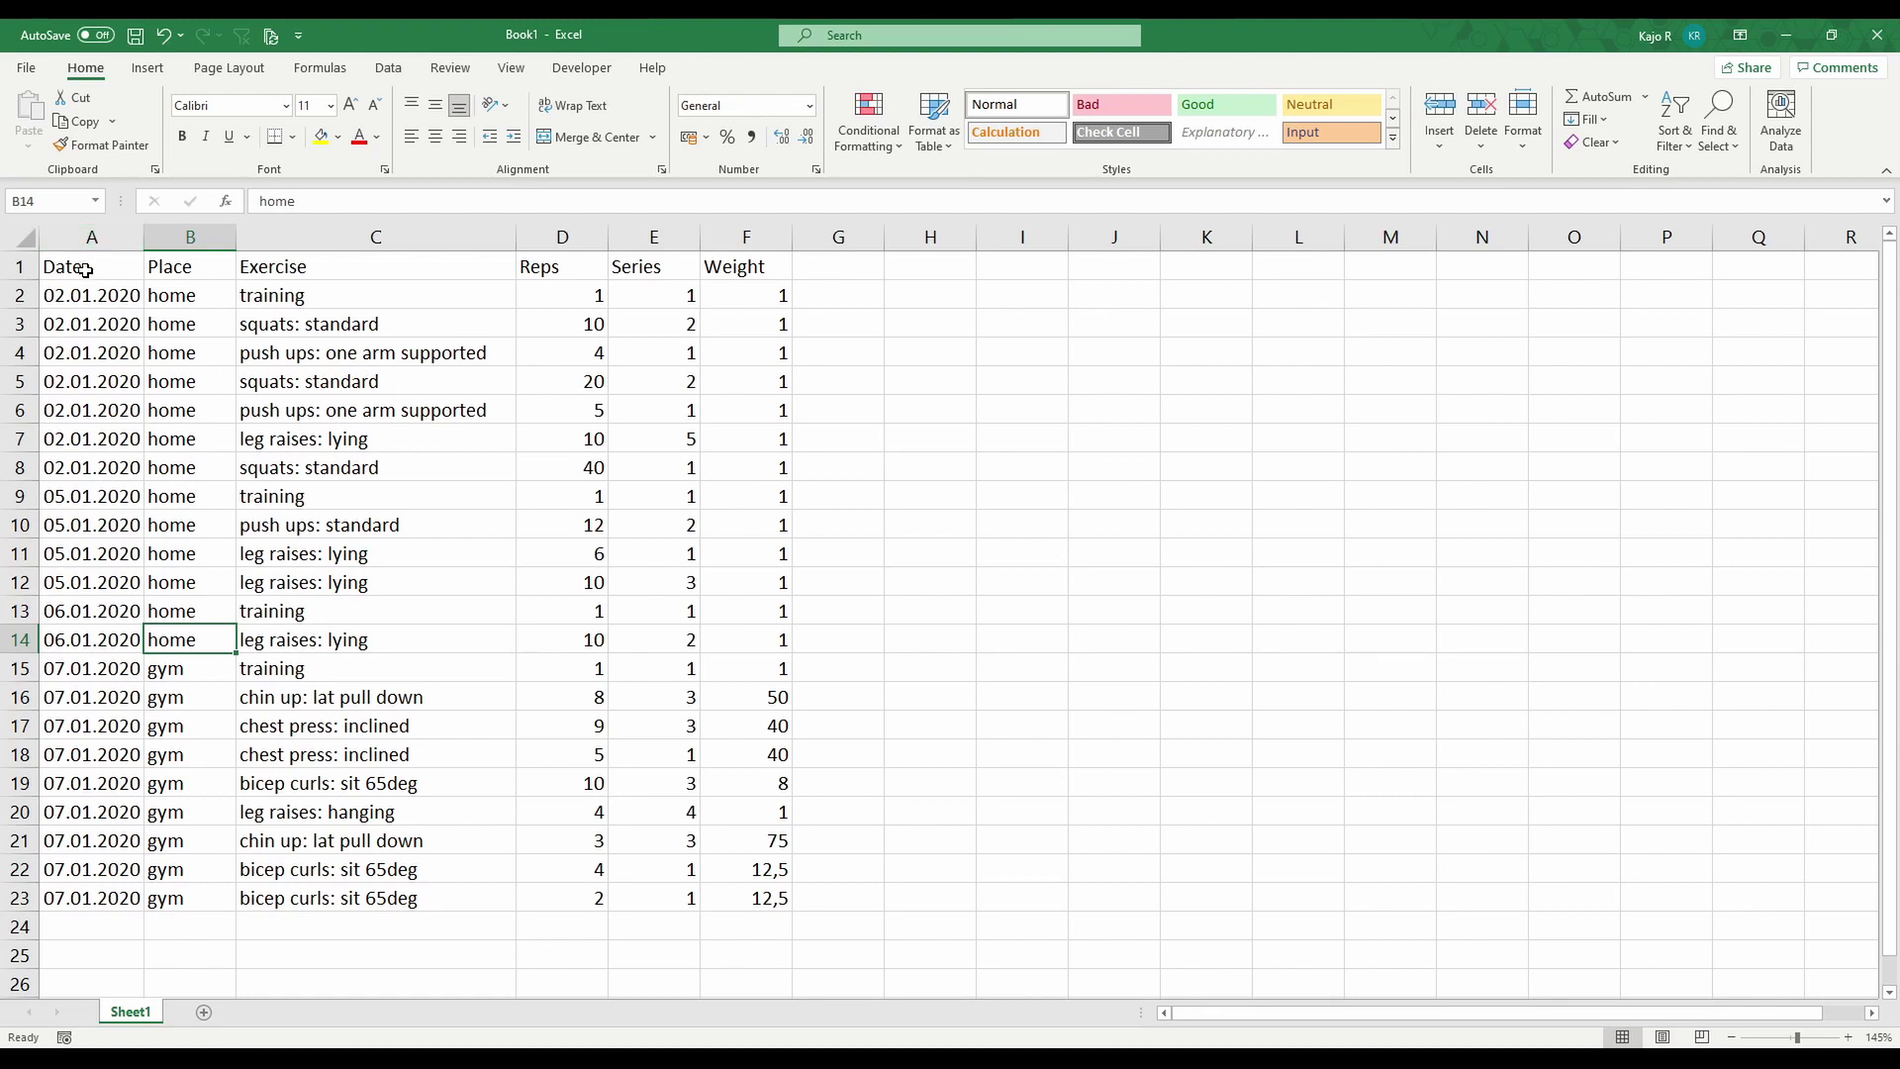
pyautogui.moveTo(83, 269)
pyautogui.mouseDown()
pyautogui.moveTo(652, 717)
pyautogui.moveTo(767, 896)
pyautogui.mouseUp()
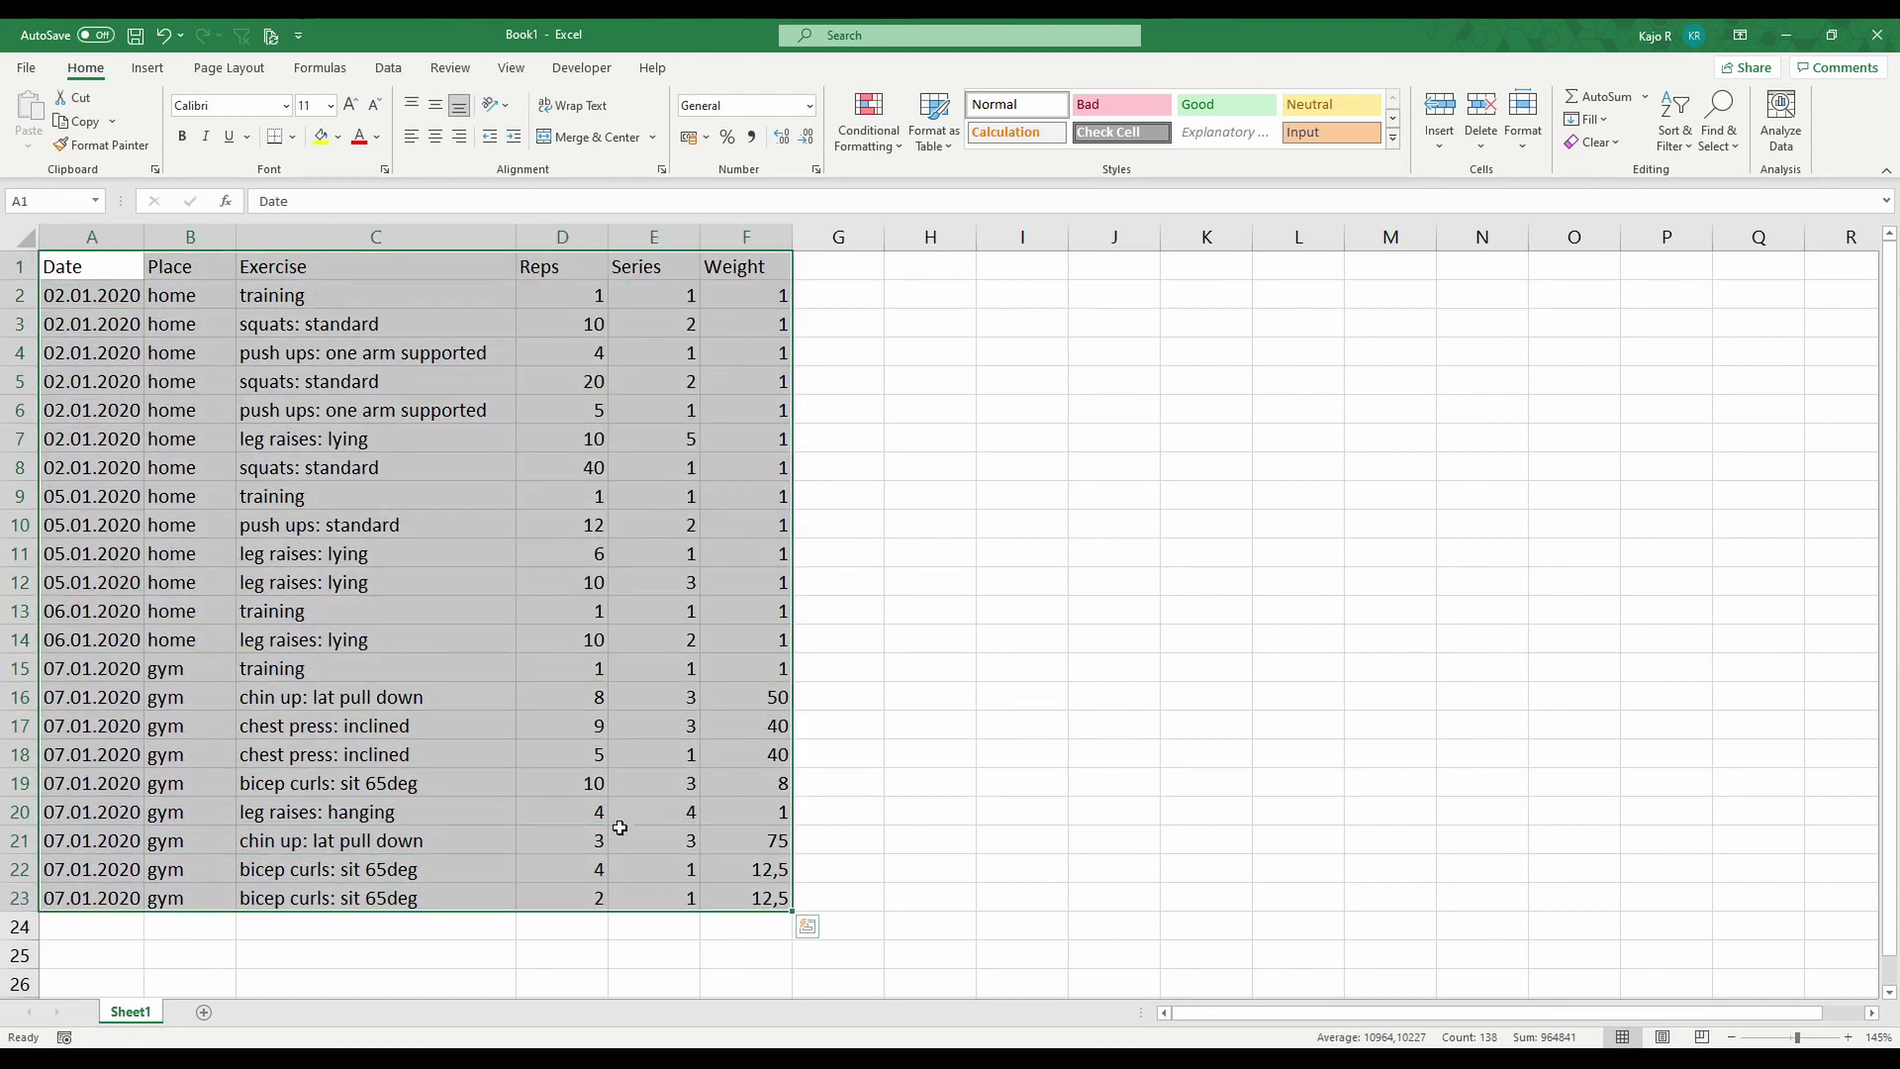
pyautogui.click(501, 696)
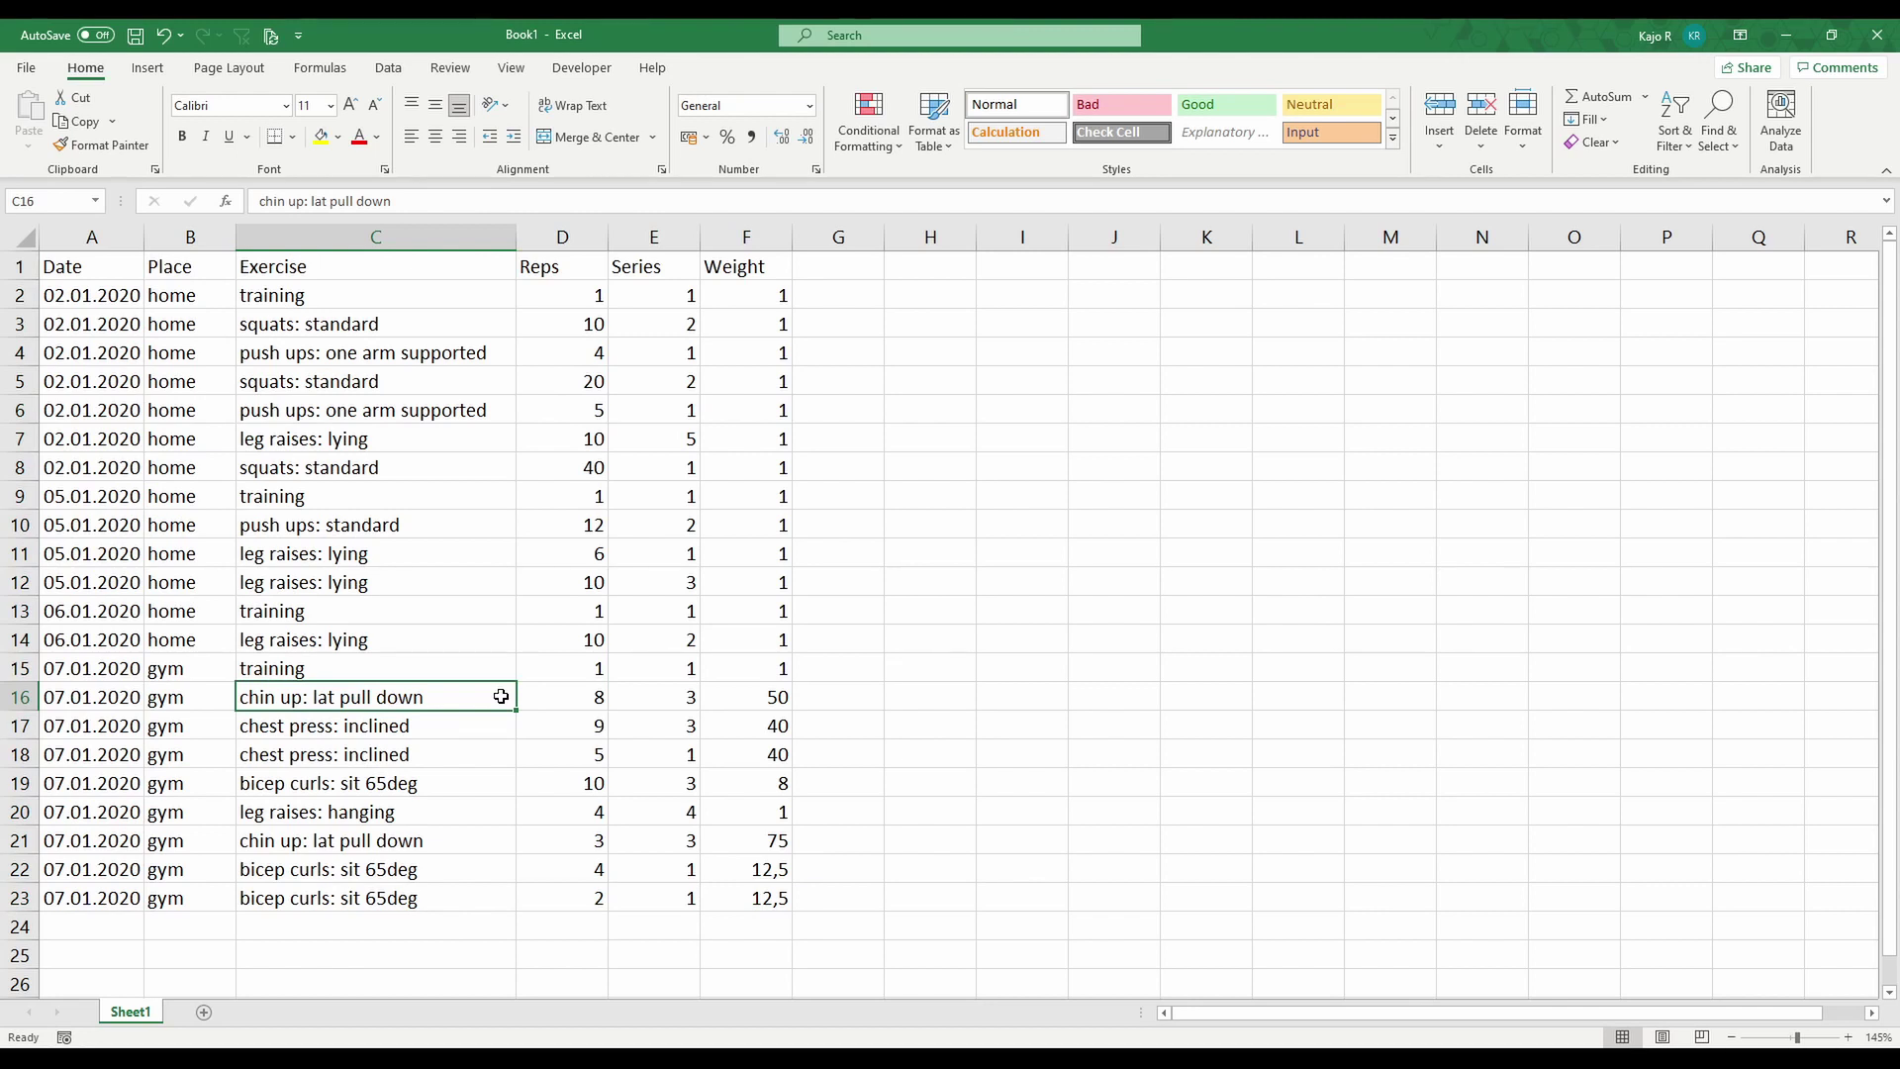
# - Format A1:F23 as a table with headers using Insert > Table
pyautogui.hotkey('ctrl', 't')
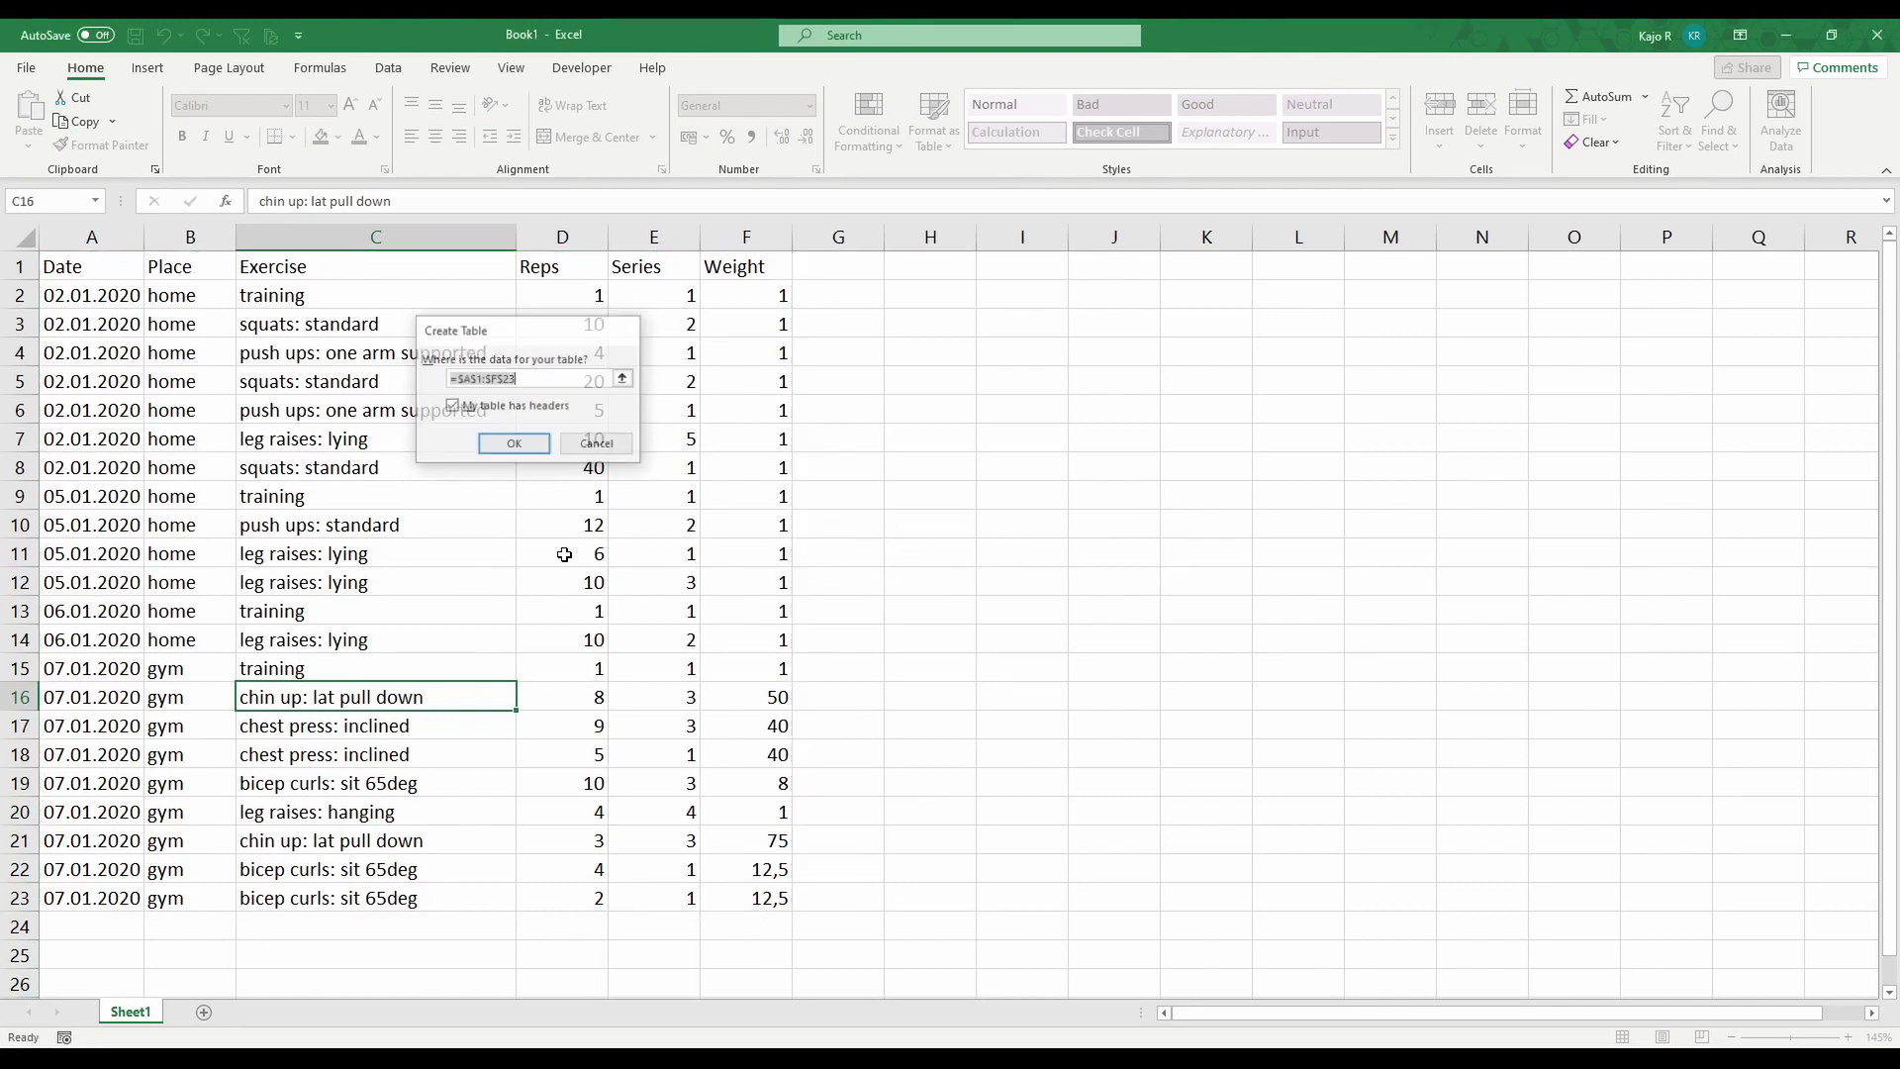
pyautogui.press('Escape')
pyautogui.click(158, 72)
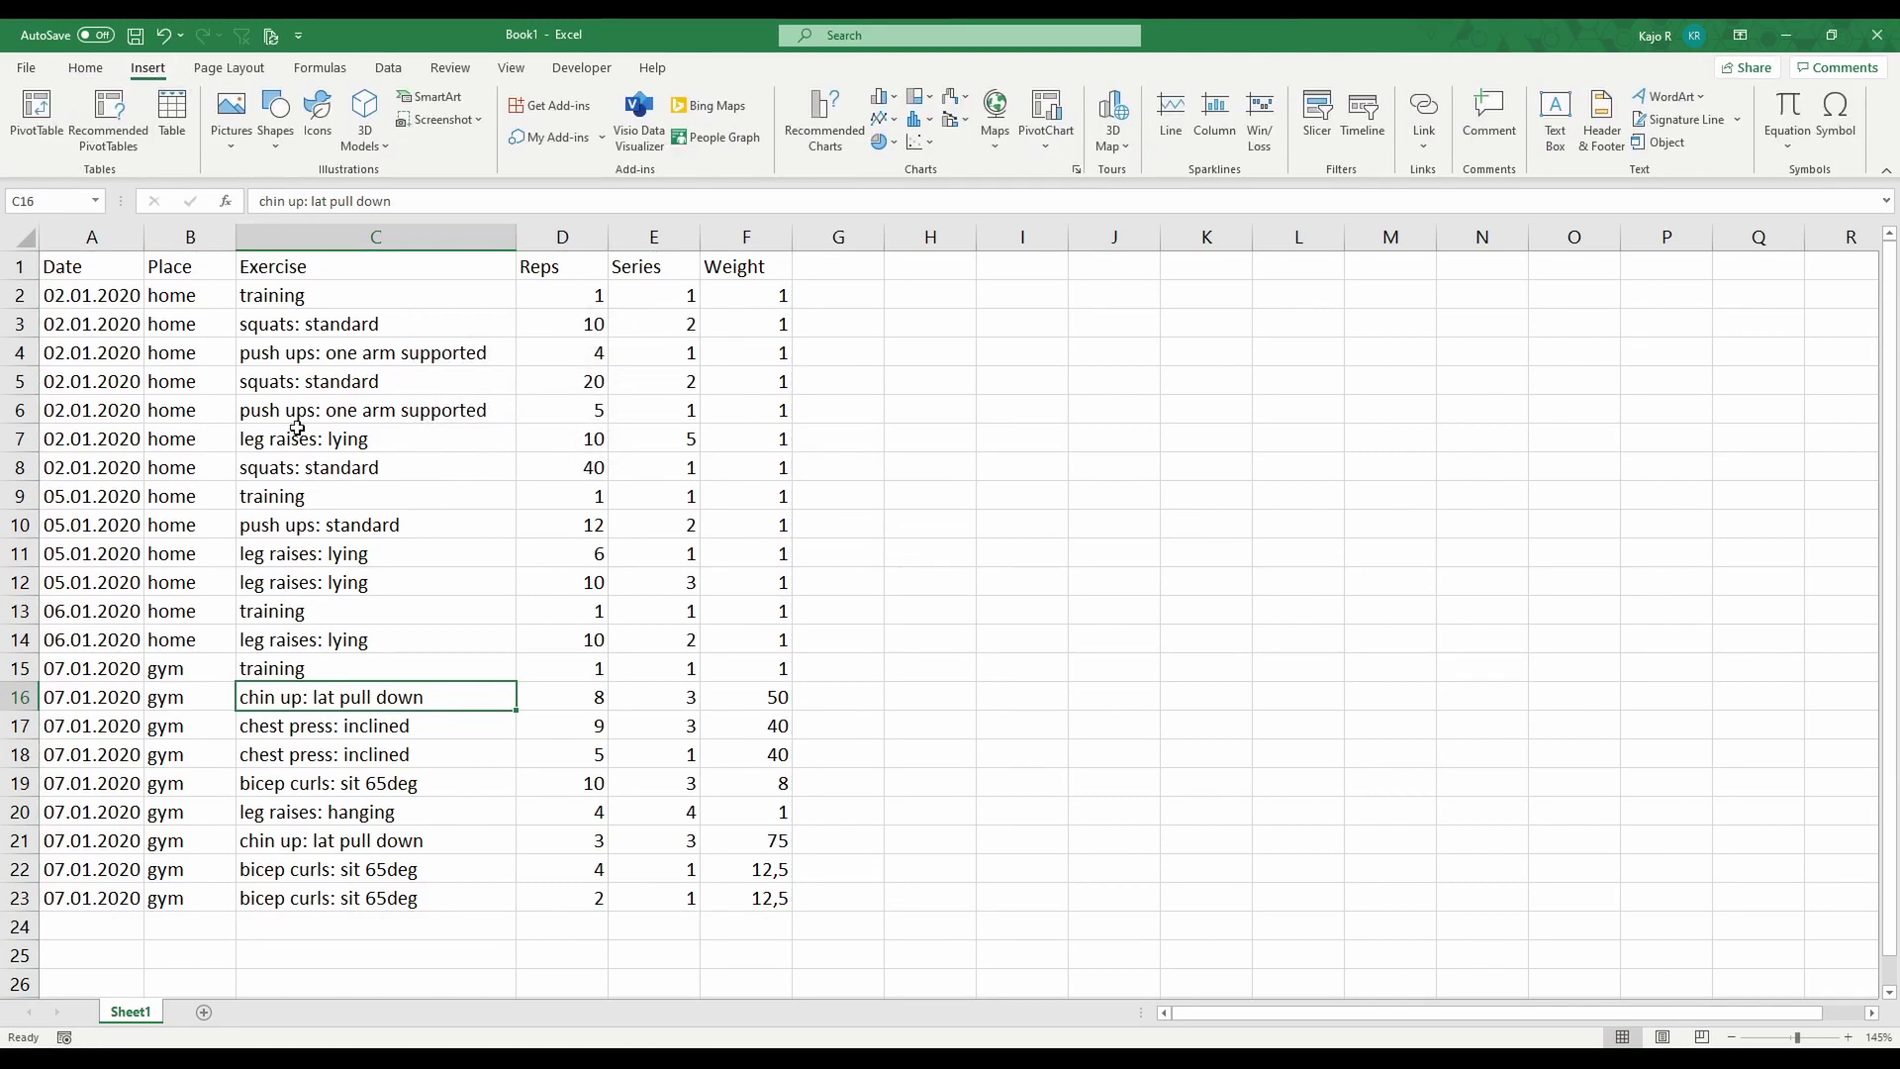
pyautogui.click(168, 117)
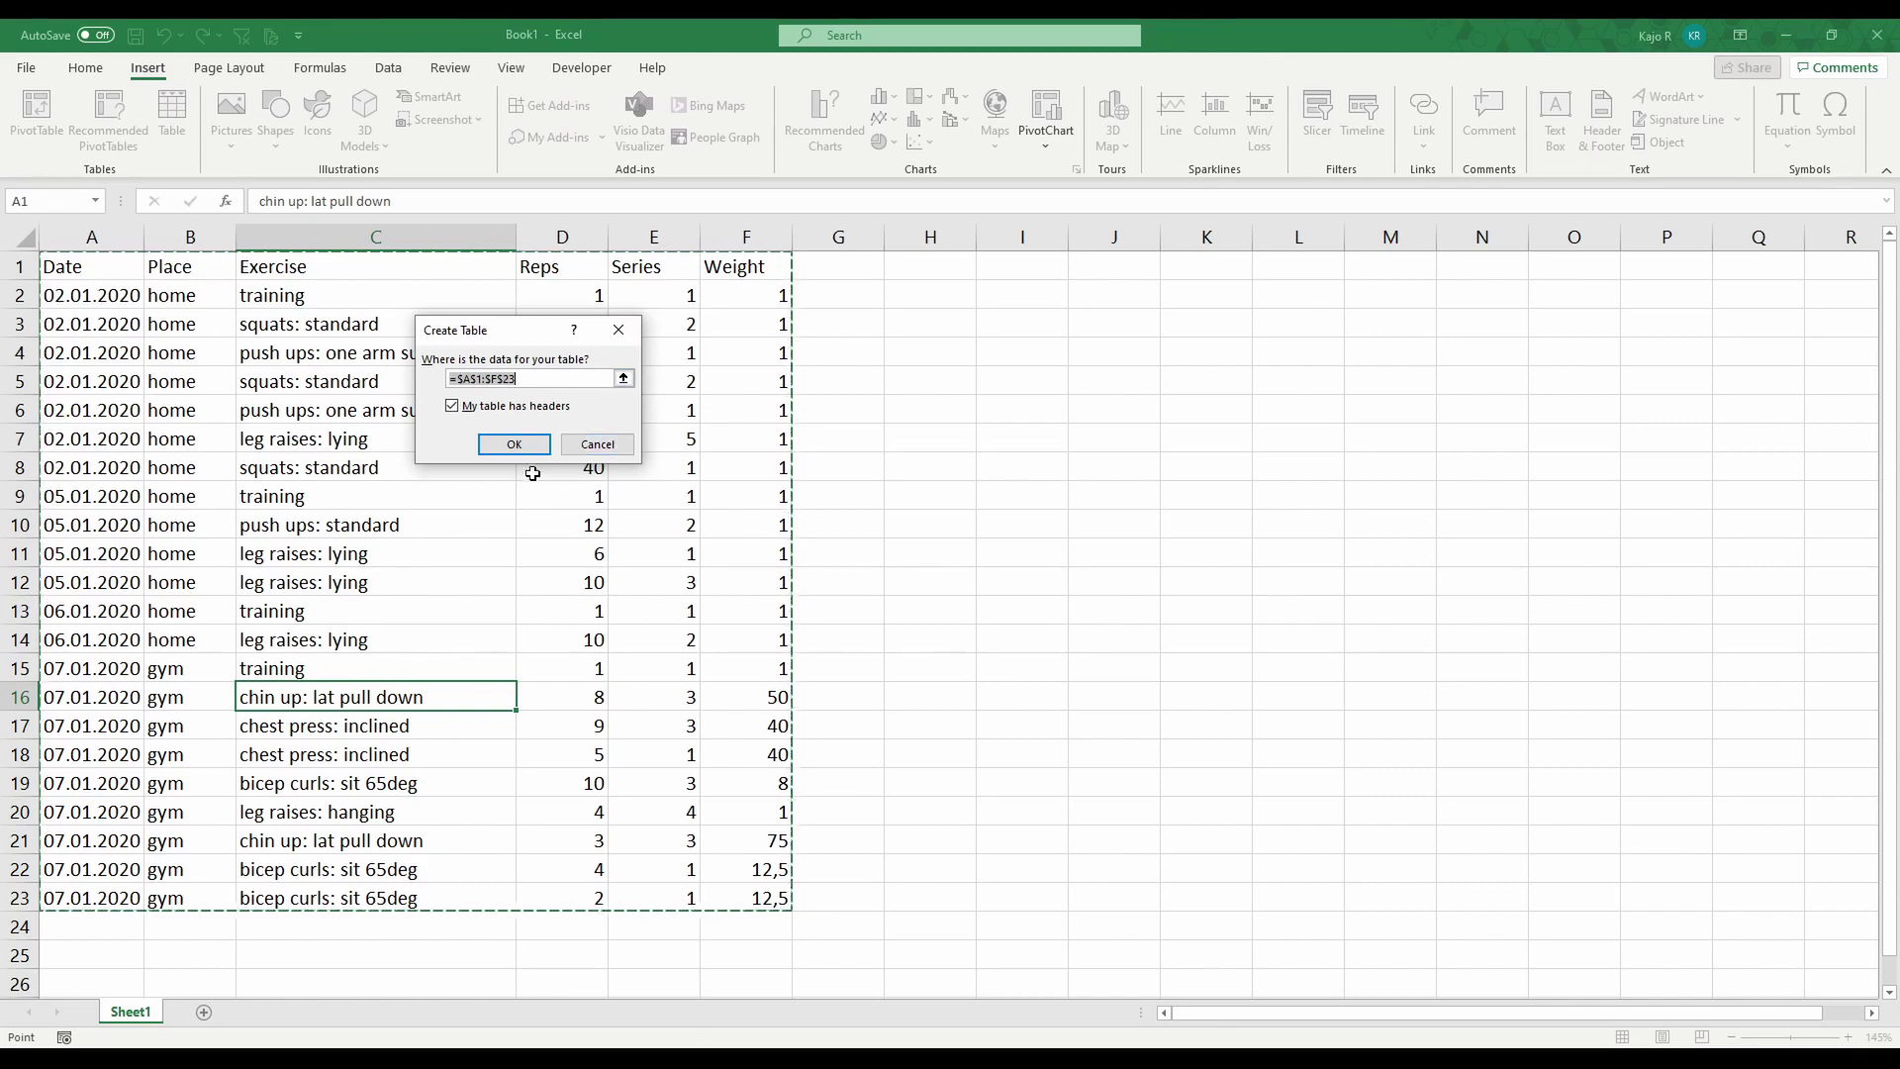
pyautogui.click(514, 445)
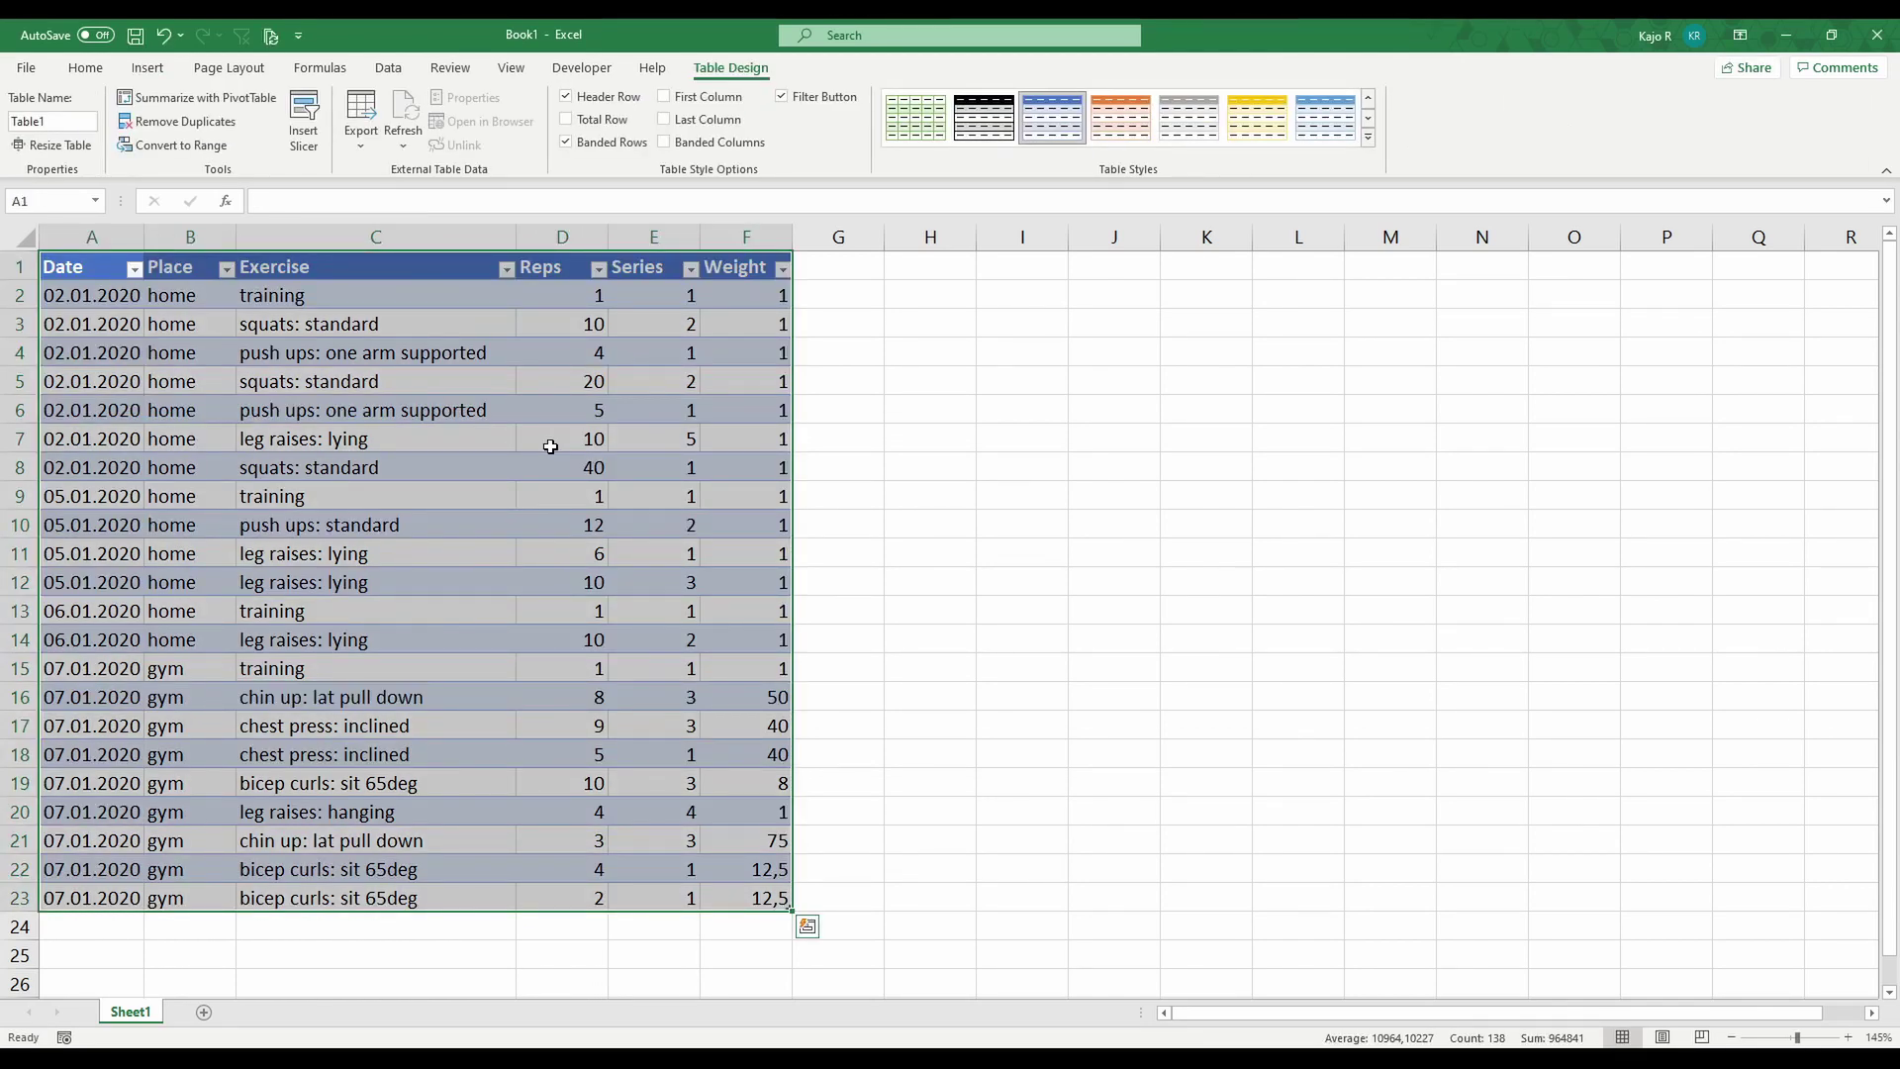
pyautogui.click(905, 457)
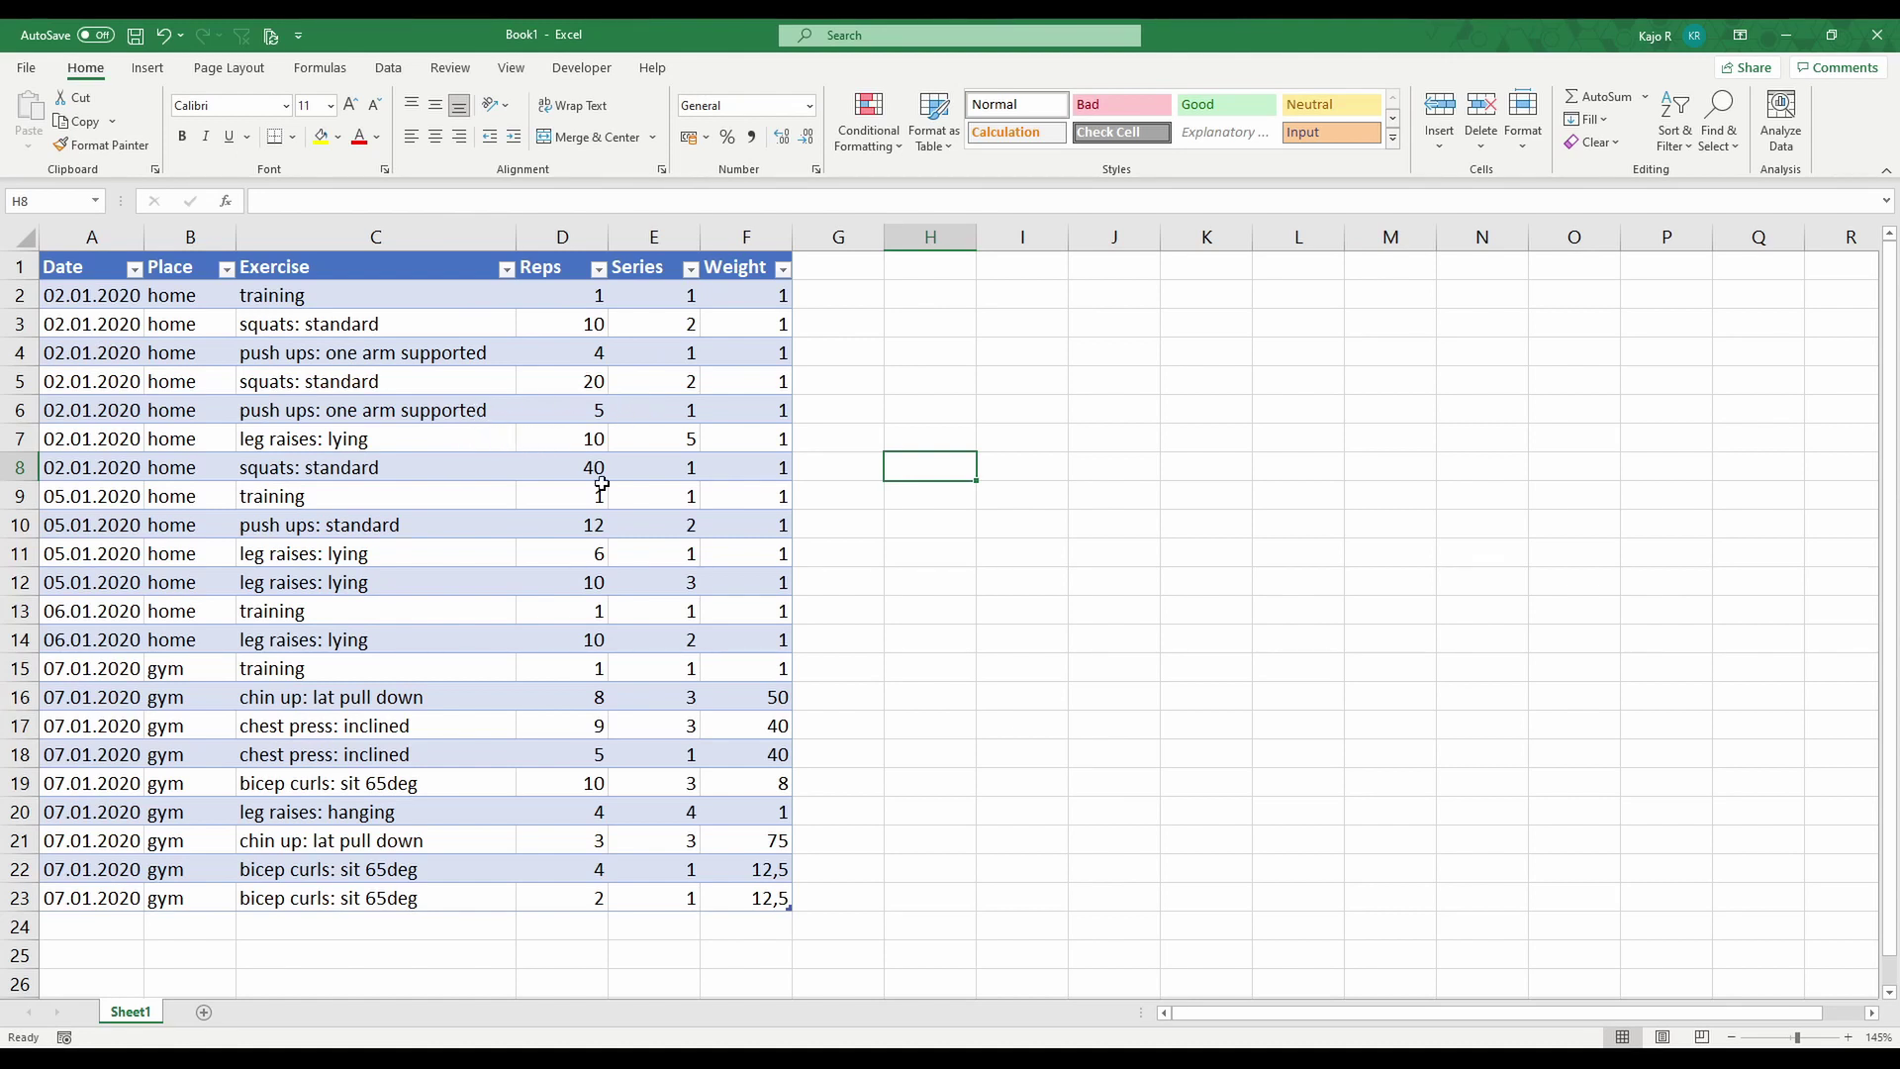
pyautogui.click(130, 933)
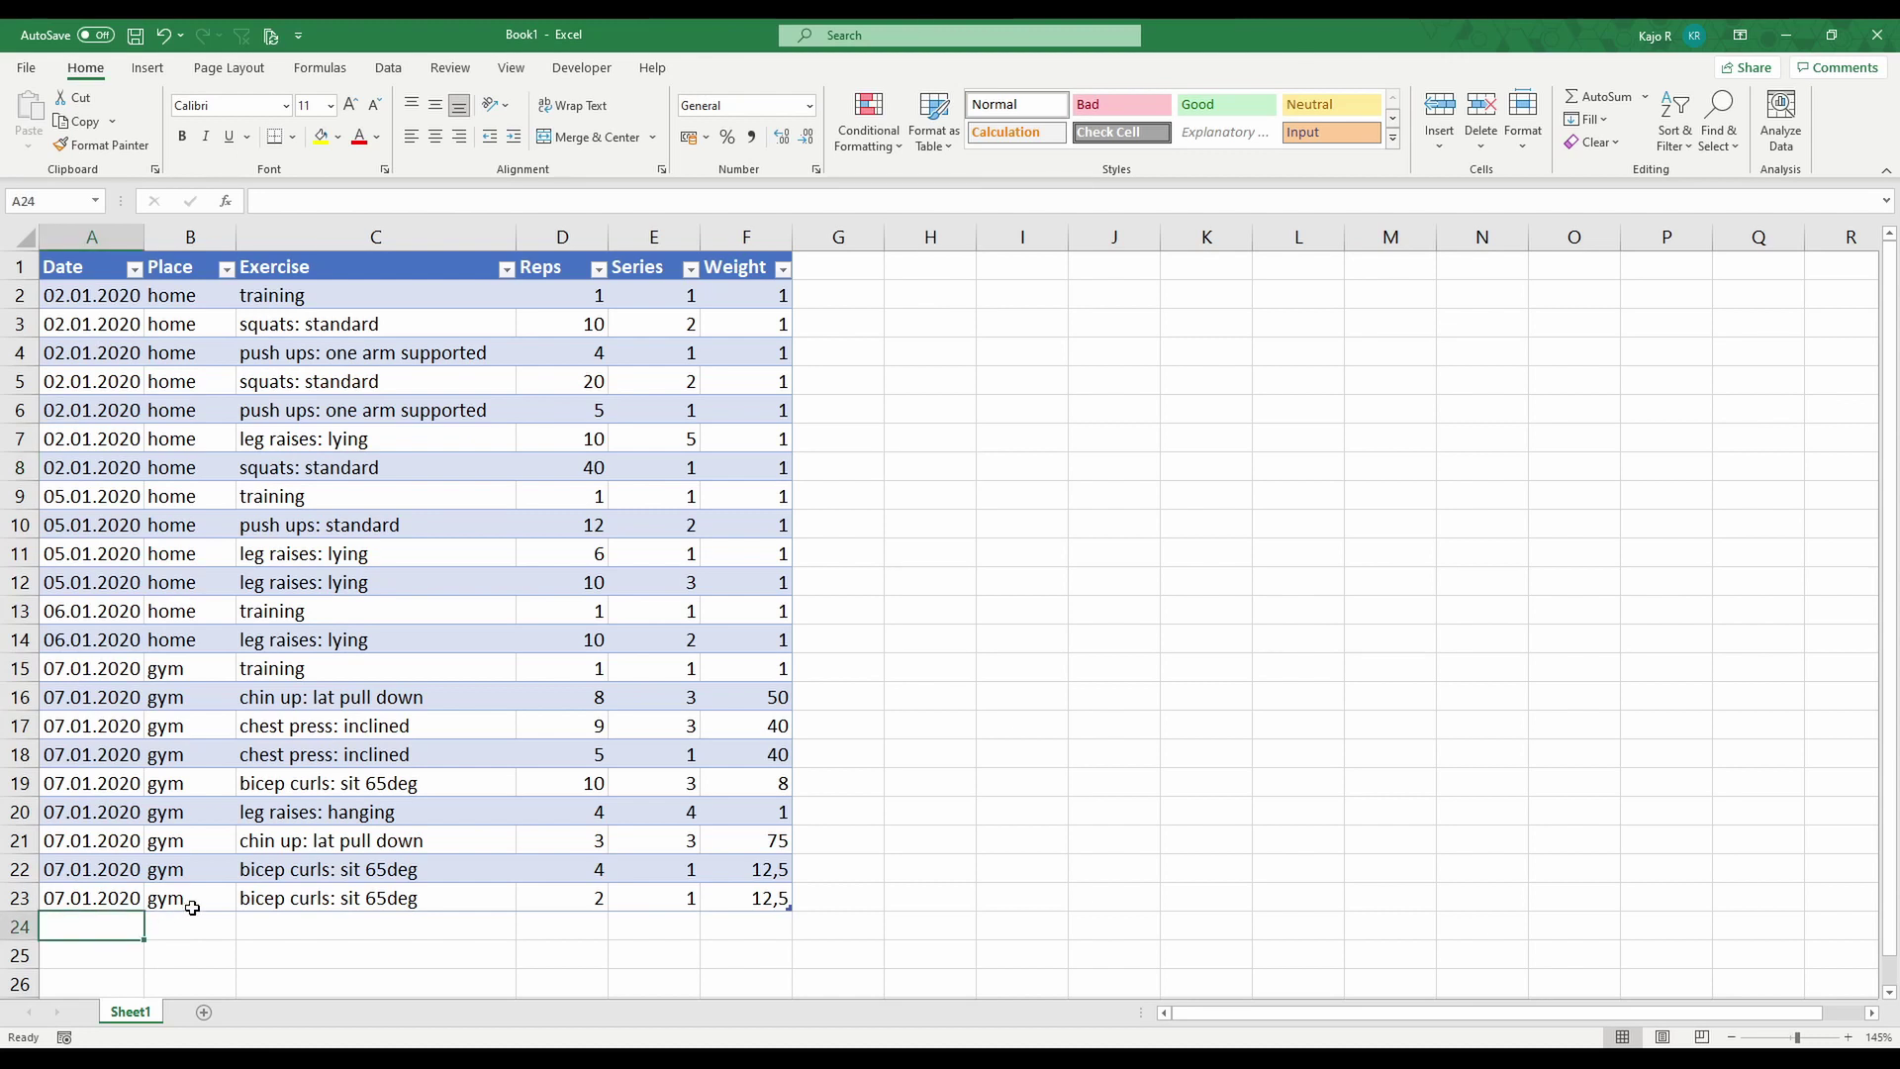
pyautogui.write('8/1/')
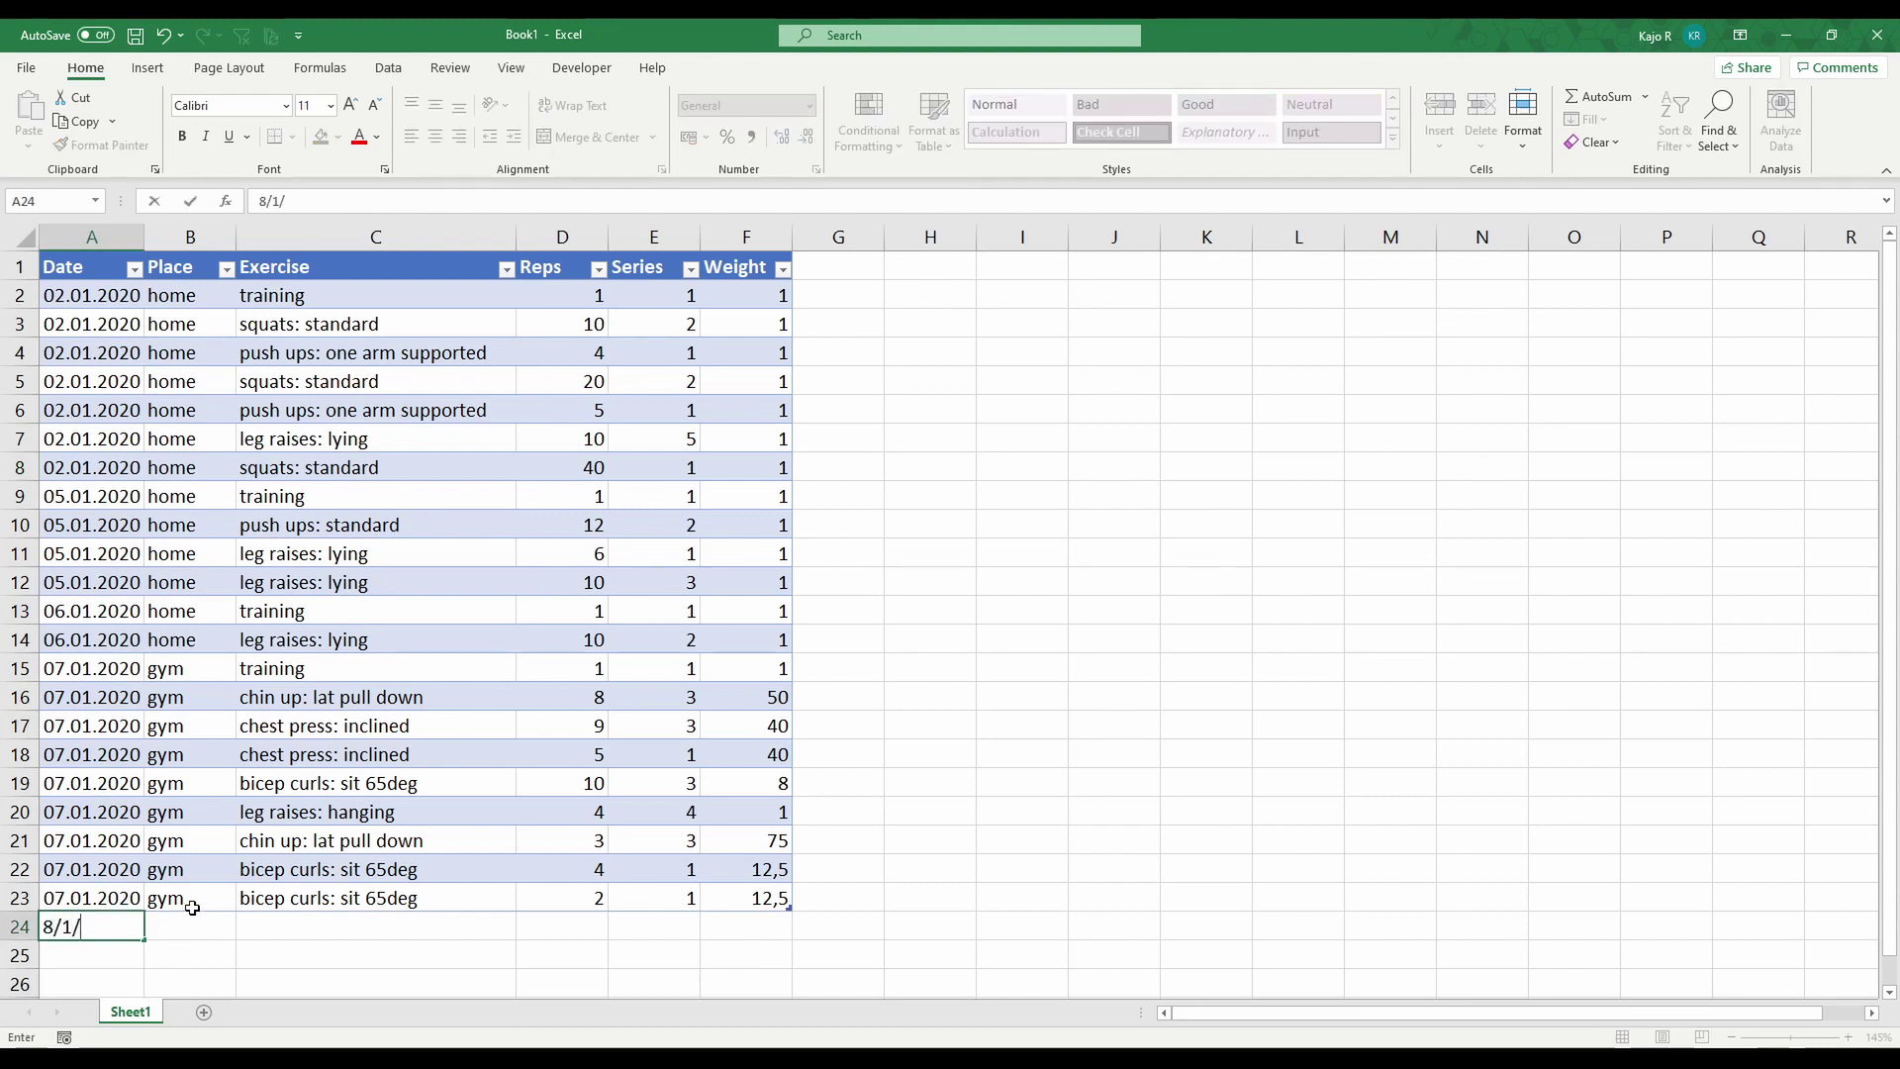
pyautogui.write('2020')
pyautogui.press('Tab')
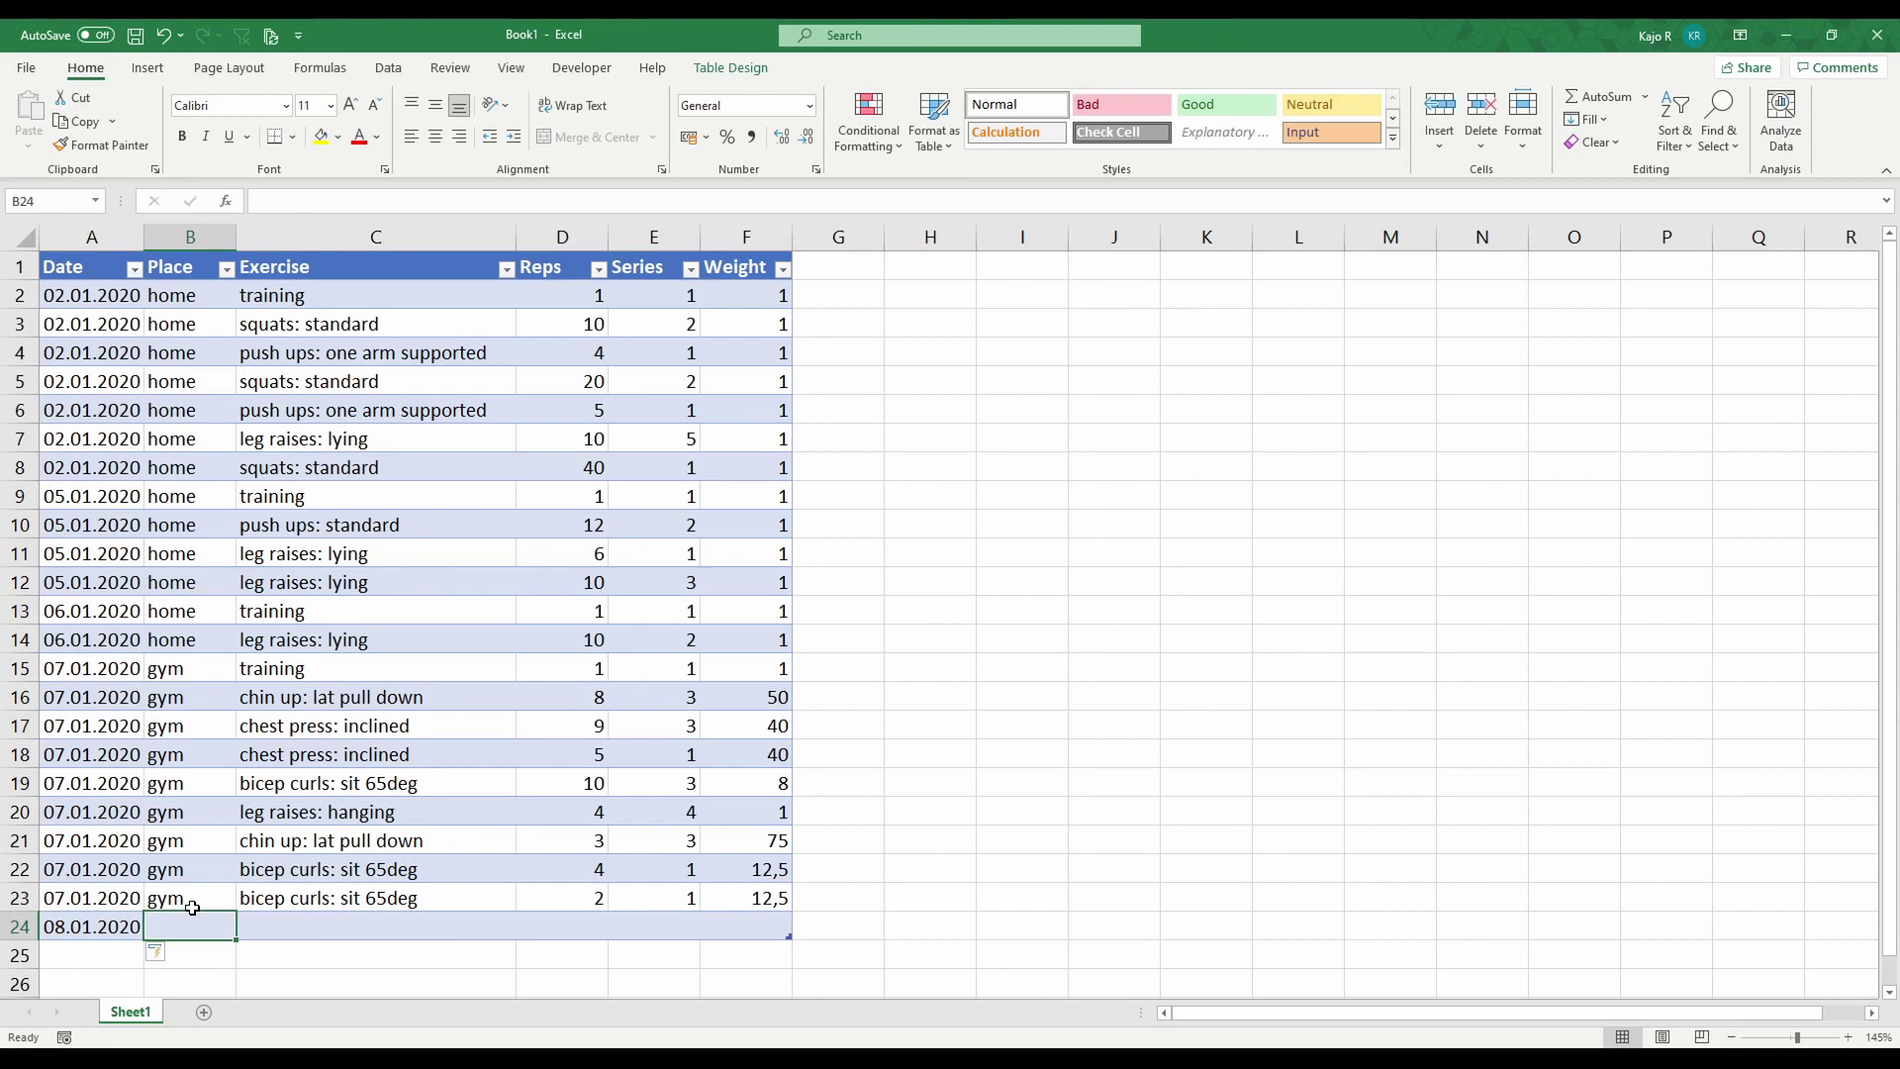
pyautogui.press('Return')
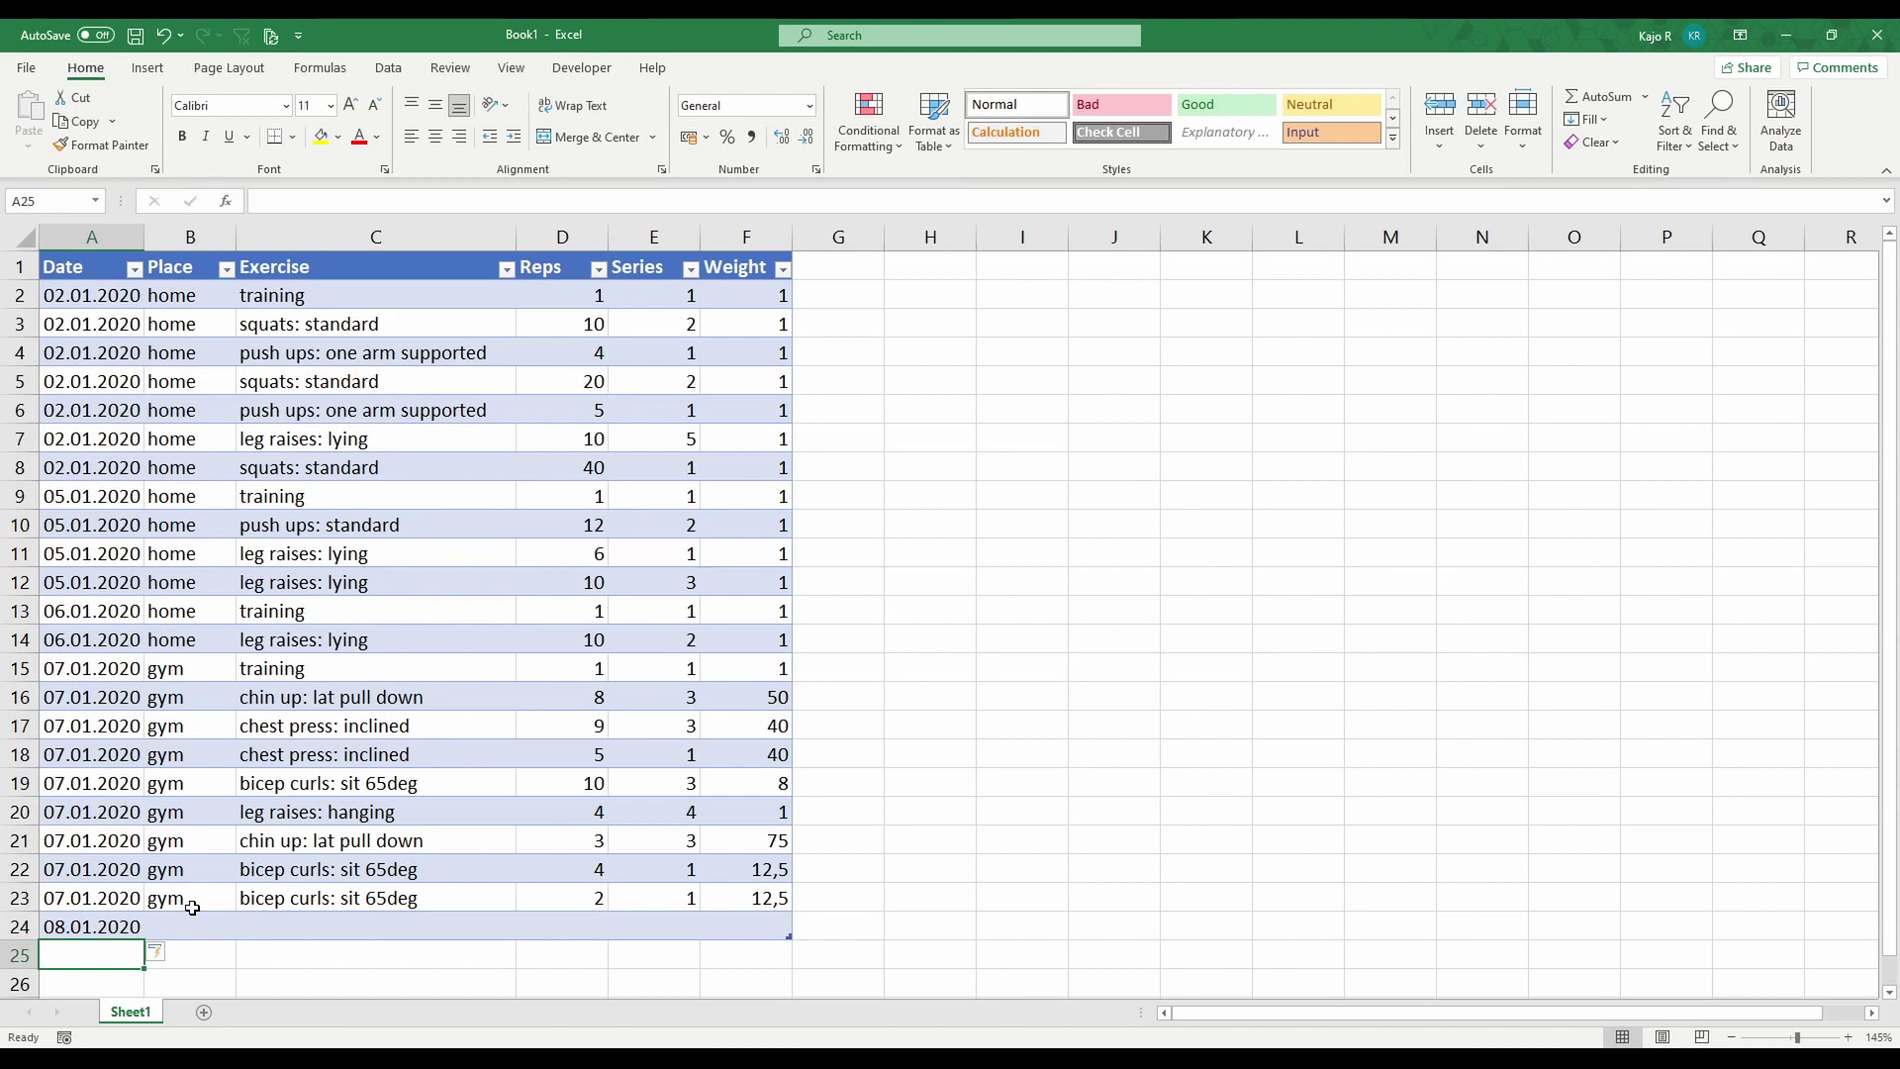
pyautogui.write('9/1/2020')
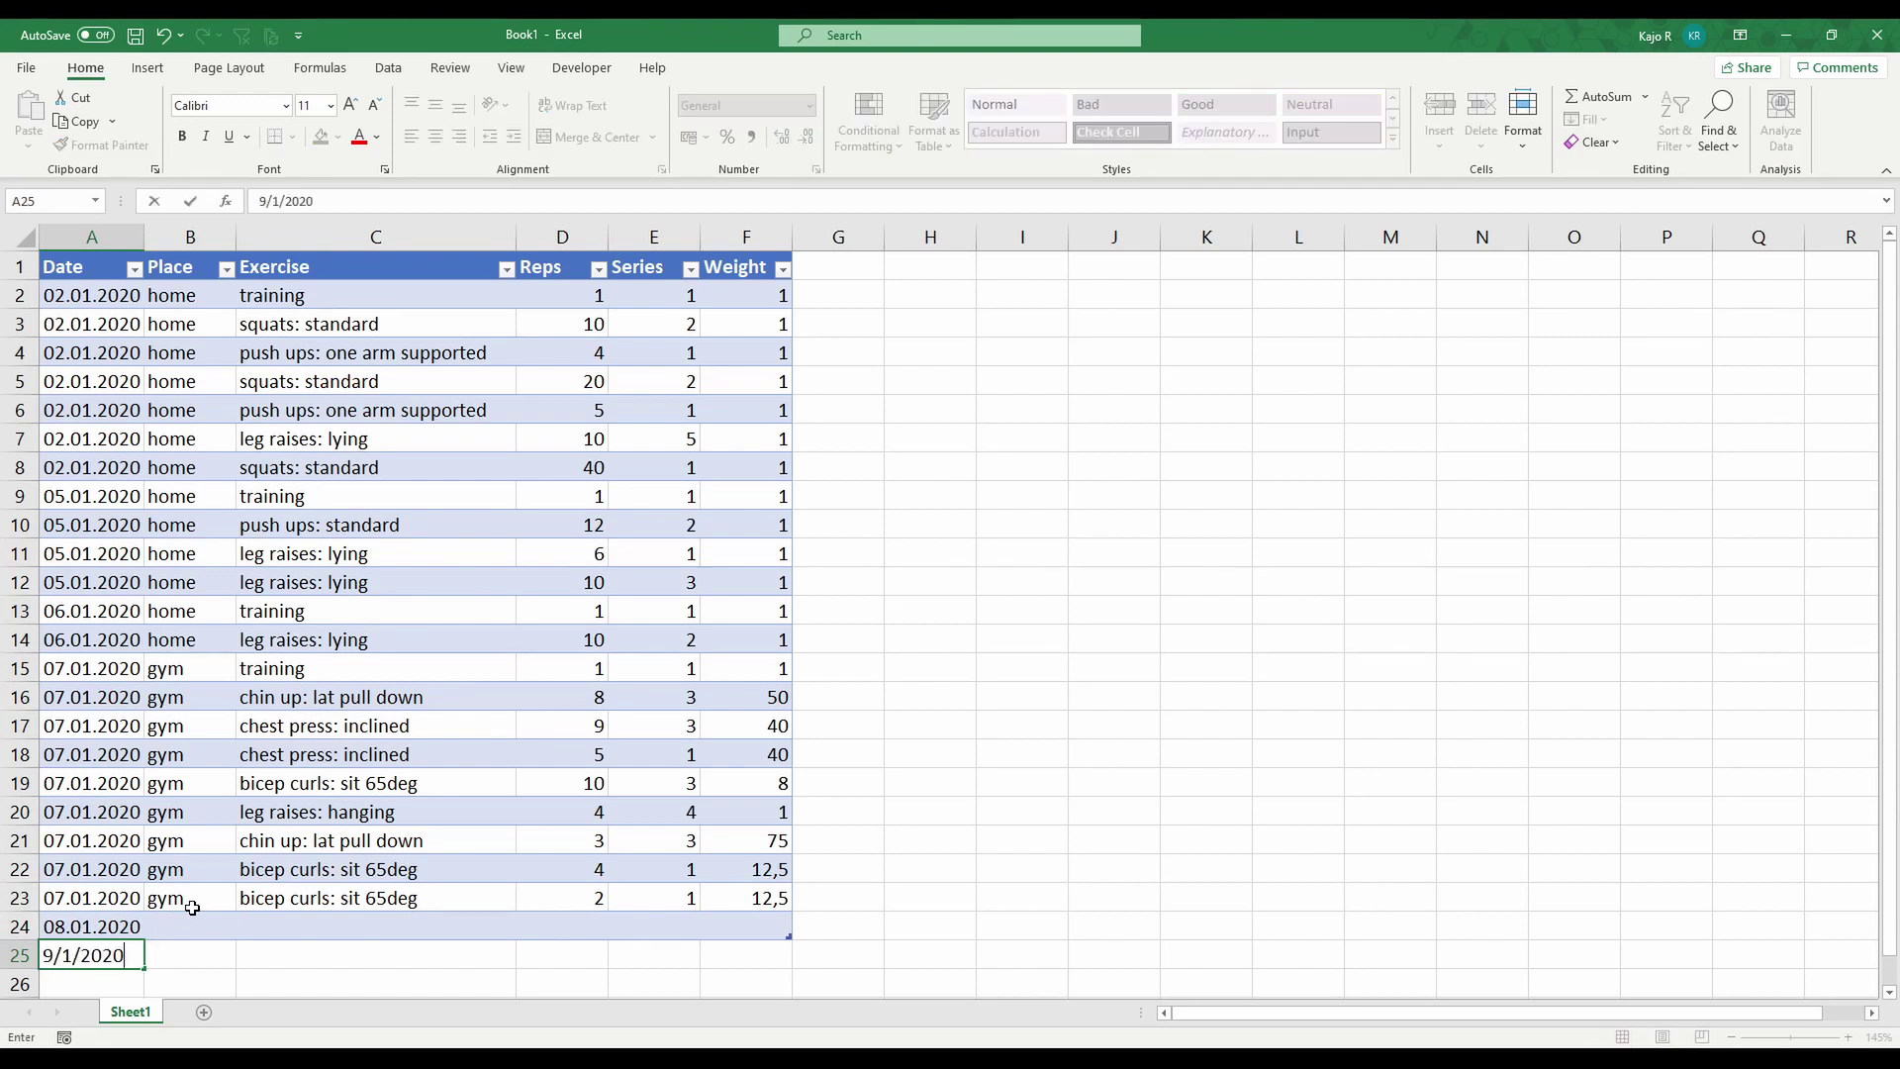
pyautogui.press('Return')
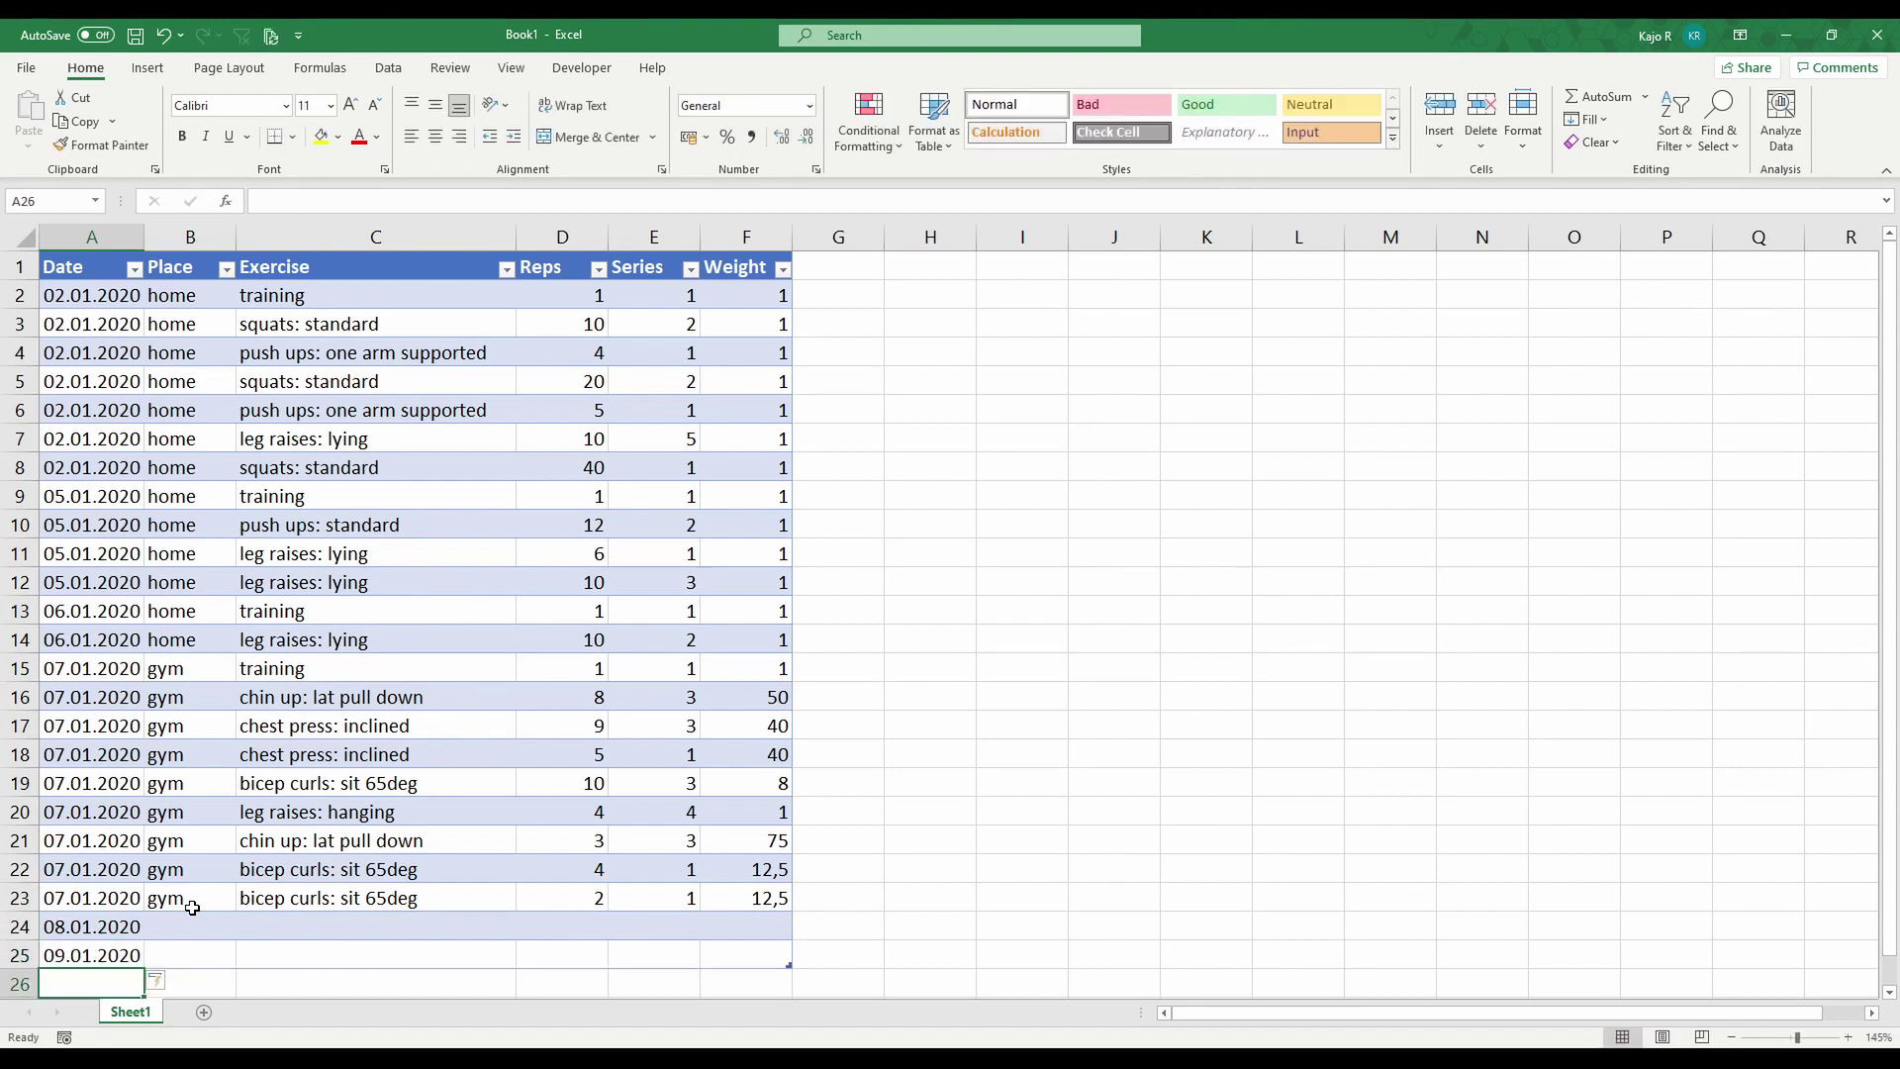
pyautogui.moveTo(18, 928); pyautogui.dragTo(18, 964)
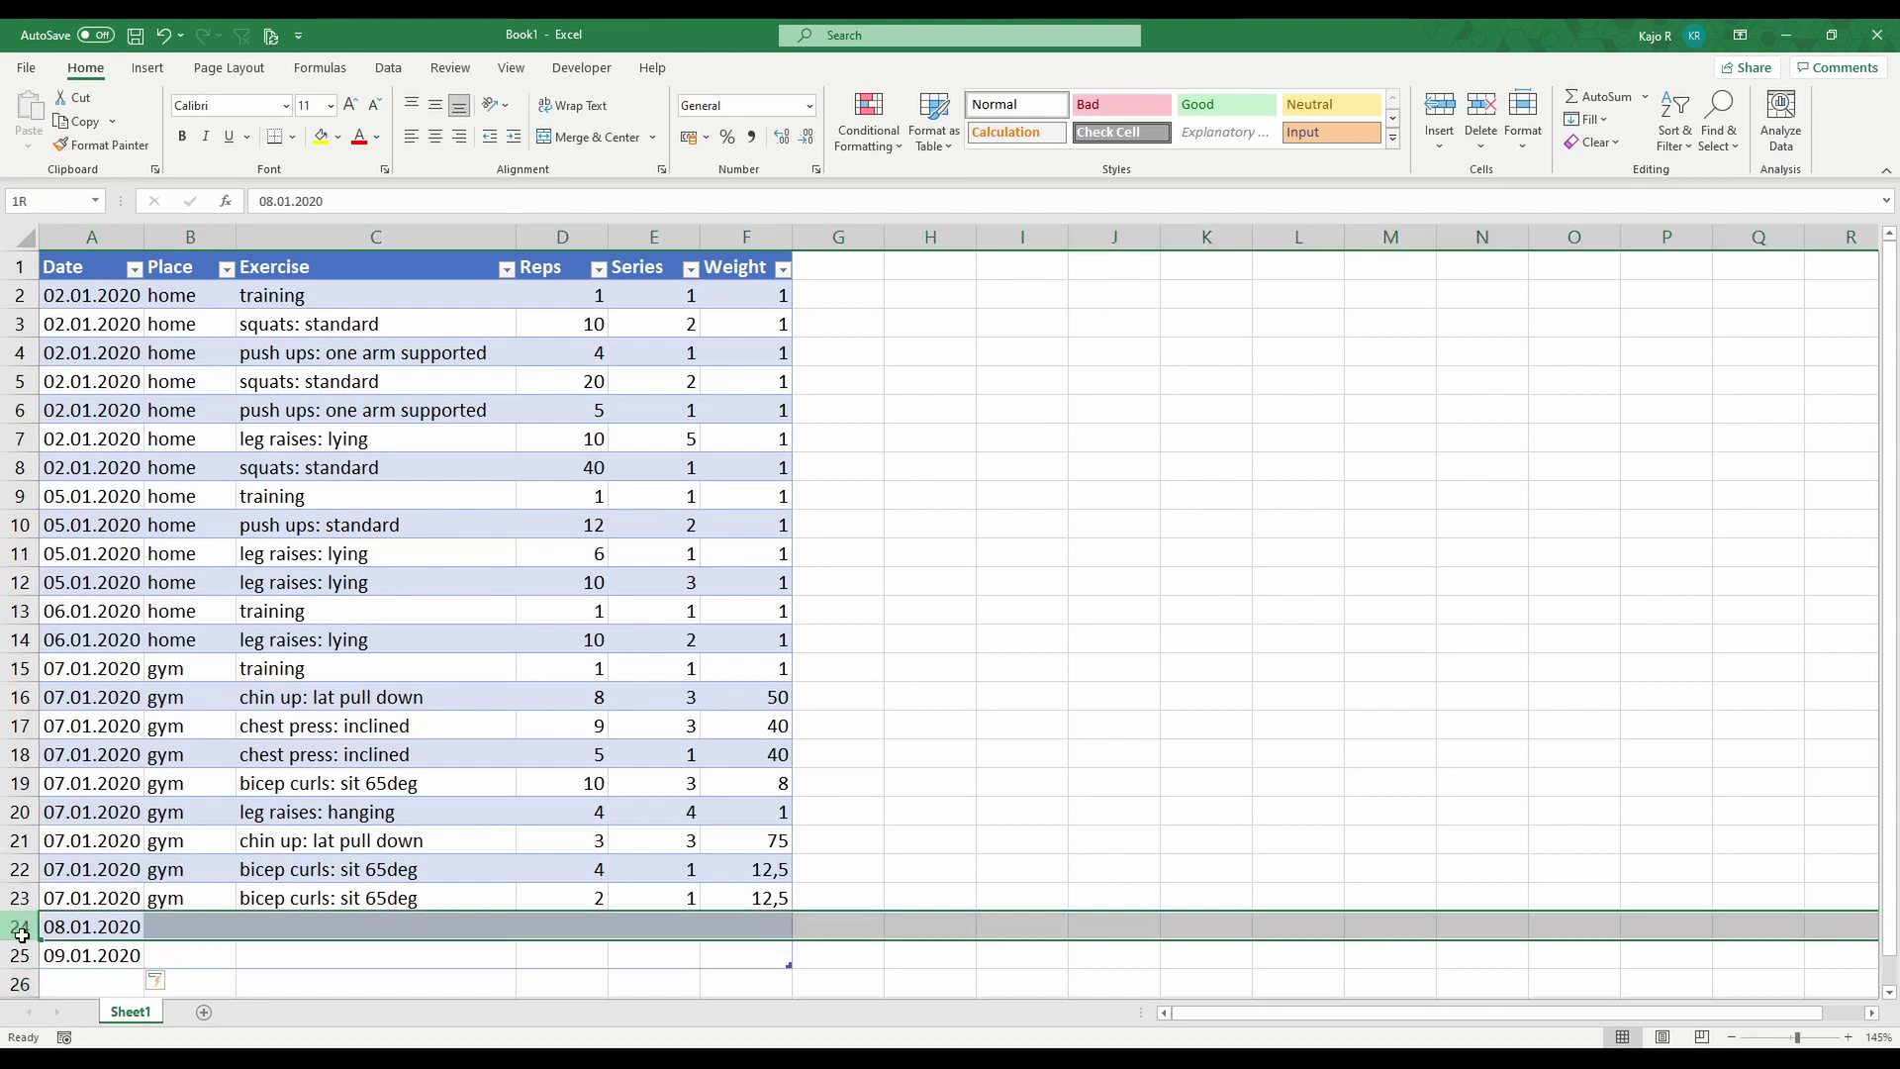
pyautogui.hotkey('ctrl', '-')
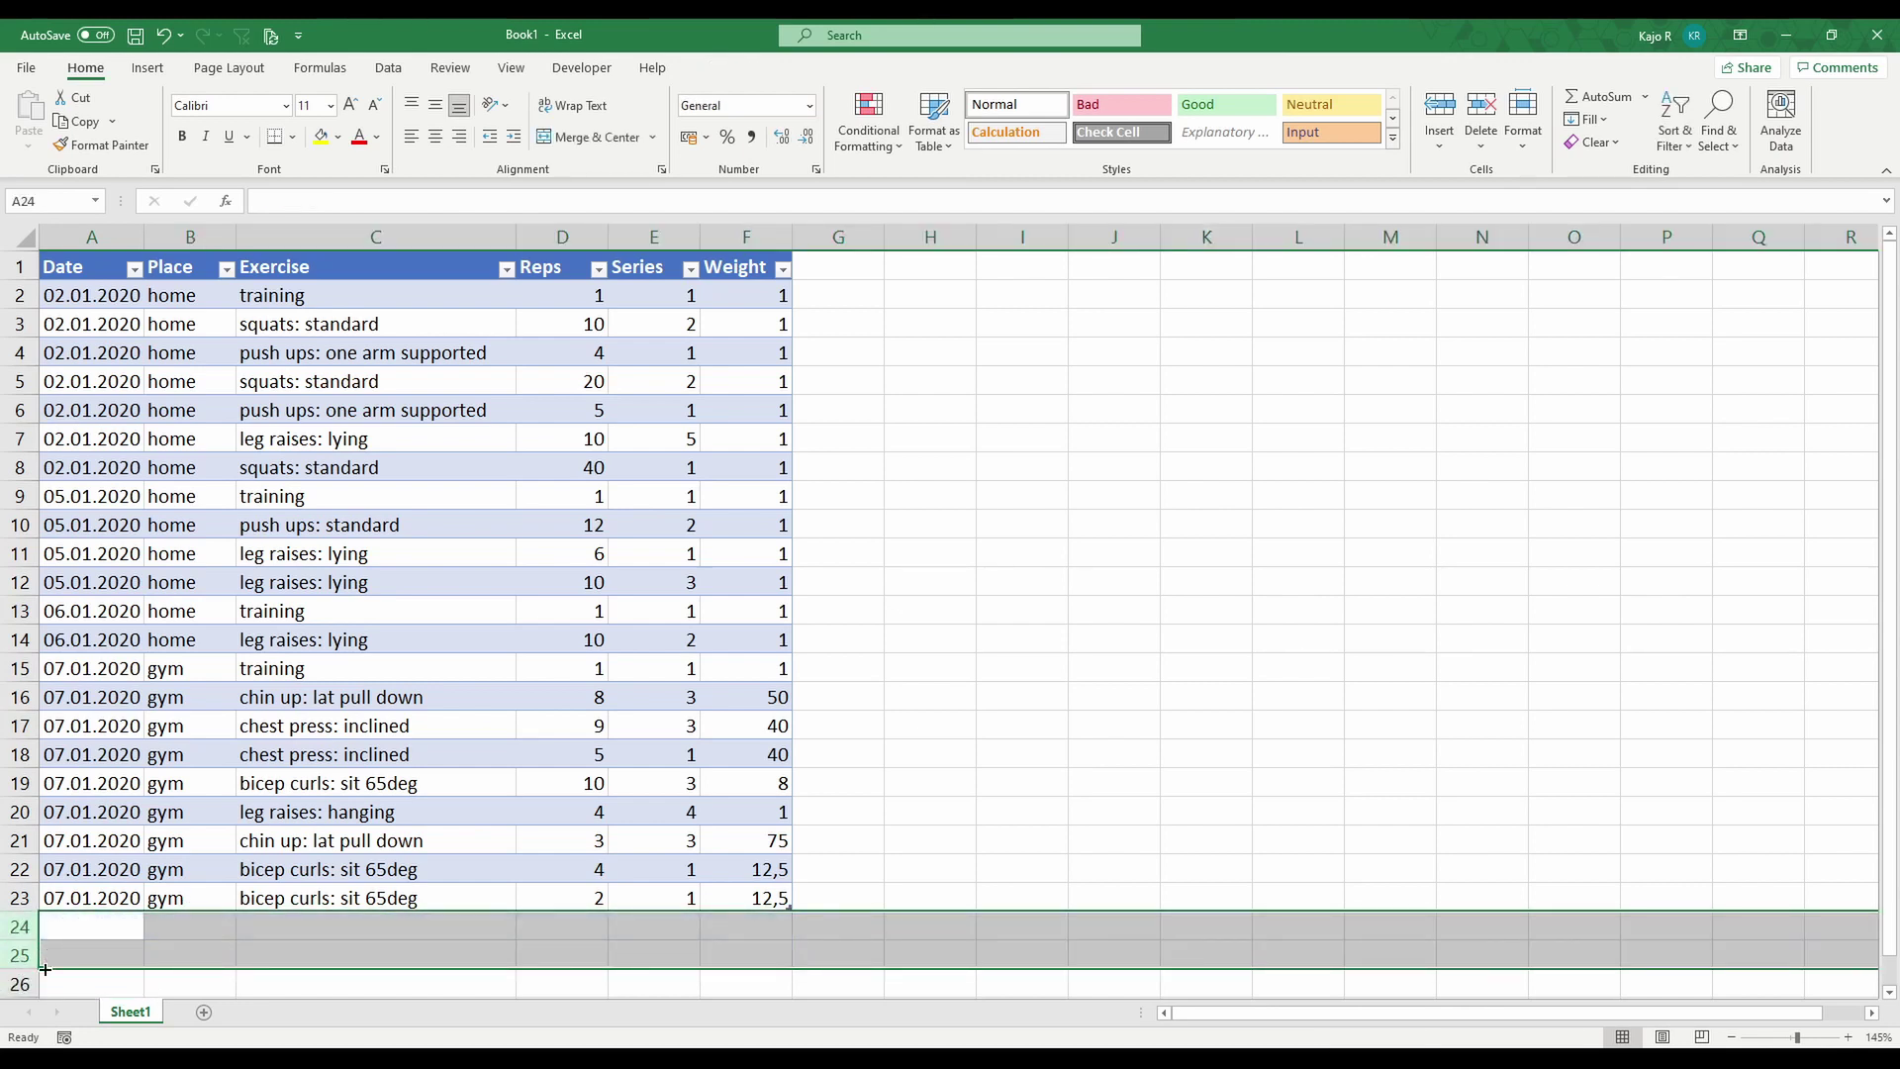
pyautogui.click(626, 635)
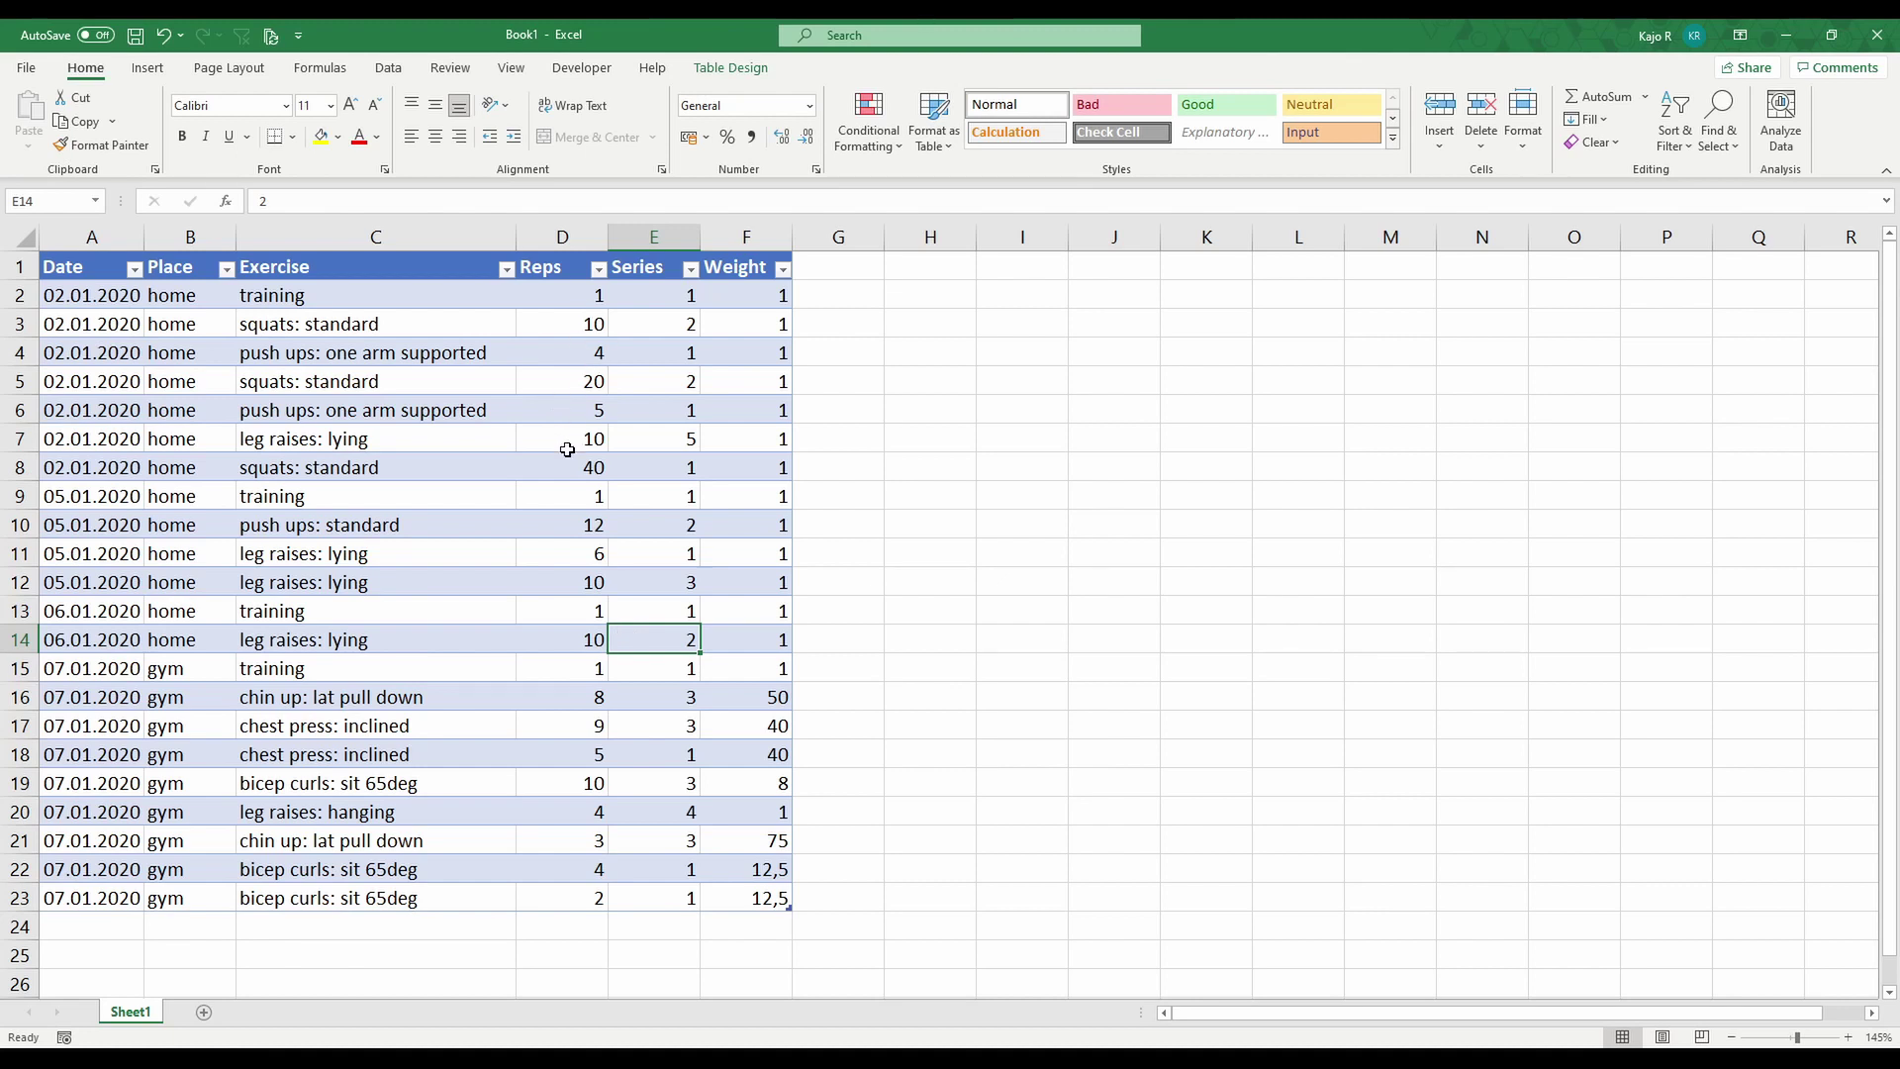
pyautogui.click(593, 327)
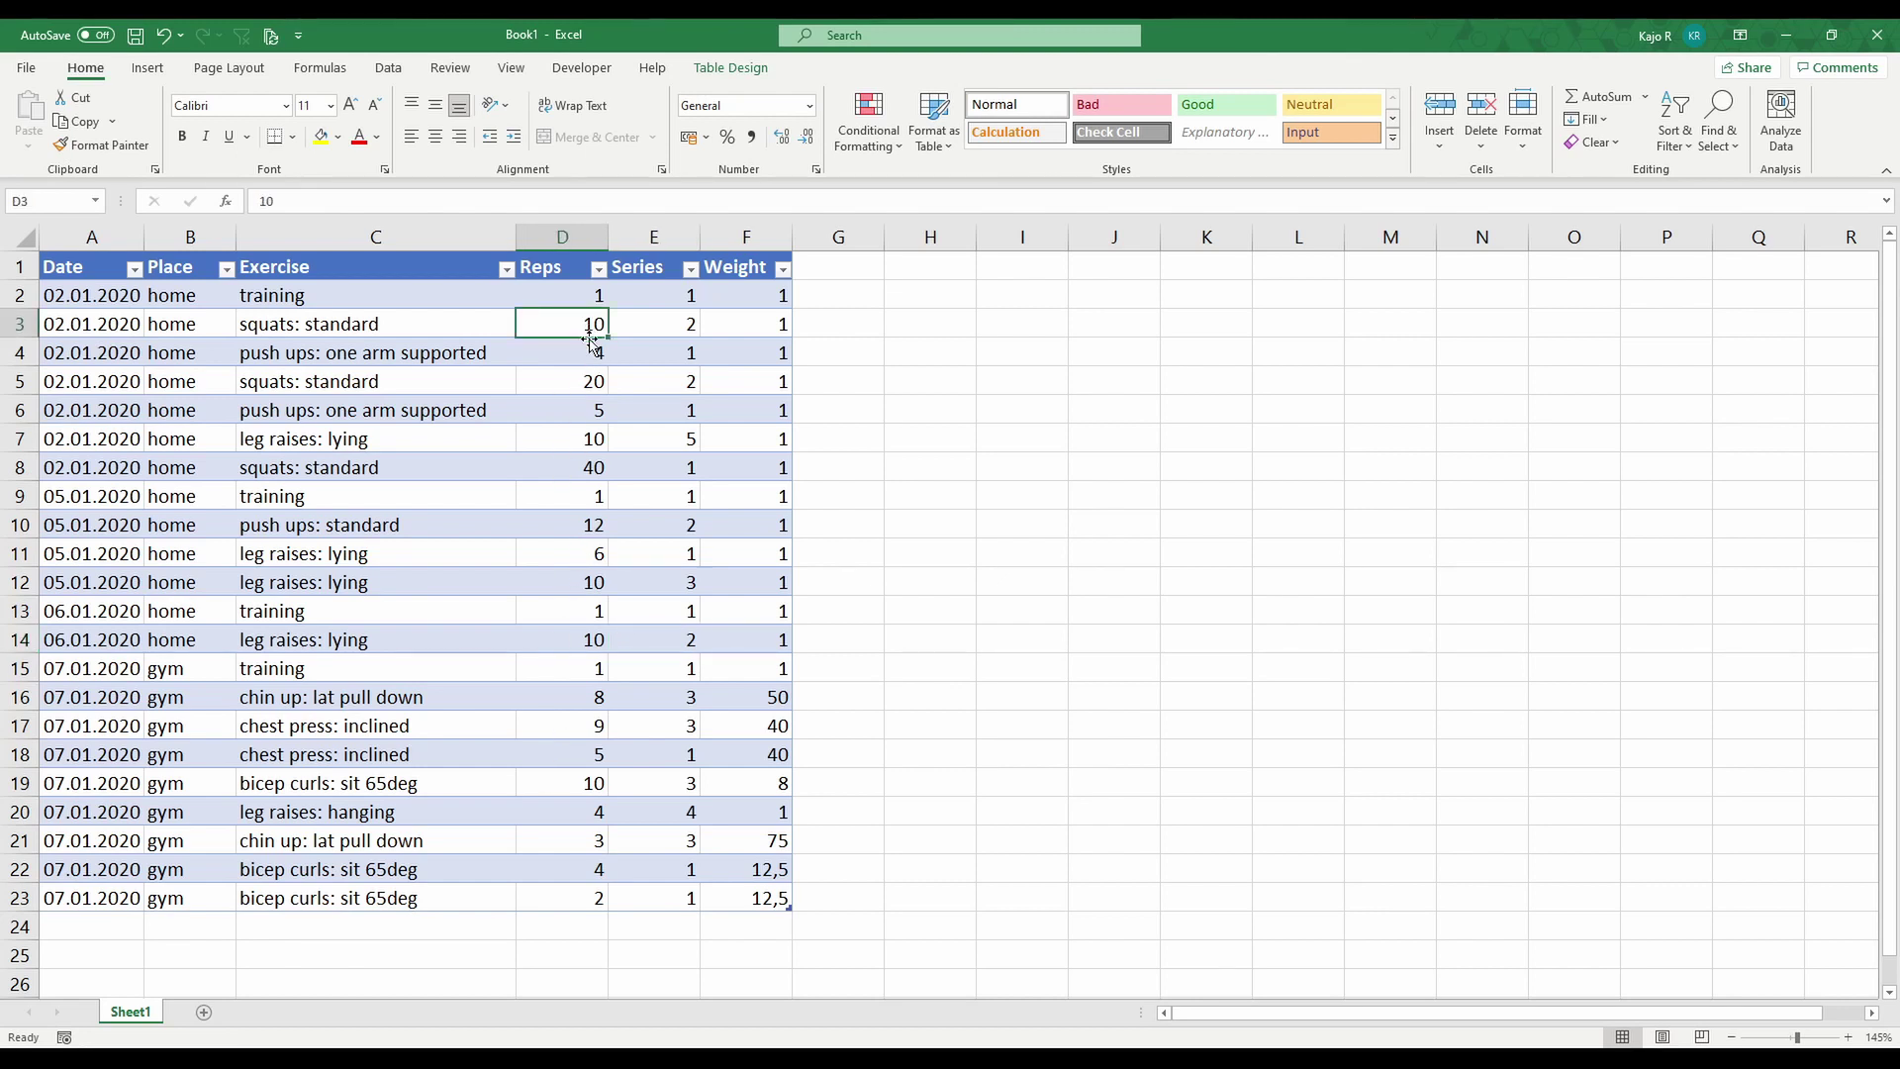
pyautogui.click(676, 328)
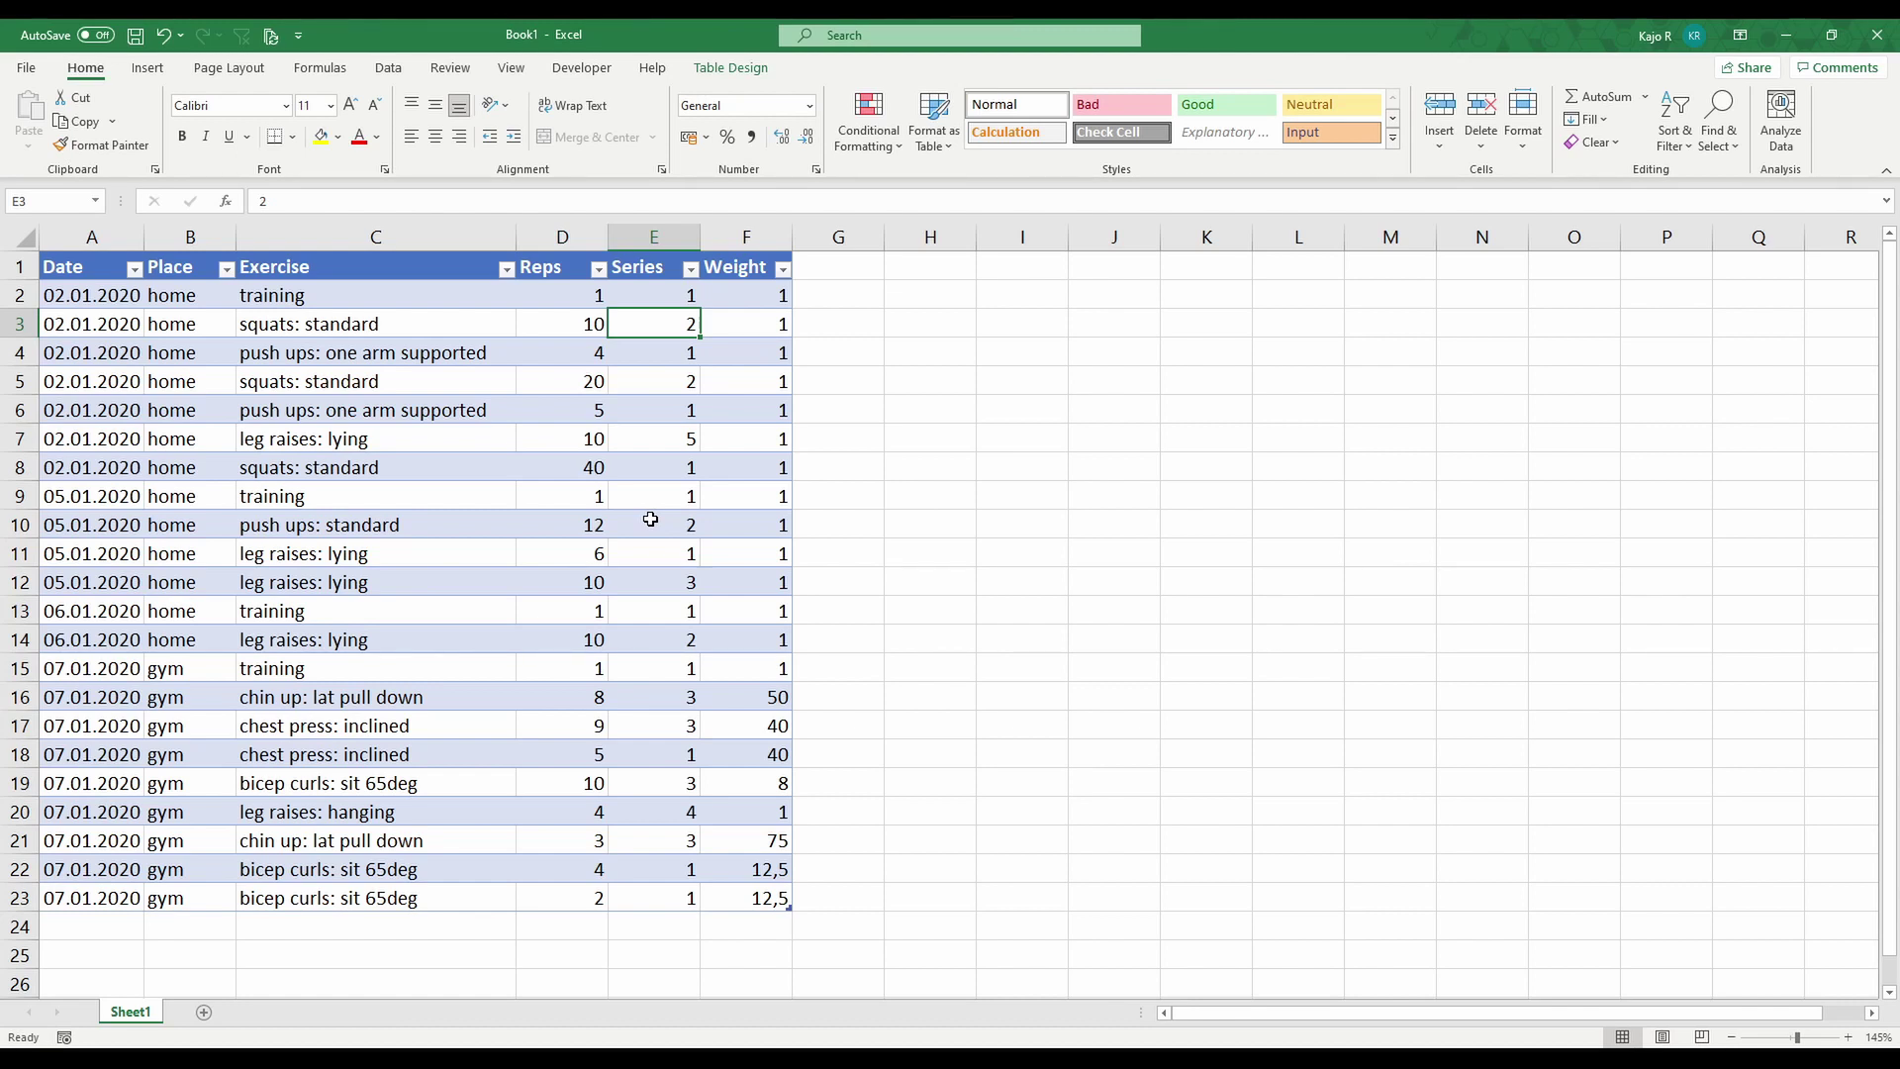
pyautogui.moveTo(580, 331); pyautogui.dragTo(742, 326)
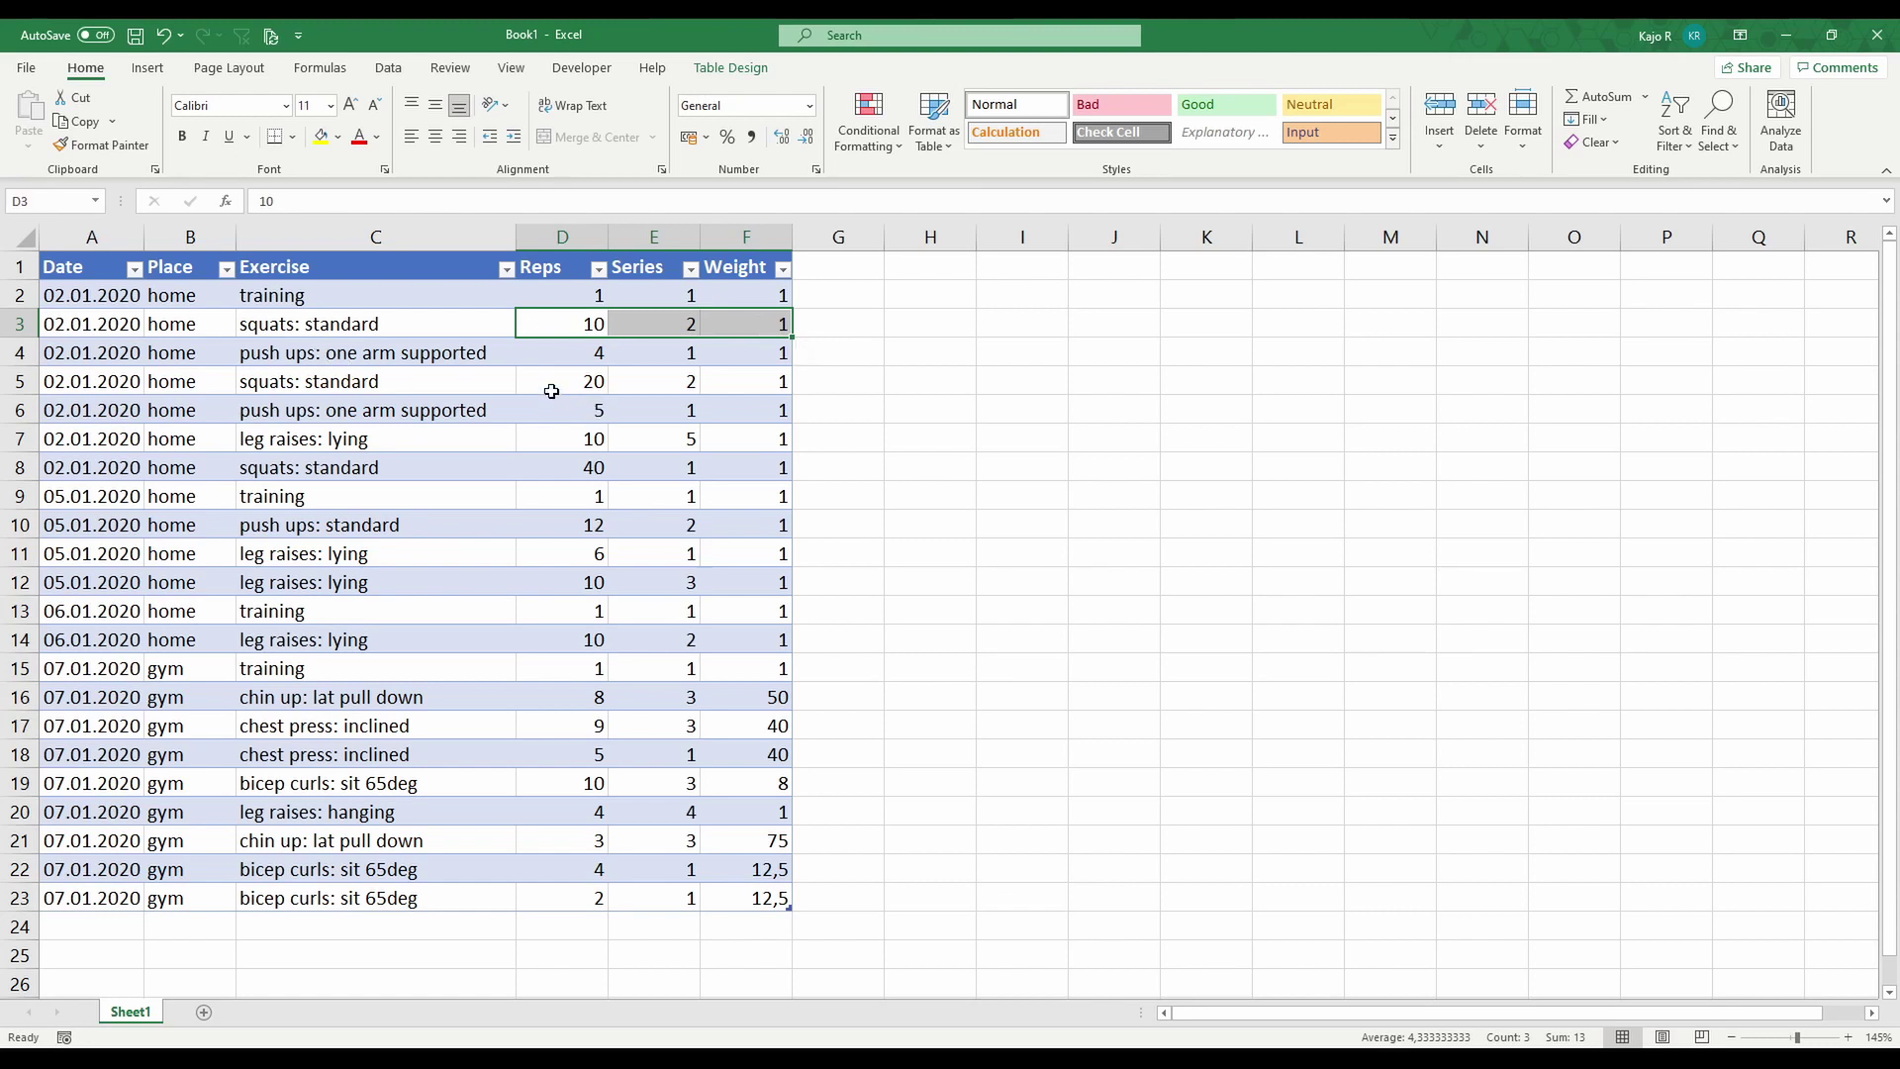
pyautogui.moveTo(551, 390); pyautogui.dragTo(757, 378)
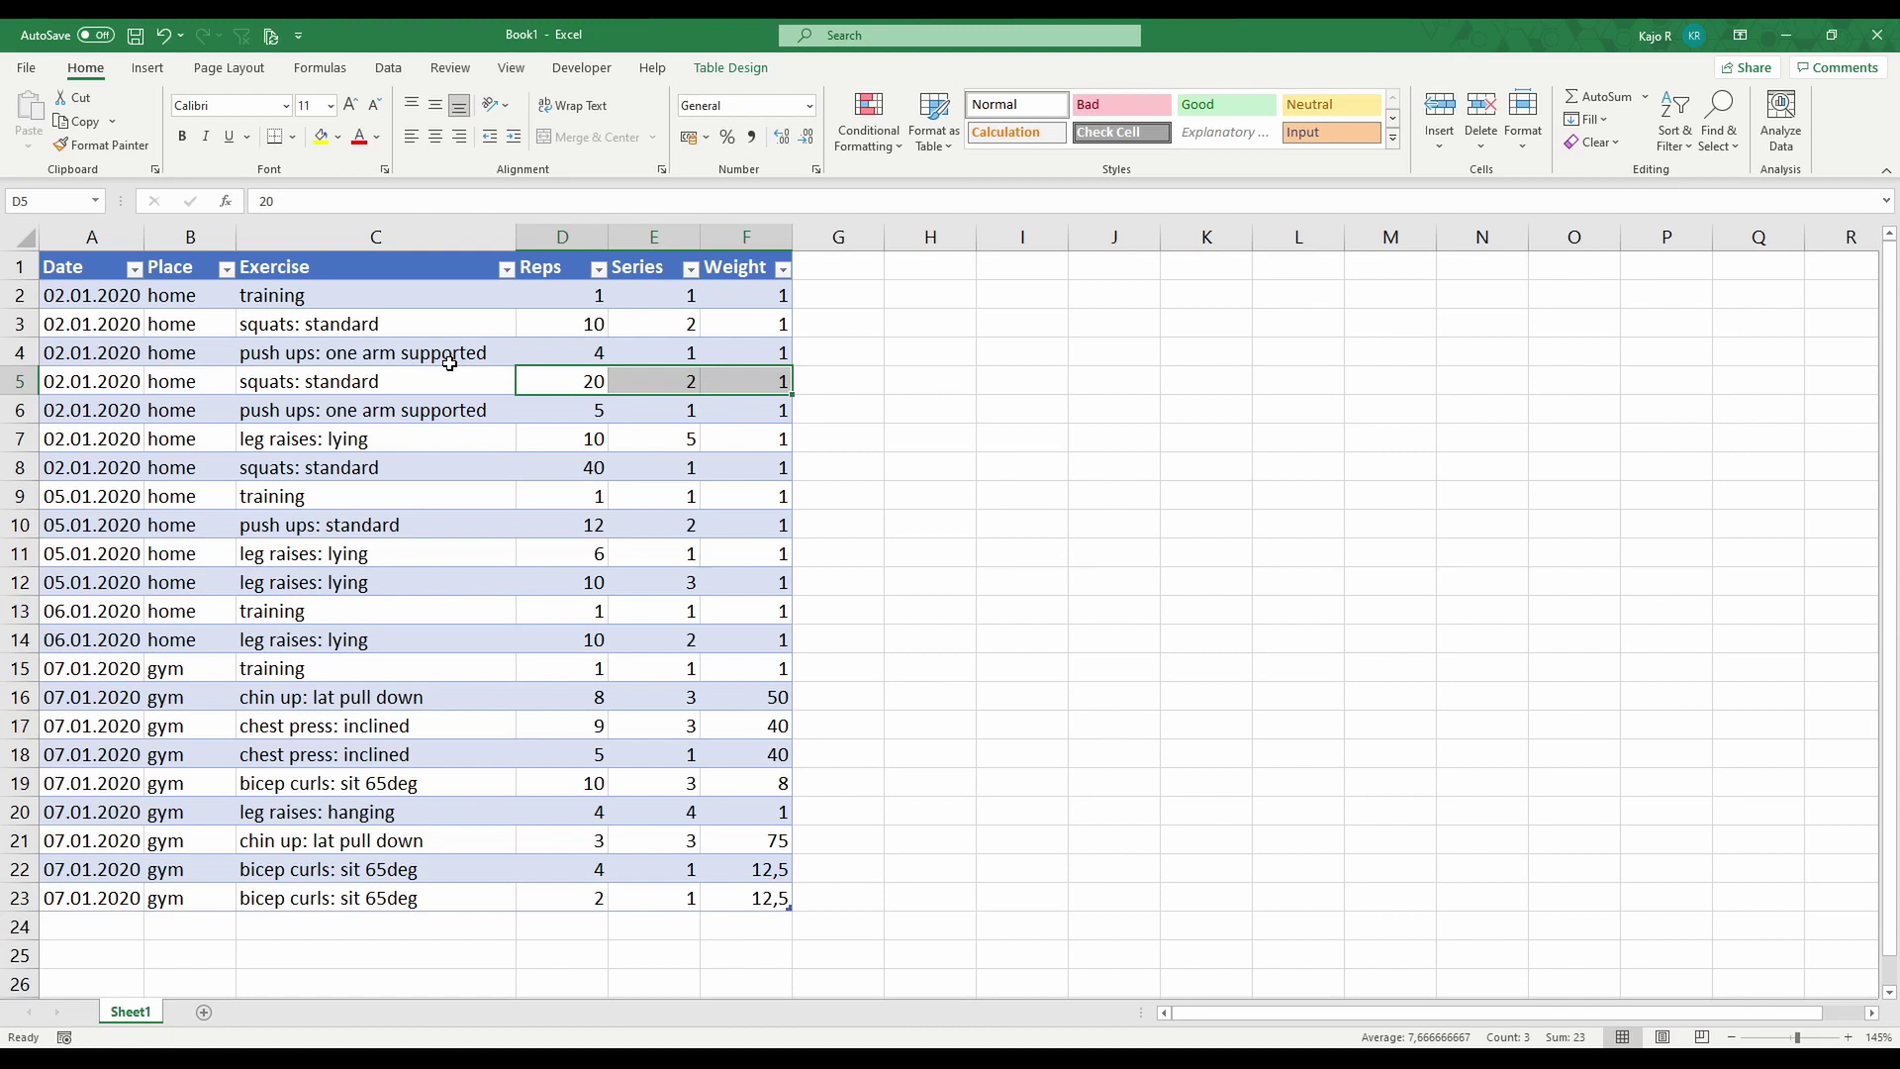
pyautogui.click(449, 364)
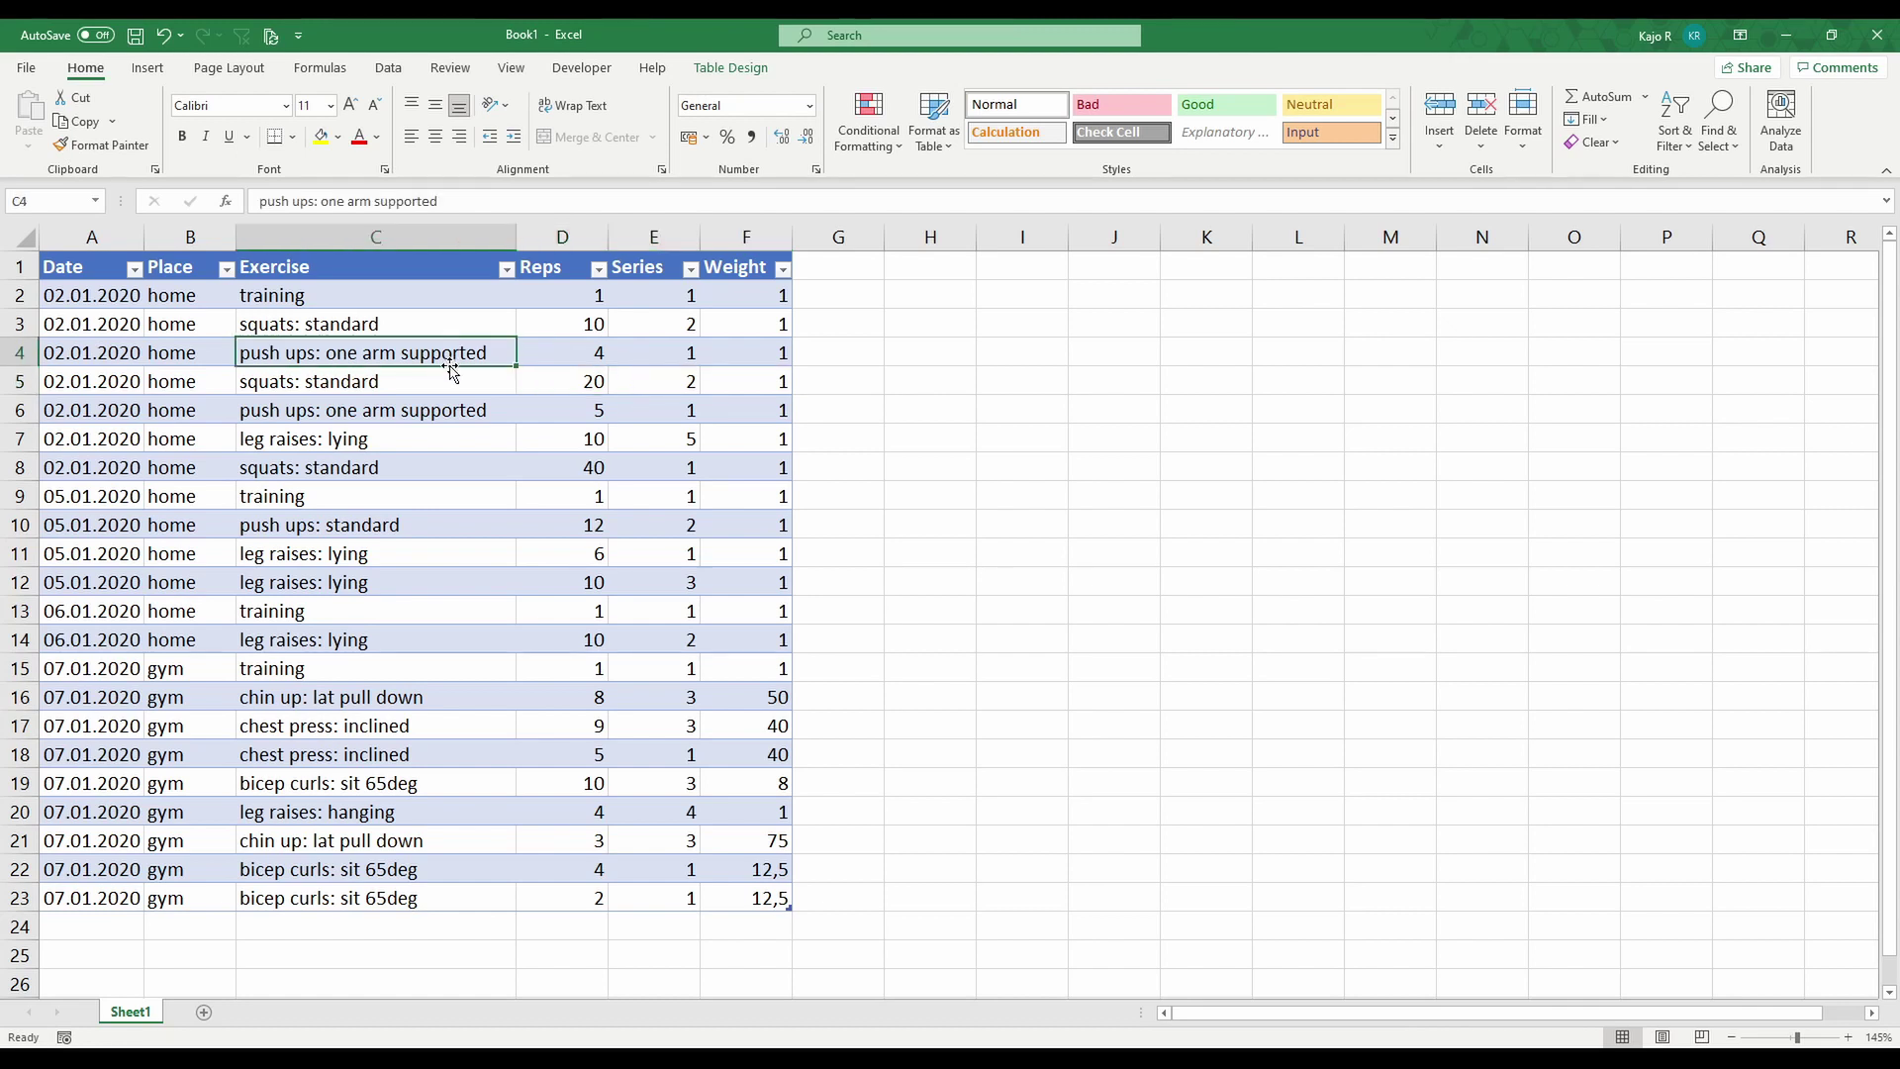
pyautogui.click(1174, 324)
pyautogui.write('fgfg')
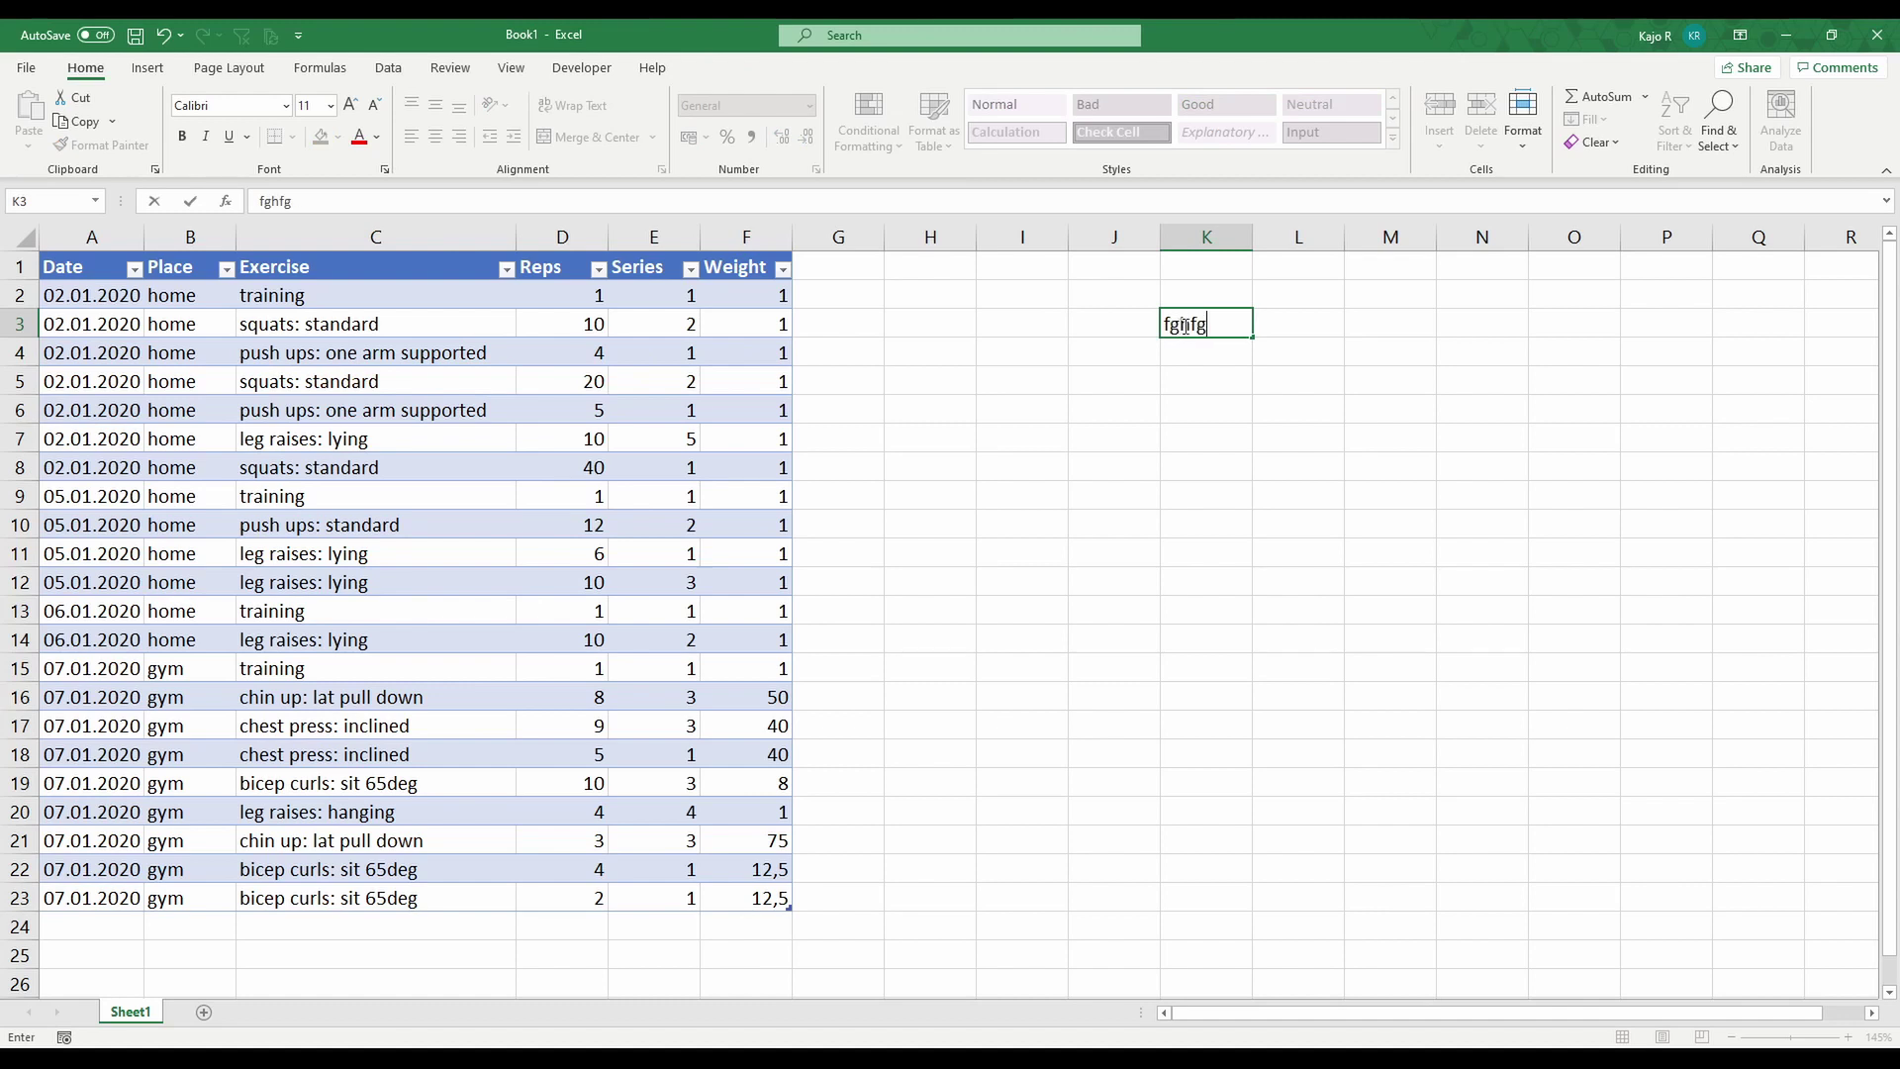
pyautogui.press('BackSpace')
pyautogui.press('BackSpace')
pyautogui.press('BackSpace')
pyautogui.press('BackSpace')
pyautogui.click(1049, 356)
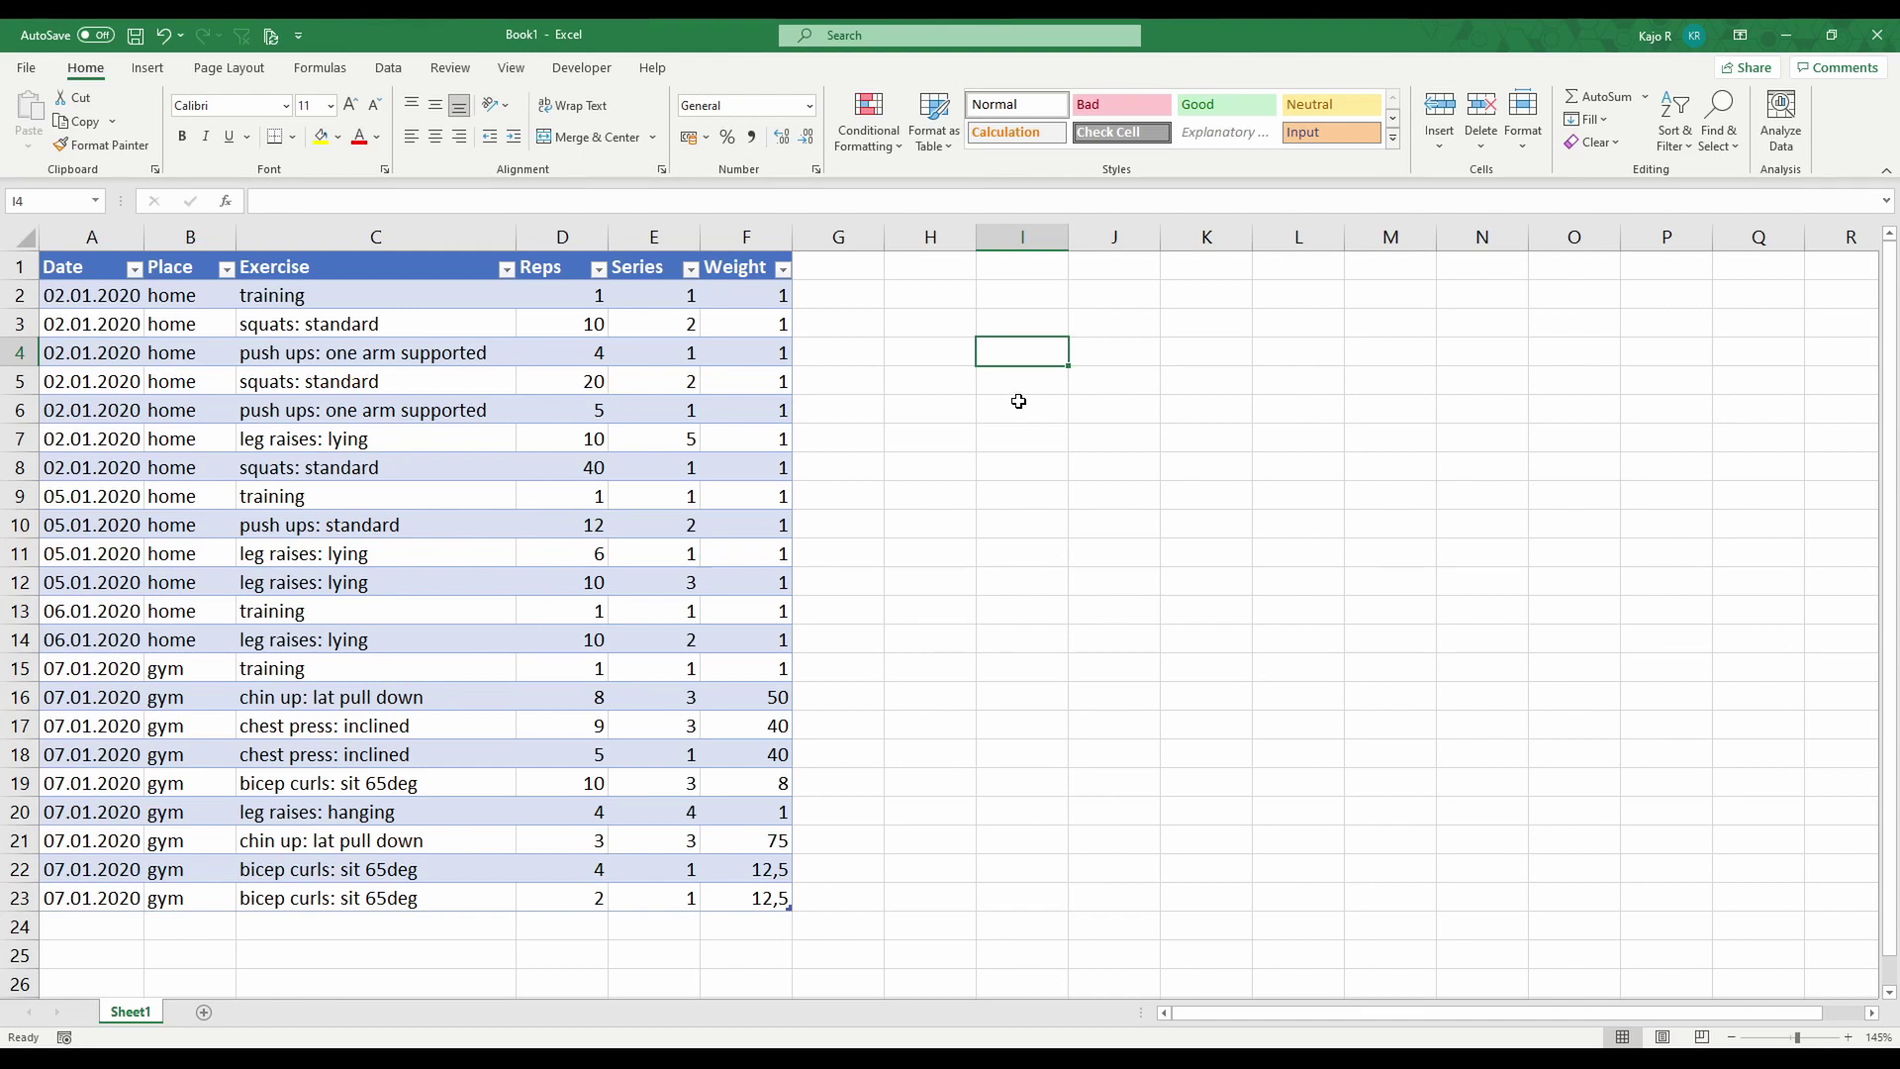
pyautogui.click(841, 265)
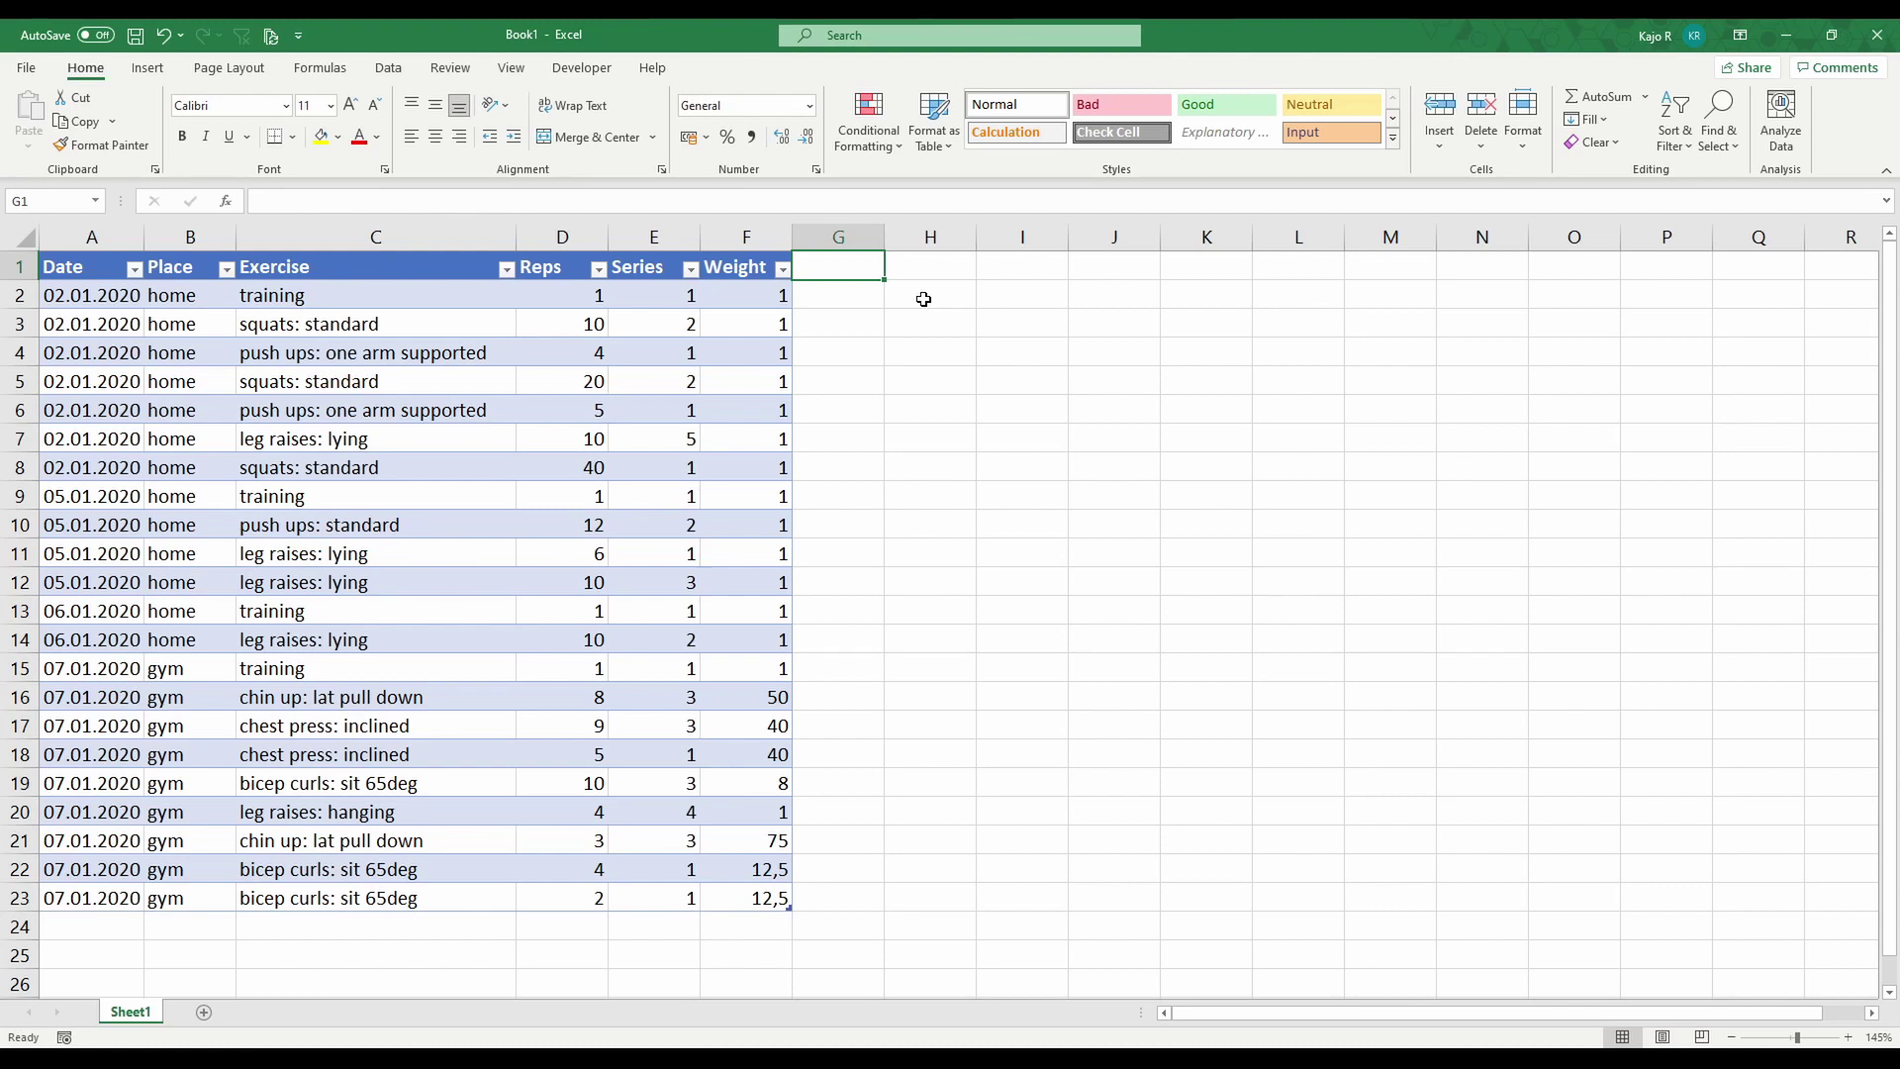
# - Add a twsr header in G1 and enter a trial value 1 in G2
pyautogui.write('tw')
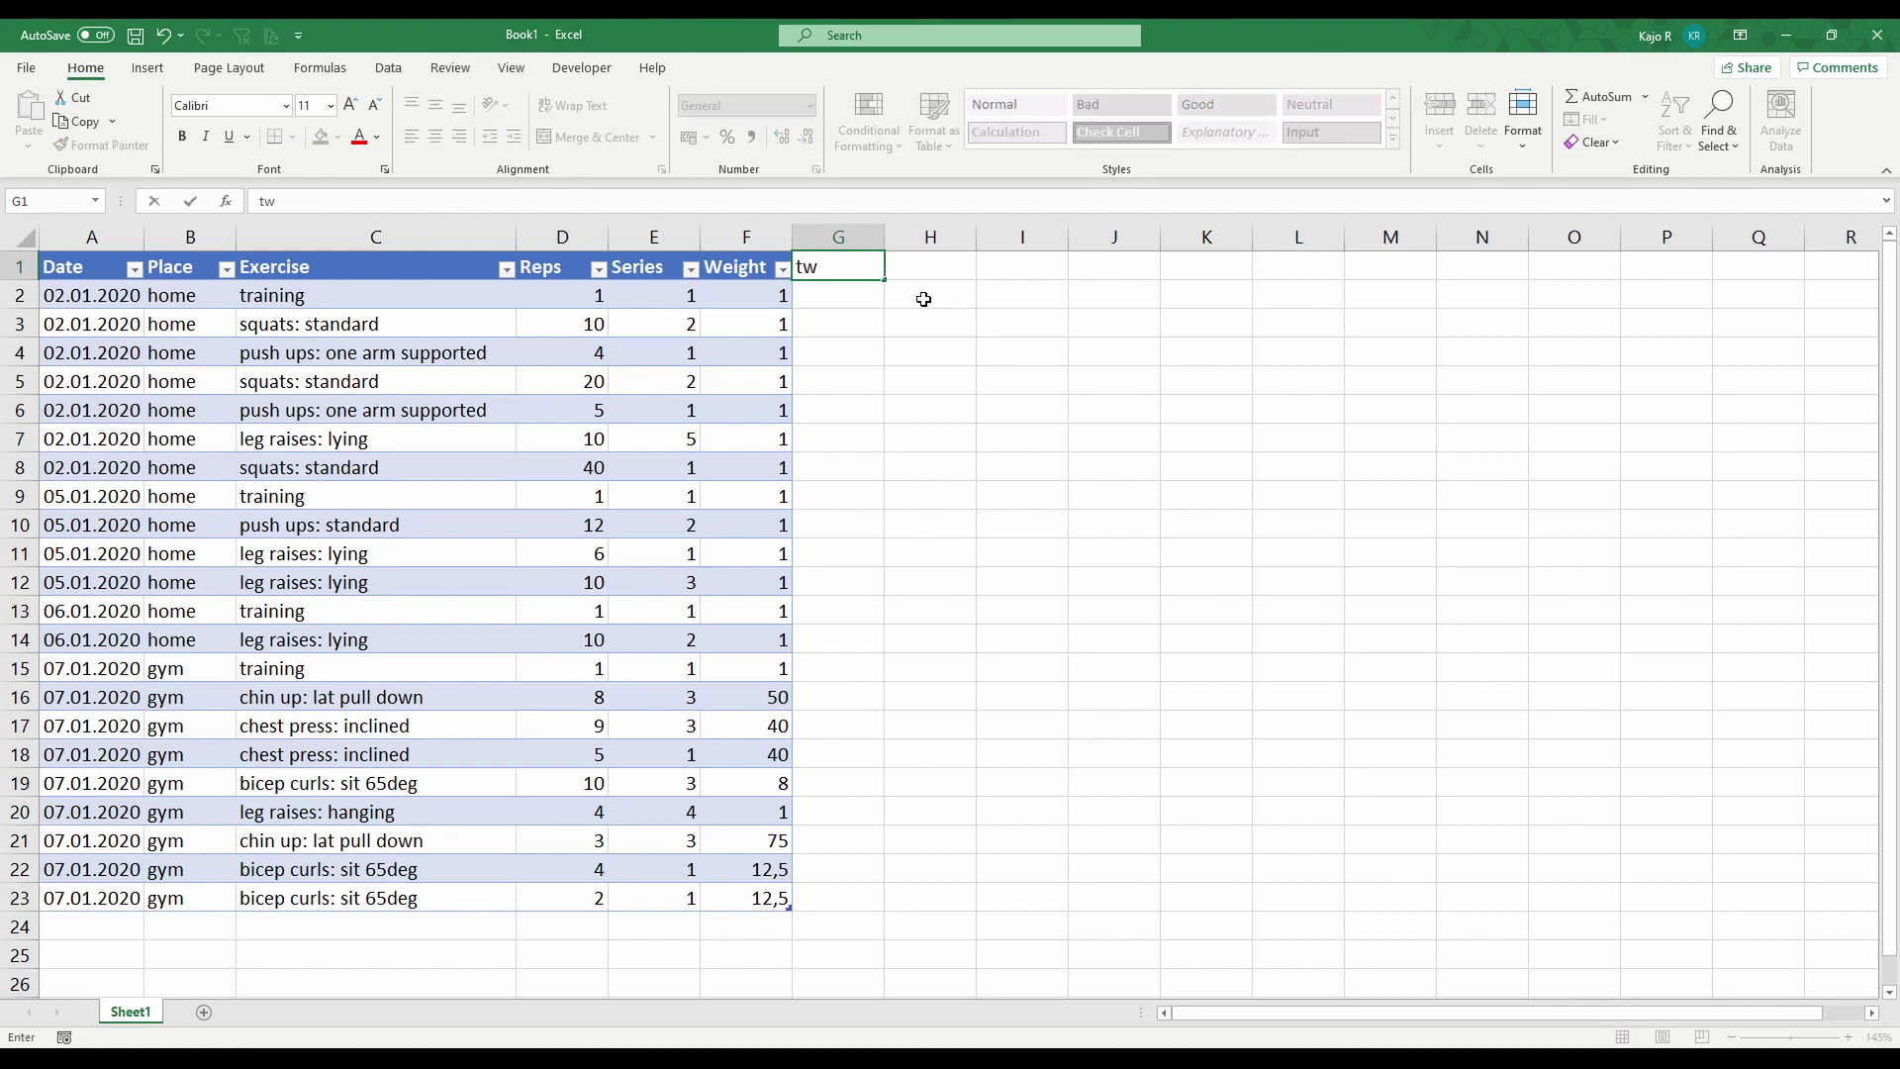
pyautogui.write('sr')
pyautogui.press('Return')
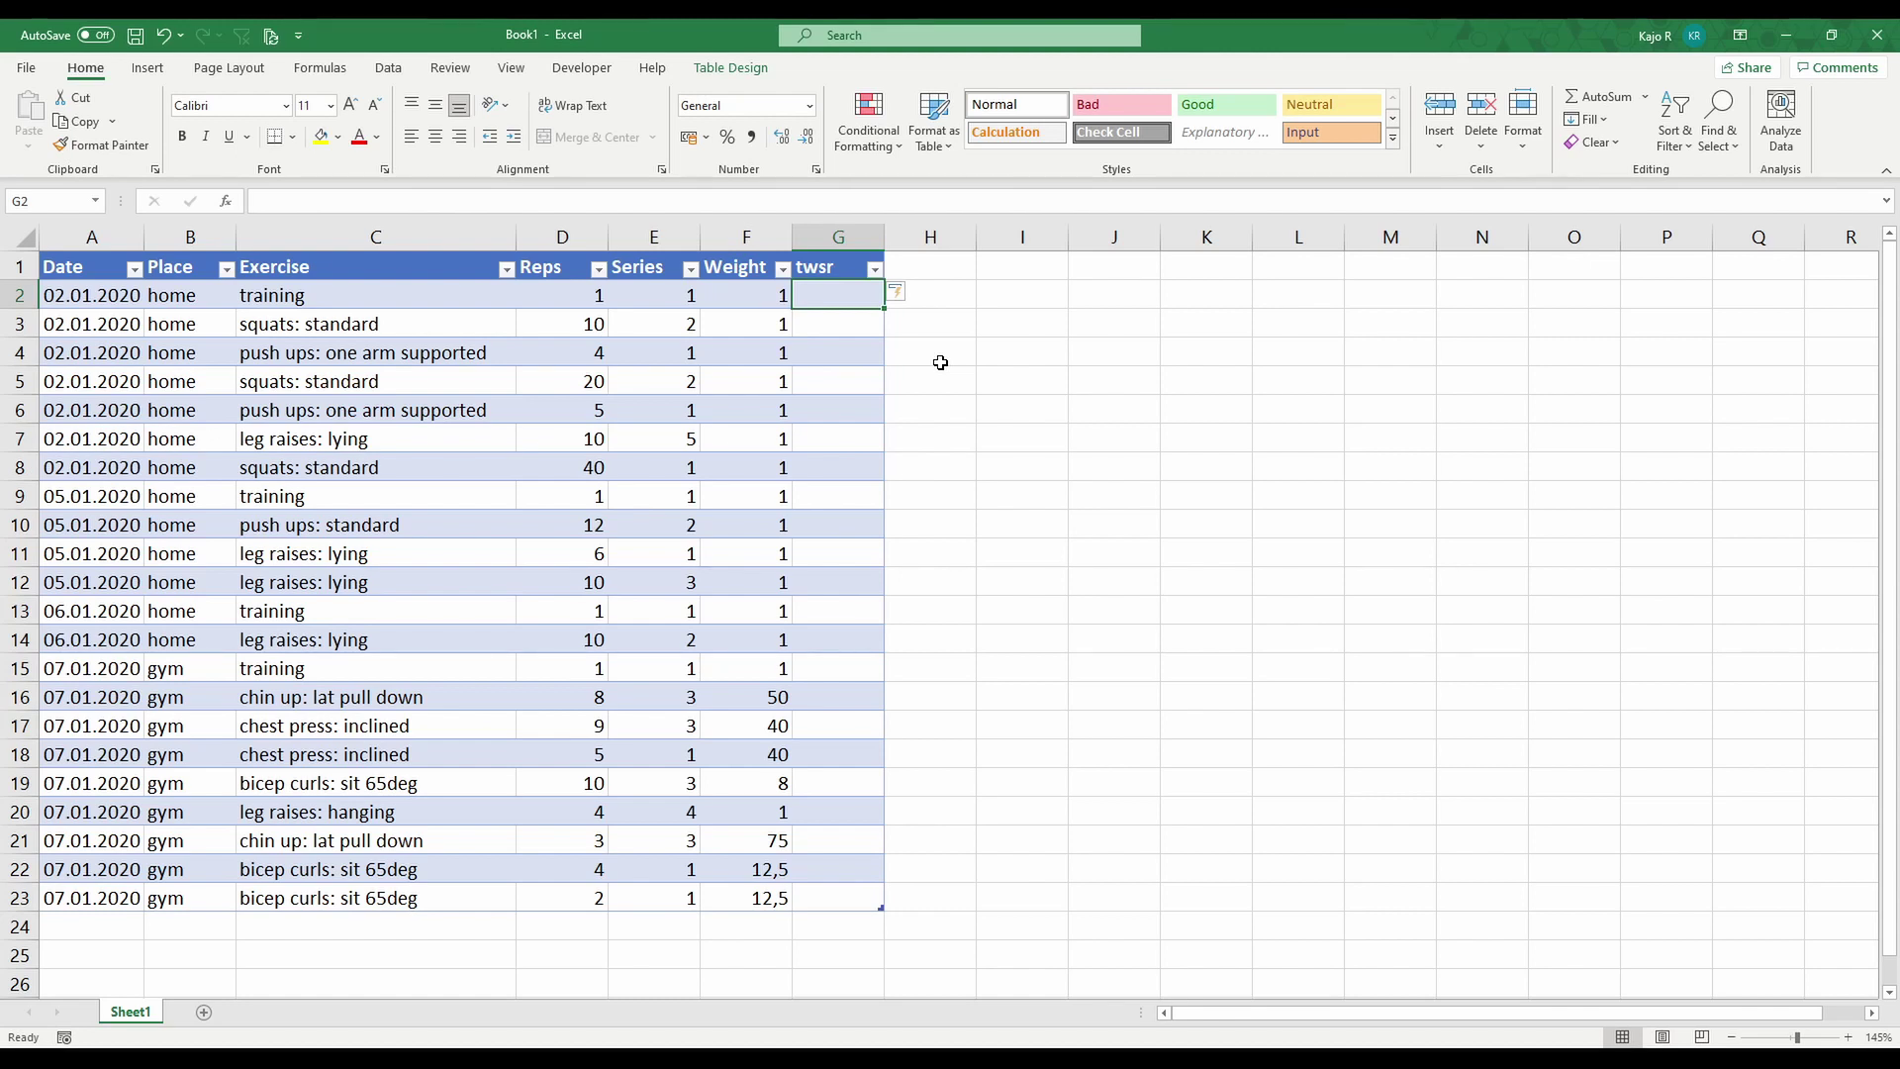
pyautogui.press('Left')
# - Try 20 in G3, delete it, and begin a formula in G2 with =
pyautogui.press('Left')
pyautogui.press('Right')
pyautogui.press('Right')
pyautogui.write('1')
pyautogui.press('Return')
pyautogui.press('Left')
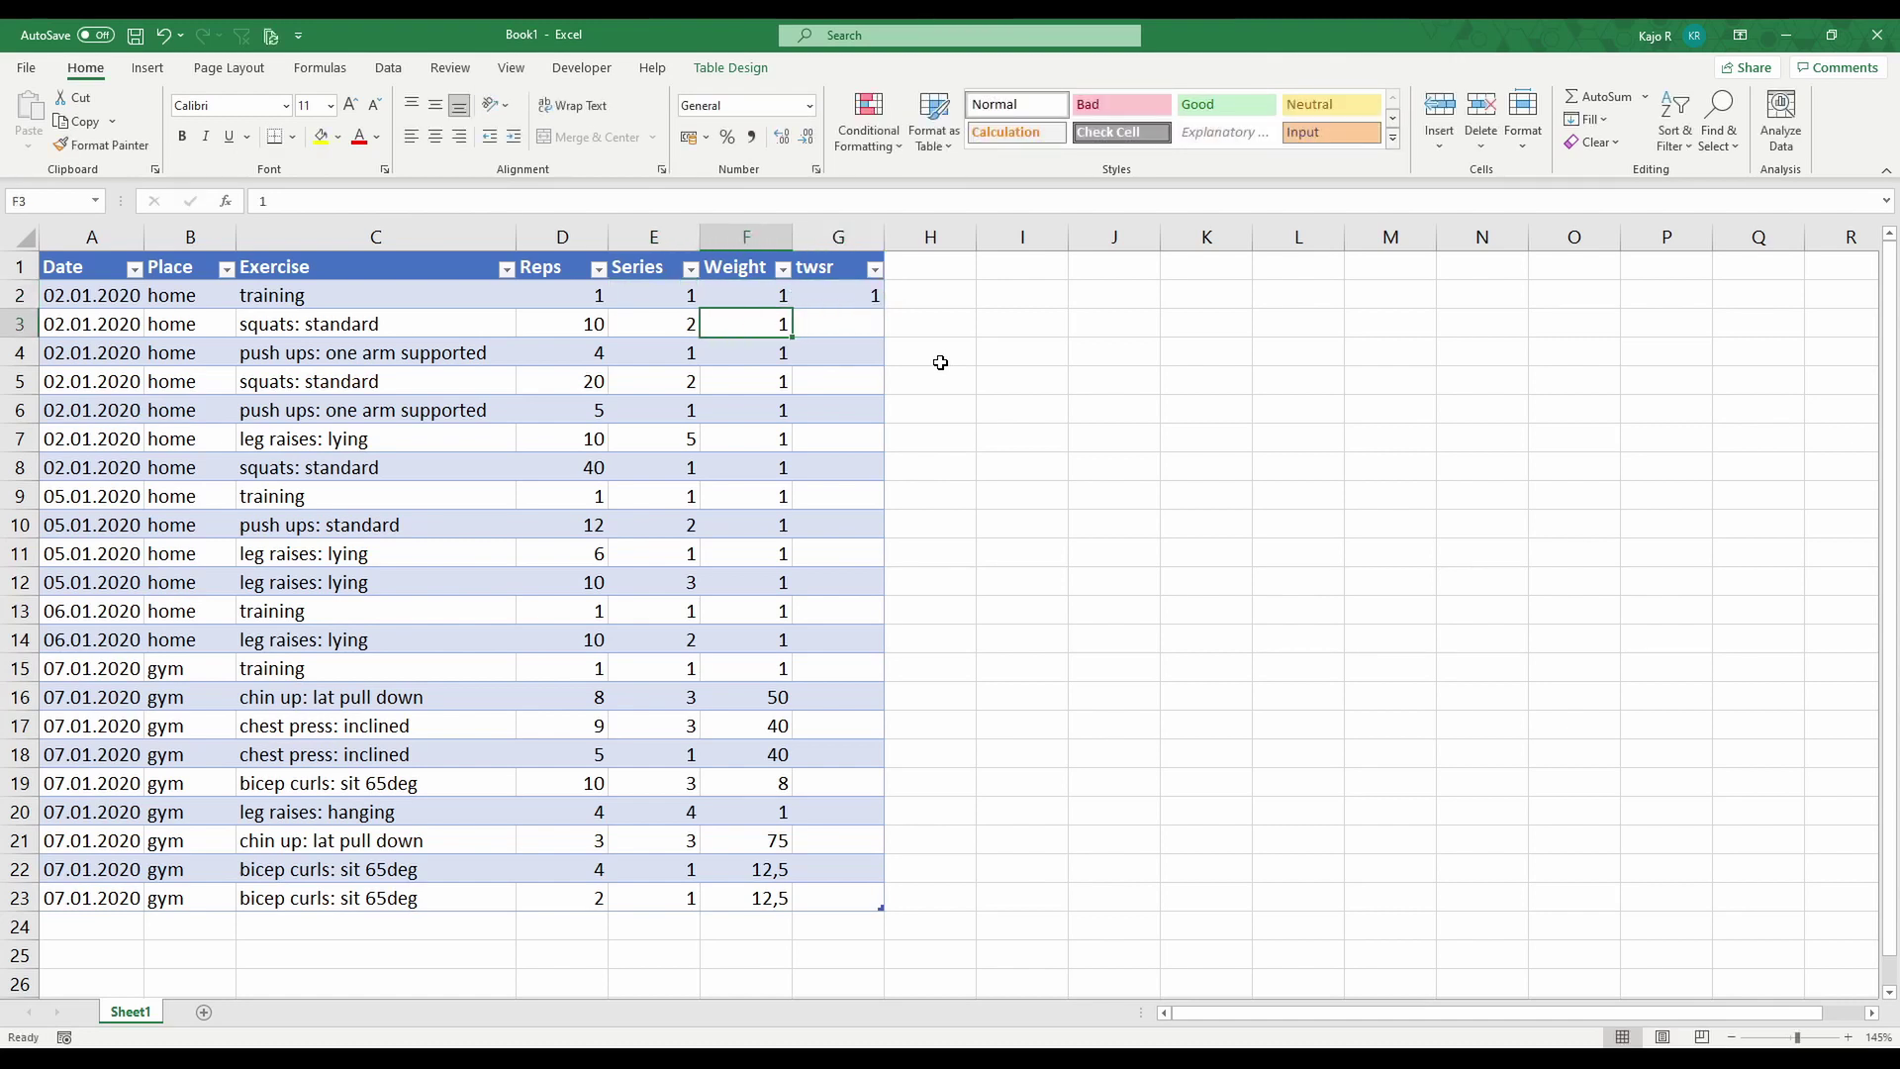
pyautogui.press('Left')
pyautogui.press('Right')
pyautogui.press('Right')
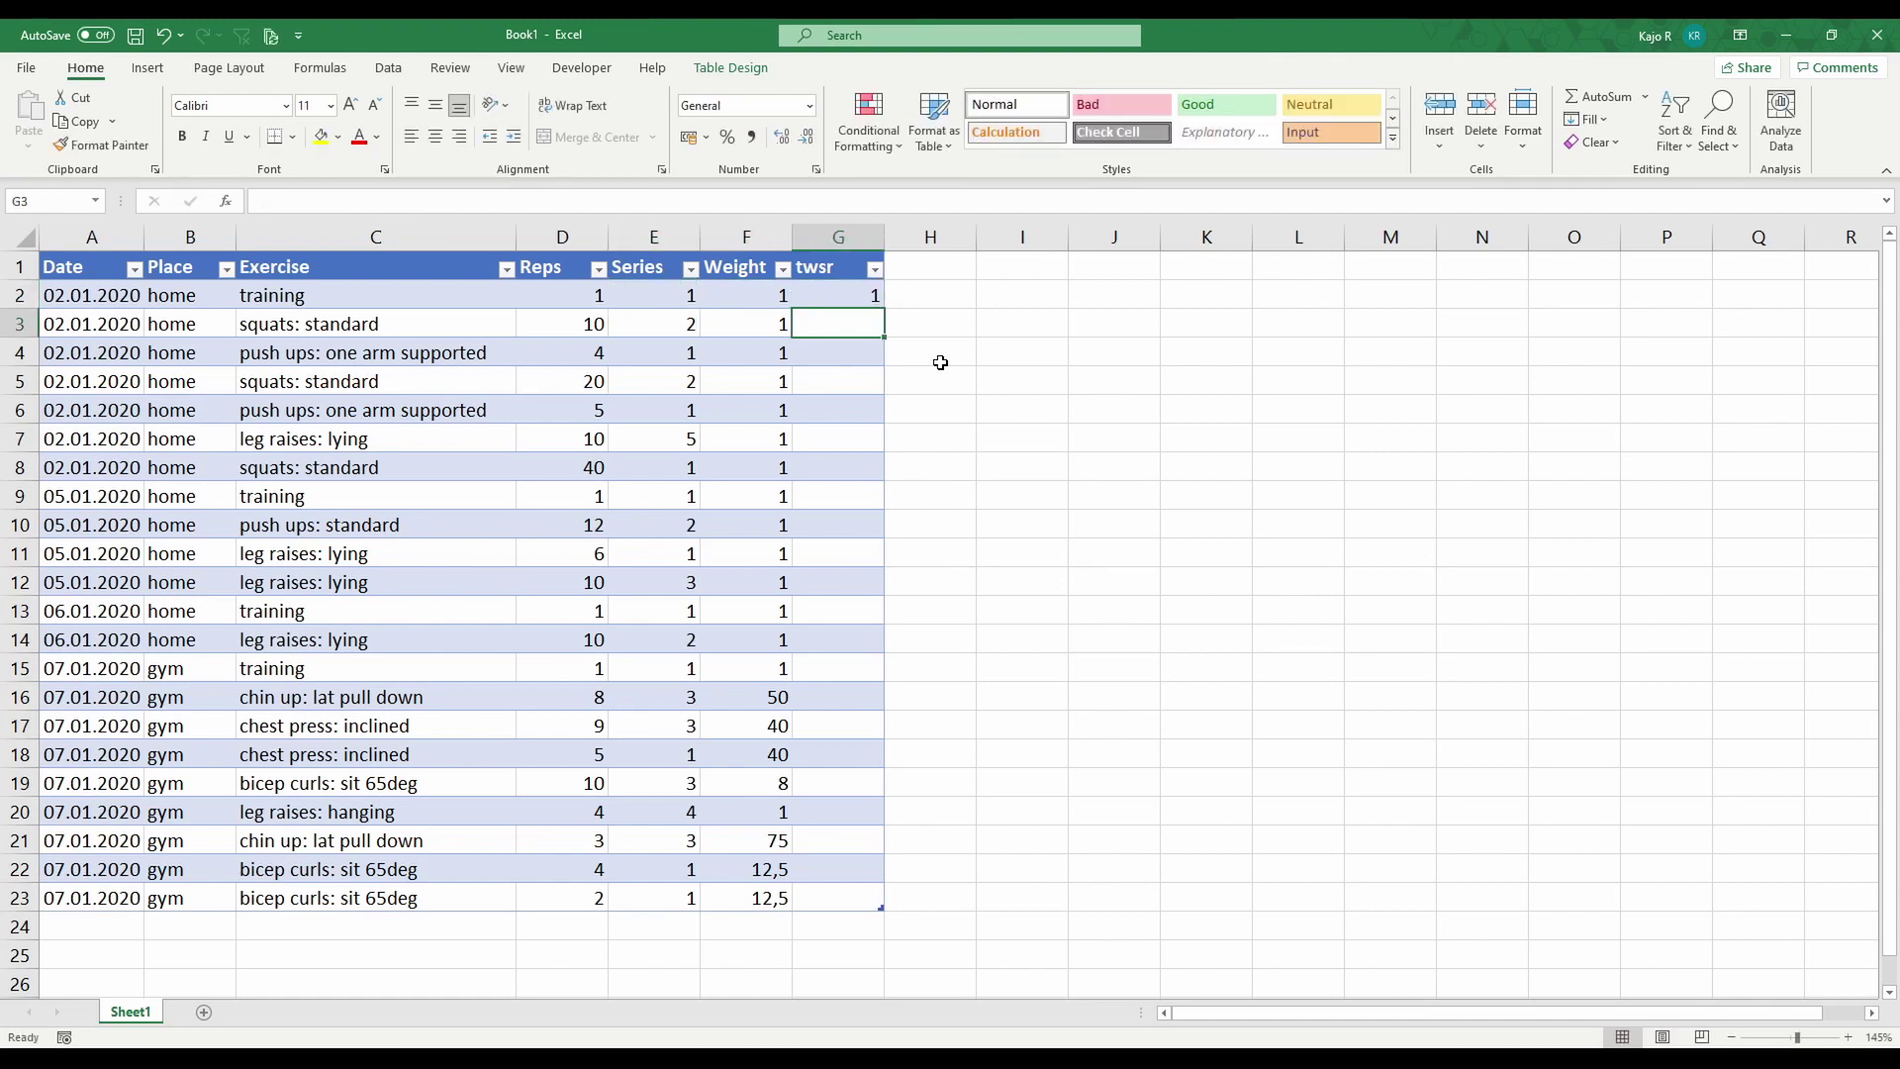
pyautogui.write('20')
pyautogui.press('Return')
pyautogui.press('Up')
pyautogui.press('Delete')
pyautogui.press('Up')
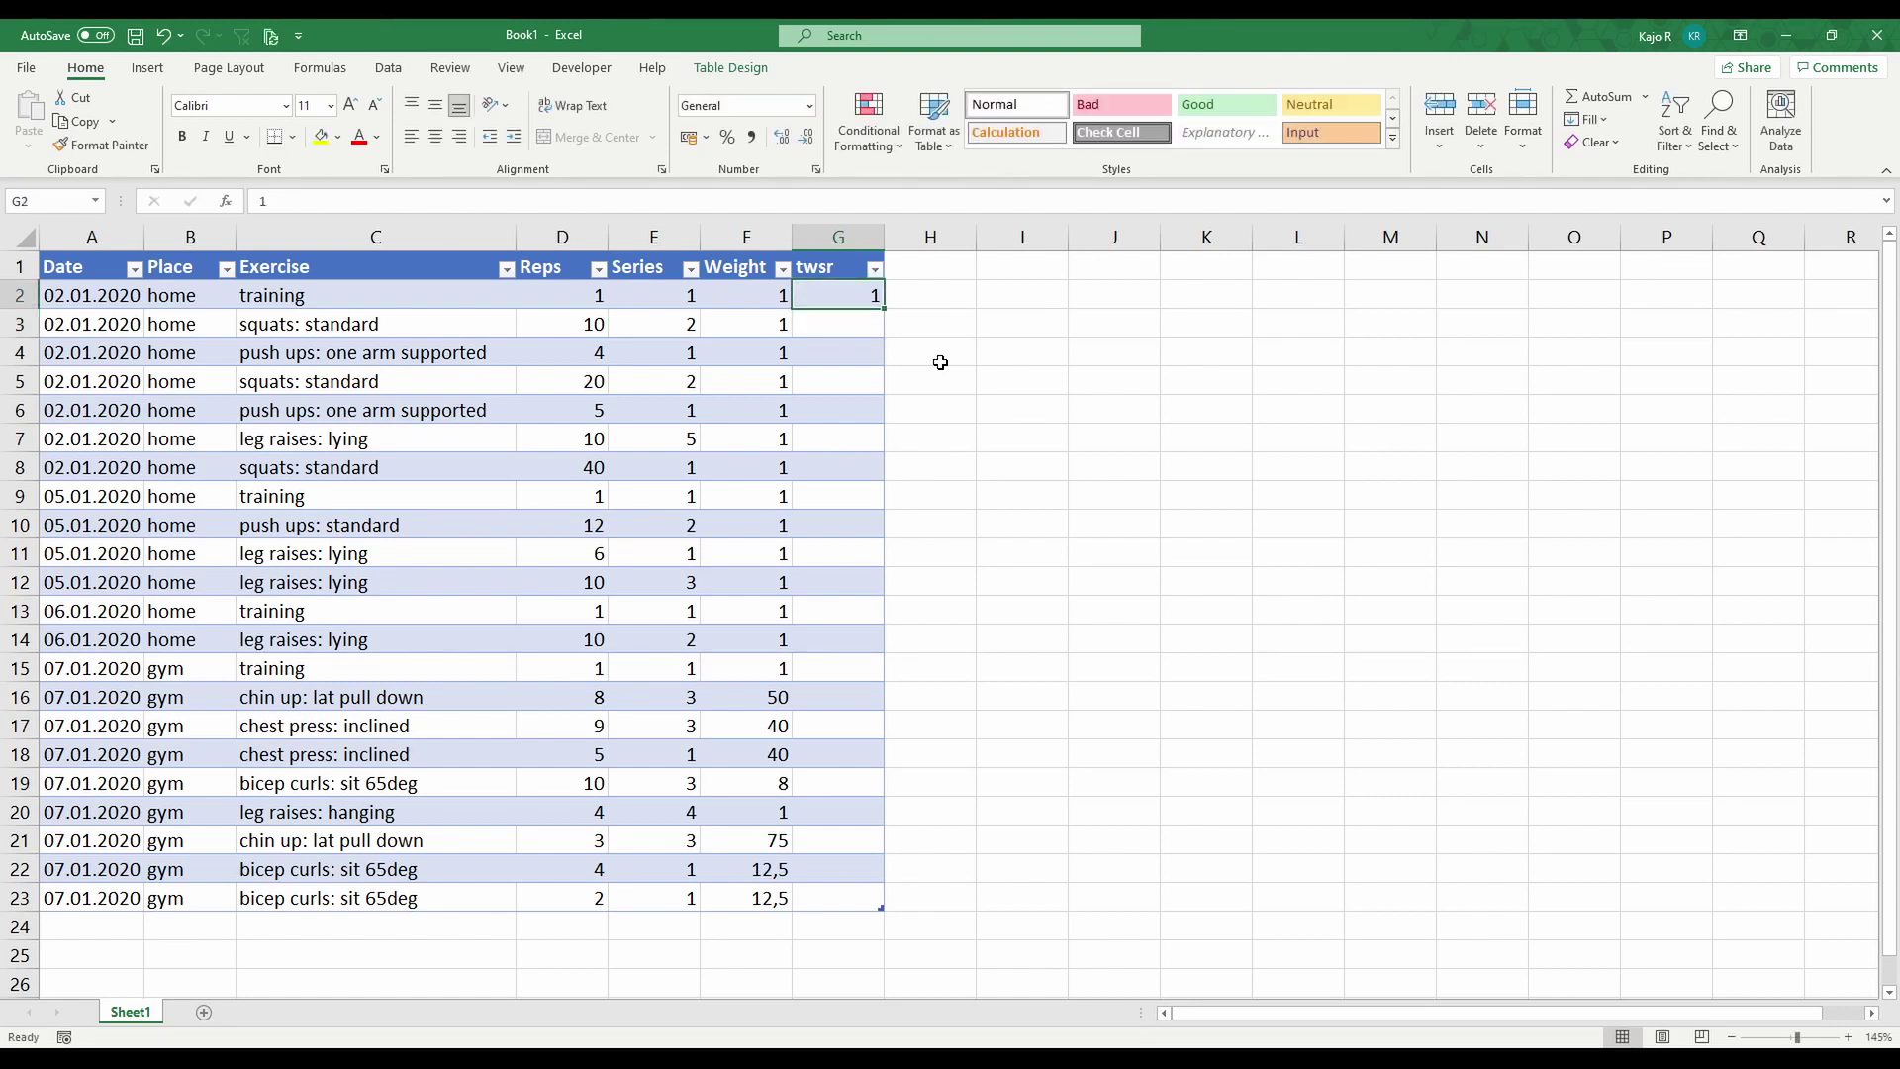
pyautogui.write('=')
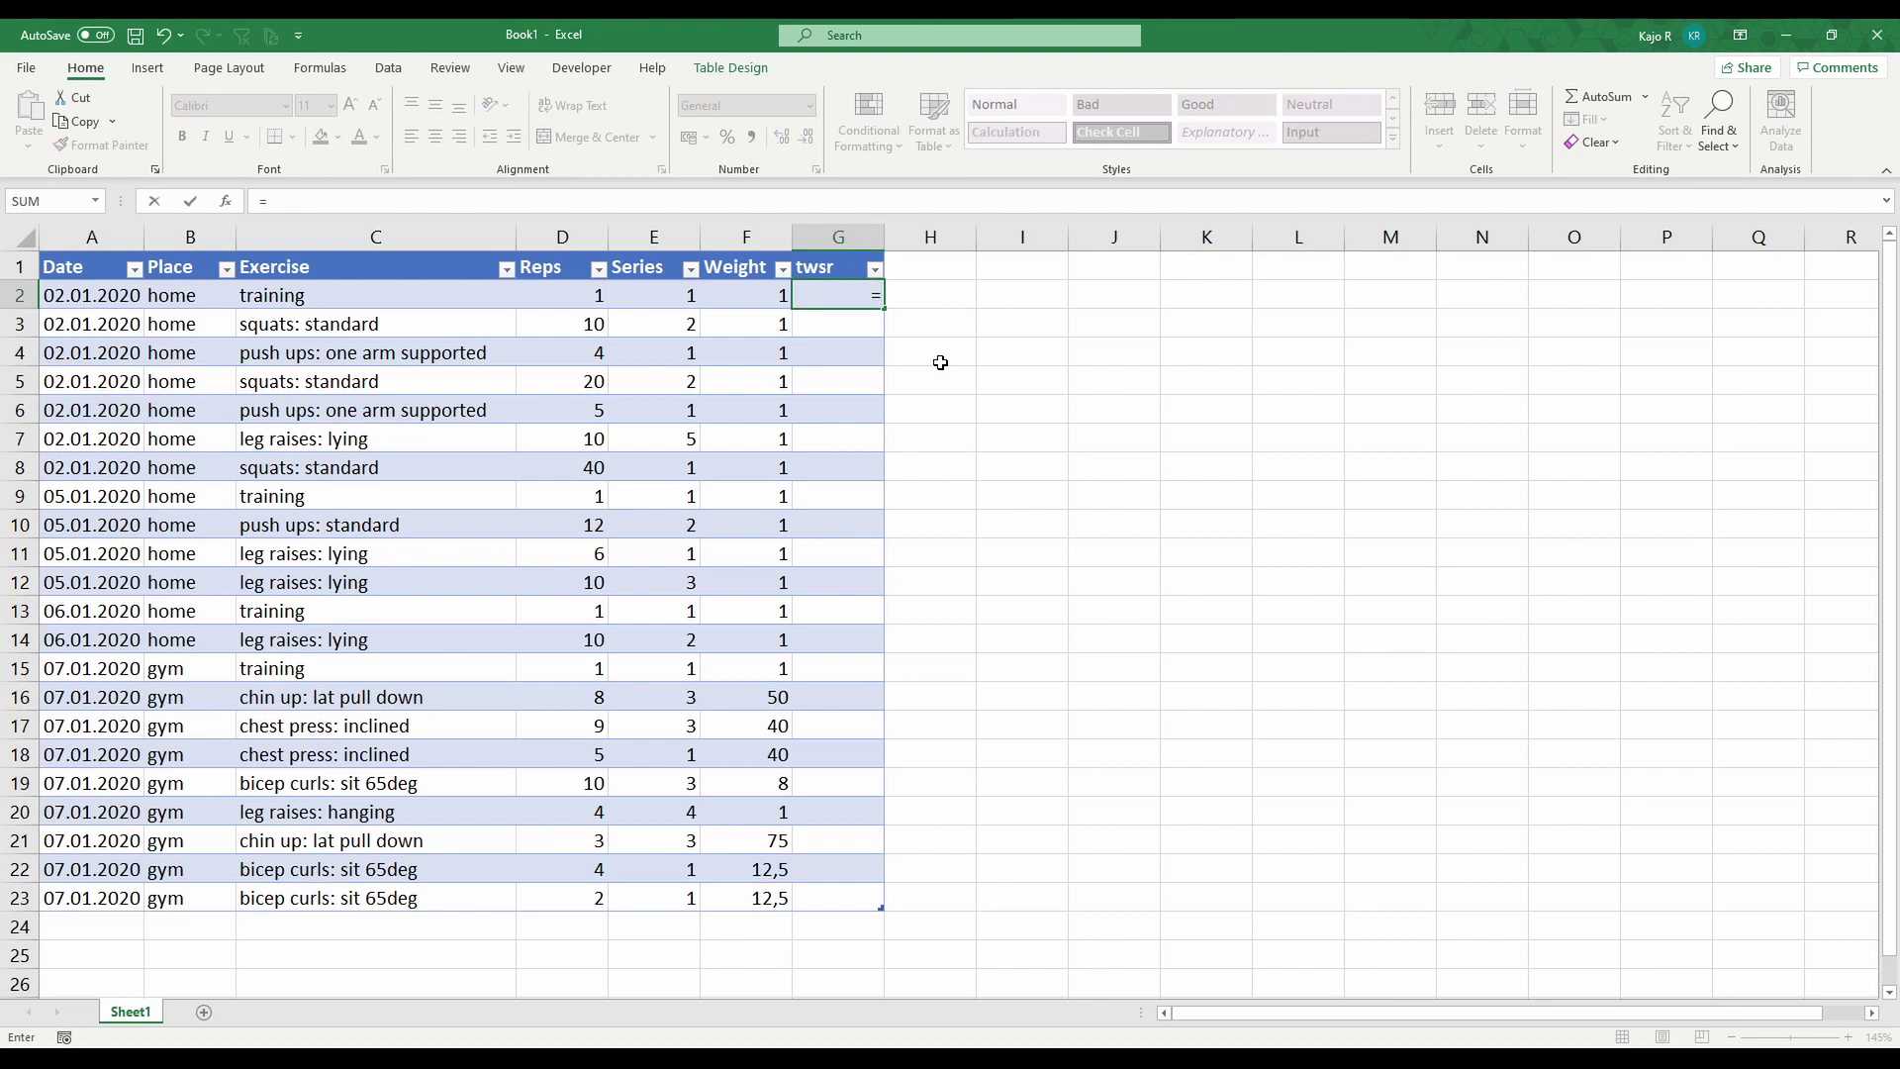
pyautogui.click(570, 297)
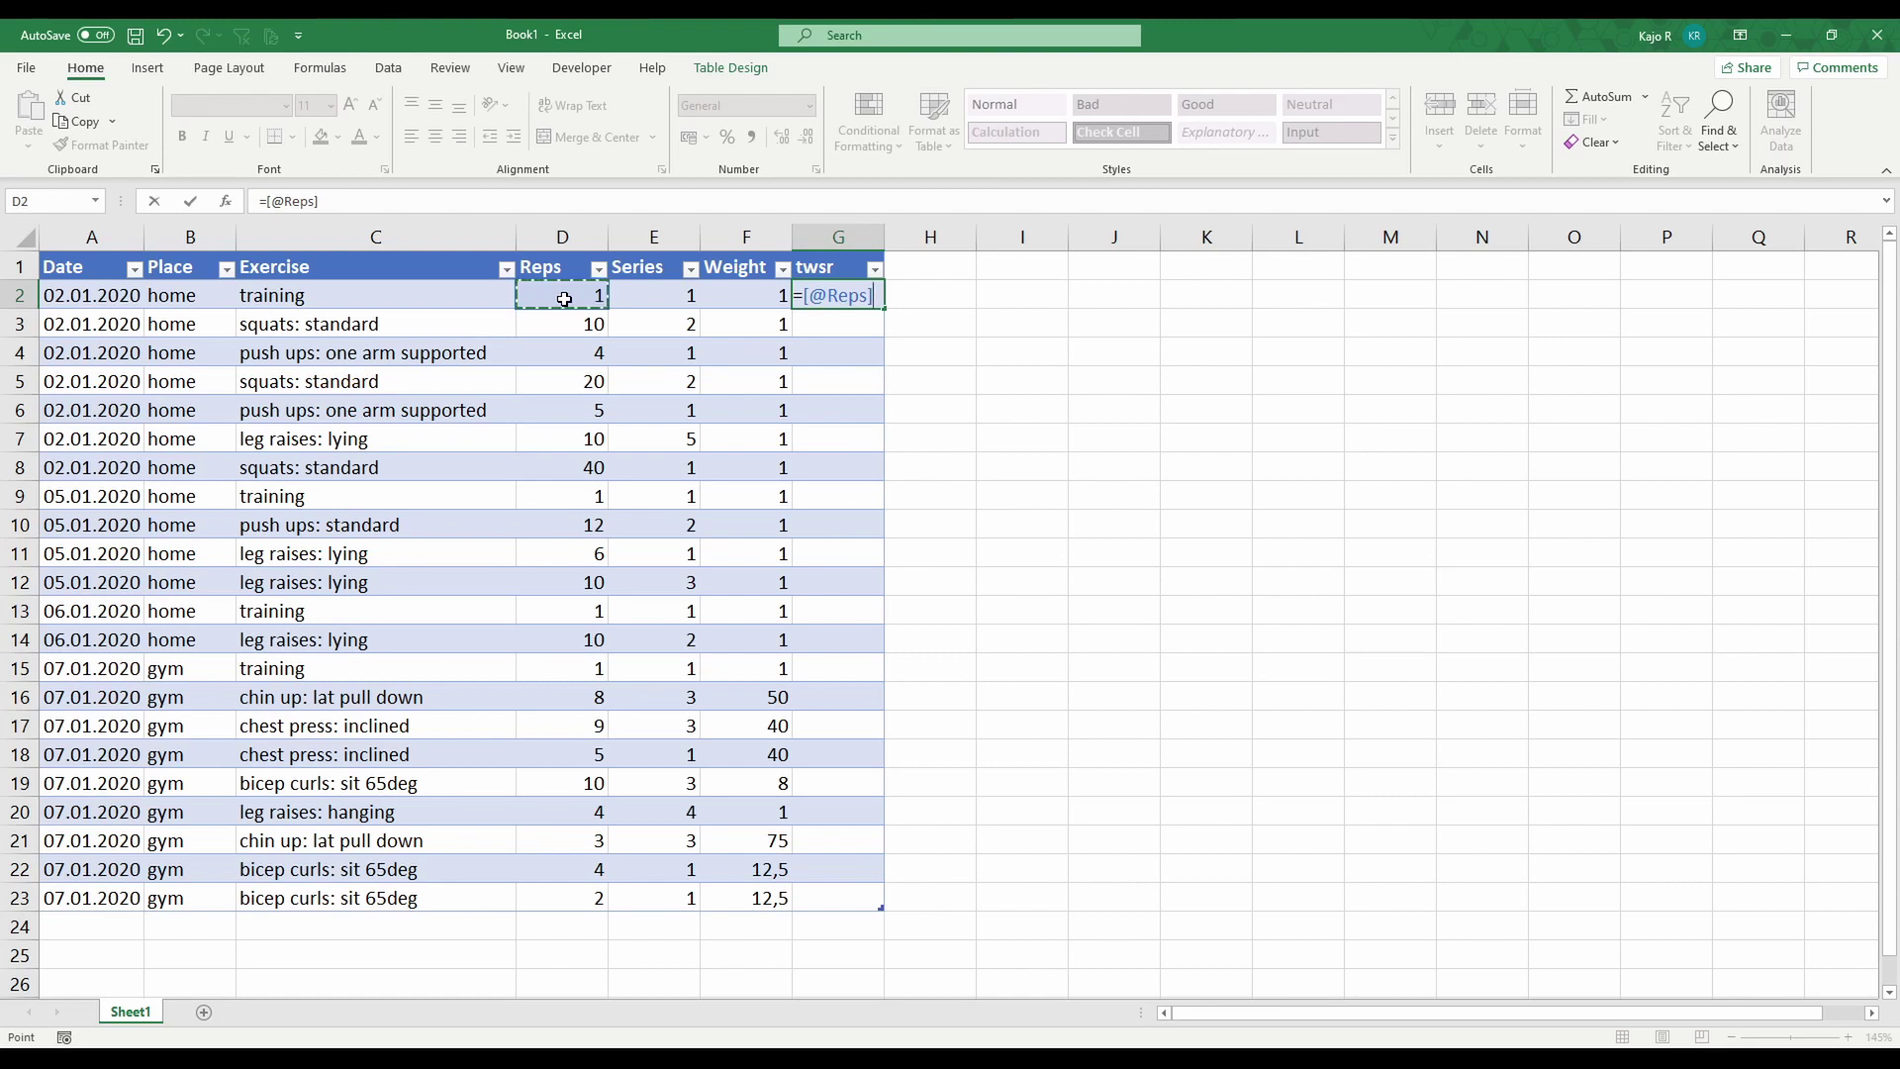
pyautogui.click(812, 291)
pyautogui.press('Delete')
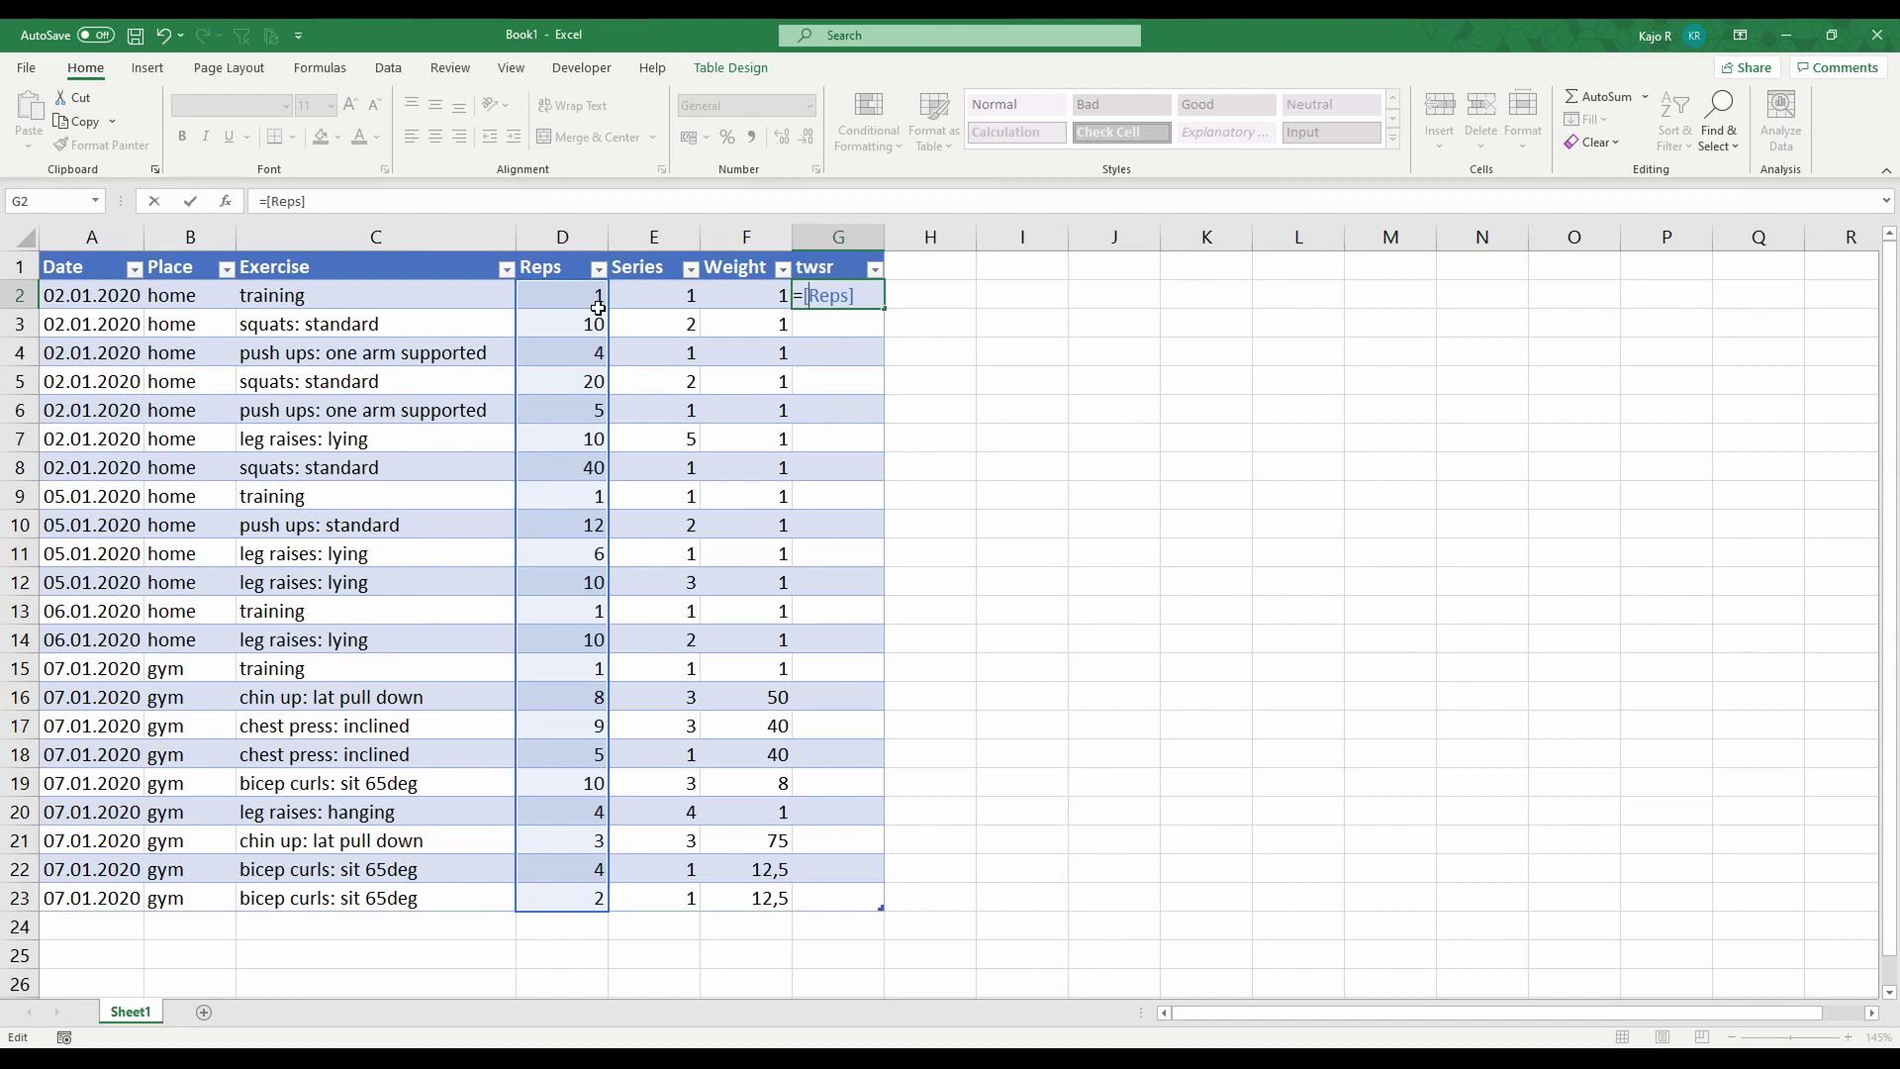
pyautogui.write('@')
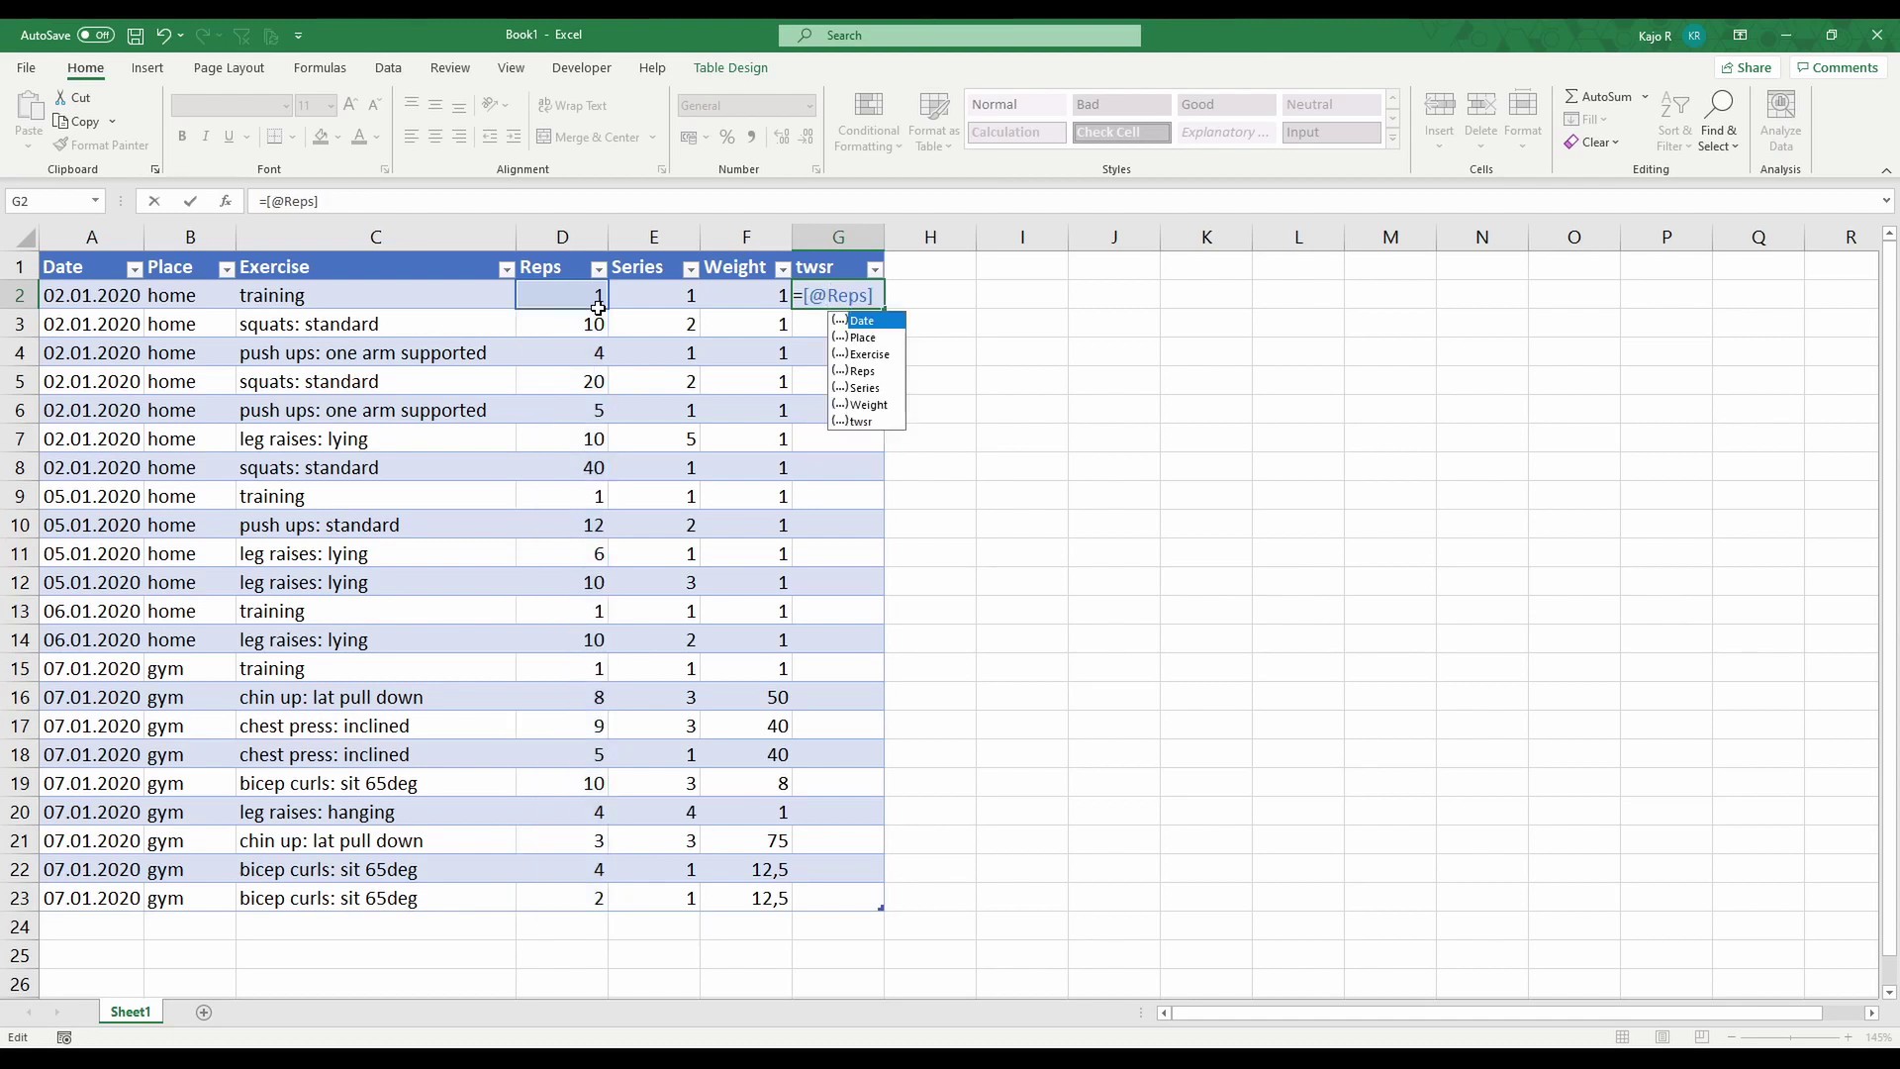
pyautogui.click(880, 297)
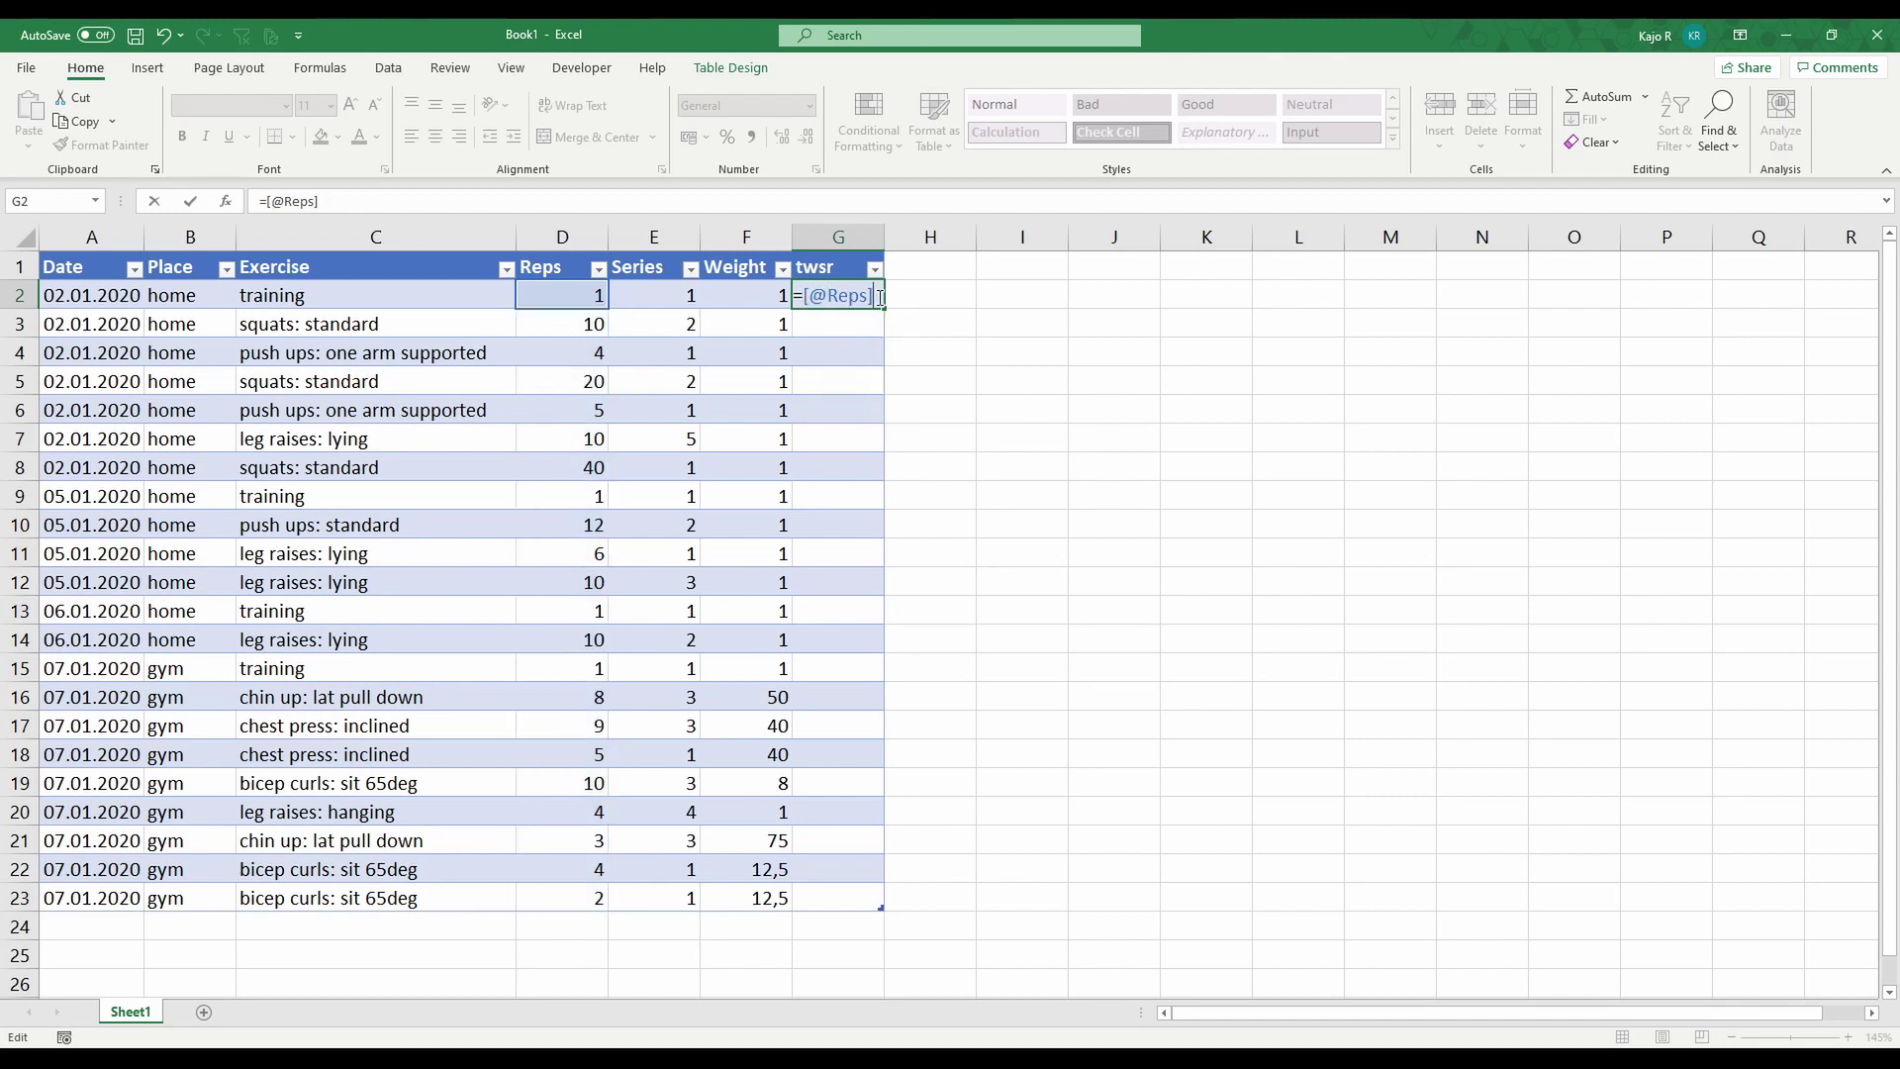
pyautogui.press('Return')
pyautogui.write('*')
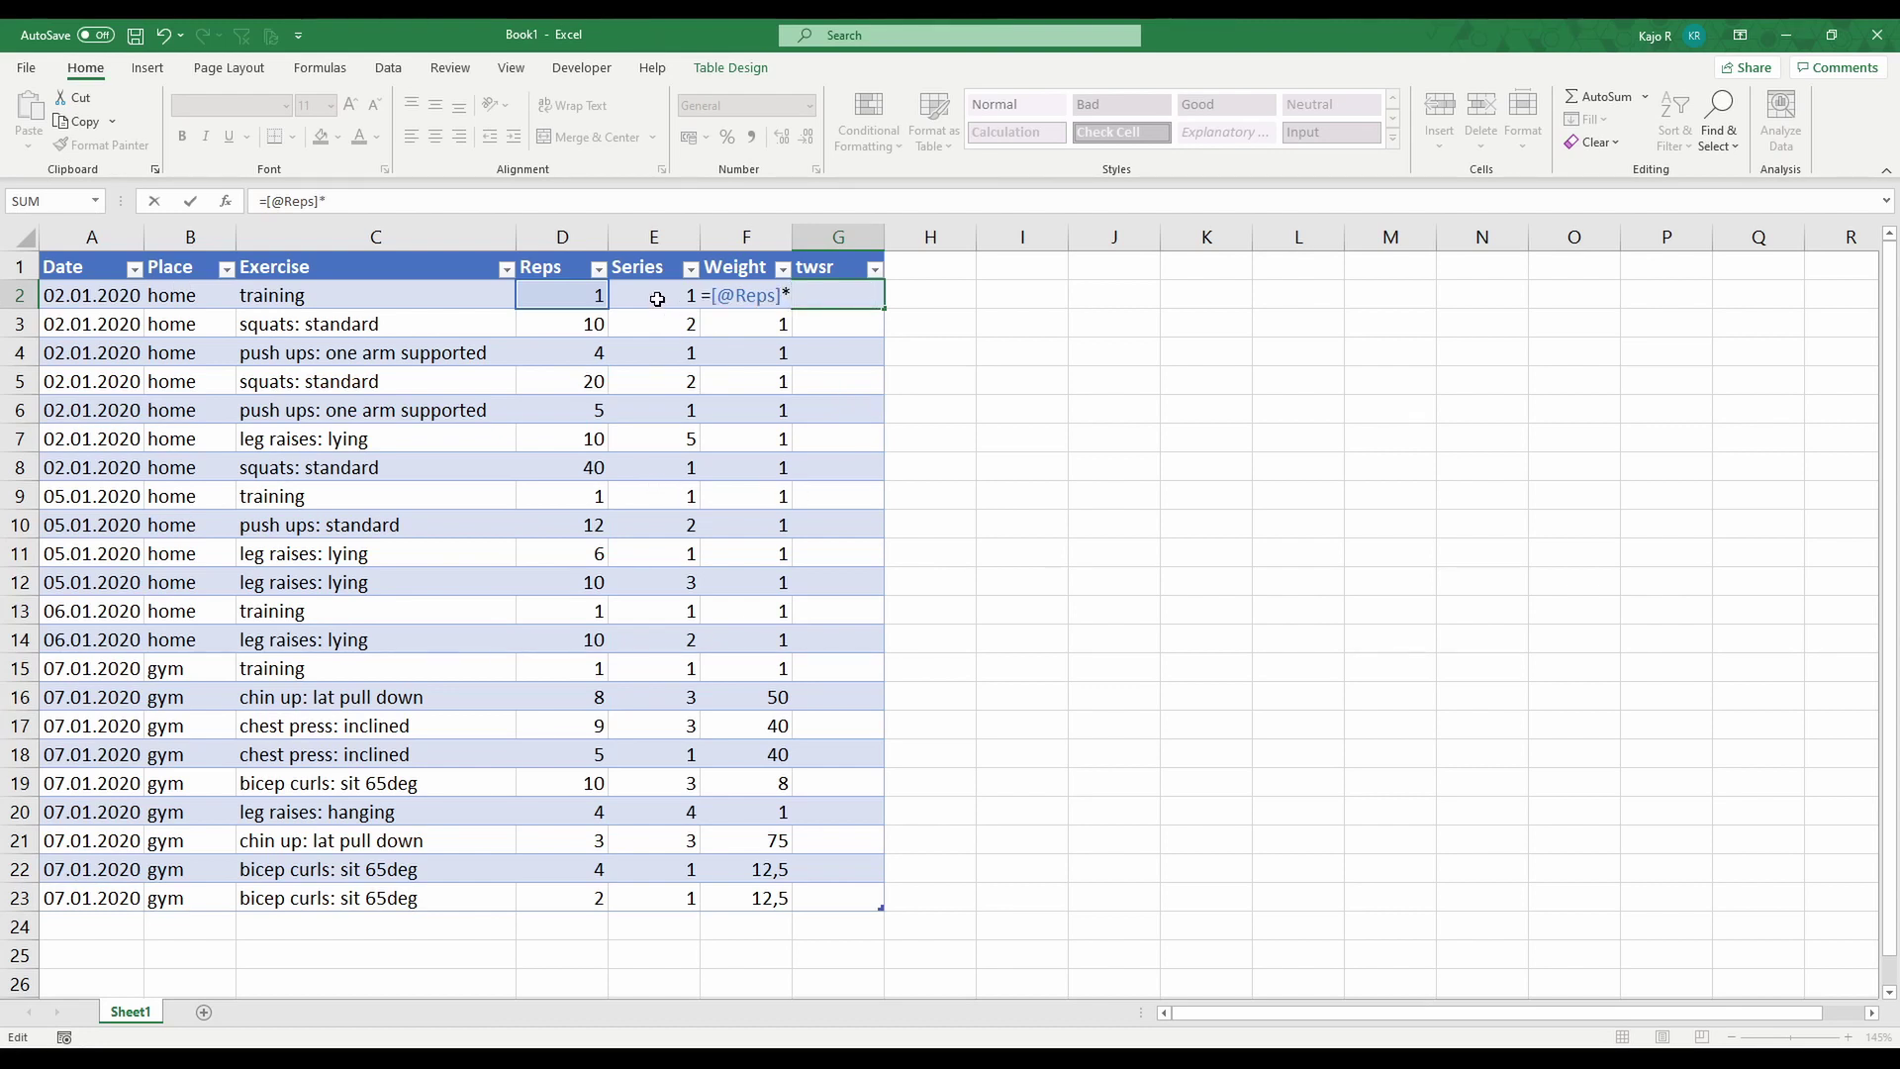
pyautogui.click(657, 299)
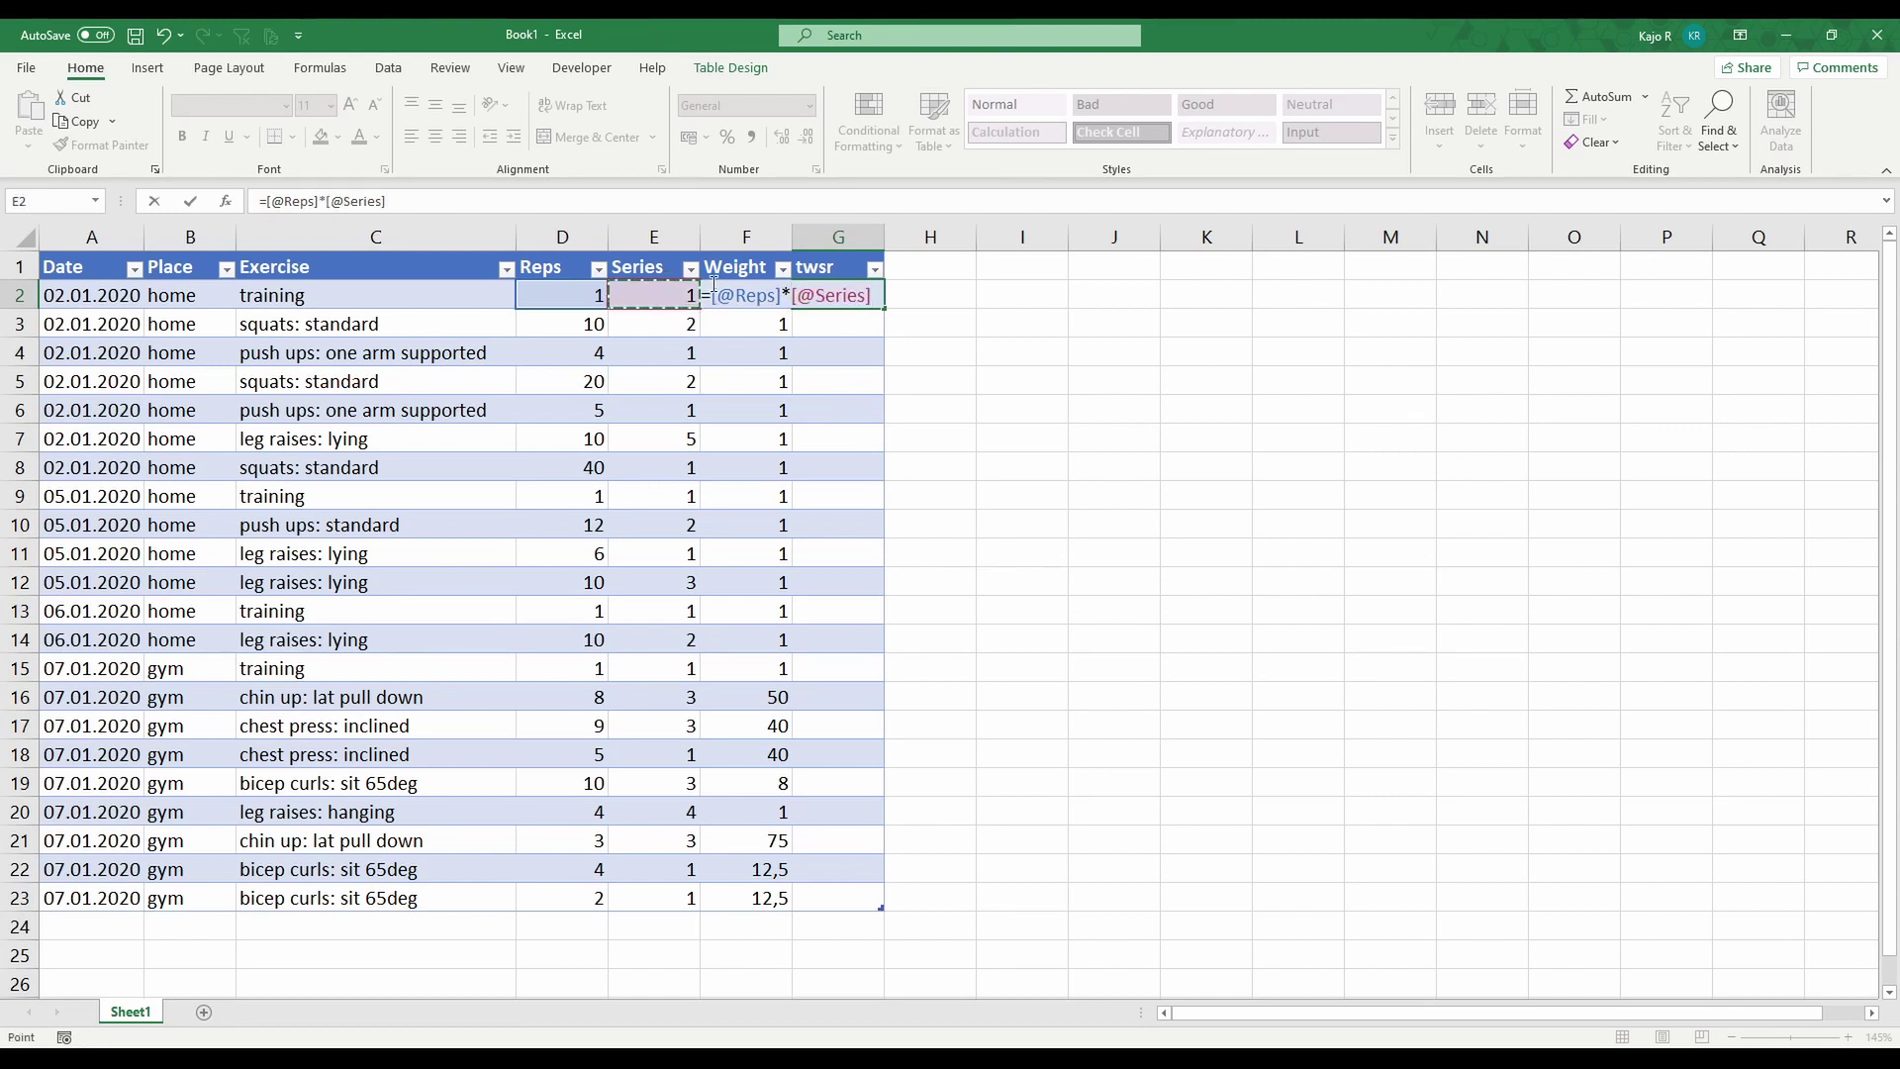
pyautogui.write('*')
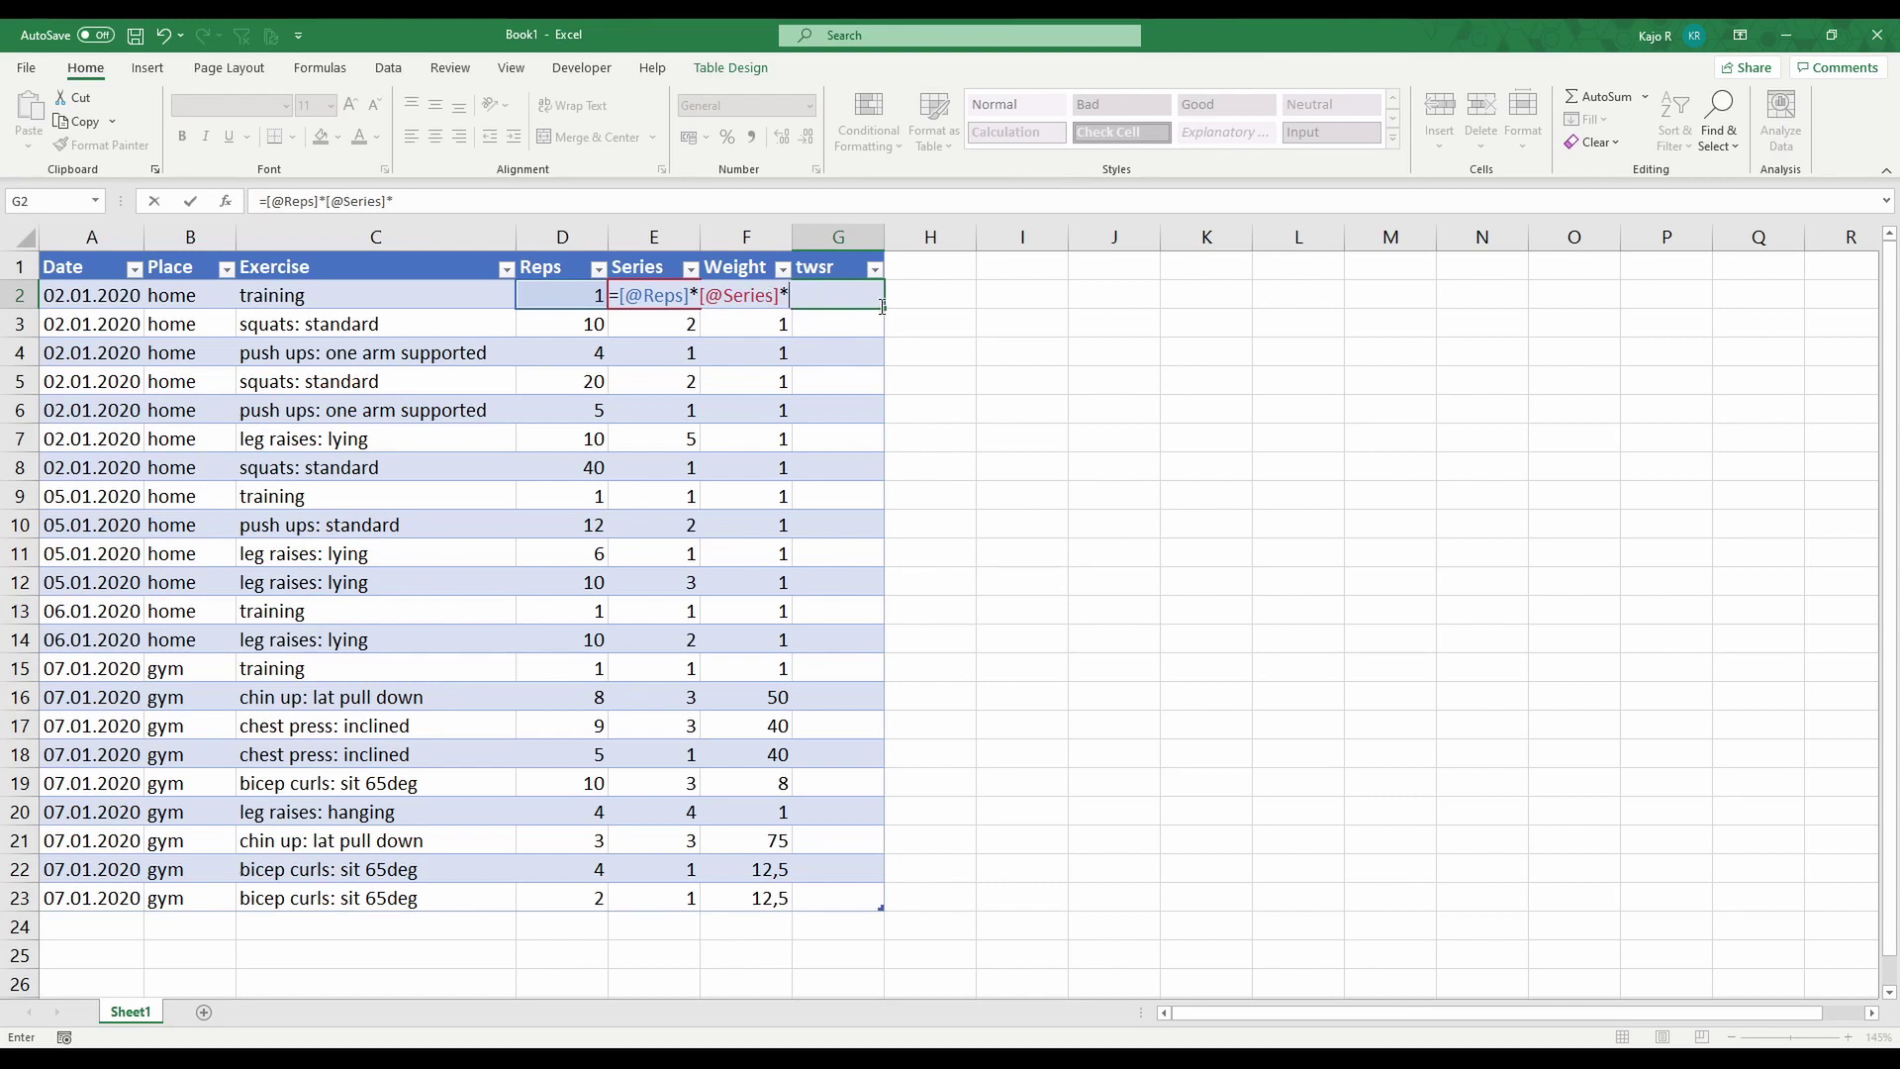
pyautogui.write('[w')
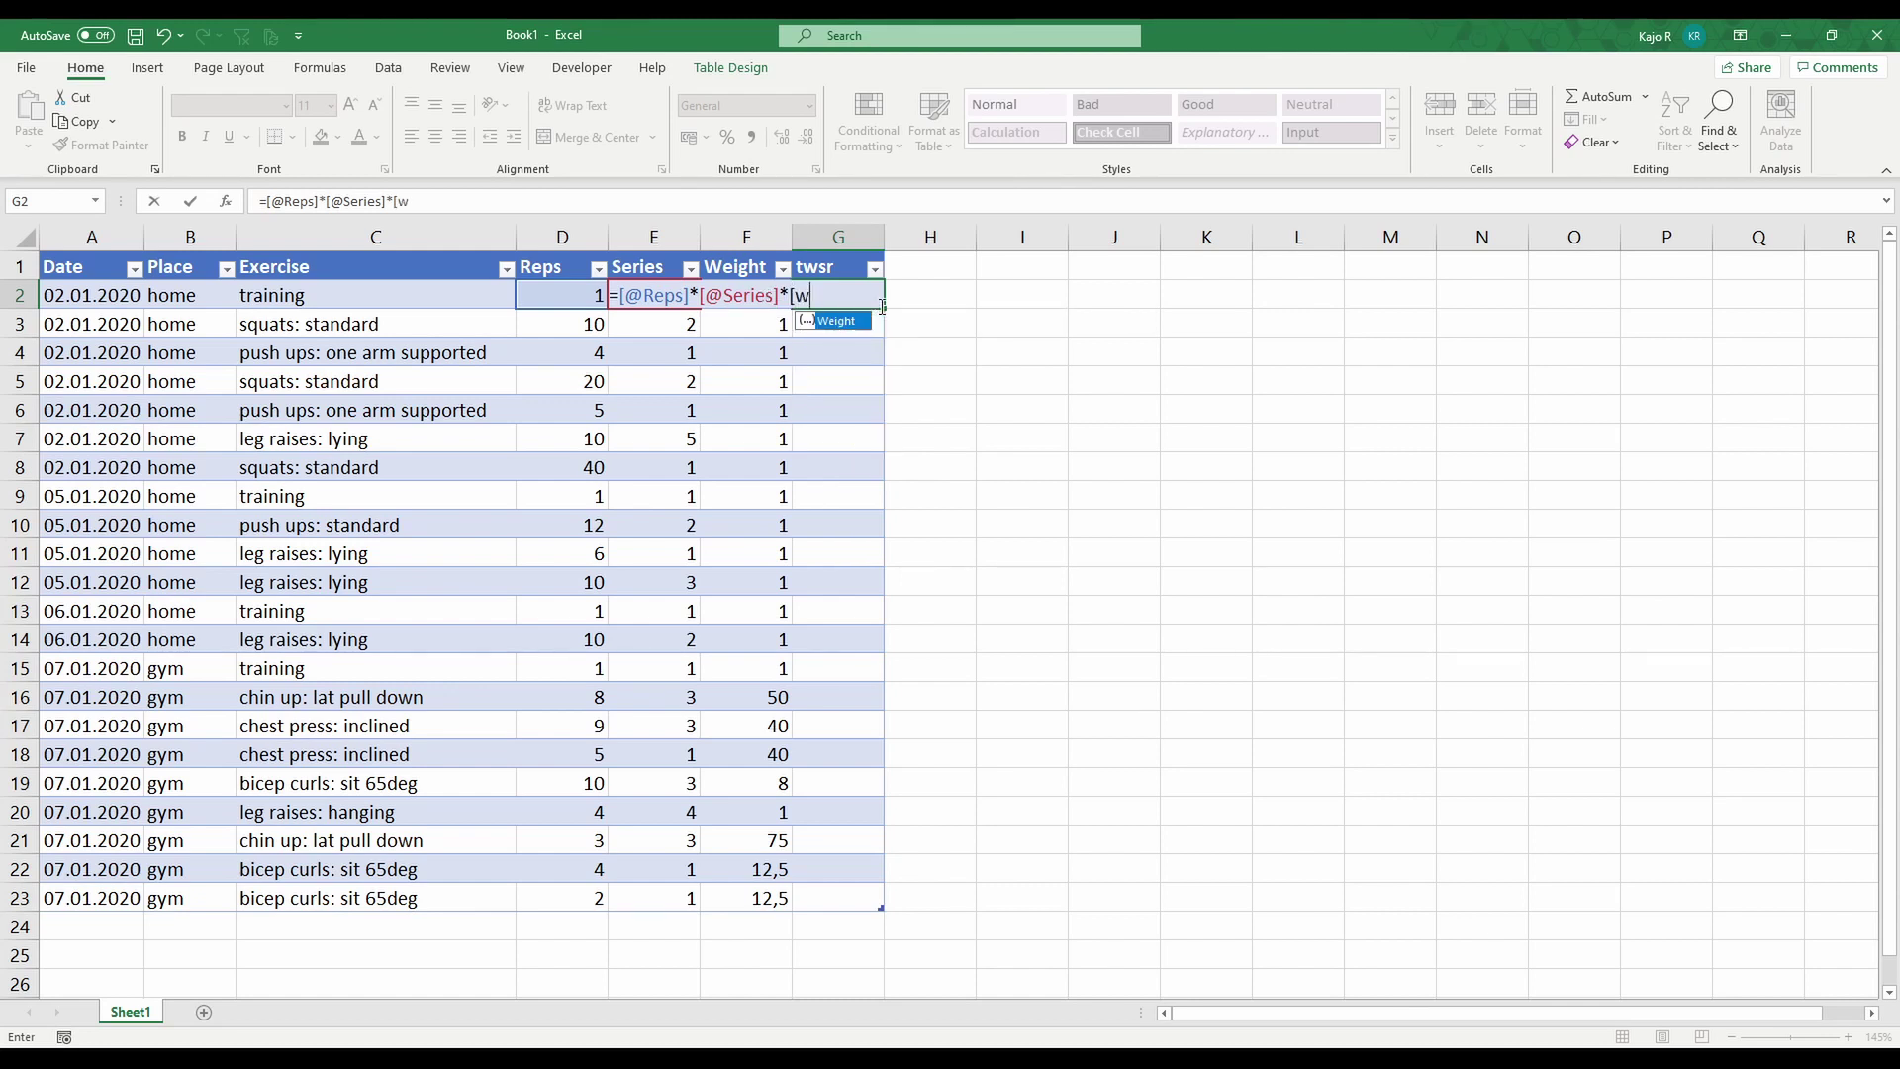
pyautogui.write('e')
pyautogui.press('Tab')
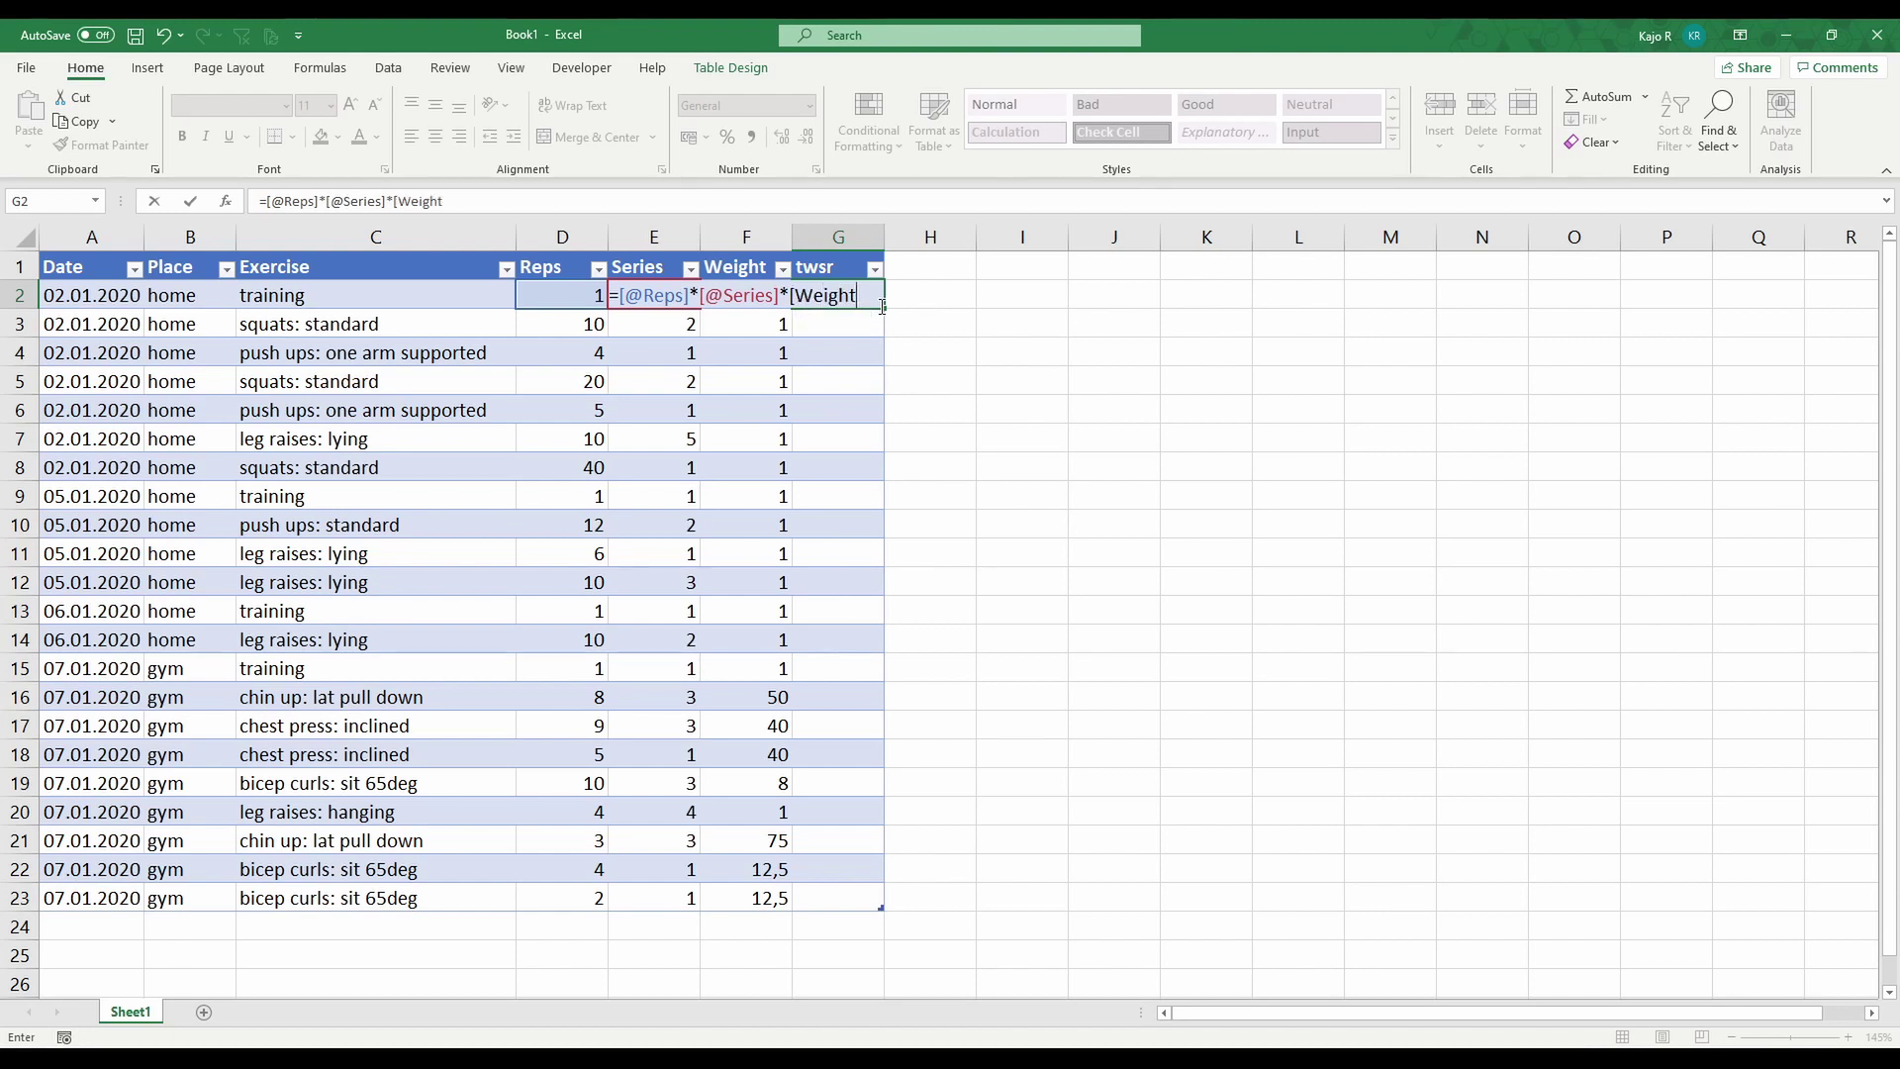
pyautogui.write(']')
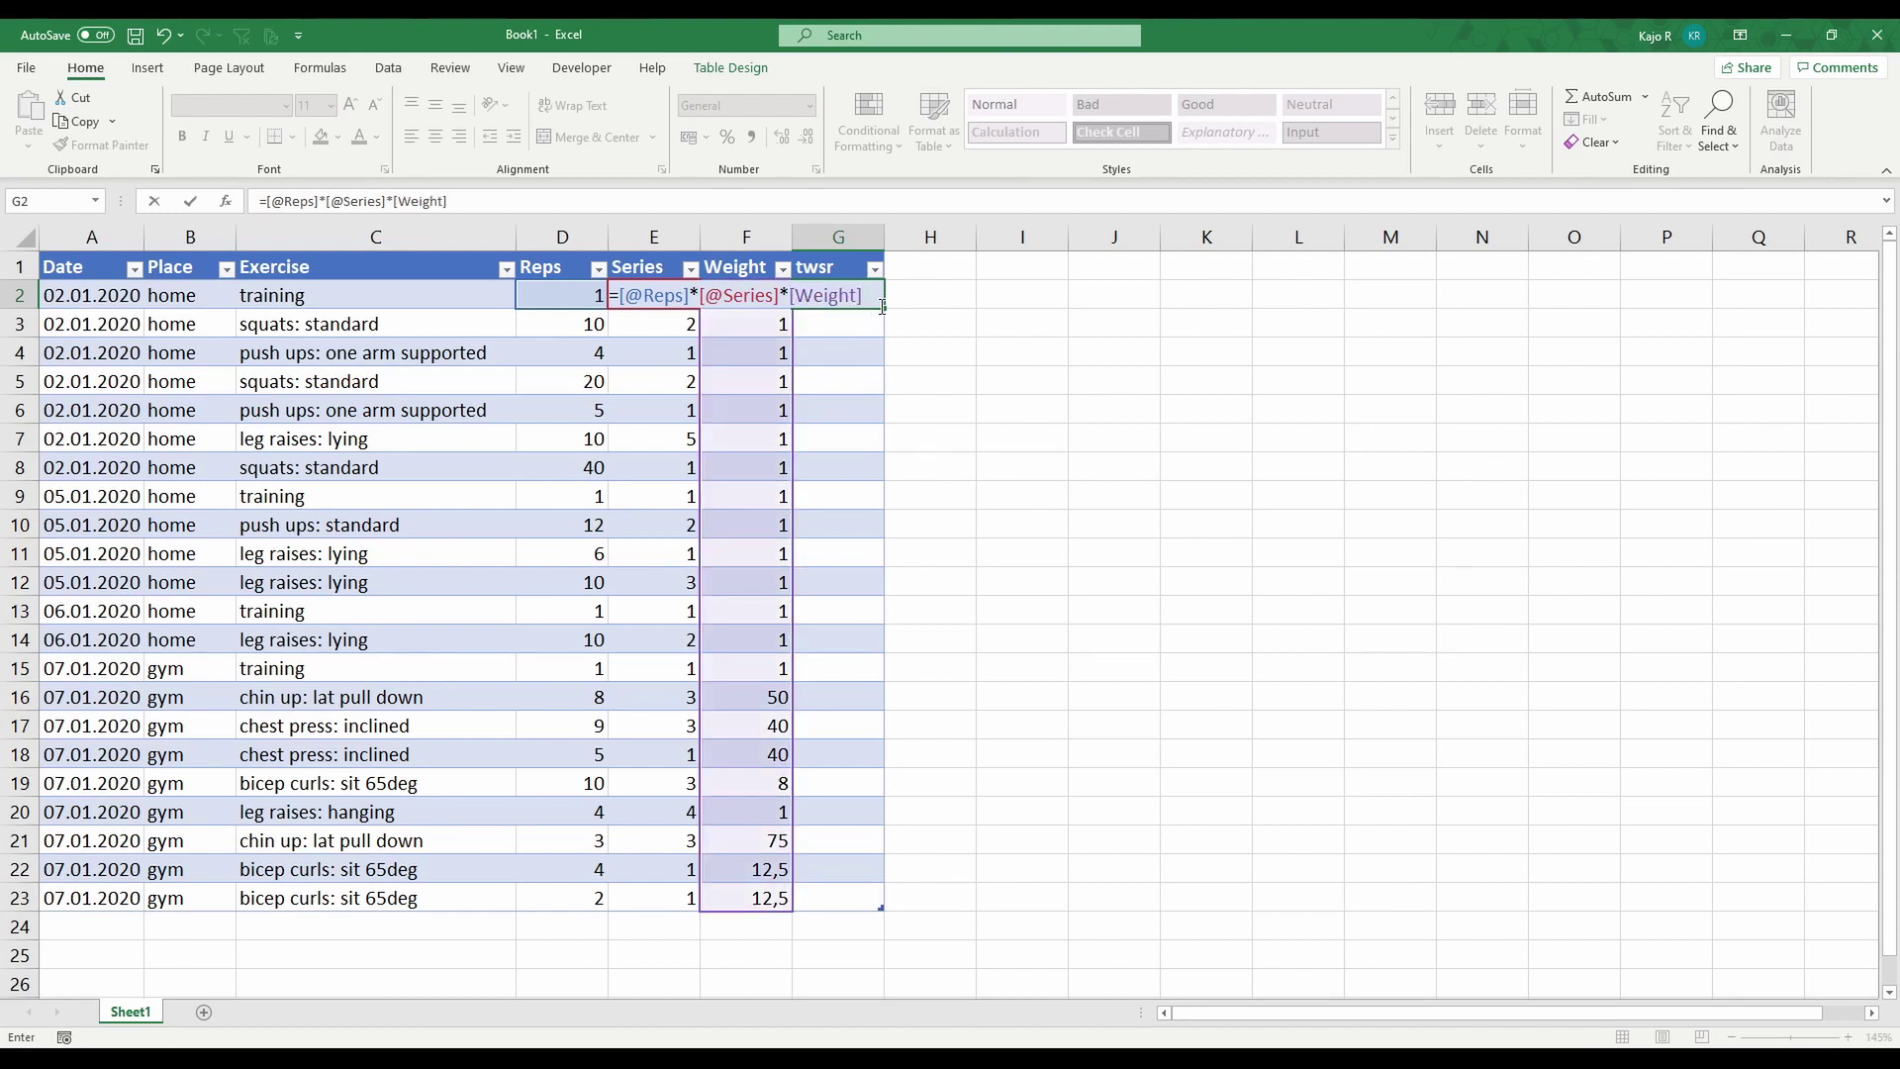
pyautogui.press('Return')
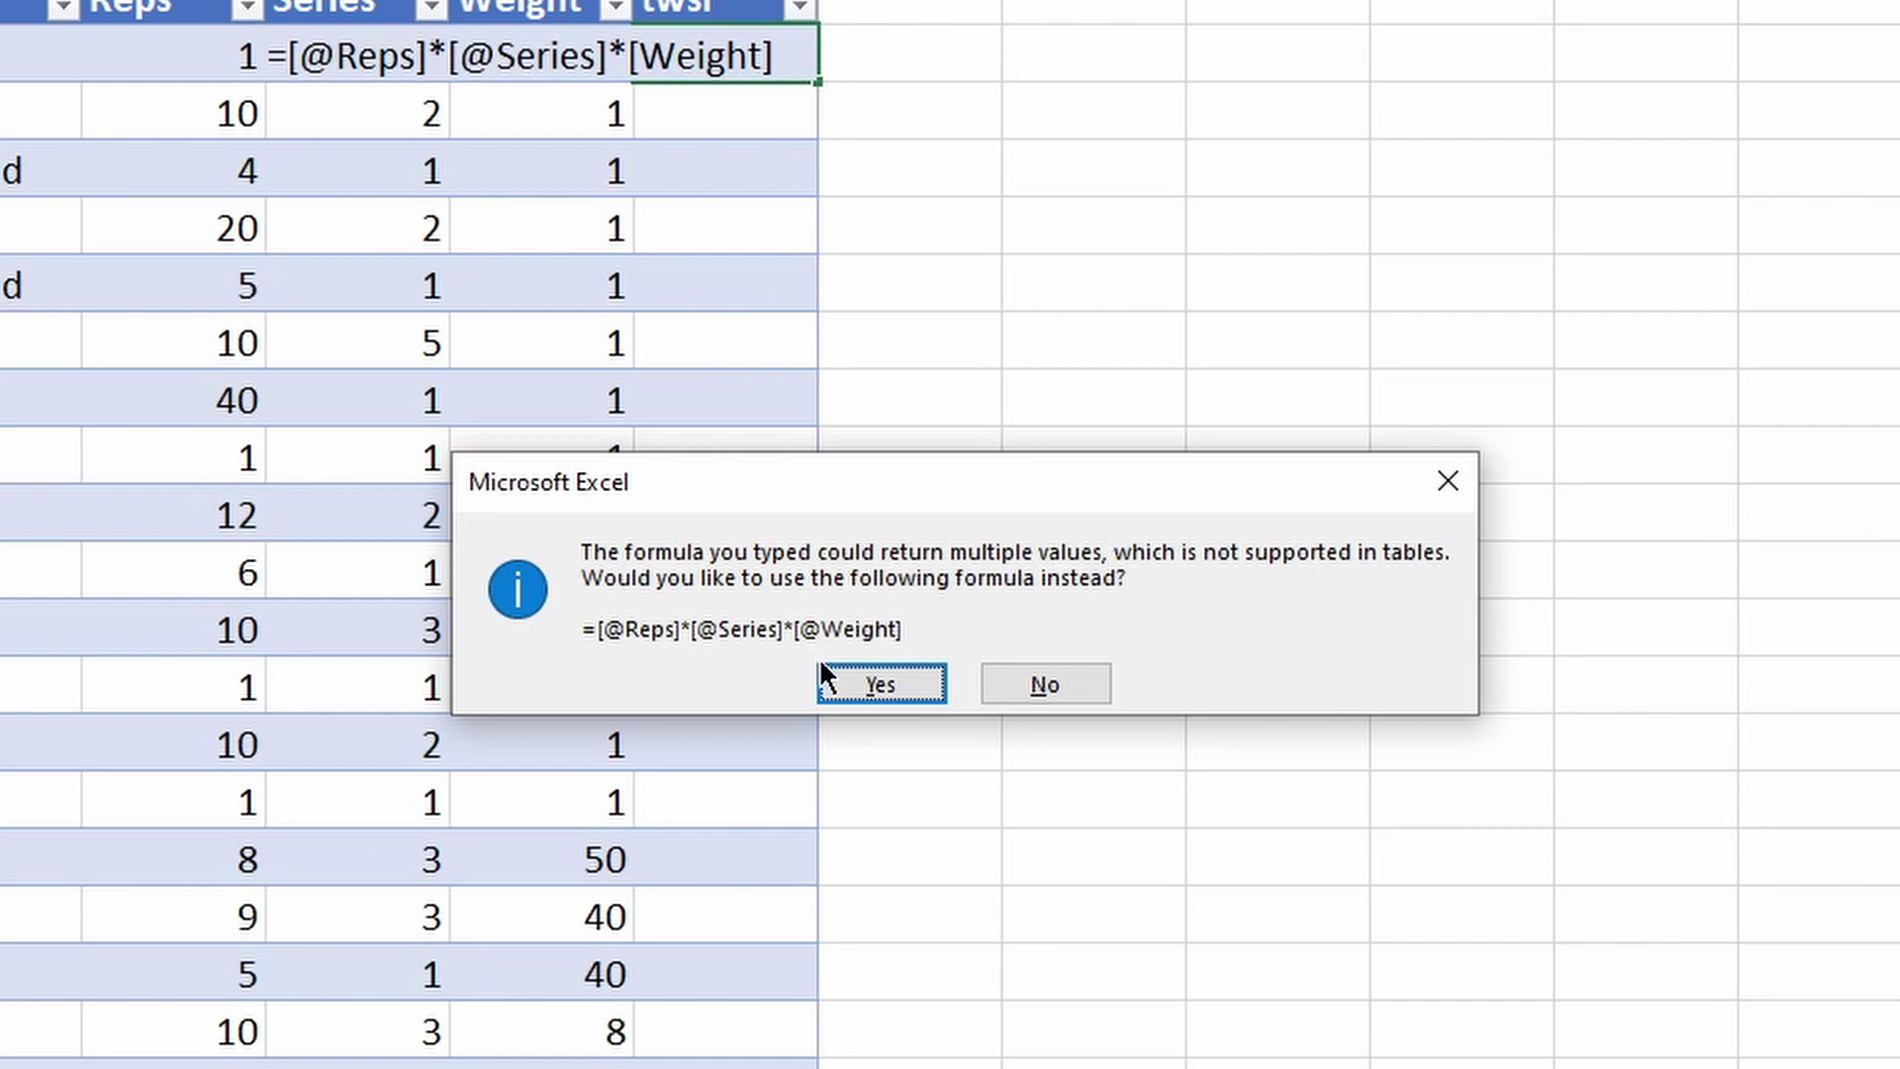
pyautogui.click(867, 686)
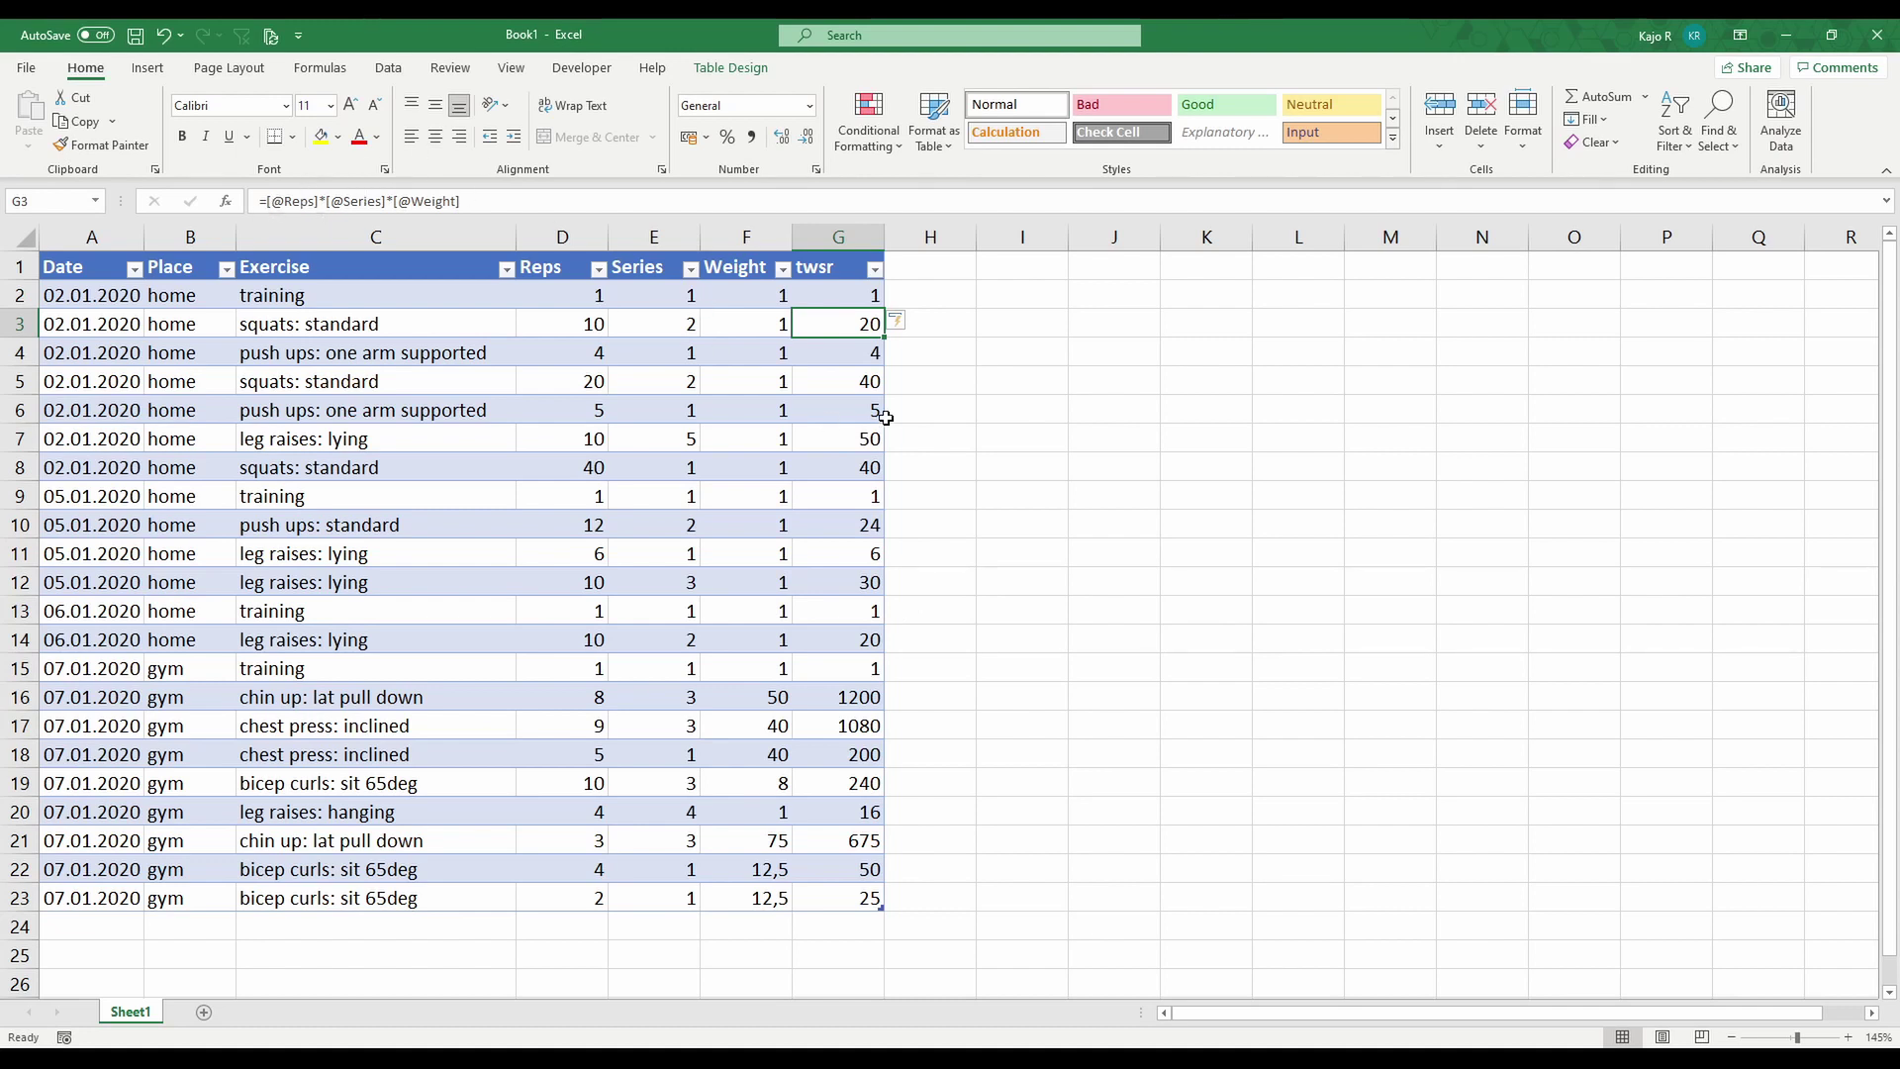
# - Check the twsr formulas in rows 3 and 8, including the value 40
pyautogui.click(637, 208)
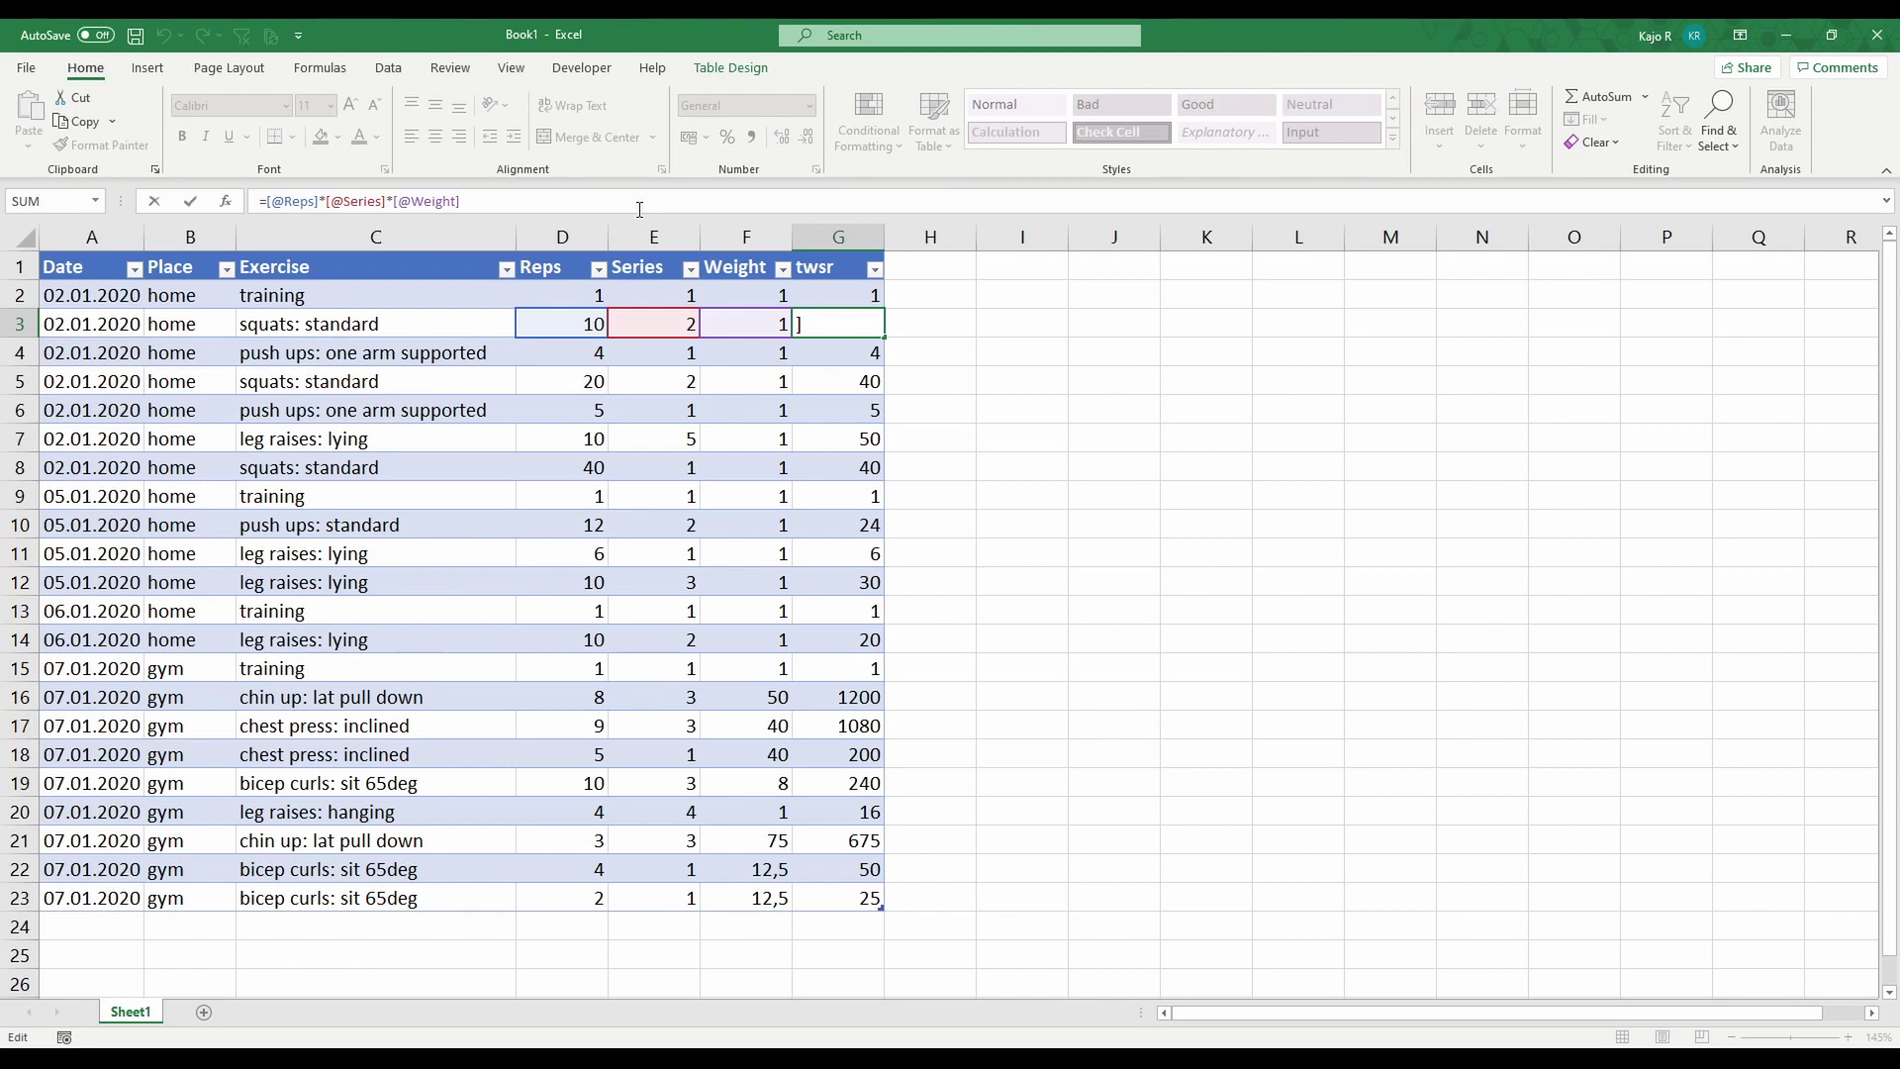
pyautogui.press('Return')
pyautogui.click(828, 465)
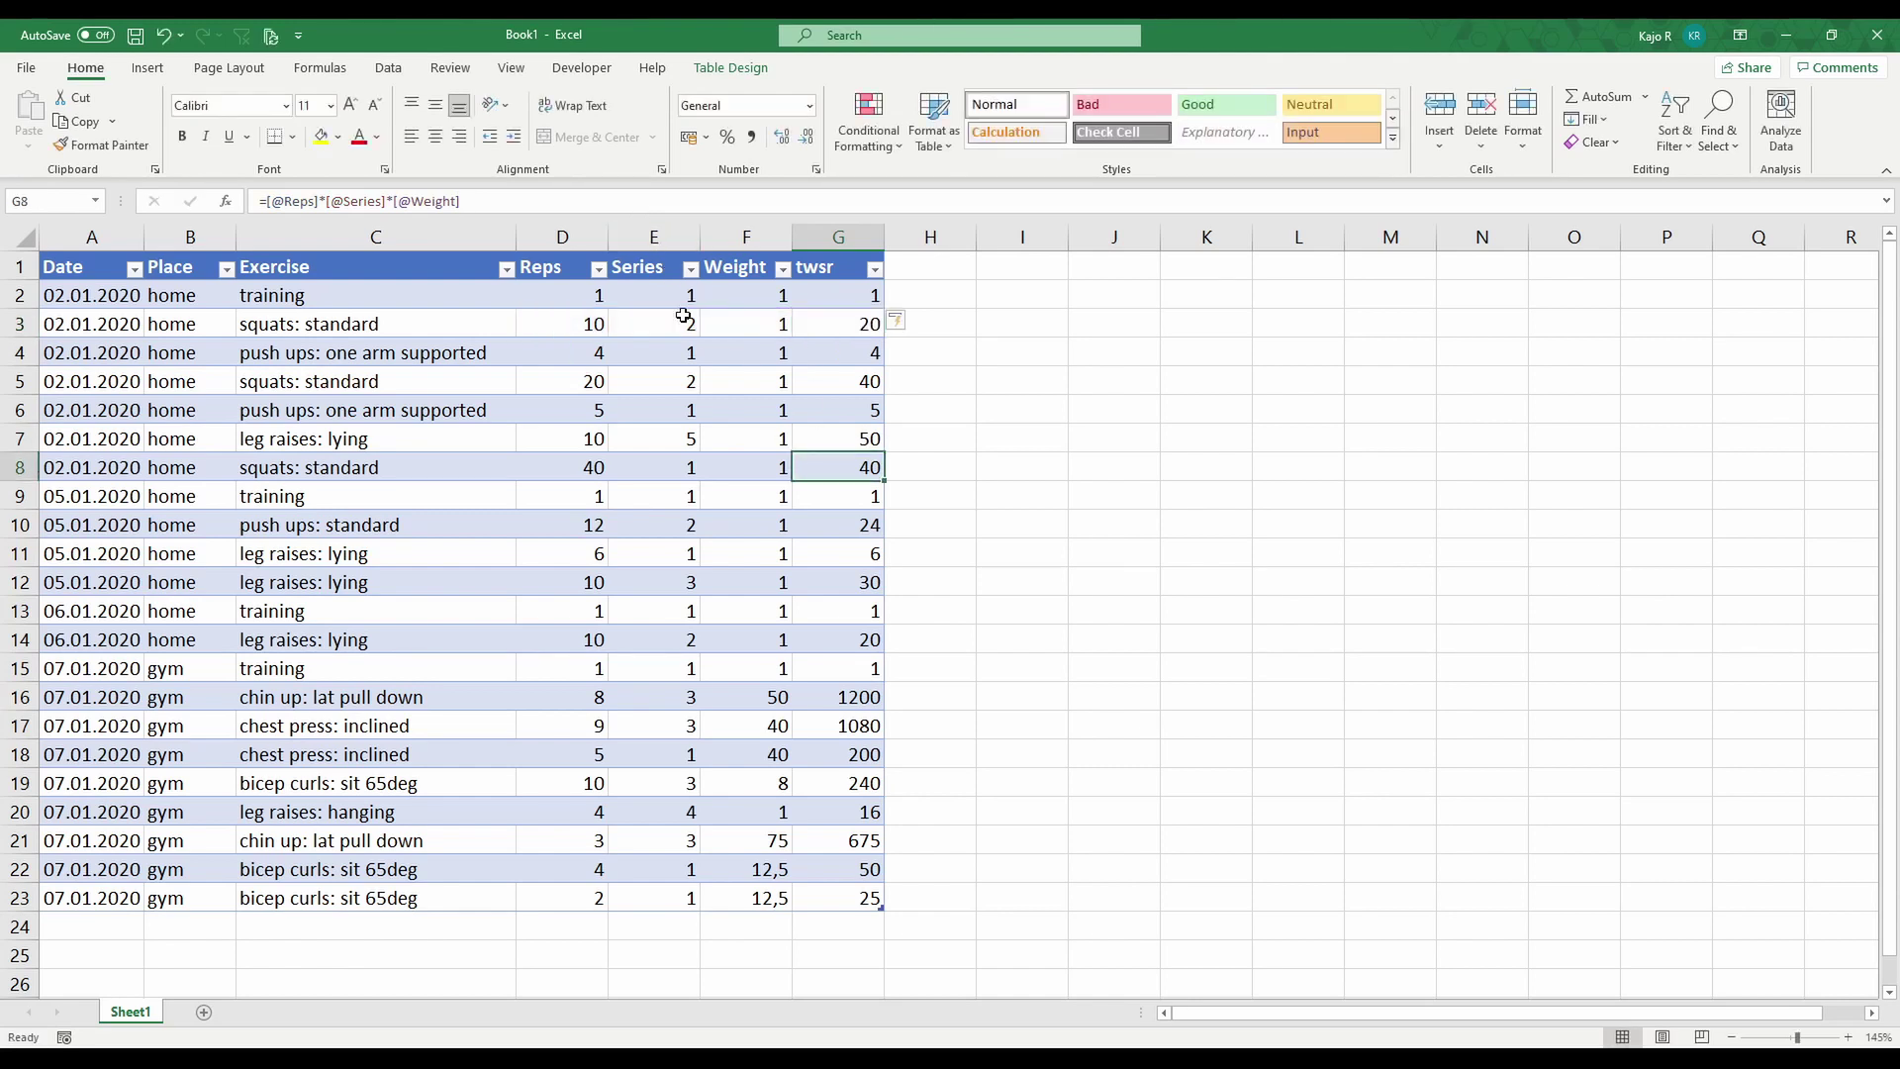
pyautogui.click(492, 200)
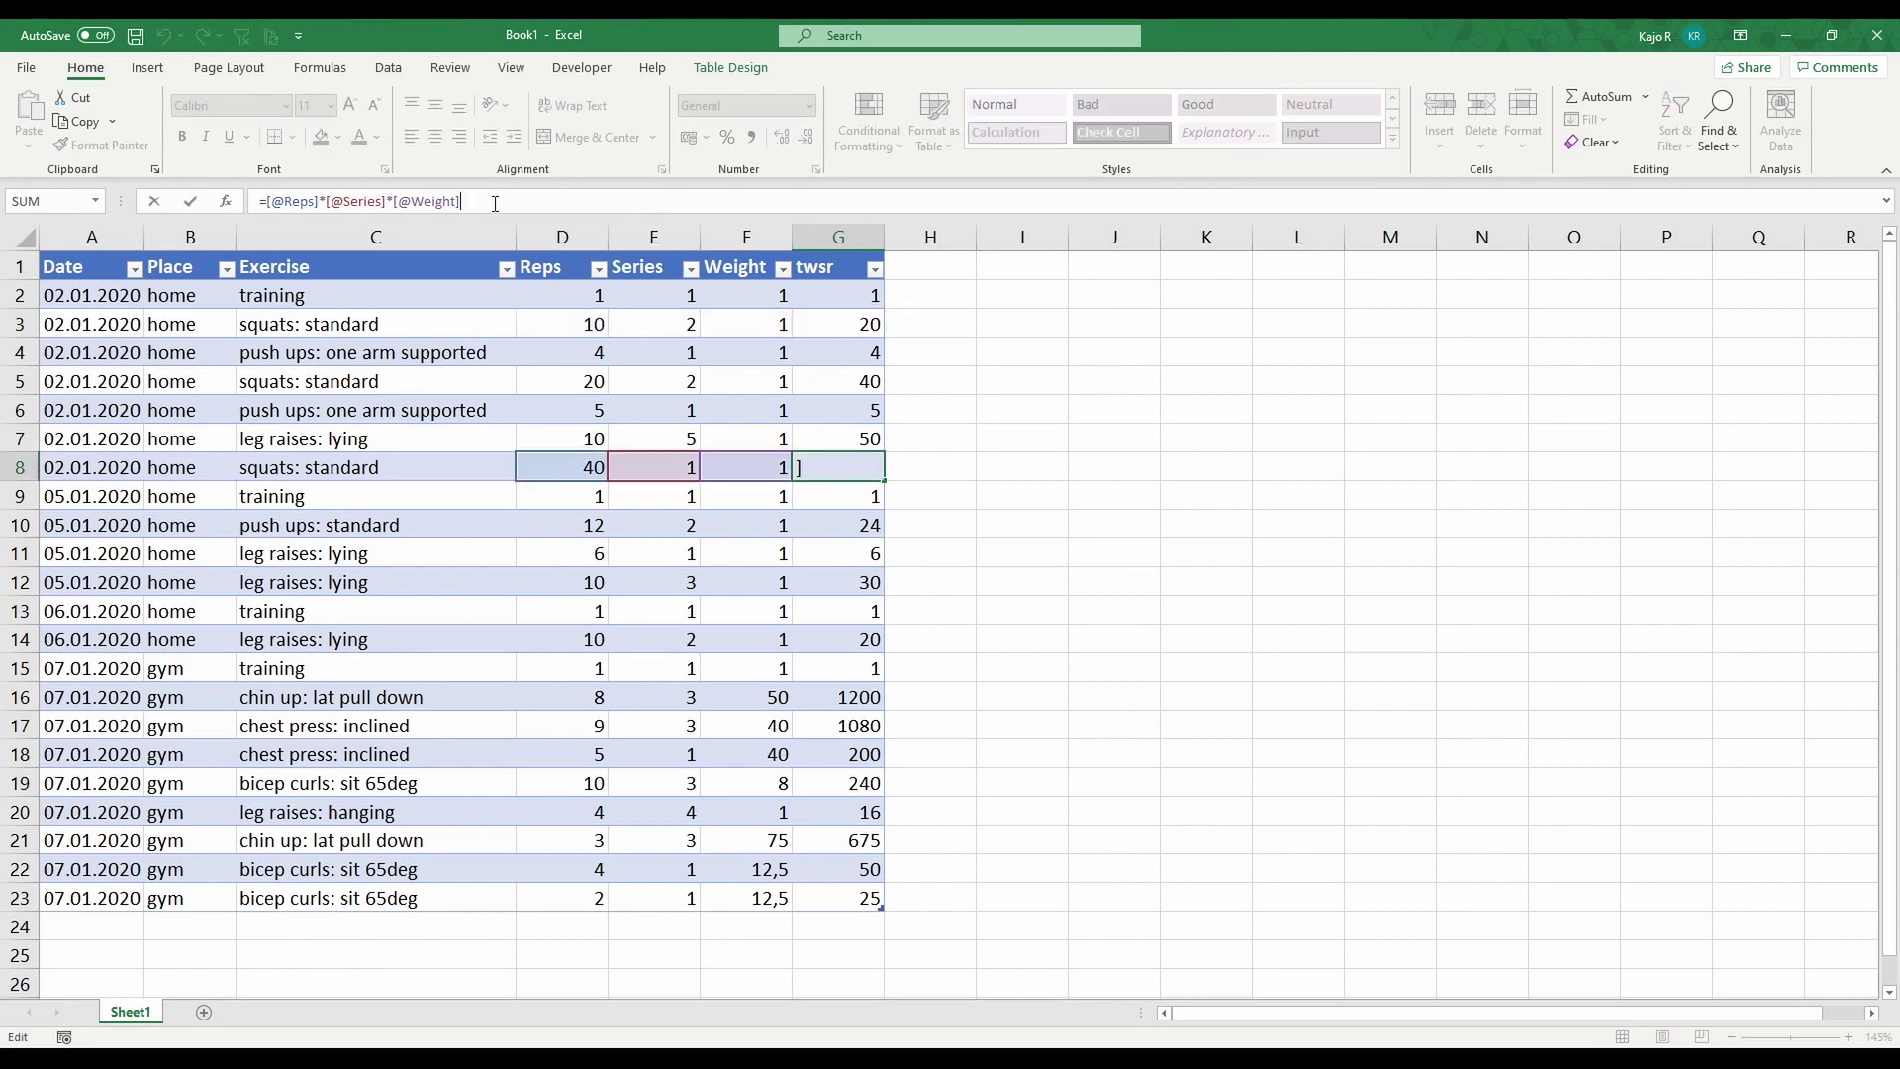
pyautogui.press('Escape')
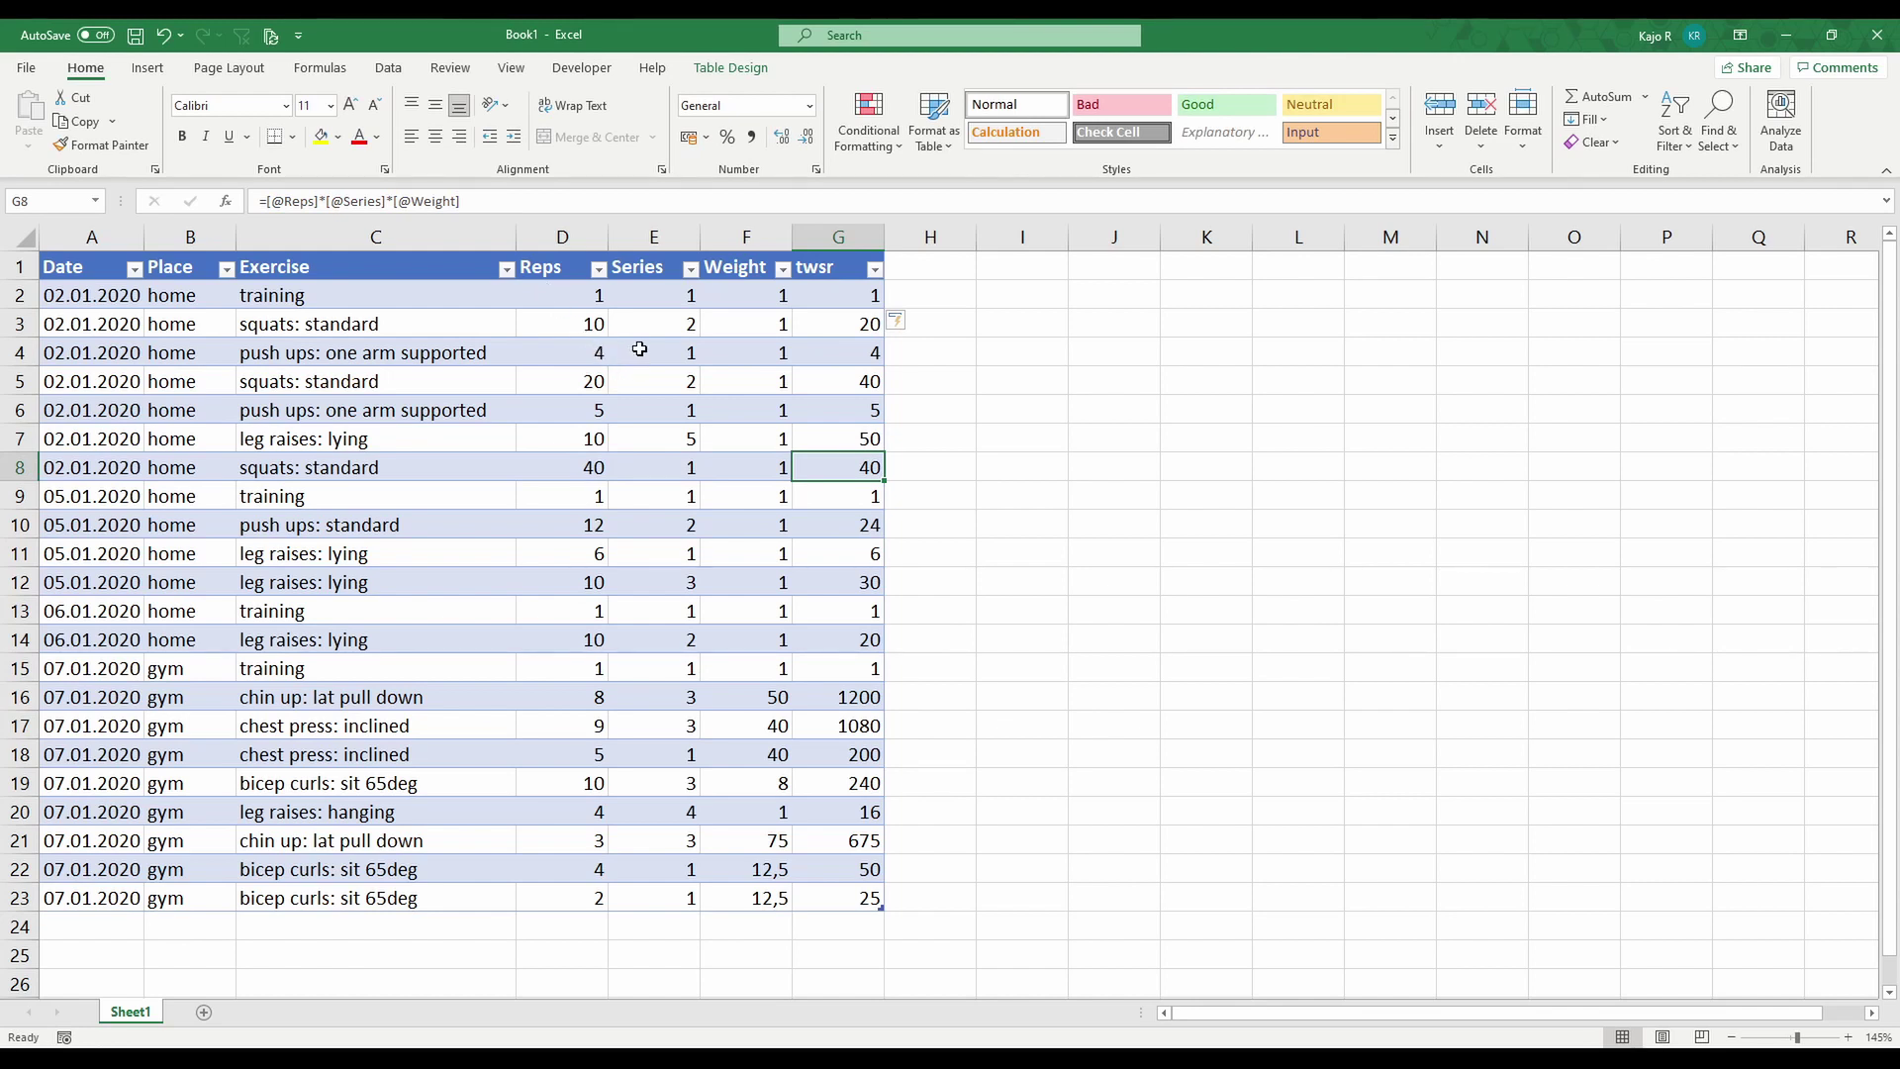
pyautogui.click(506, 270)
pyautogui.click(307, 505)
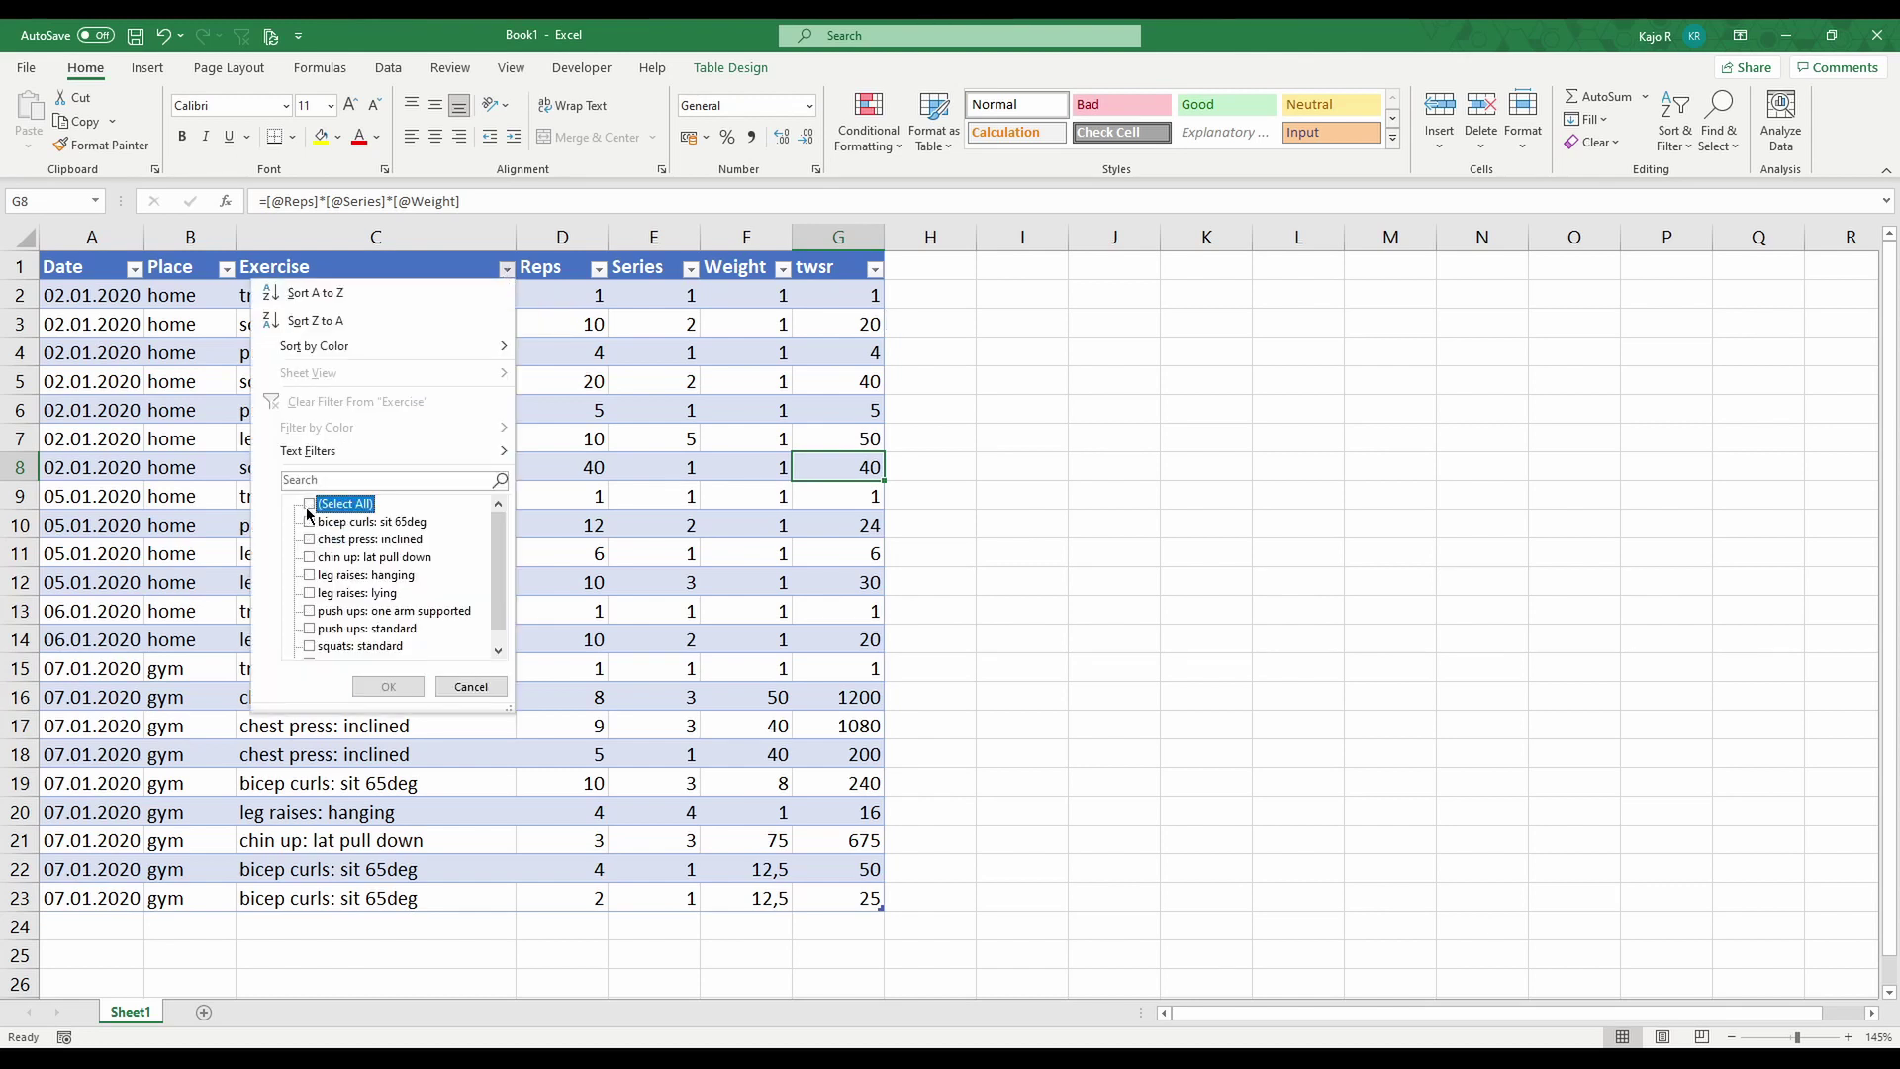
pyautogui.scroll(-1, 368, 549)
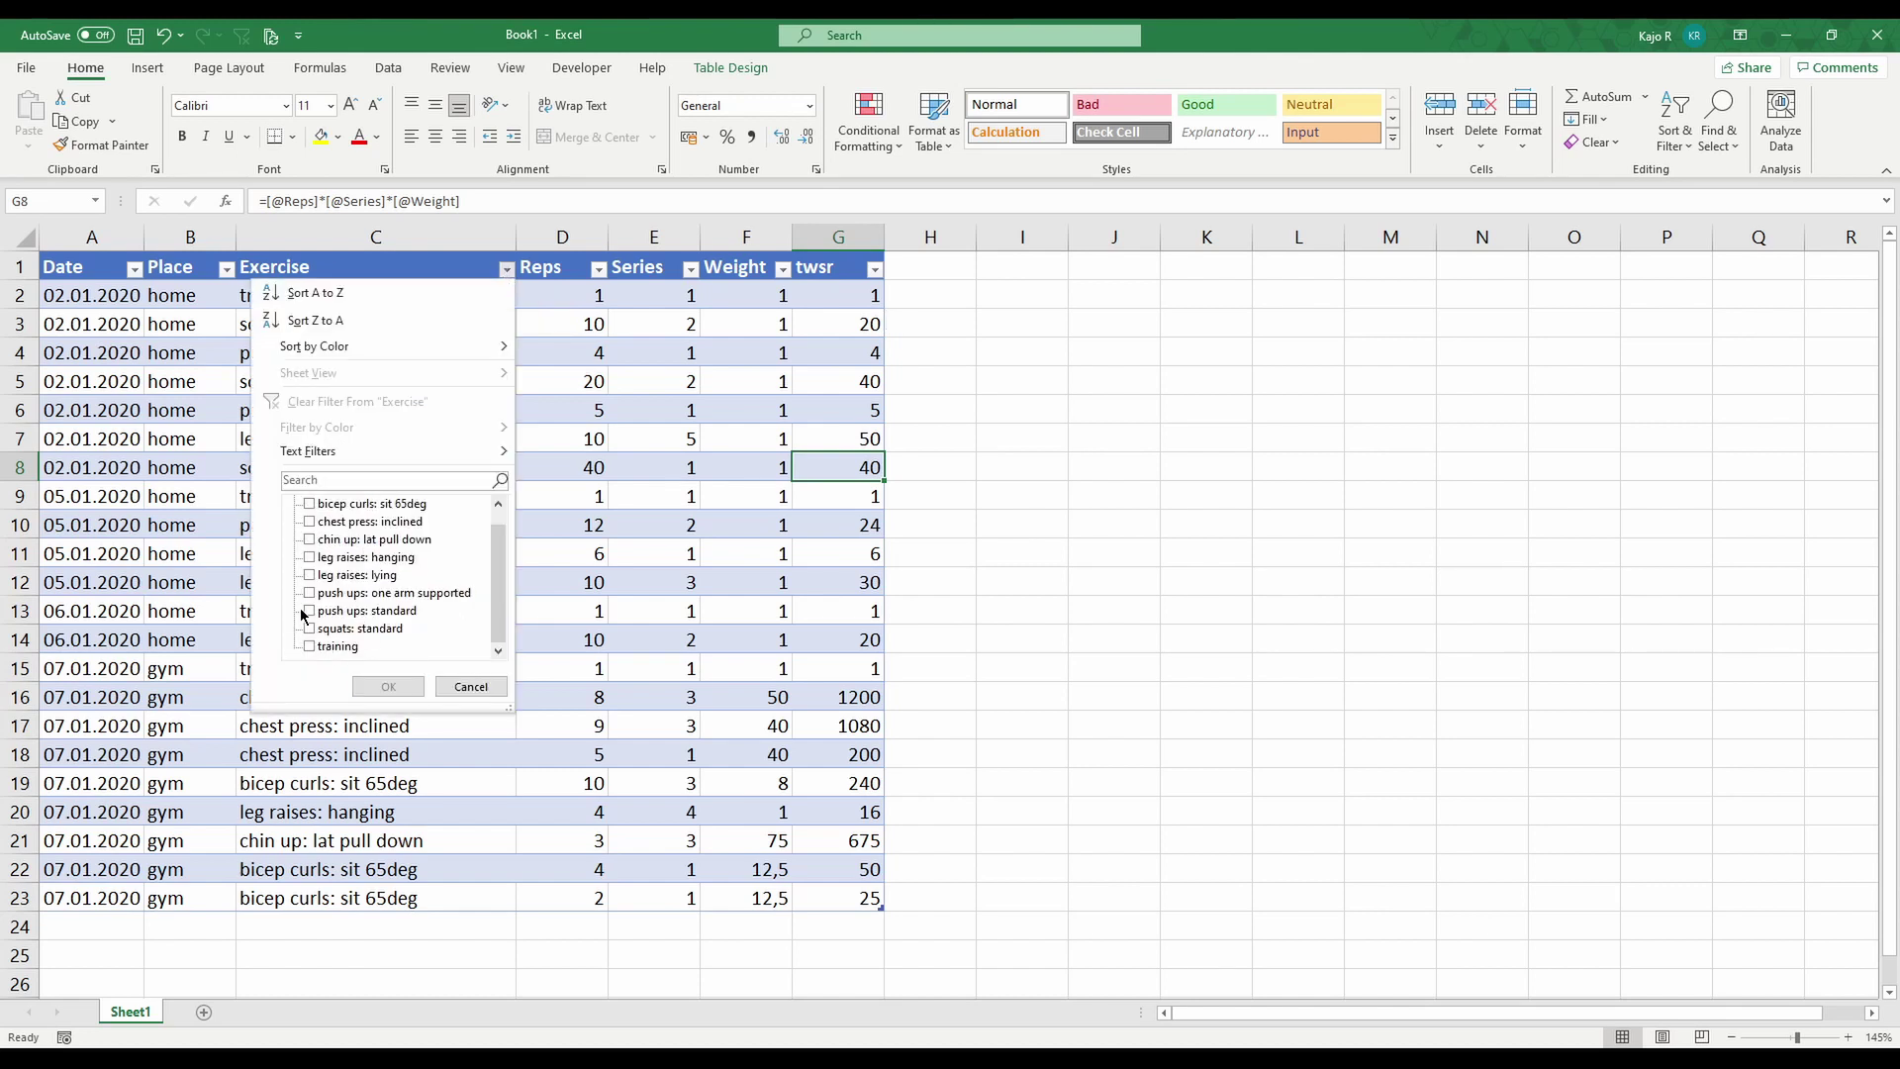
pyautogui.click(310, 522)
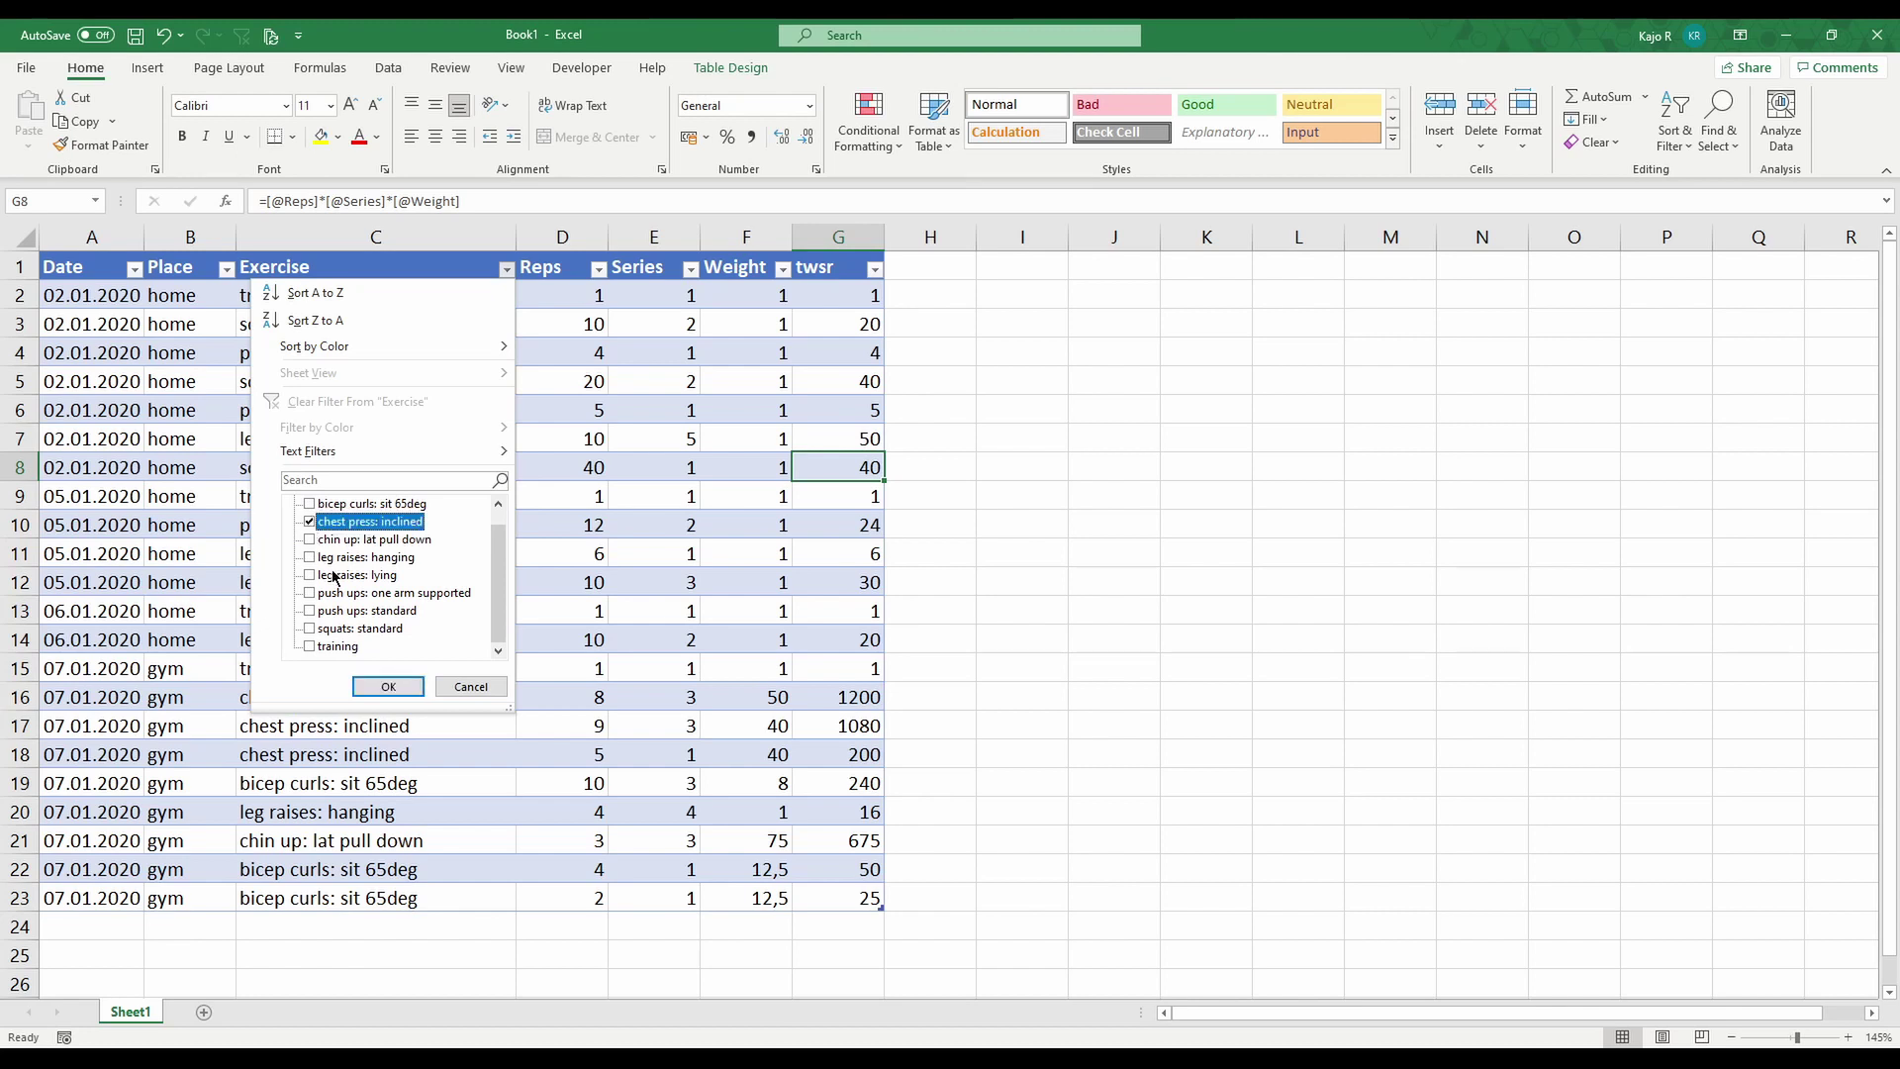
pyautogui.click(388, 686)
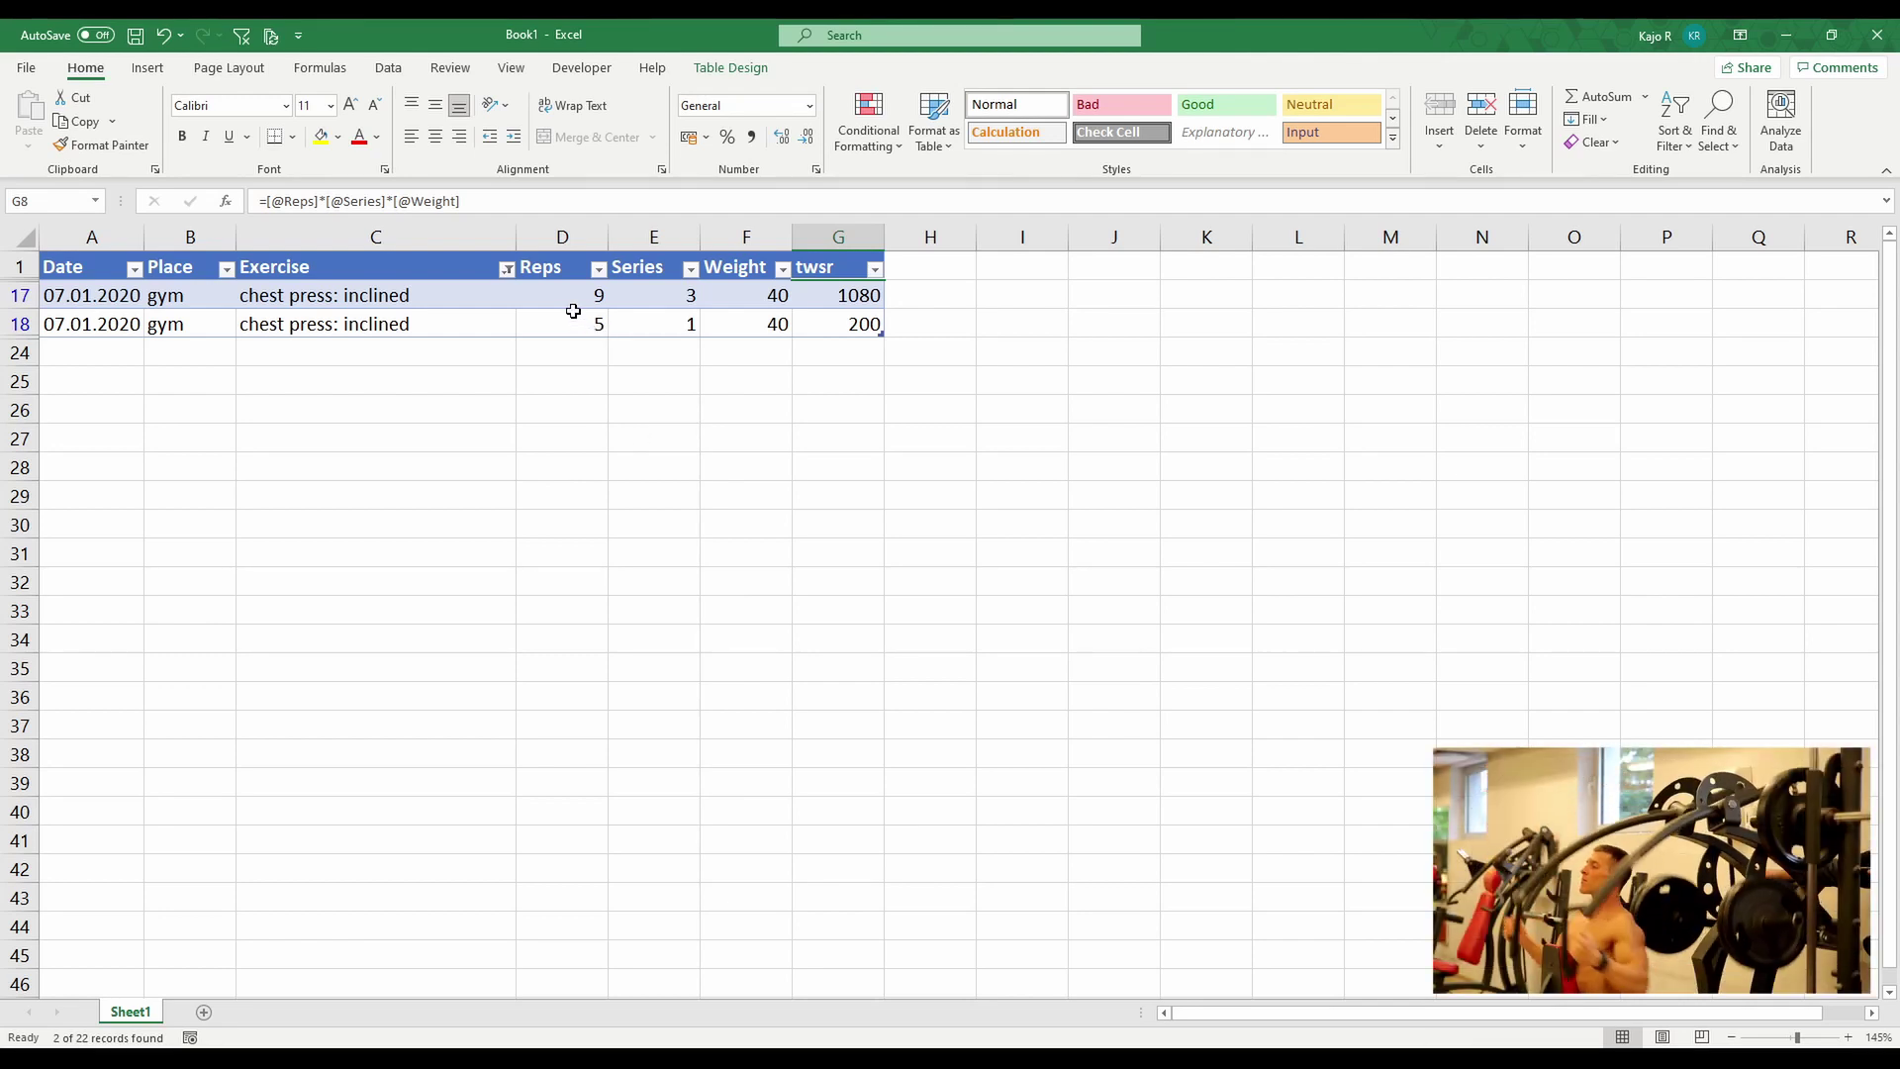
pyautogui.click(760, 295)
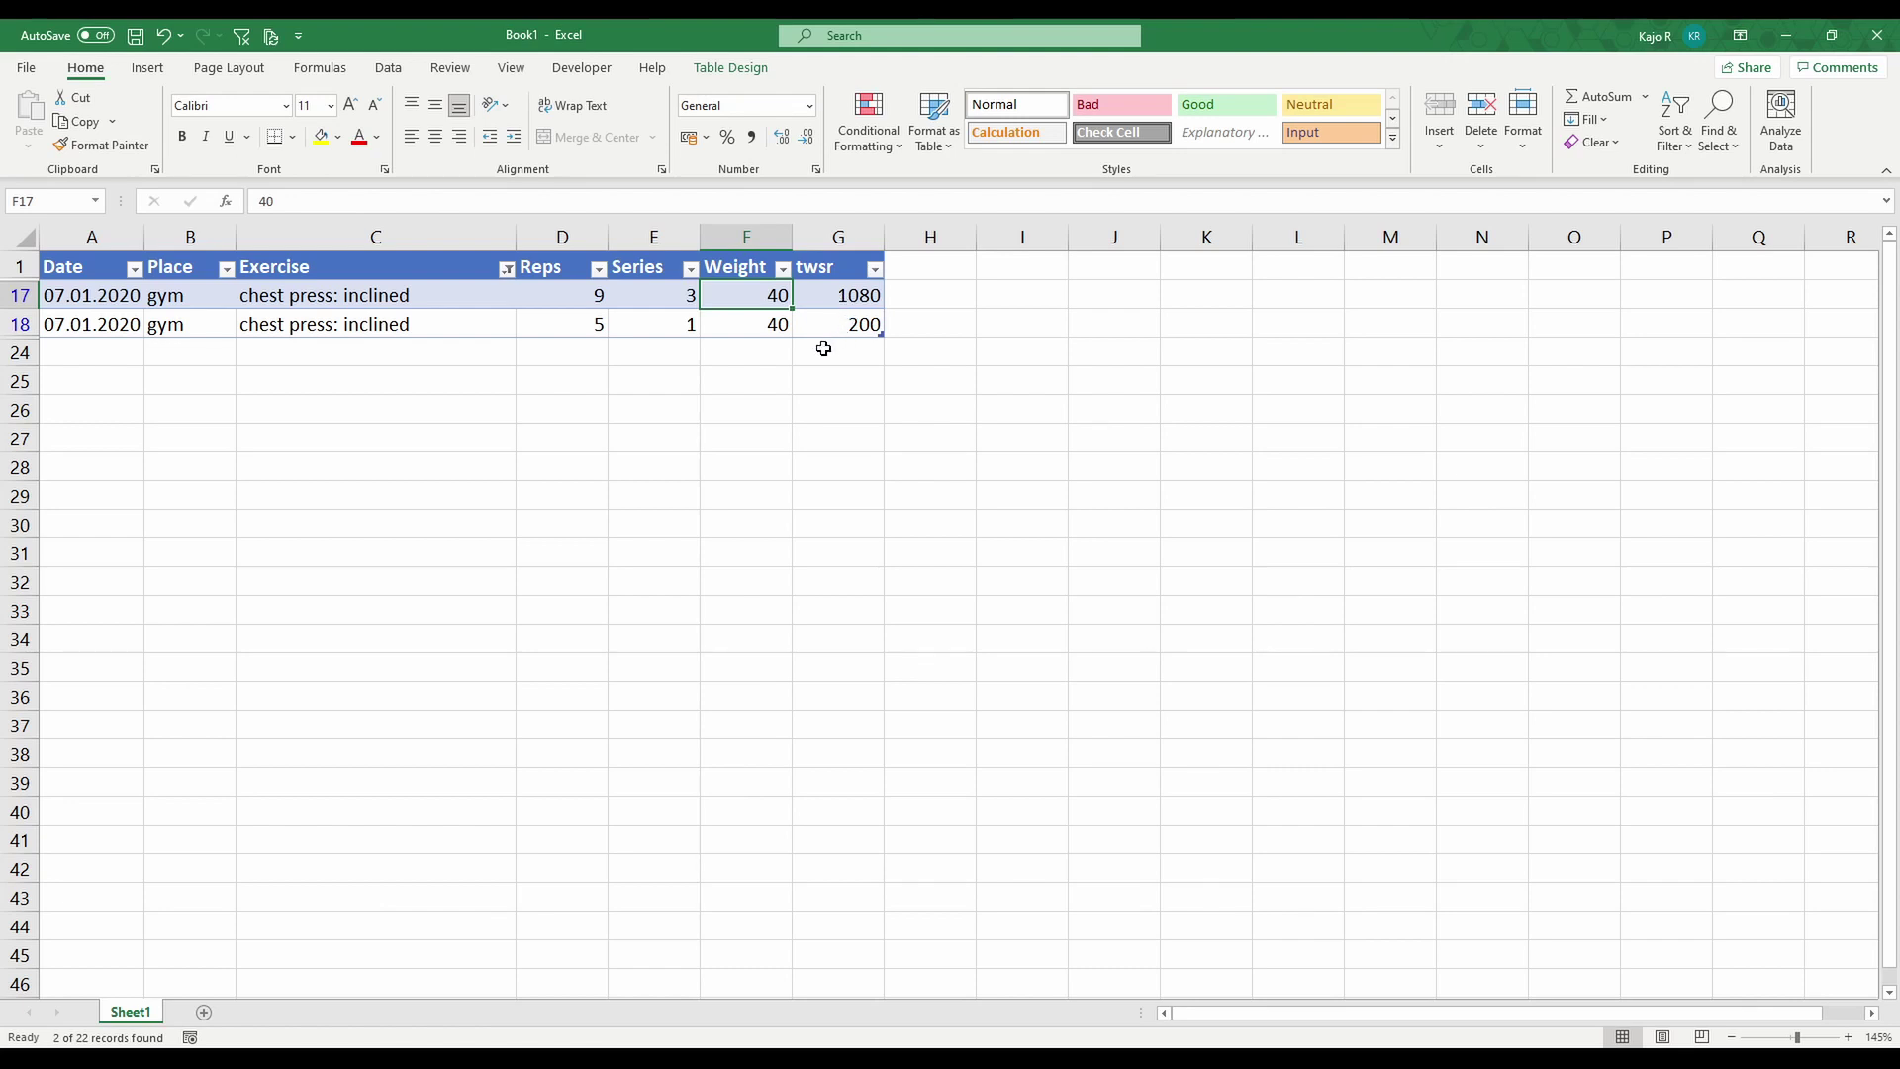
pyautogui.click(507, 269)
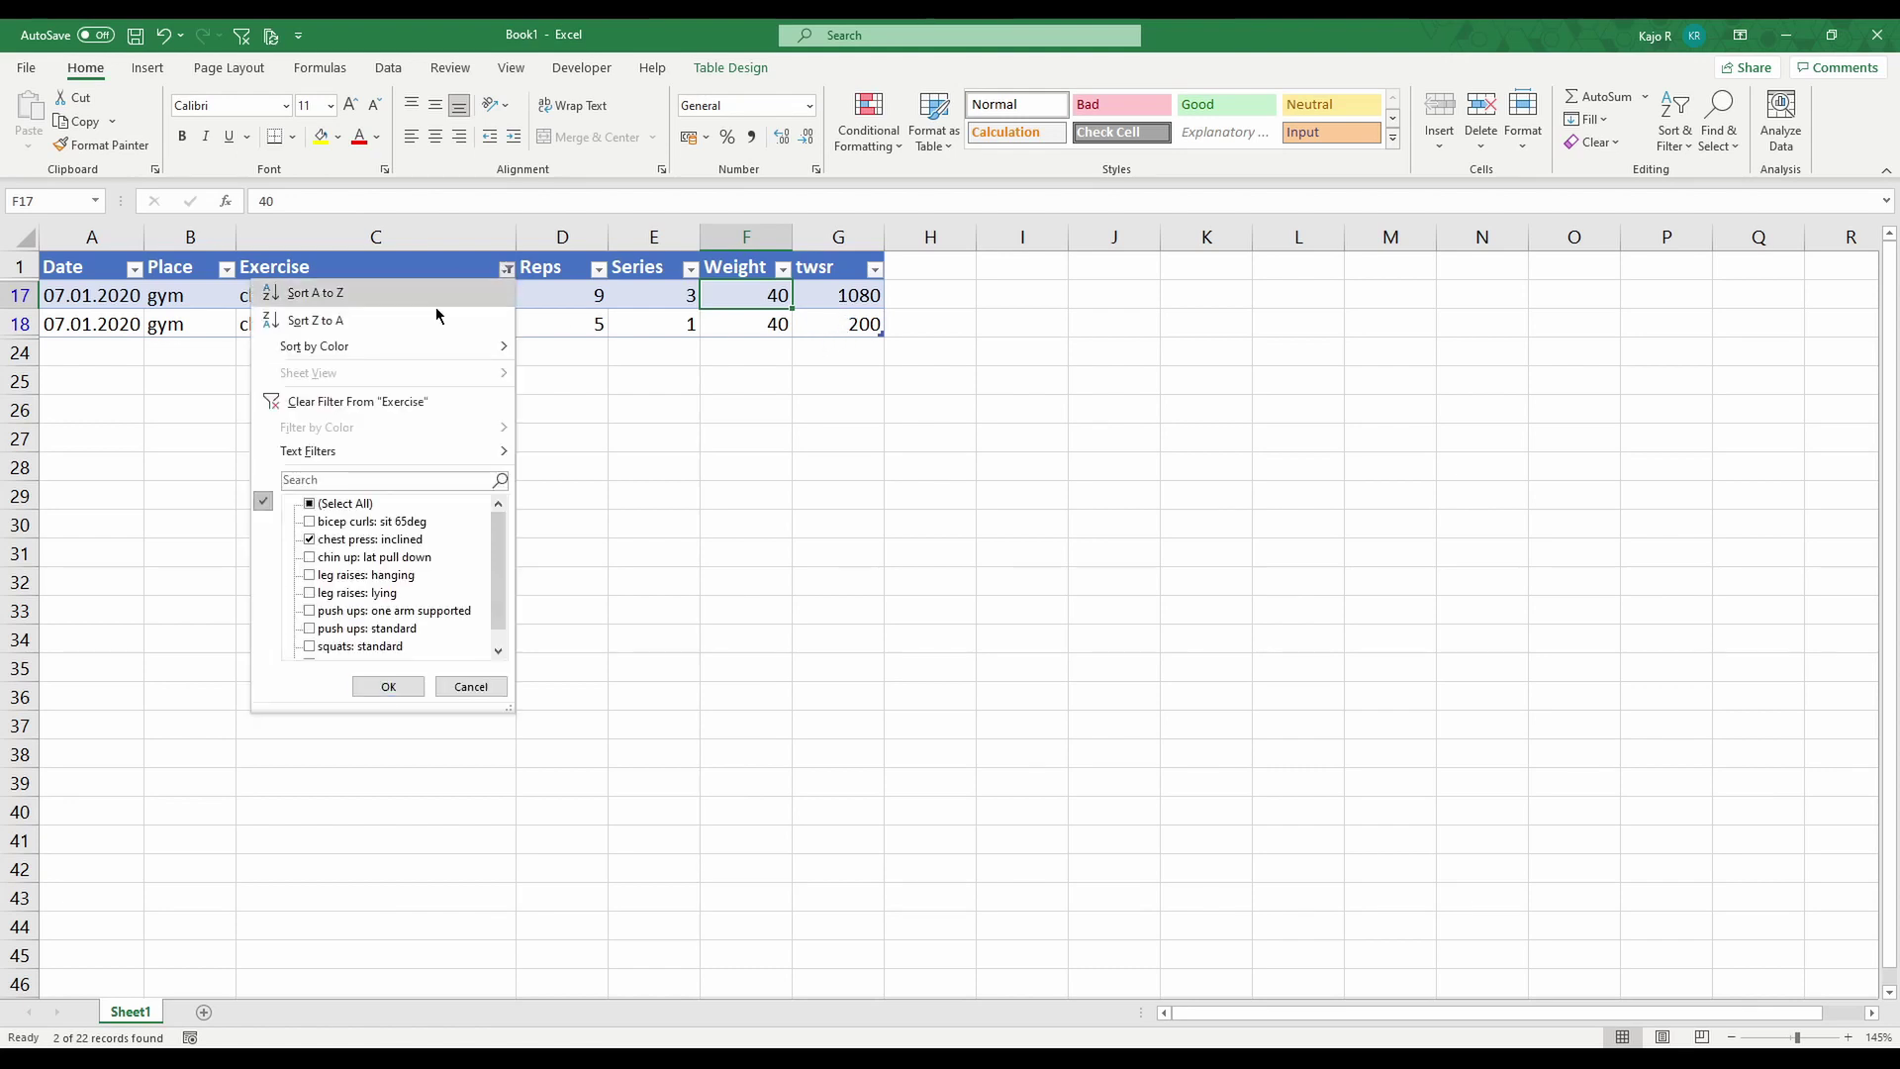
pyautogui.click(294, 402)
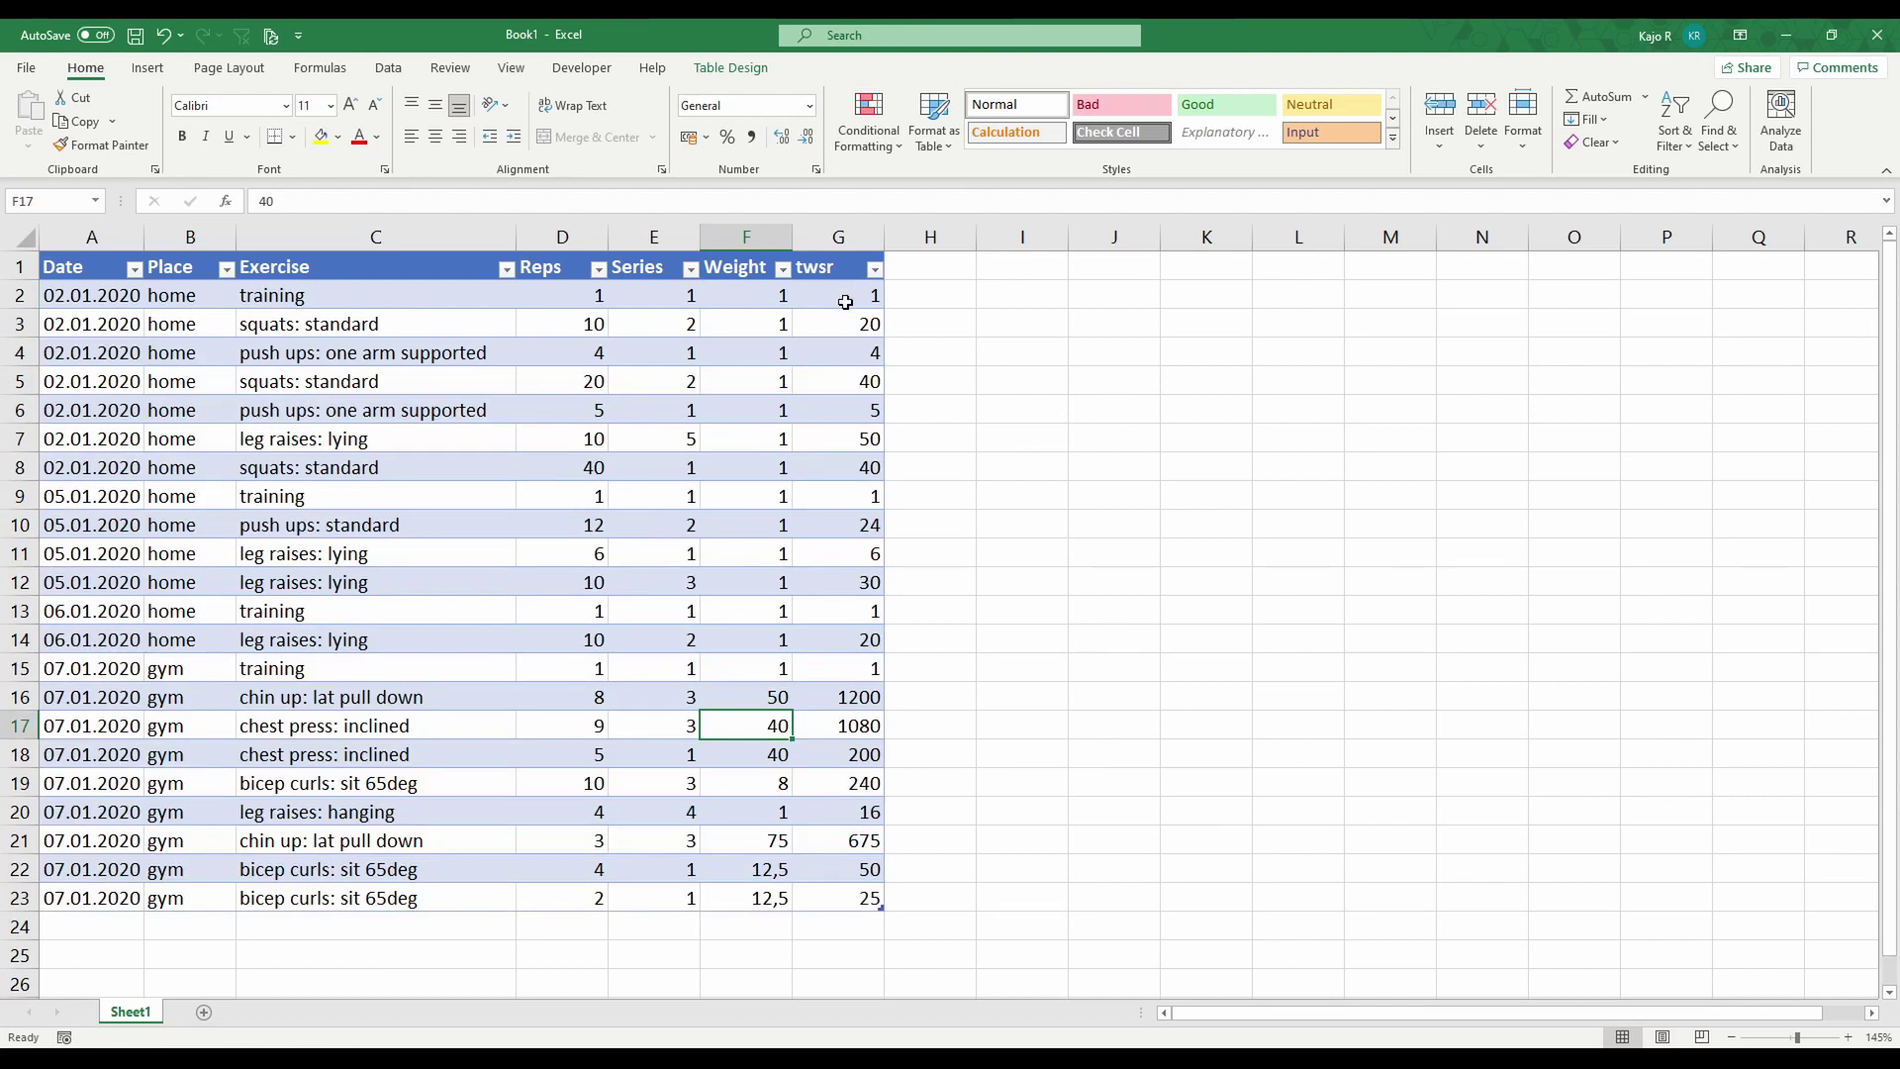
pyautogui.click(846, 299)
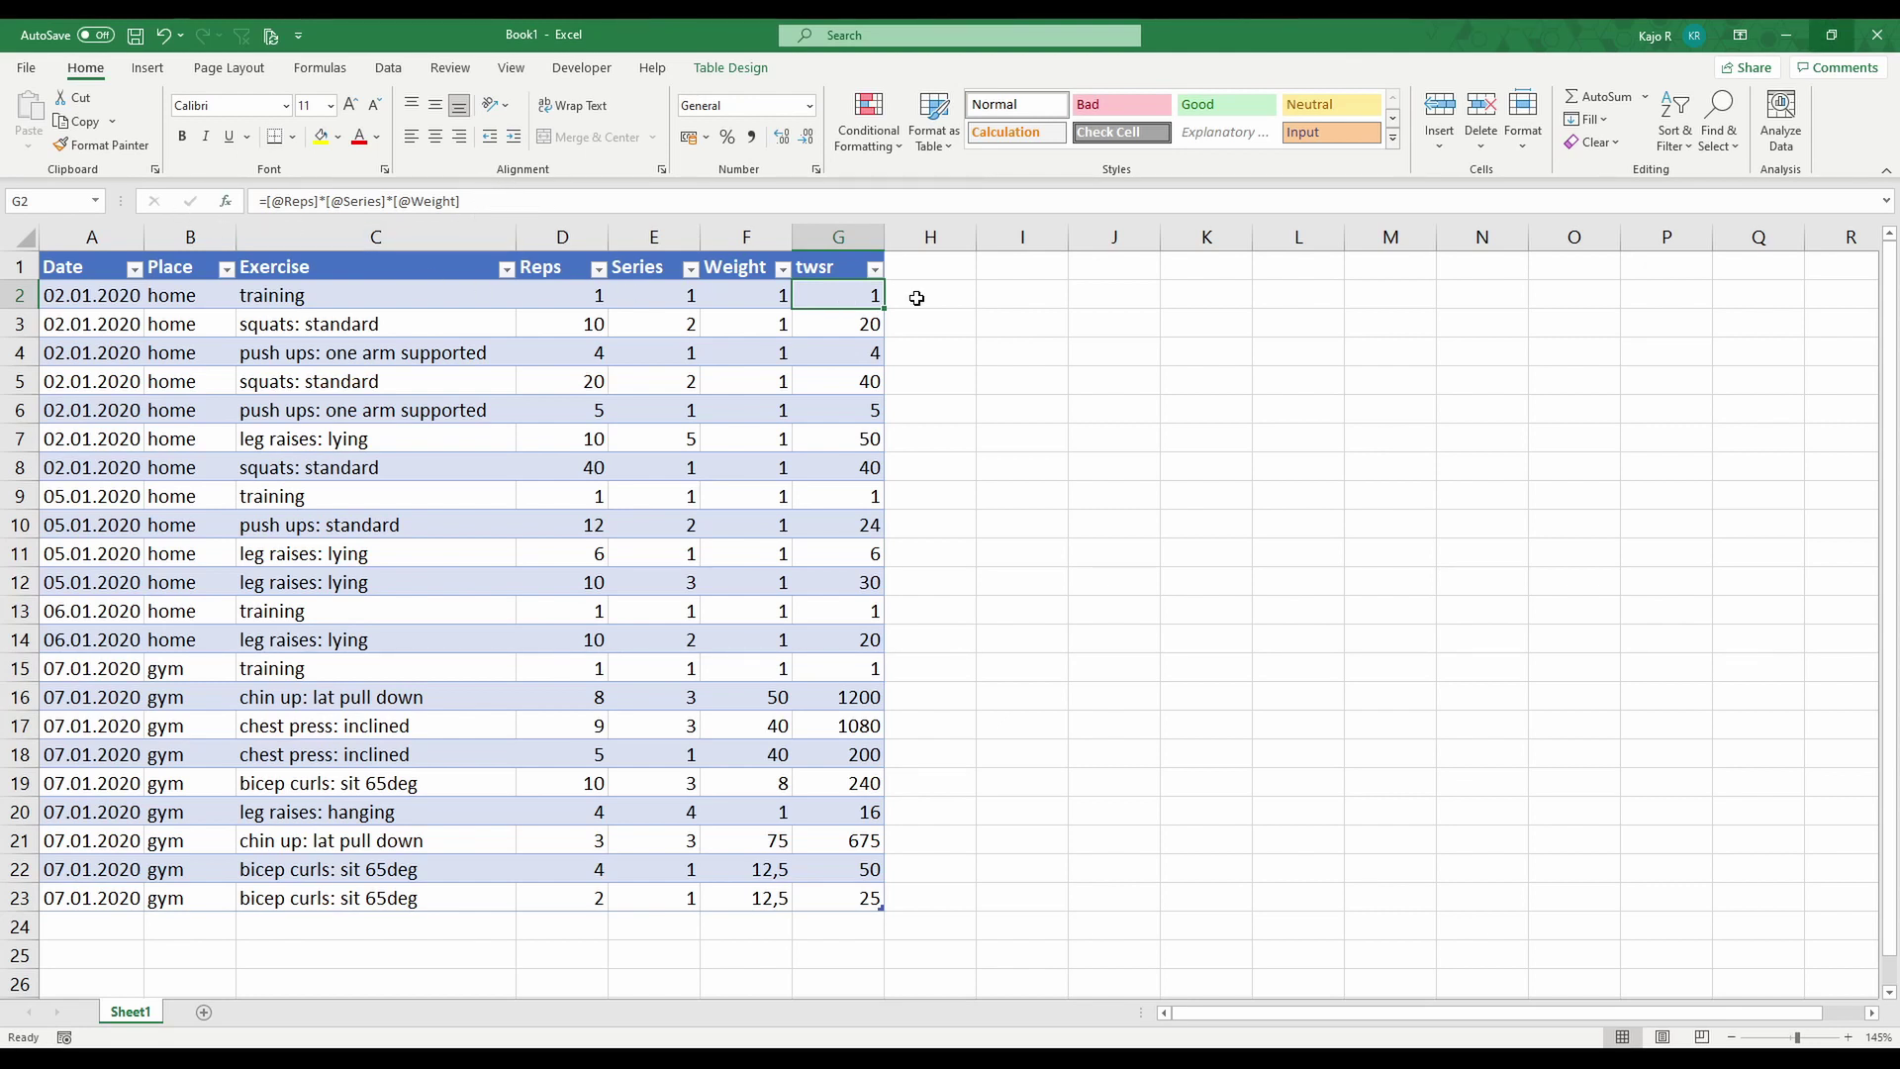
pyautogui.moveTo(901, 283); pyautogui.dragTo(940, 269)
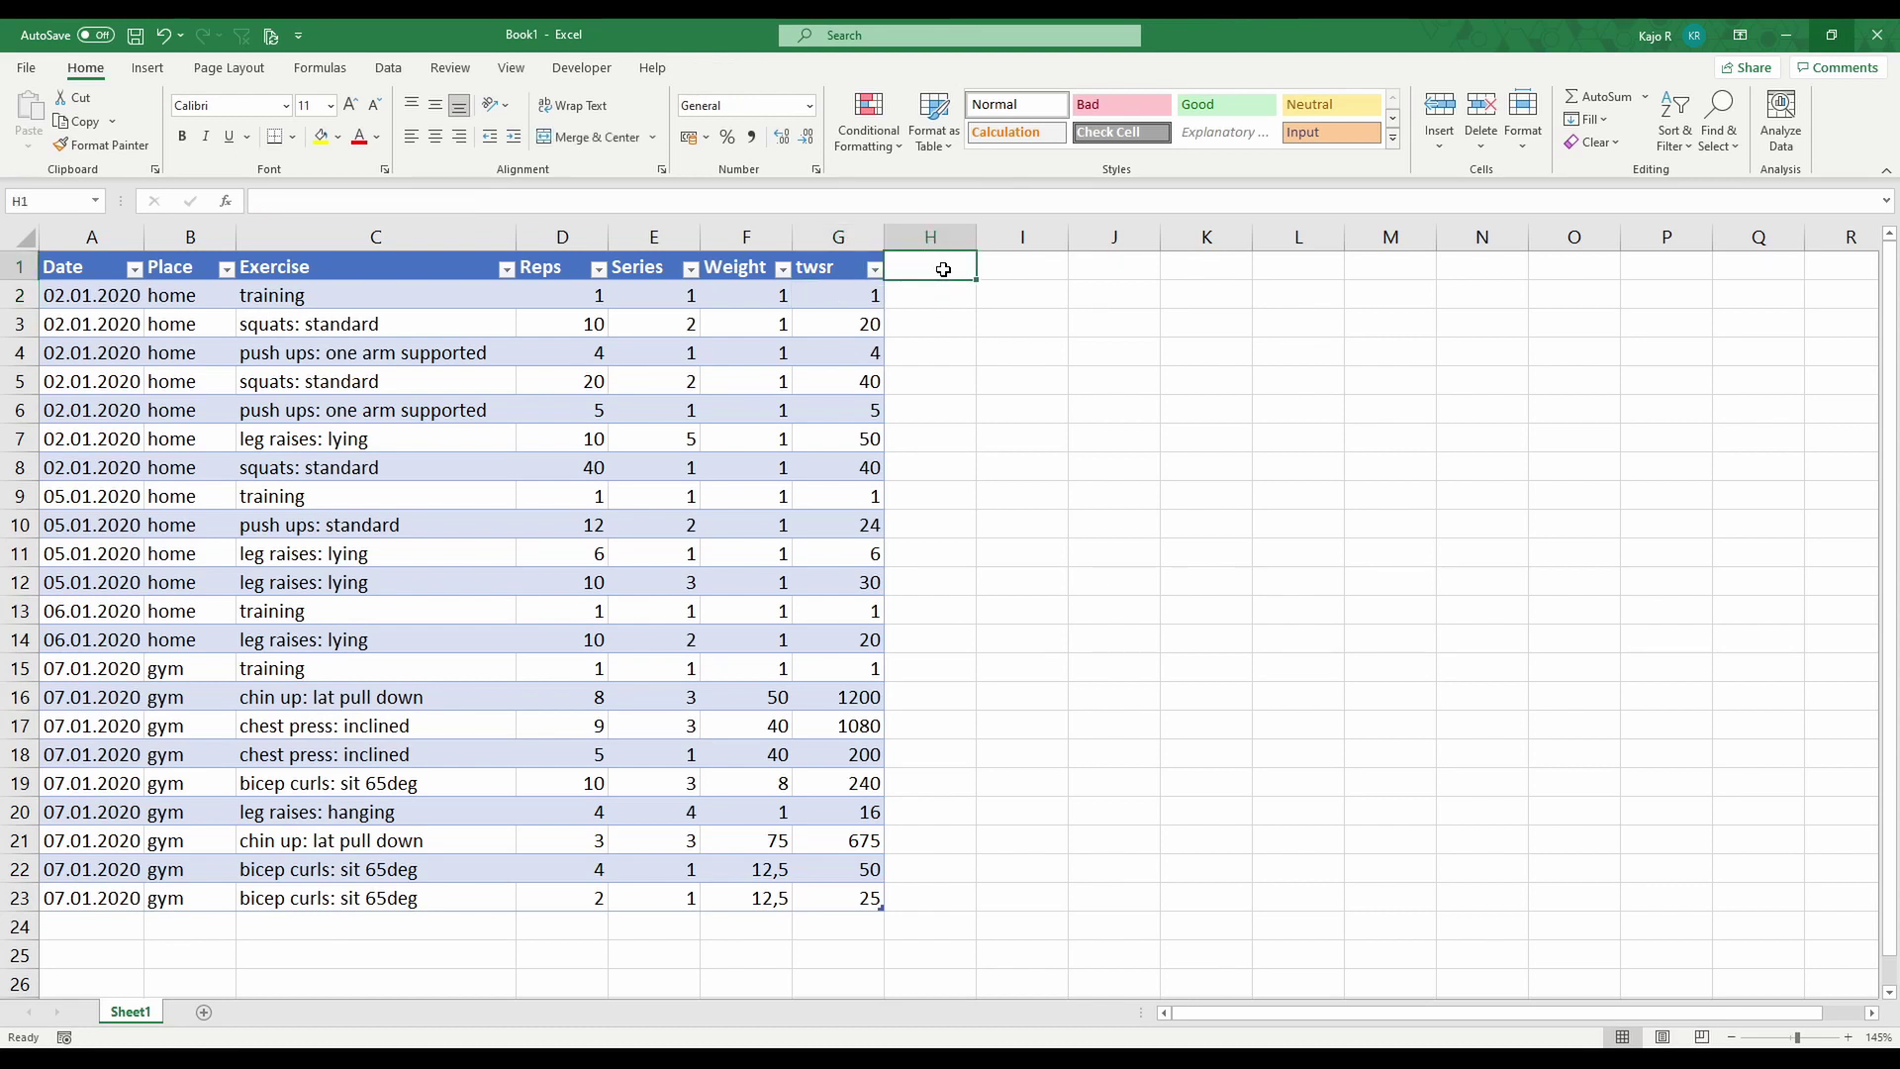
# - Enter the header twsrd in H1 to extend the table, and begin H2 with =sum
pyautogui.write('t')
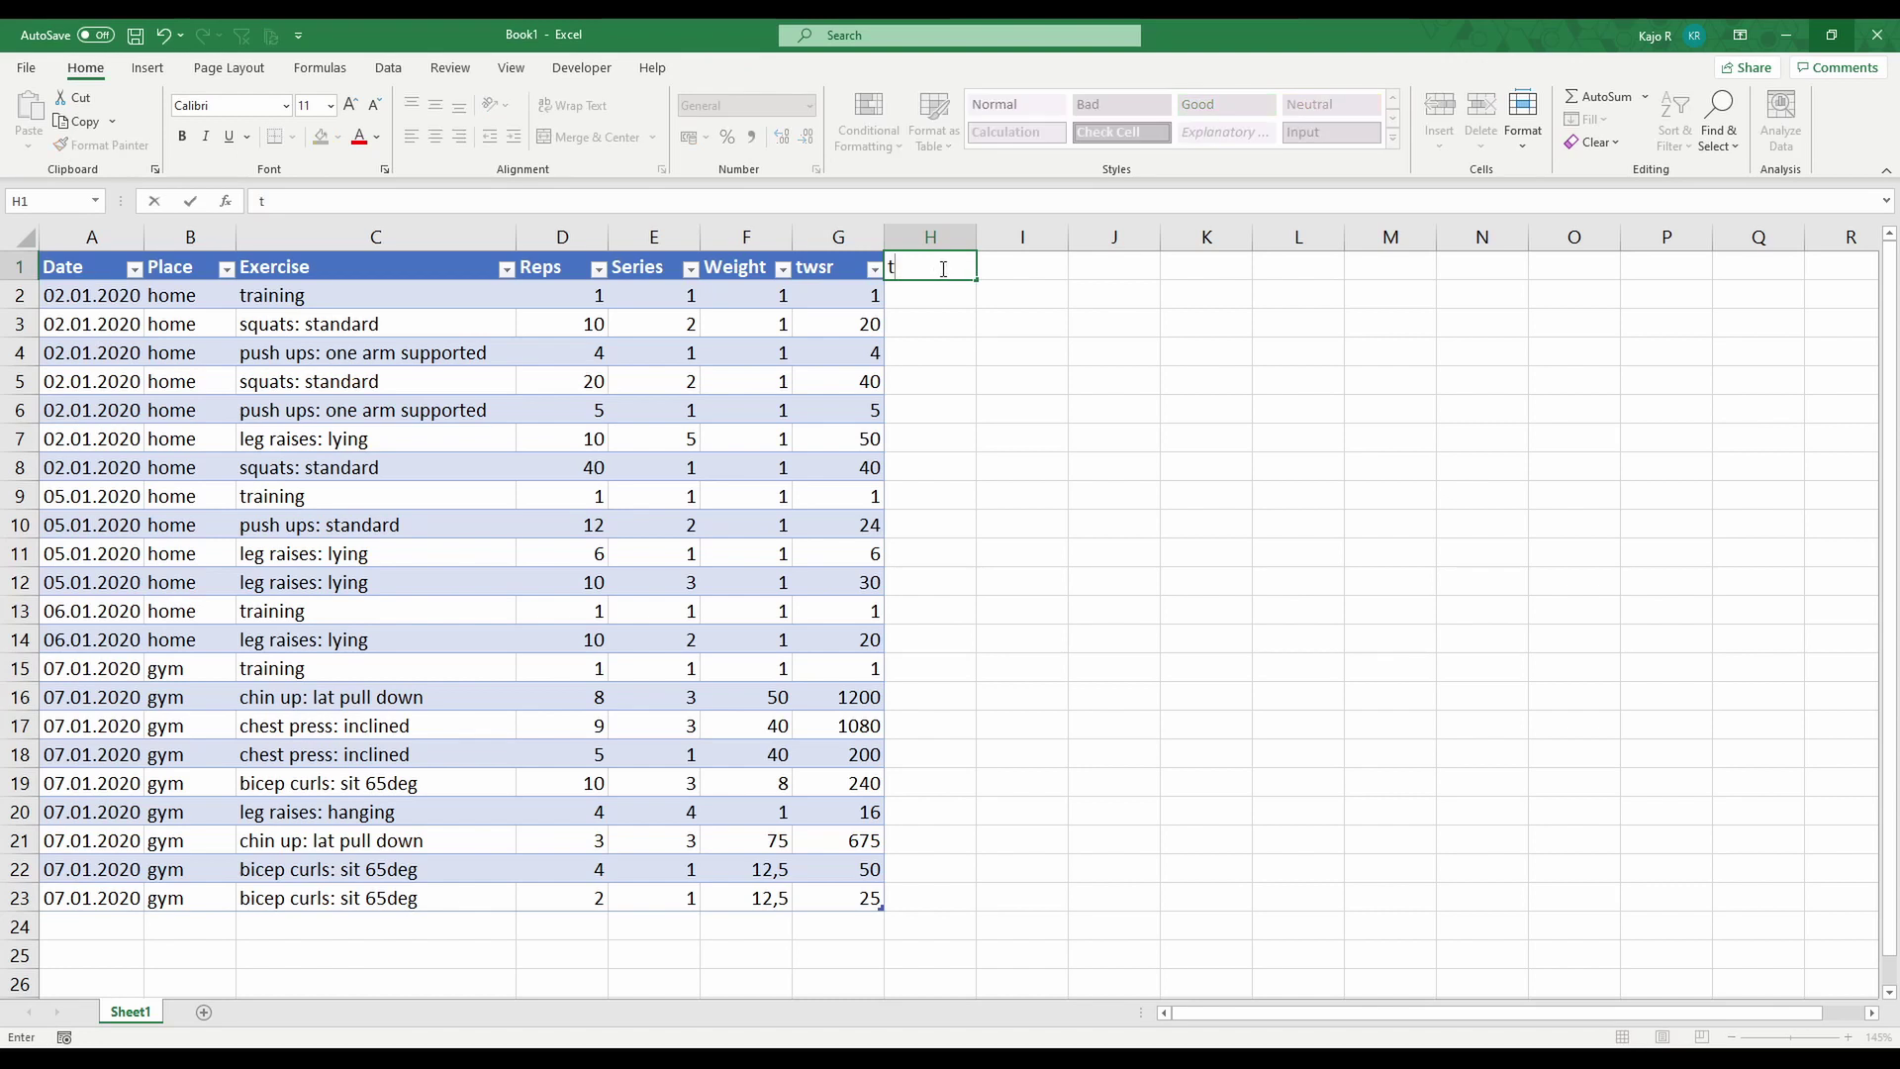
pyautogui.write('wsr')
pyautogui.write('d')
pyautogui.press('Return')
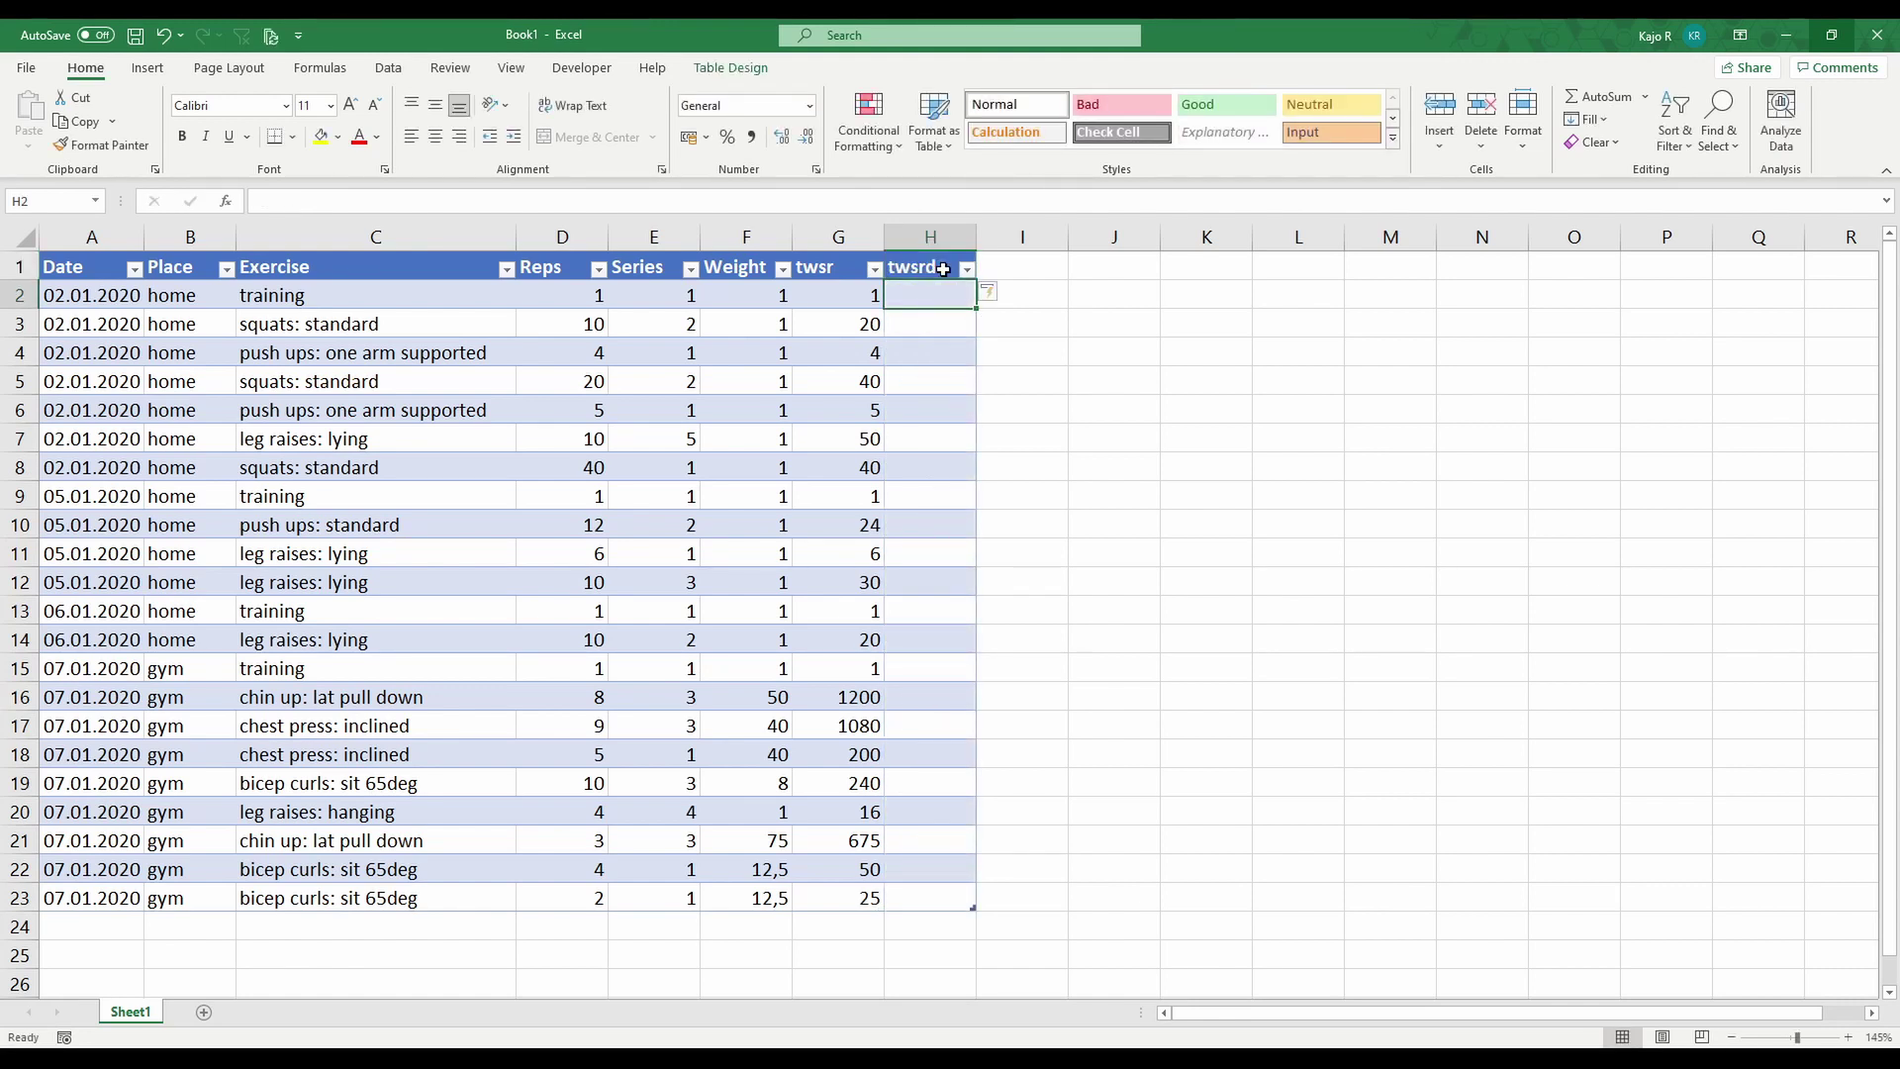
pyautogui.write('=')
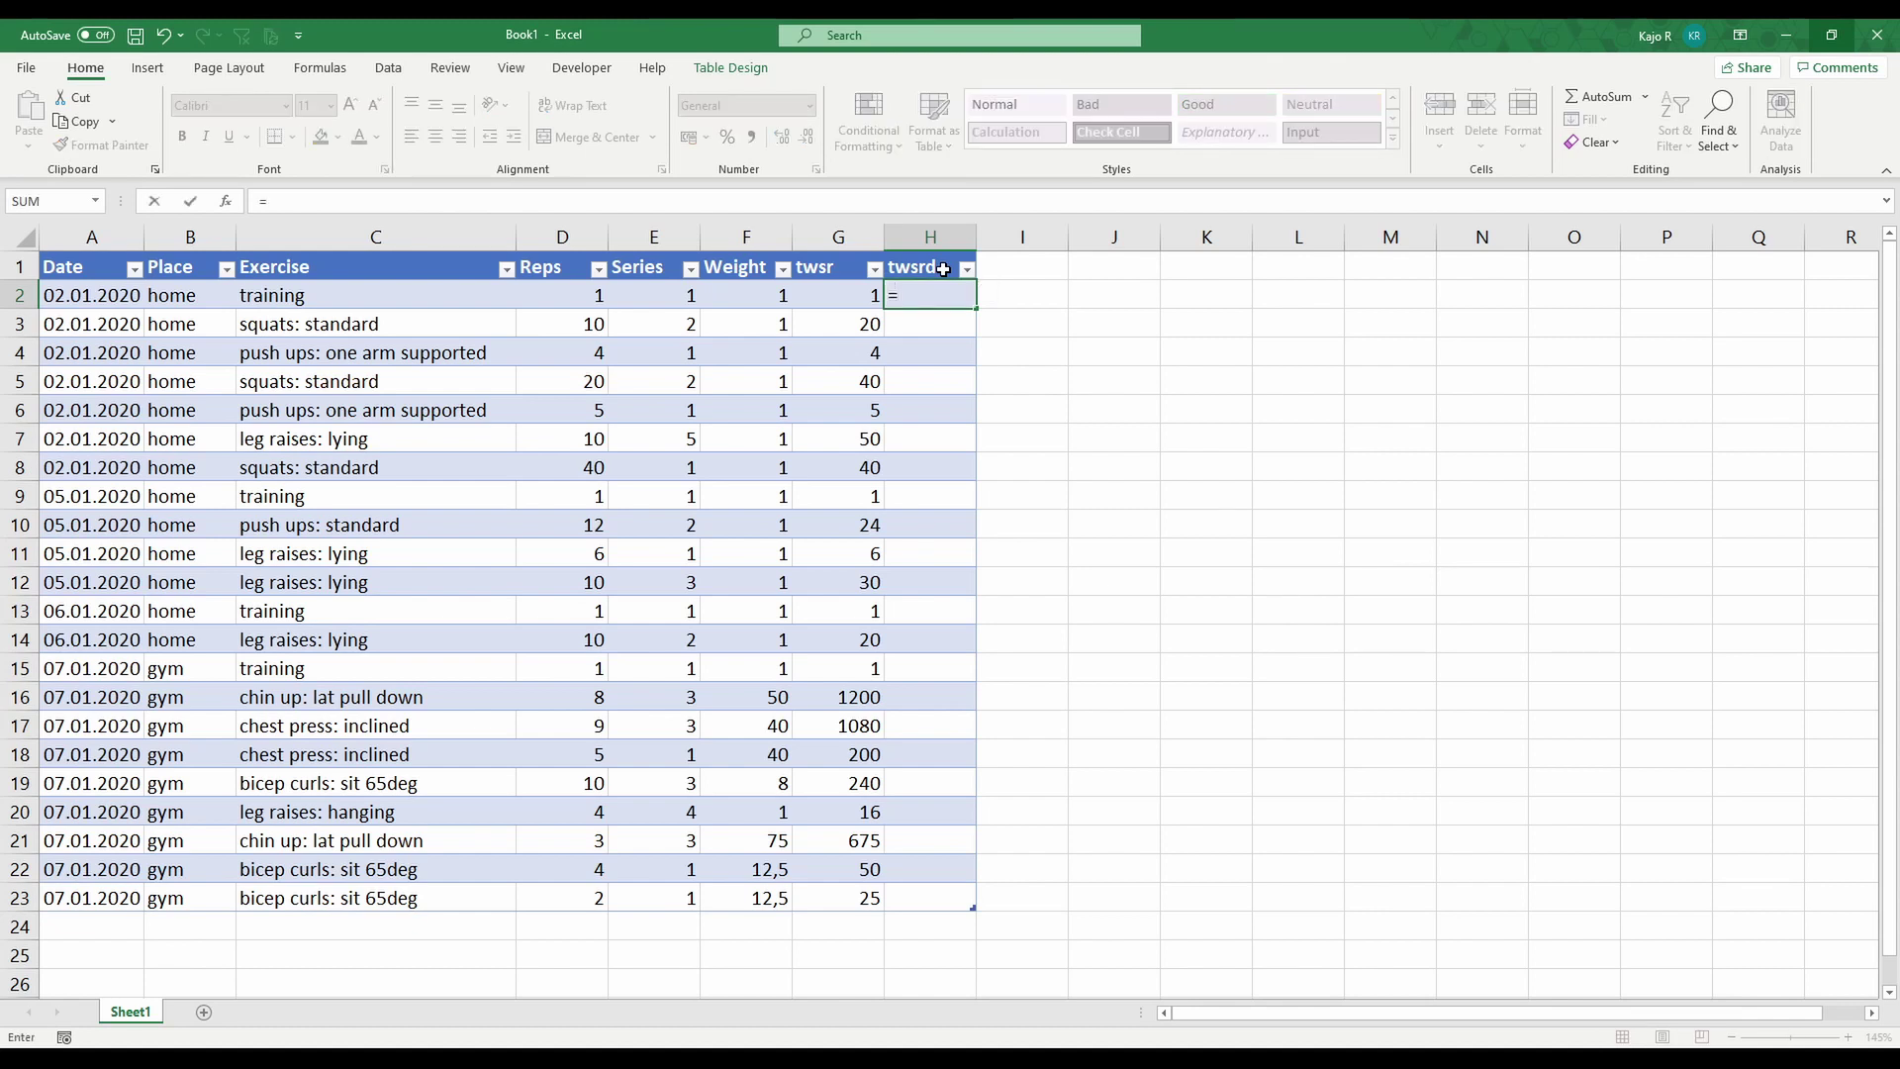
pyautogui.write('su')
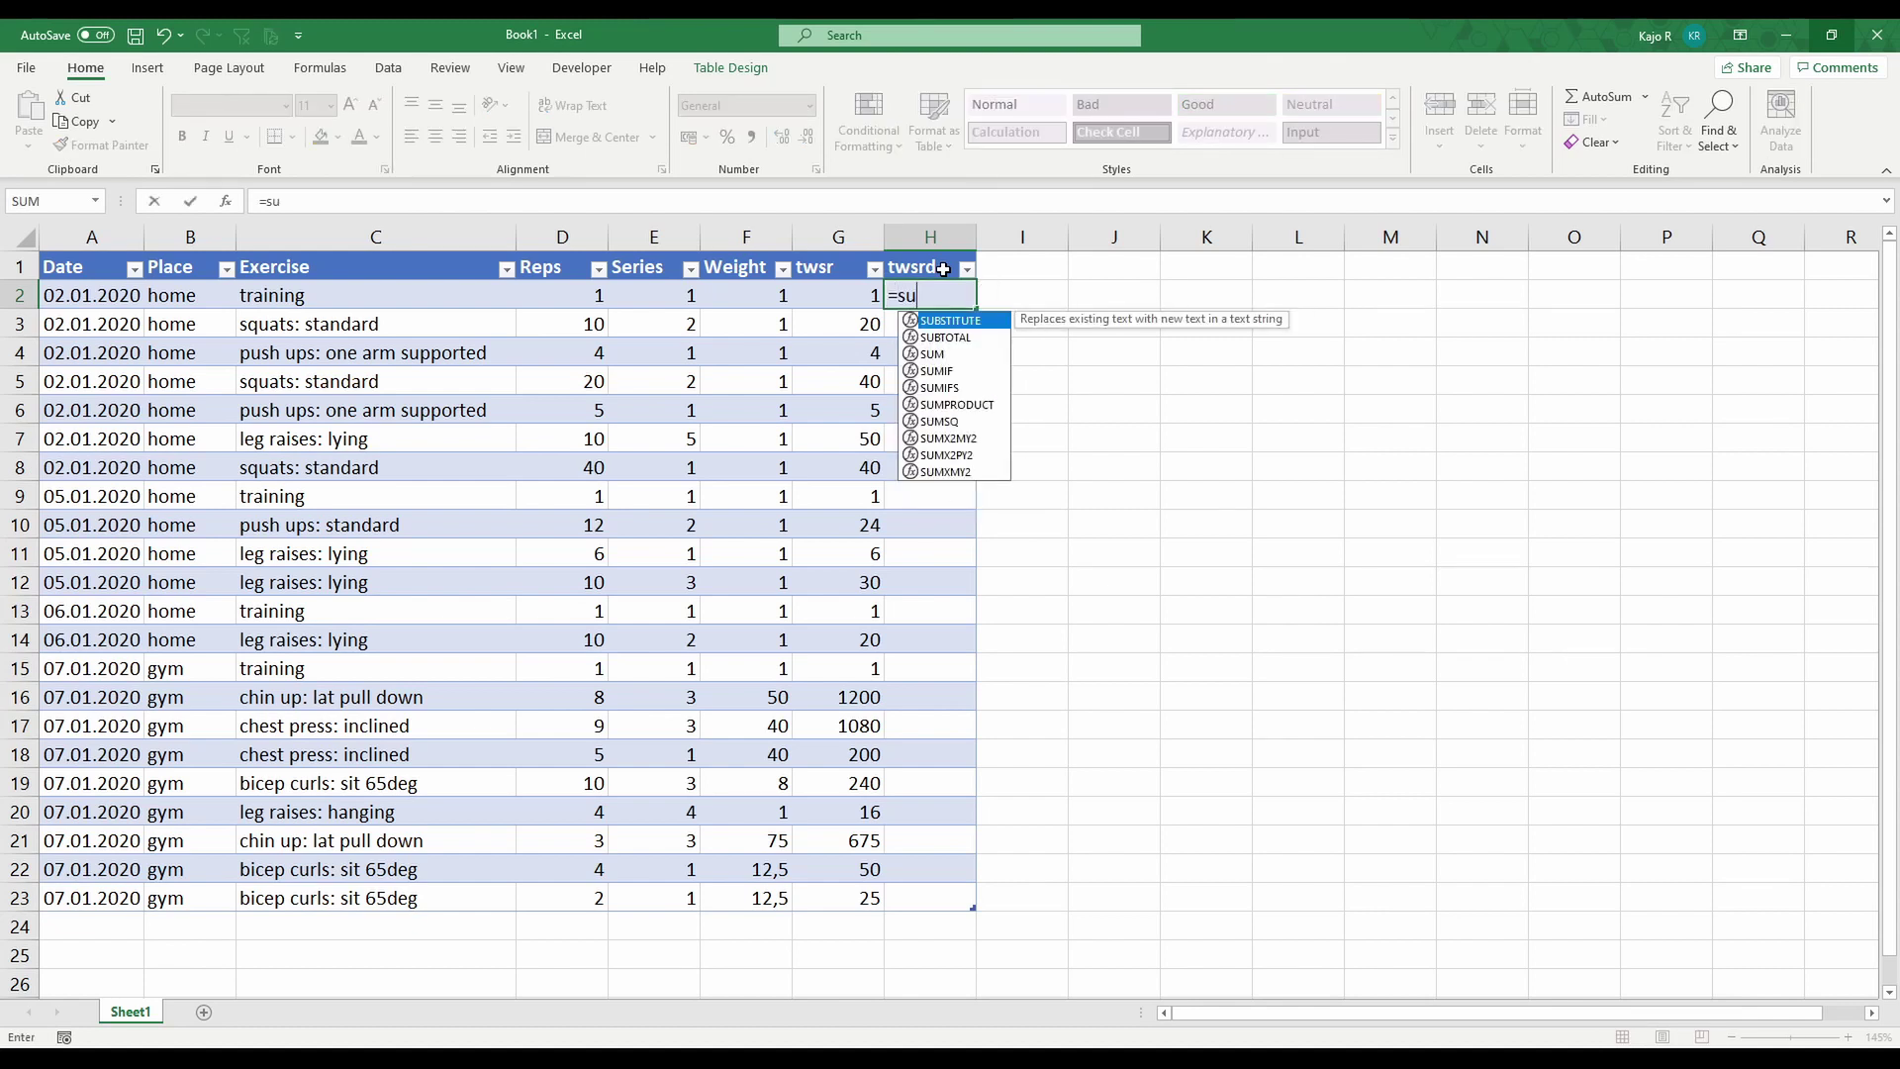
pyautogui.write('m')
# - Start H2 as =SUMIFS([twsr]; with twsr as the sum range
pyautogui.press('Down')
pyautogui.press('Down')
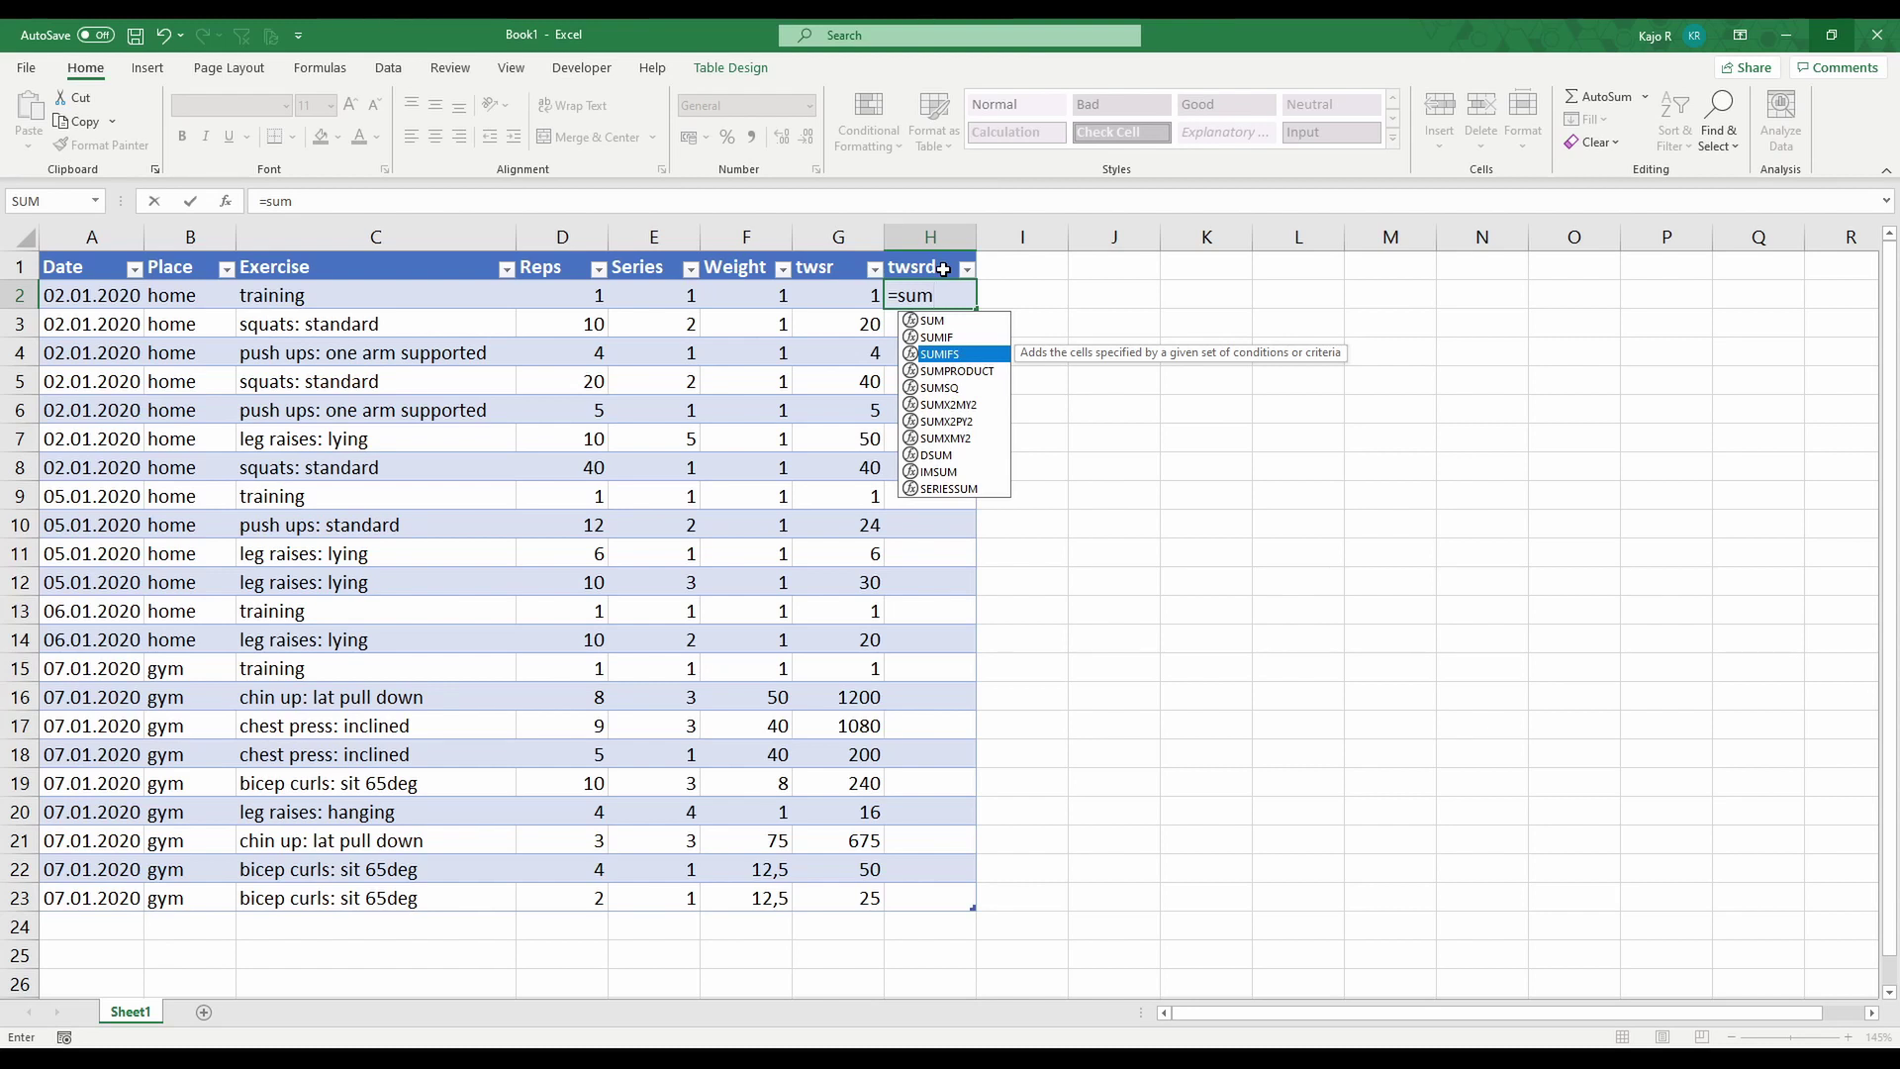
pyautogui.press('Tab')
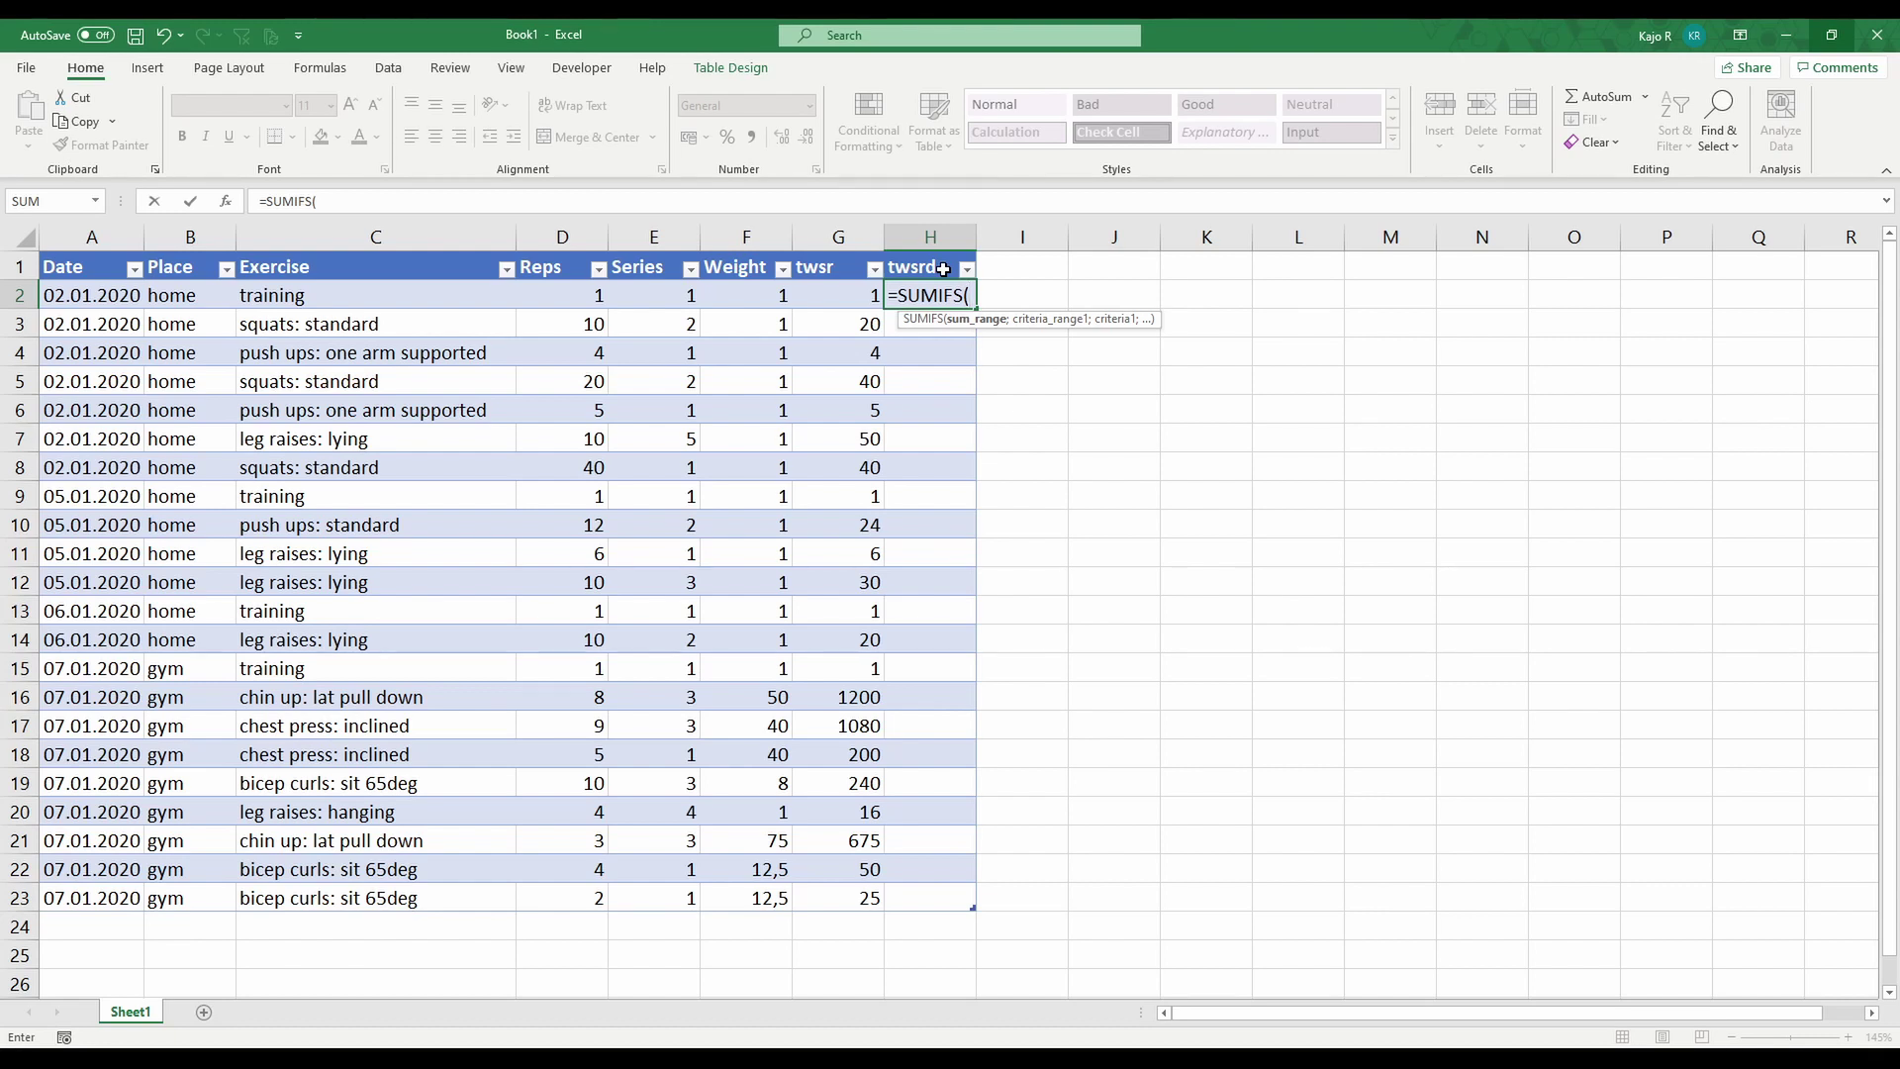
pyautogui.write('[')
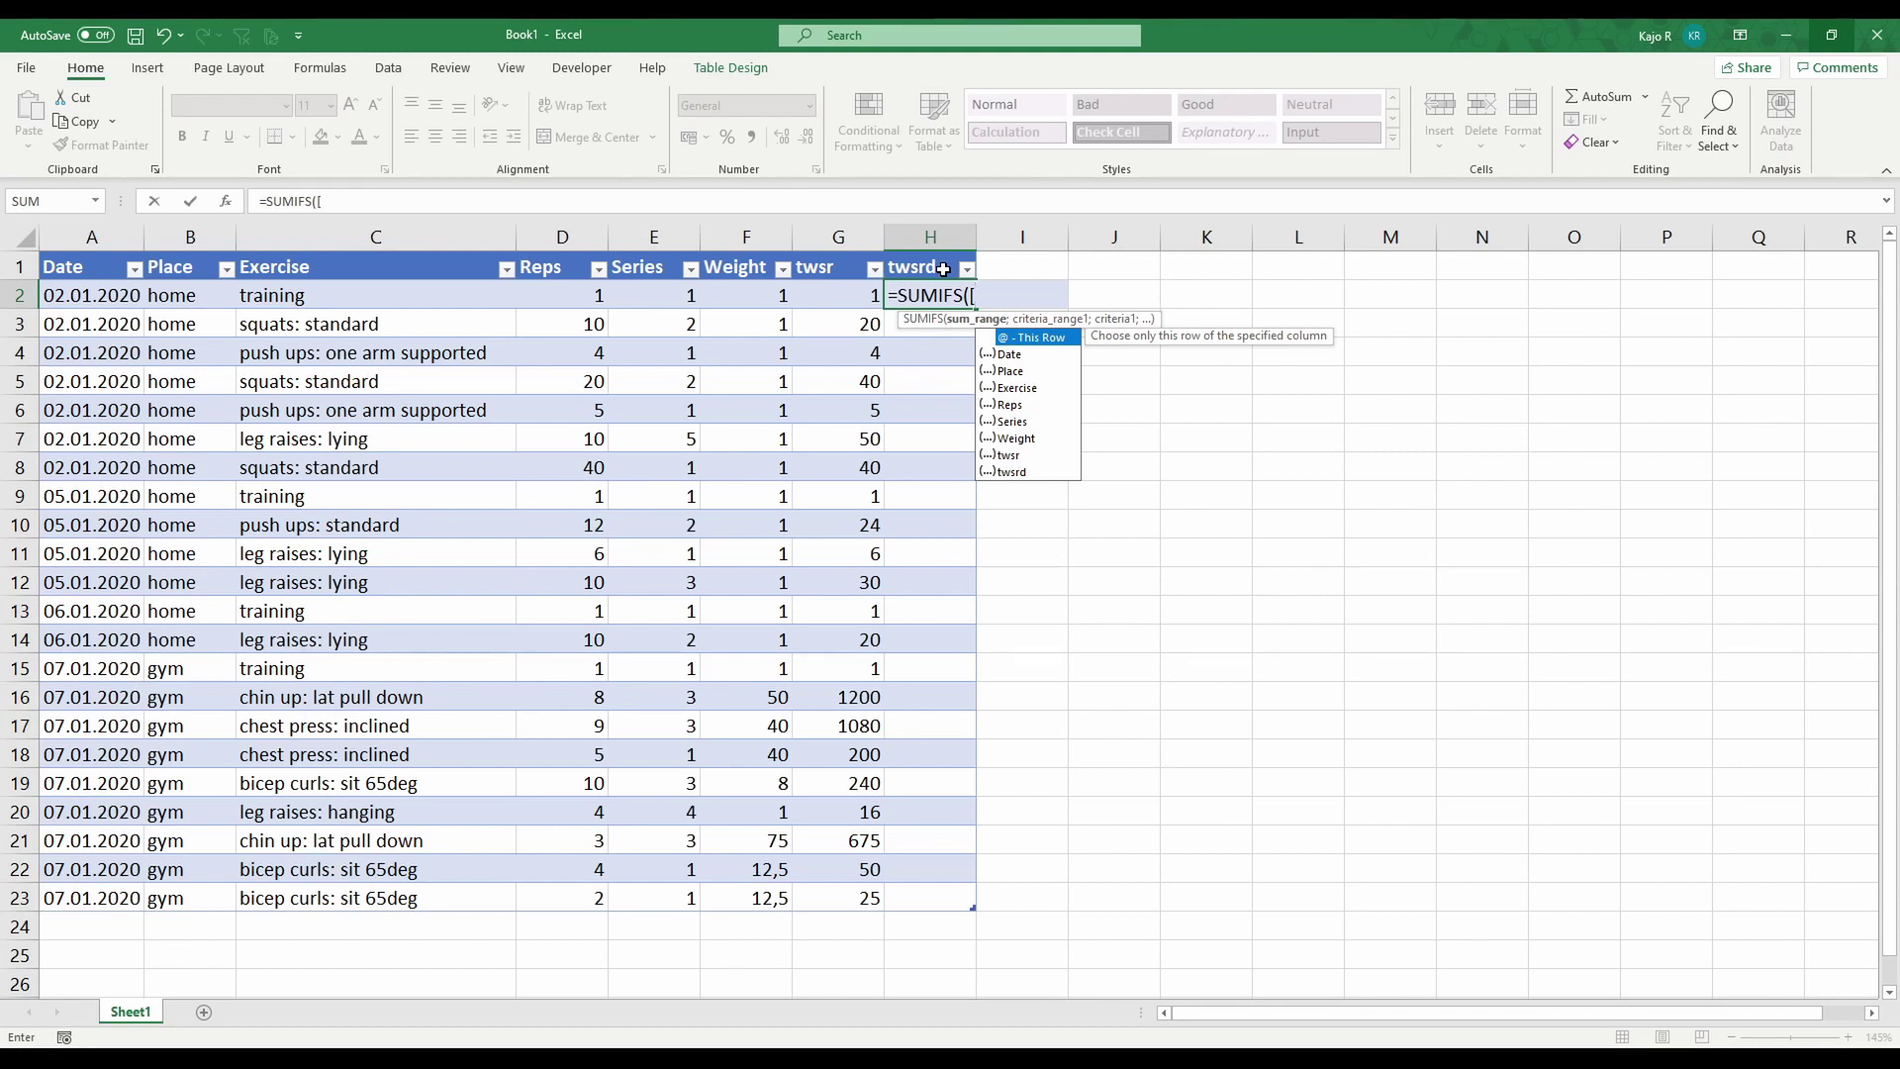
pyautogui.write('twsr')
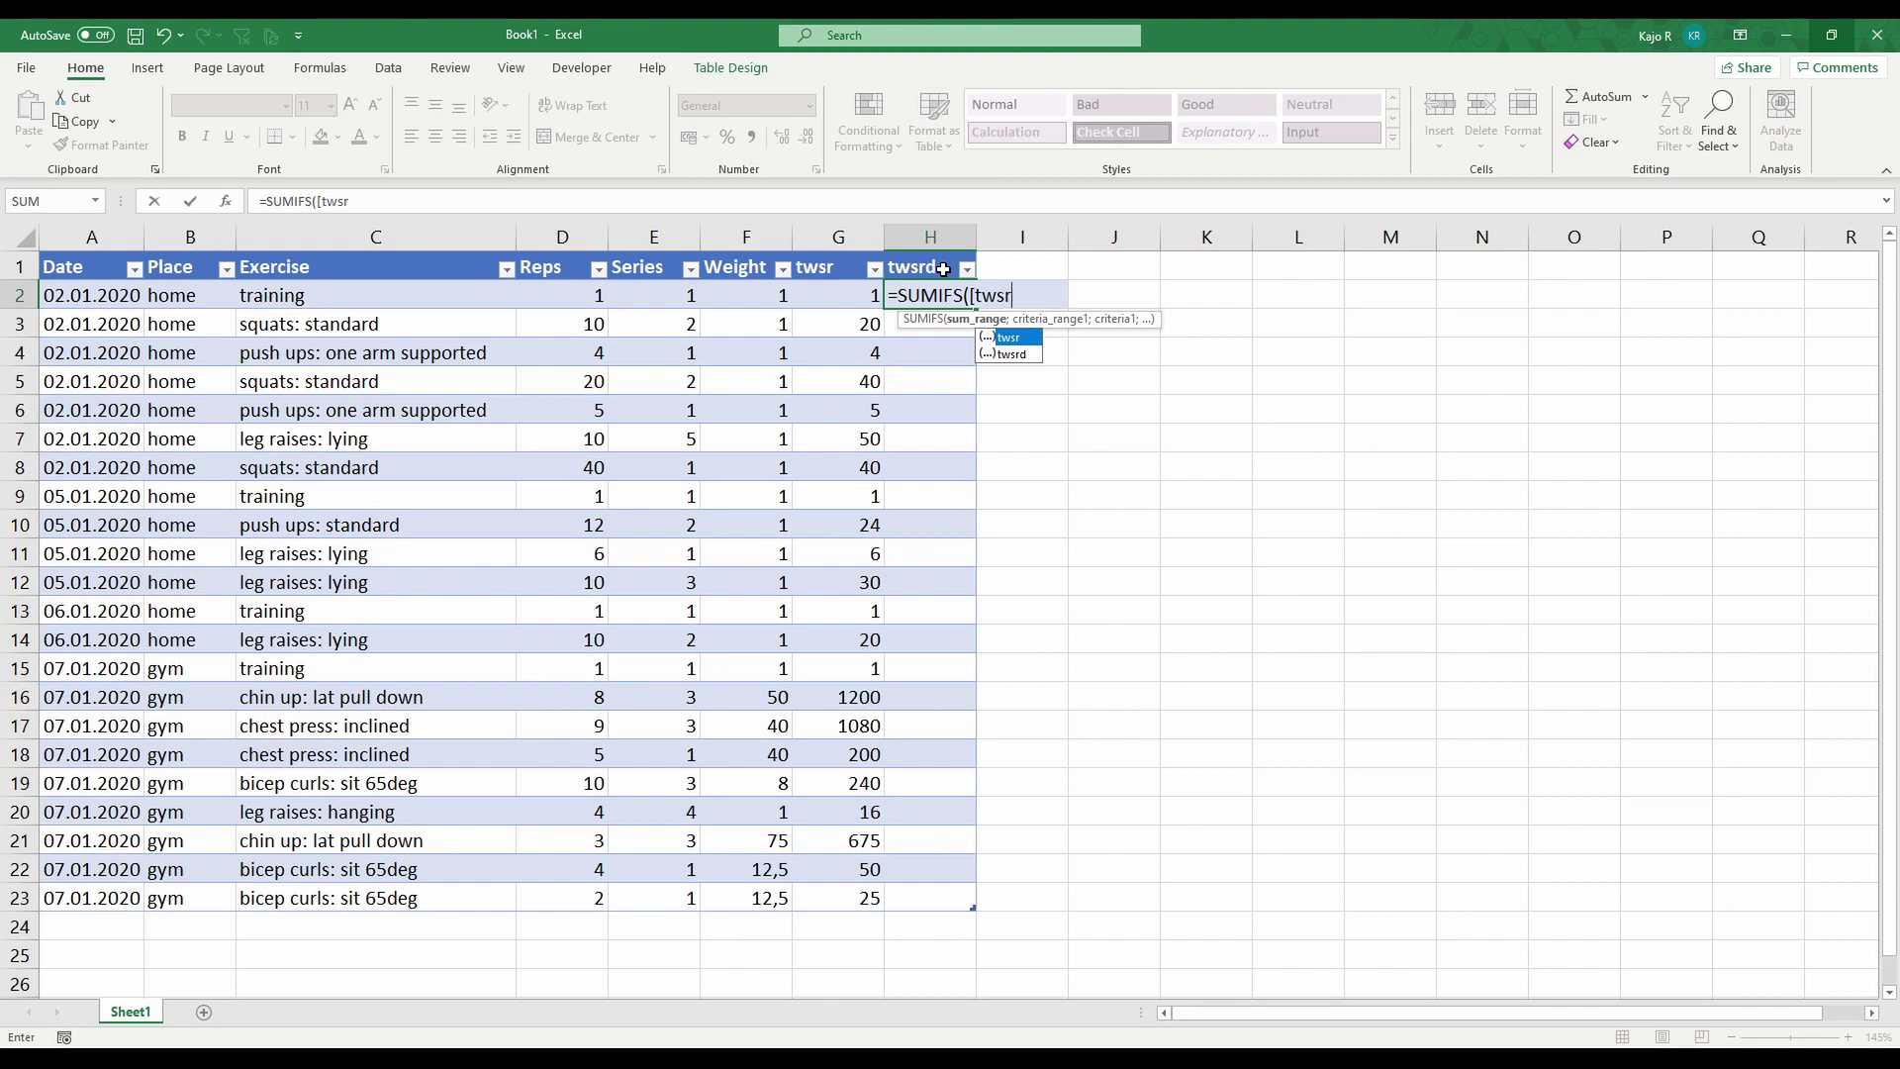
pyautogui.press('Tab')
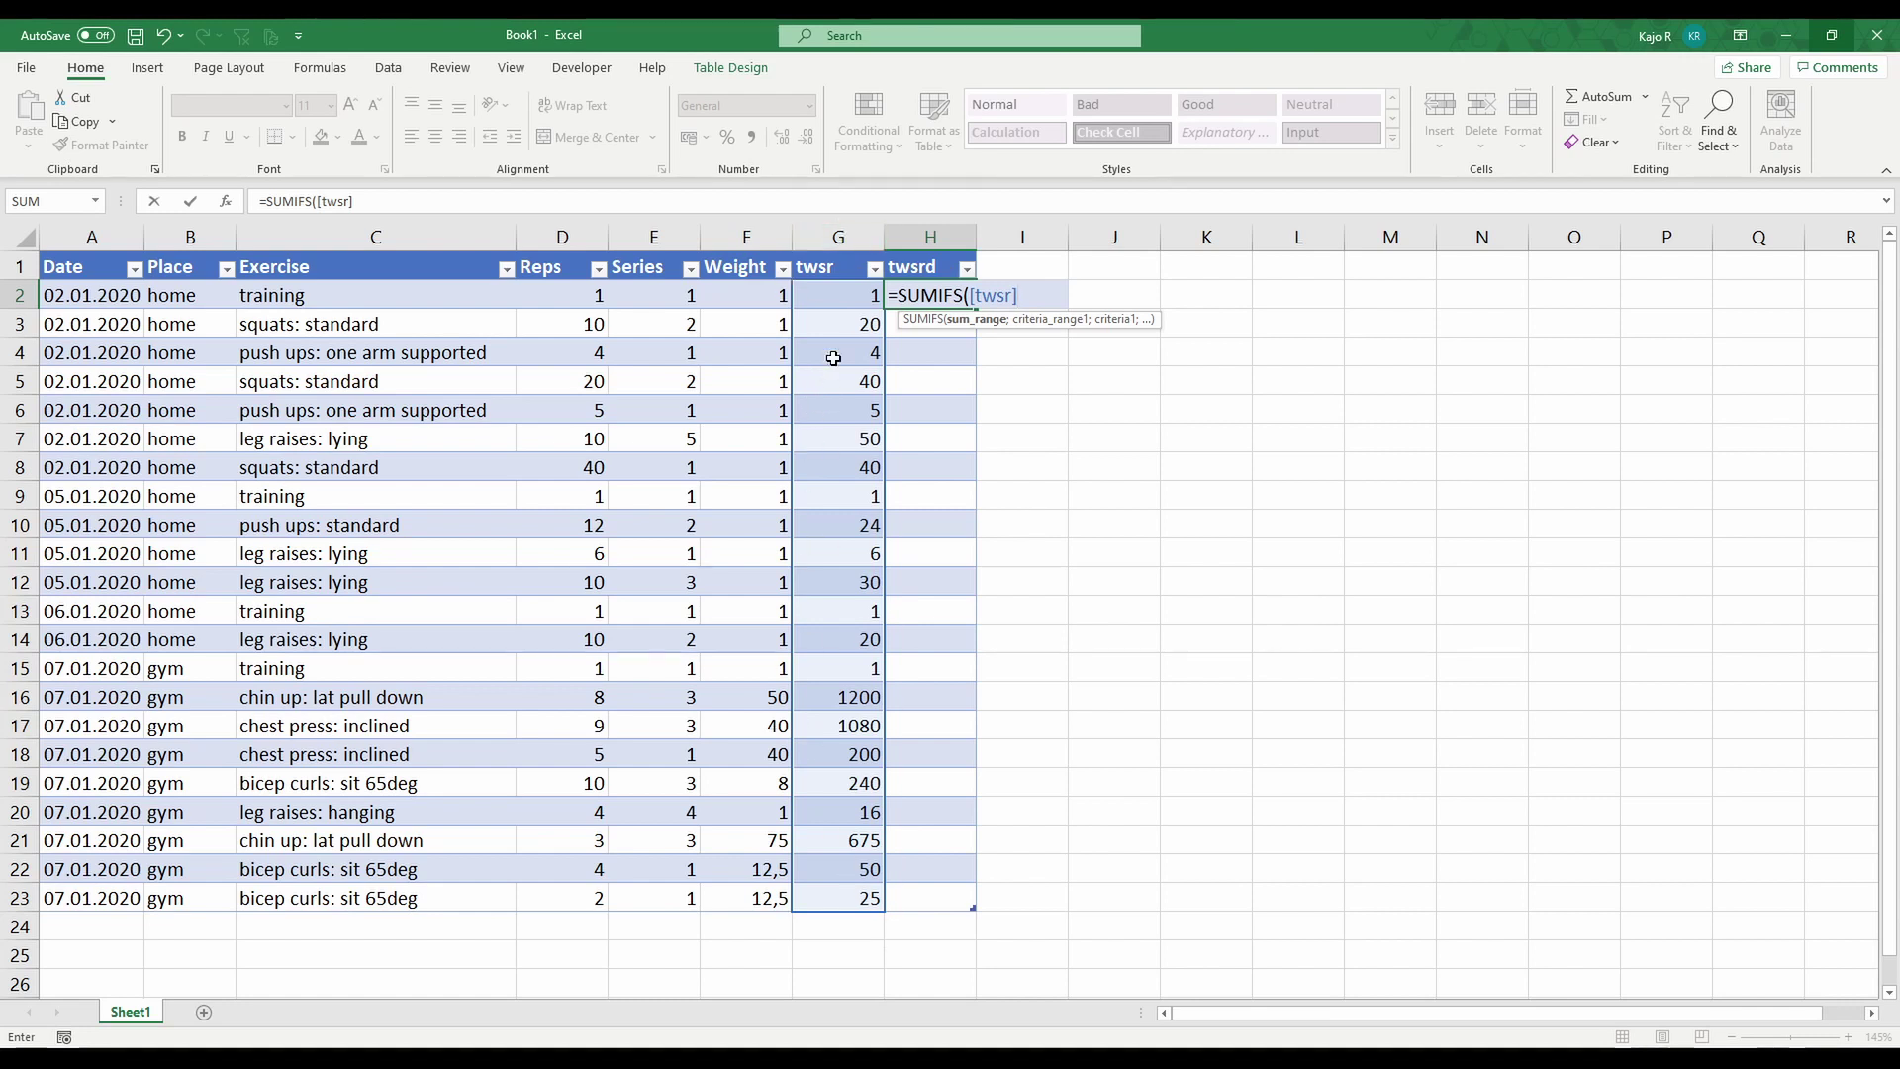
pyautogui.write(';')
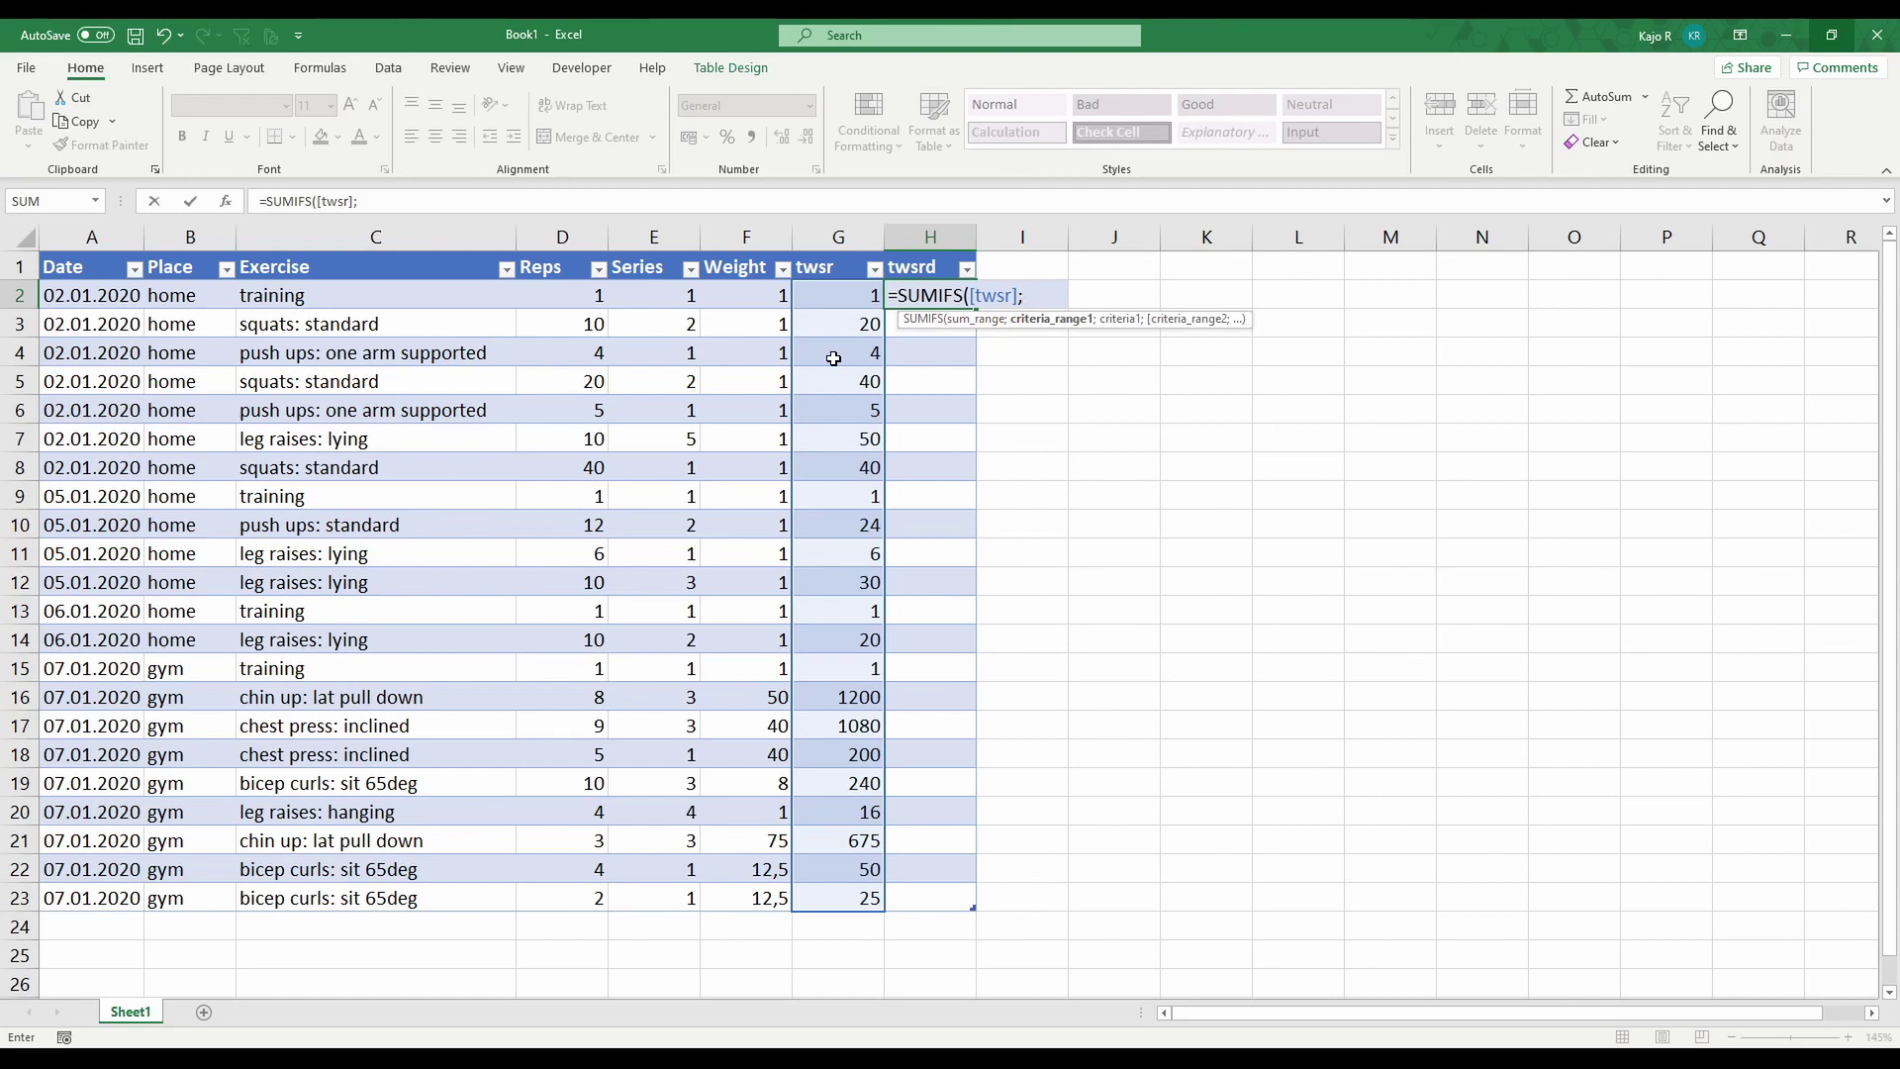
pyautogui.write('[Date')
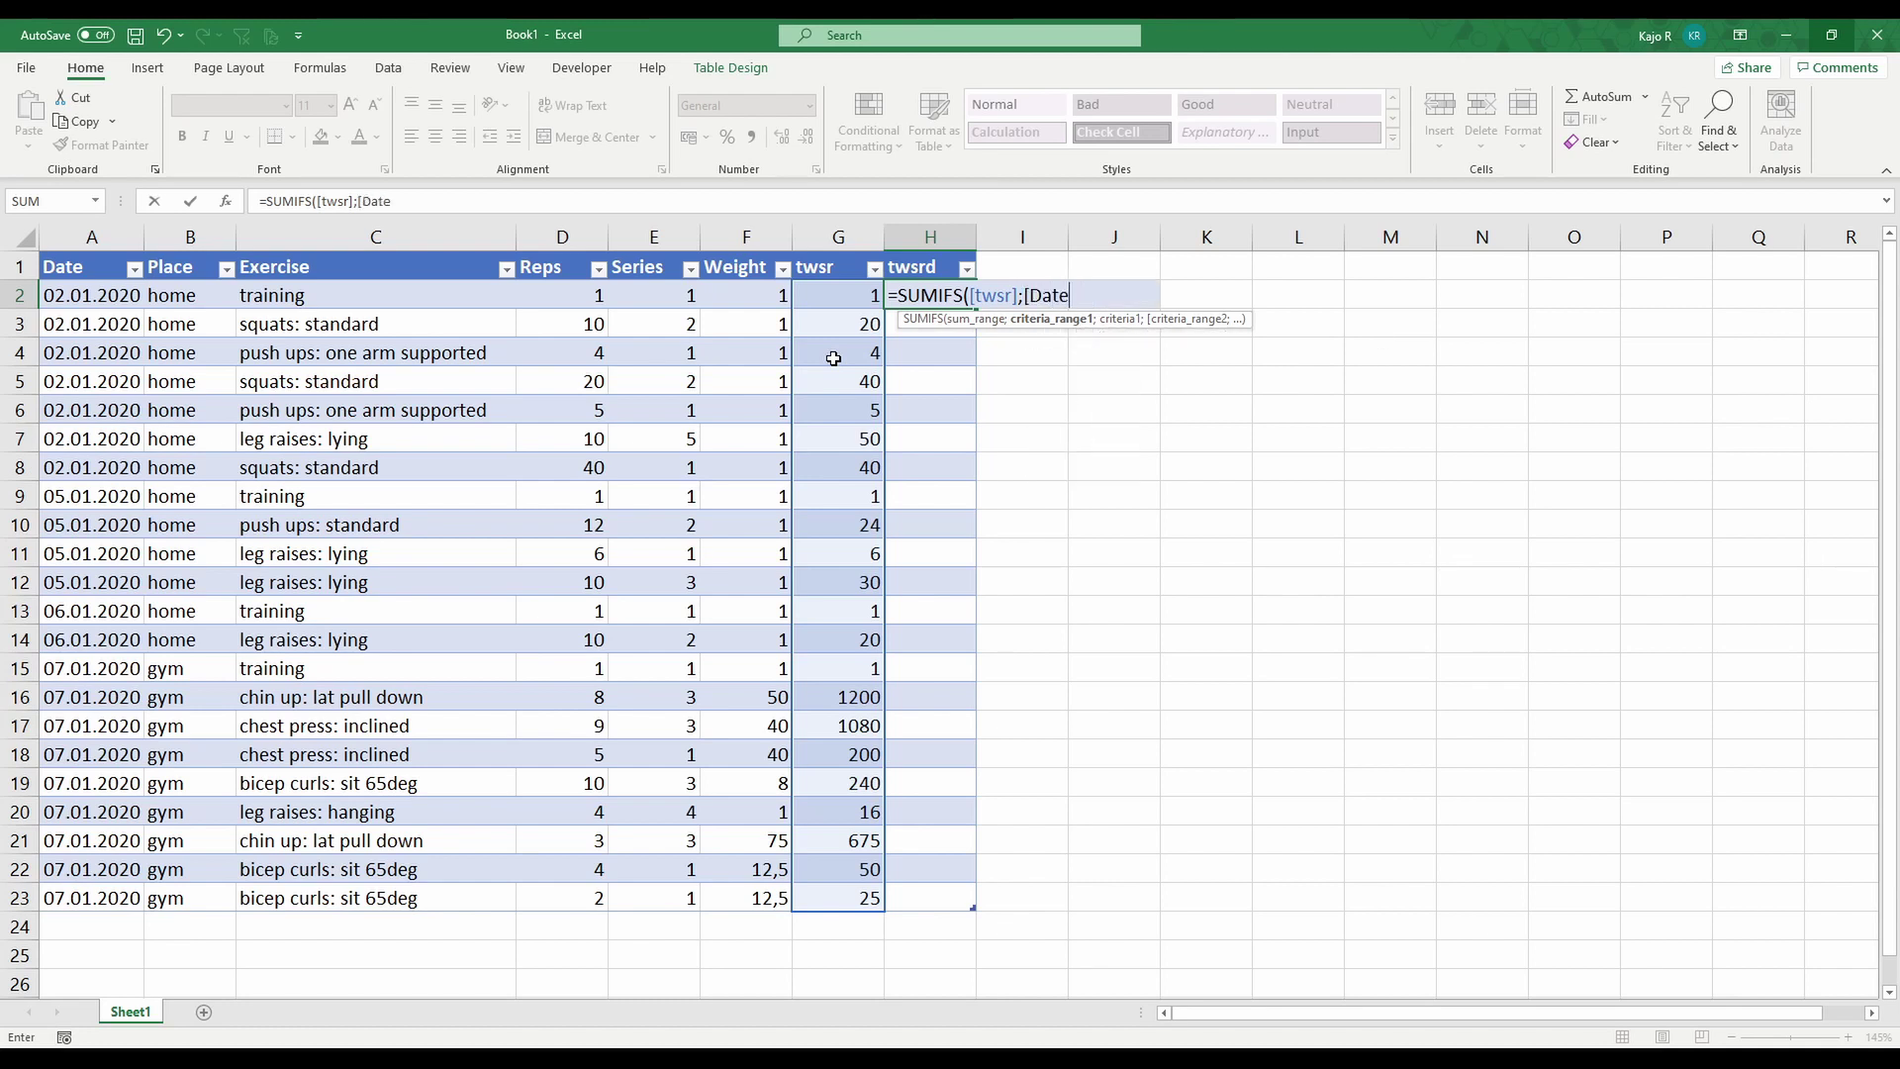
pyautogui.write(']')
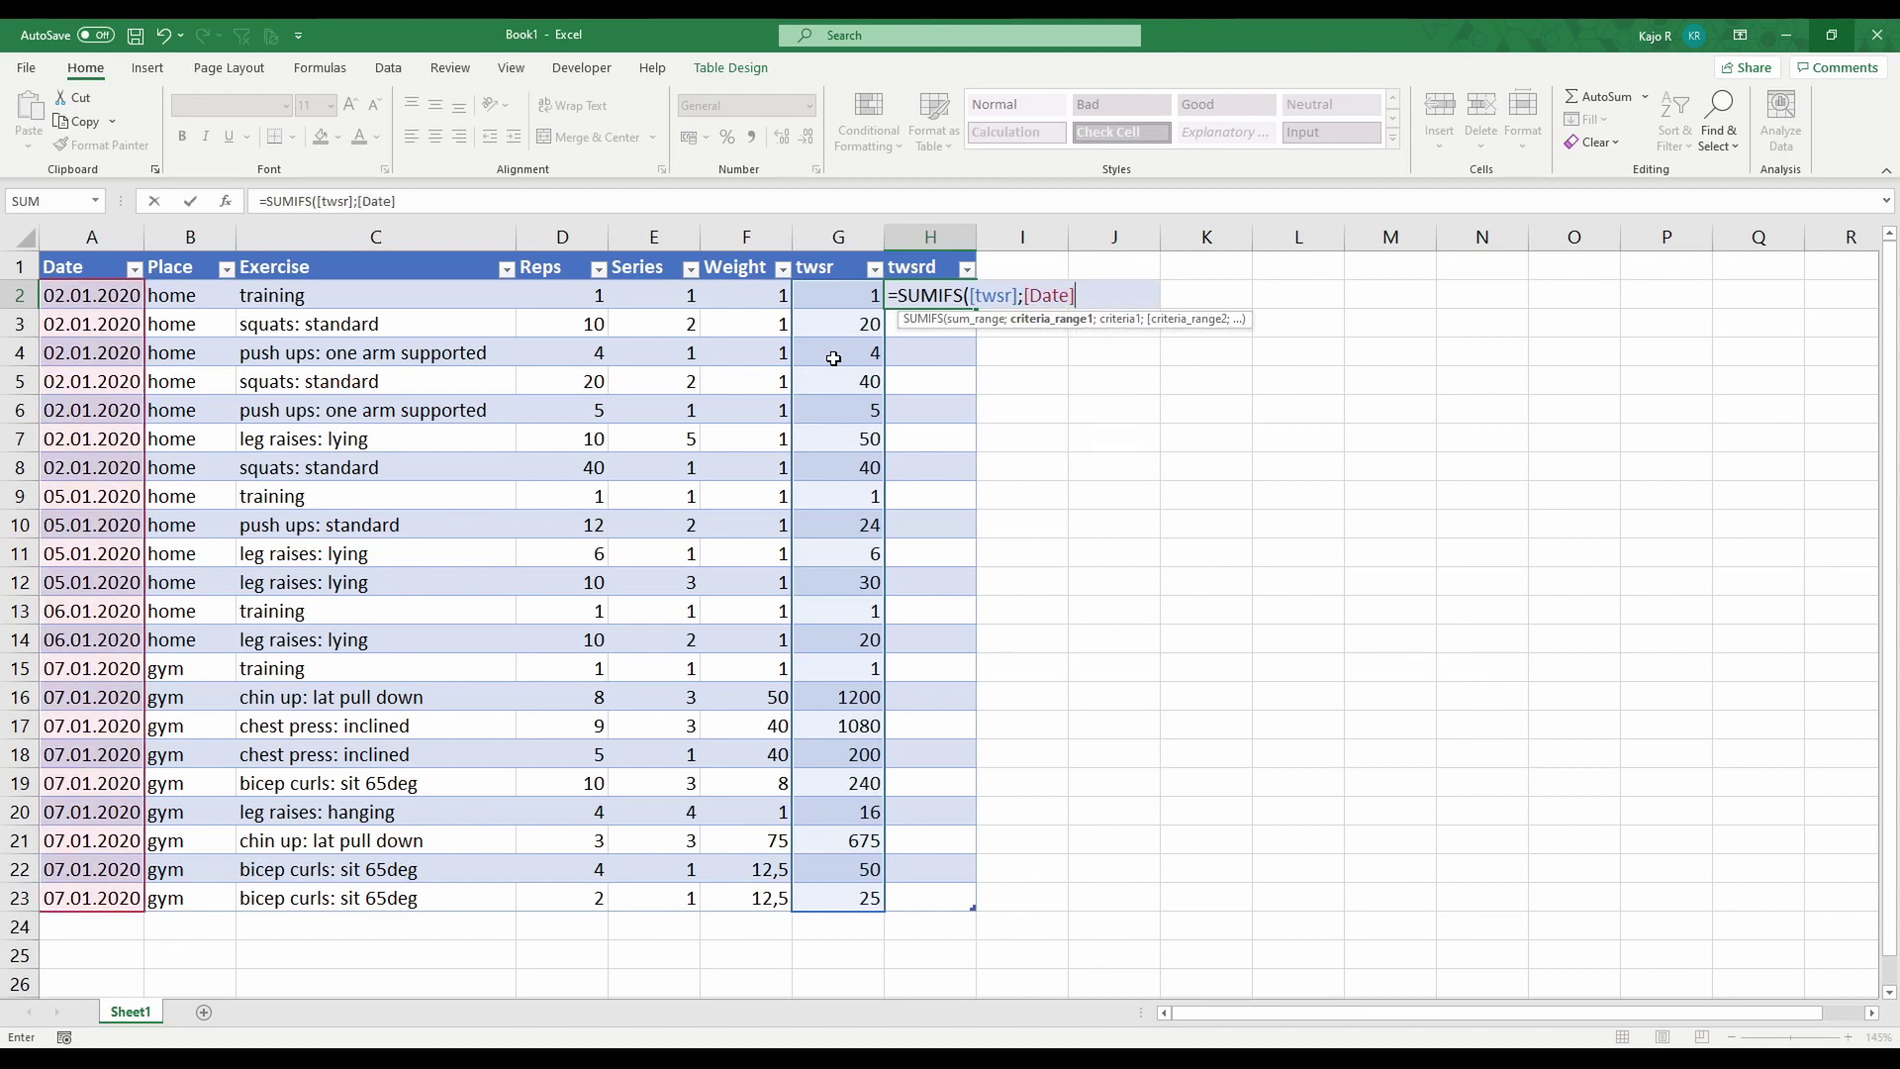
pyautogui.write(';')
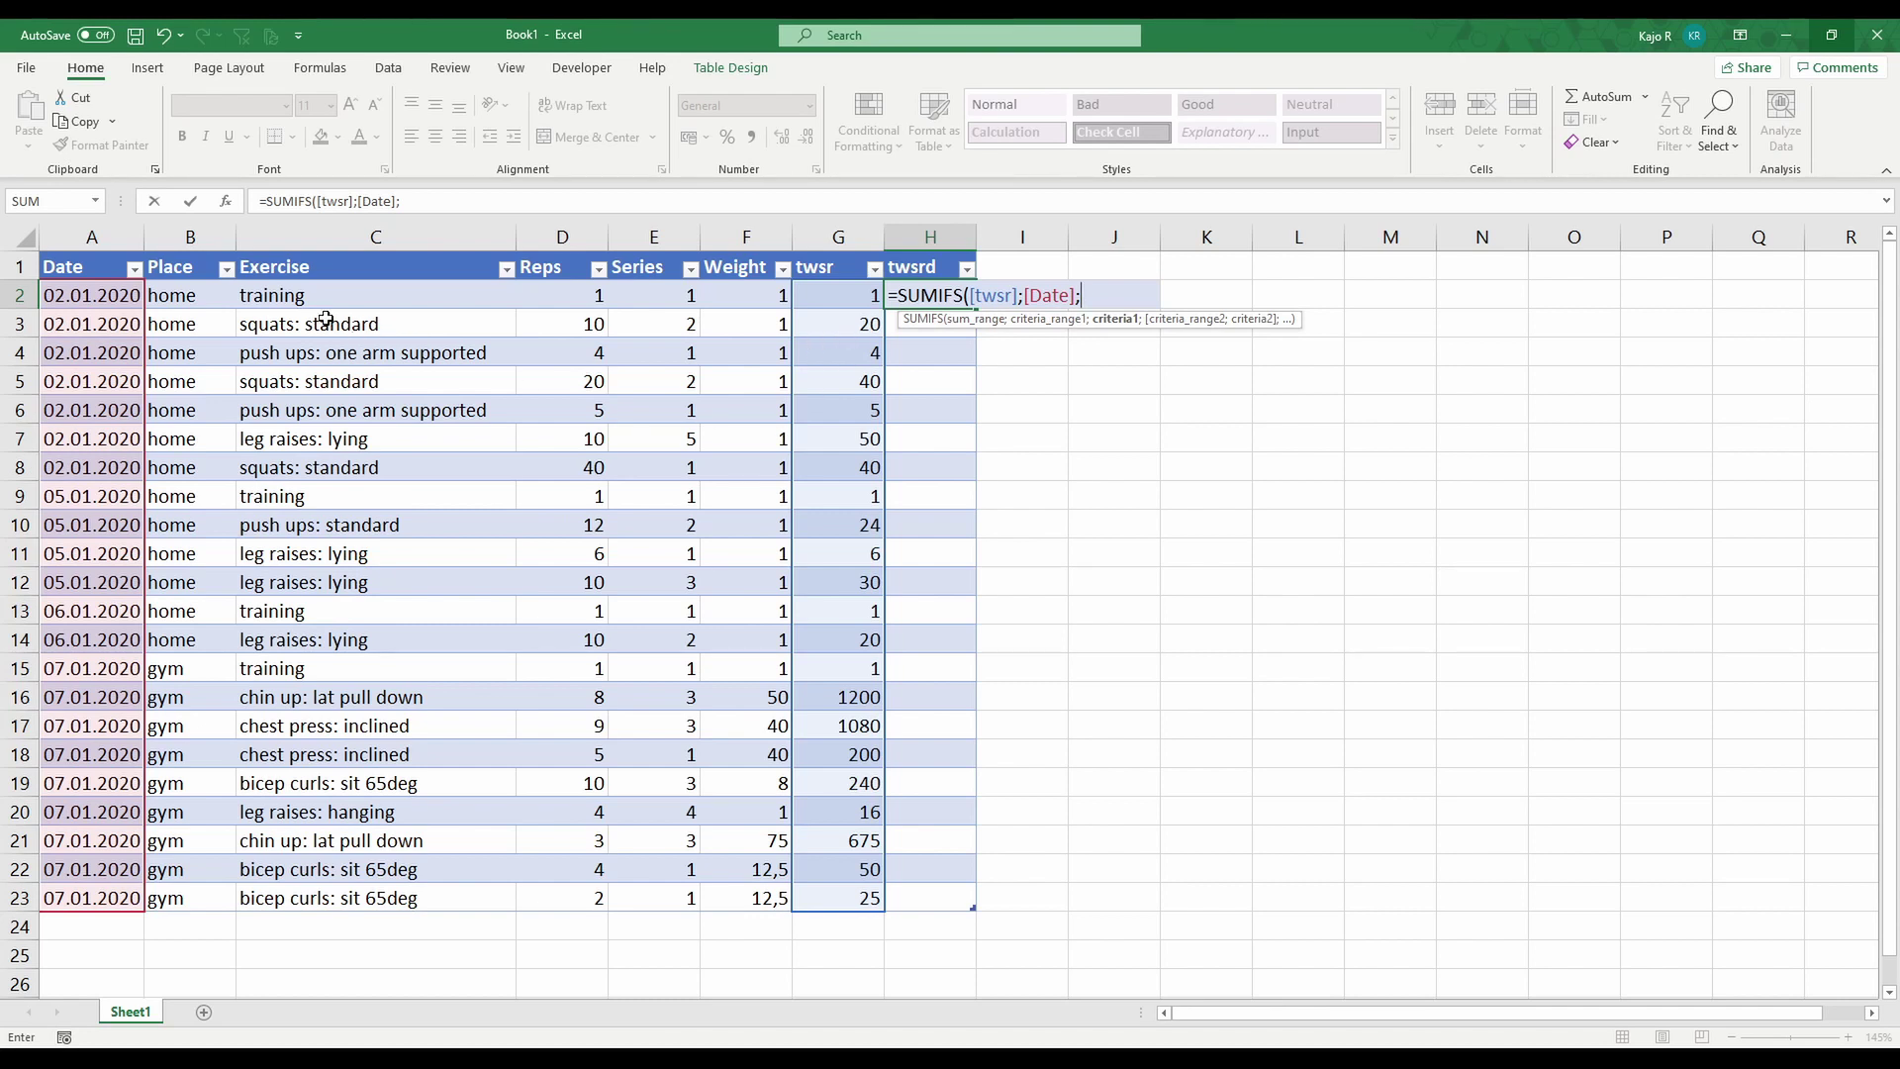
pyautogui.click(101, 295)
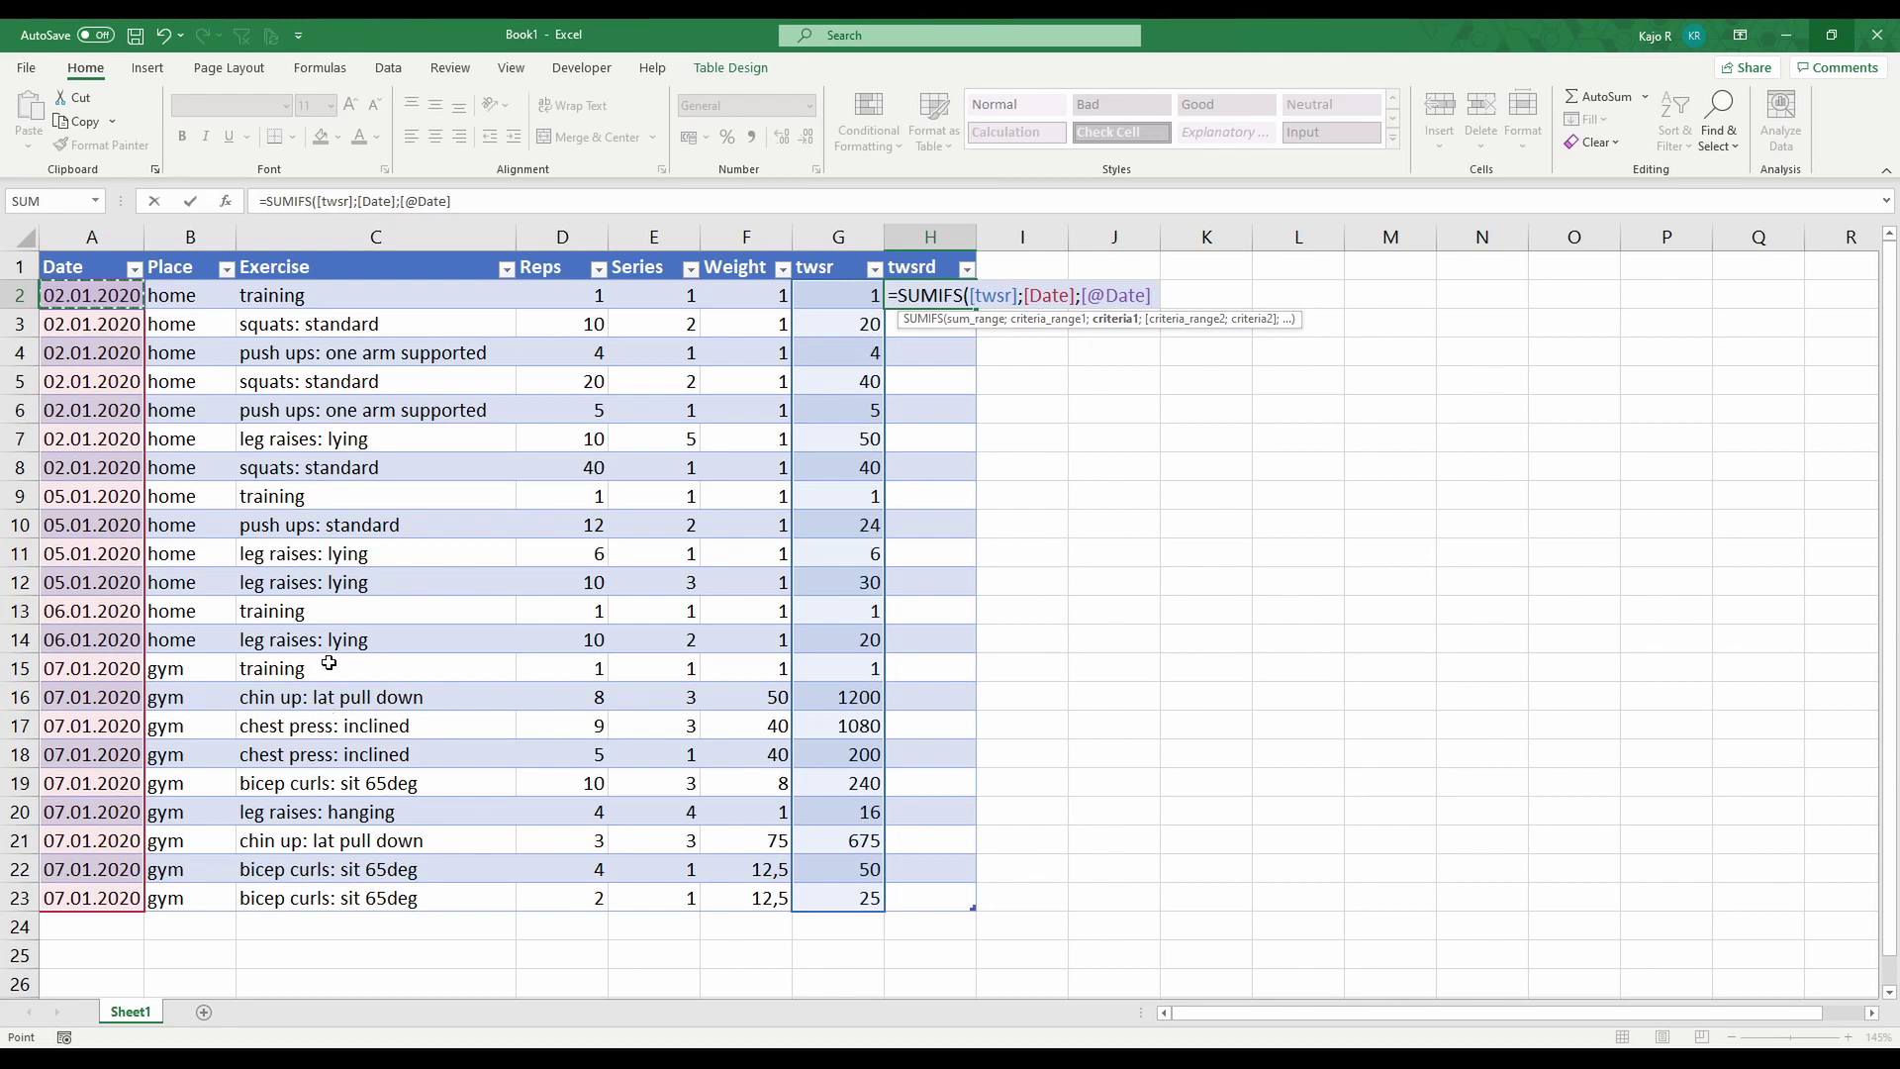
pyautogui.write(';')
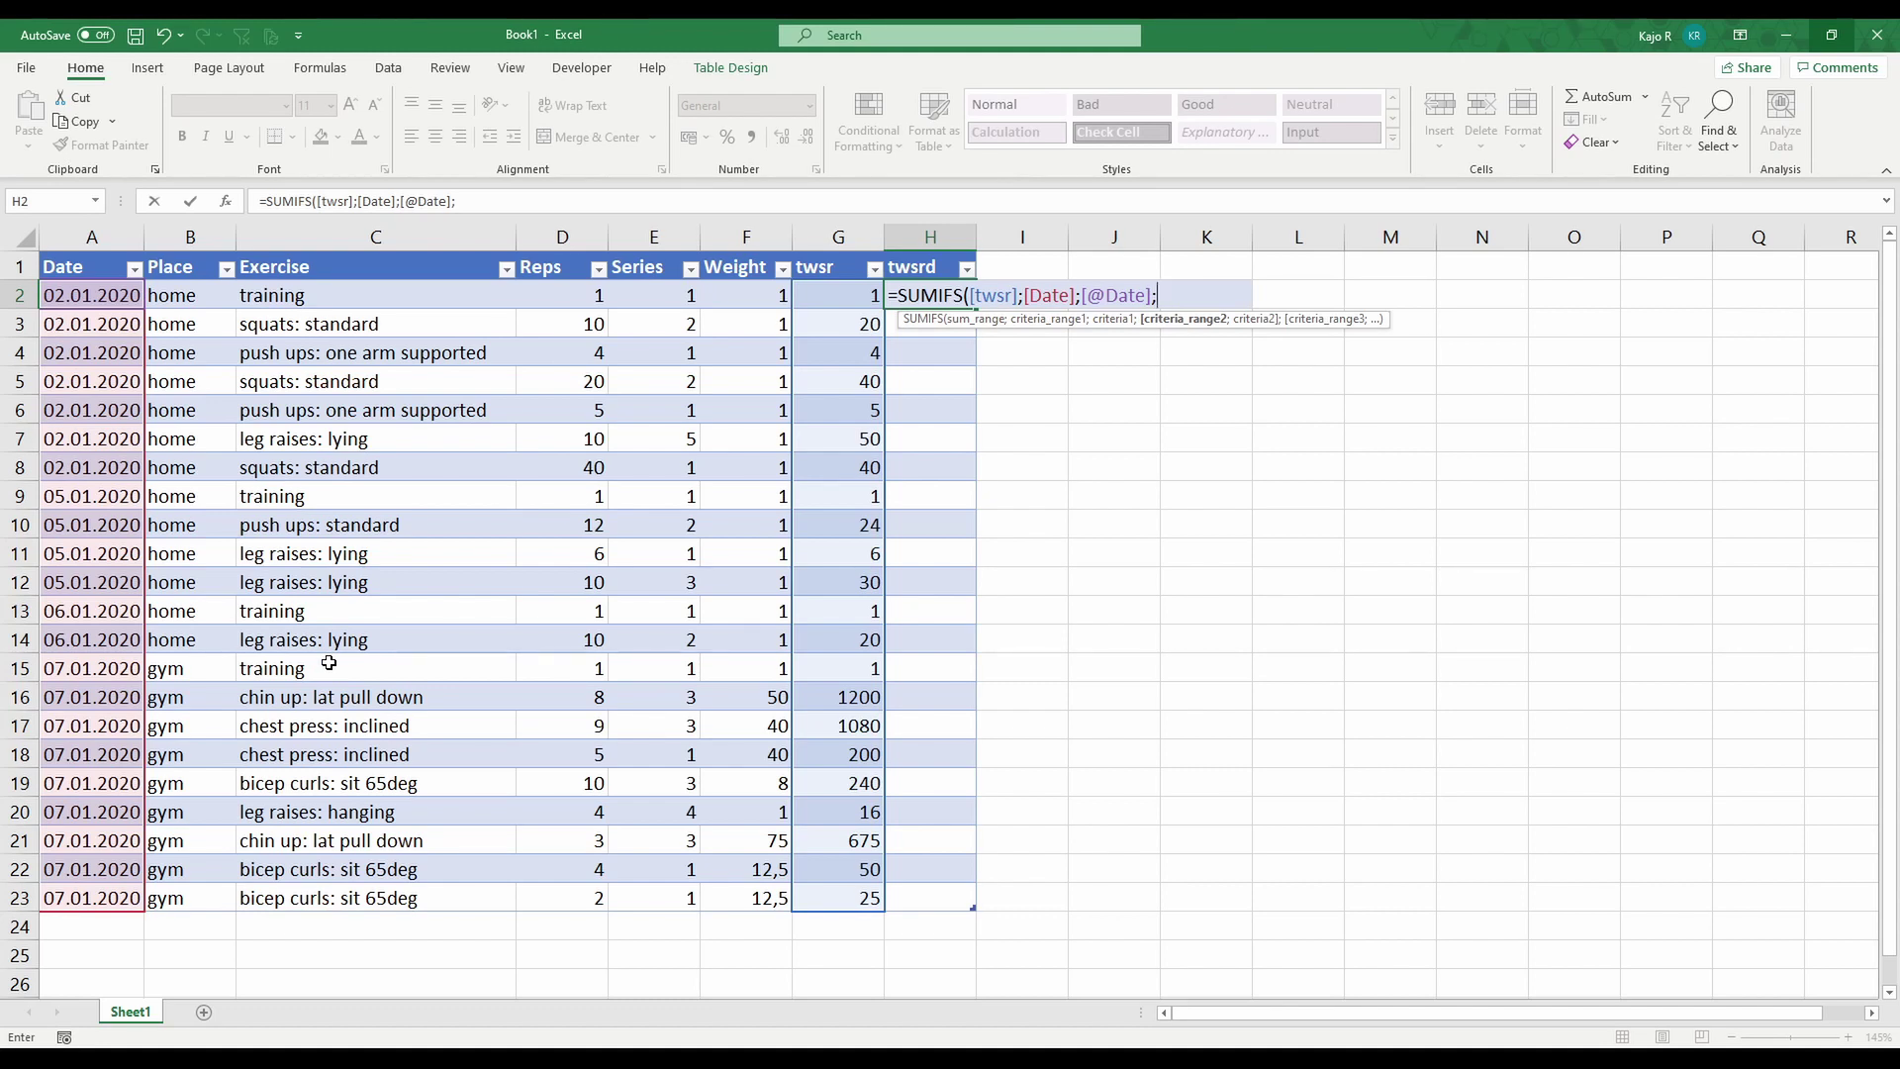
pyautogui.write('[e')
pyautogui.press('Tab')
pyautogui.write(']')
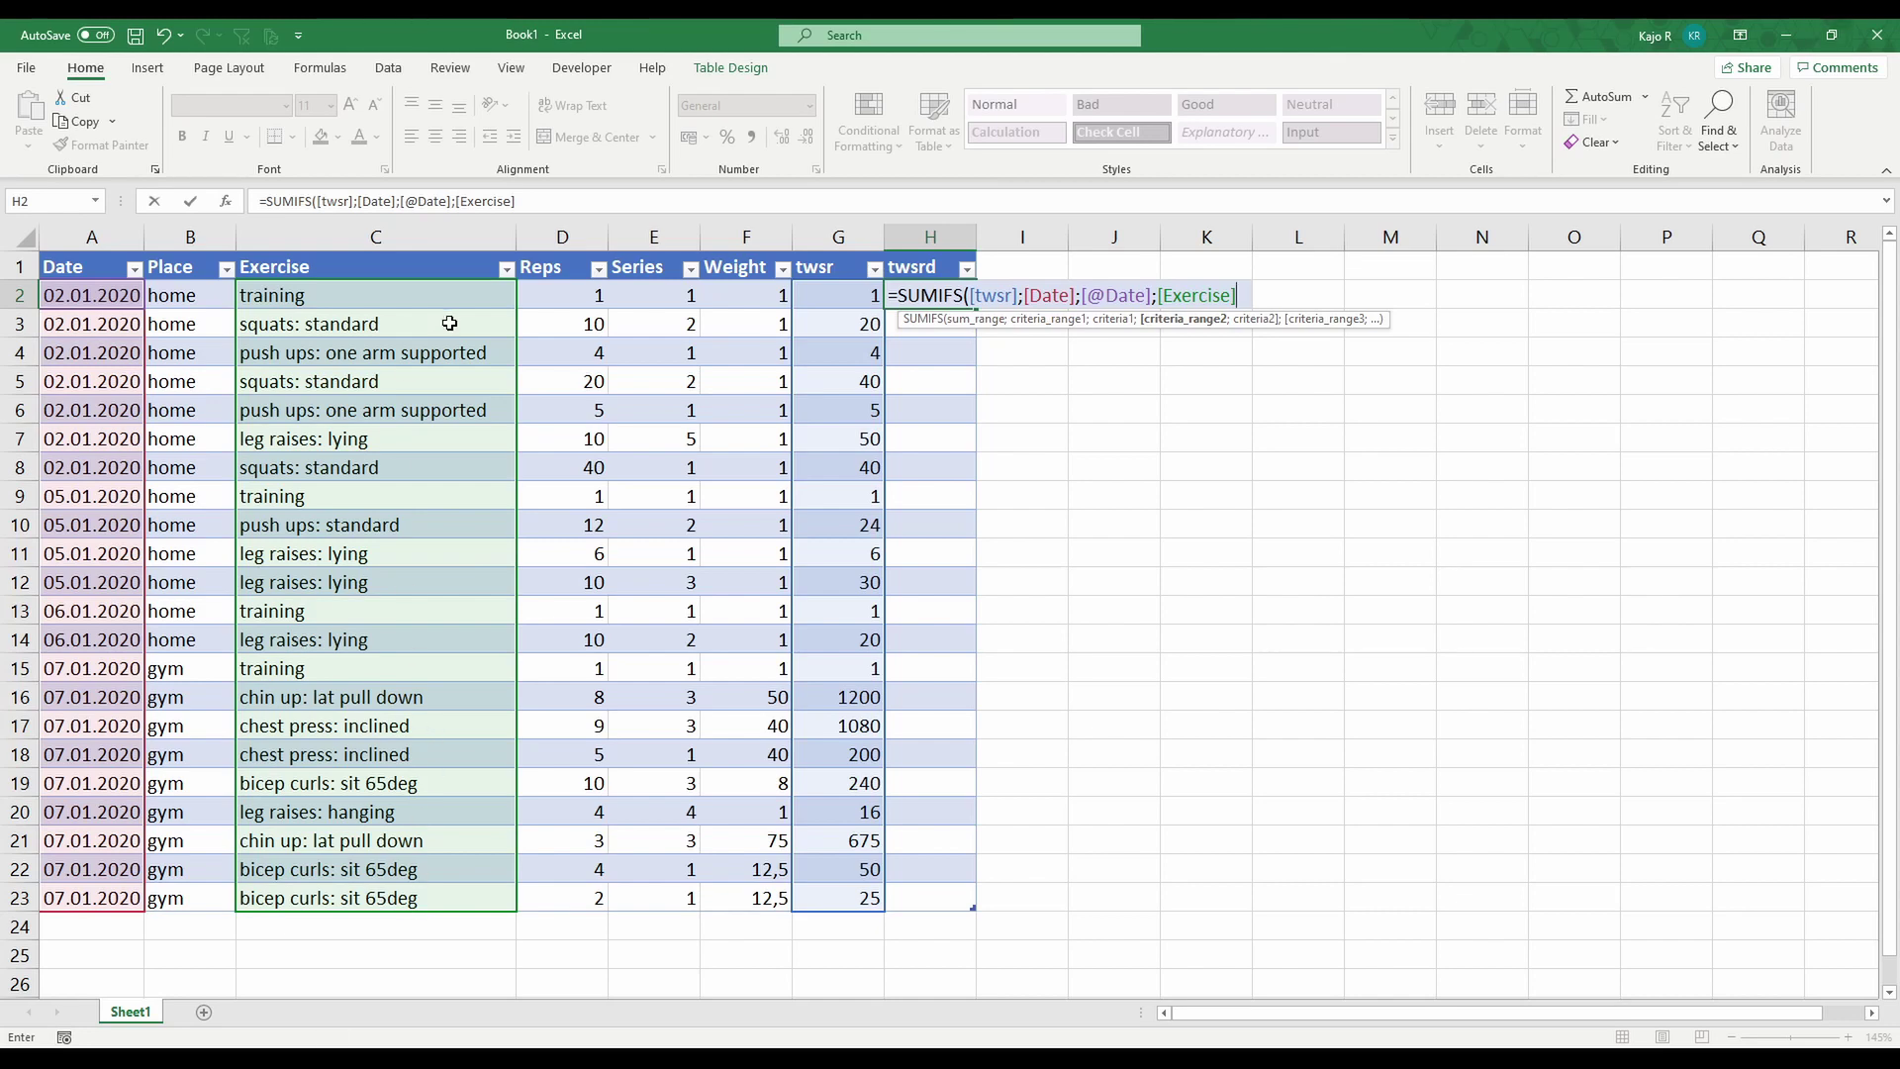
pyautogui.write(';')
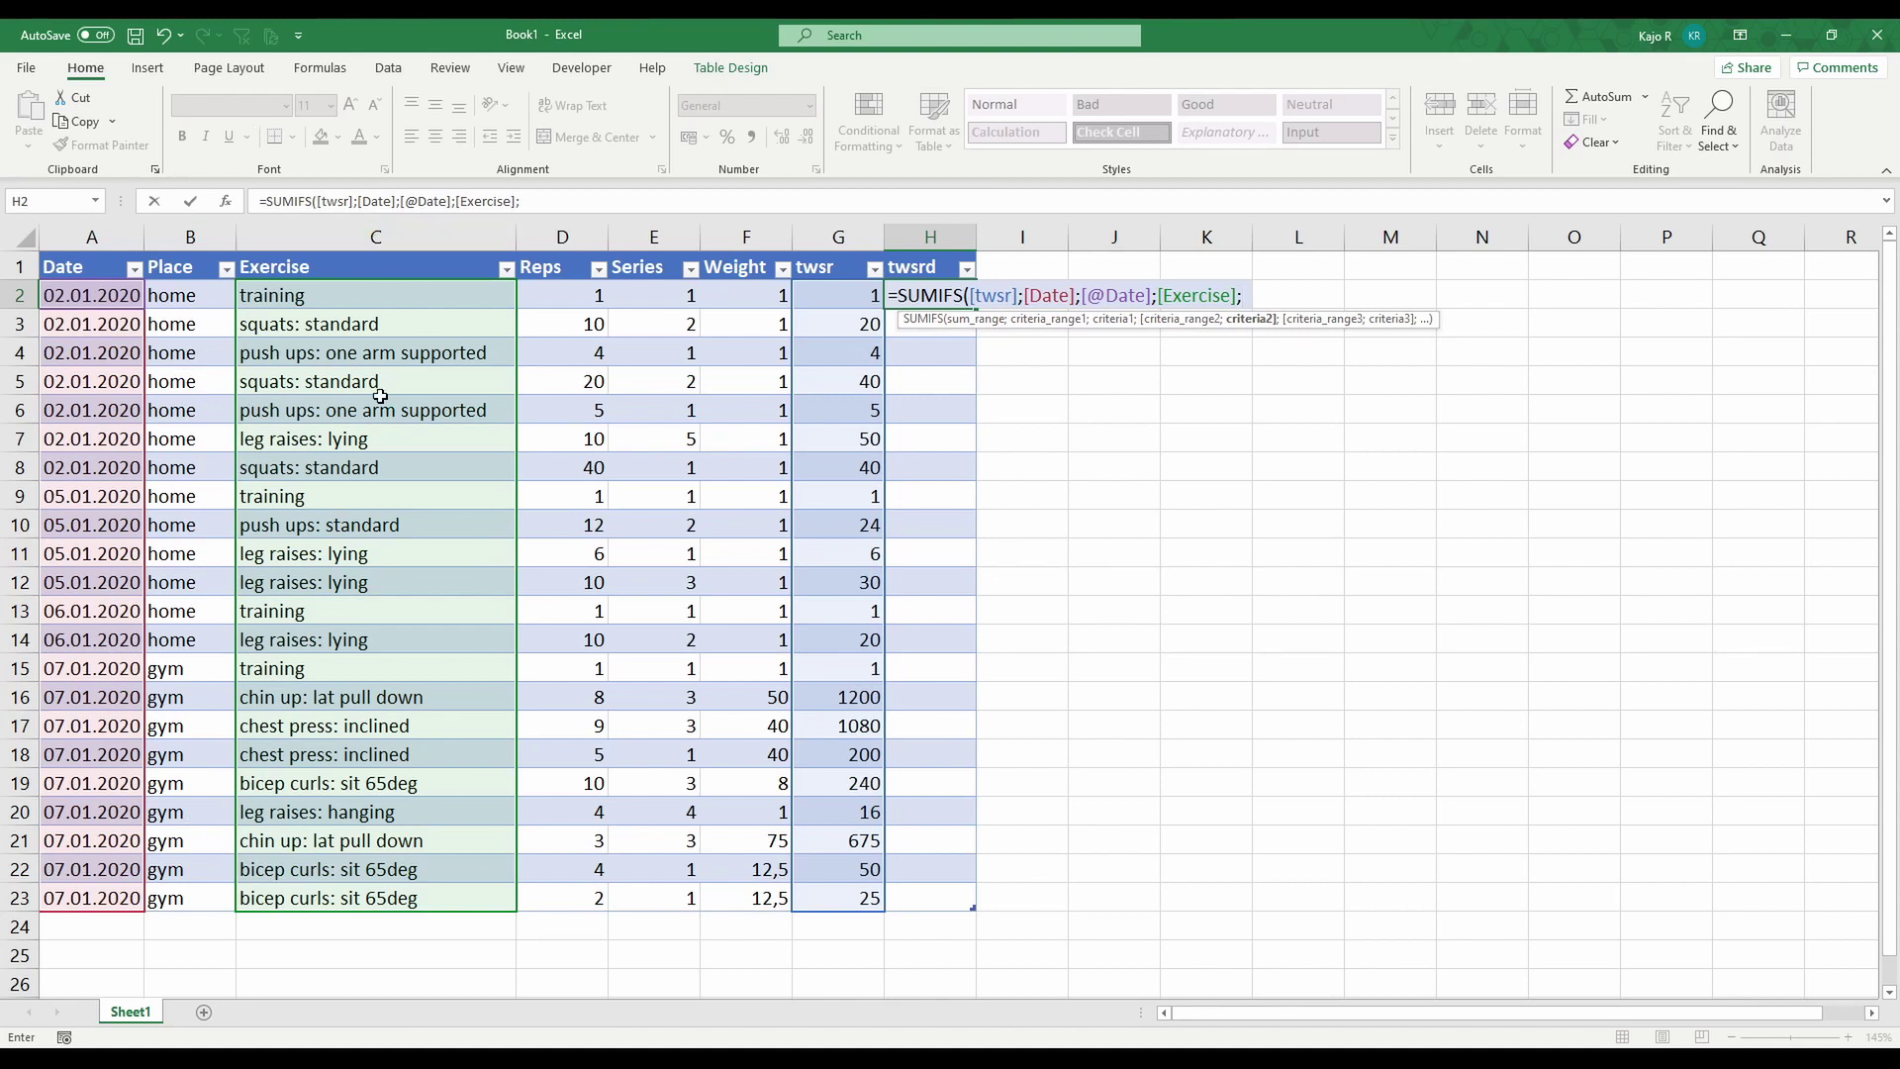
pyautogui.click(404, 300)
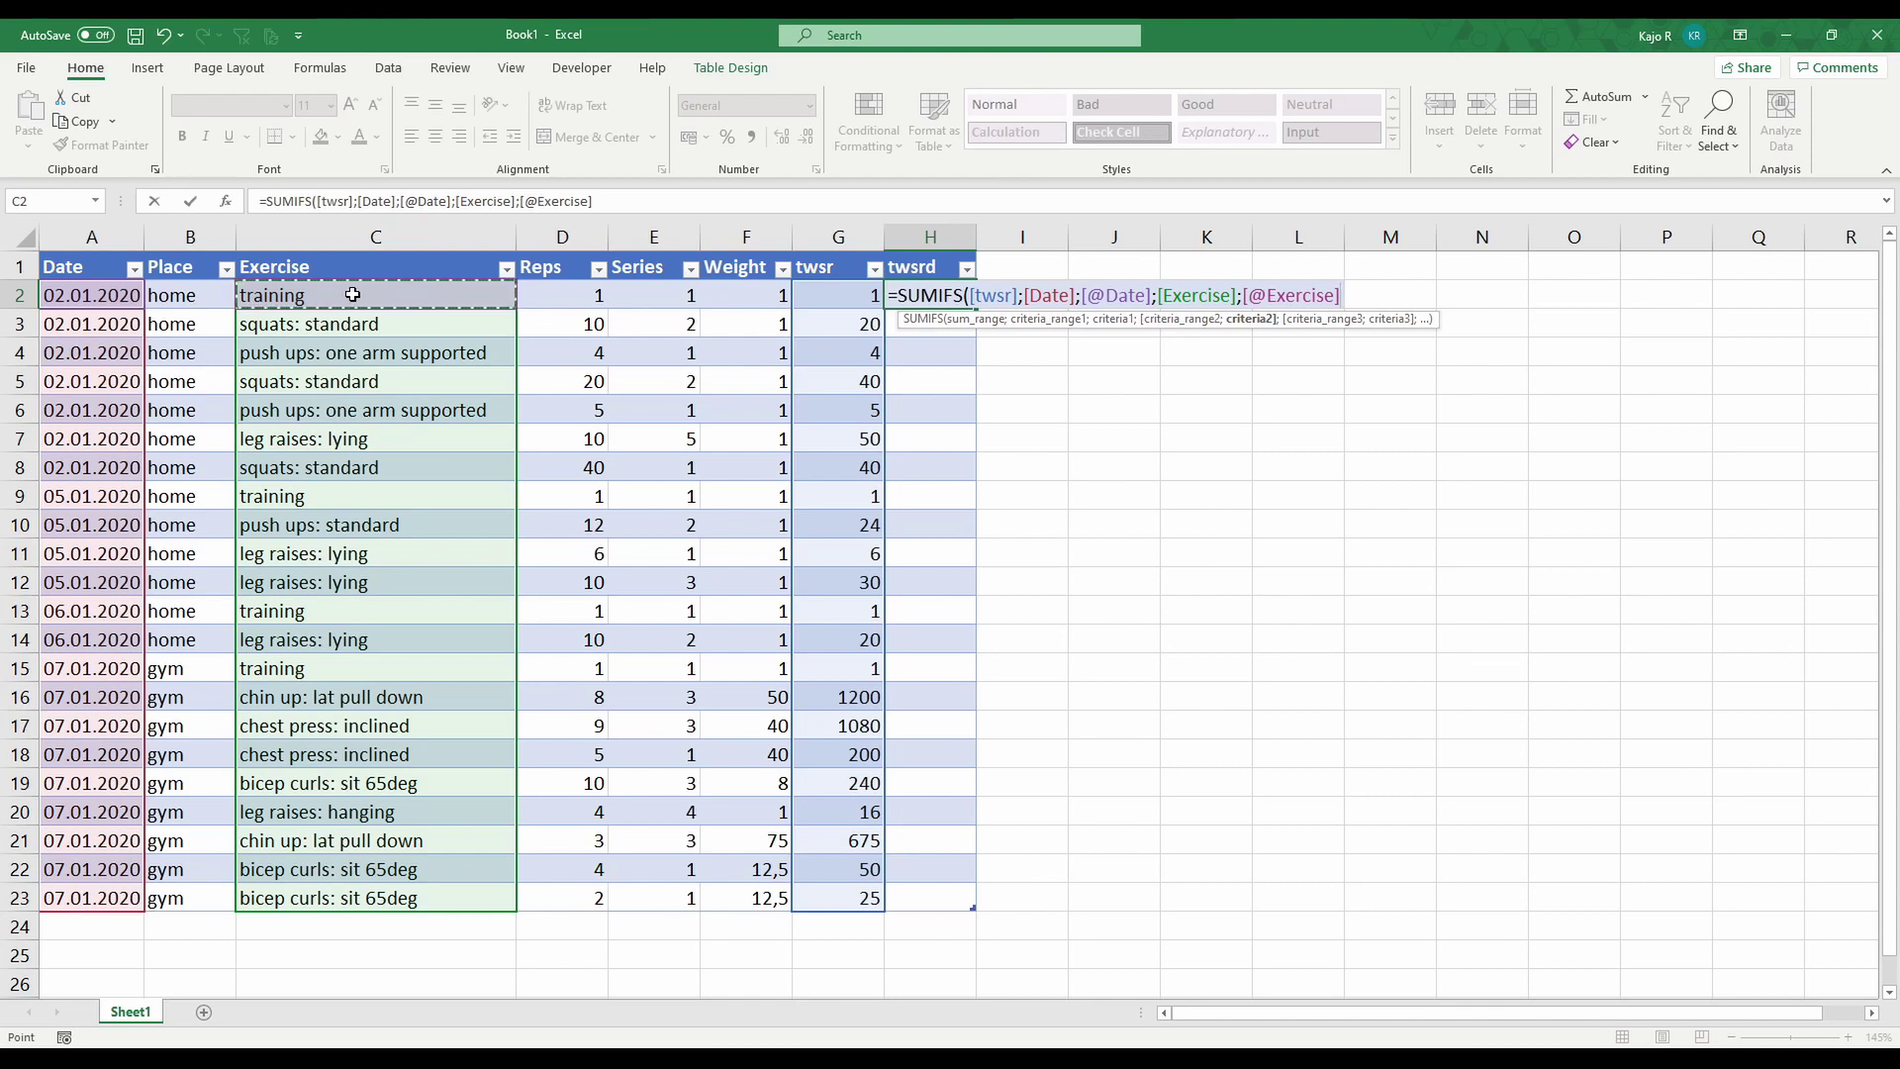
pyautogui.write(')')
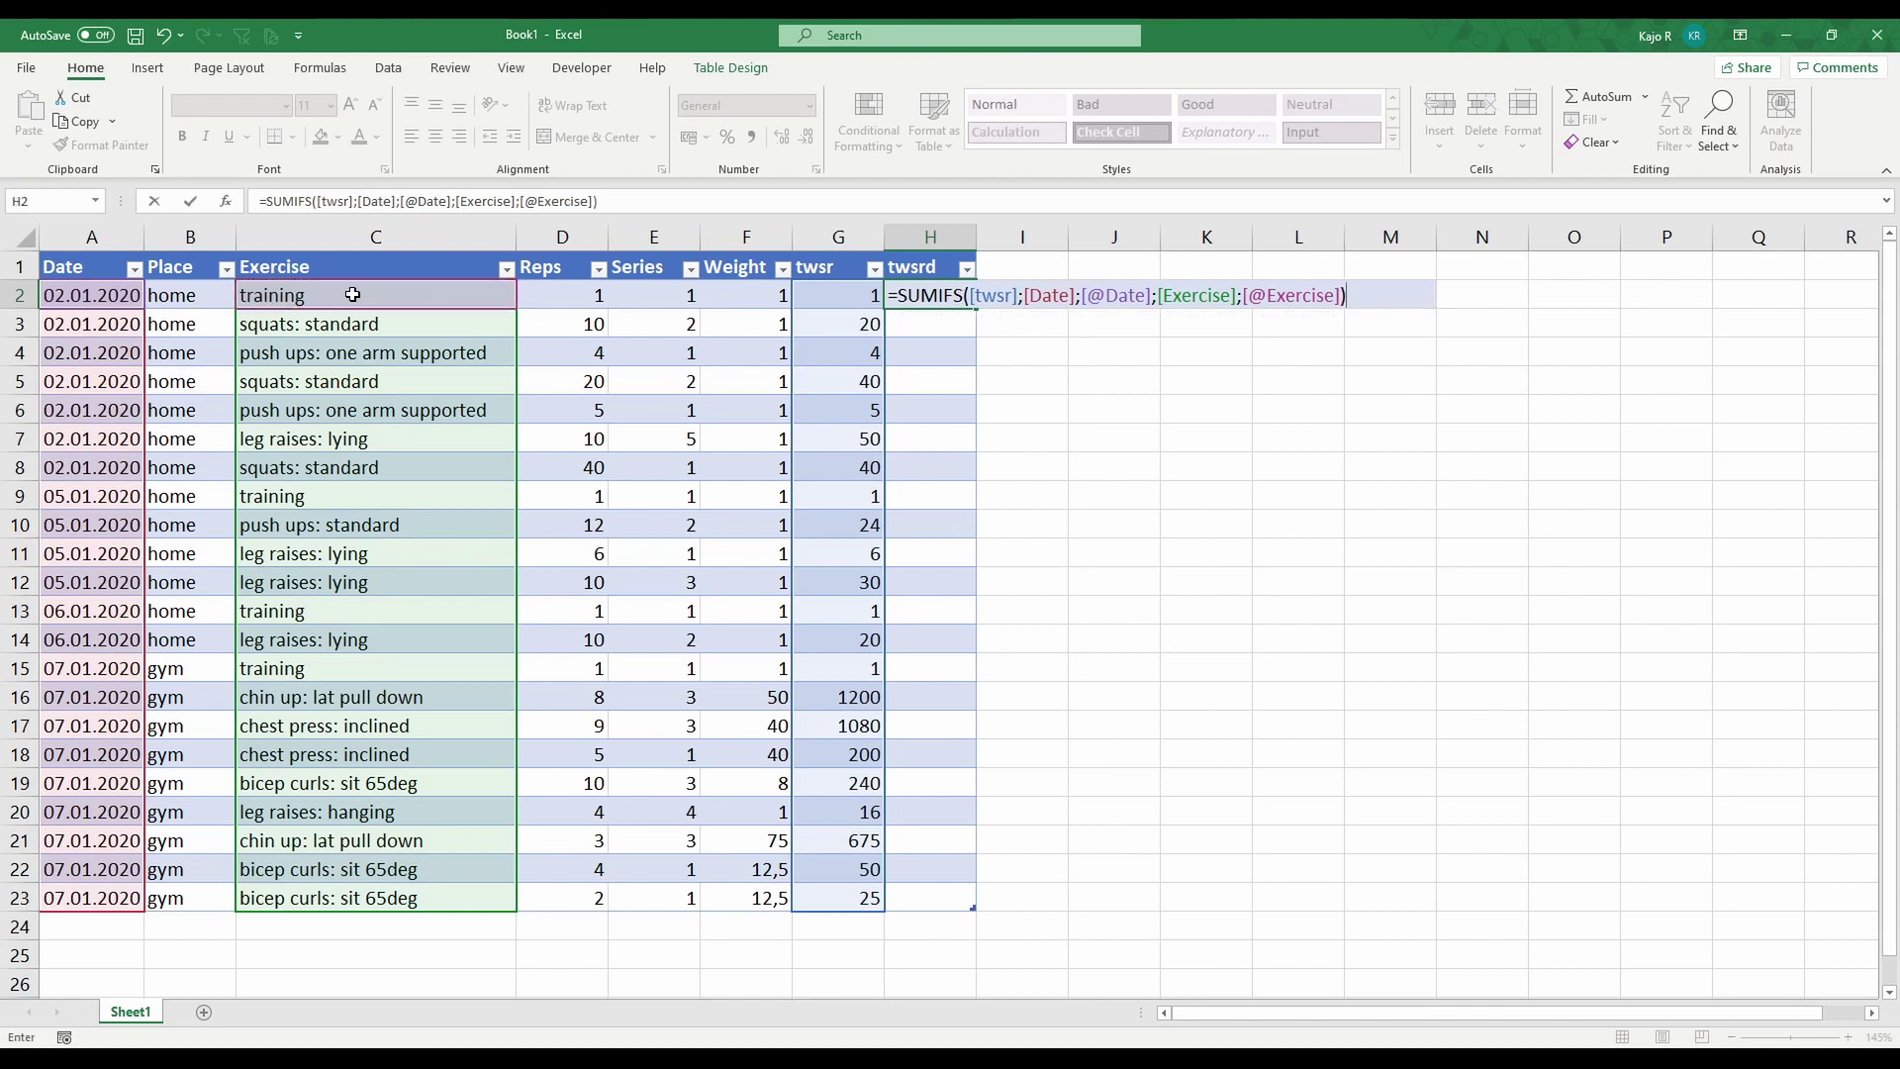
pyautogui.press('Return')
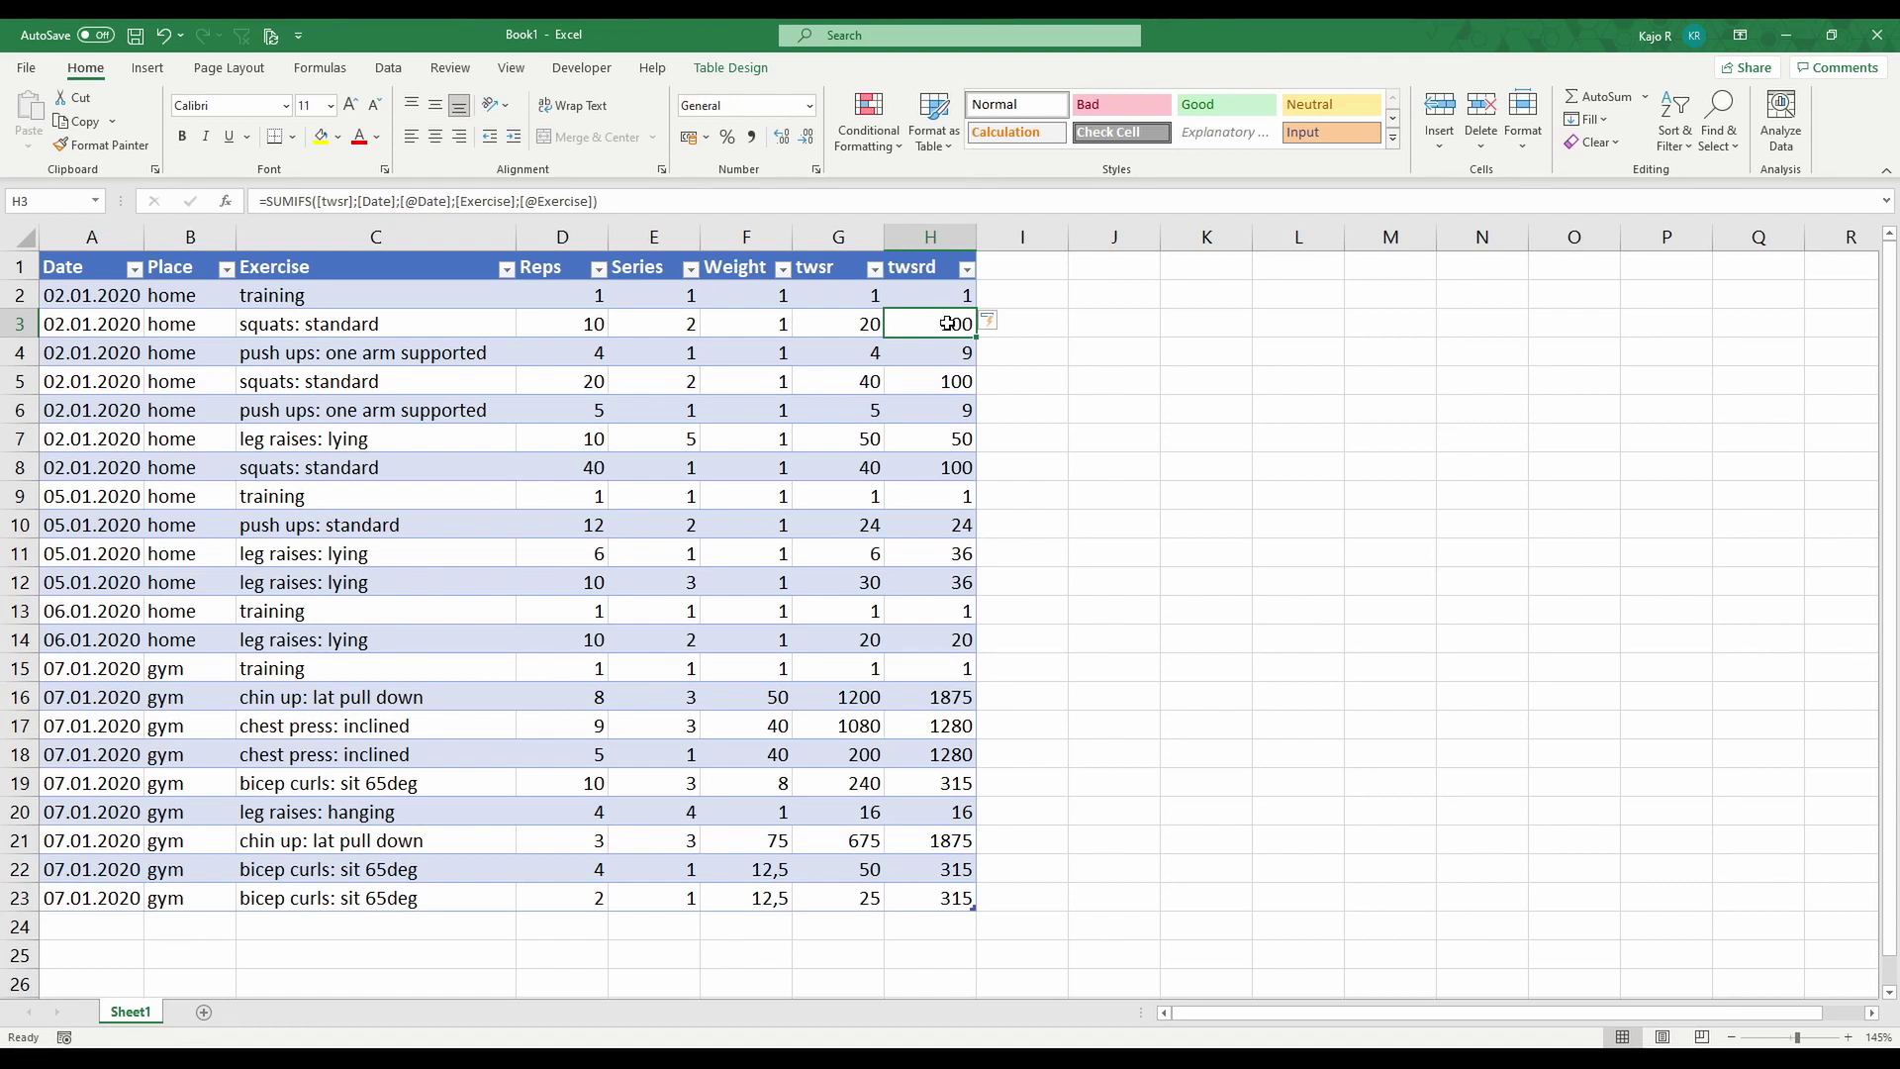
# - Check the twsr values for the squats and leg raises rows 3 to 8
pyautogui.click(865, 331)
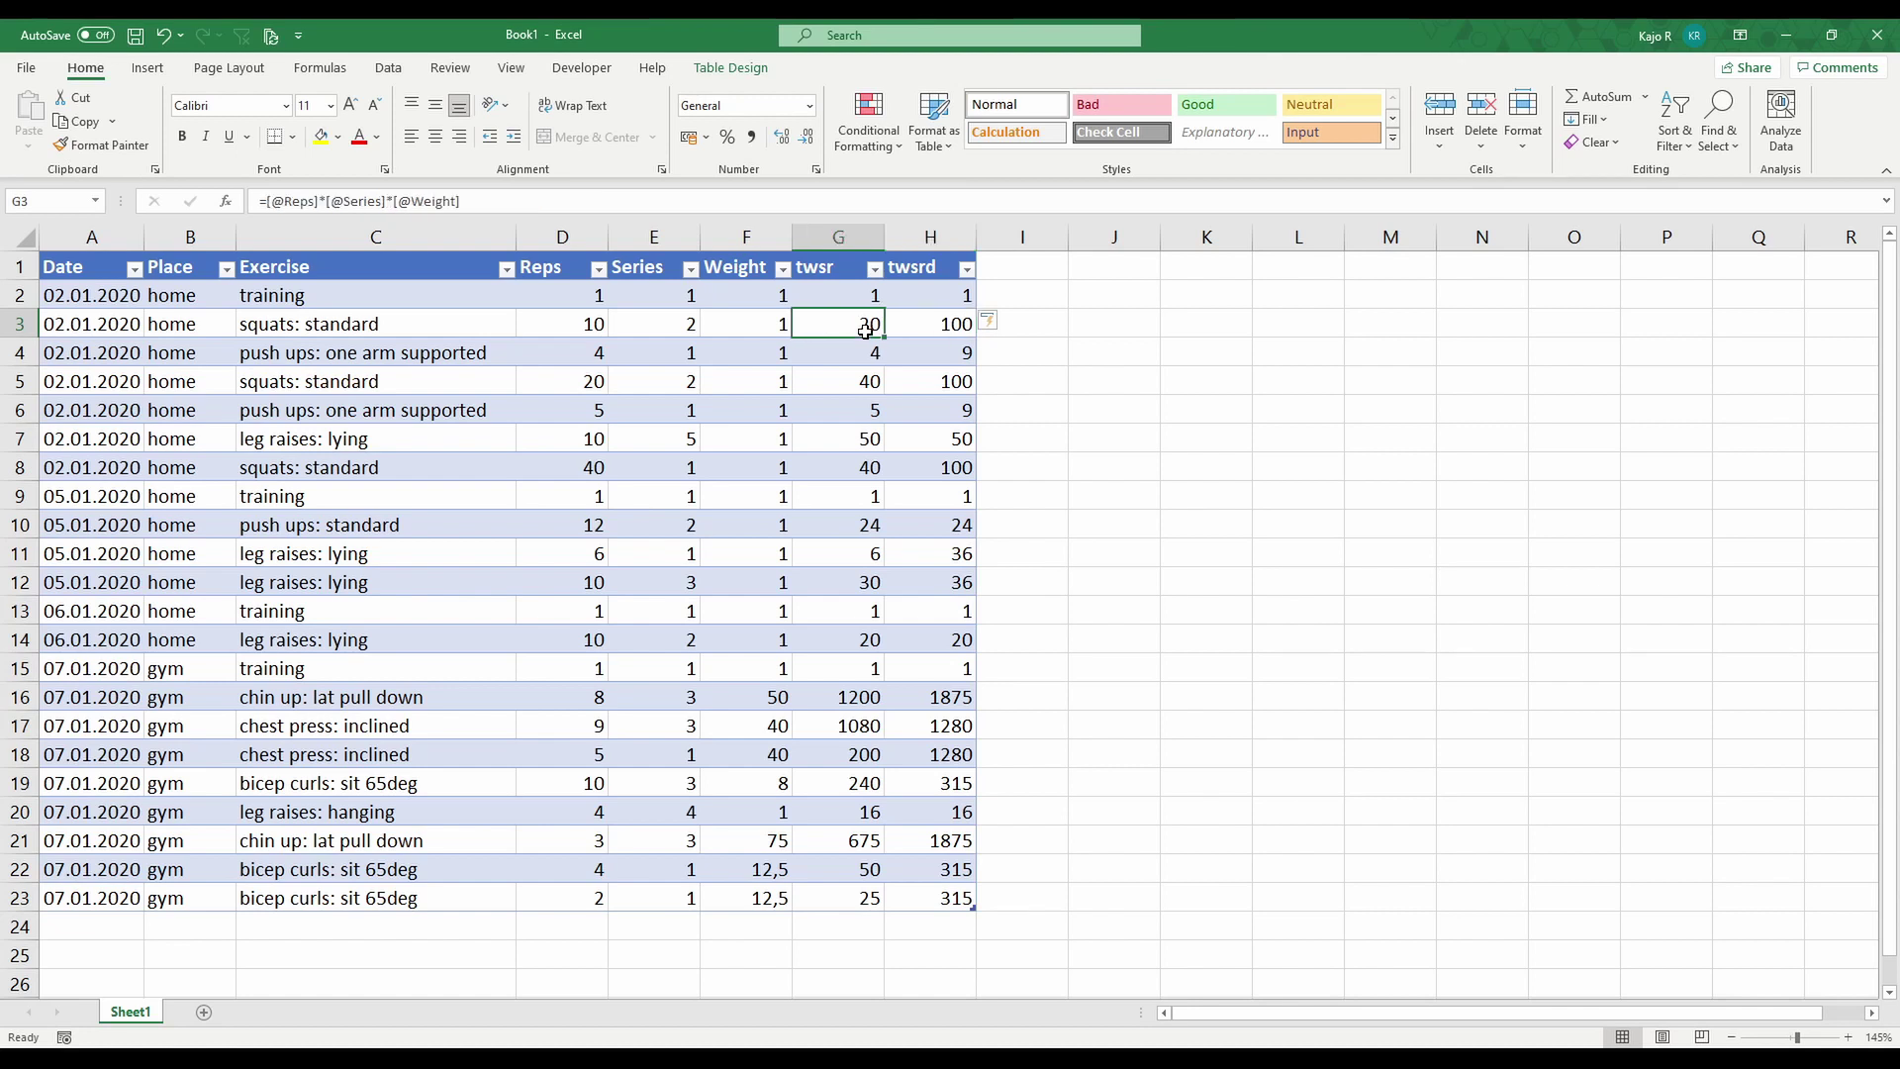
pyautogui.click(869, 385)
pyautogui.click(870, 467)
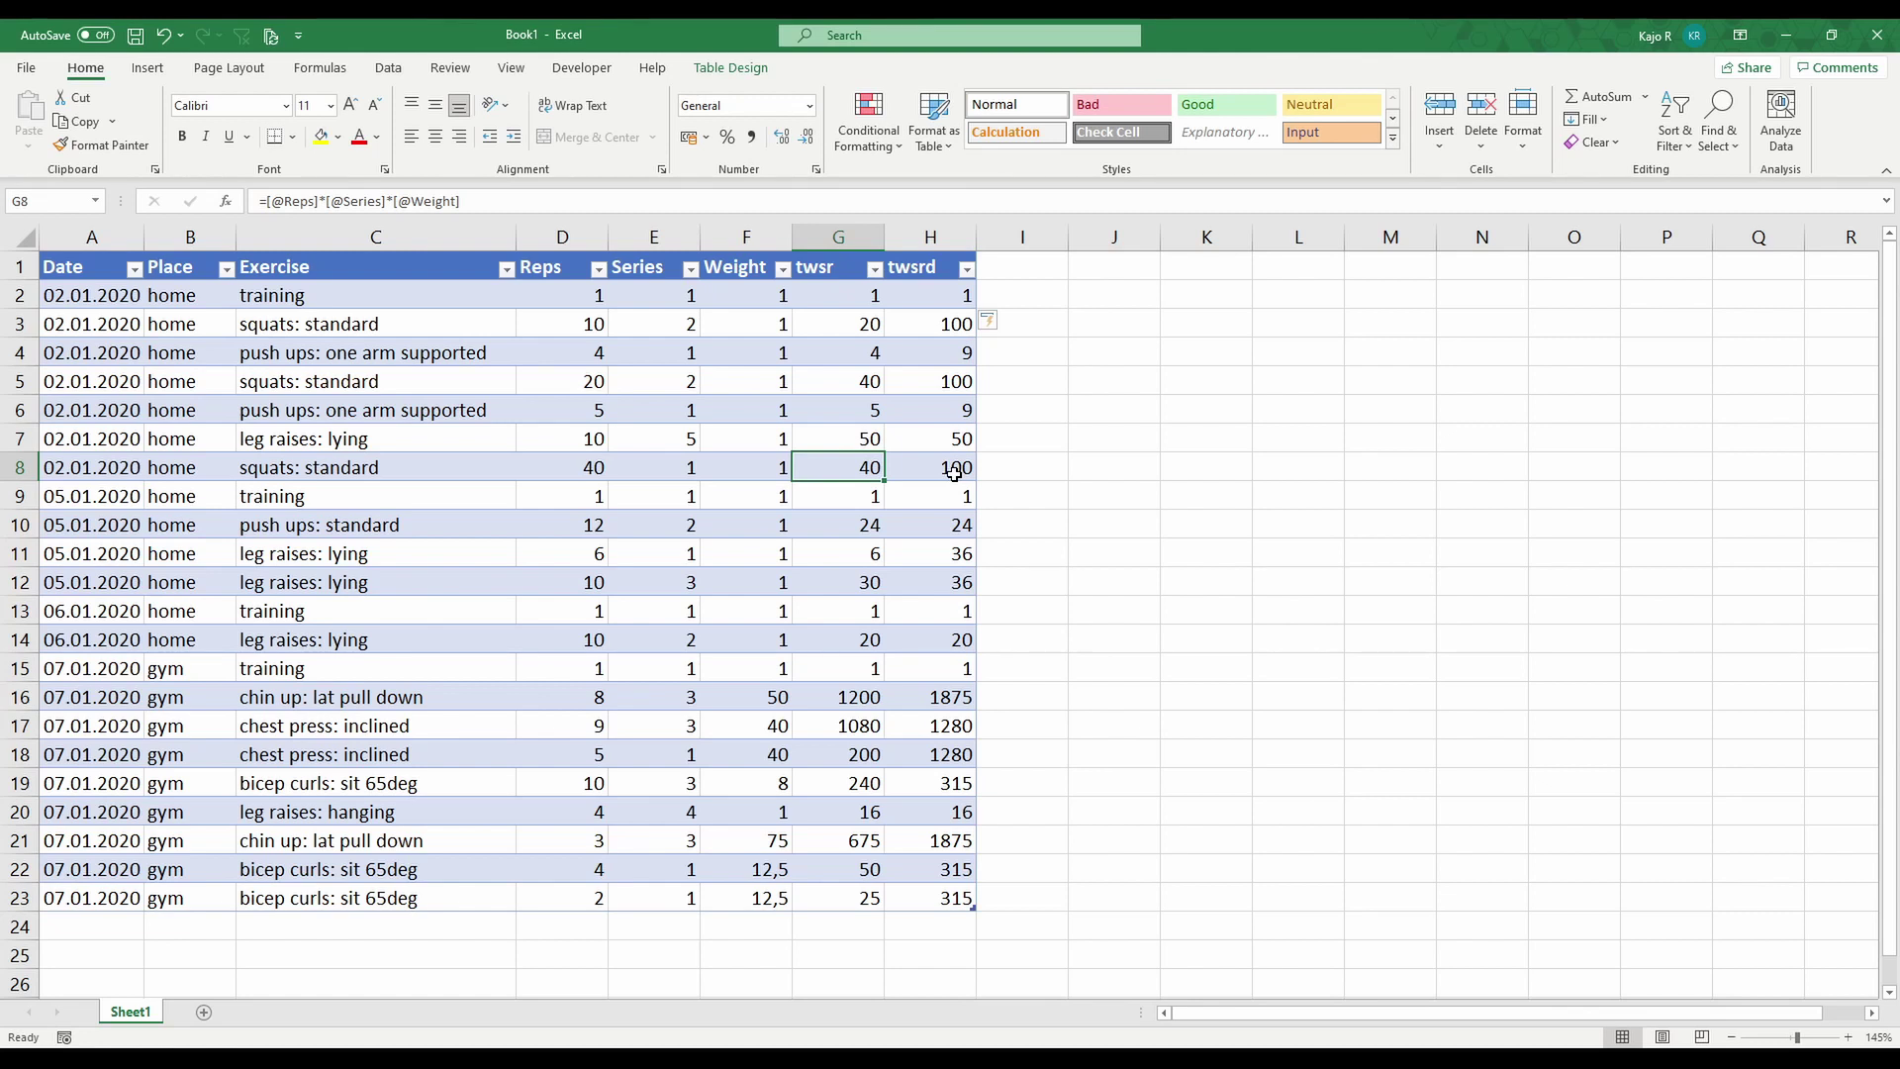
pyautogui.click(865, 331)
pyautogui.click(870, 383)
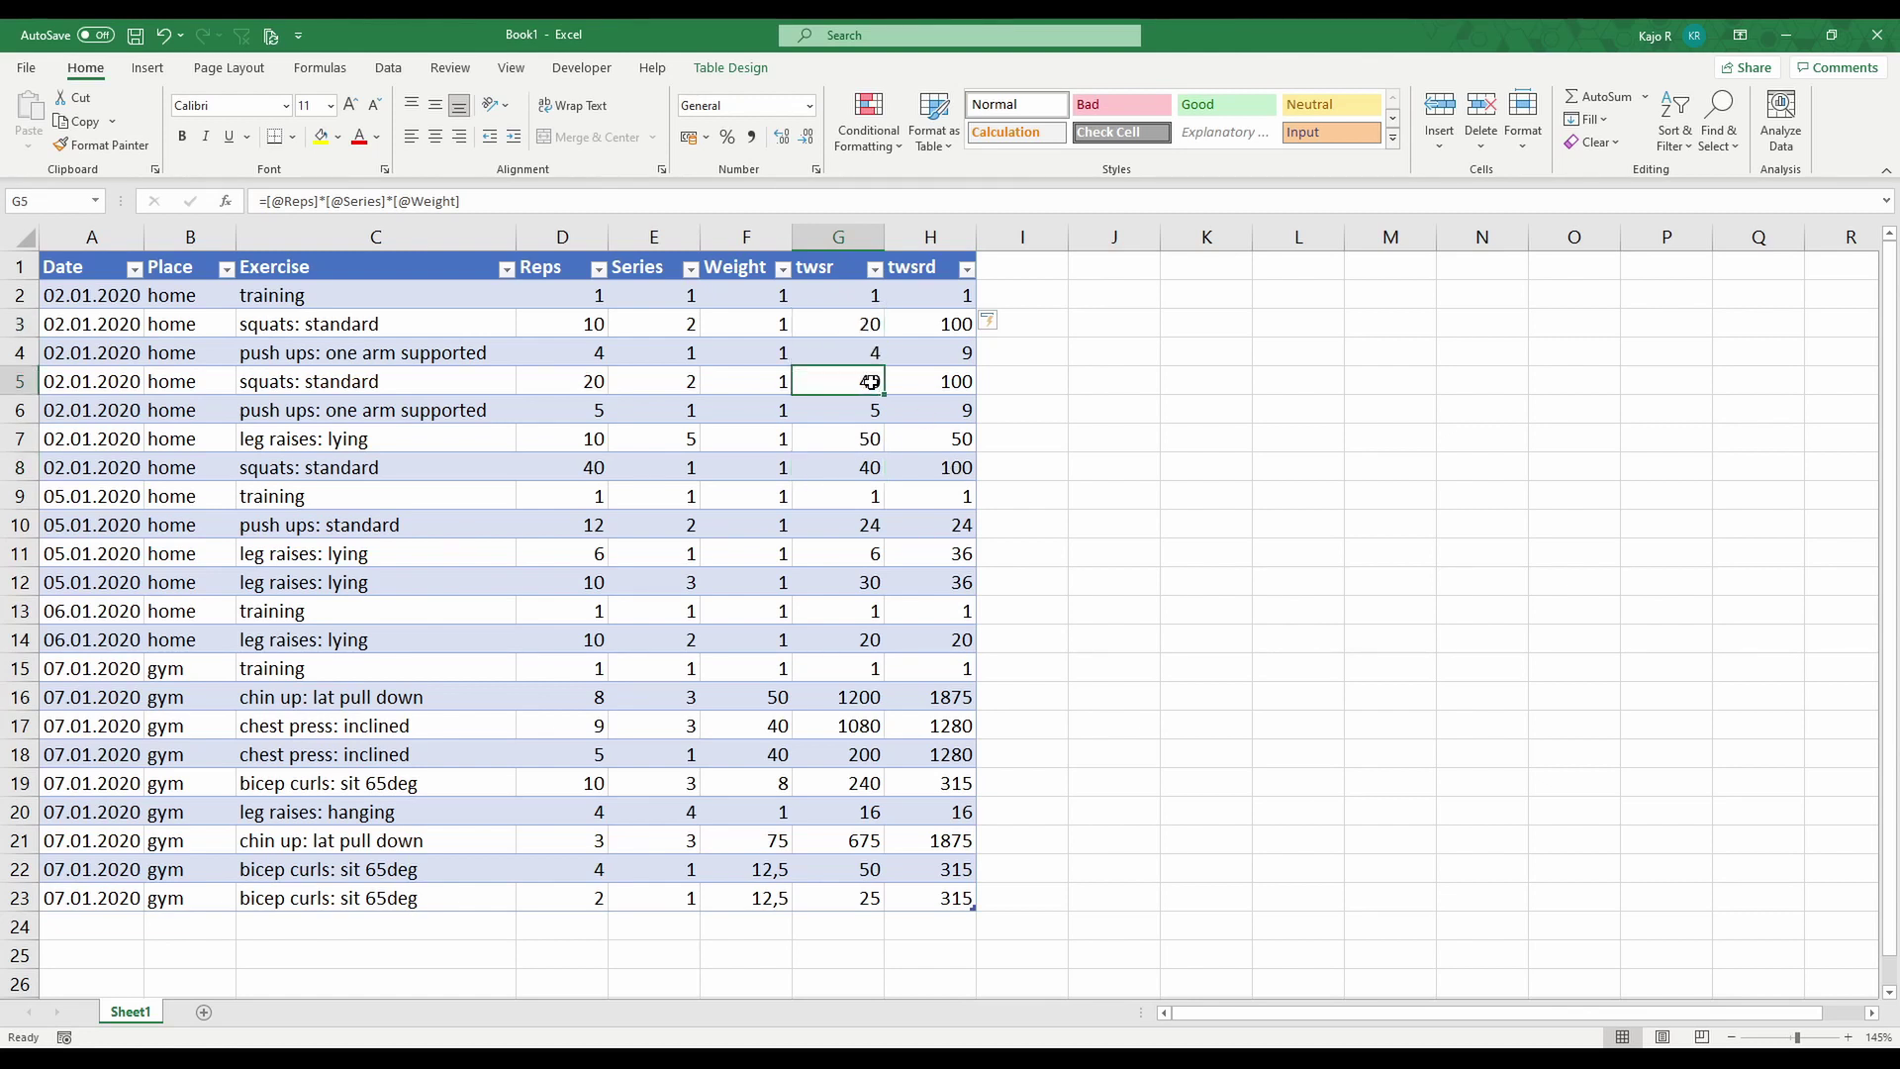
pyautogui.click(870, 469)
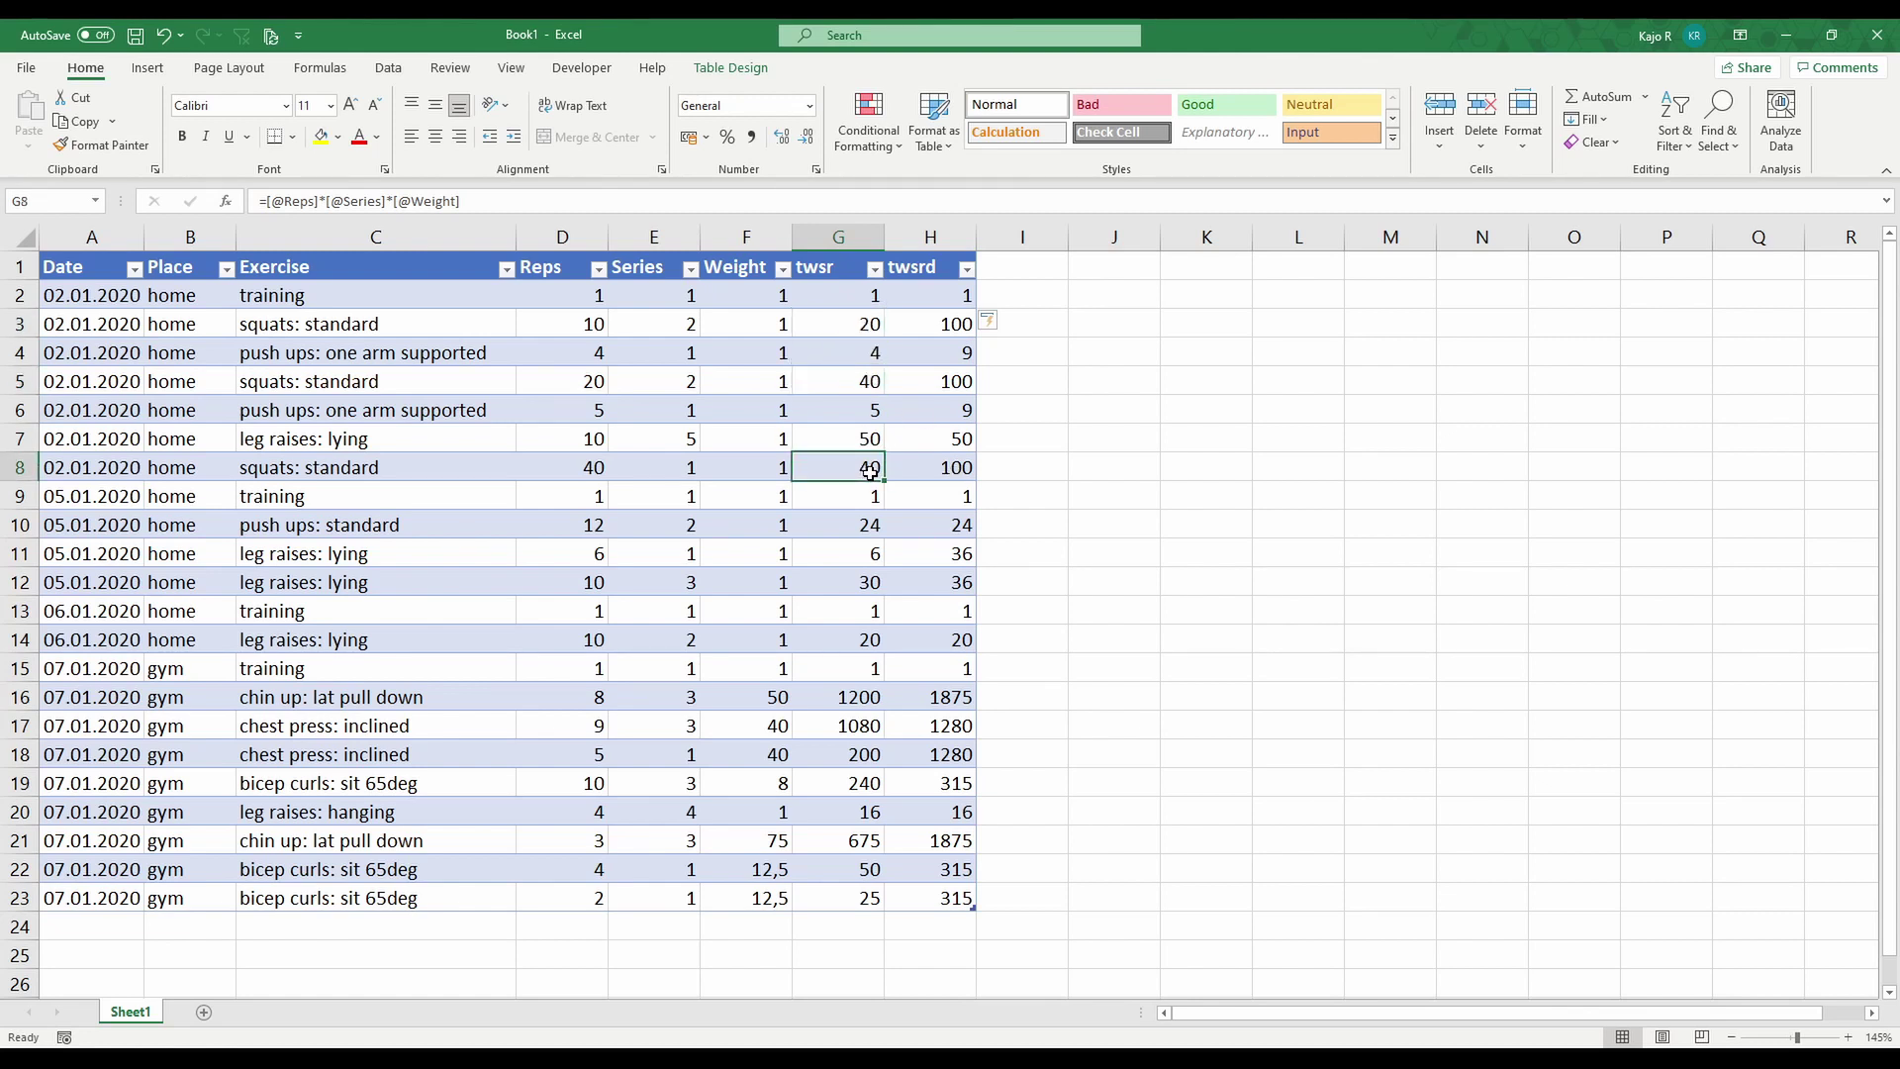
pyautogui.click(857, 435)
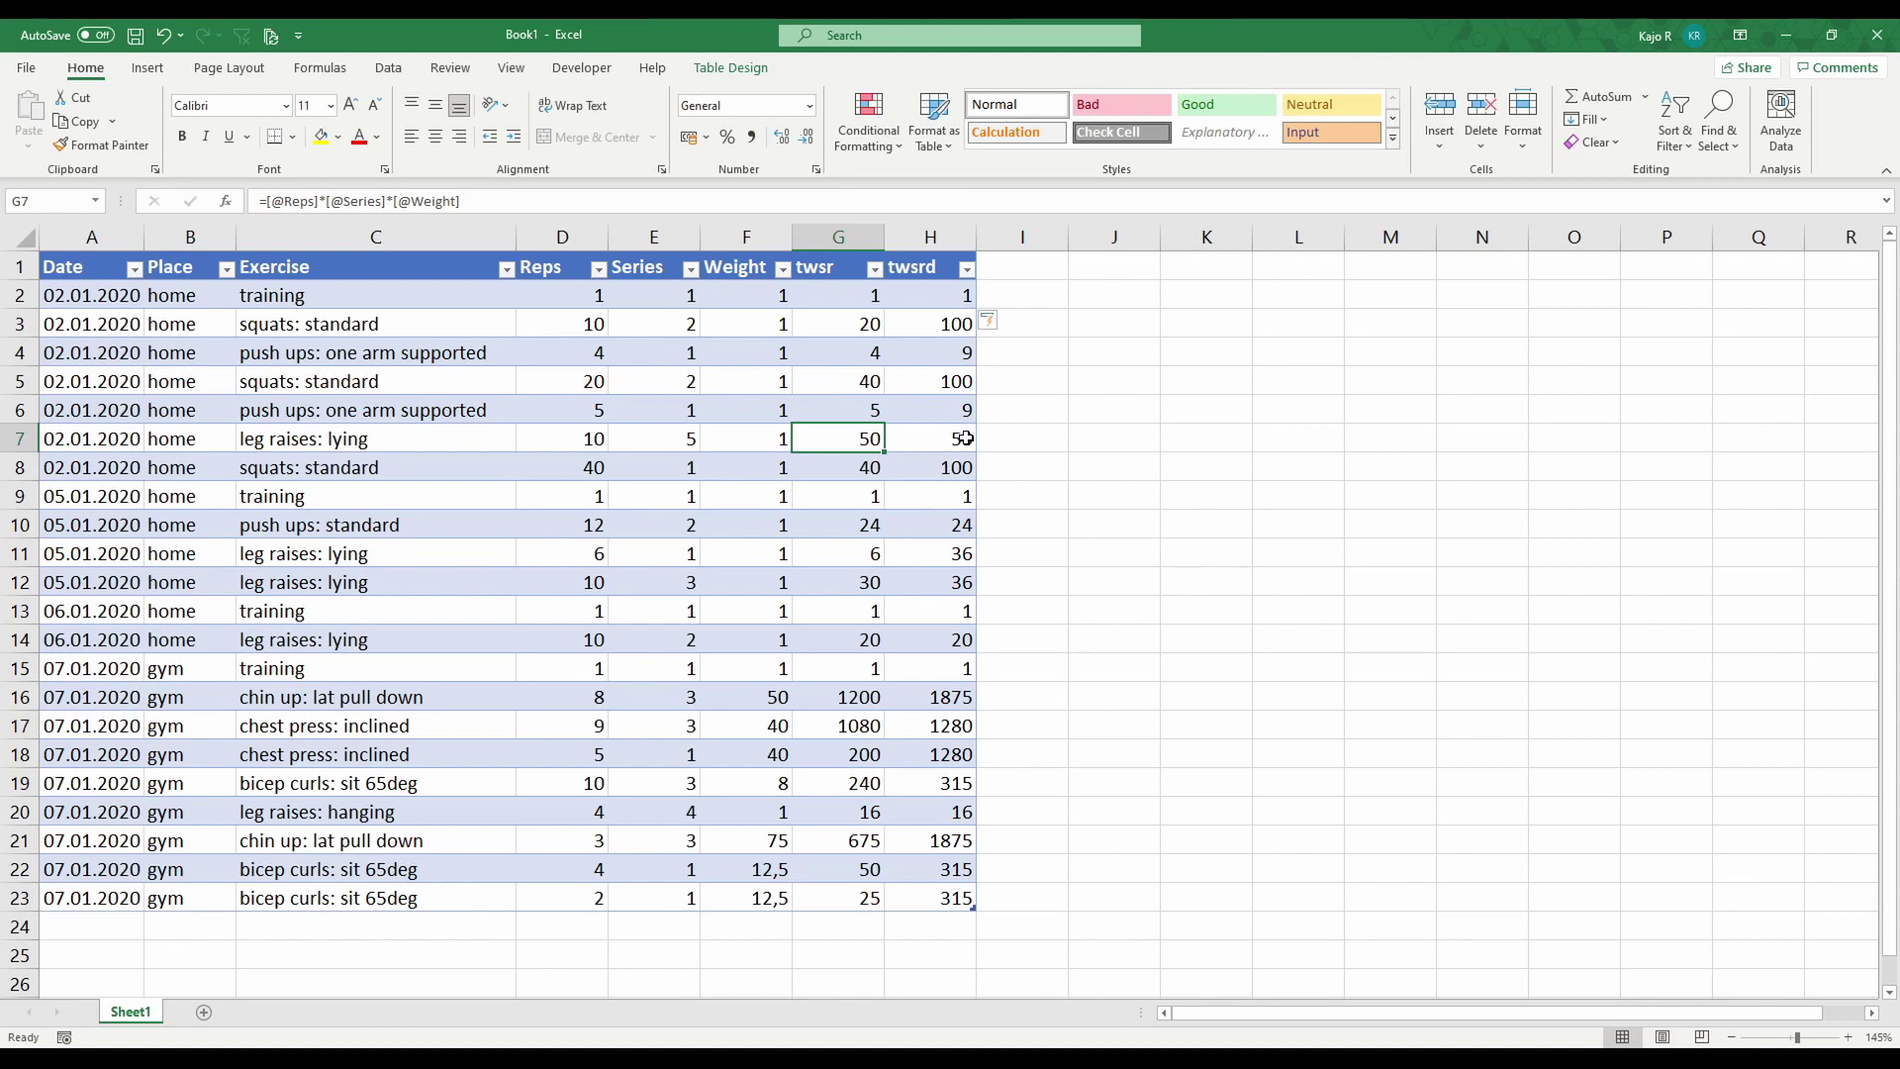
# - Verify rows 10 to 12's dates, Reps, Series, Weight and twsrd totals
pyautogui.click(99, 547)
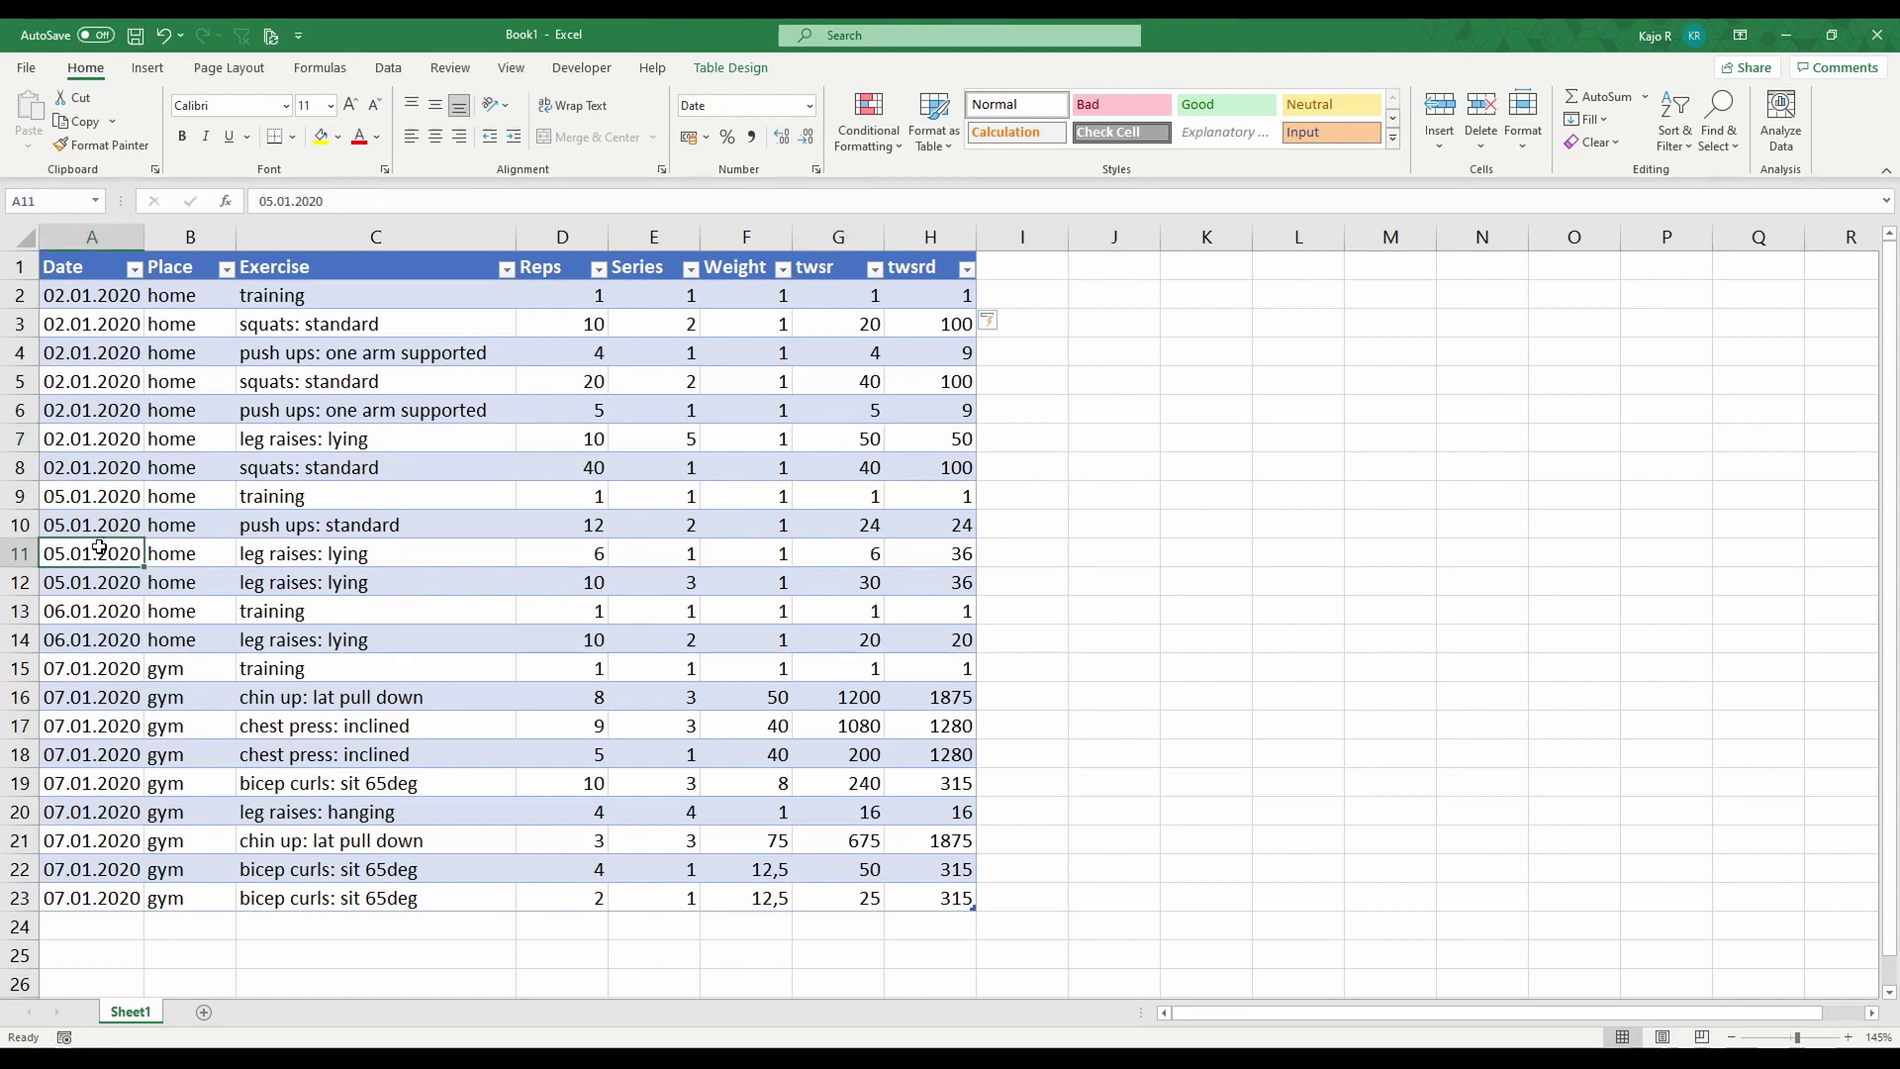
pyautogui.click(99, 578)
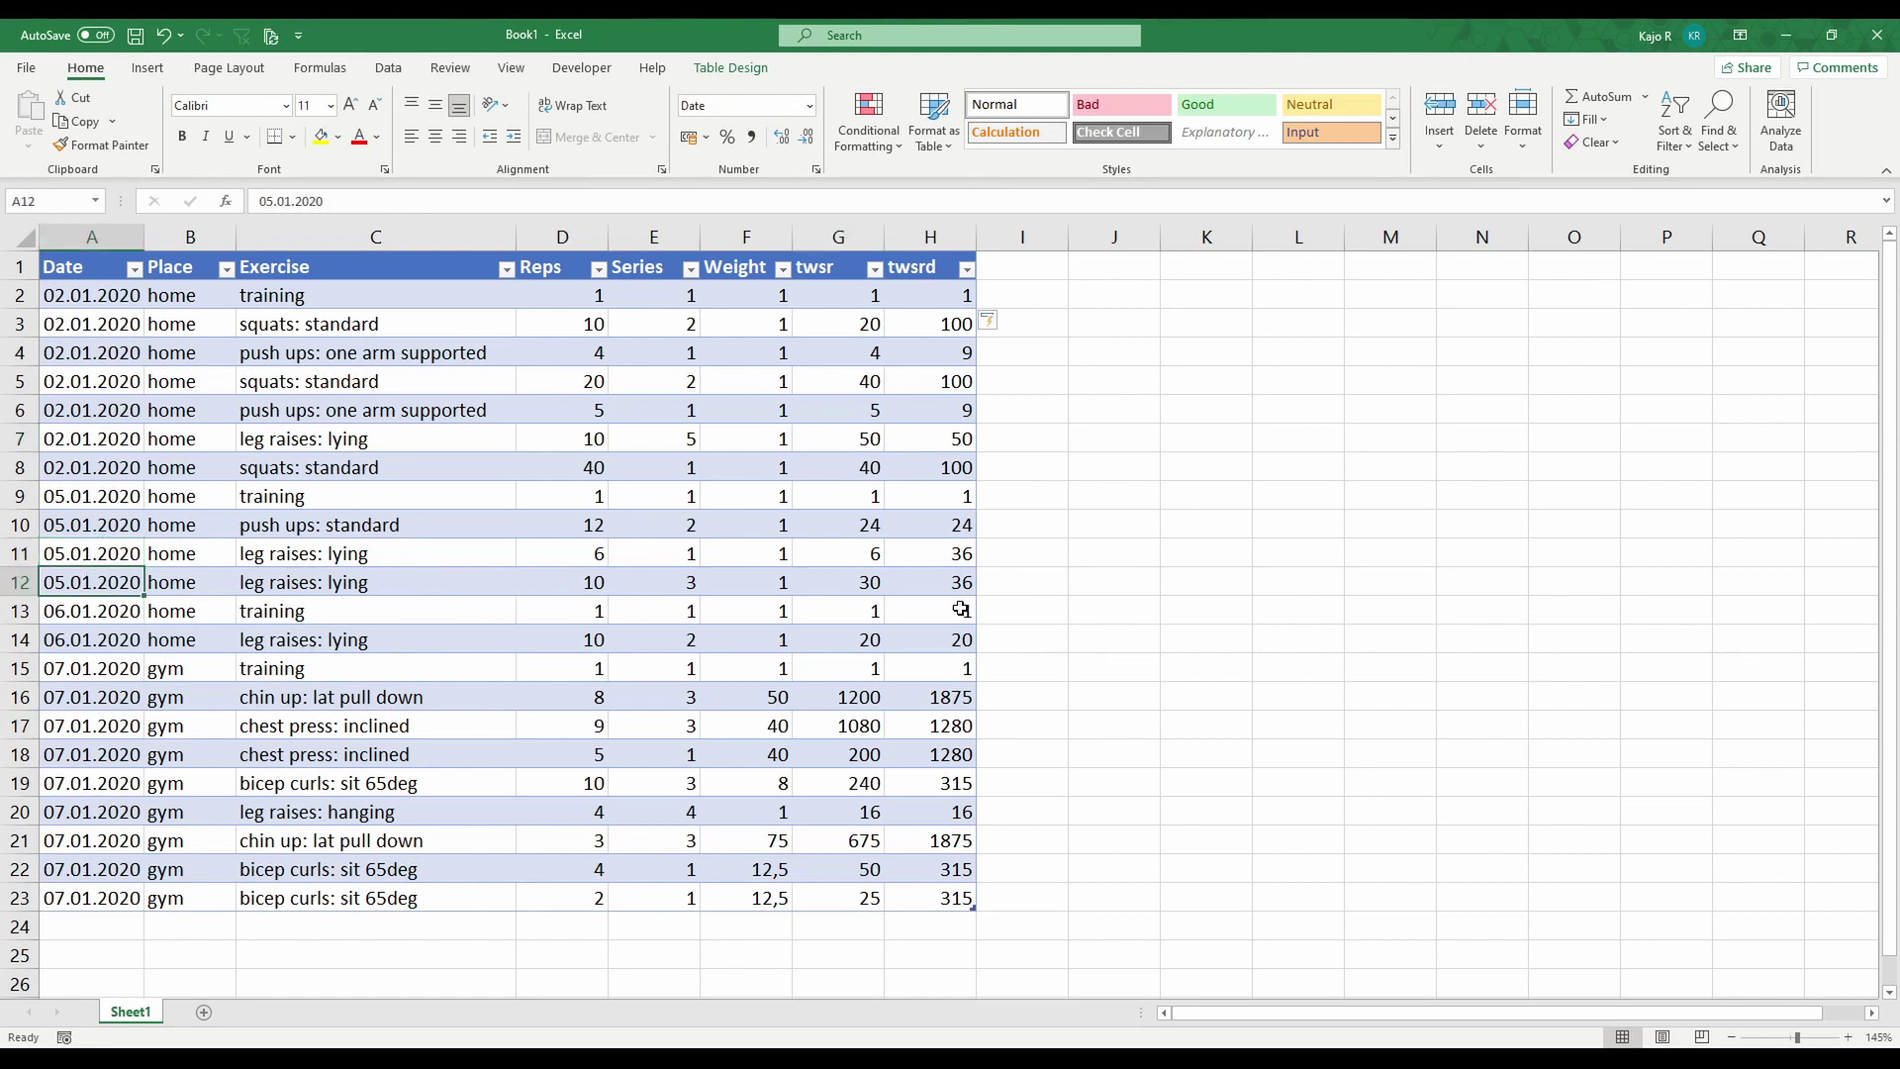
pyautogui.click(864, 586)
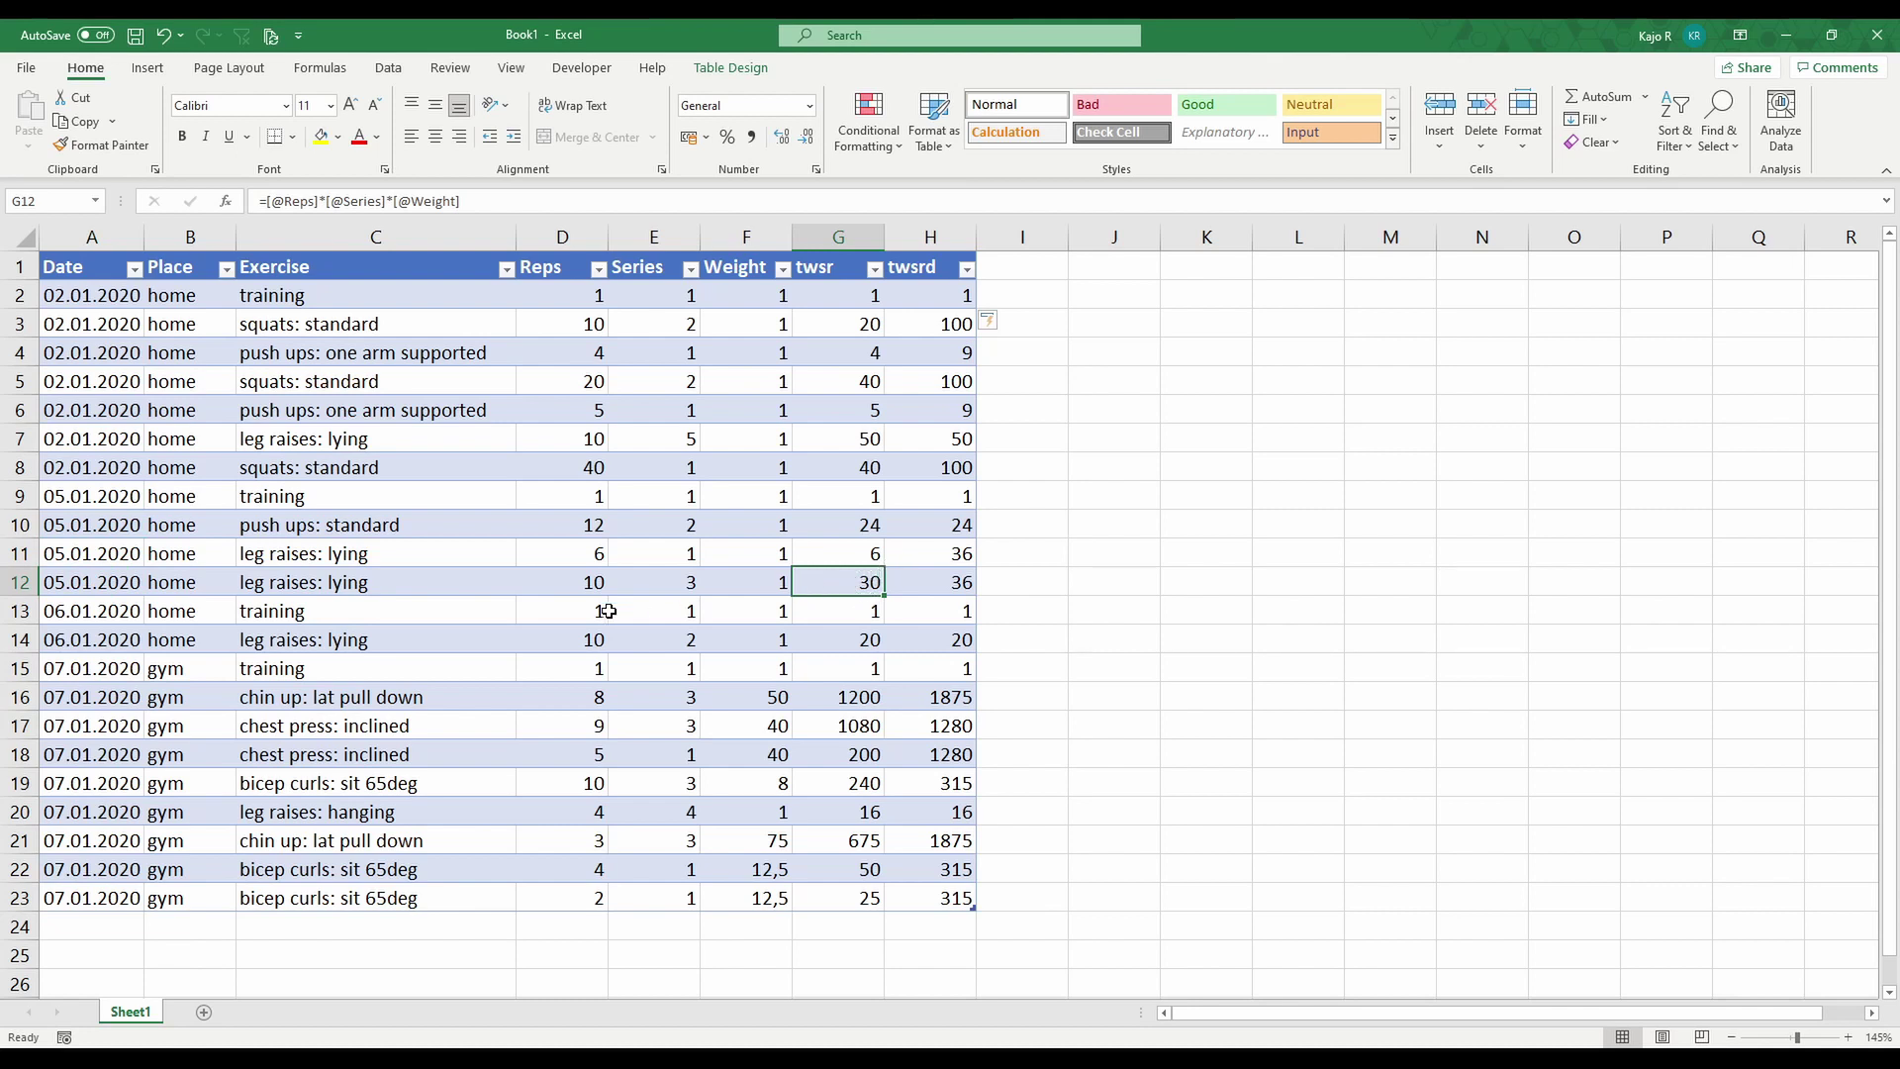
pyautogui.moveTo(592, 584); pyautogui.dragTo(760, 583)
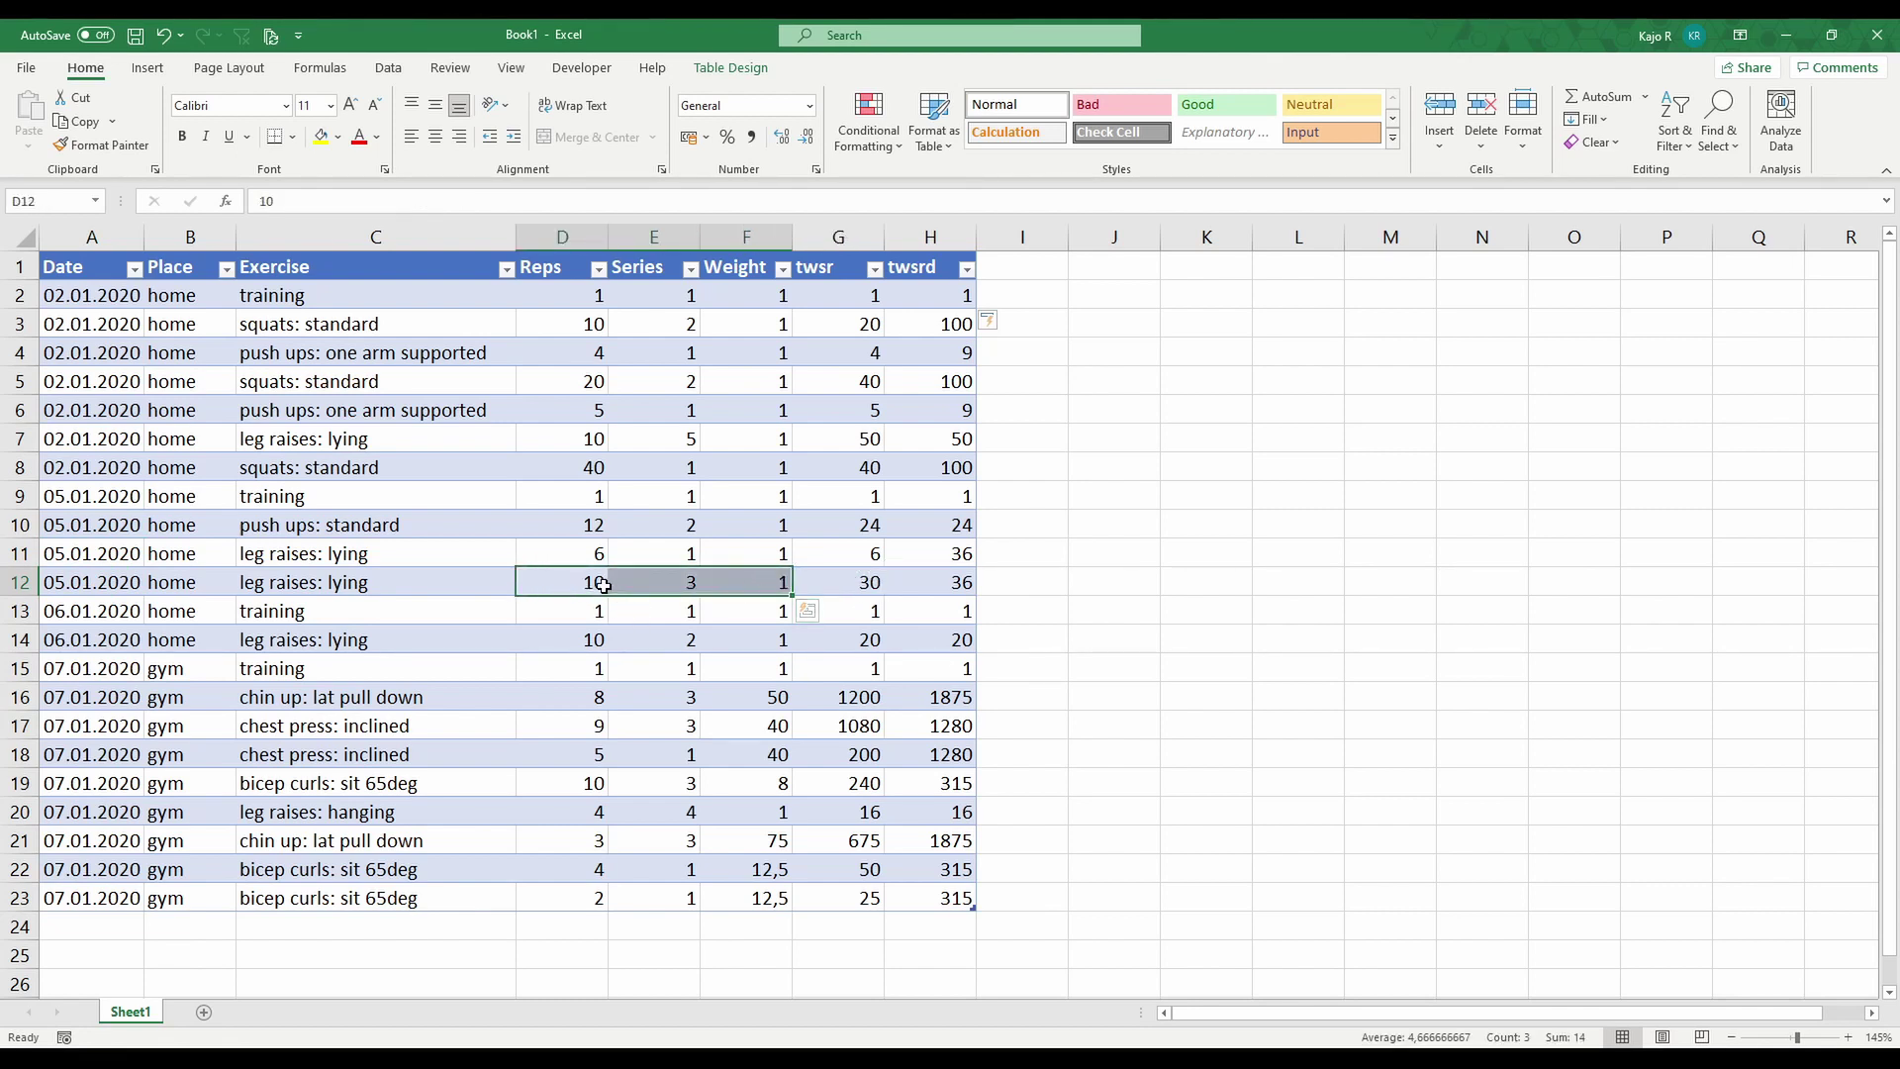
pyautogui.click(592, 584)
pyautogui.click(854, 562)
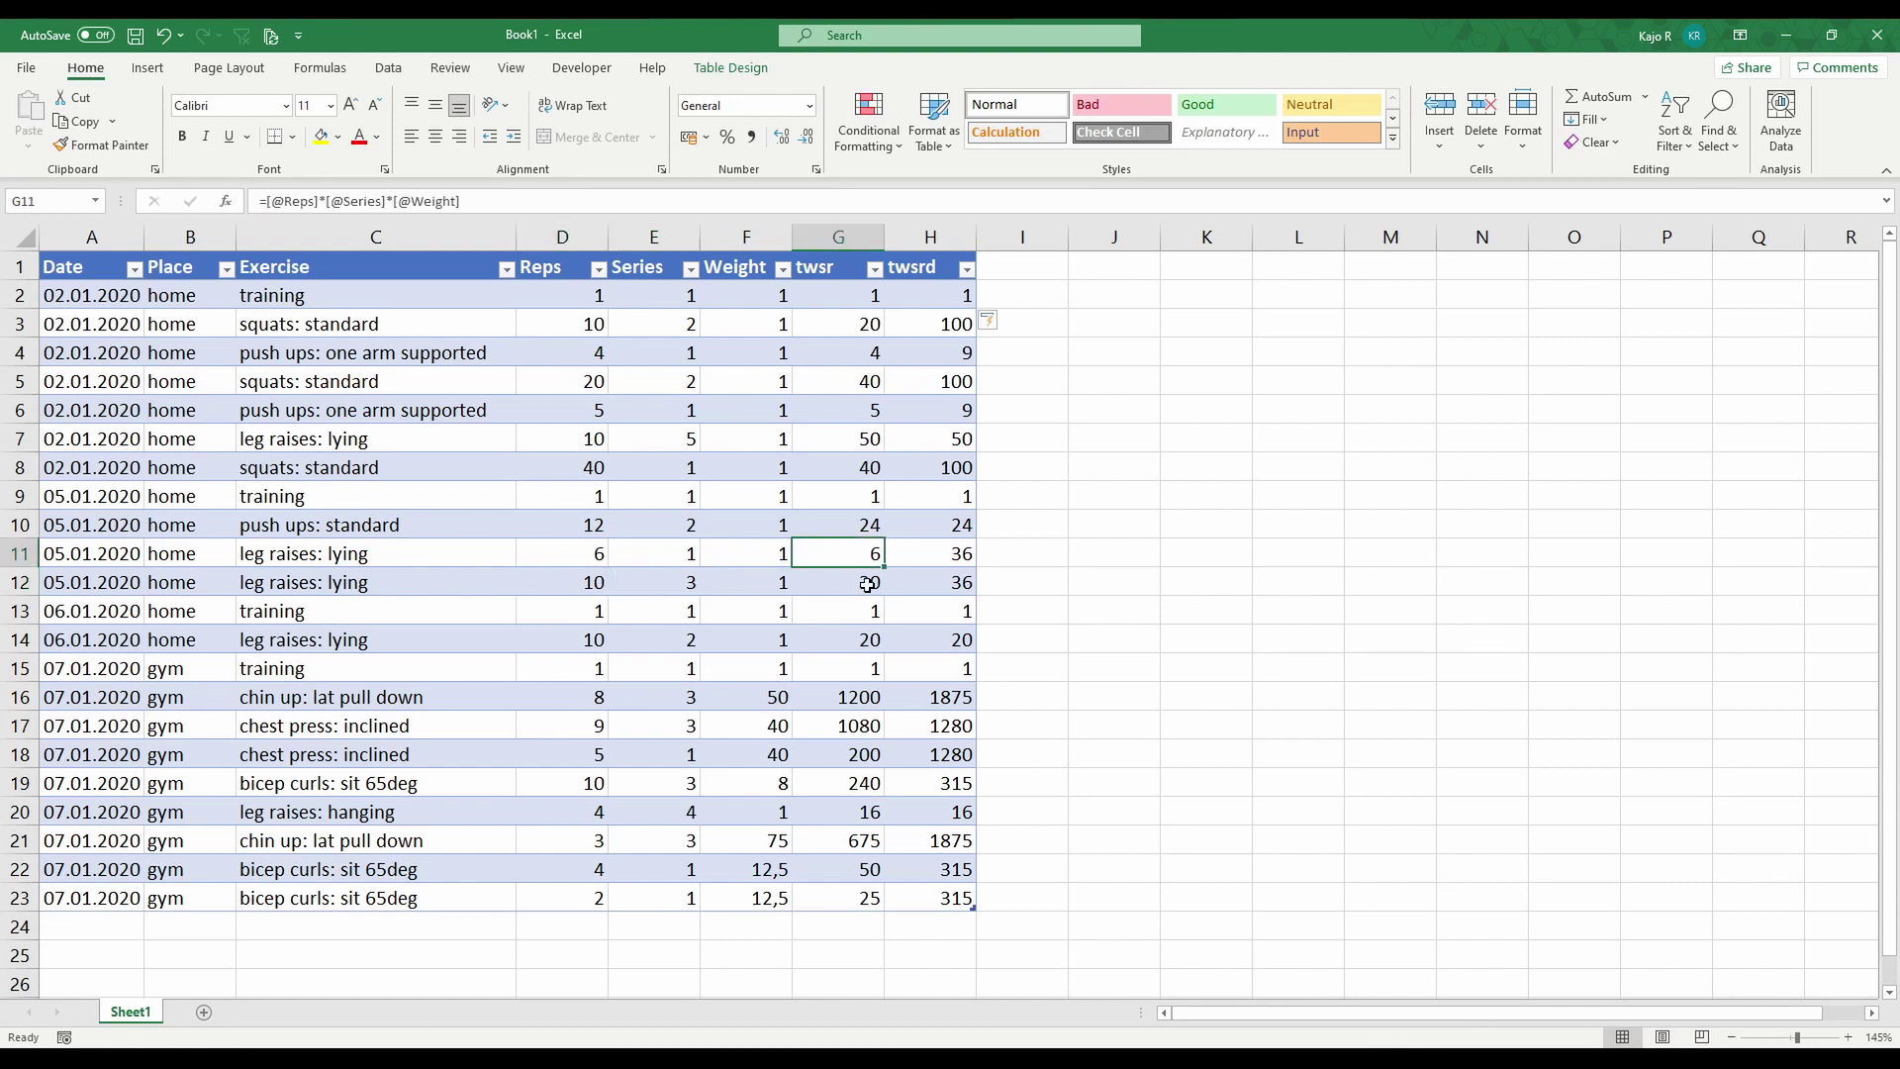
pyautogui.moveTo(947, 543); pyautogui.dragTo(956, 574)
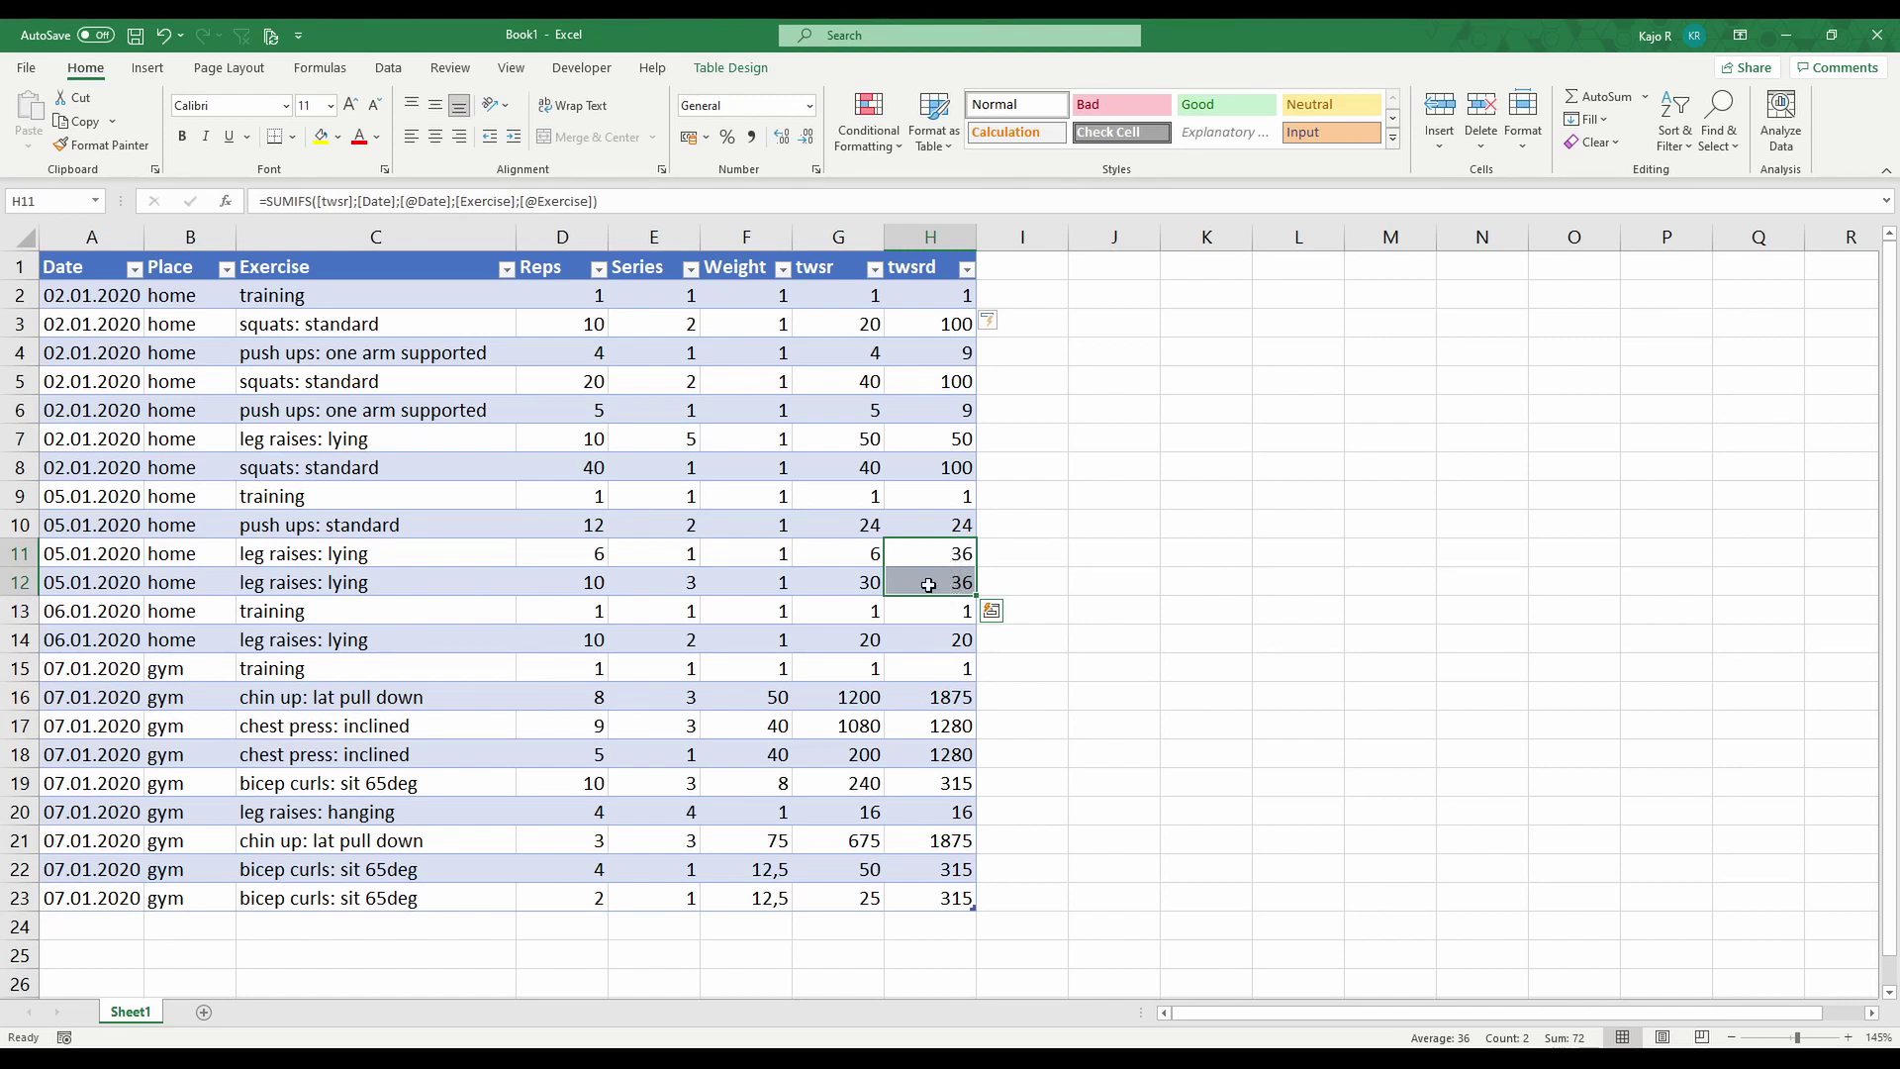
pyautogui.click(887, 533)
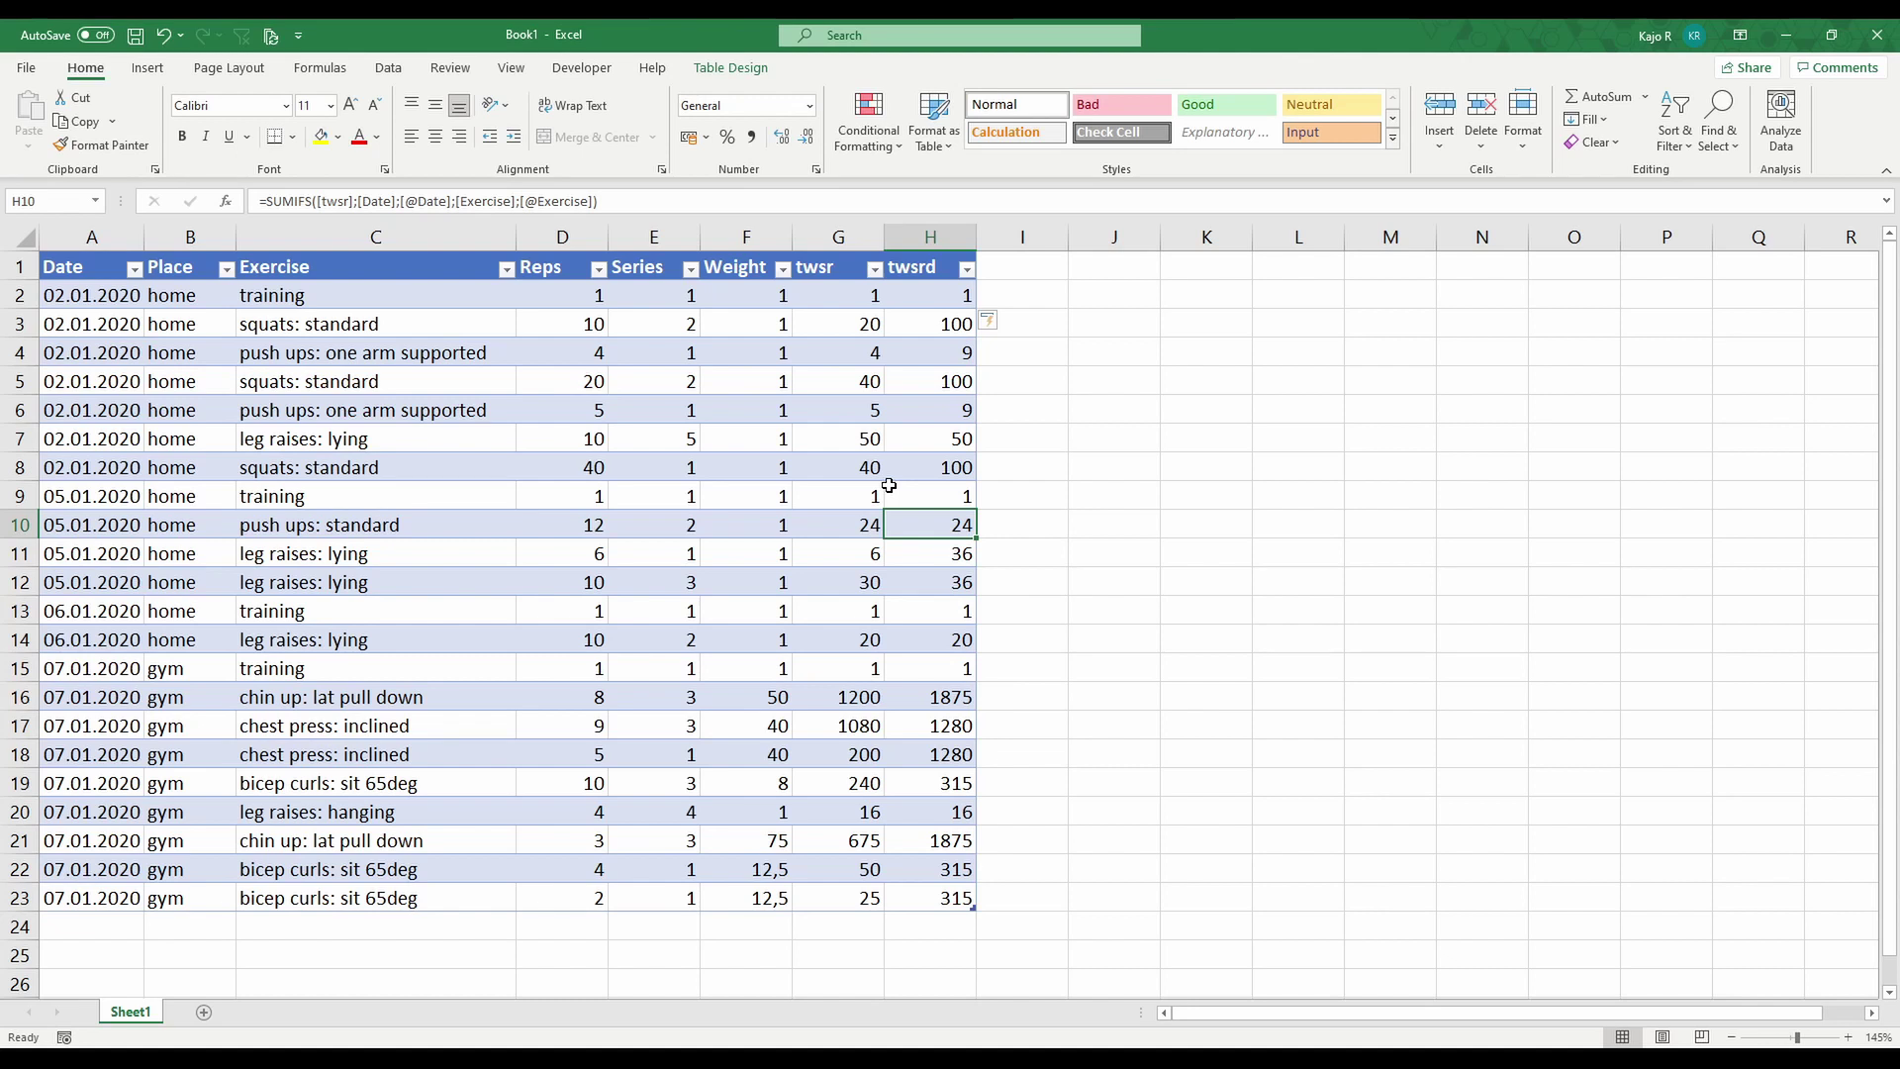
# - Add a max-twsr header in I1 and autofit column I
pyautogui.click(1033, 269)
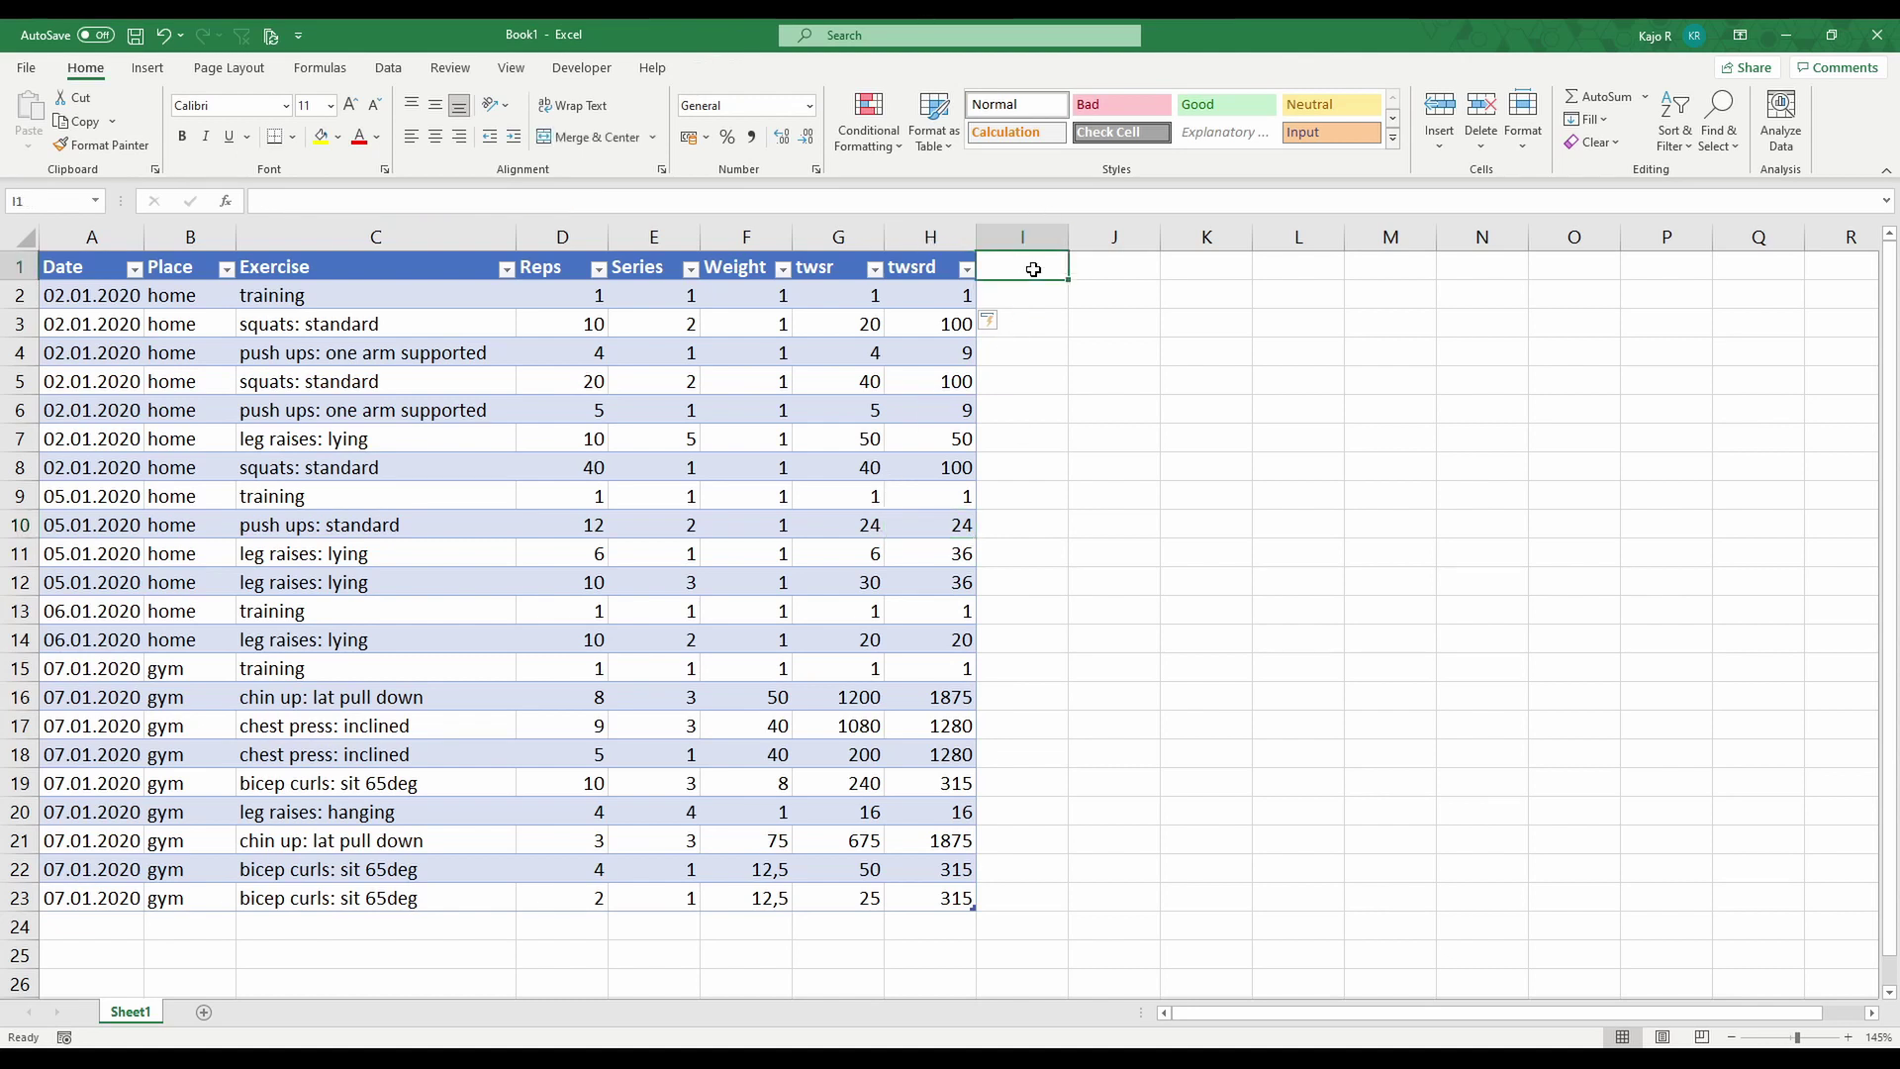
pyautogui.write('max')
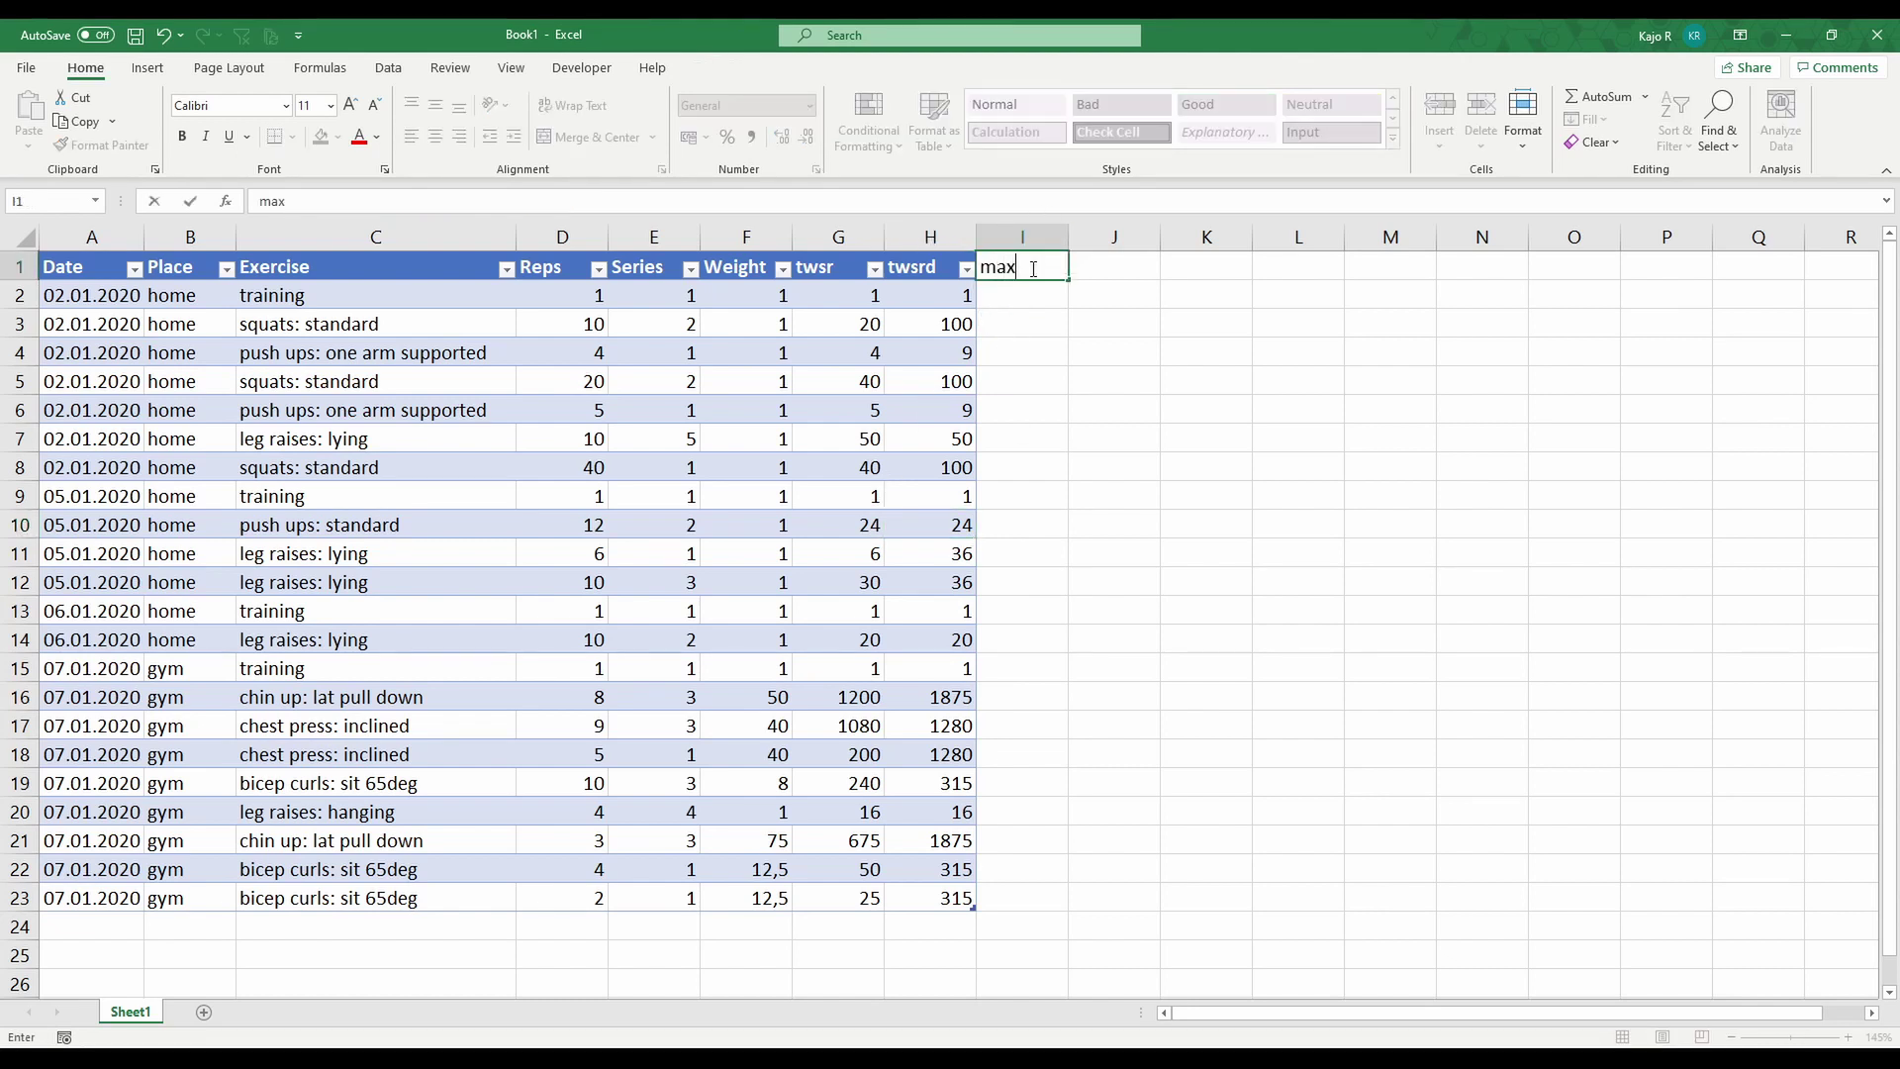
pyautogui.write('-tws')
pyautogui.write('r')
pyautogui.press('Return')
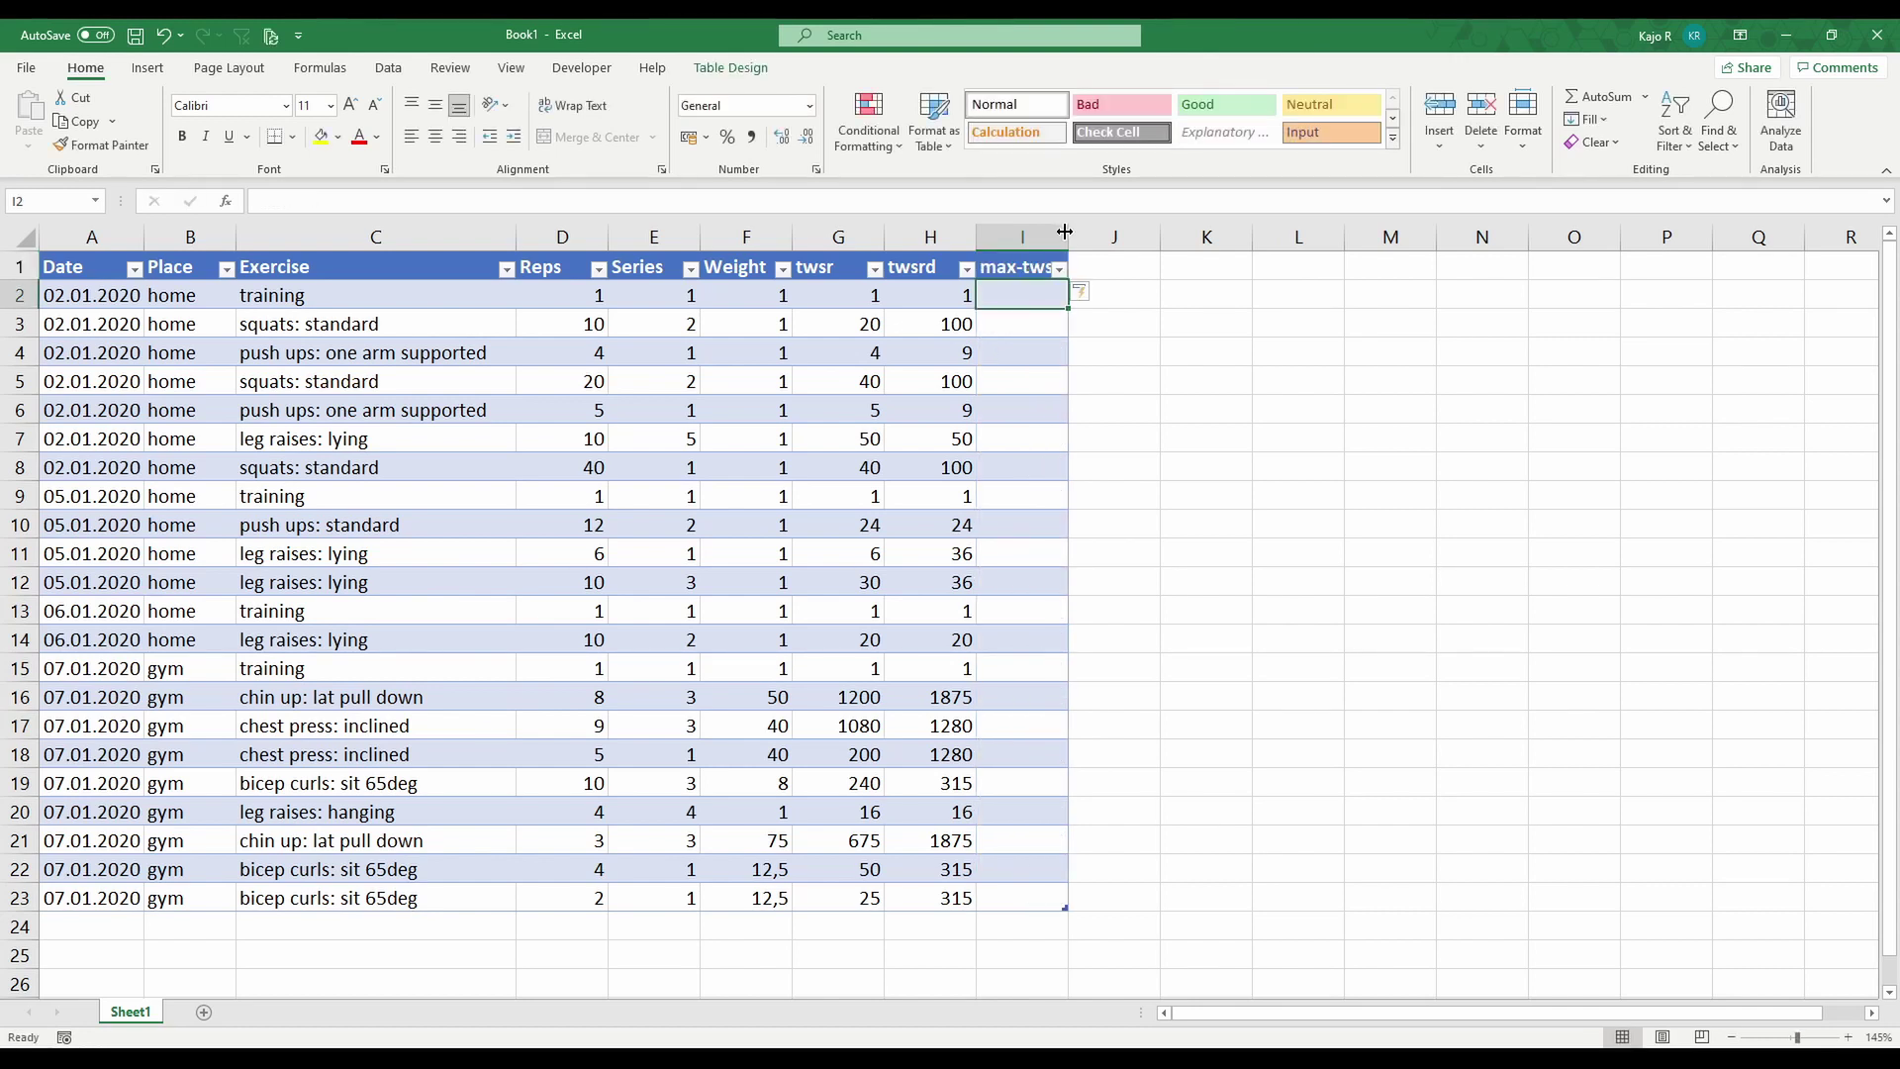
pyautogui.doubleClick(1068, 237)
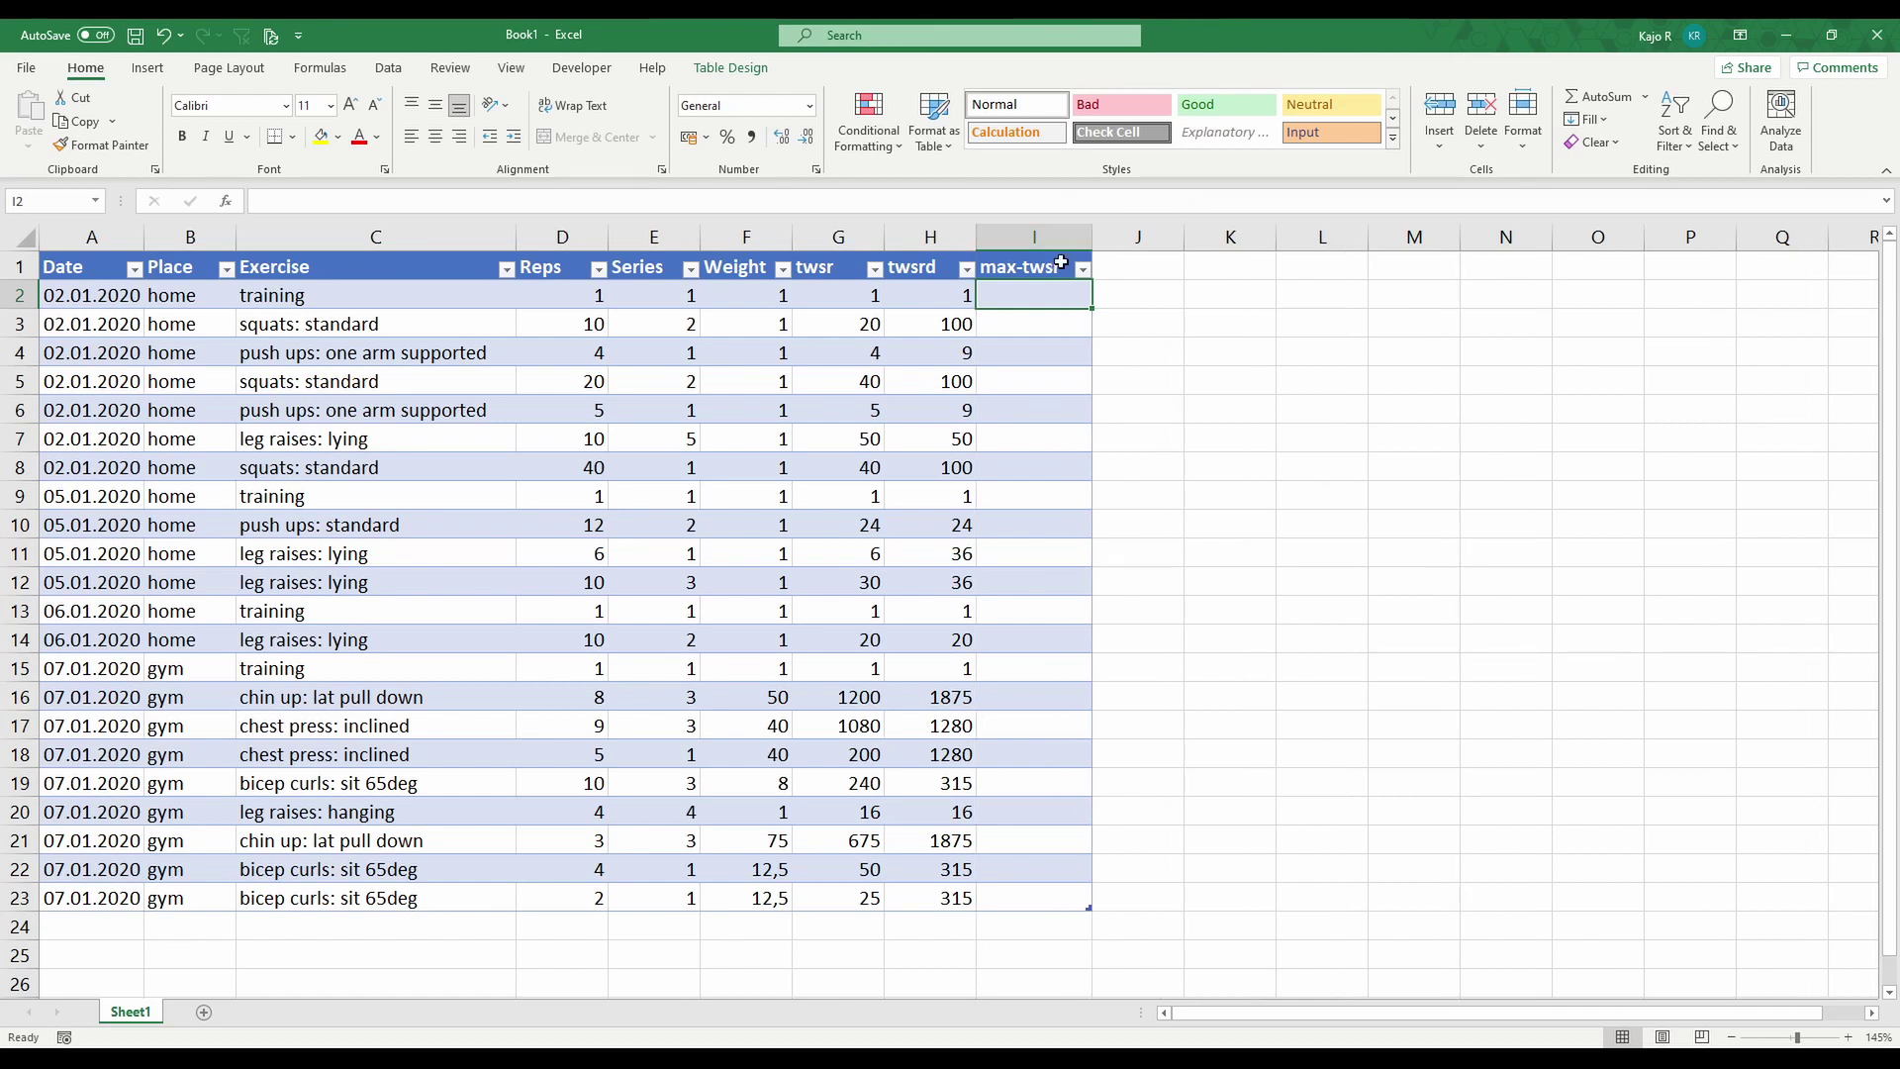
pyautogui.click(930, 297)
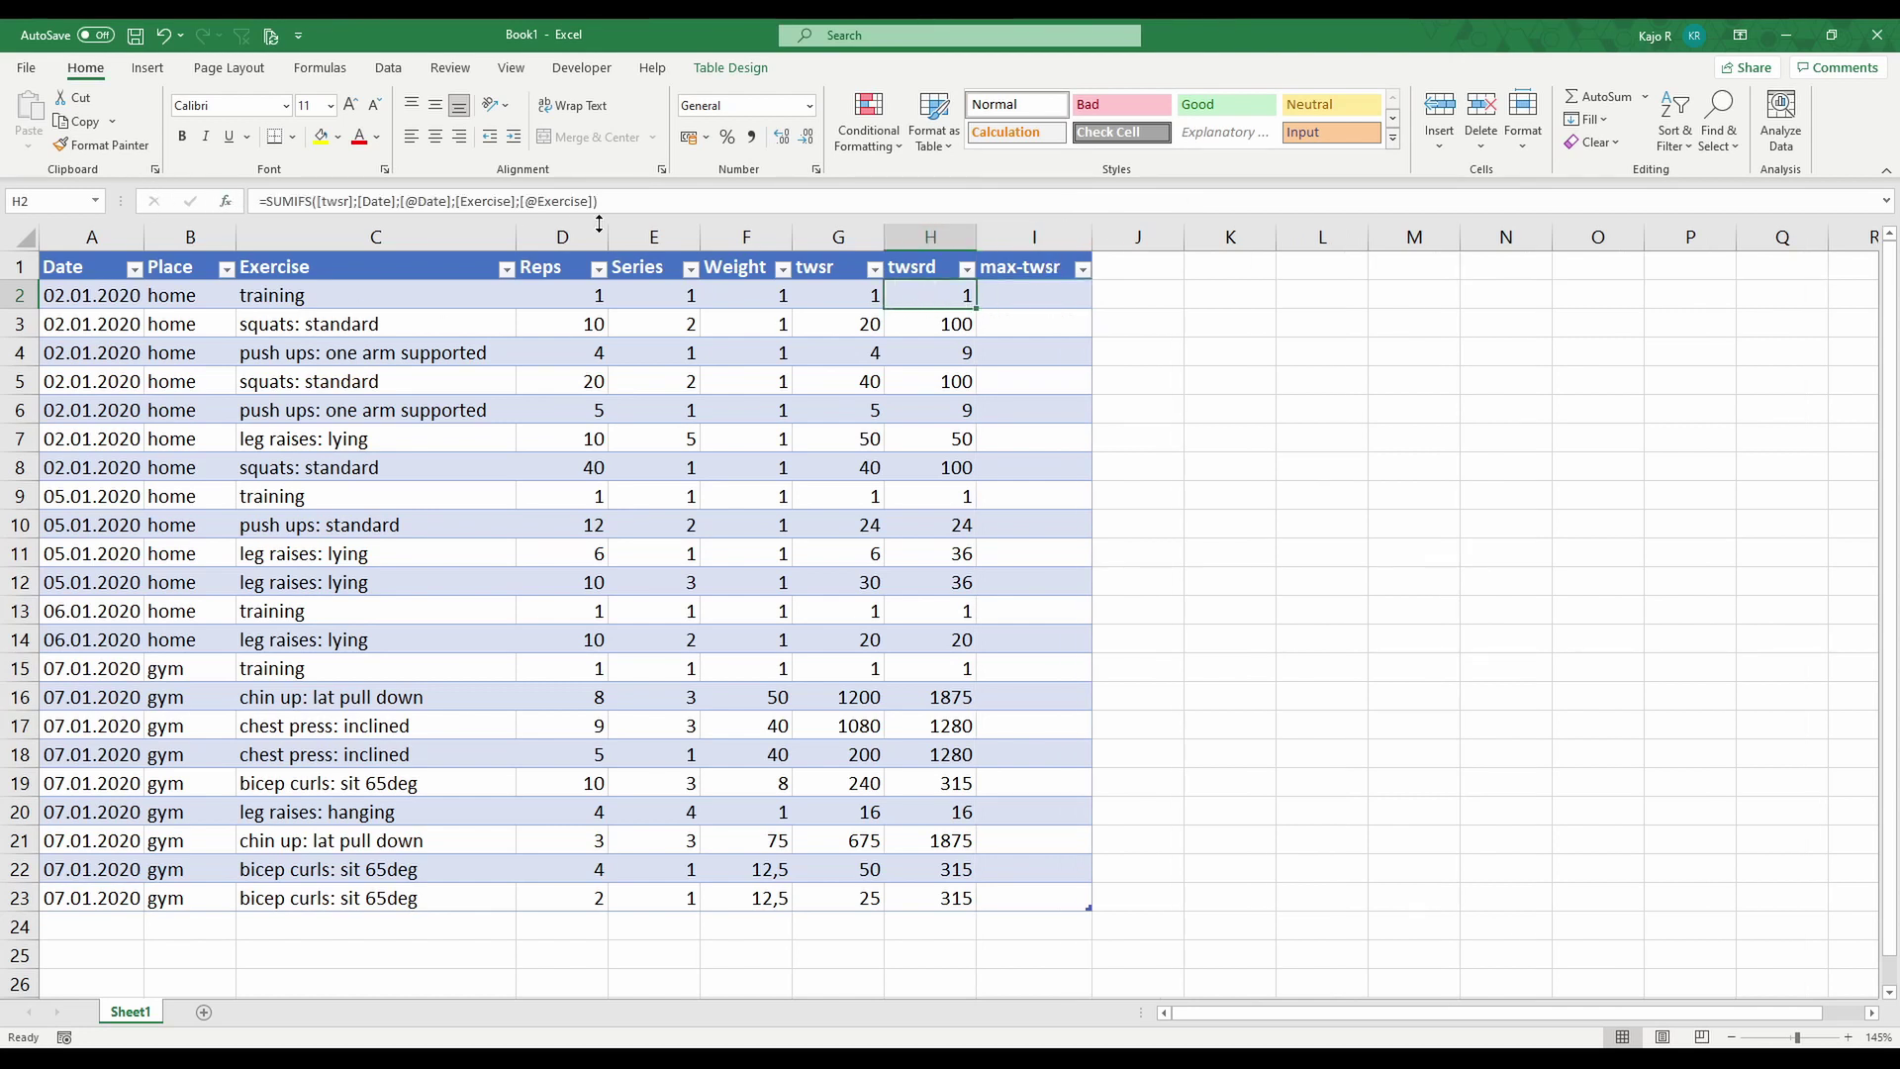
pyautogui.click(1028, 298)
pyautogui.write('=')
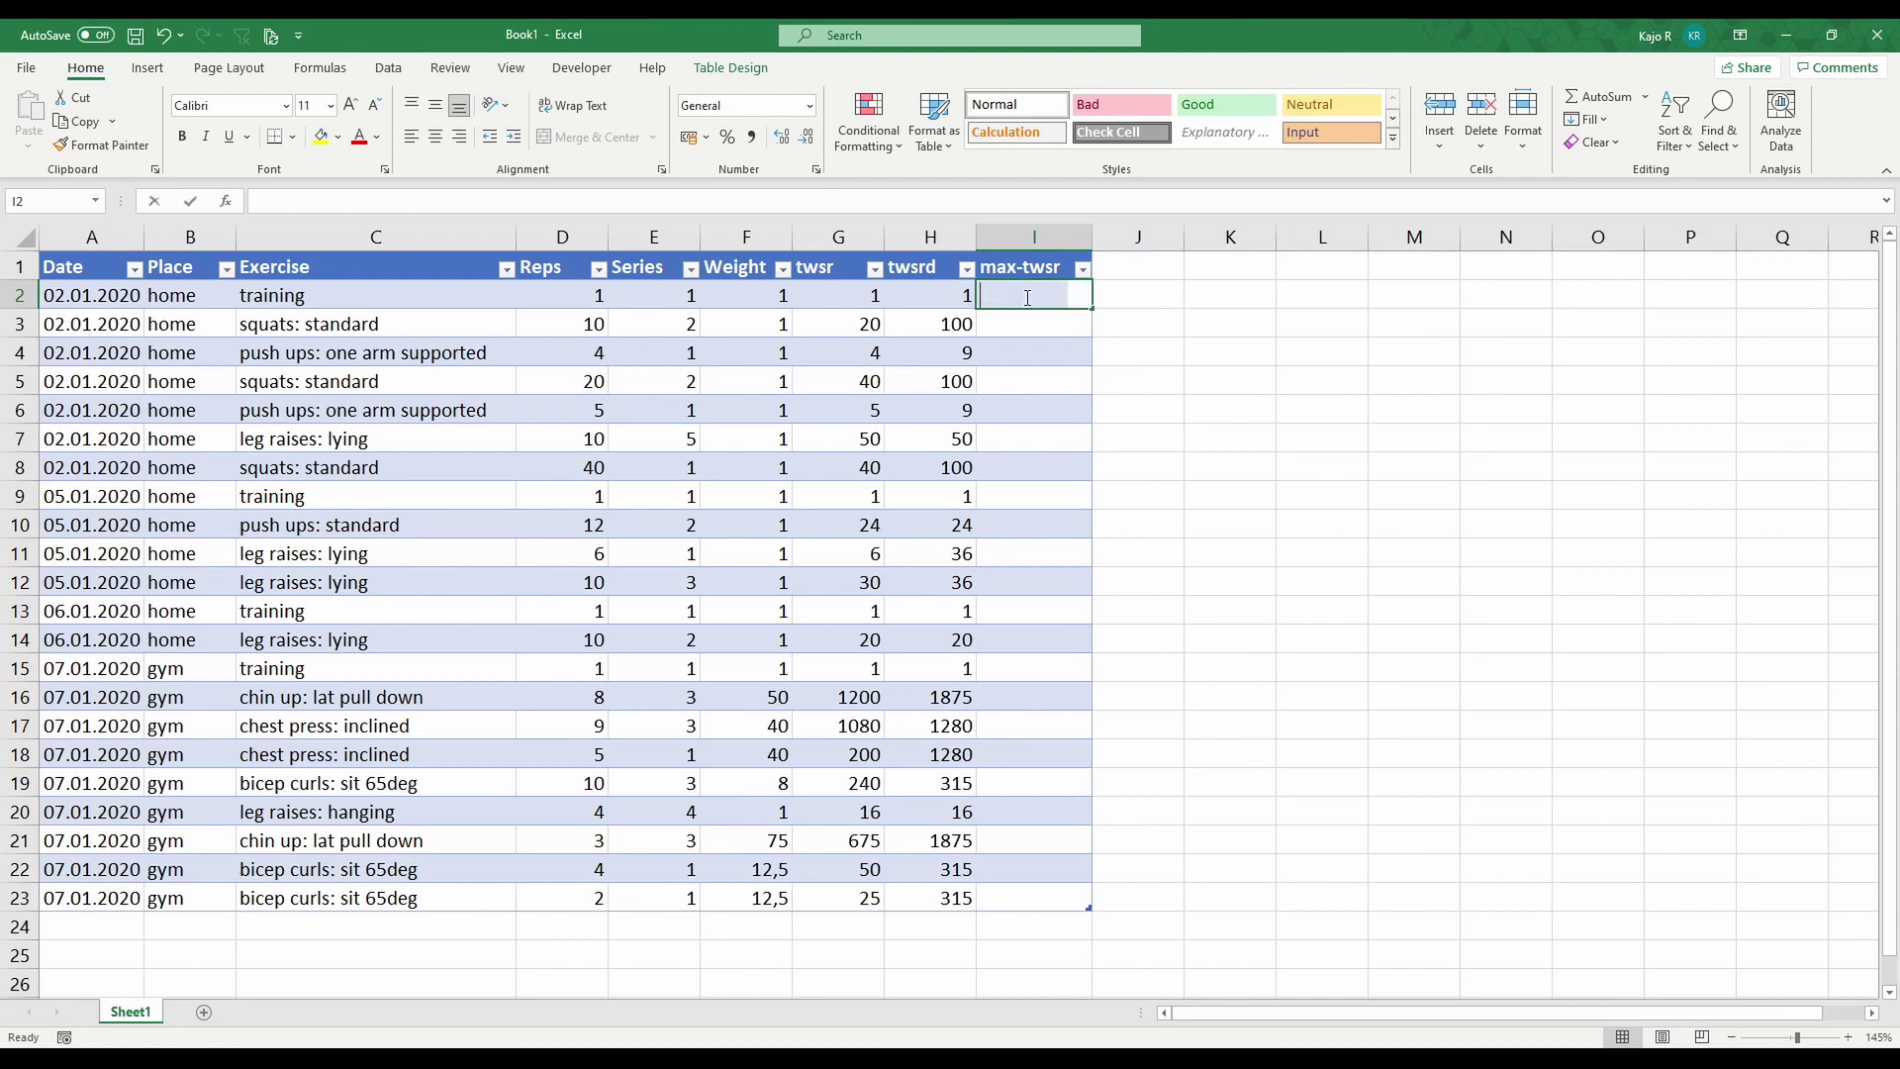
pyautogui.write('max')
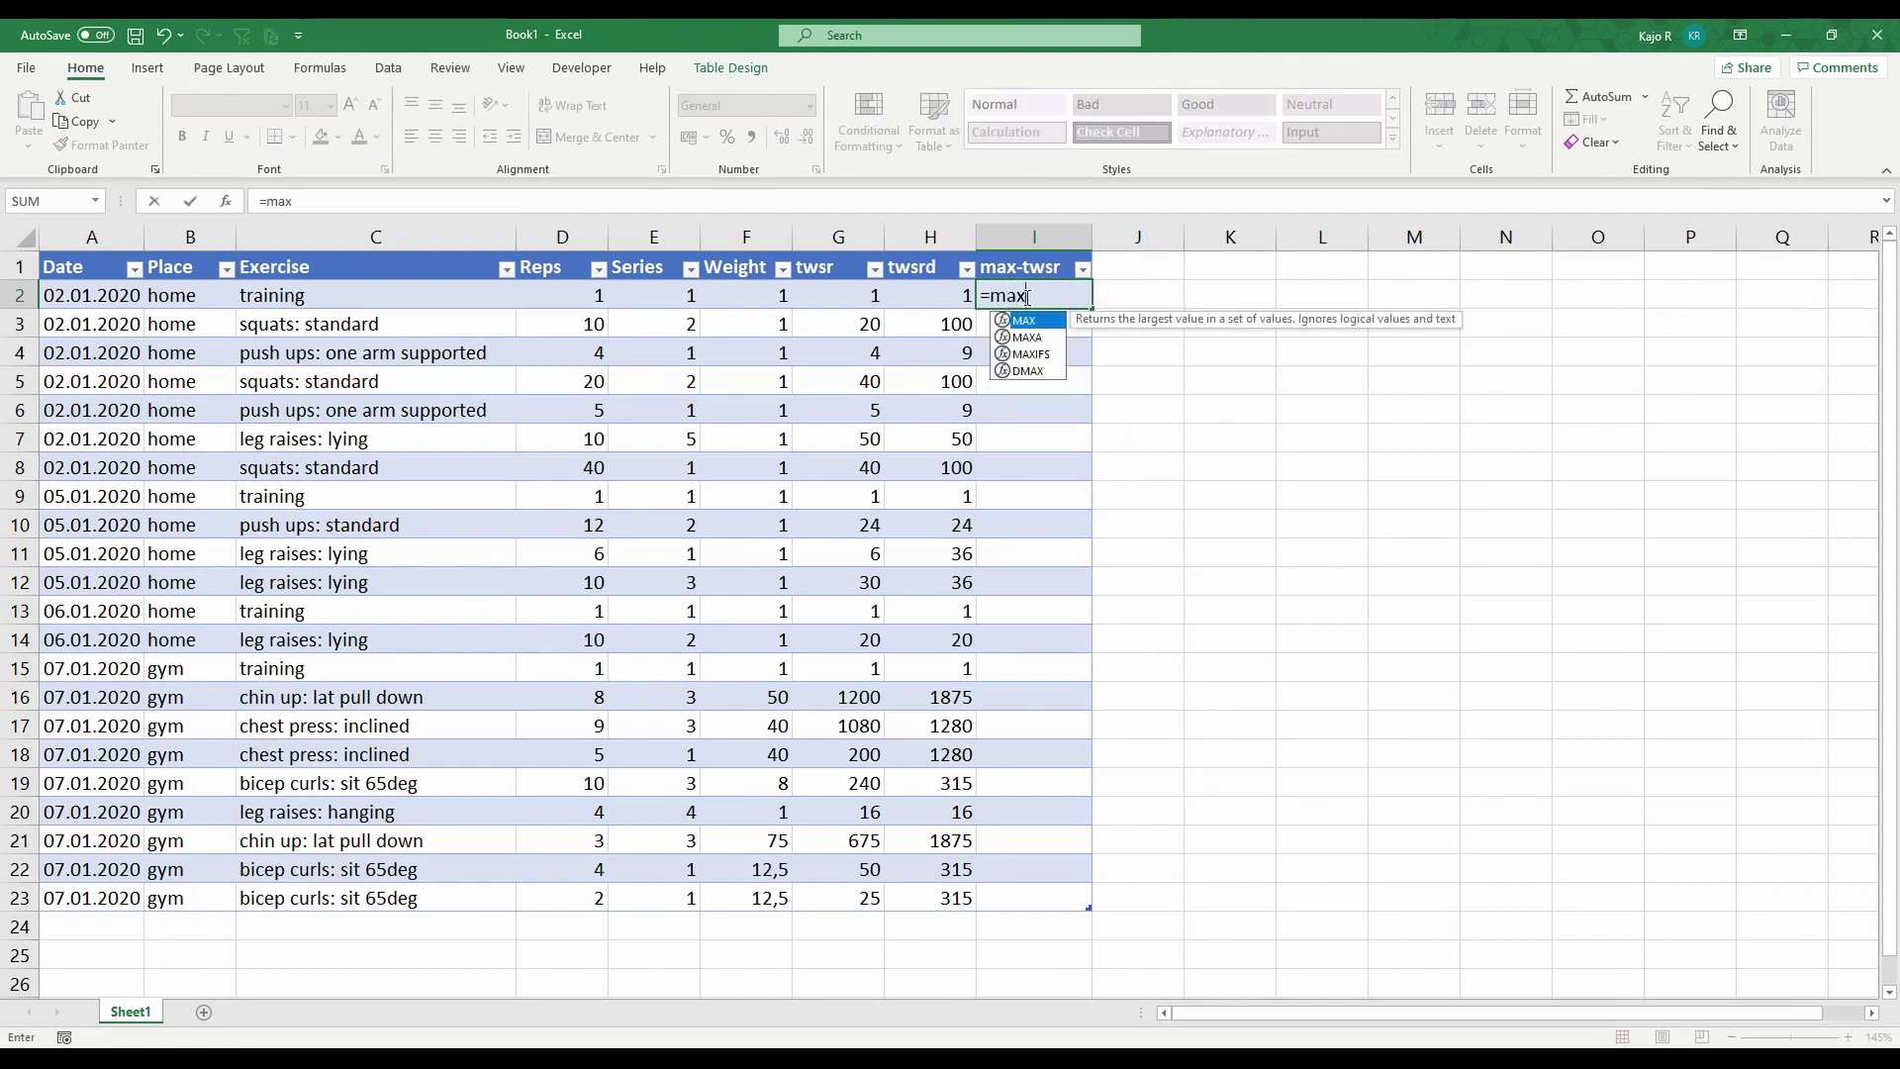
pyautogui.press('Down')
pyautogui.press('Down')
pyautogui.press('Tab')
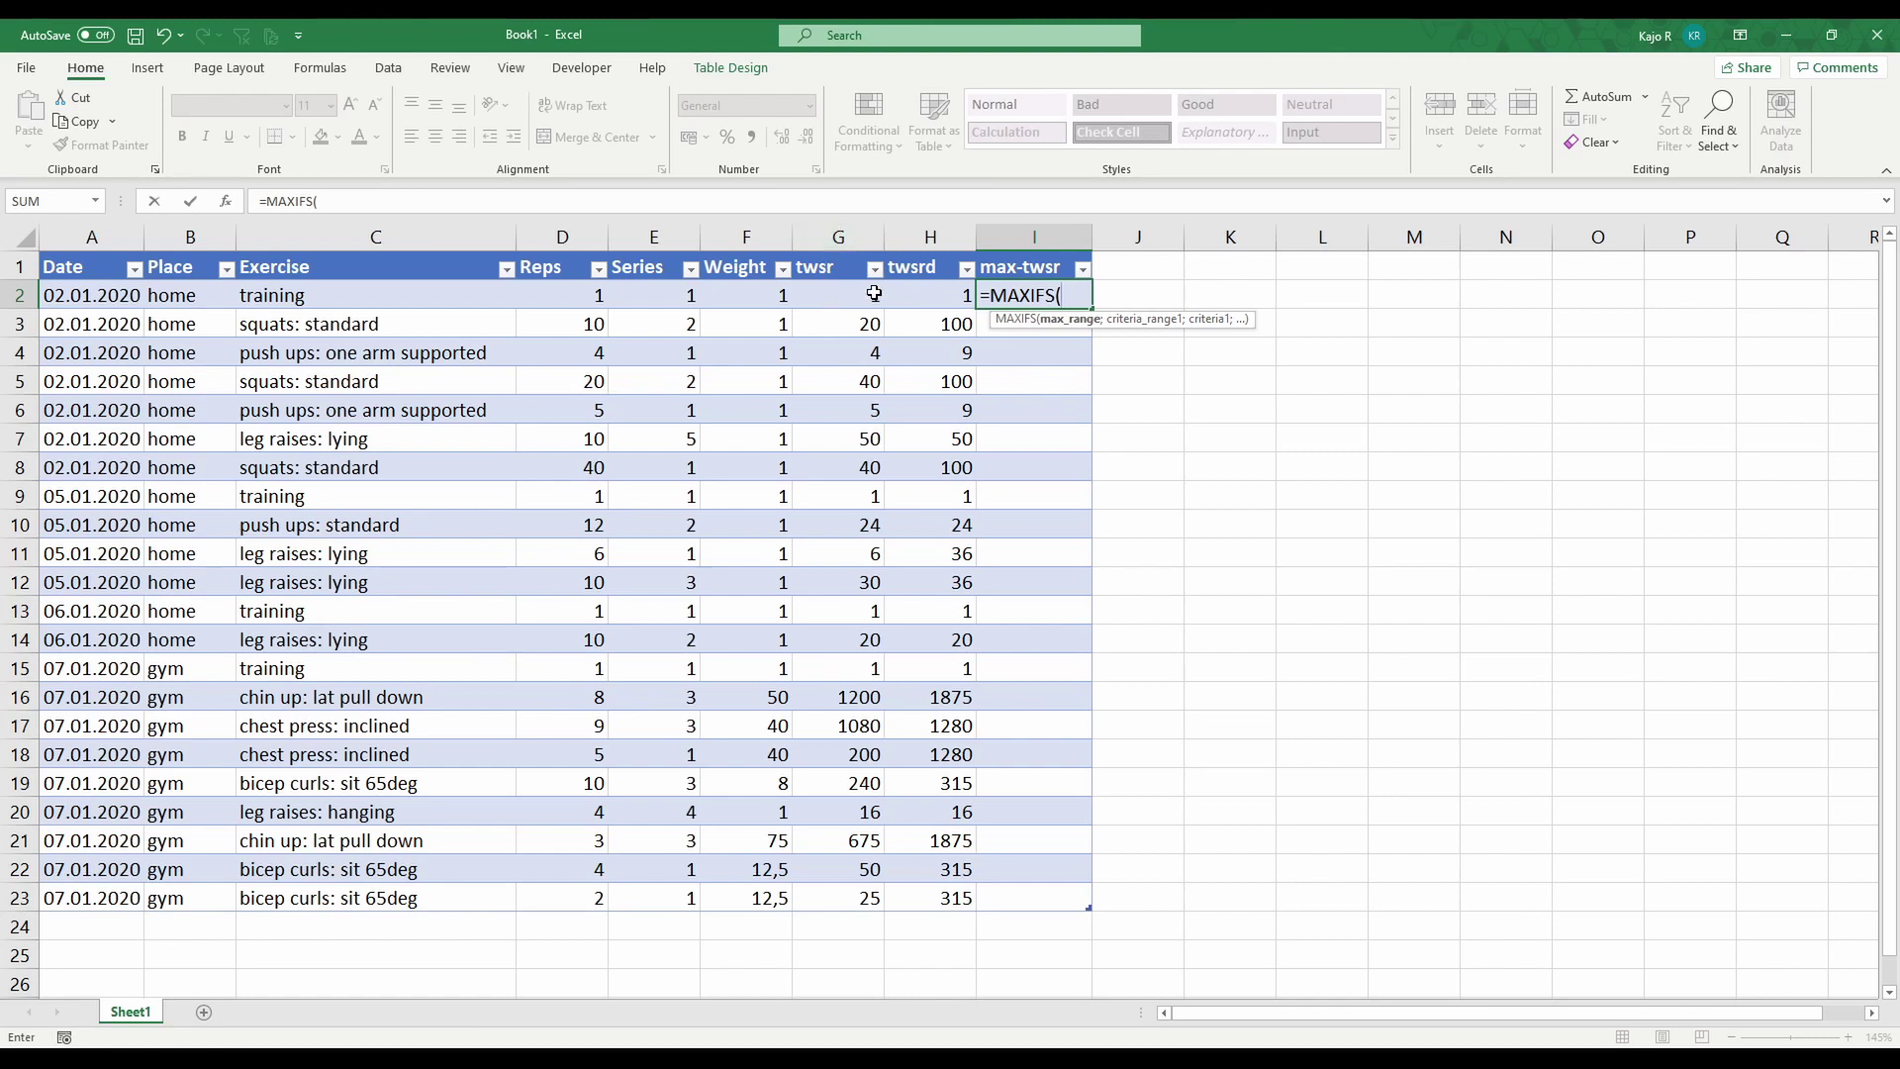
pyautogui.write('[')
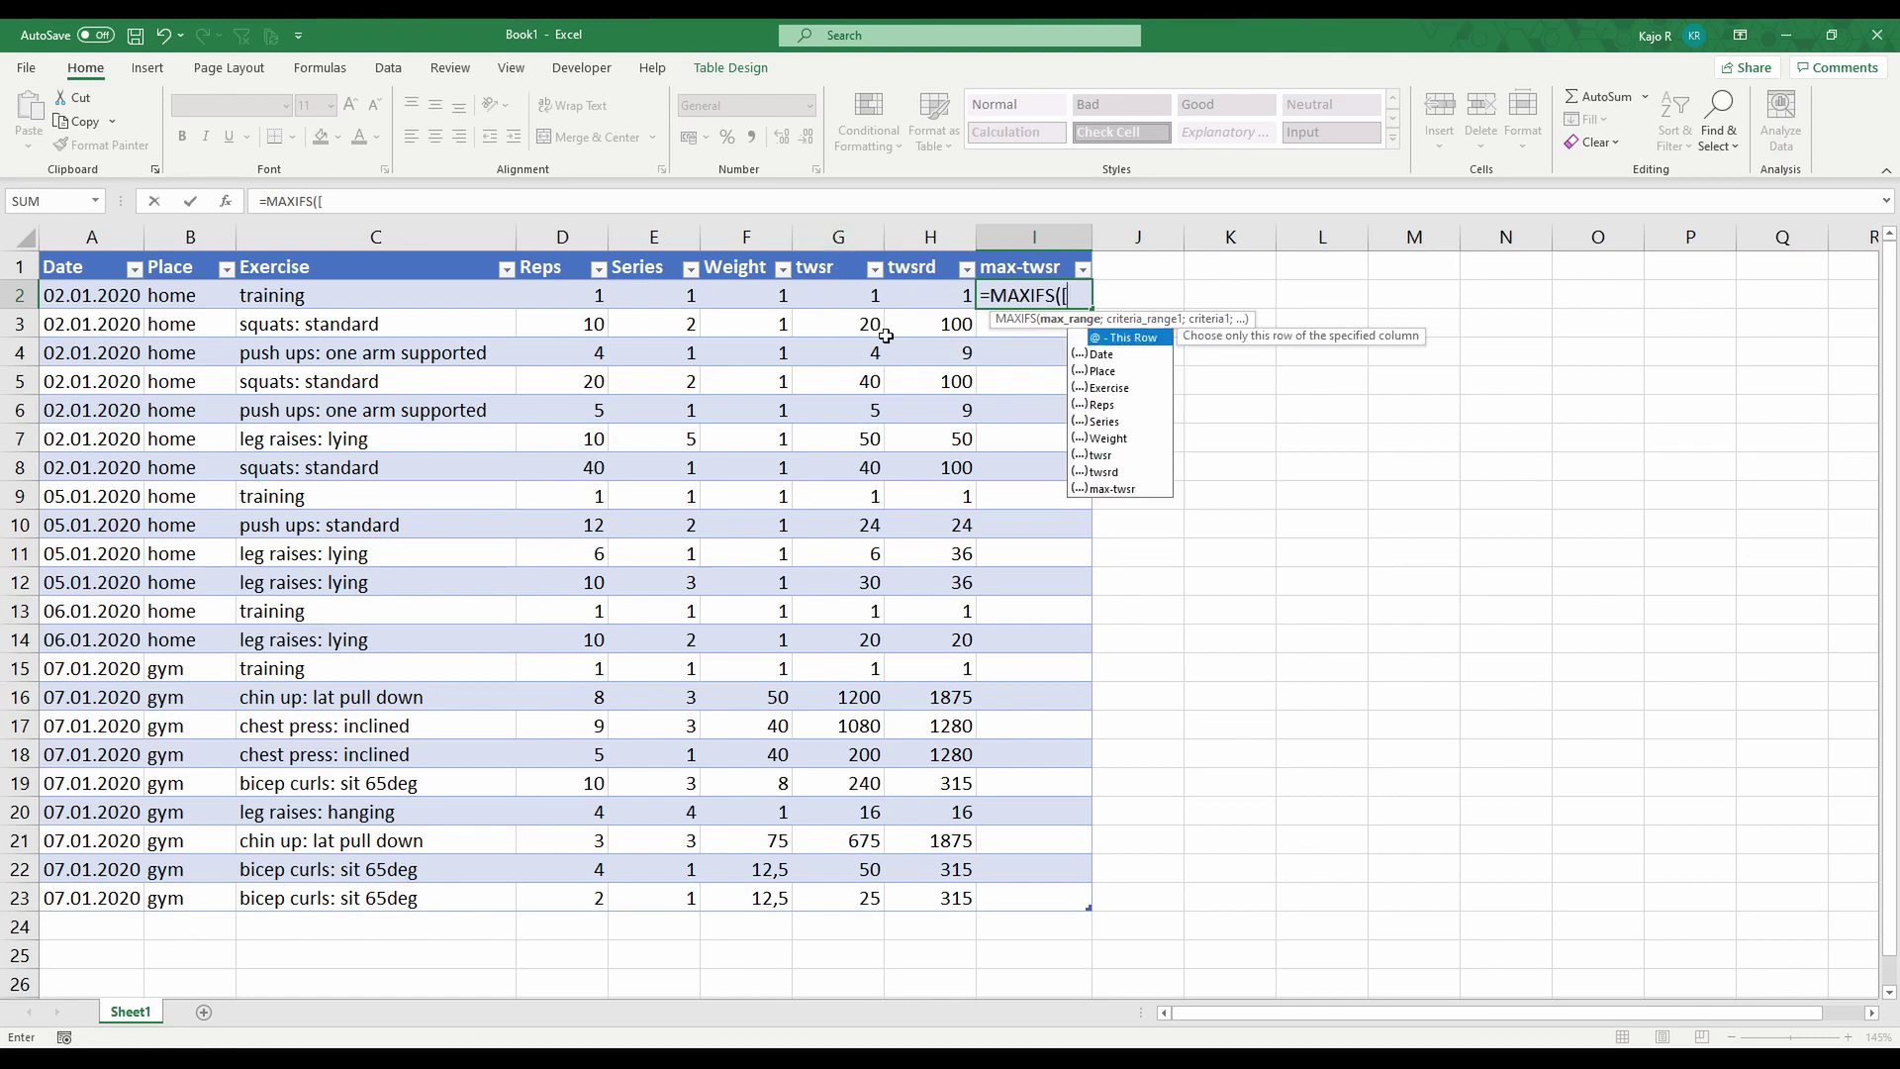
pyautogui.write('twsr')
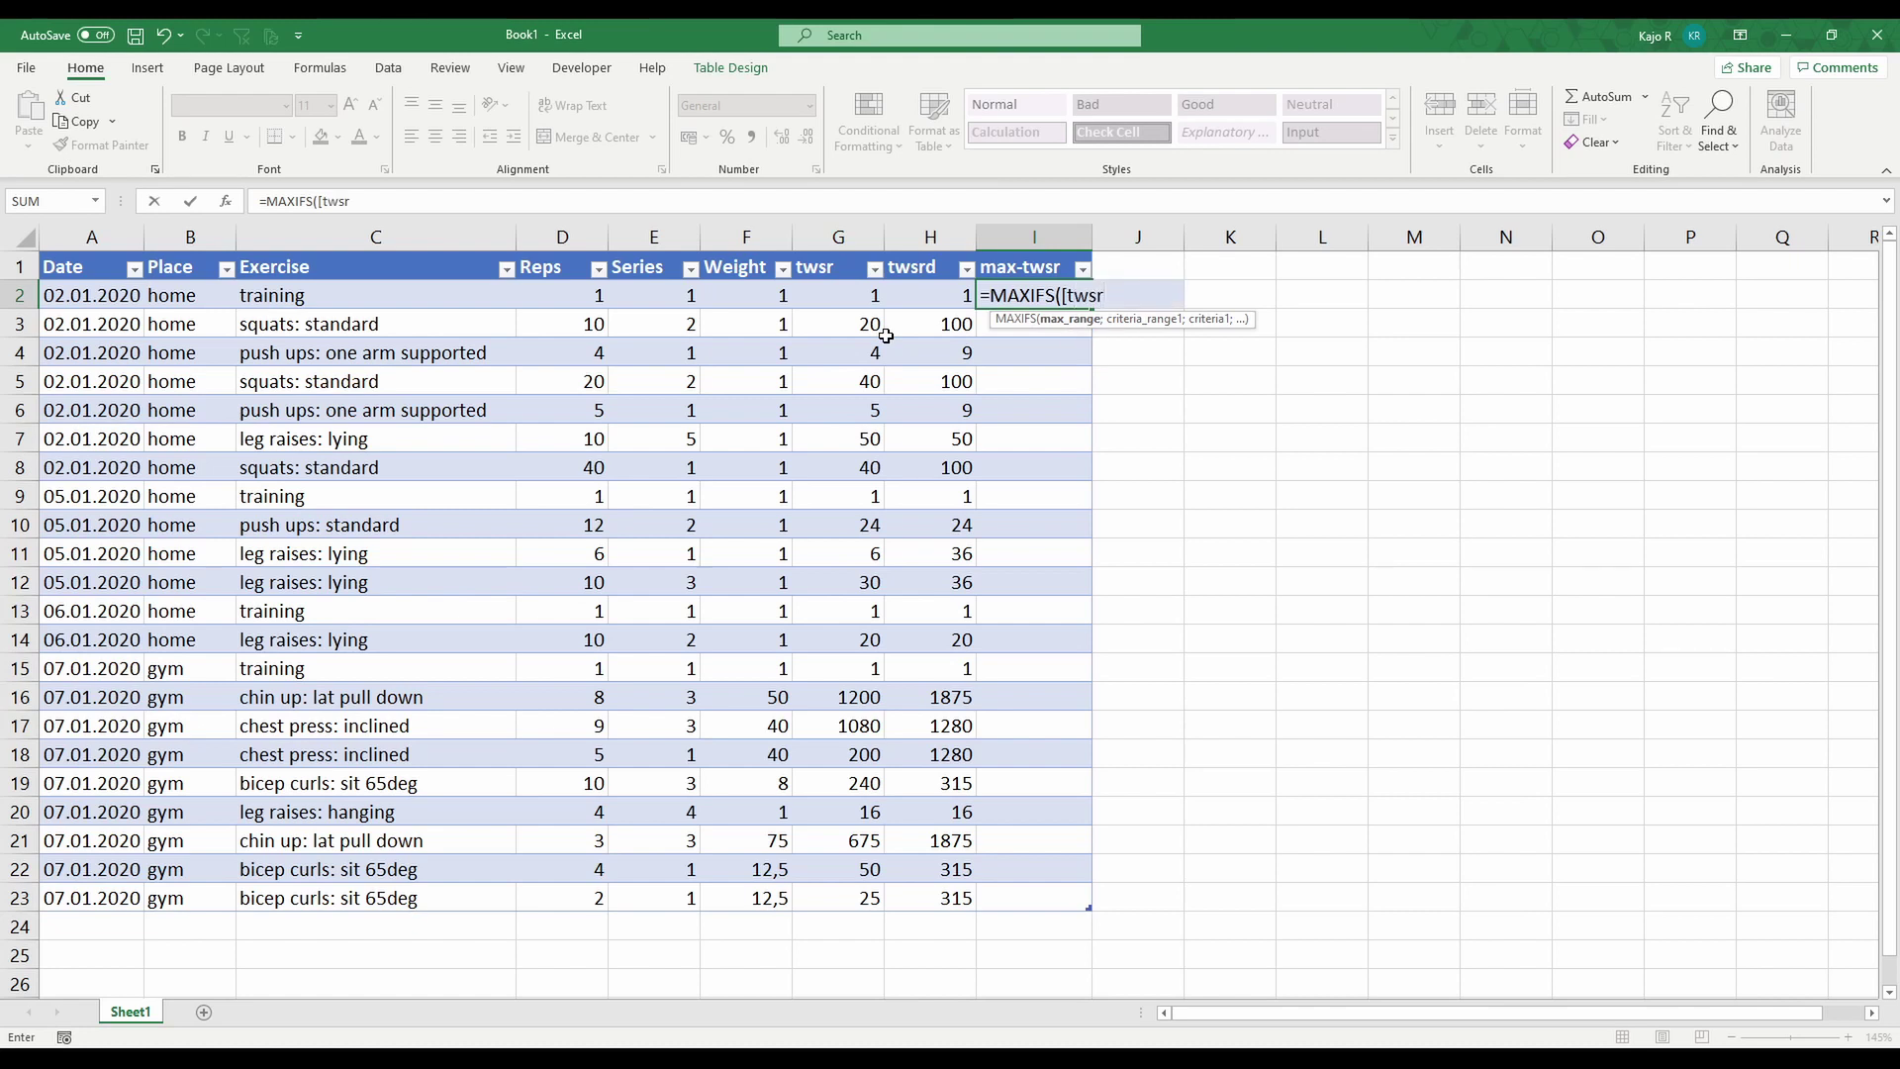
pyautogui.write(']')
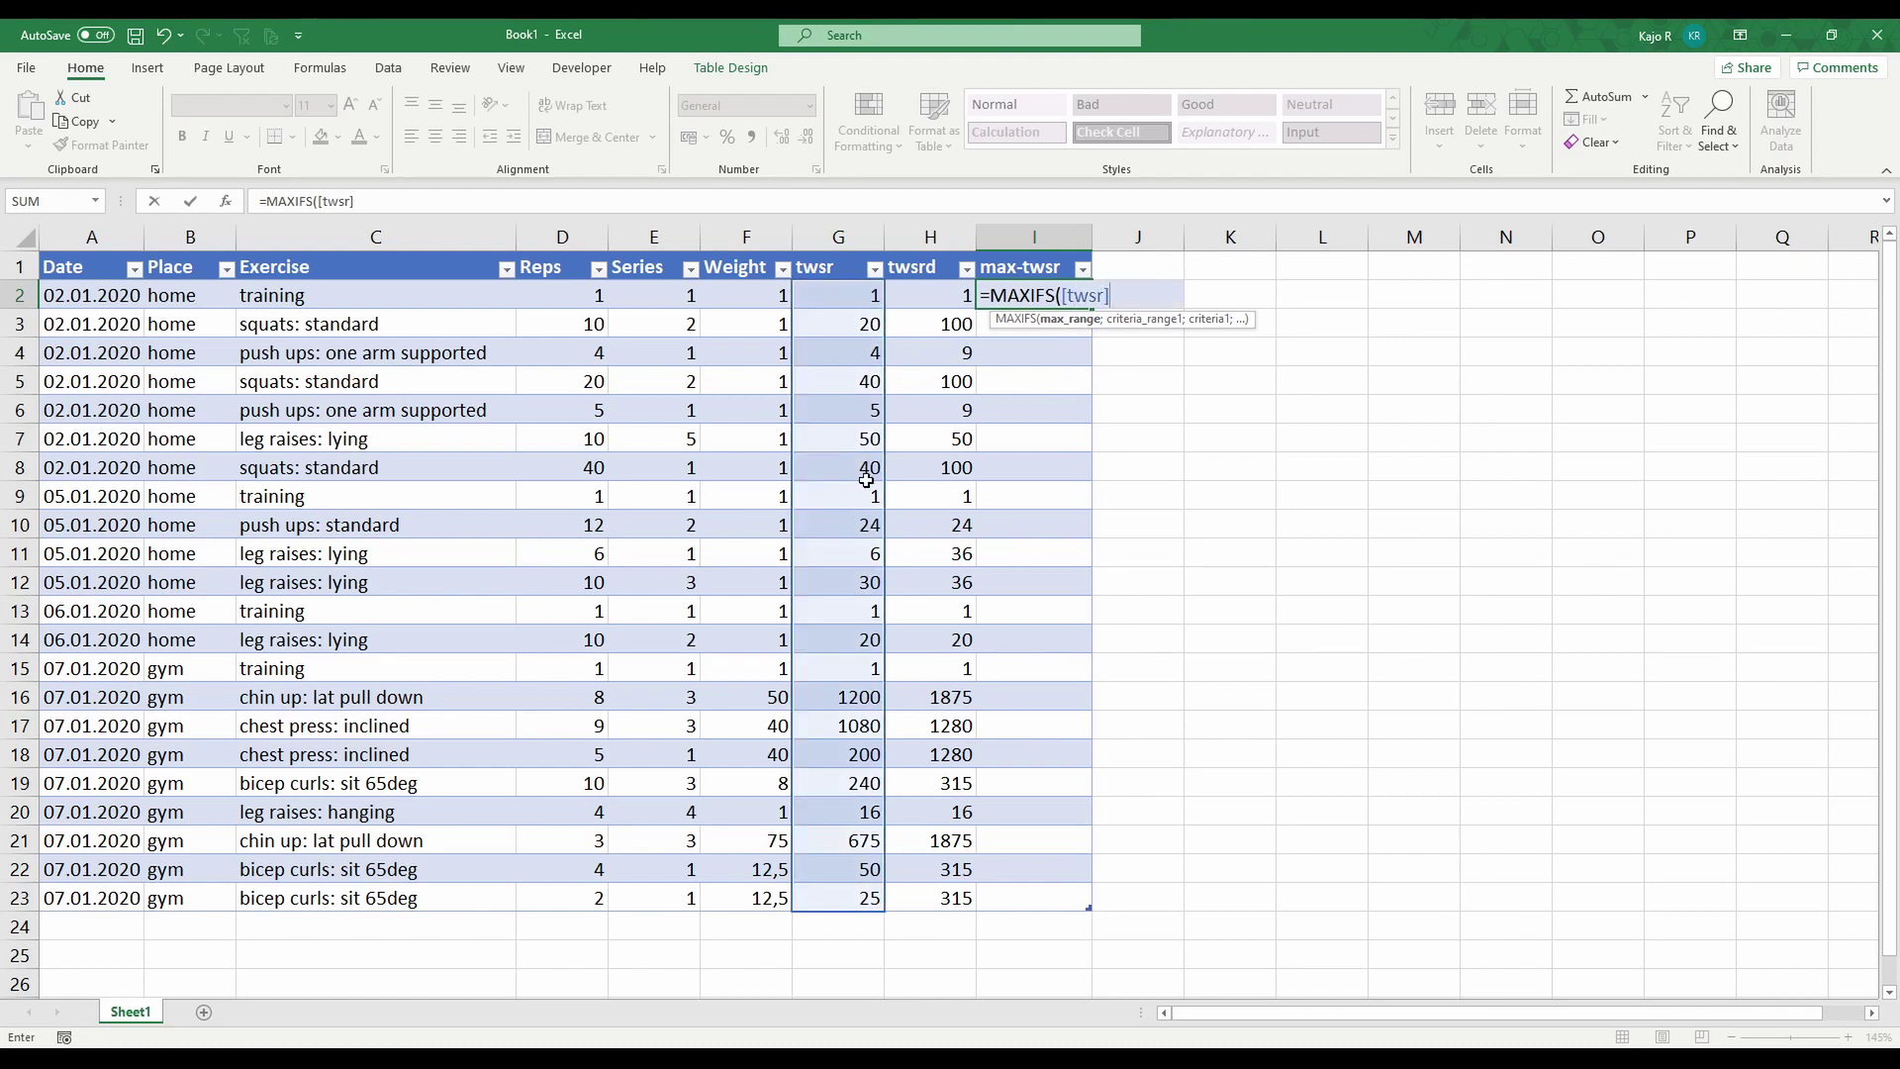
pyautogui.write(';')
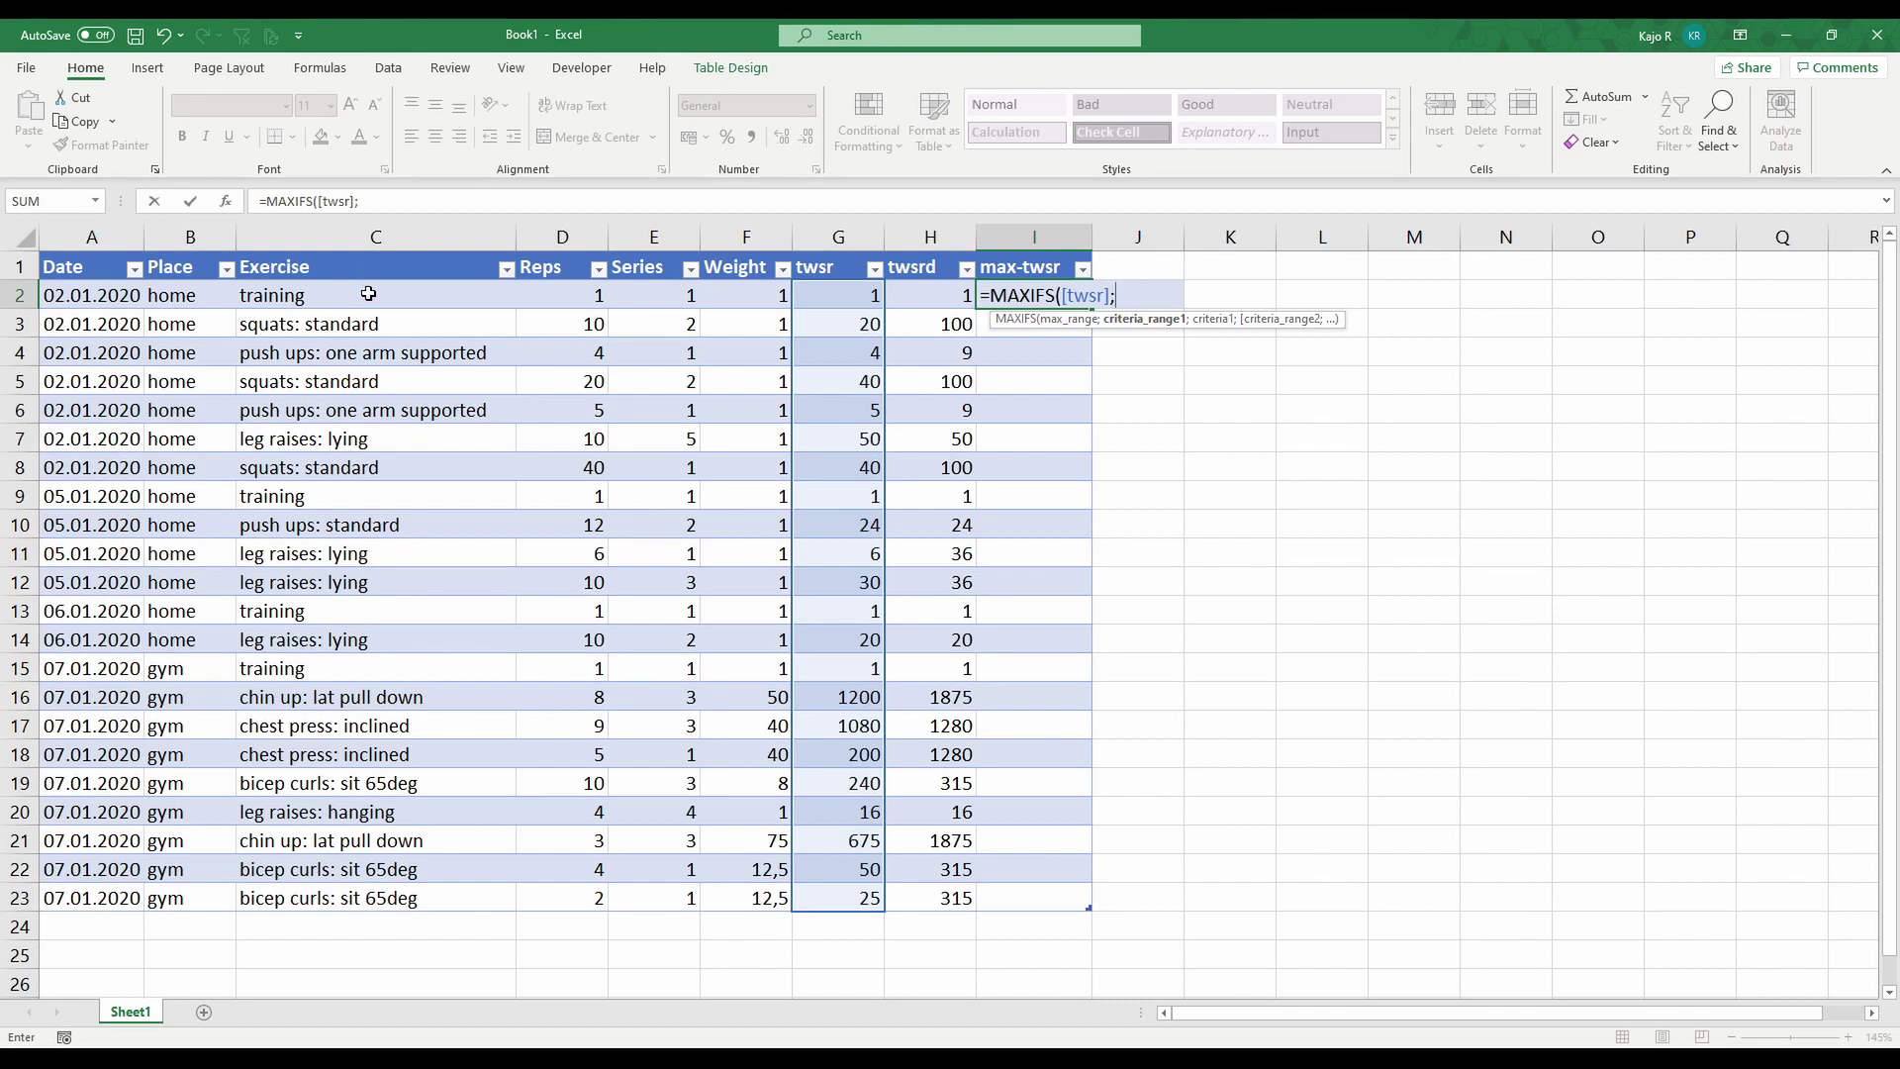
pyautogui.moveTo(369, 294); pyautogui.dragTo(445, 909)
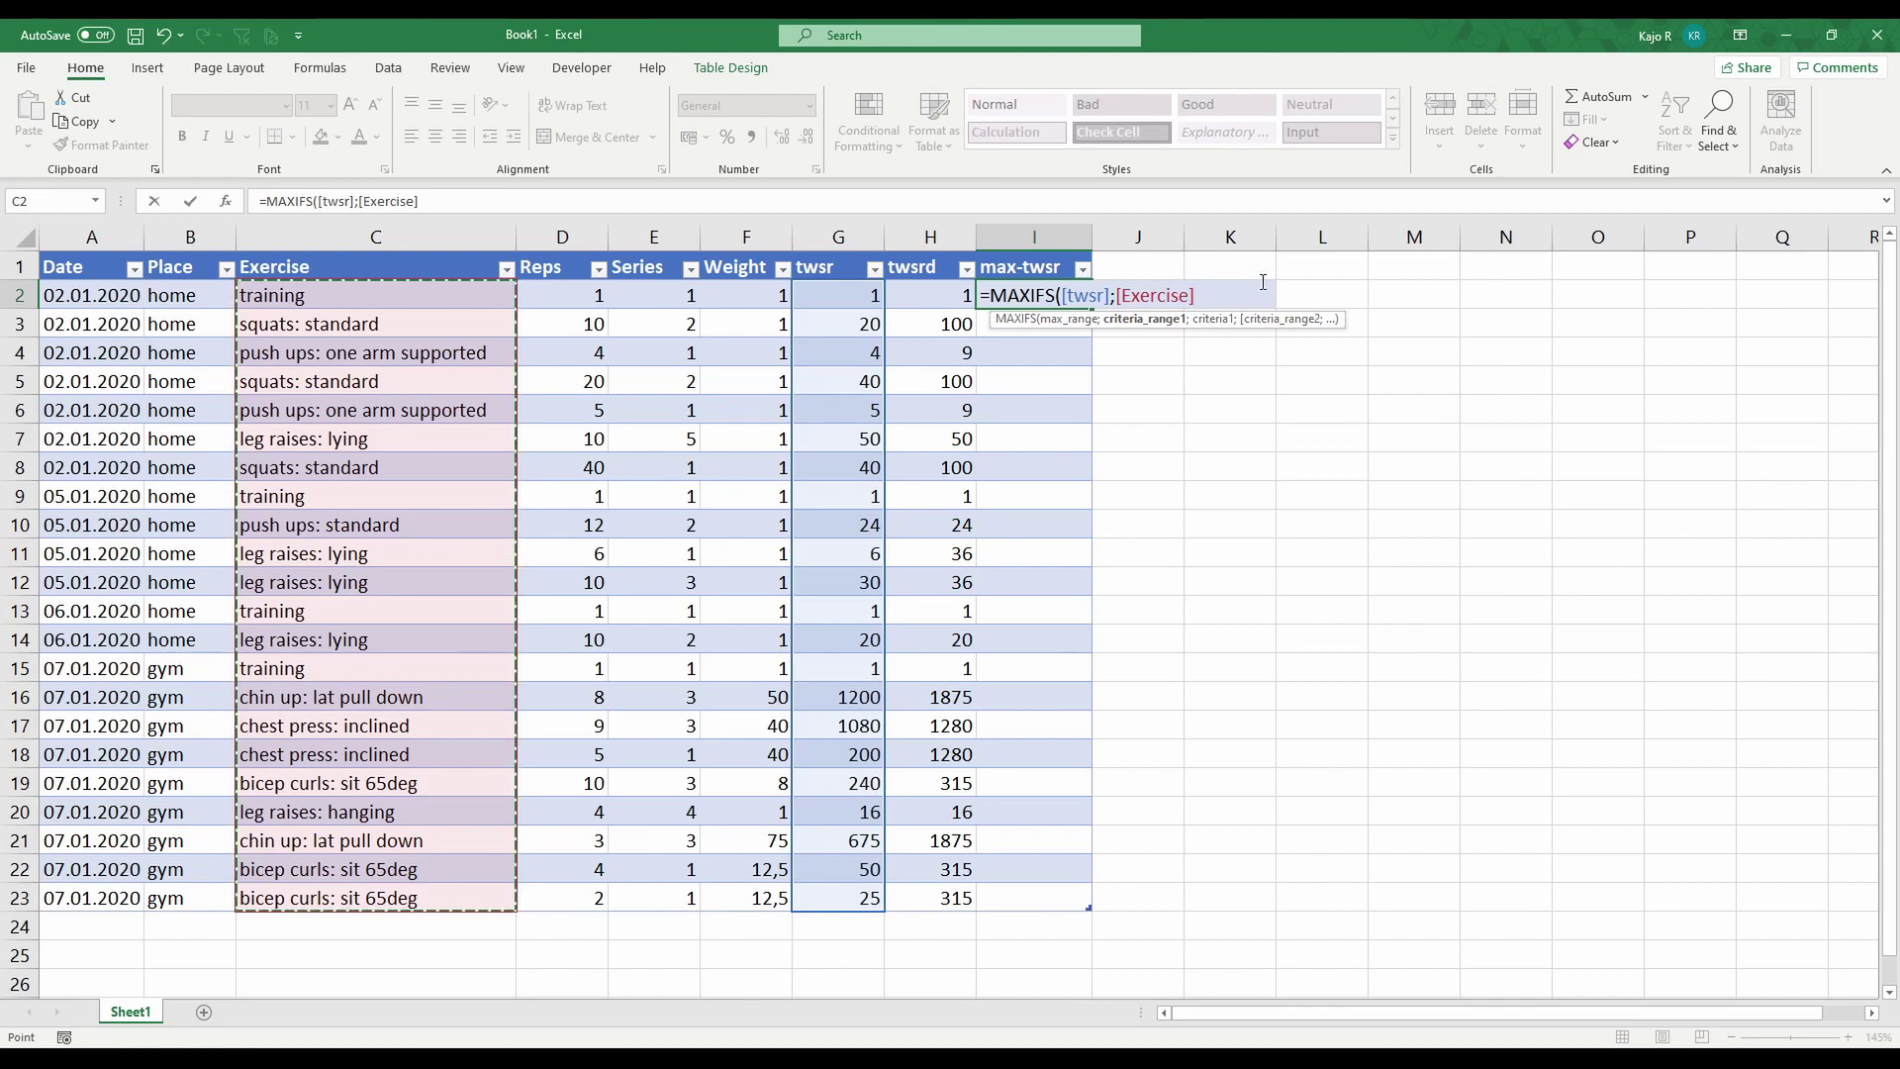
pyautogui.write(';')
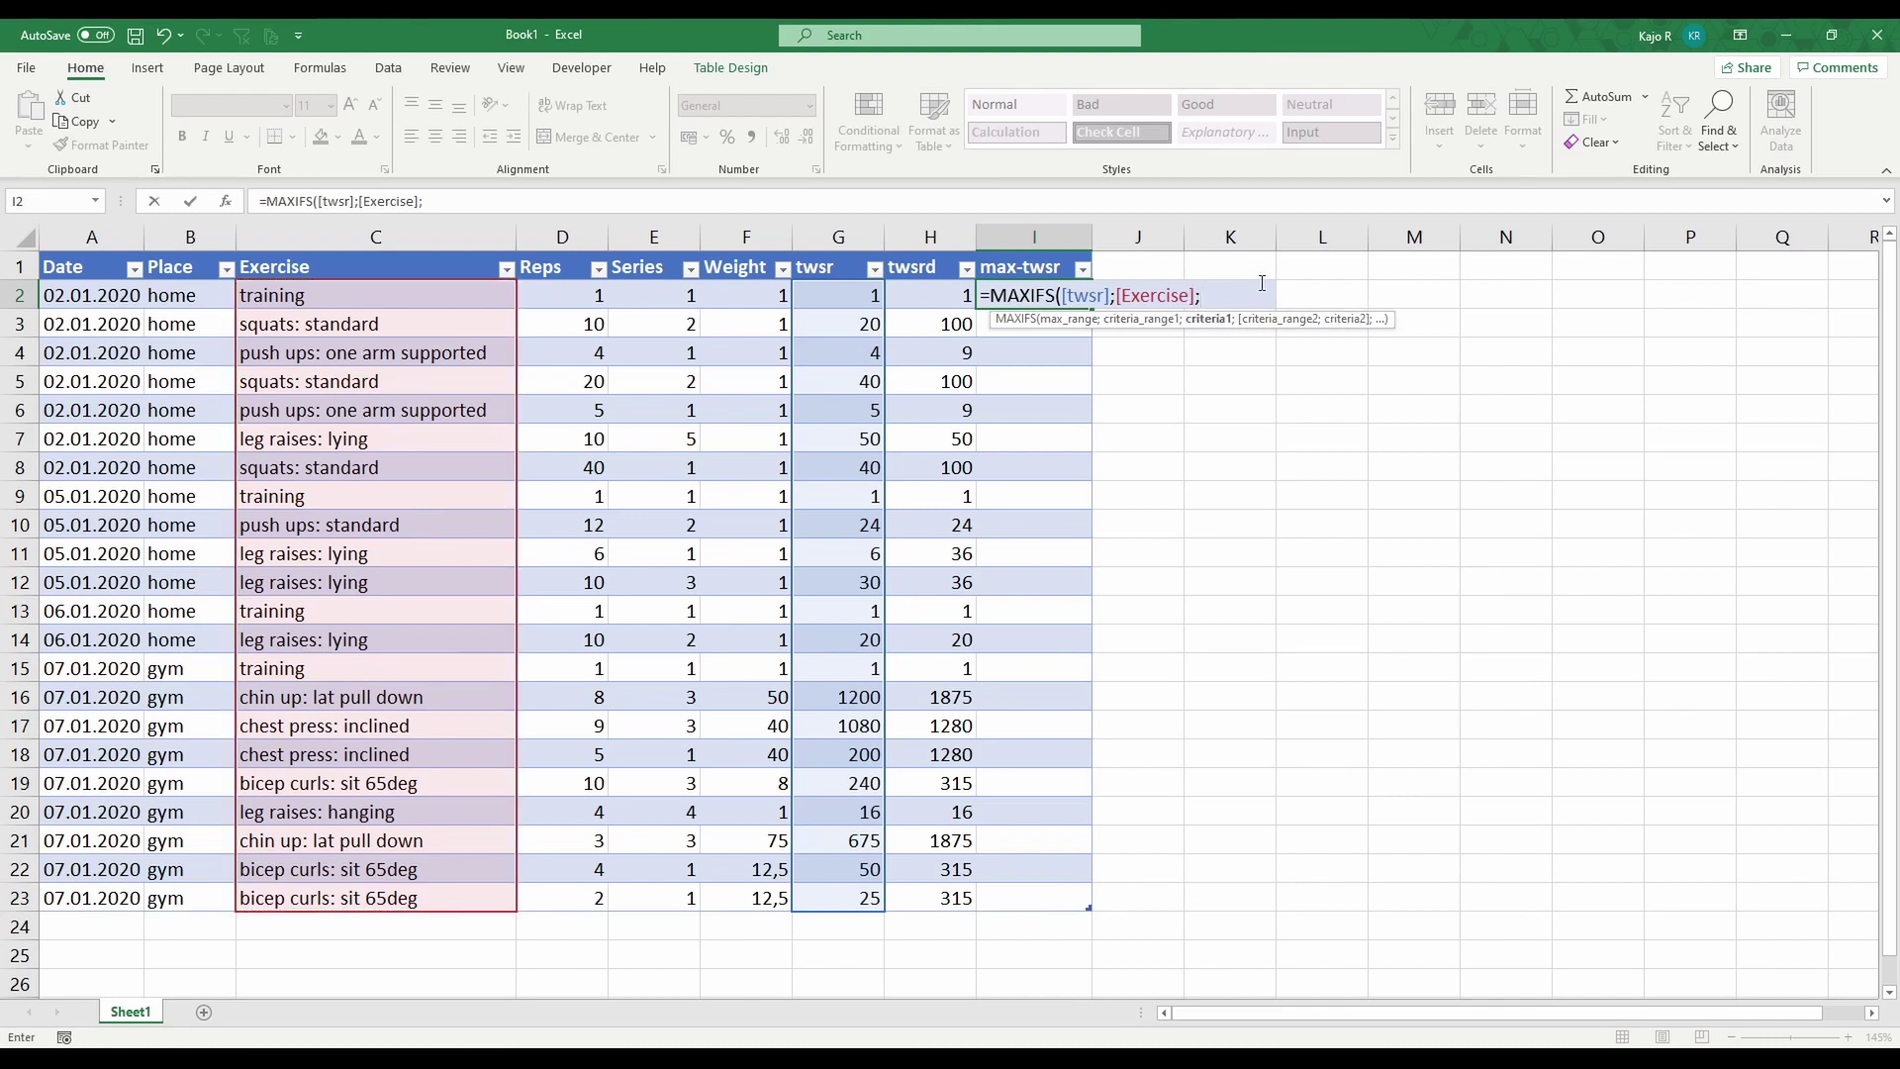
pyautogui.click(396, 297)
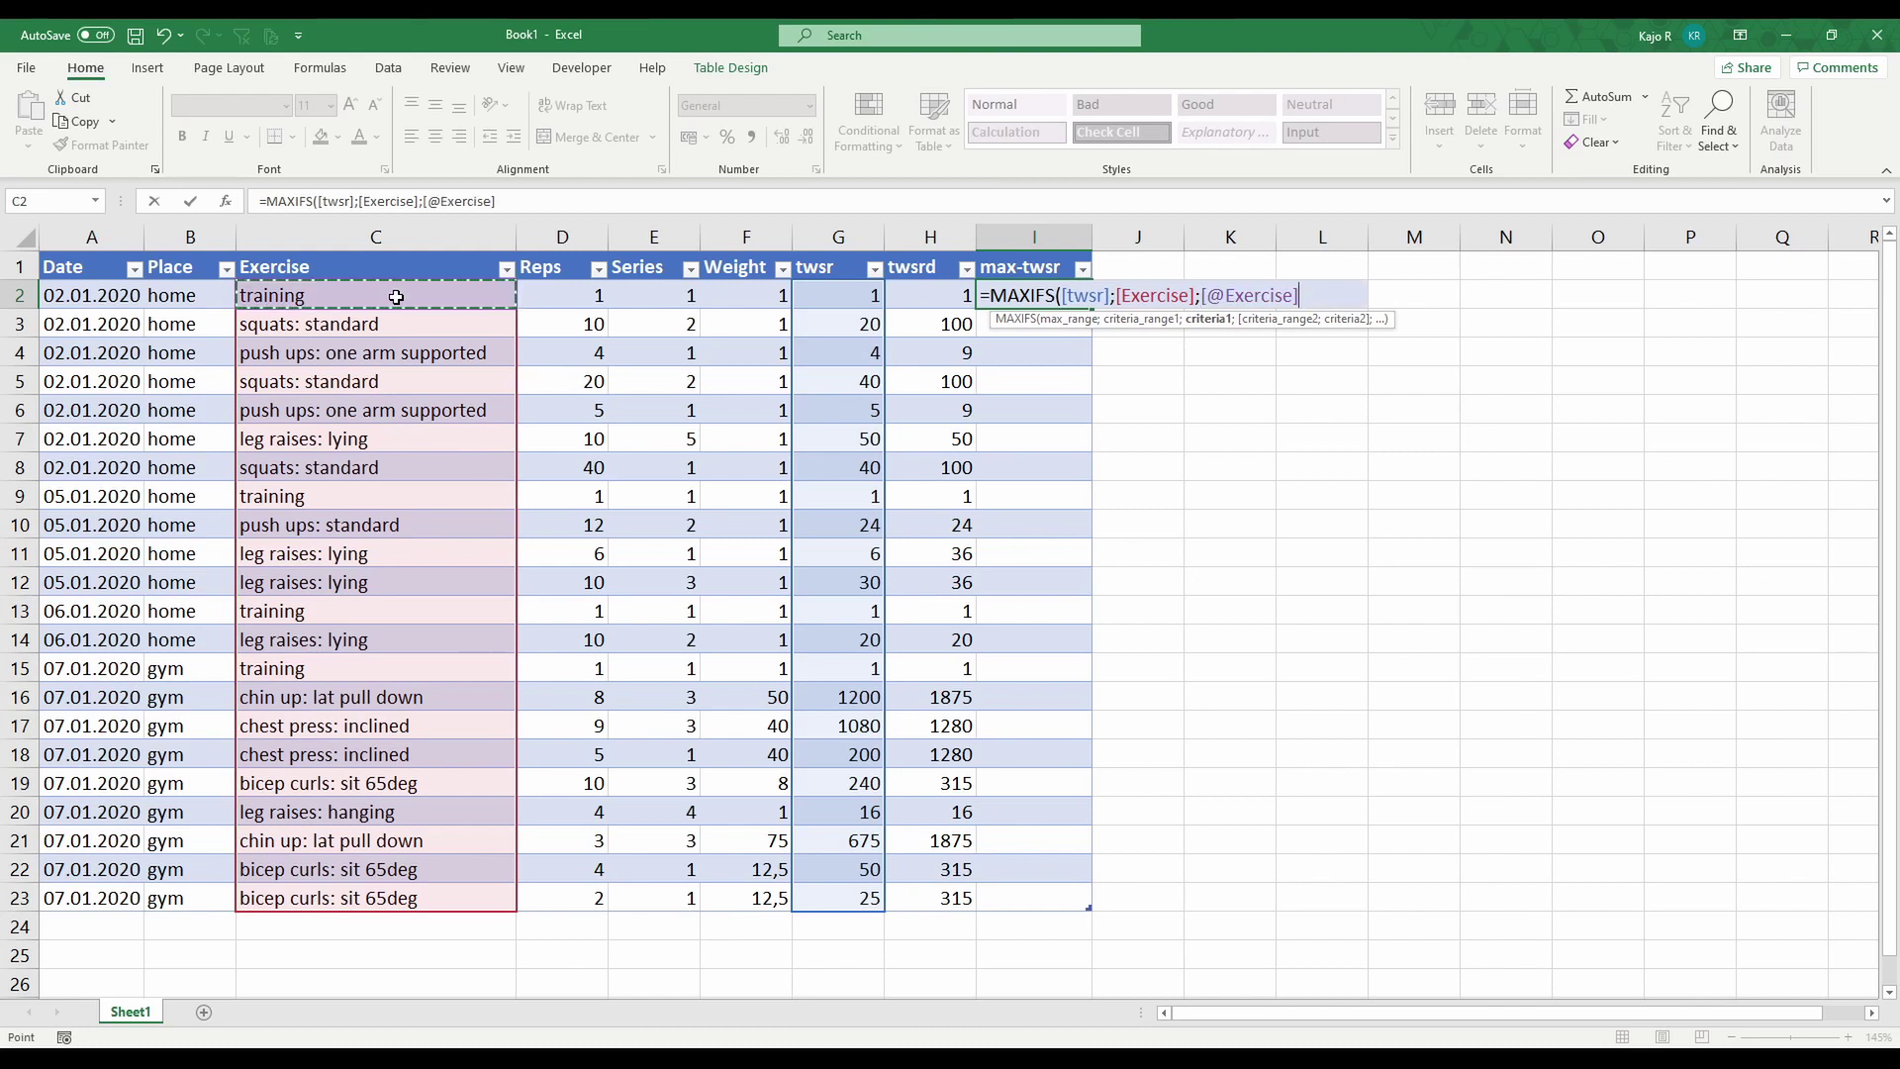
pyautogui.write(')')
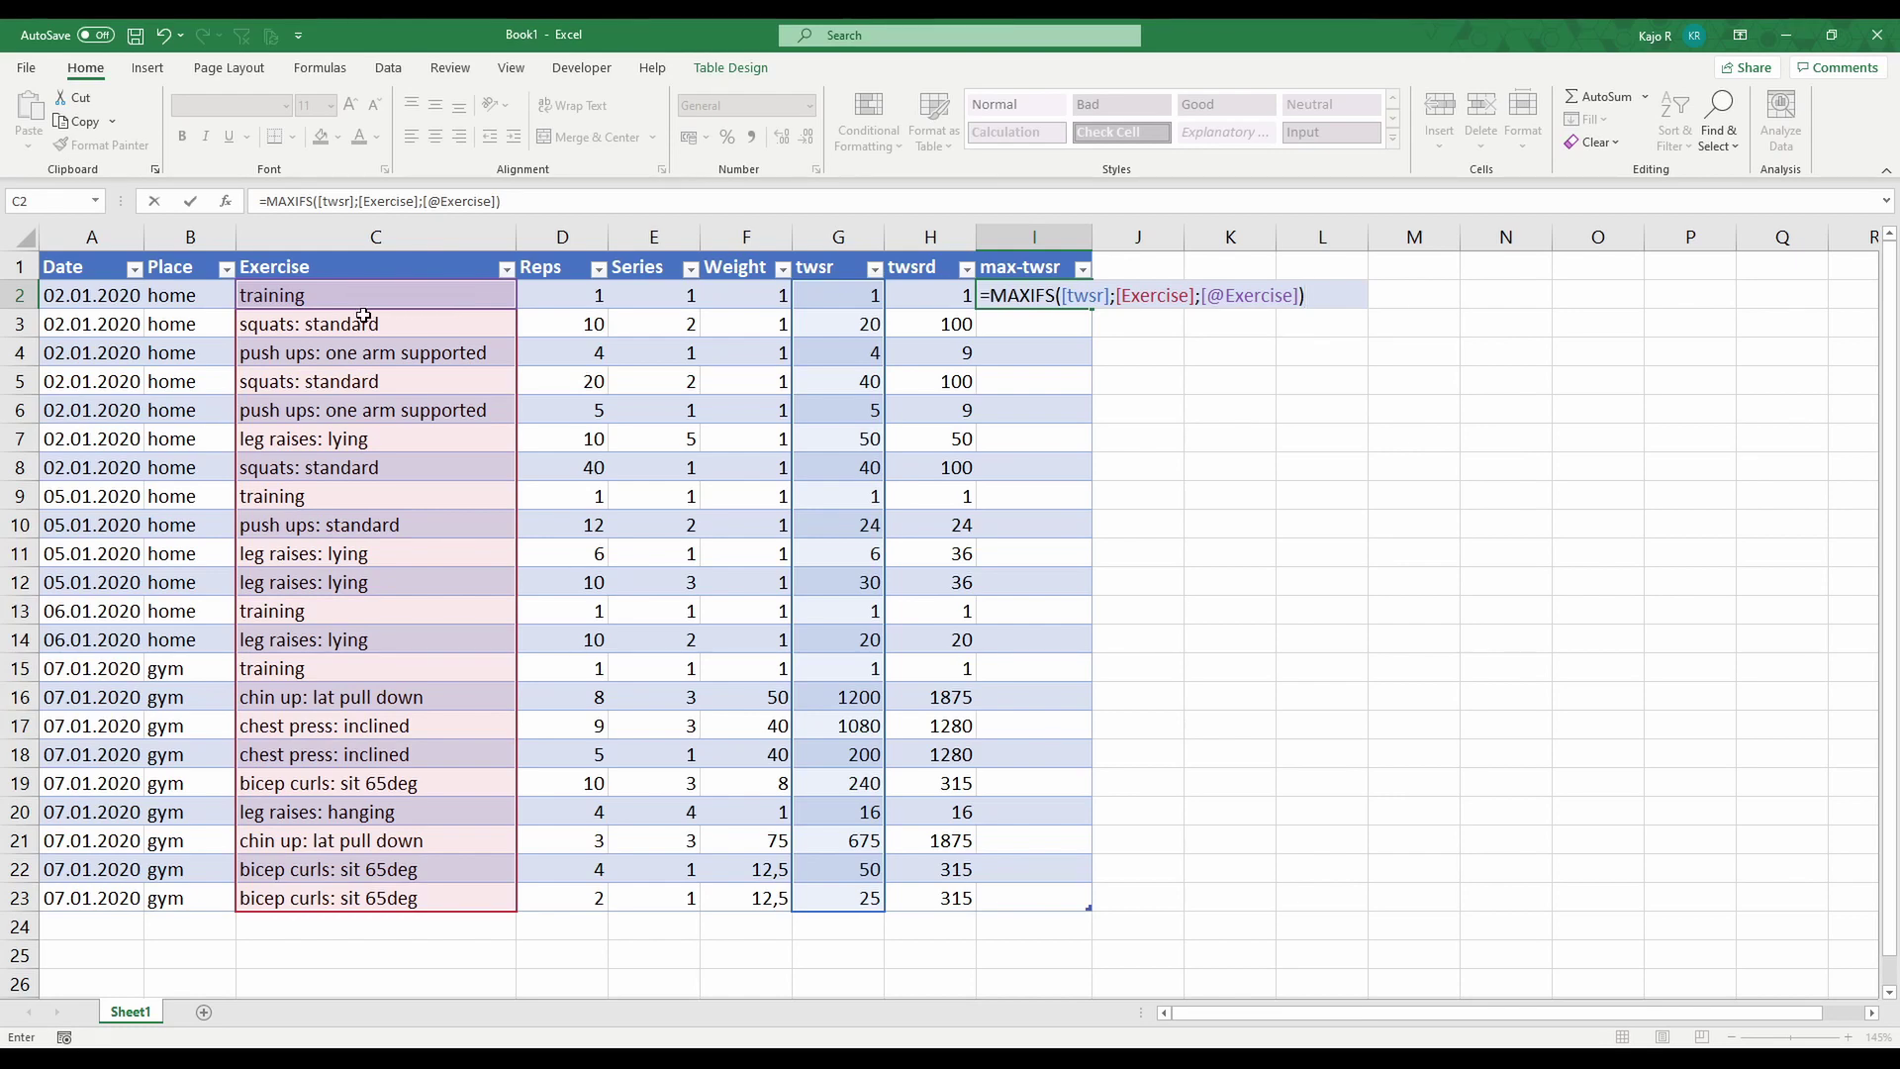
pyautogui.press('Return')
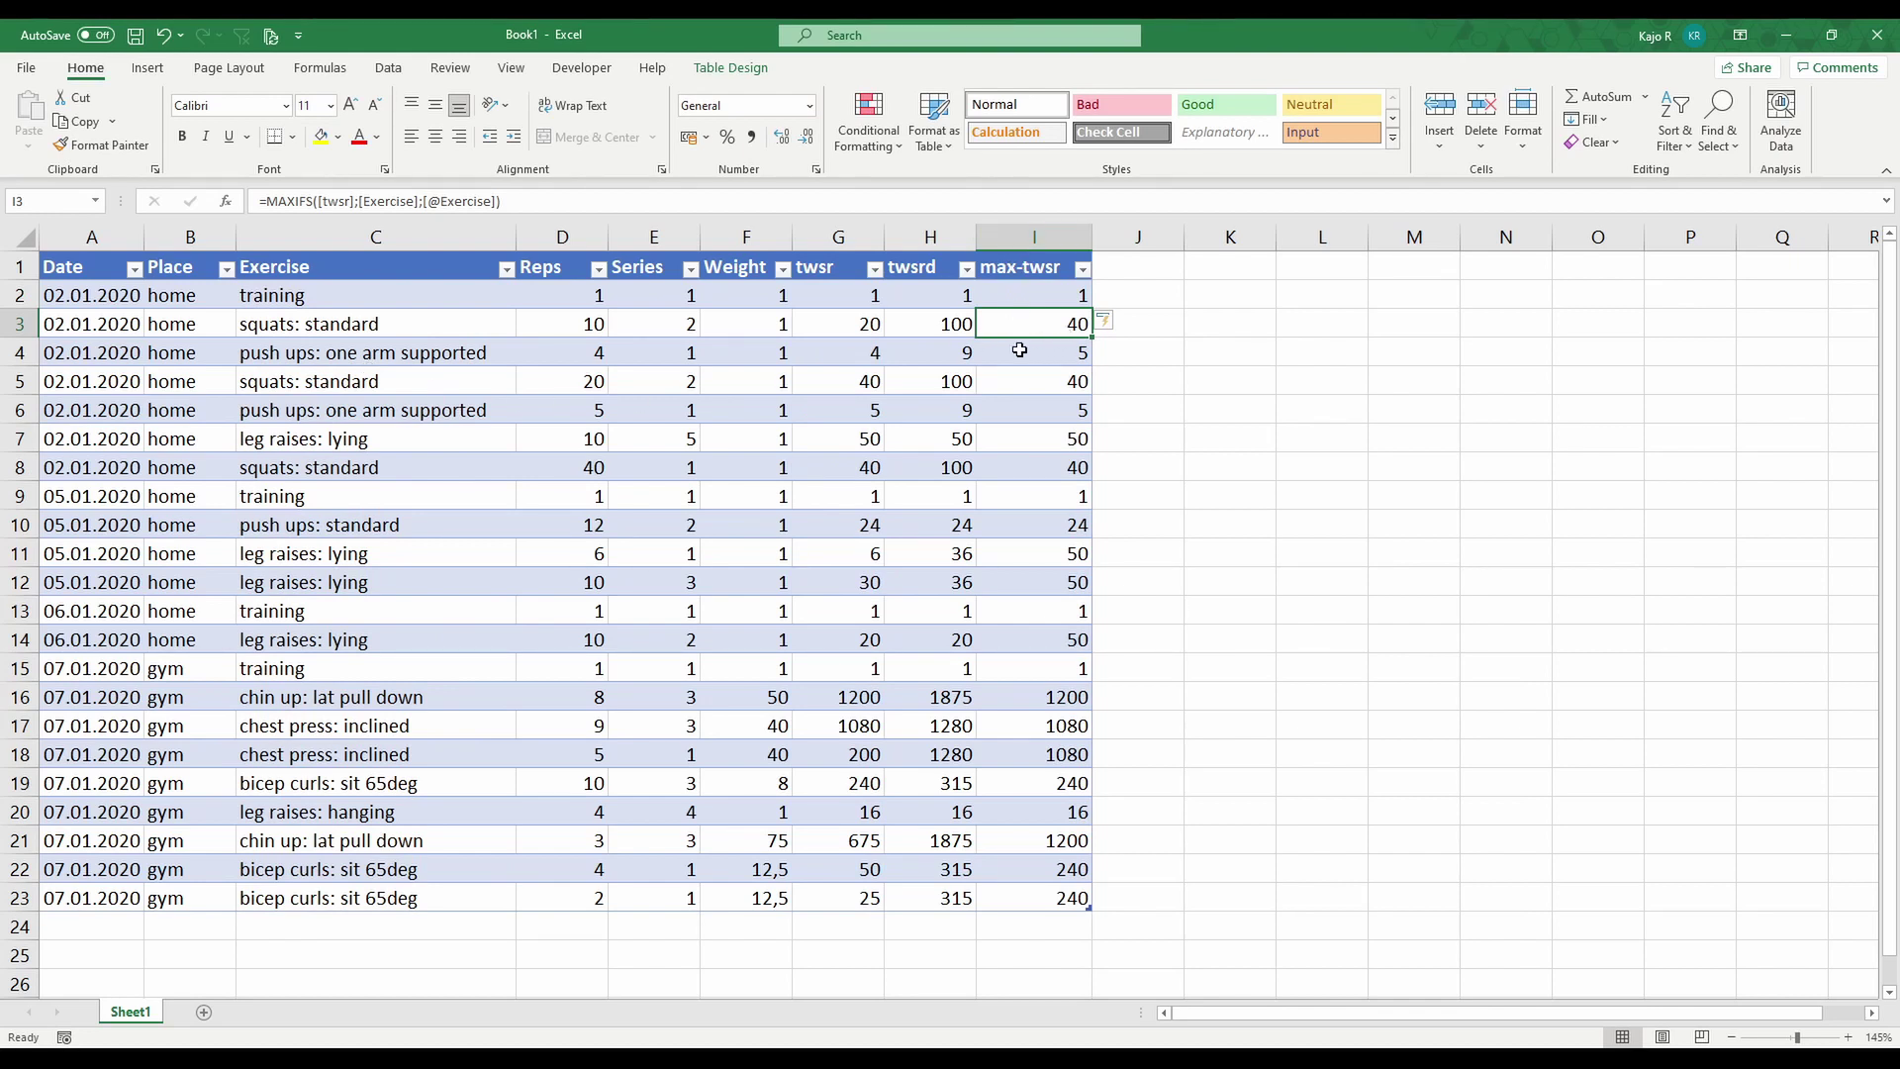
pyautogui.click(848, 328)
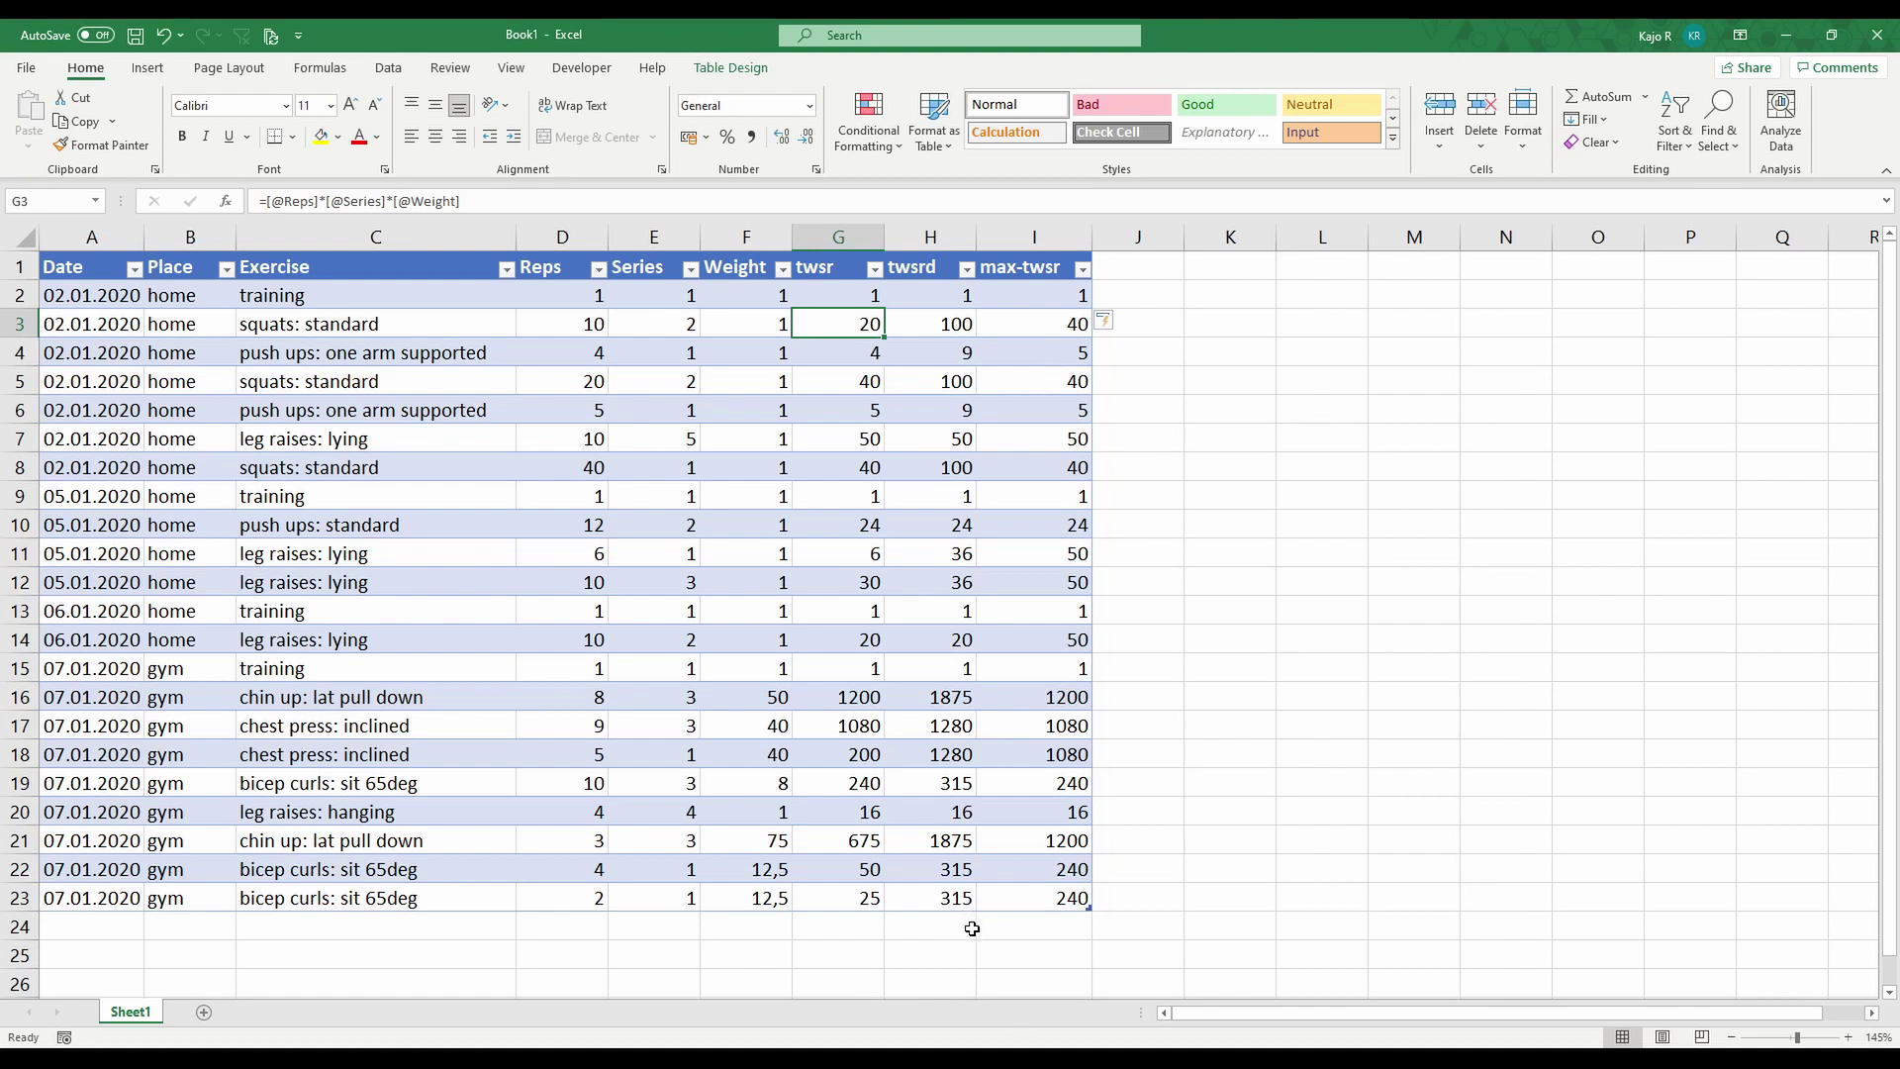
pyautogui.click(1045, 321)
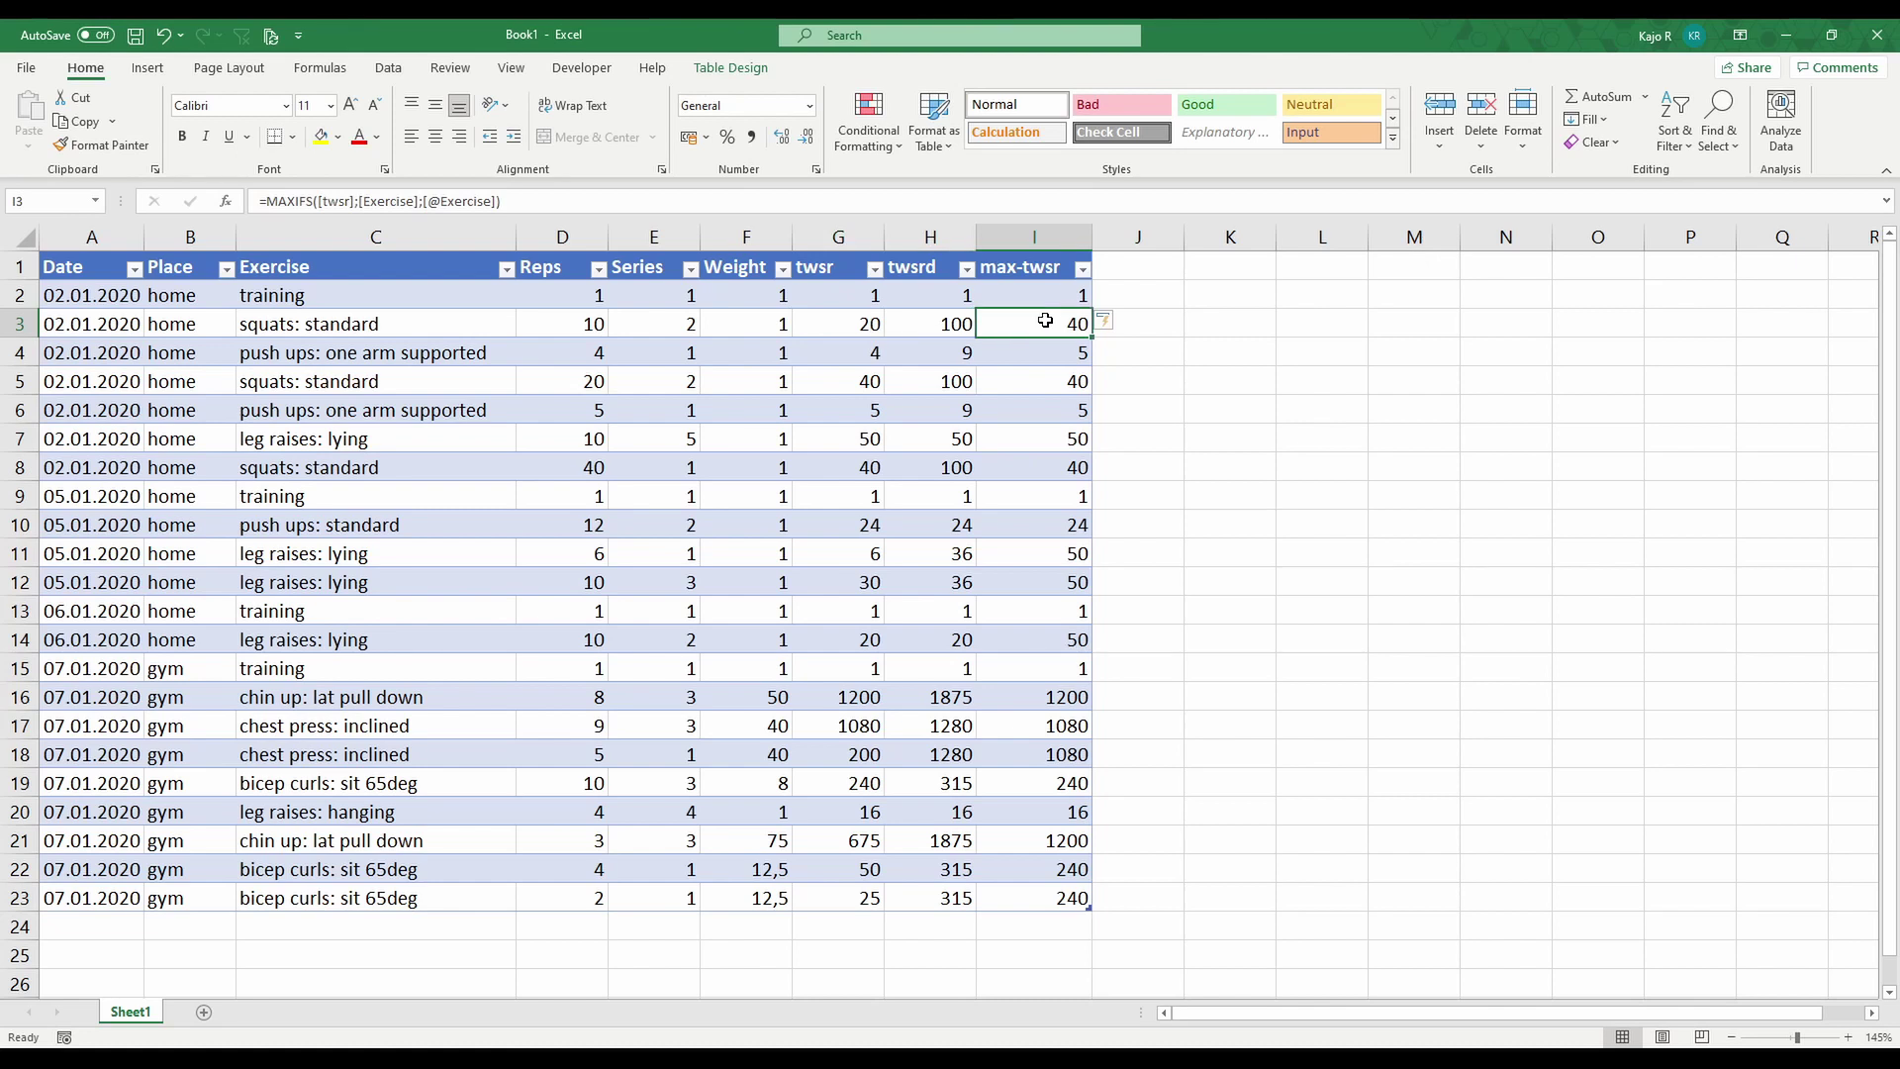
pyautogui.click(870, 333)
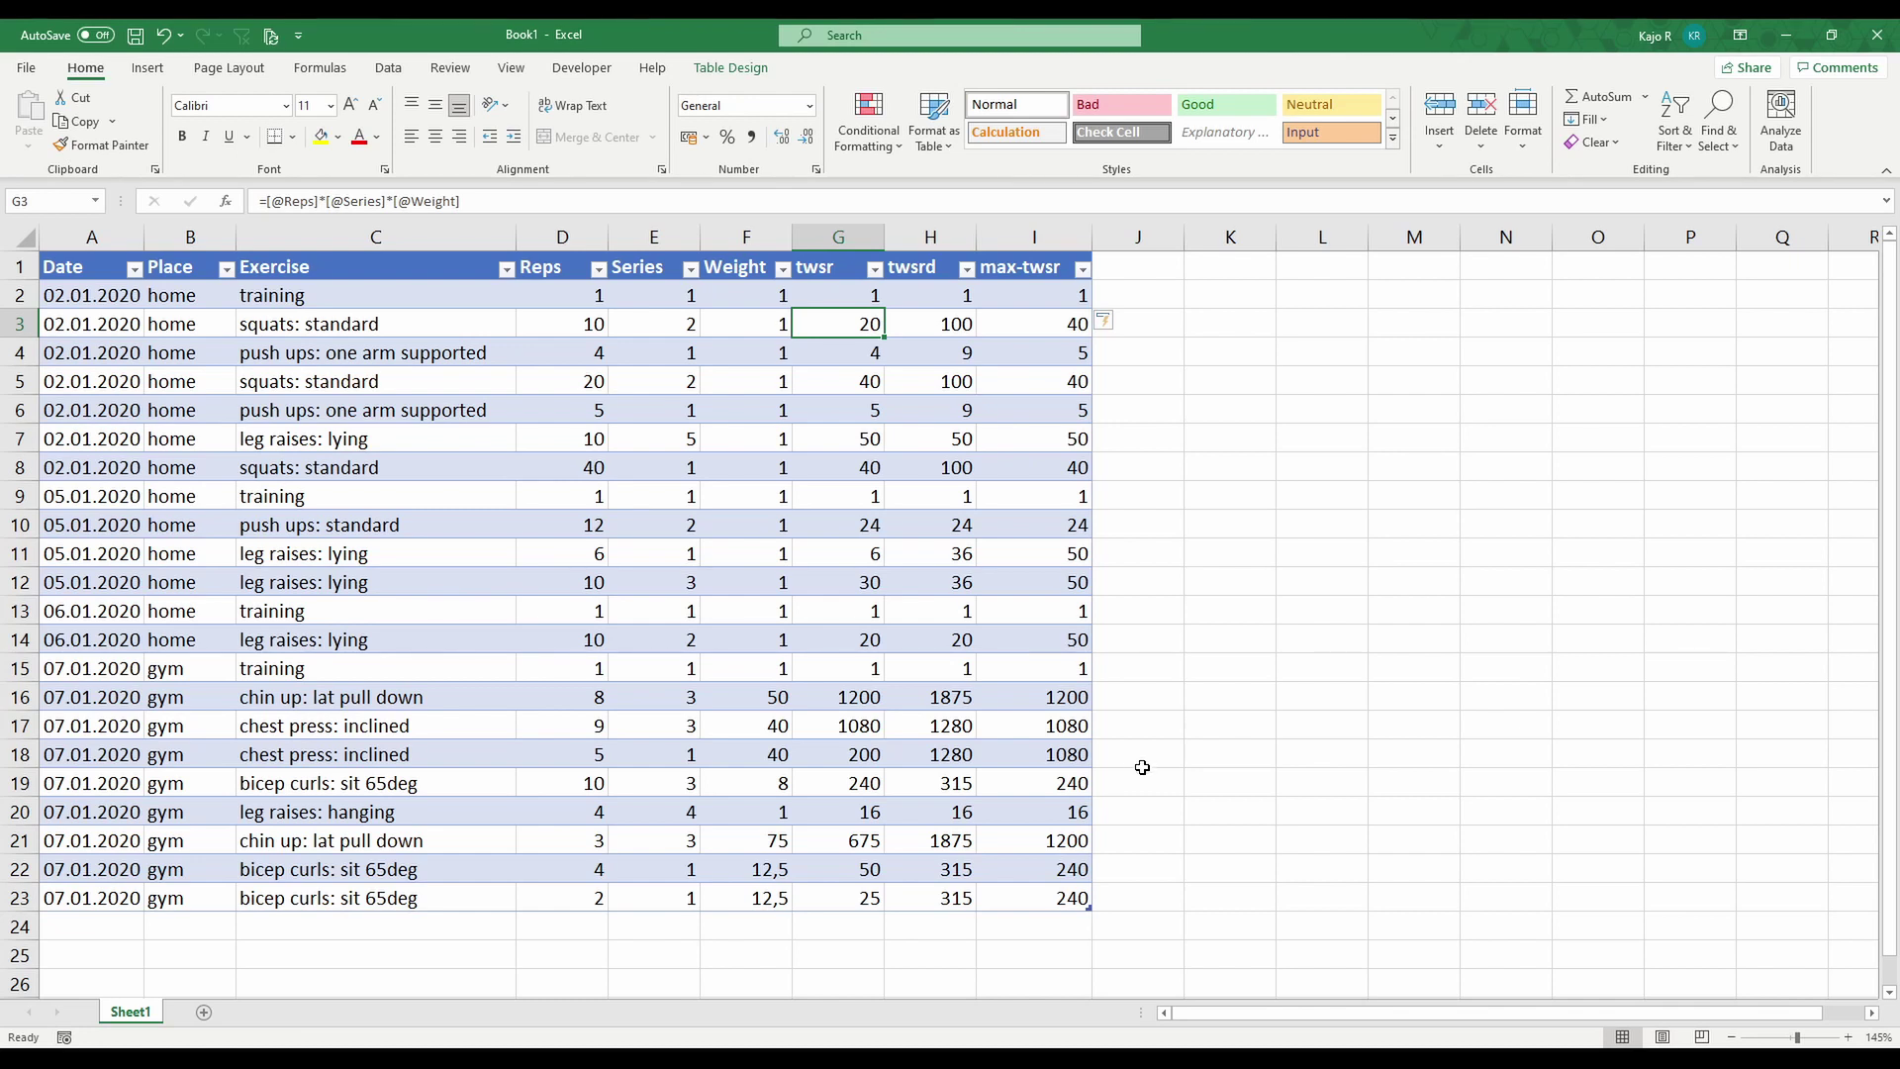
pyautogui.click(1063, 761)
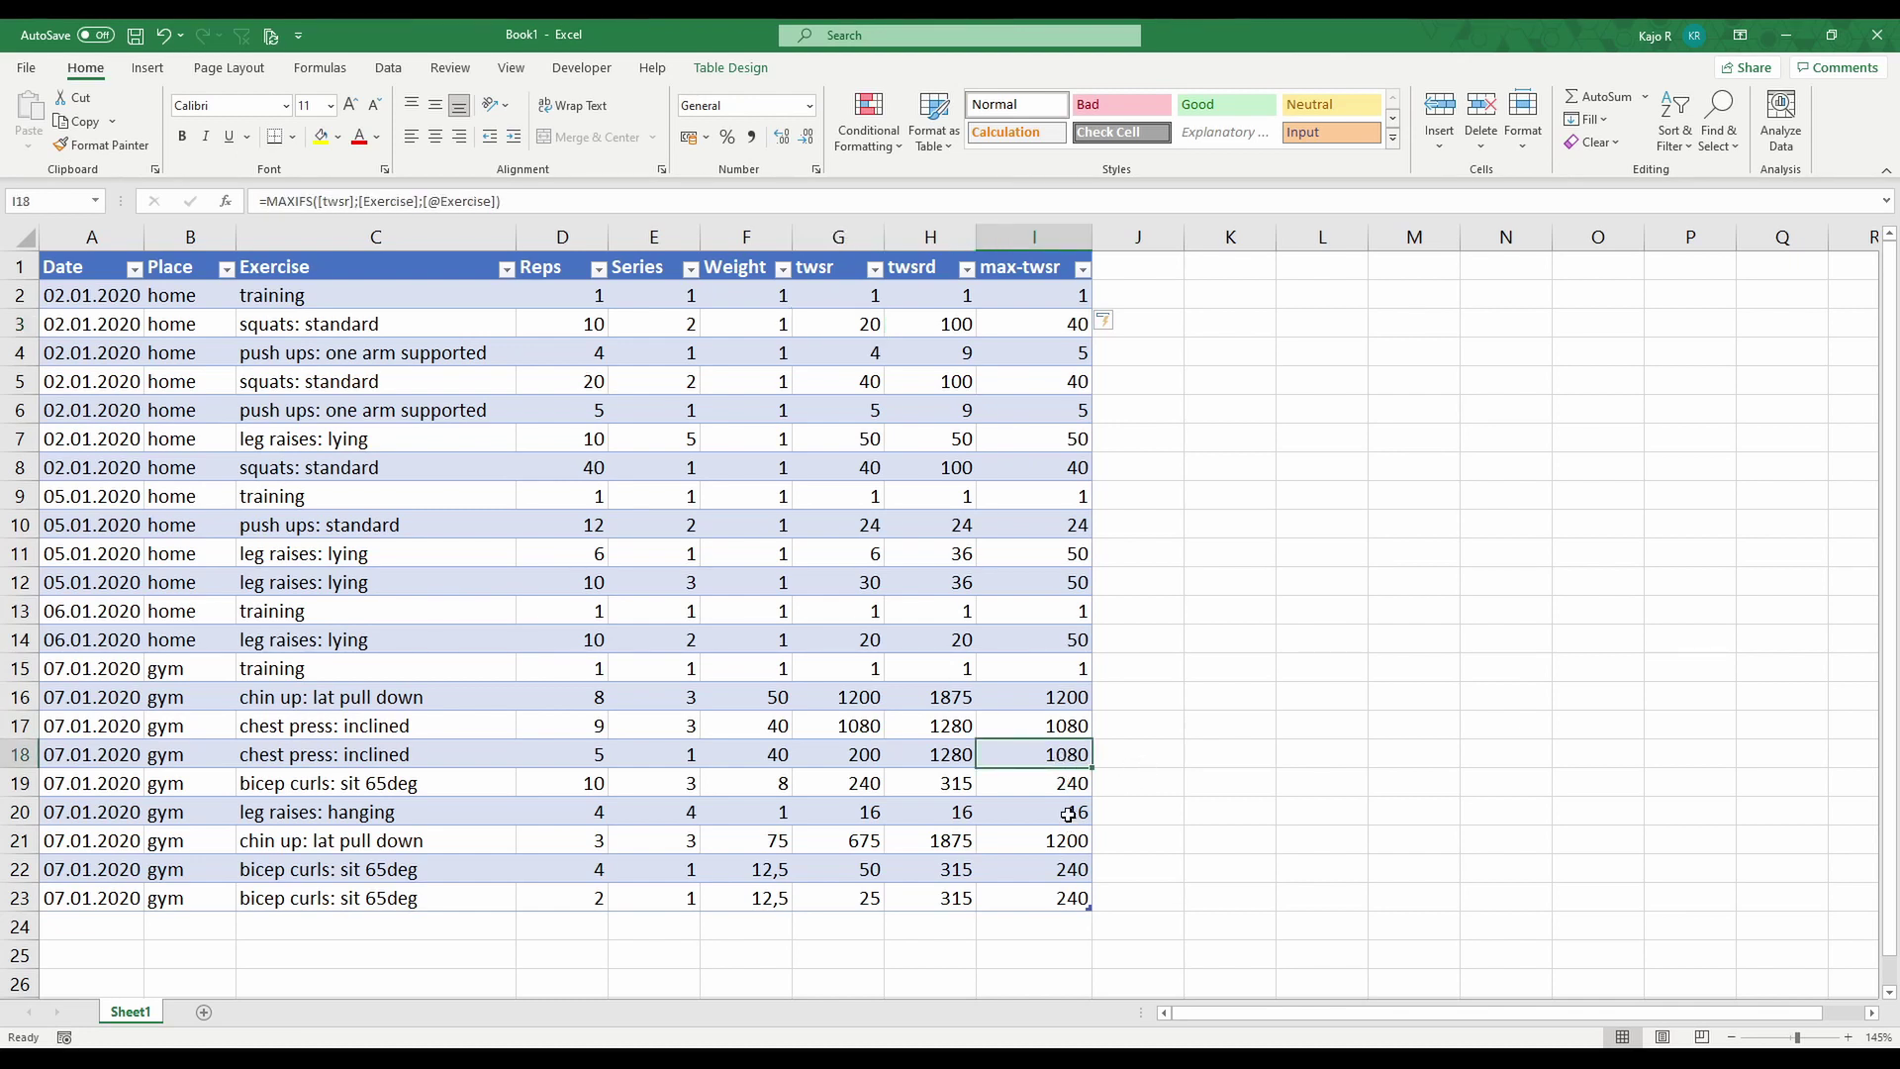
pyautogui.click(864, 754)
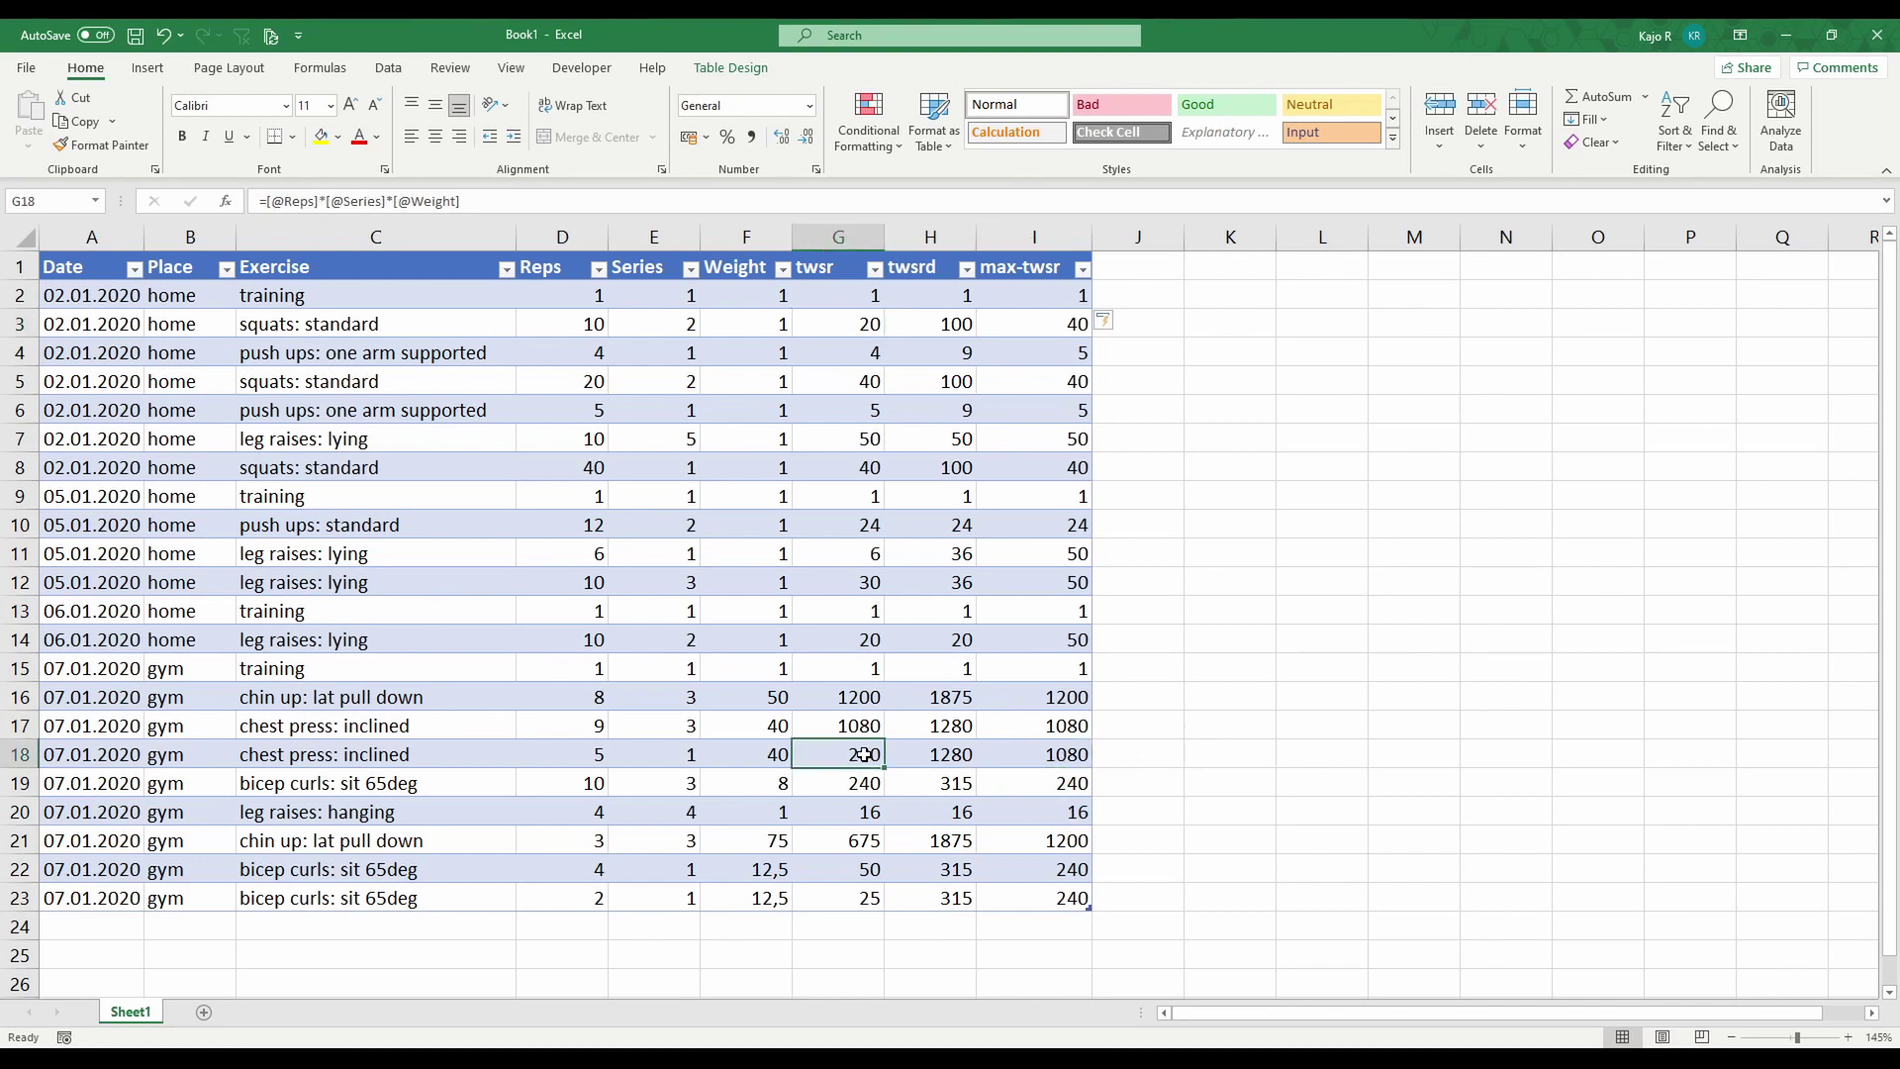
pyautogui.click(1071, 844)
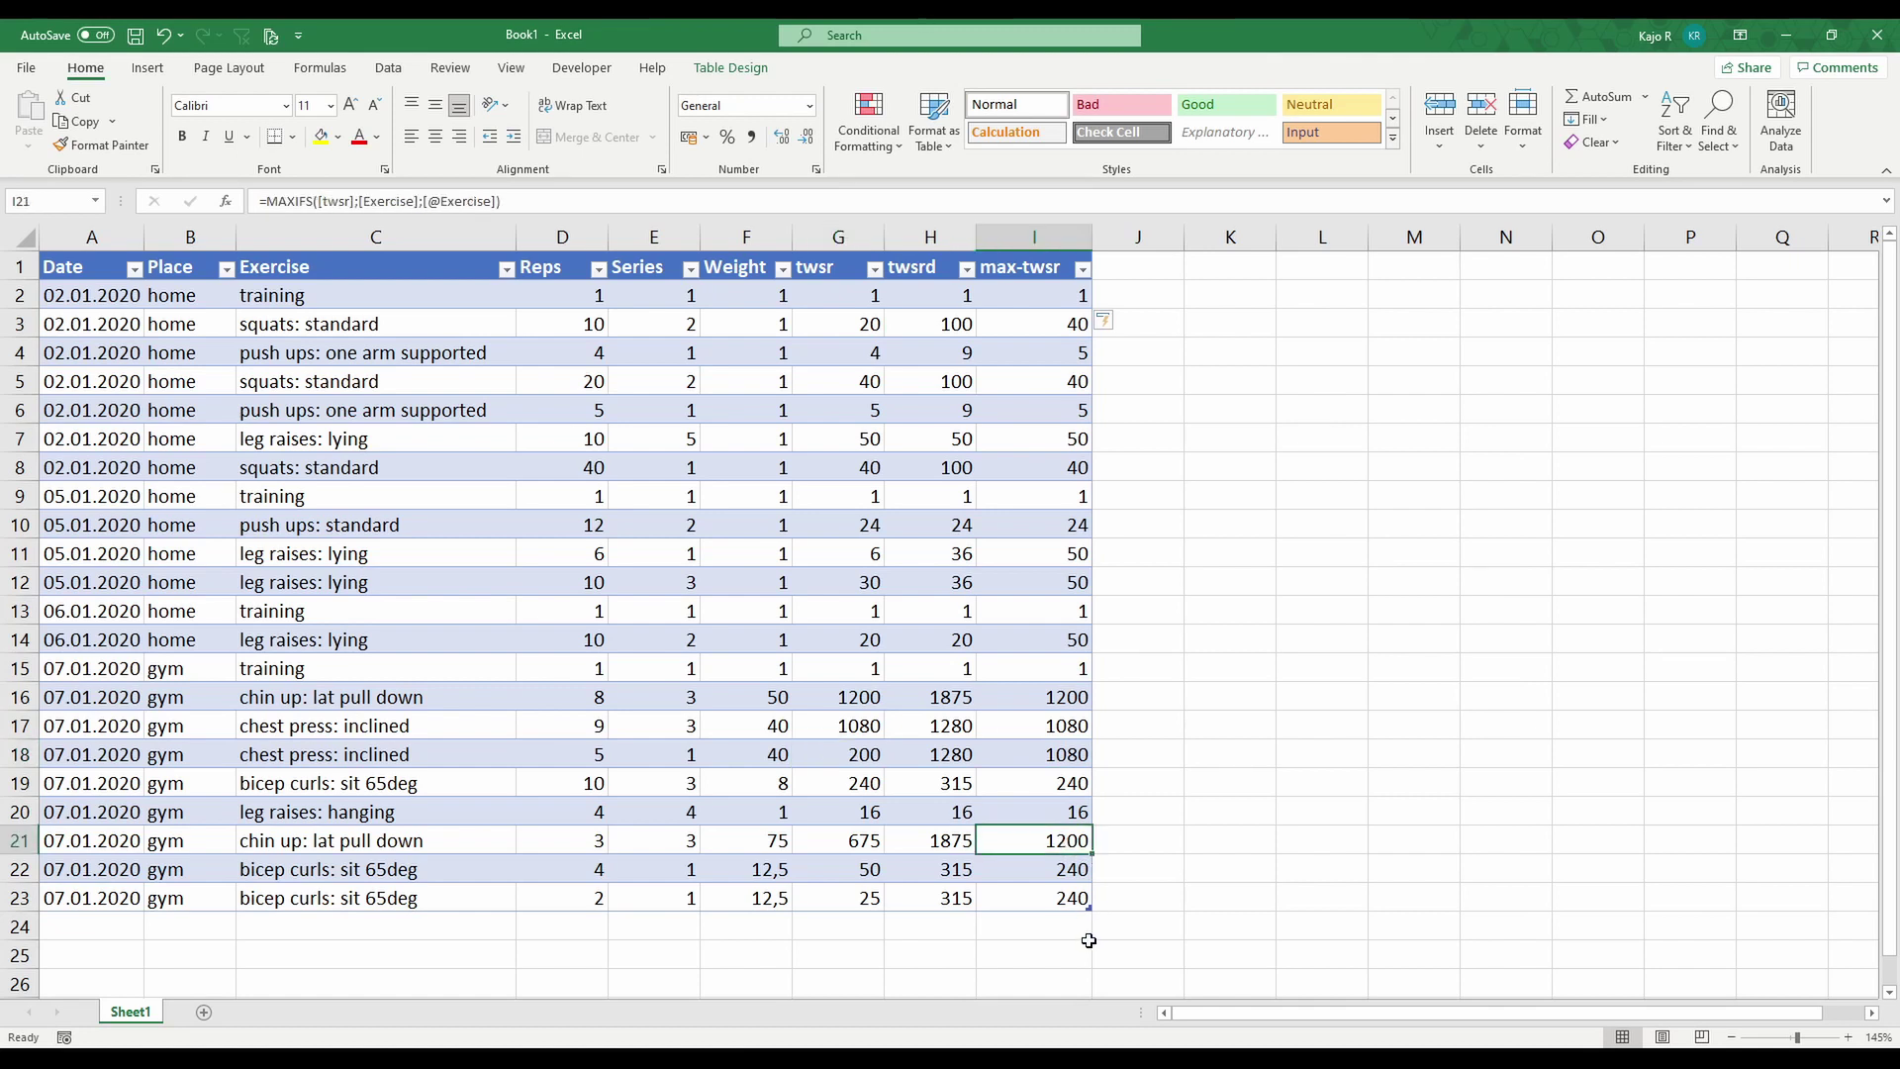
pyautogui.click(863, 857)
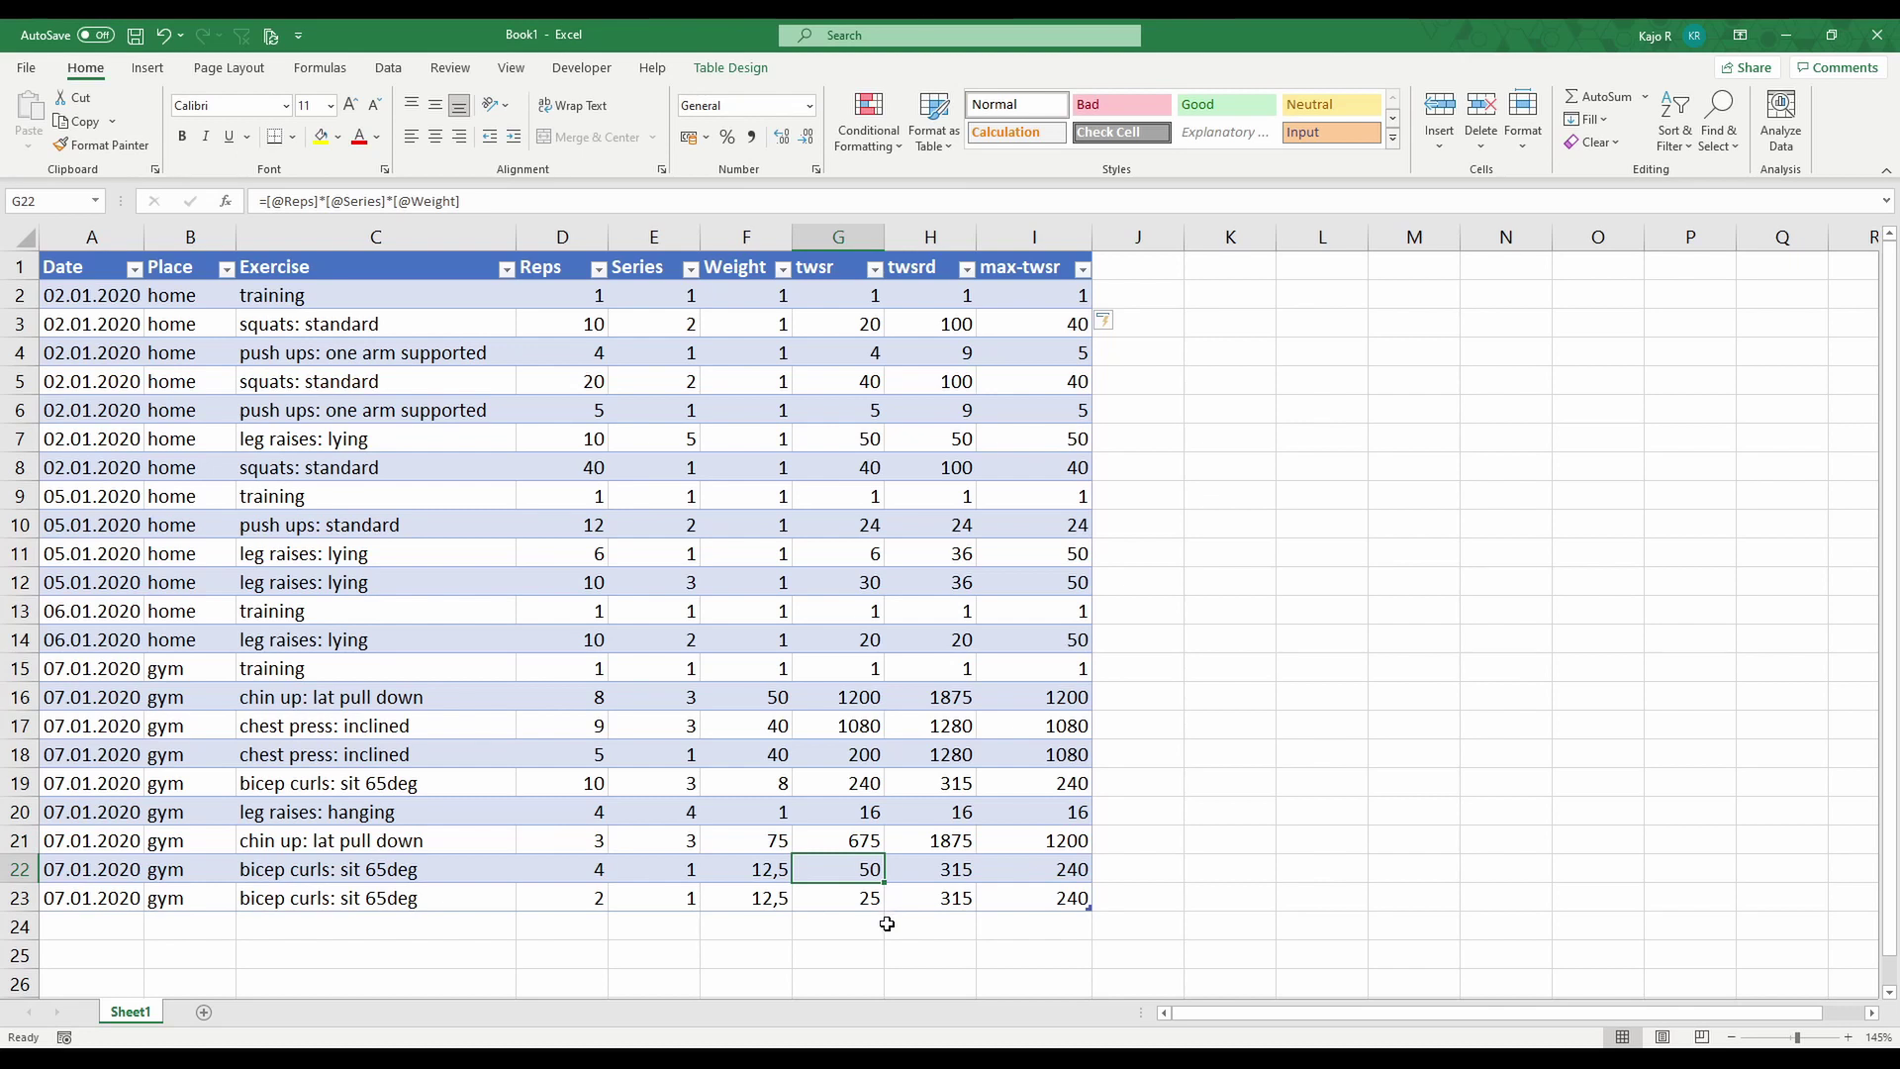
pyautogui.click(853, 839)
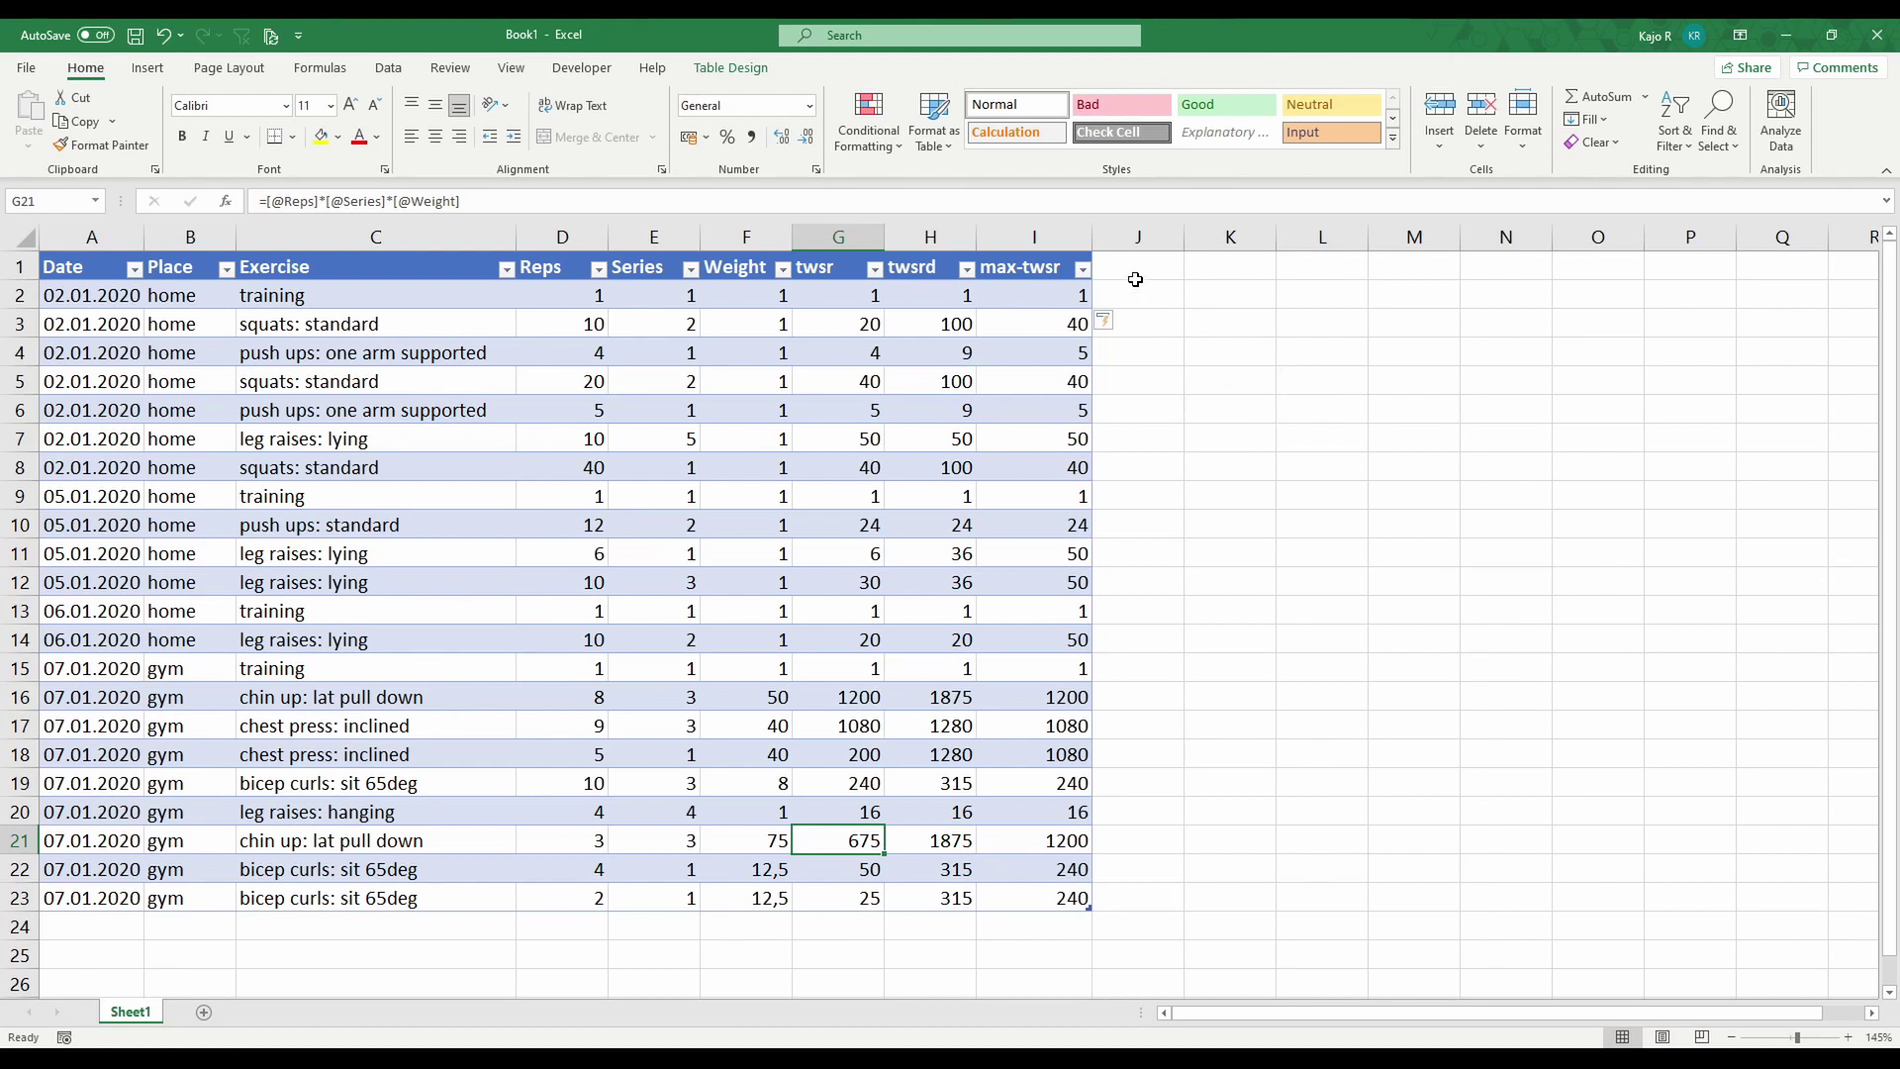
# - Add the header 'max twsr ratio' in J1 and widen column J to fit it
pyautogui.moveTo(1135, 280); pyautogui.dragTo(1165, 274)
pyautogui.click(1165, 274)
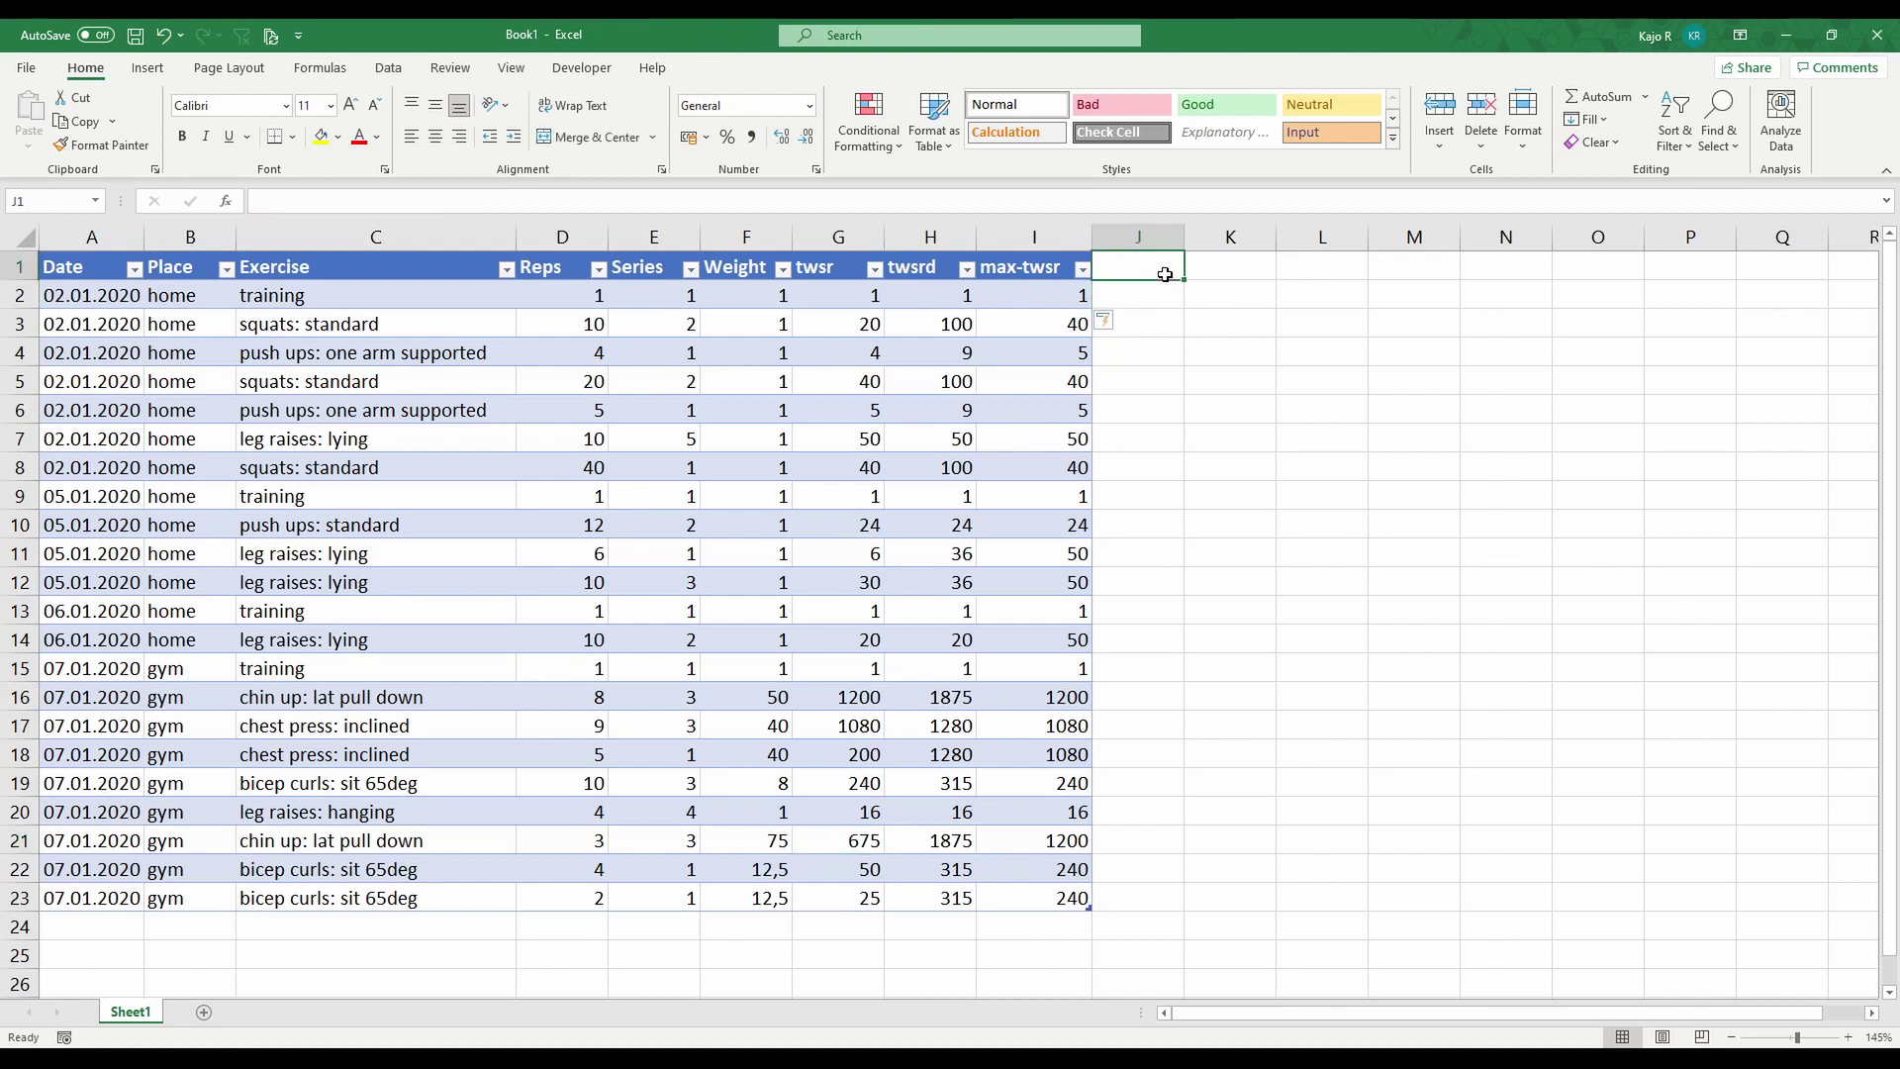
pyautogui.write('max t')
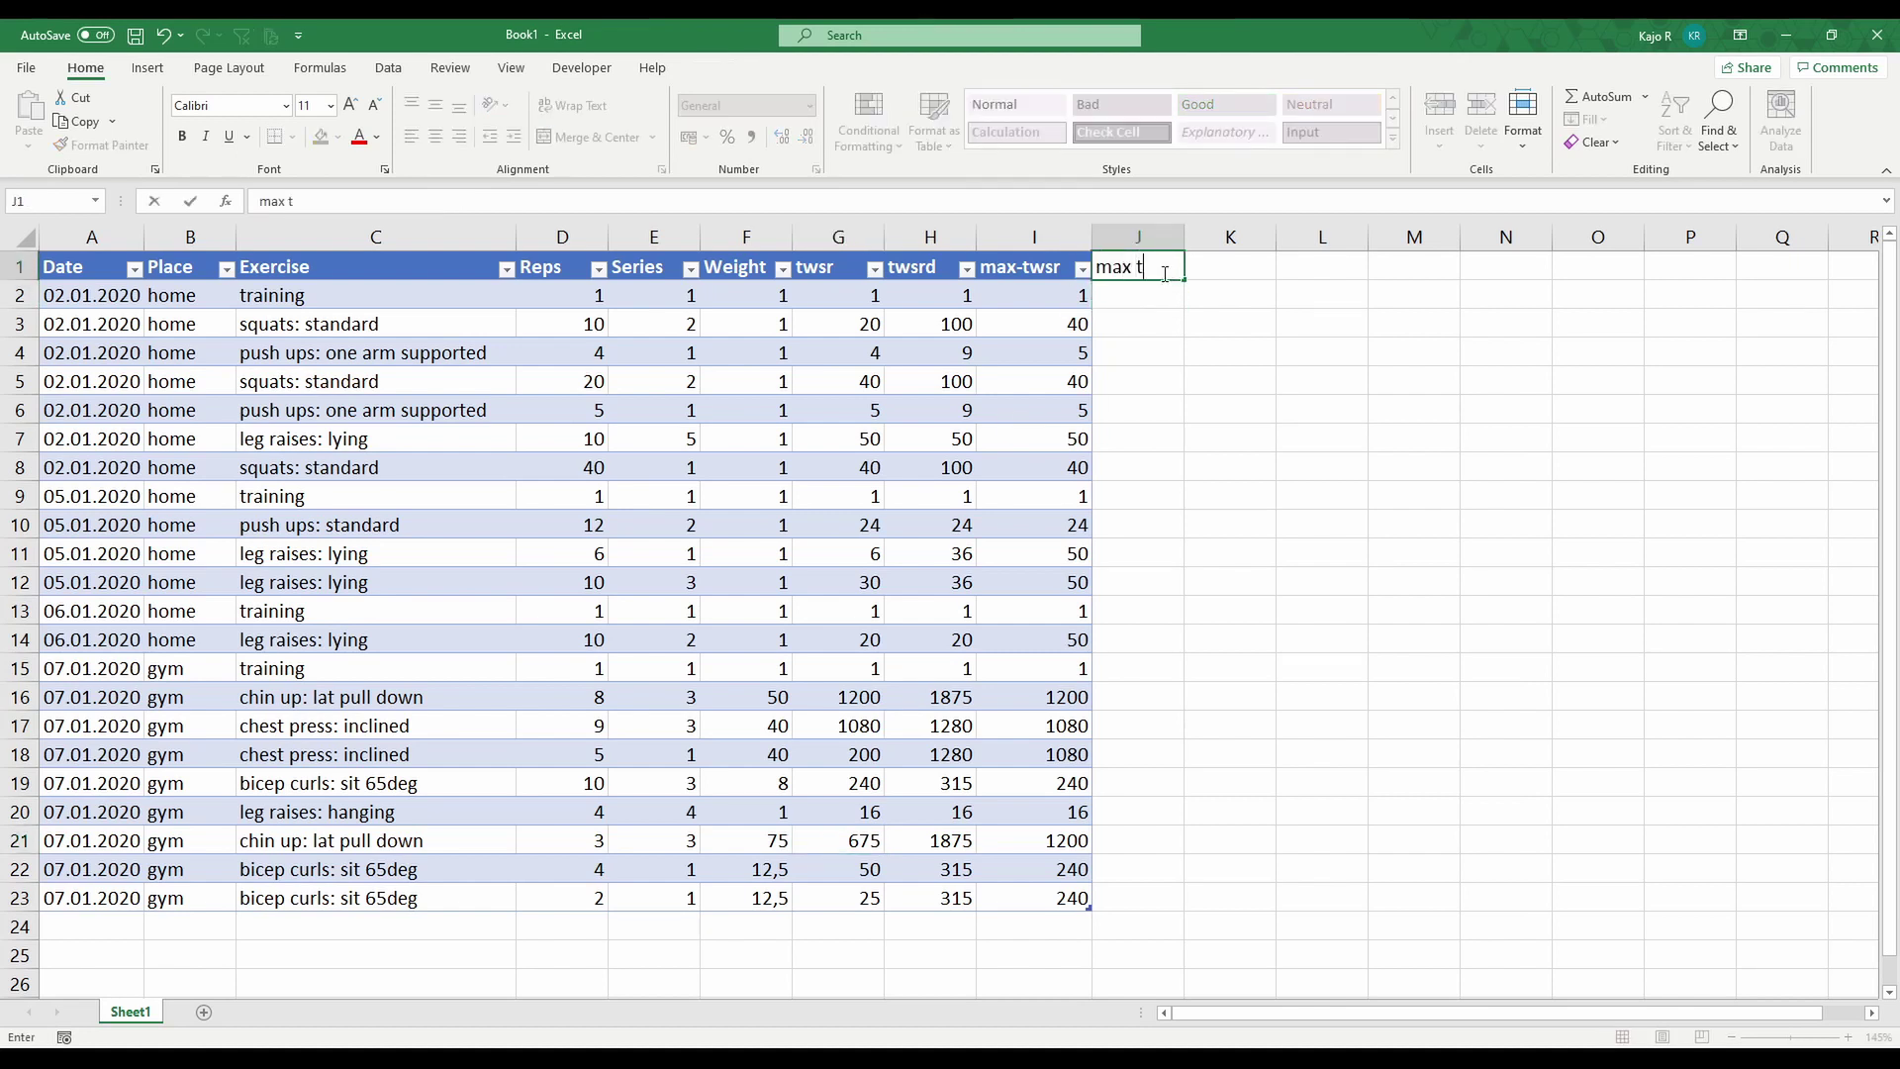
pyautogui.write('wsr rqa')
pyautogui.press('BackSpace')
pyautogui.press('BackSpace')
pyautogui.write('atio')
pyautogui.press('Return')
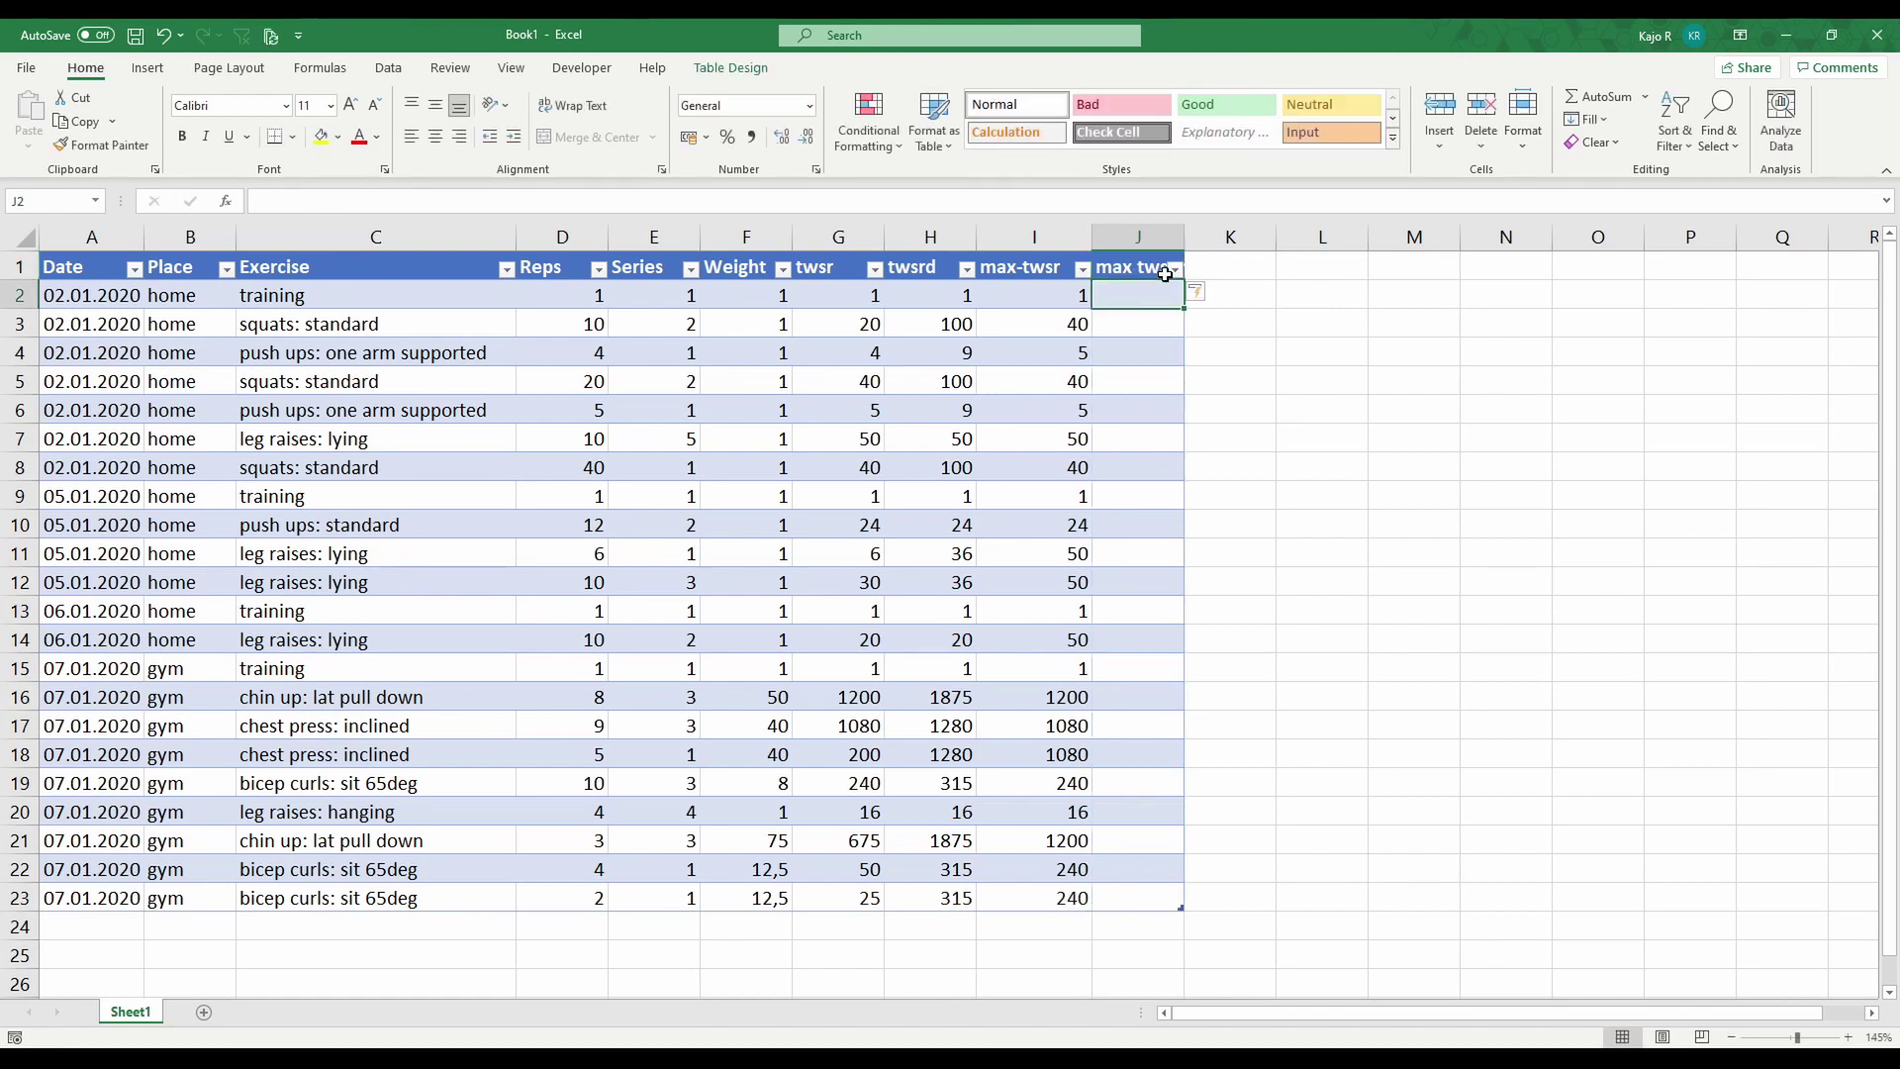
pyautogui.moveTo(1183, 237); pyautogui.dragTo(1255, 237)
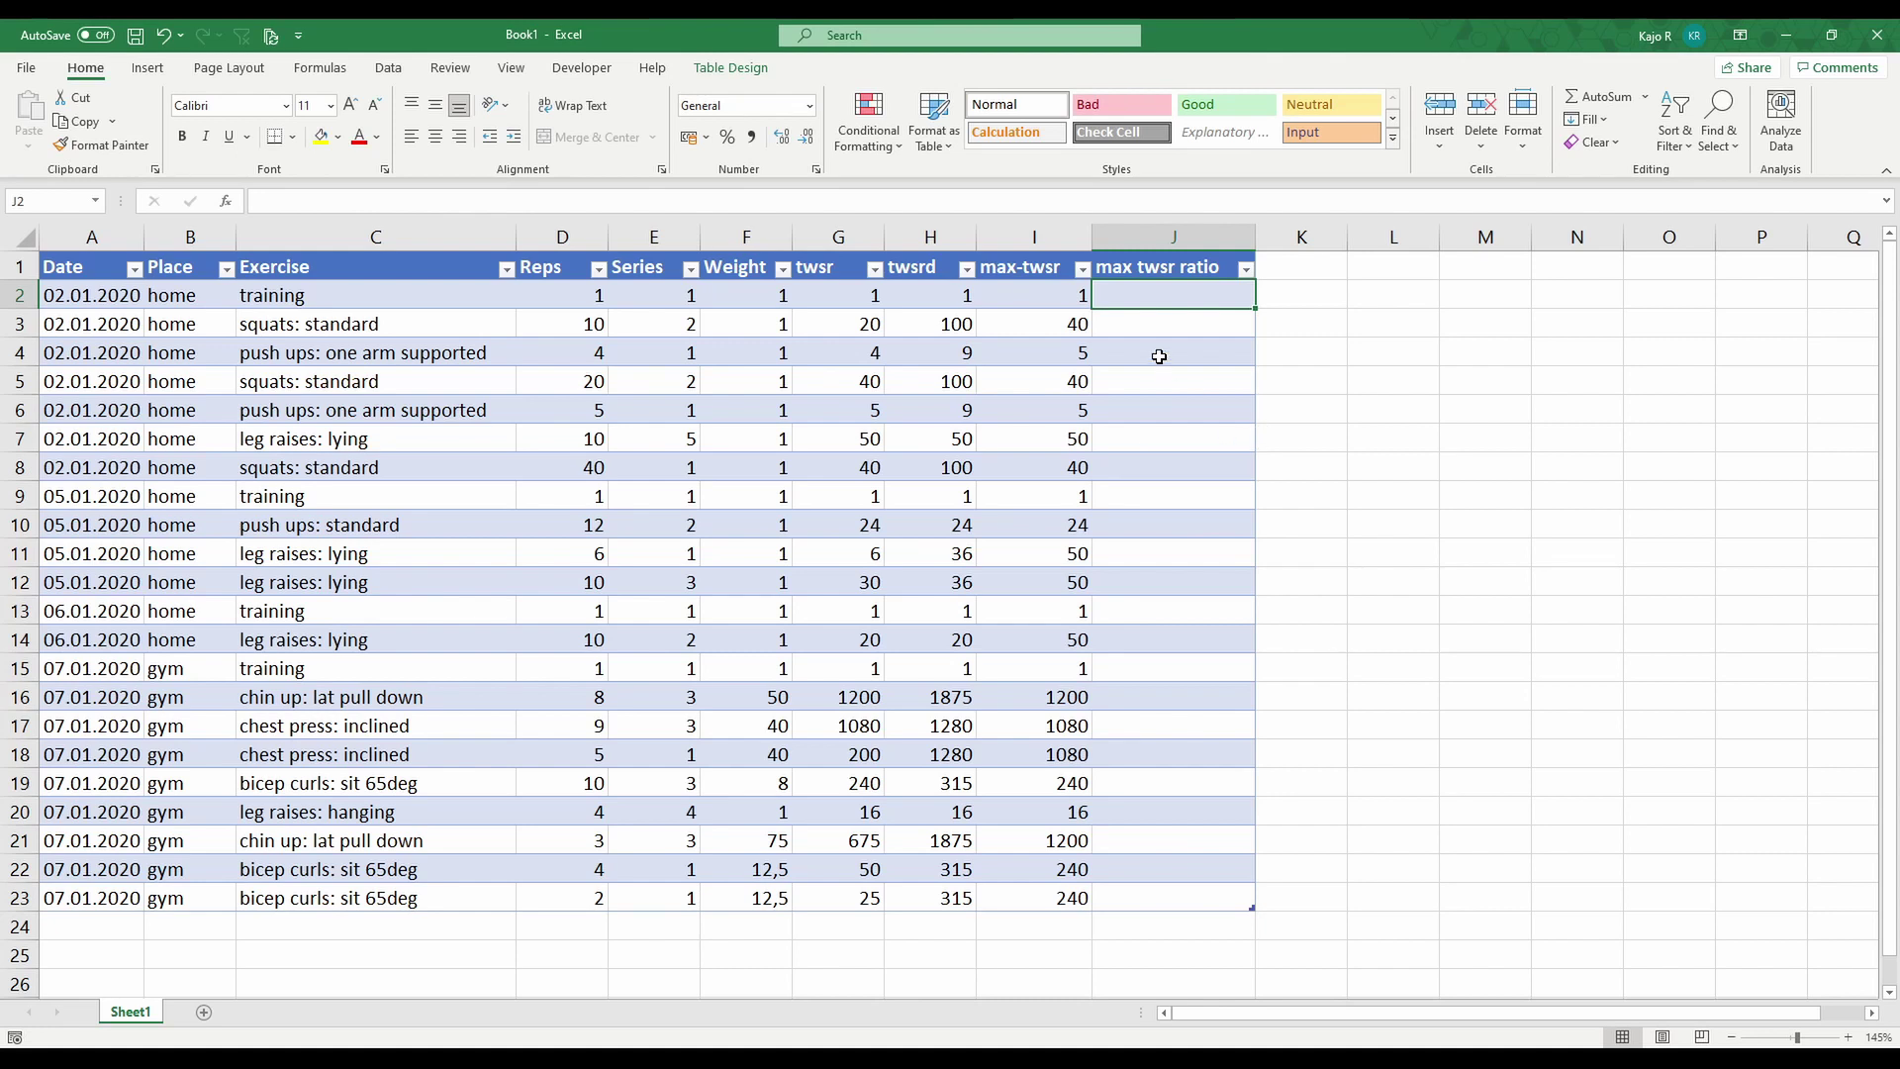
pyautogui.click(1148, 327)
pyautogui.write('=')
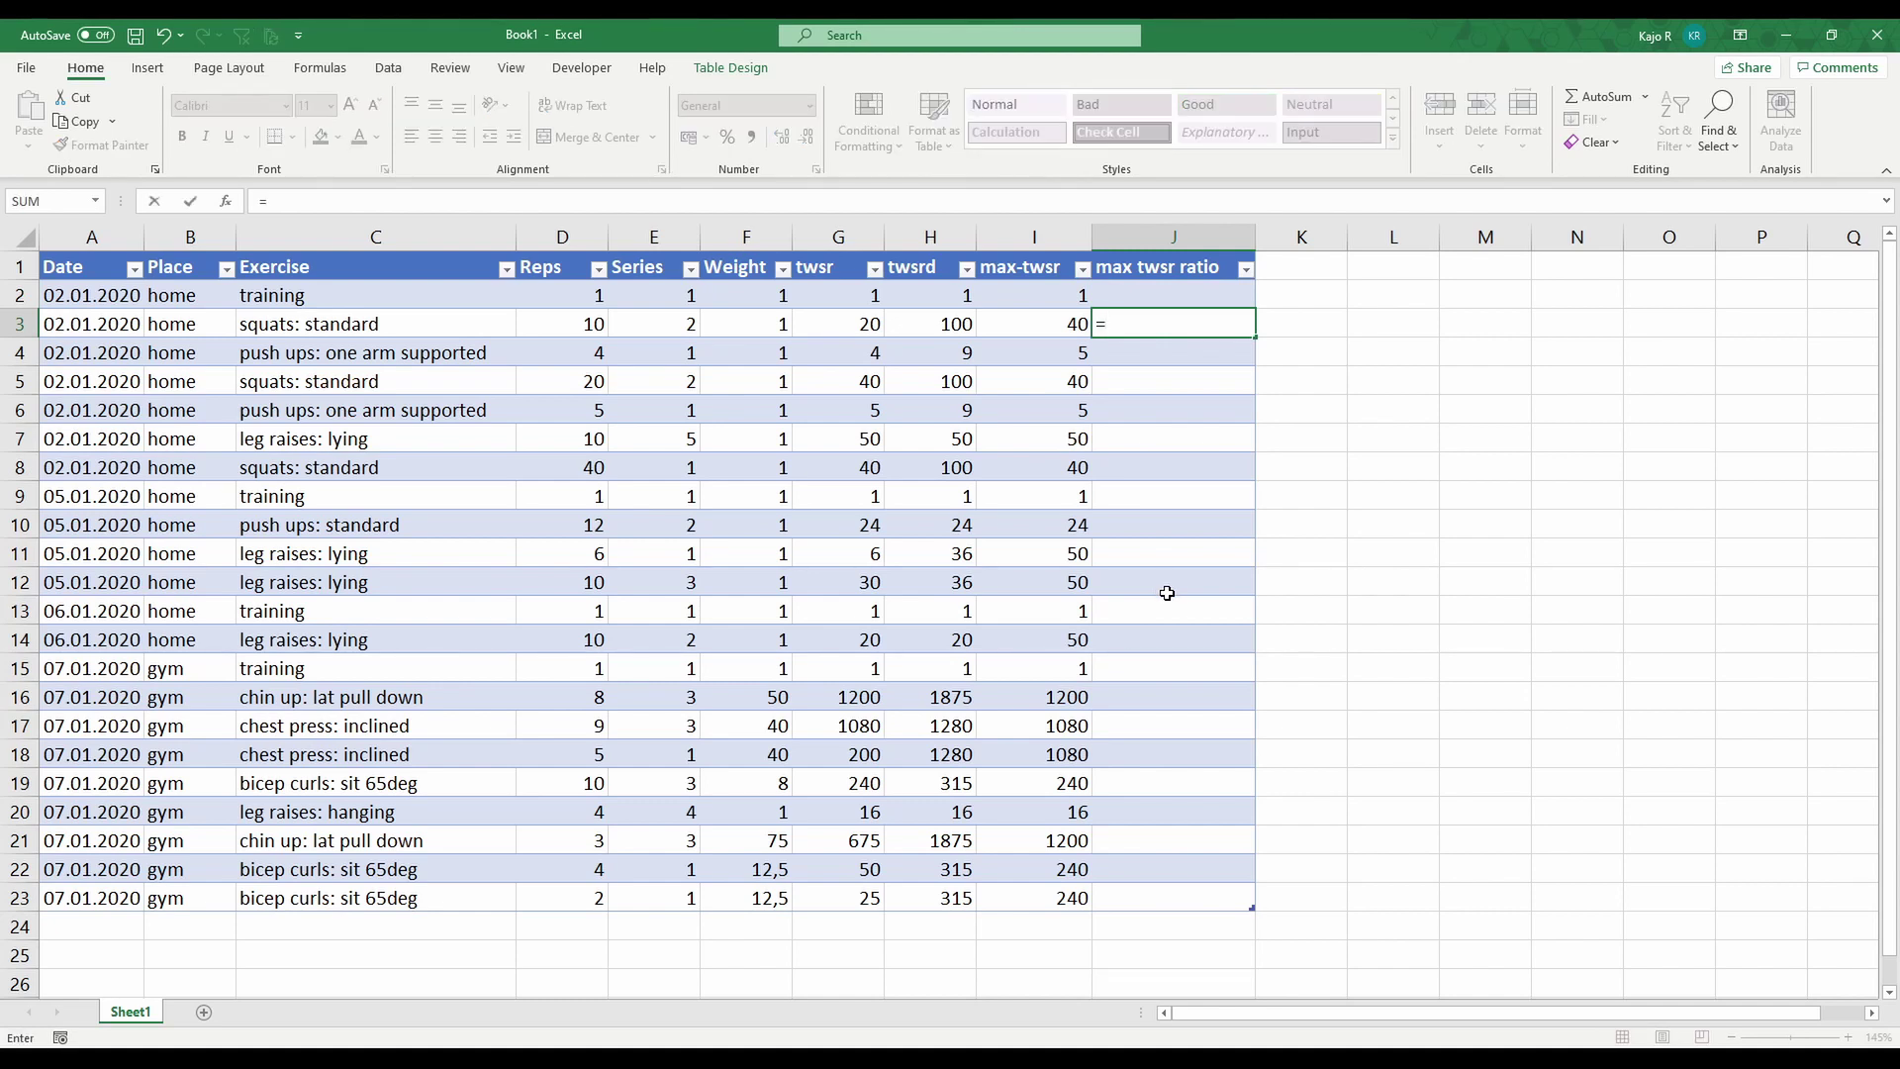
pyautogui.click(868, 325)
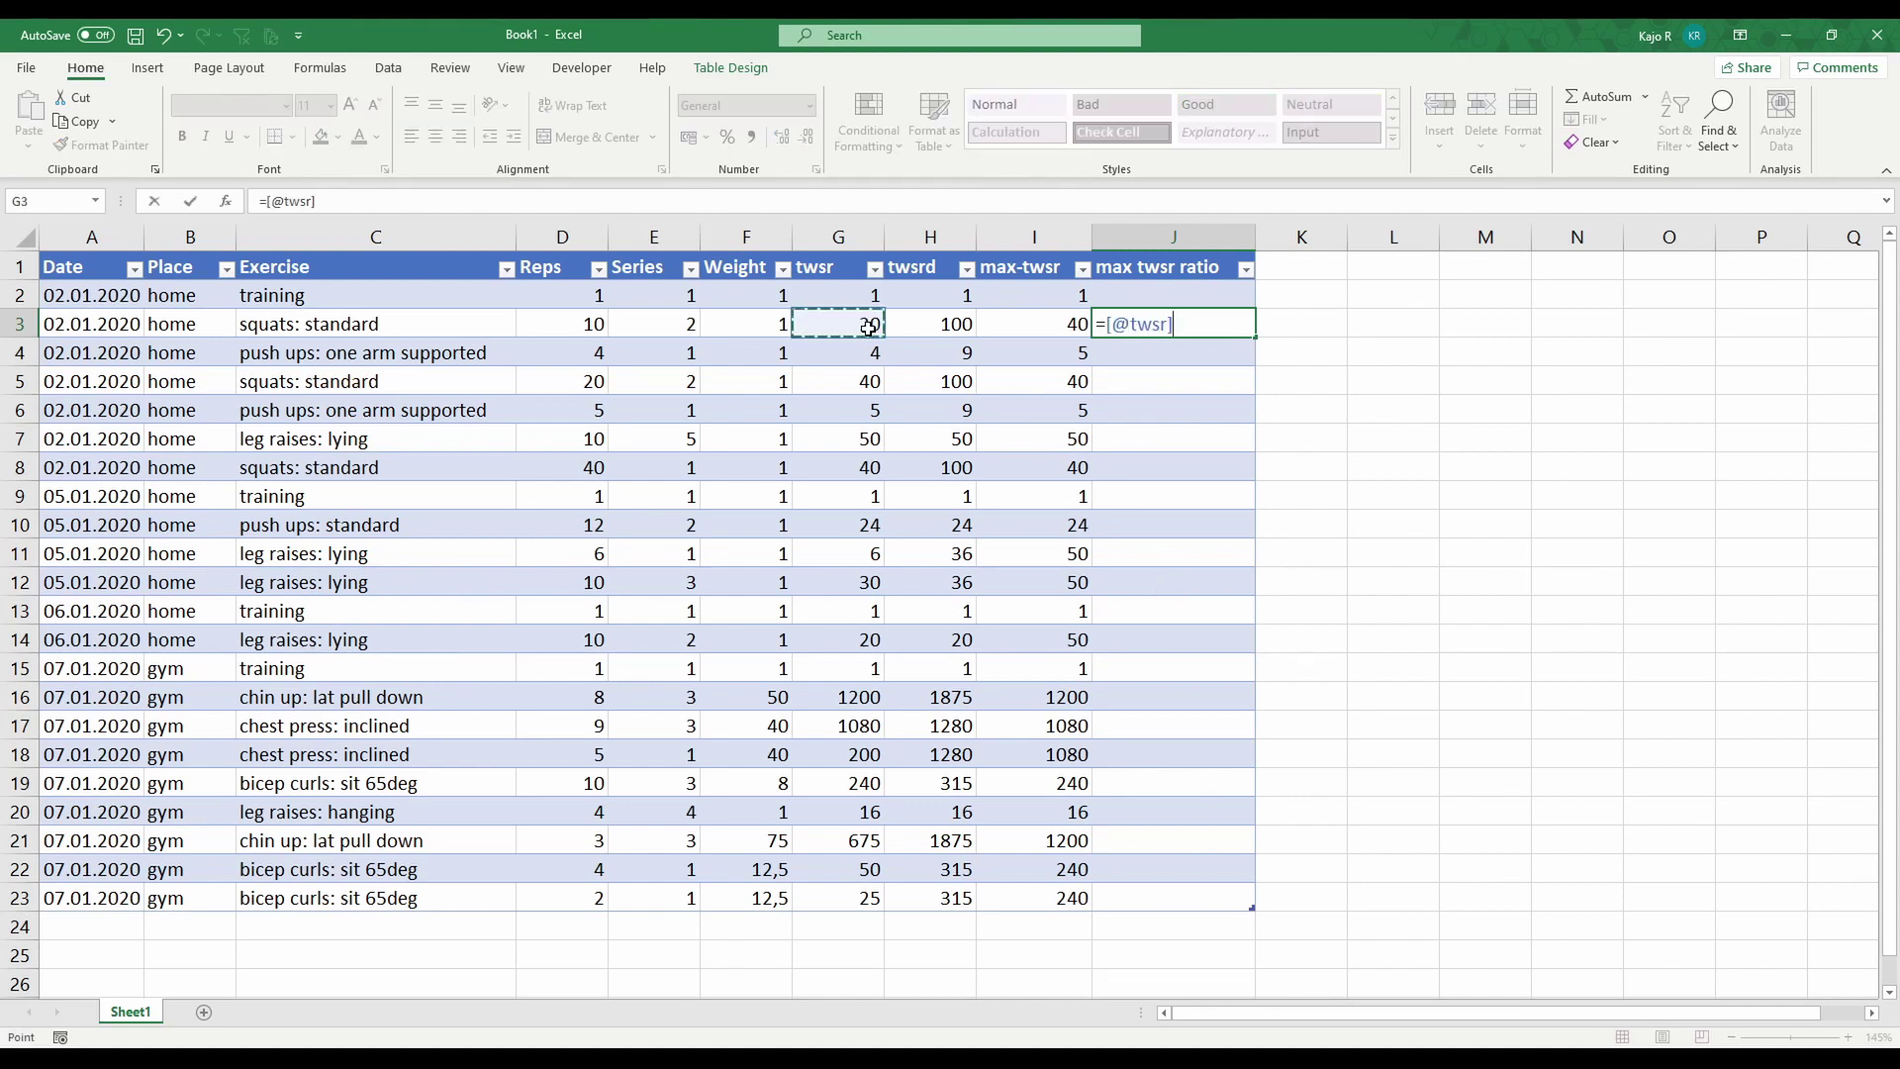
pyautogui.write('/')
pyautogui.click(1069, 320)
pyautogui.press('Return')
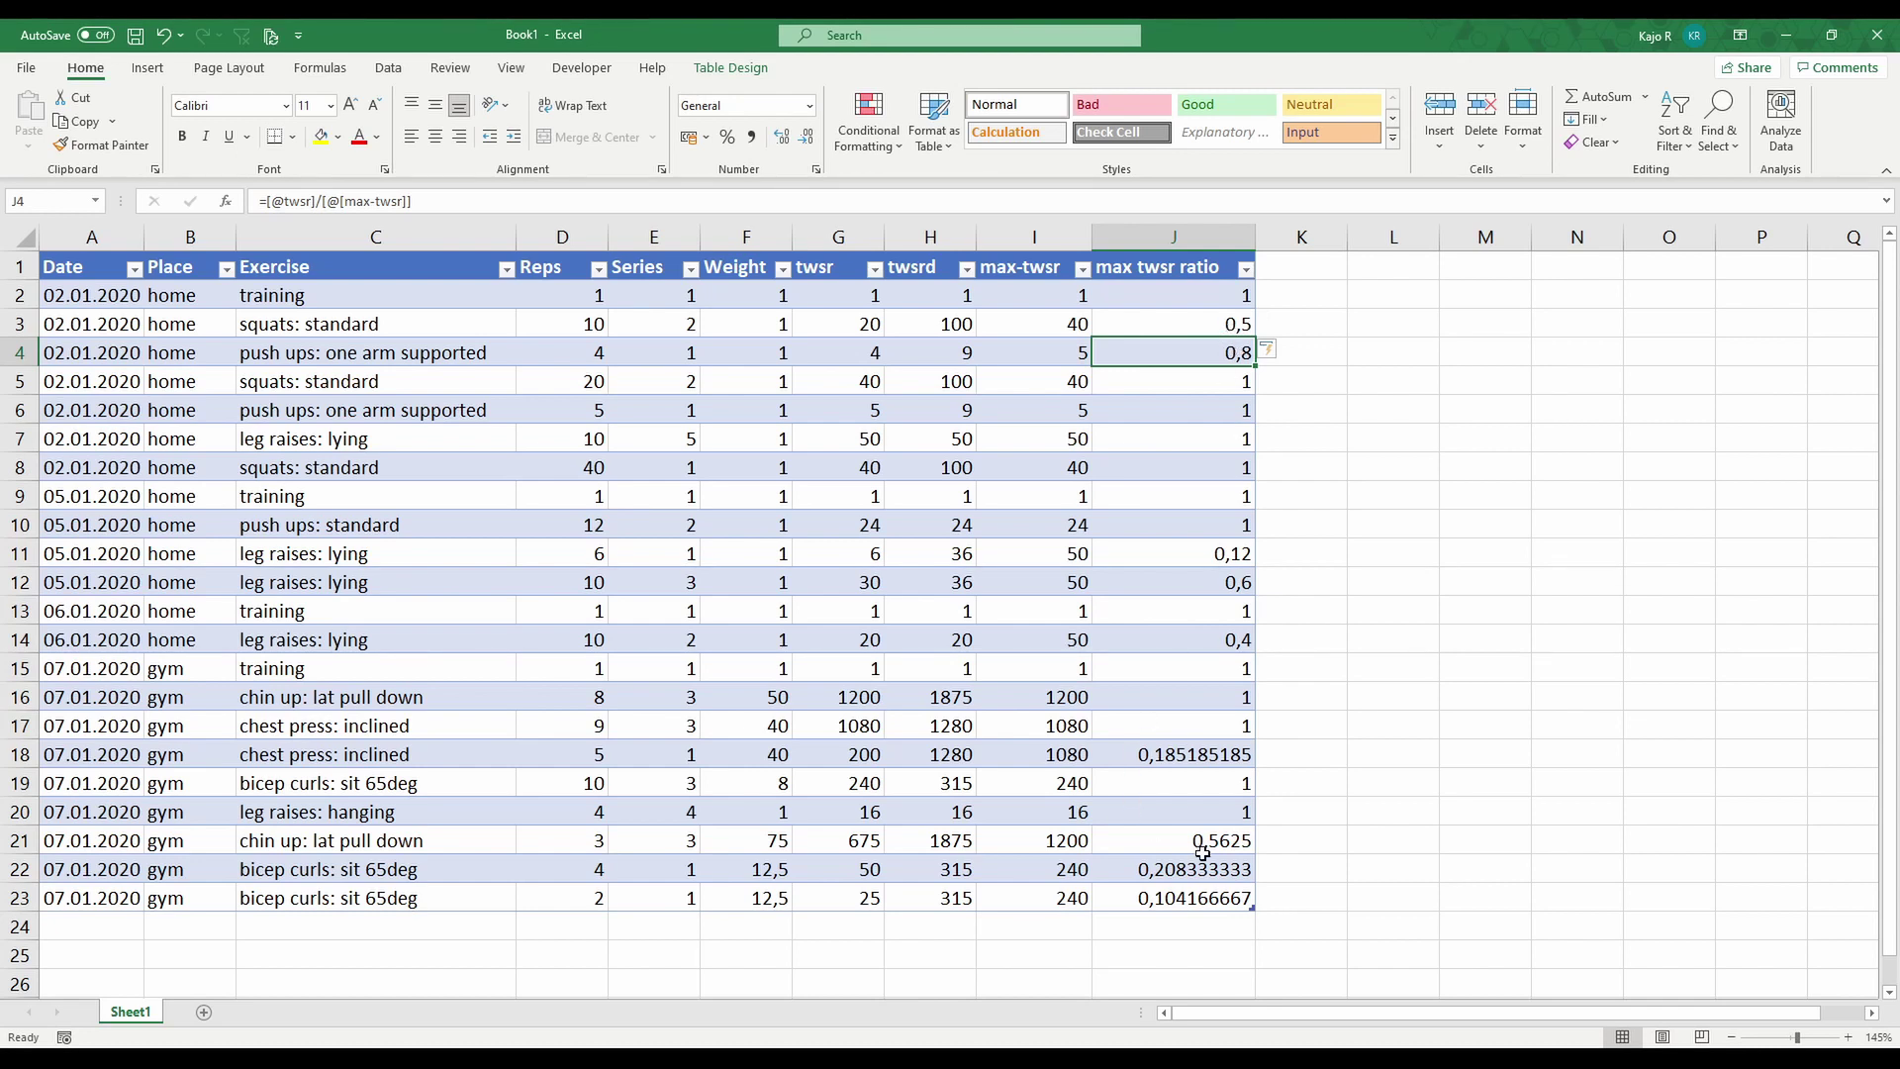
# - Format column J as percentages with no decimal places
pyautogui.click(1173, 234)
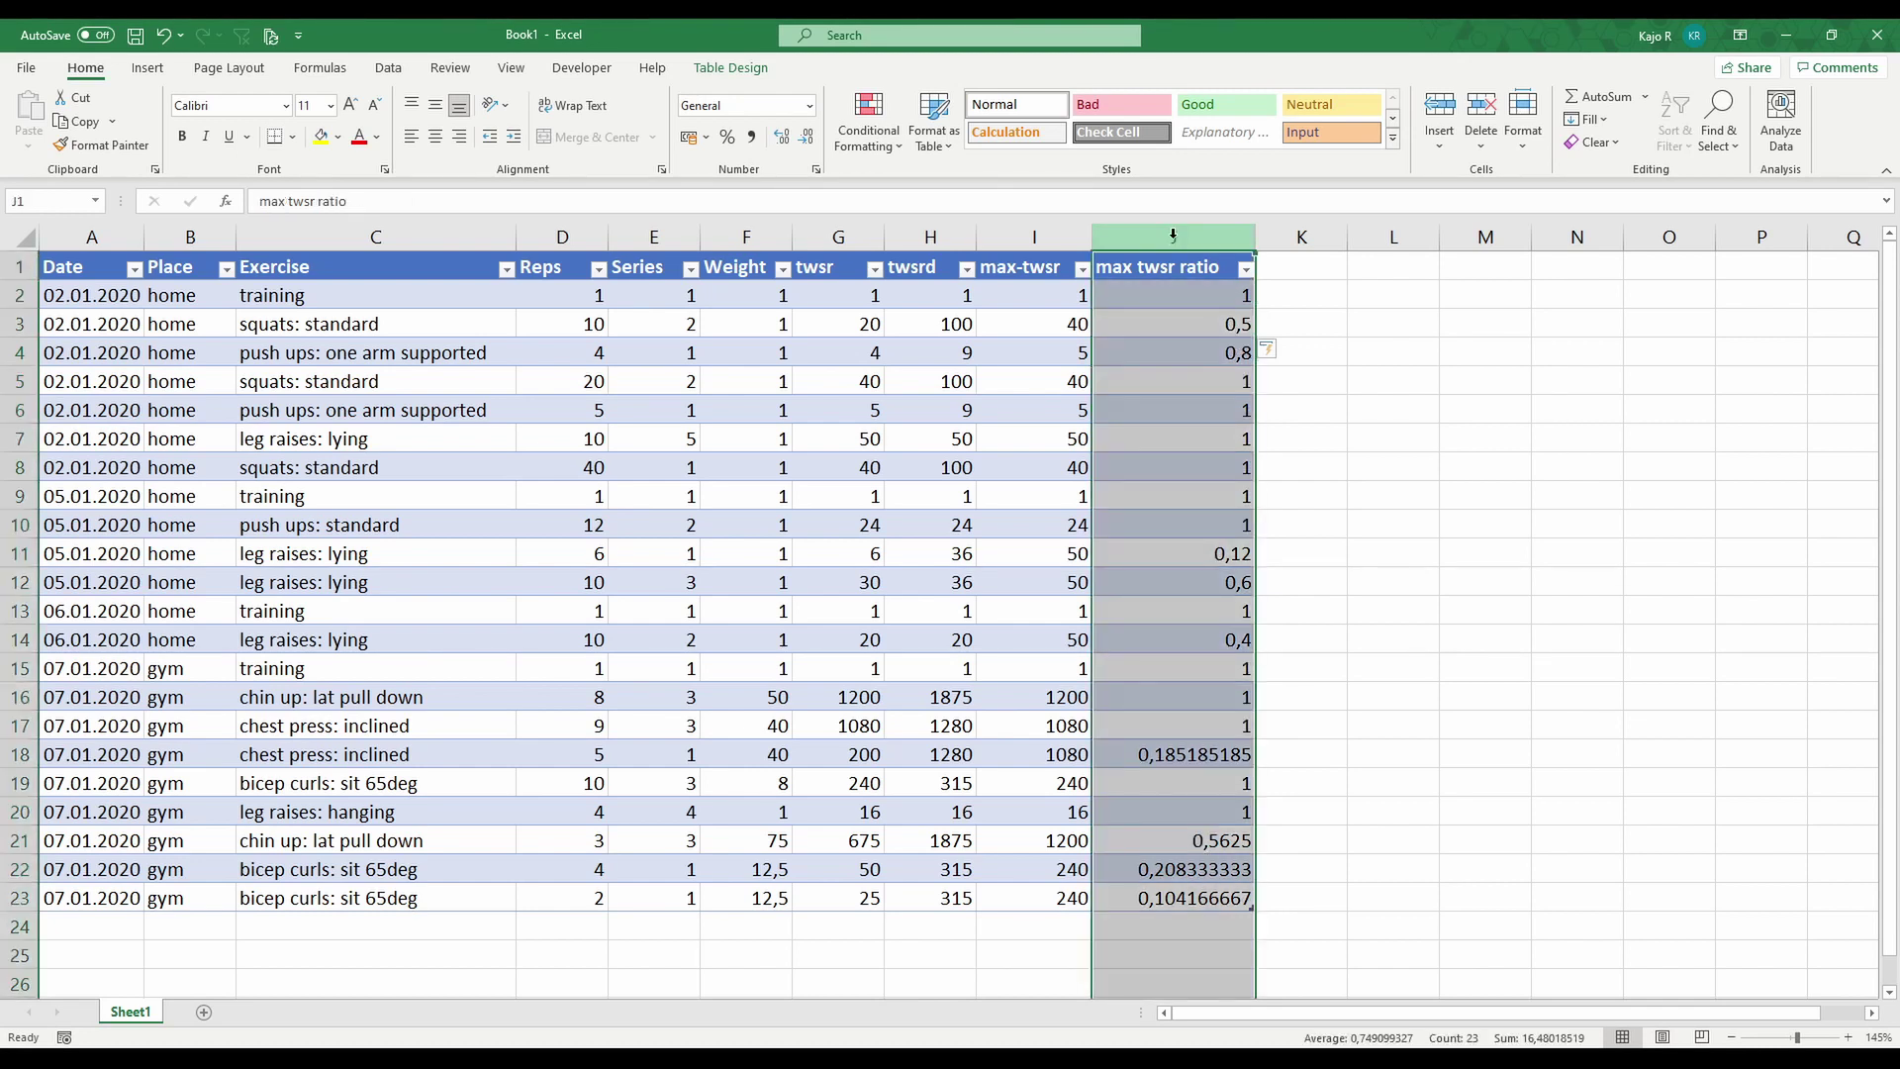
pyautogui.click(727, 138)
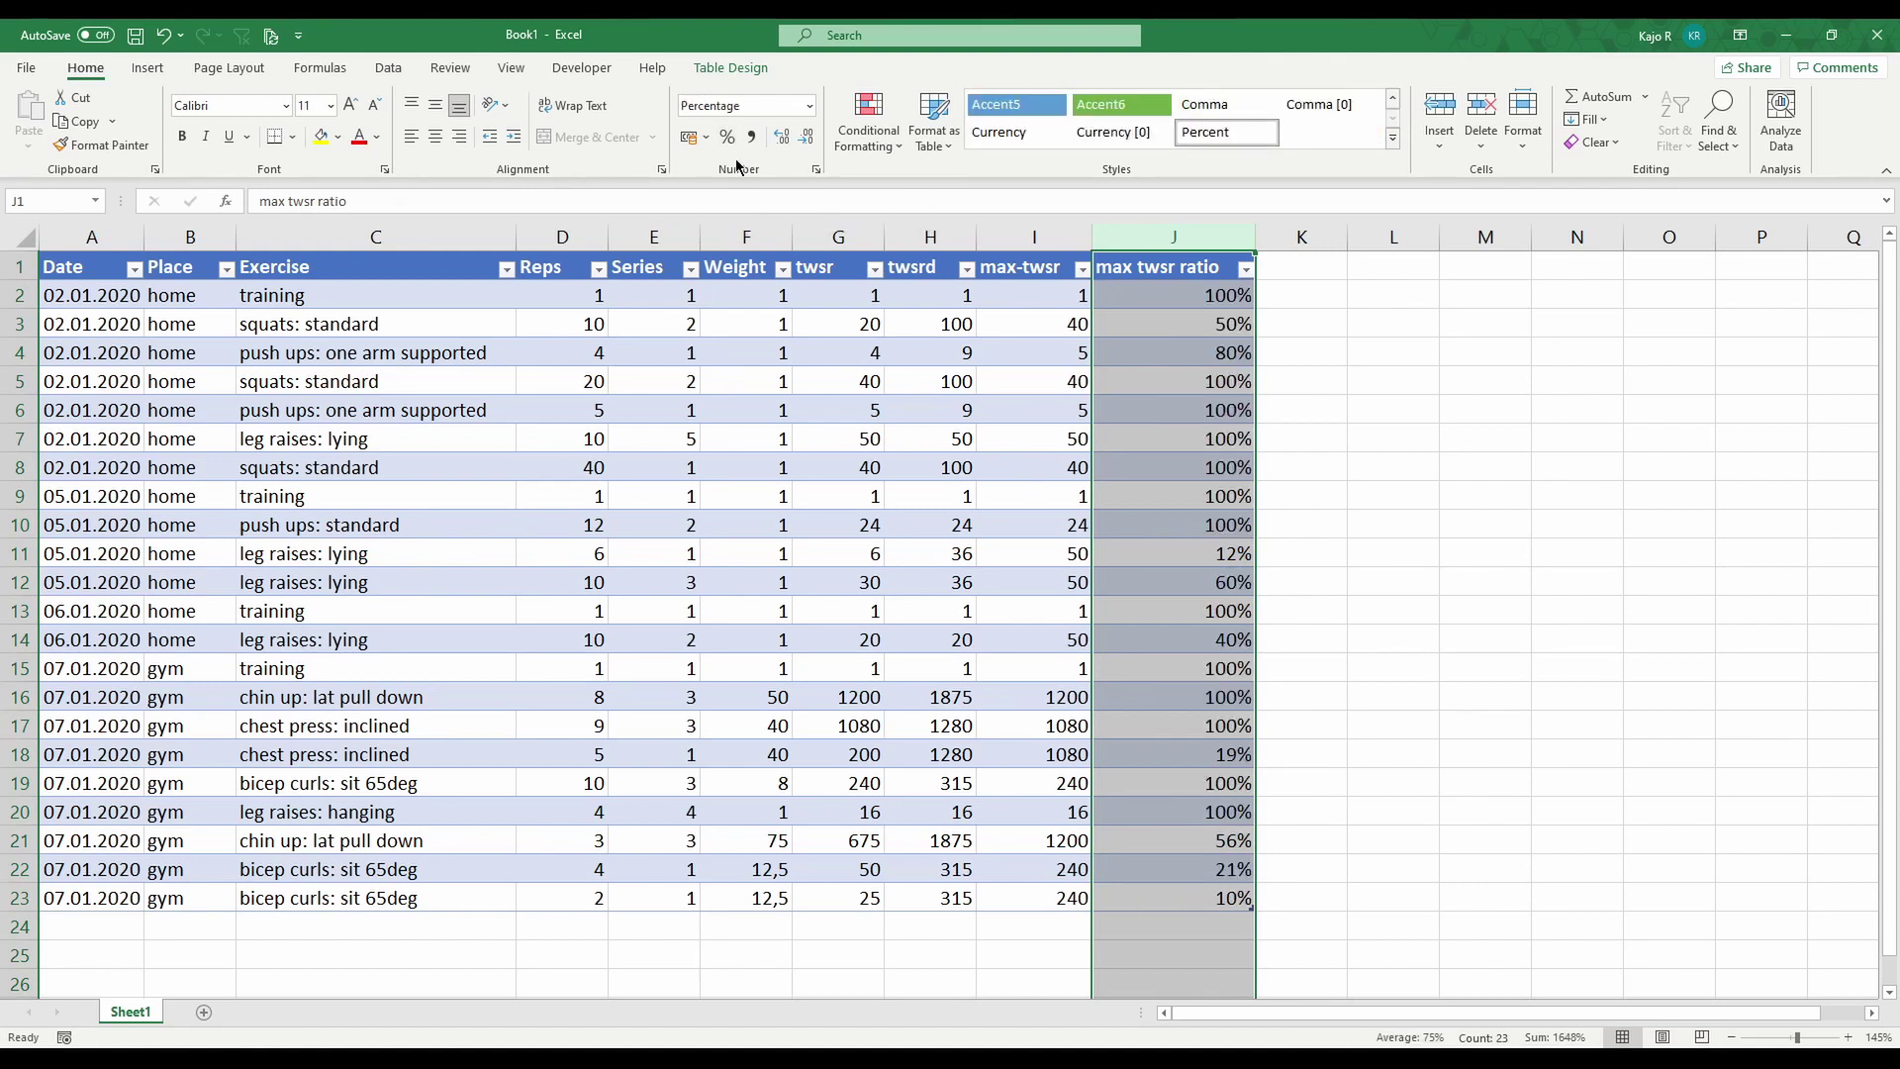
pyautogui.click(783, 144)
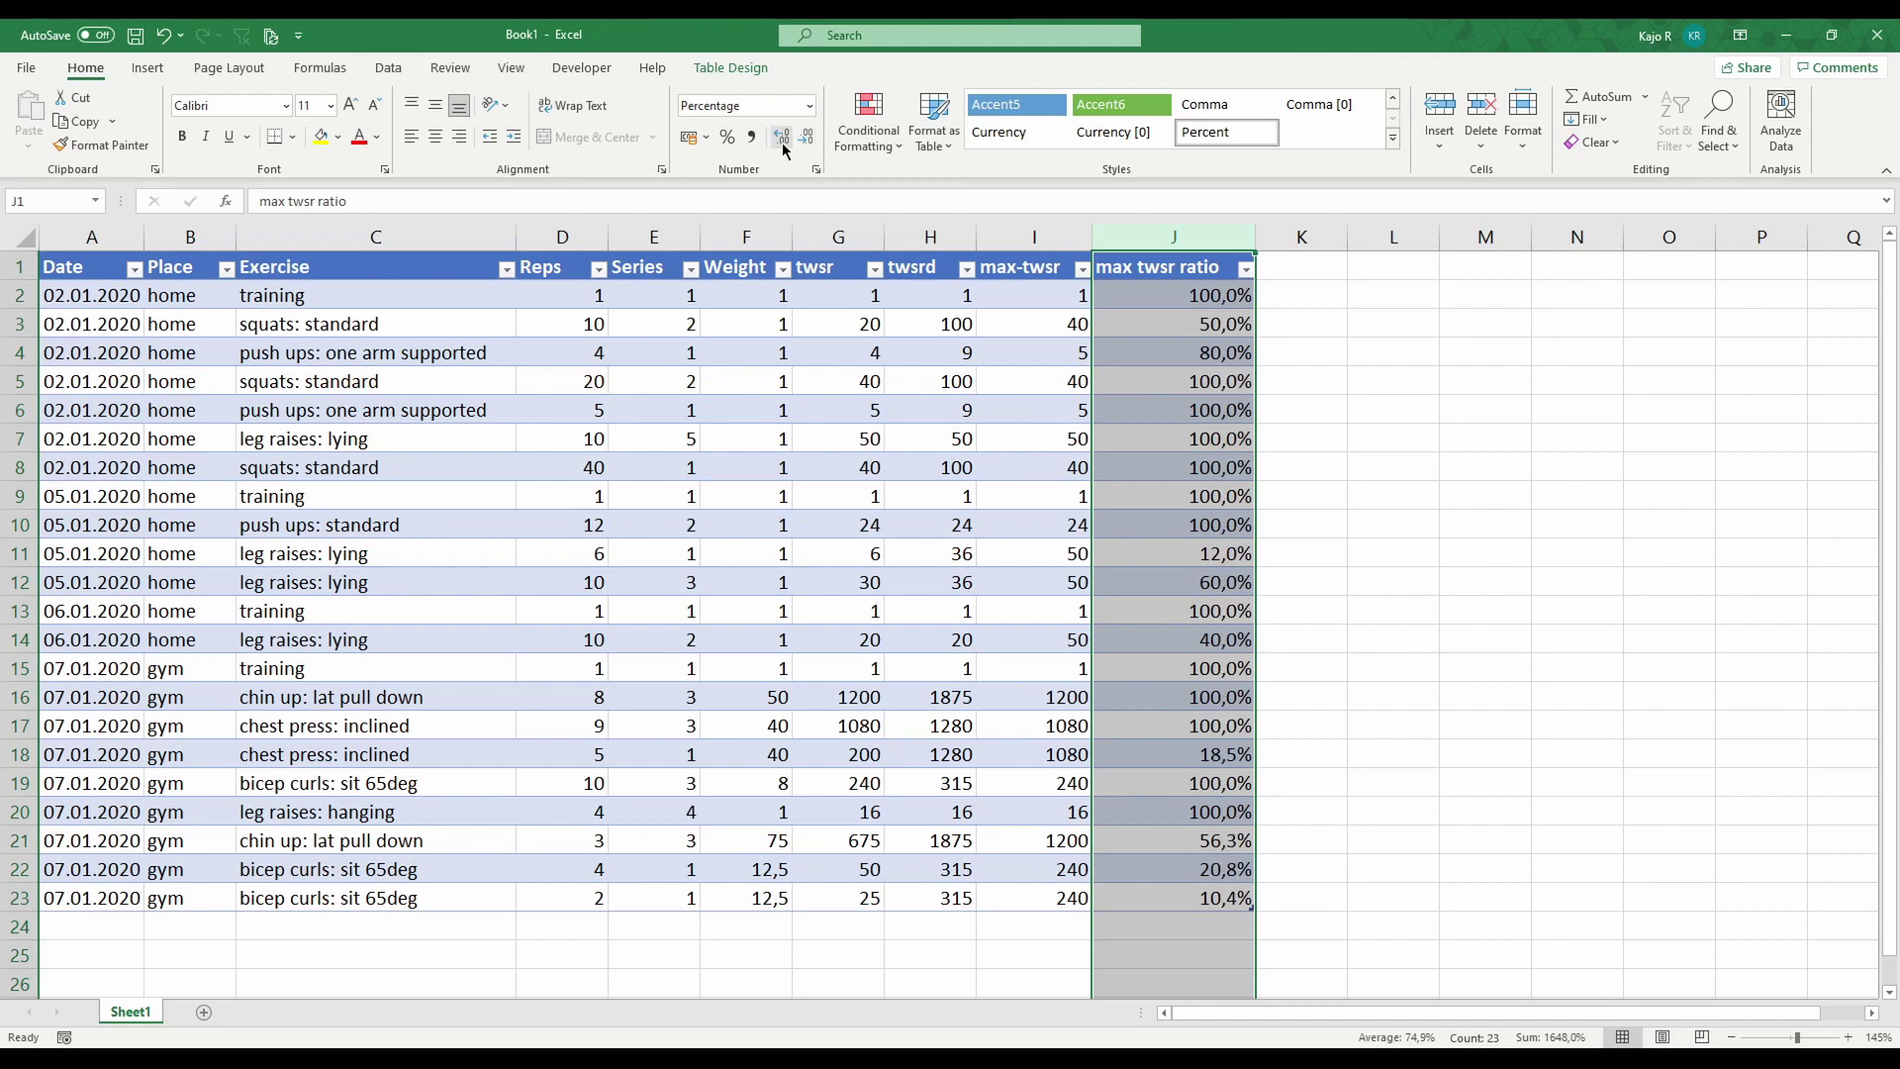
pyautogui.click(805, 139)
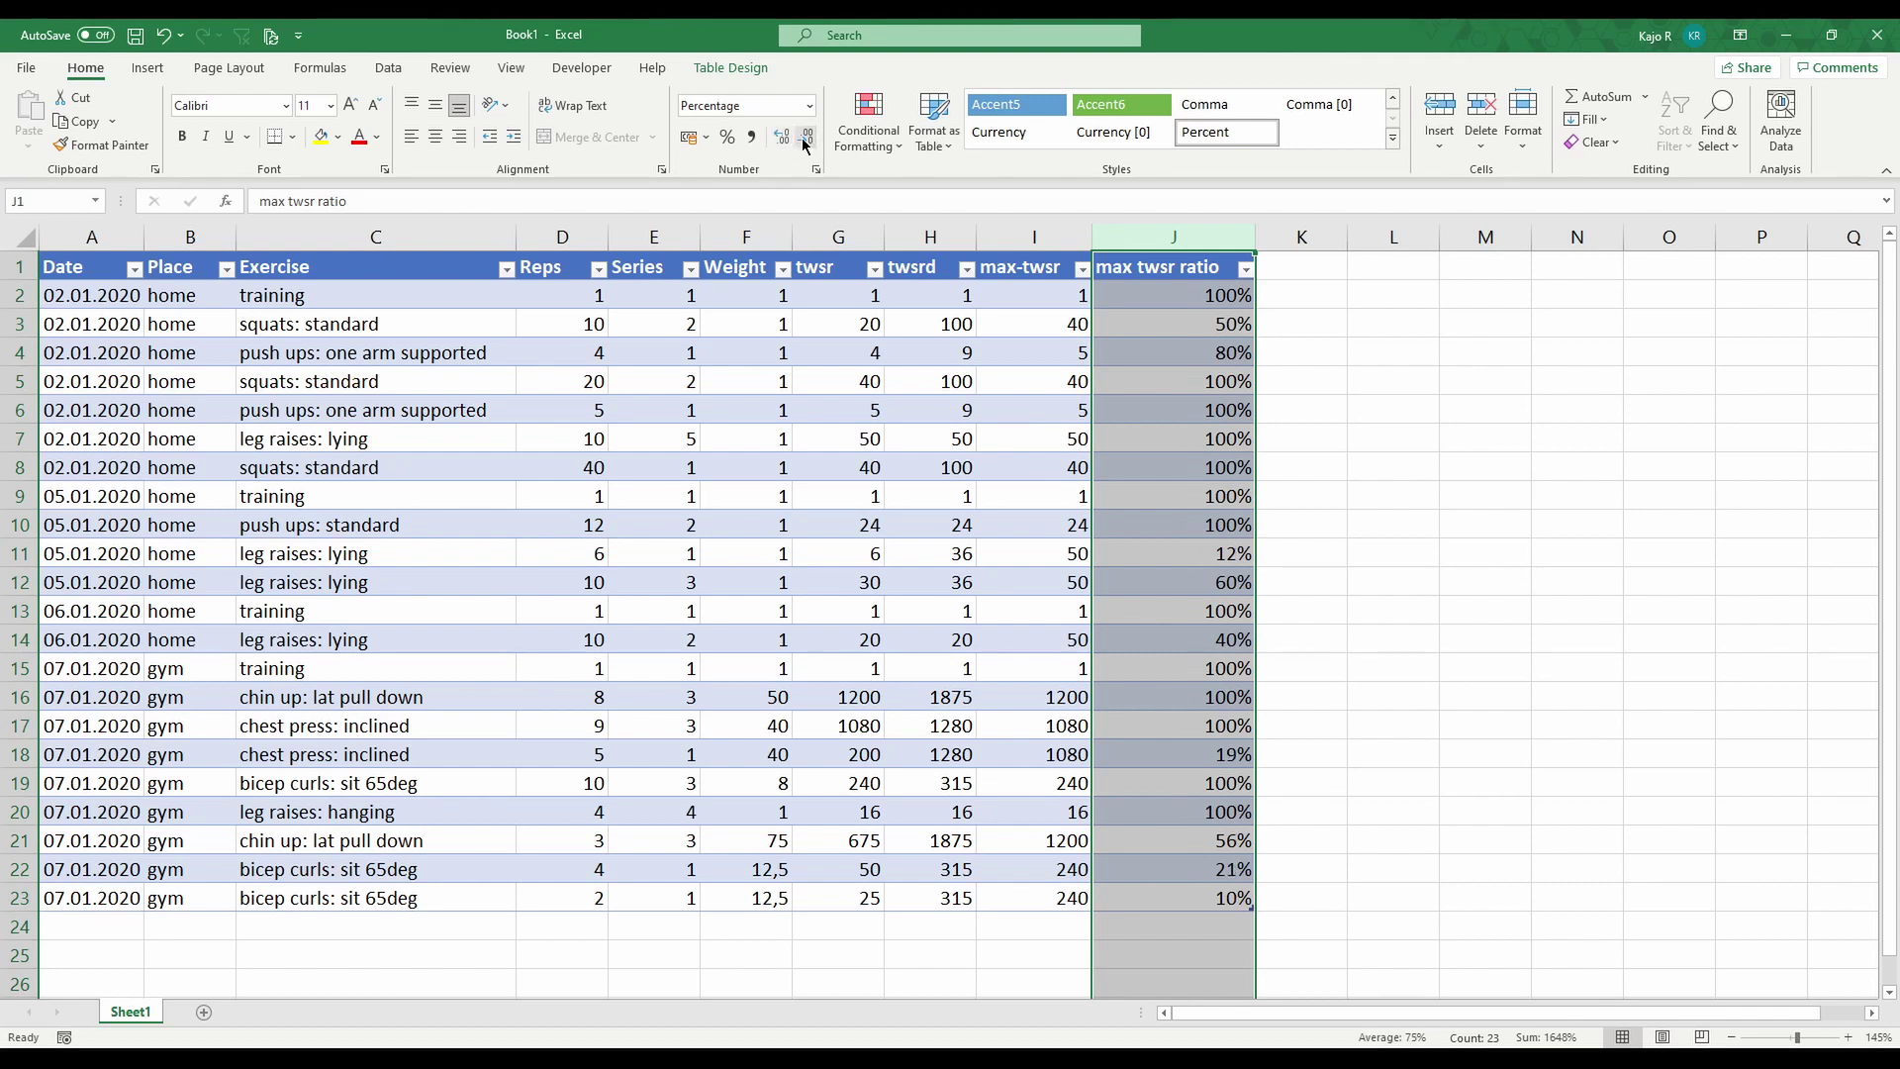
# - Spot-check the ratio percentages in J3, J5, J9, J18 and J22
pyautogui.click(1199, 390)
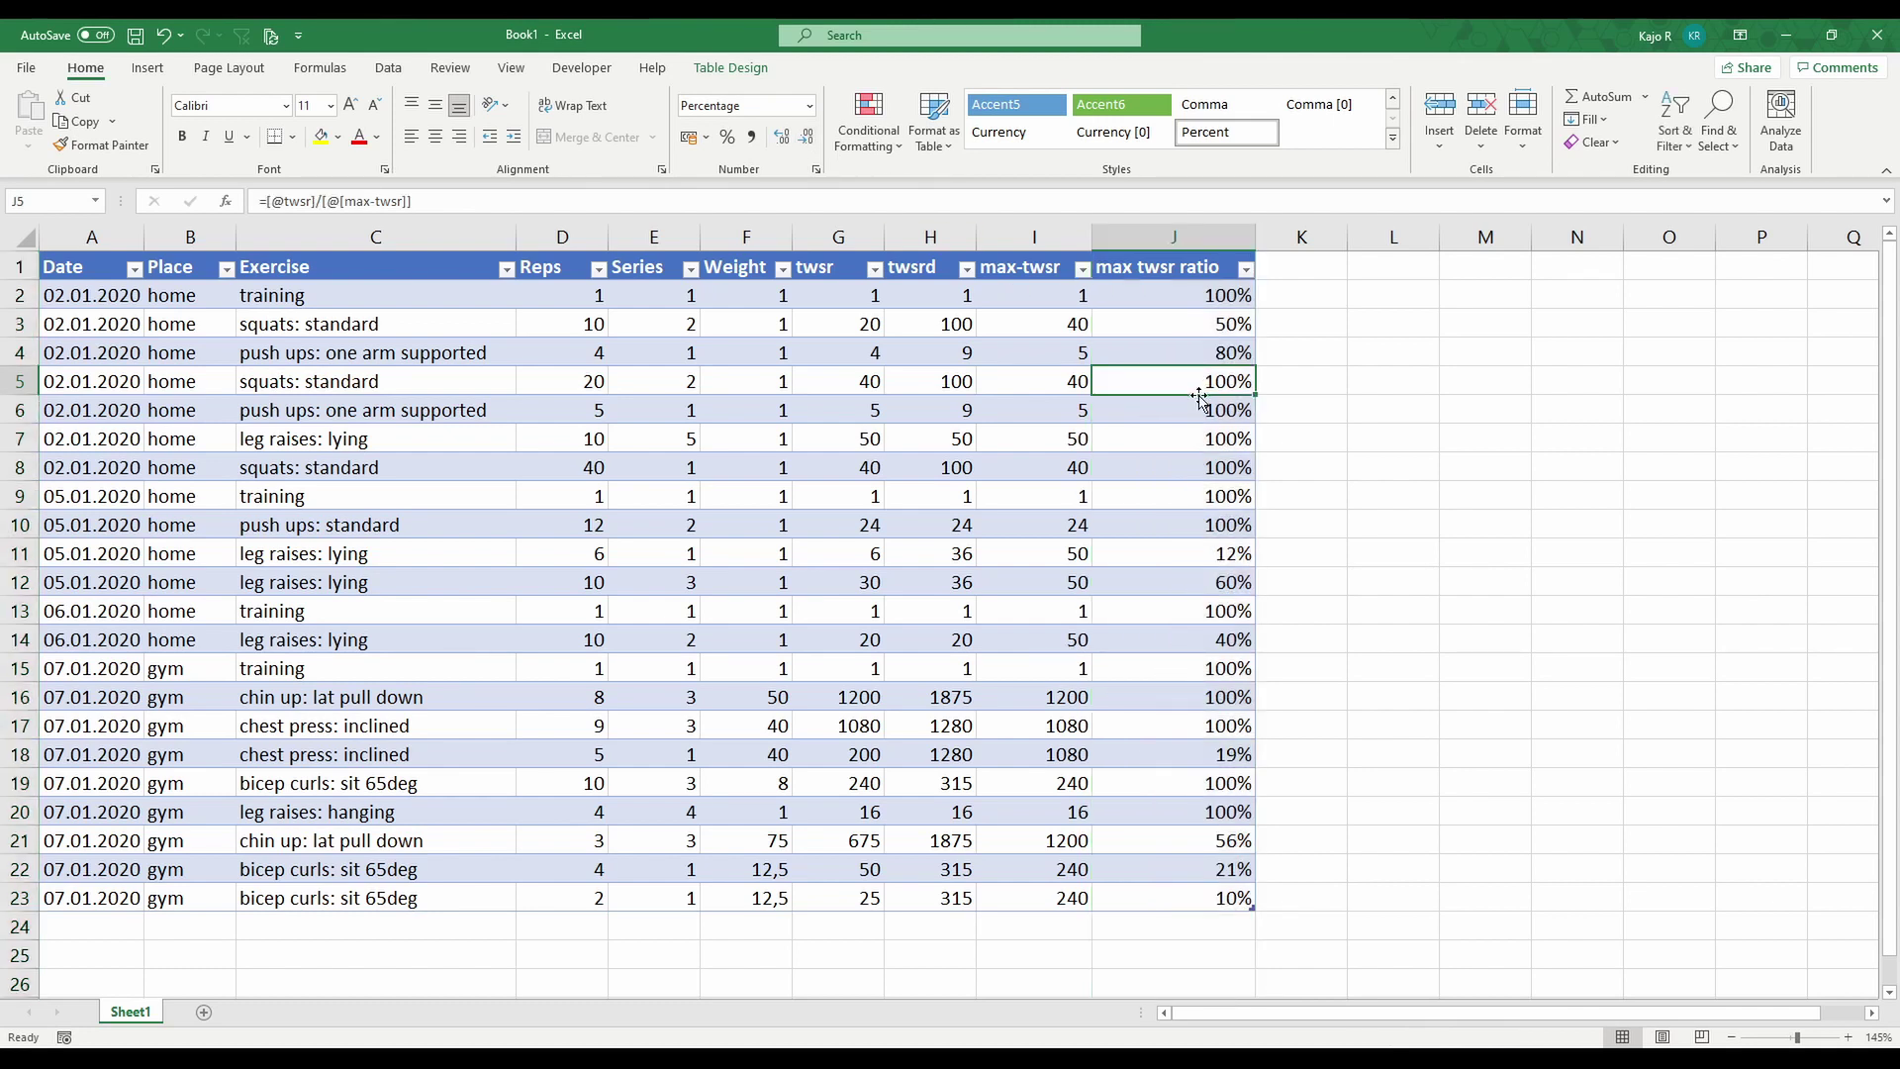
pyautogui.click(1227, 330)
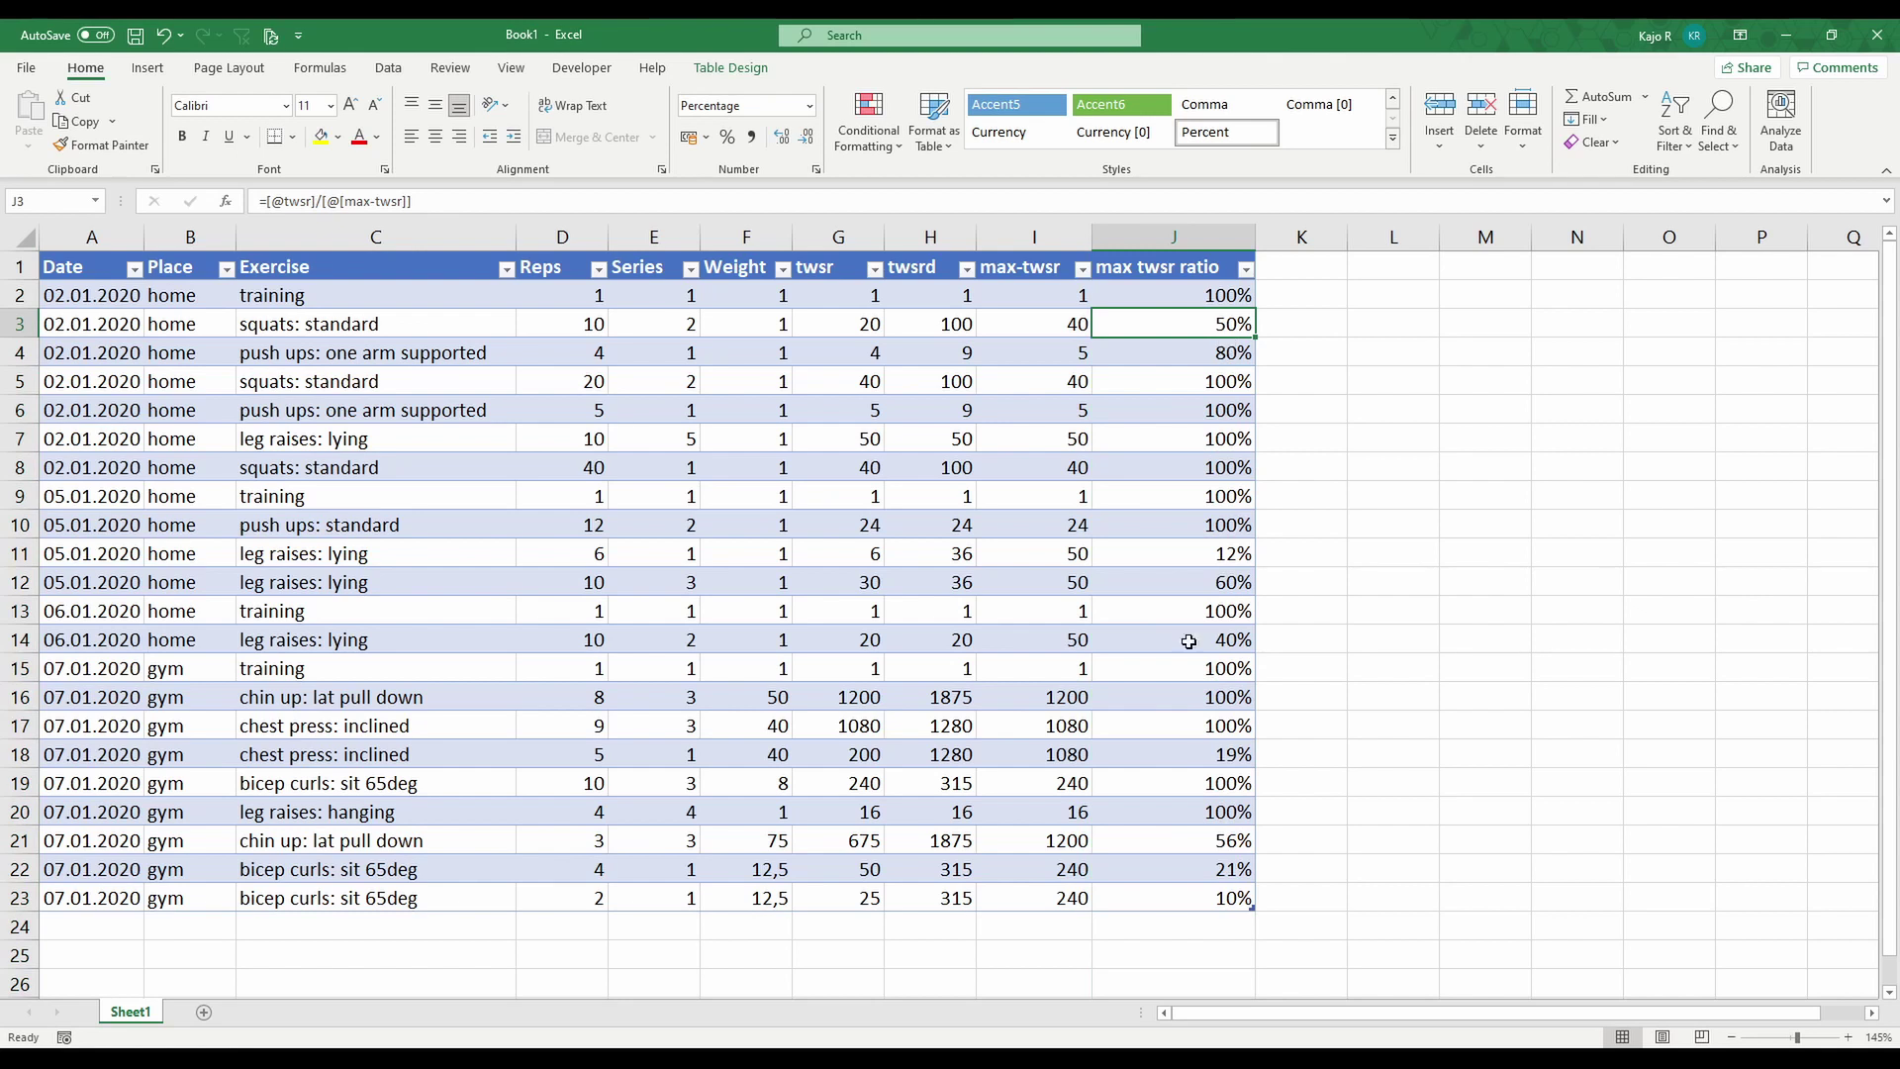
pyautogui.click(1219, 639)
pyautogui.click(1220, 763)
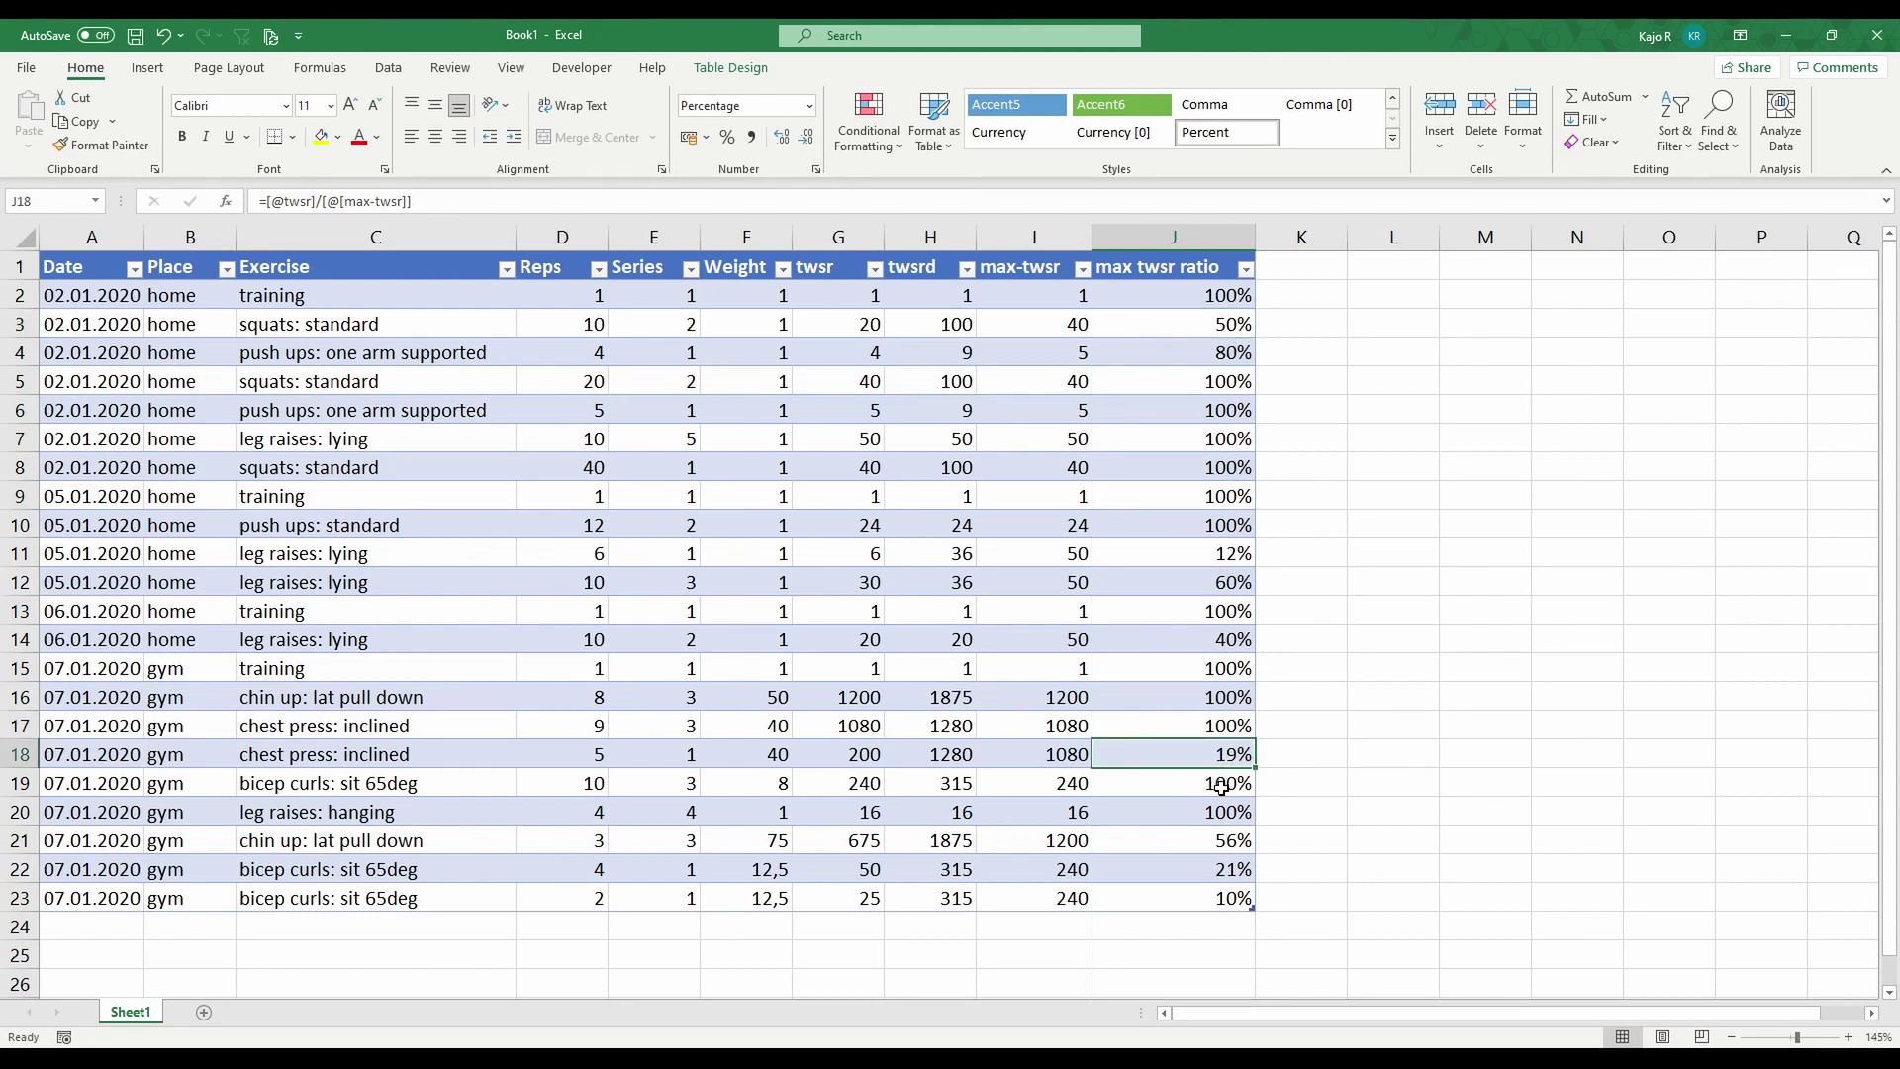
pyautogui.click(1222, 868)
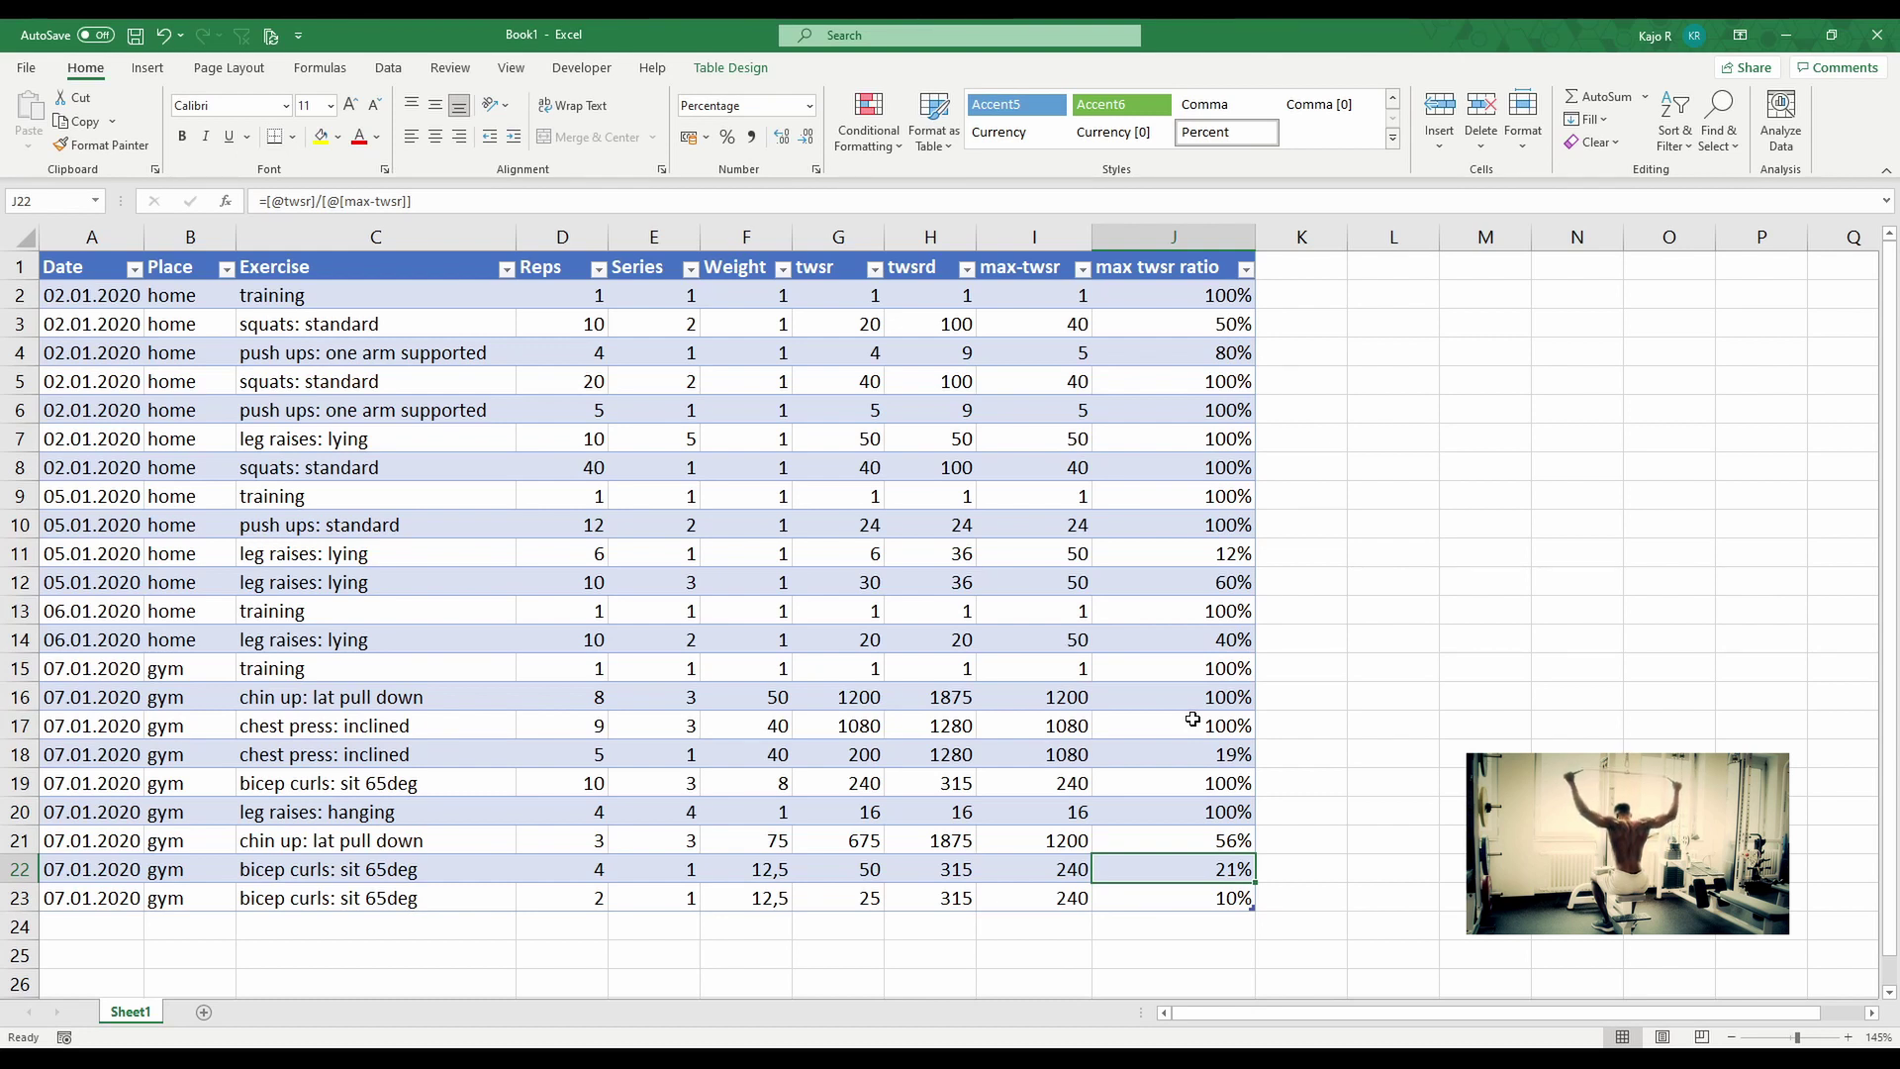
pyautogui.moveTo(1214, 294); pyautogui.dragTo(1242, 861)
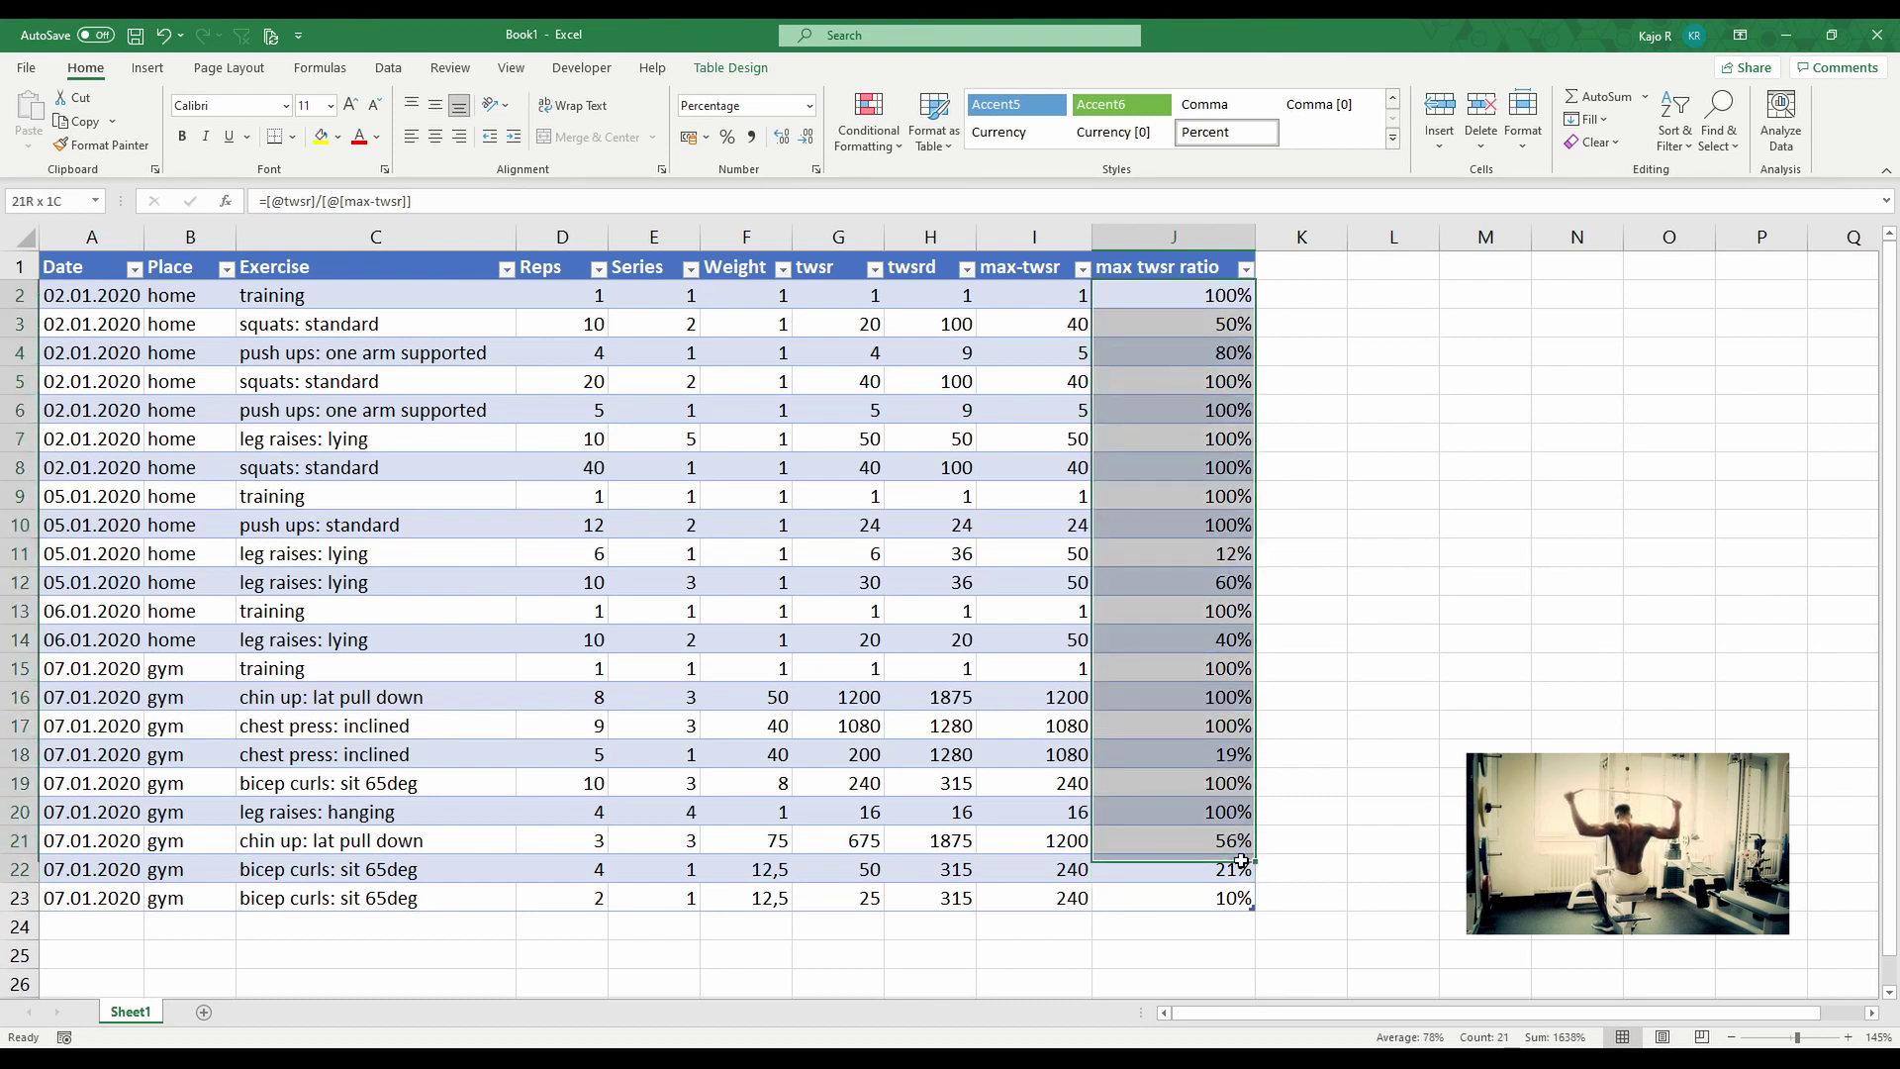
pyautogui.click(1183, 381)
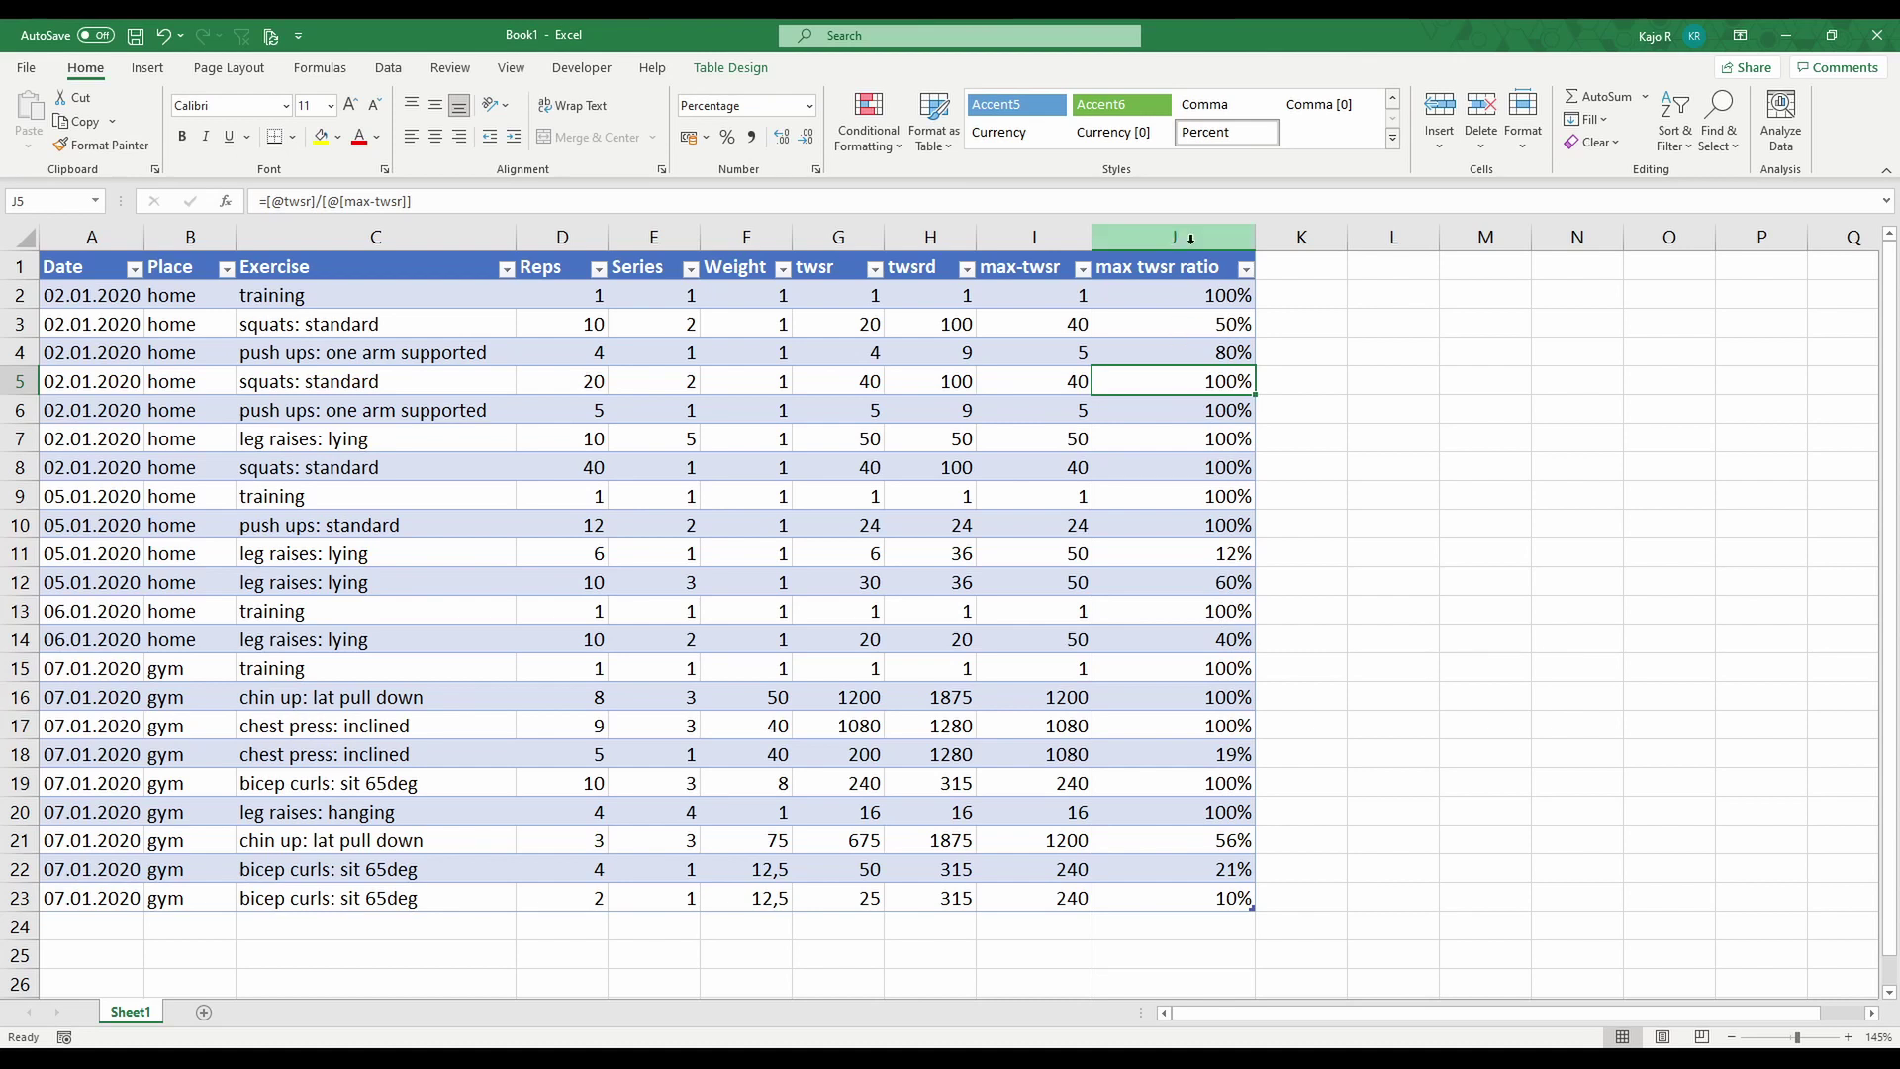
pyautogui.click(1197, 497)
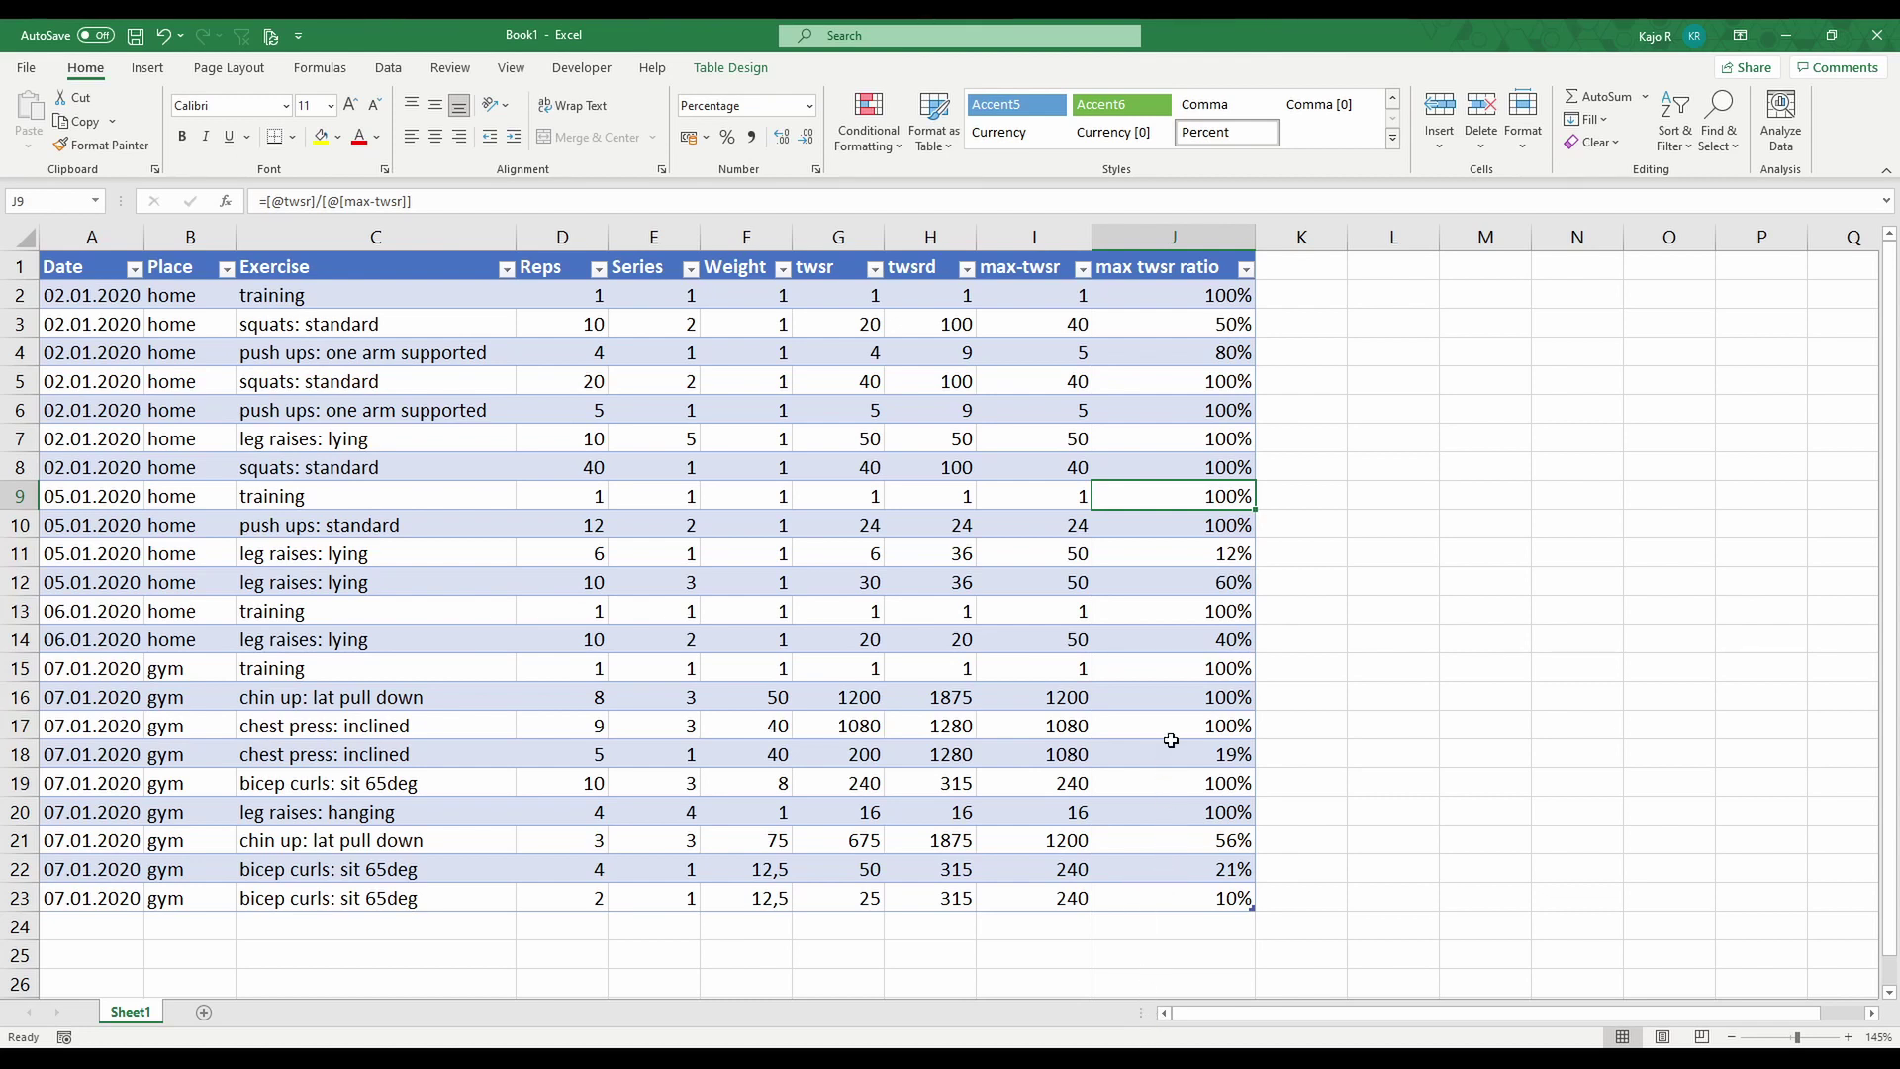
pyautogui.click(1174, 236)
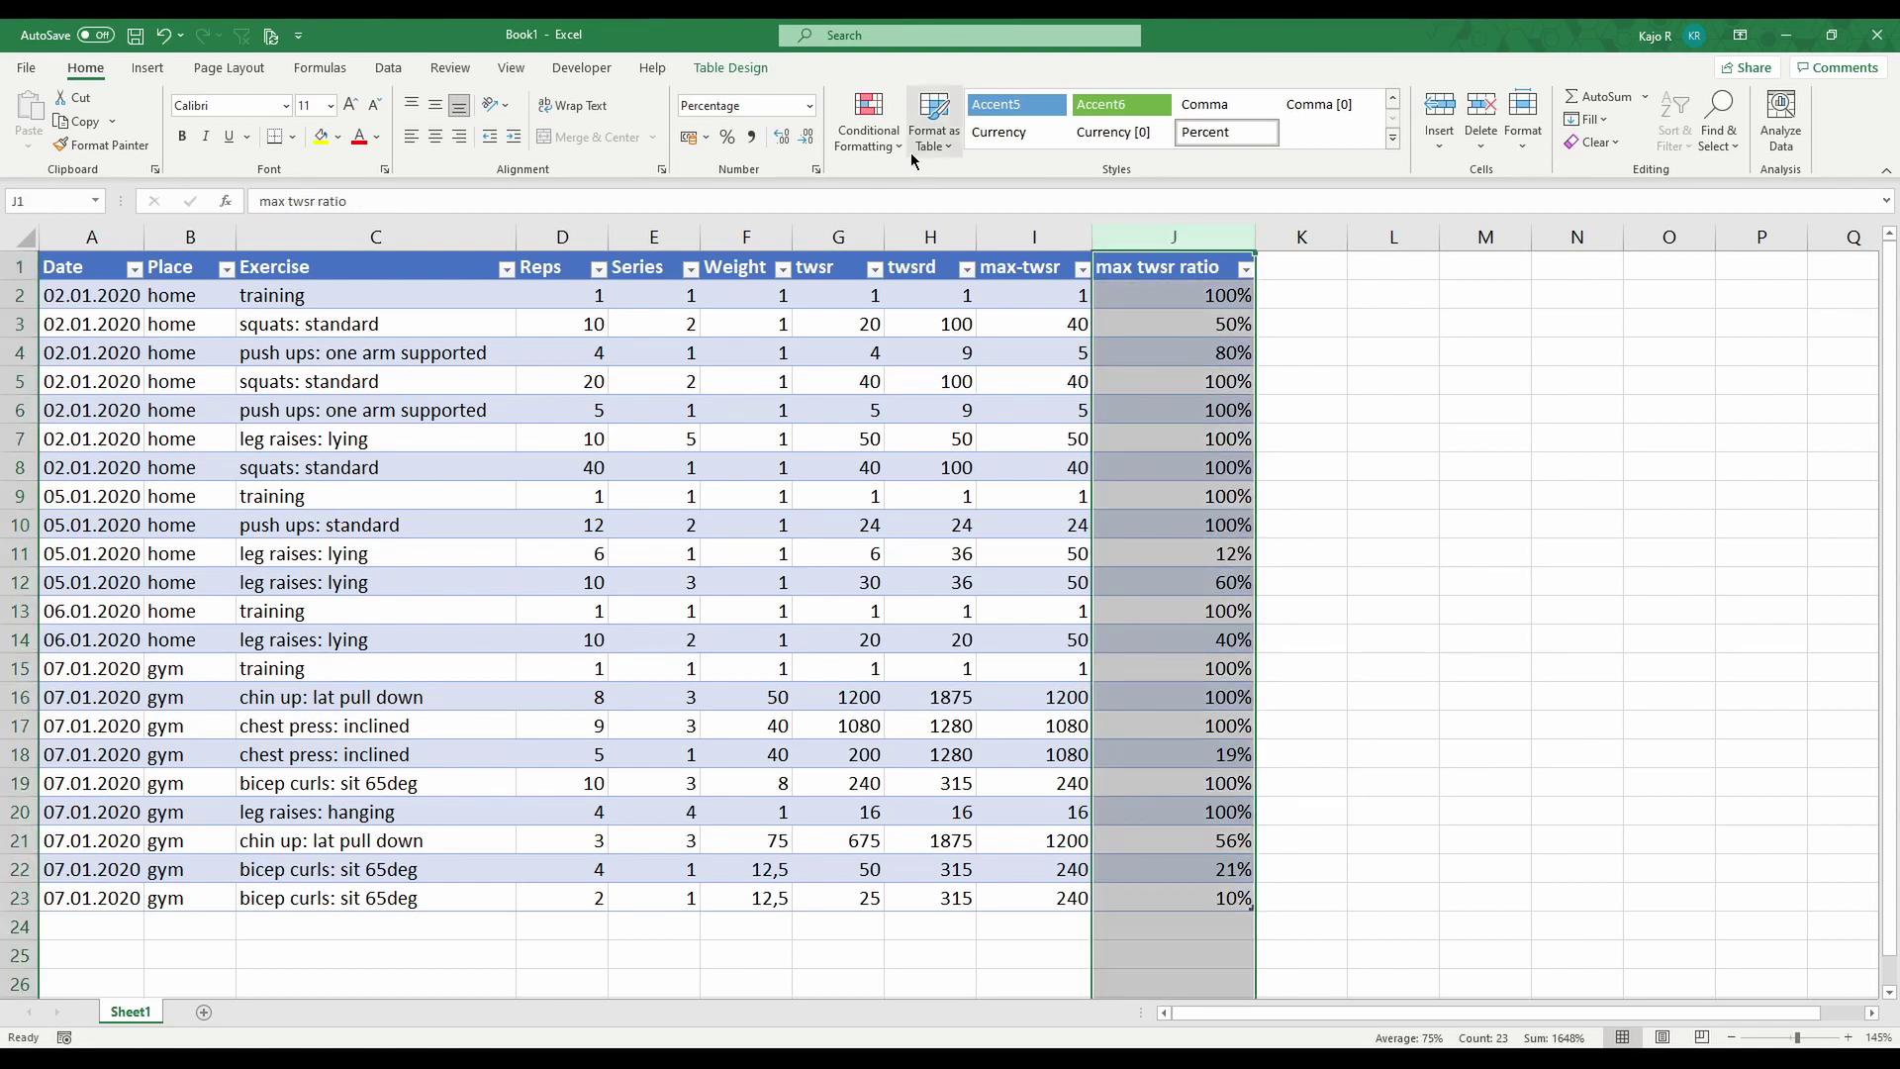
# - Apply Green solid-fill data bars to the selected max twsr ratio column J
pyautogui.click(881, 149)
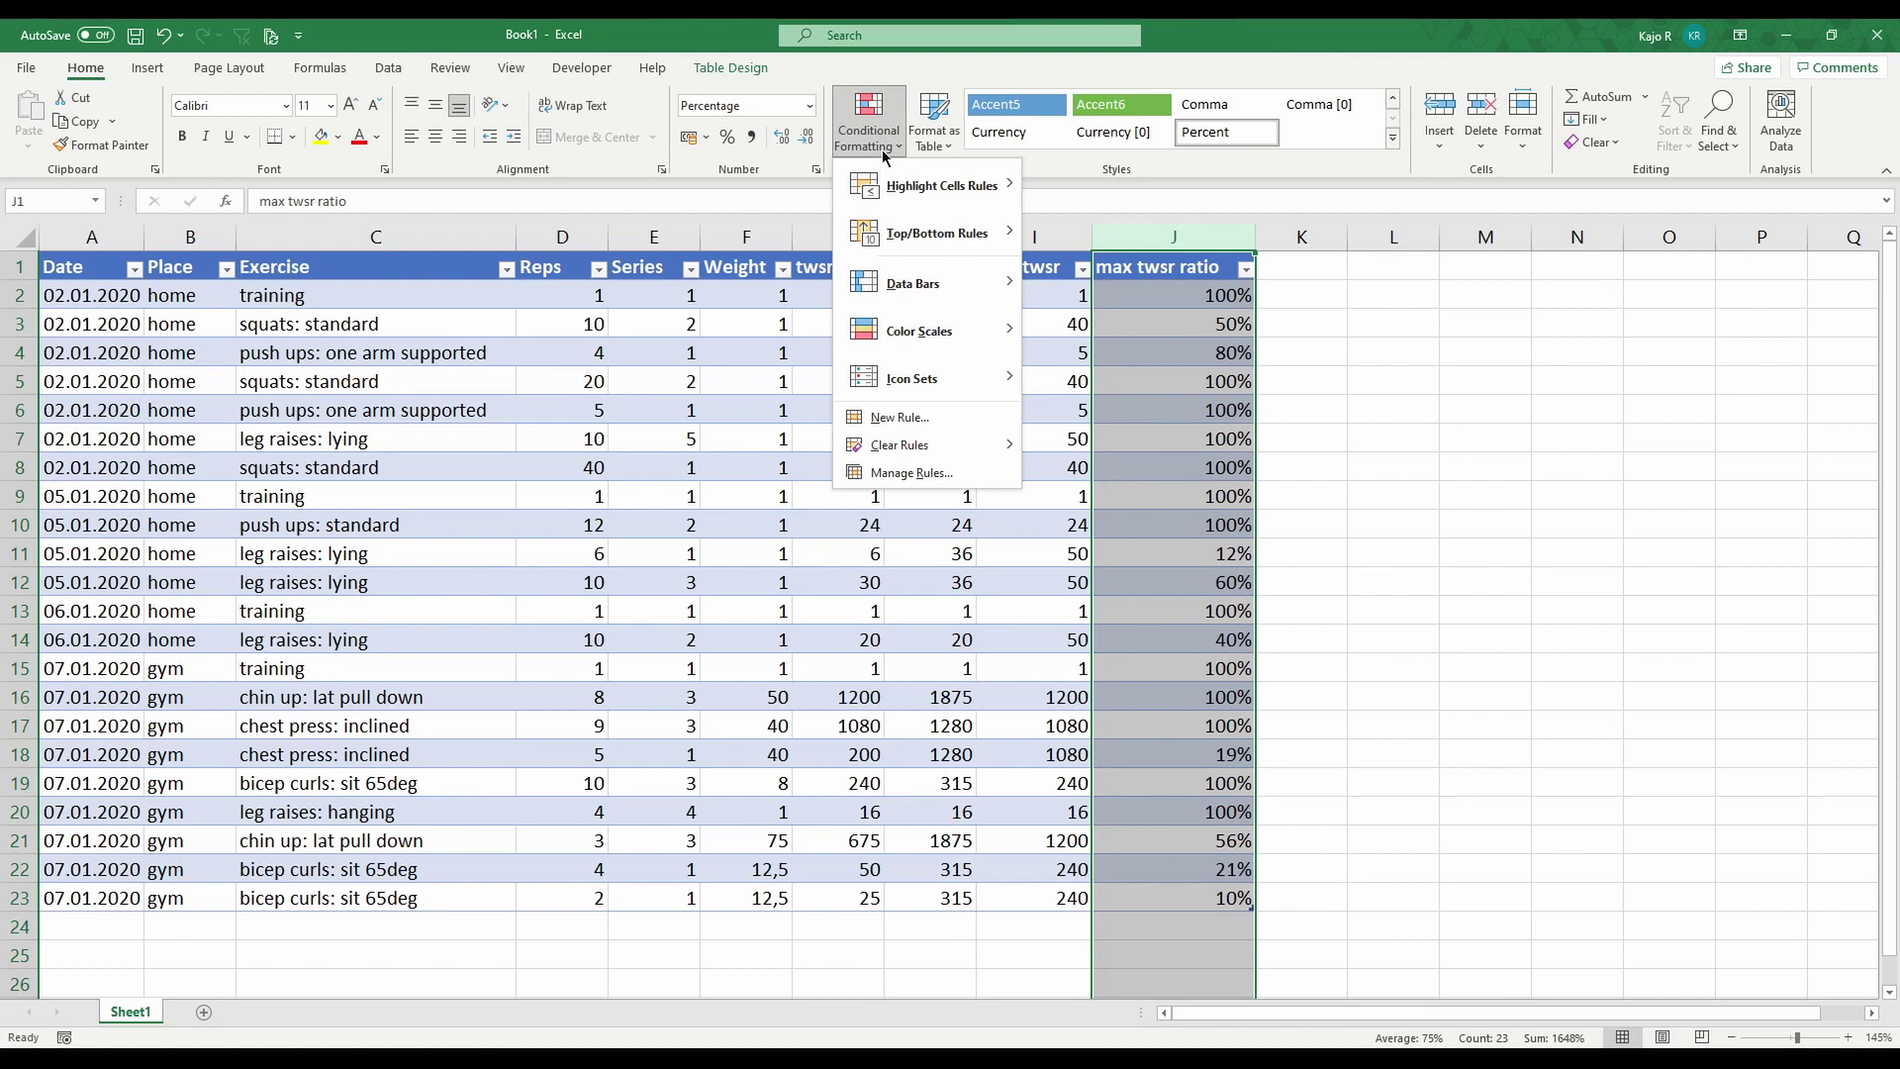
pyautogui.moveTo(912, 283)
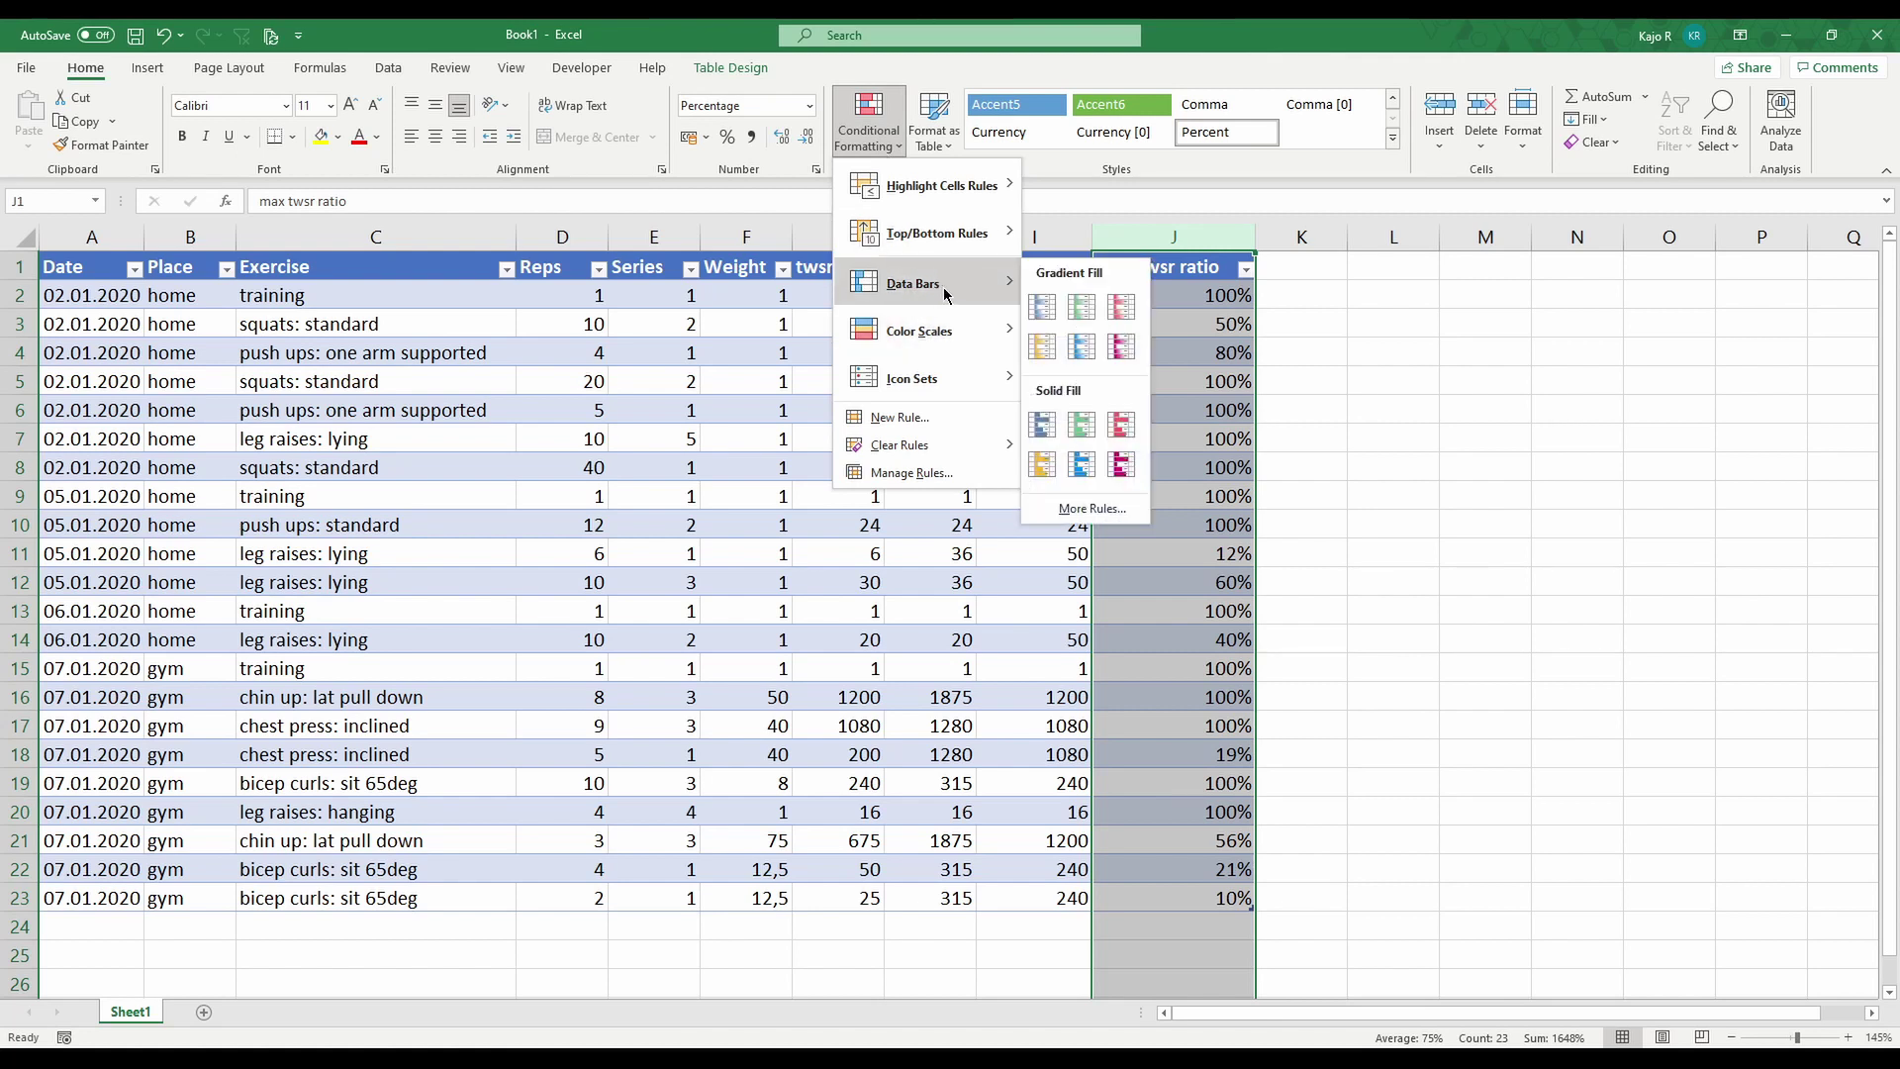
pyautogui.click(1091, 441)
pyautogui.click(1361, 406)
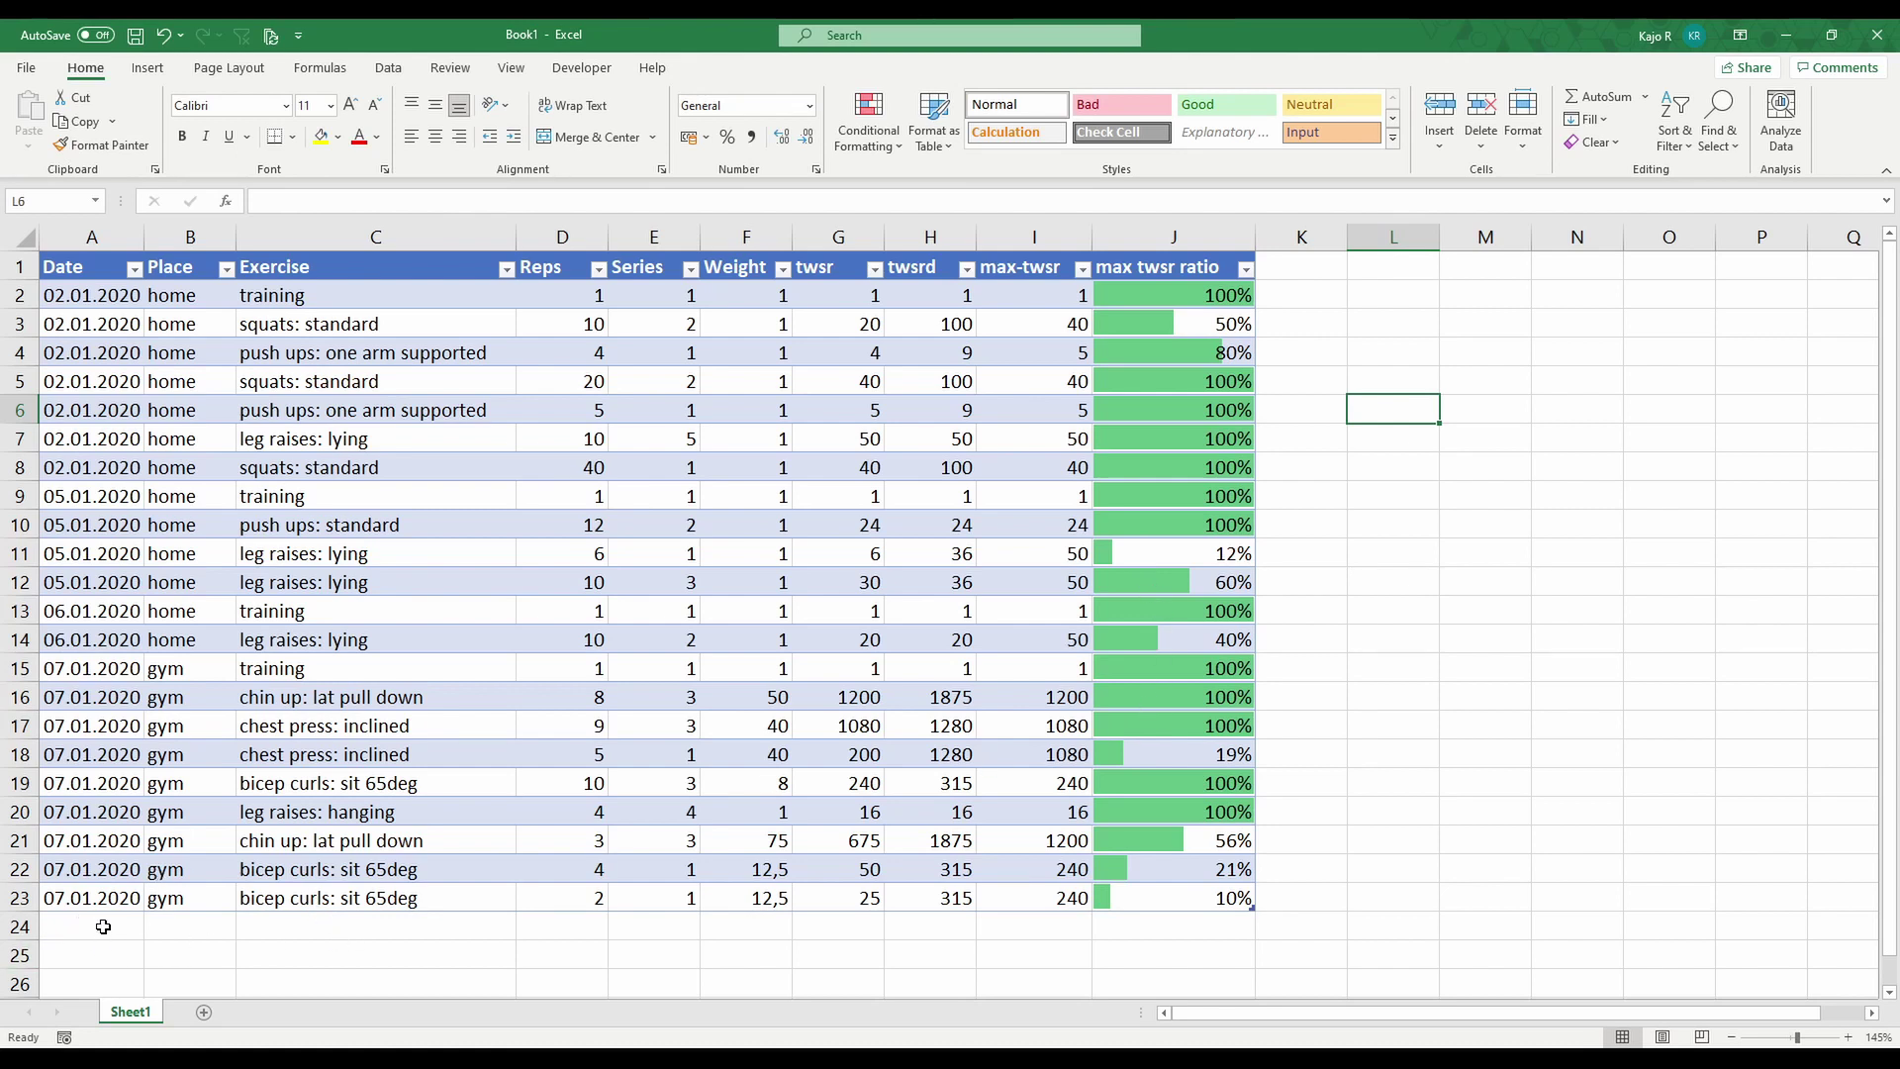
# - Start a new table row dated 10.01.2020, place home, exercise push ups: standard
pyautogui.click(103, 927)
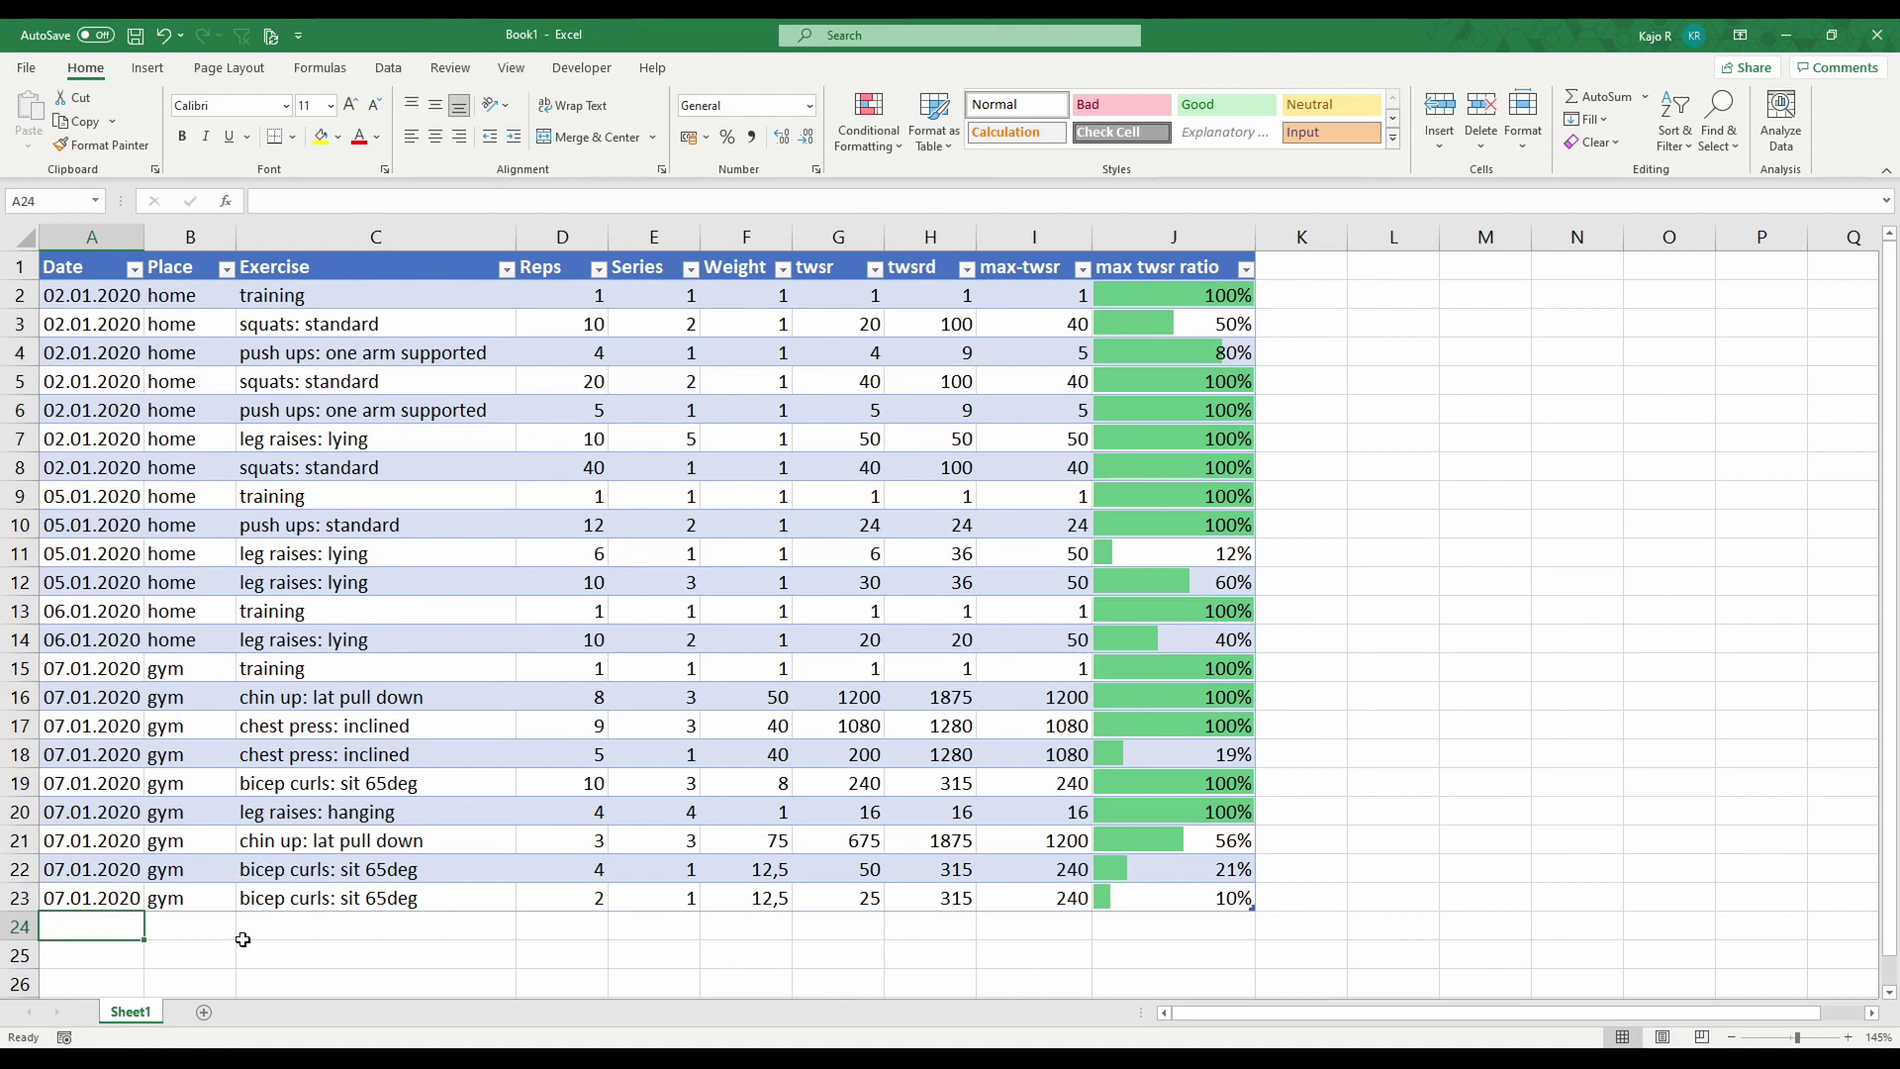
pyautogui.write('10/1')
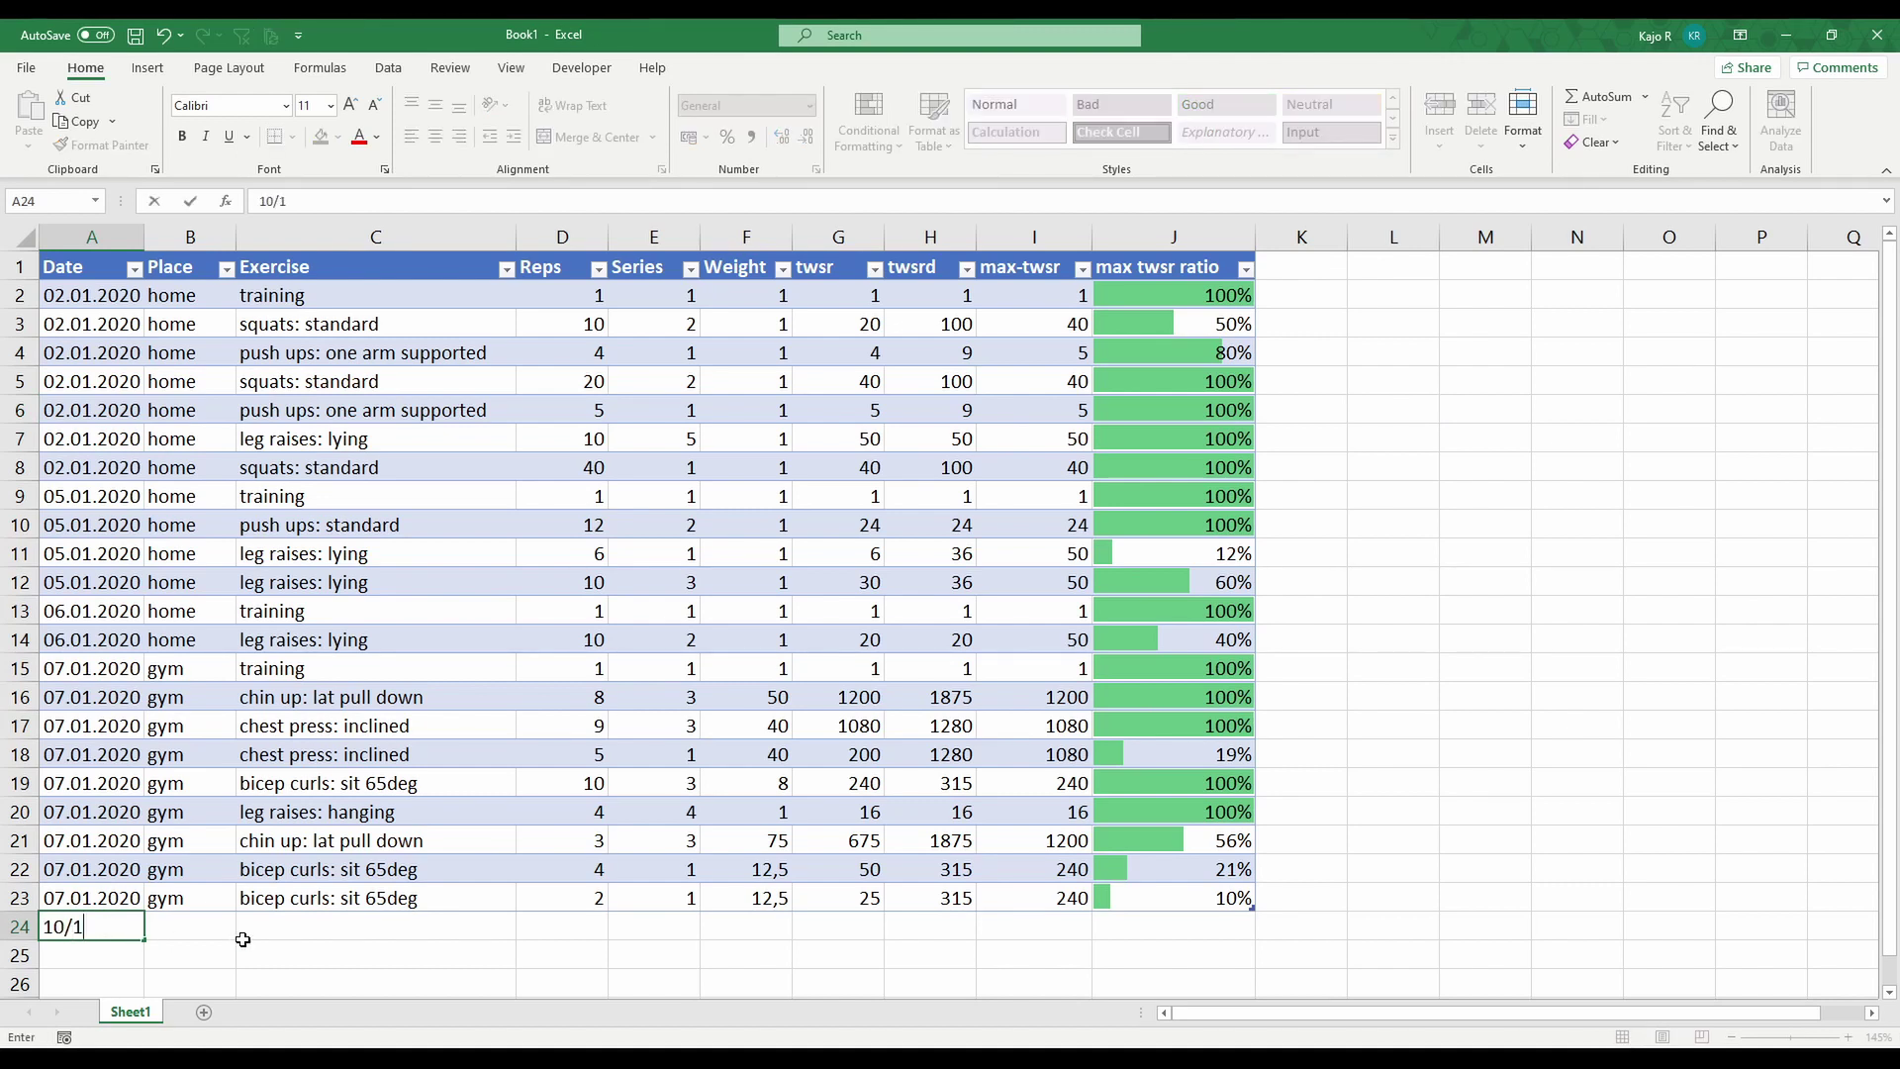
pyautogui.write('/20')
pyautogui.press('Tab')
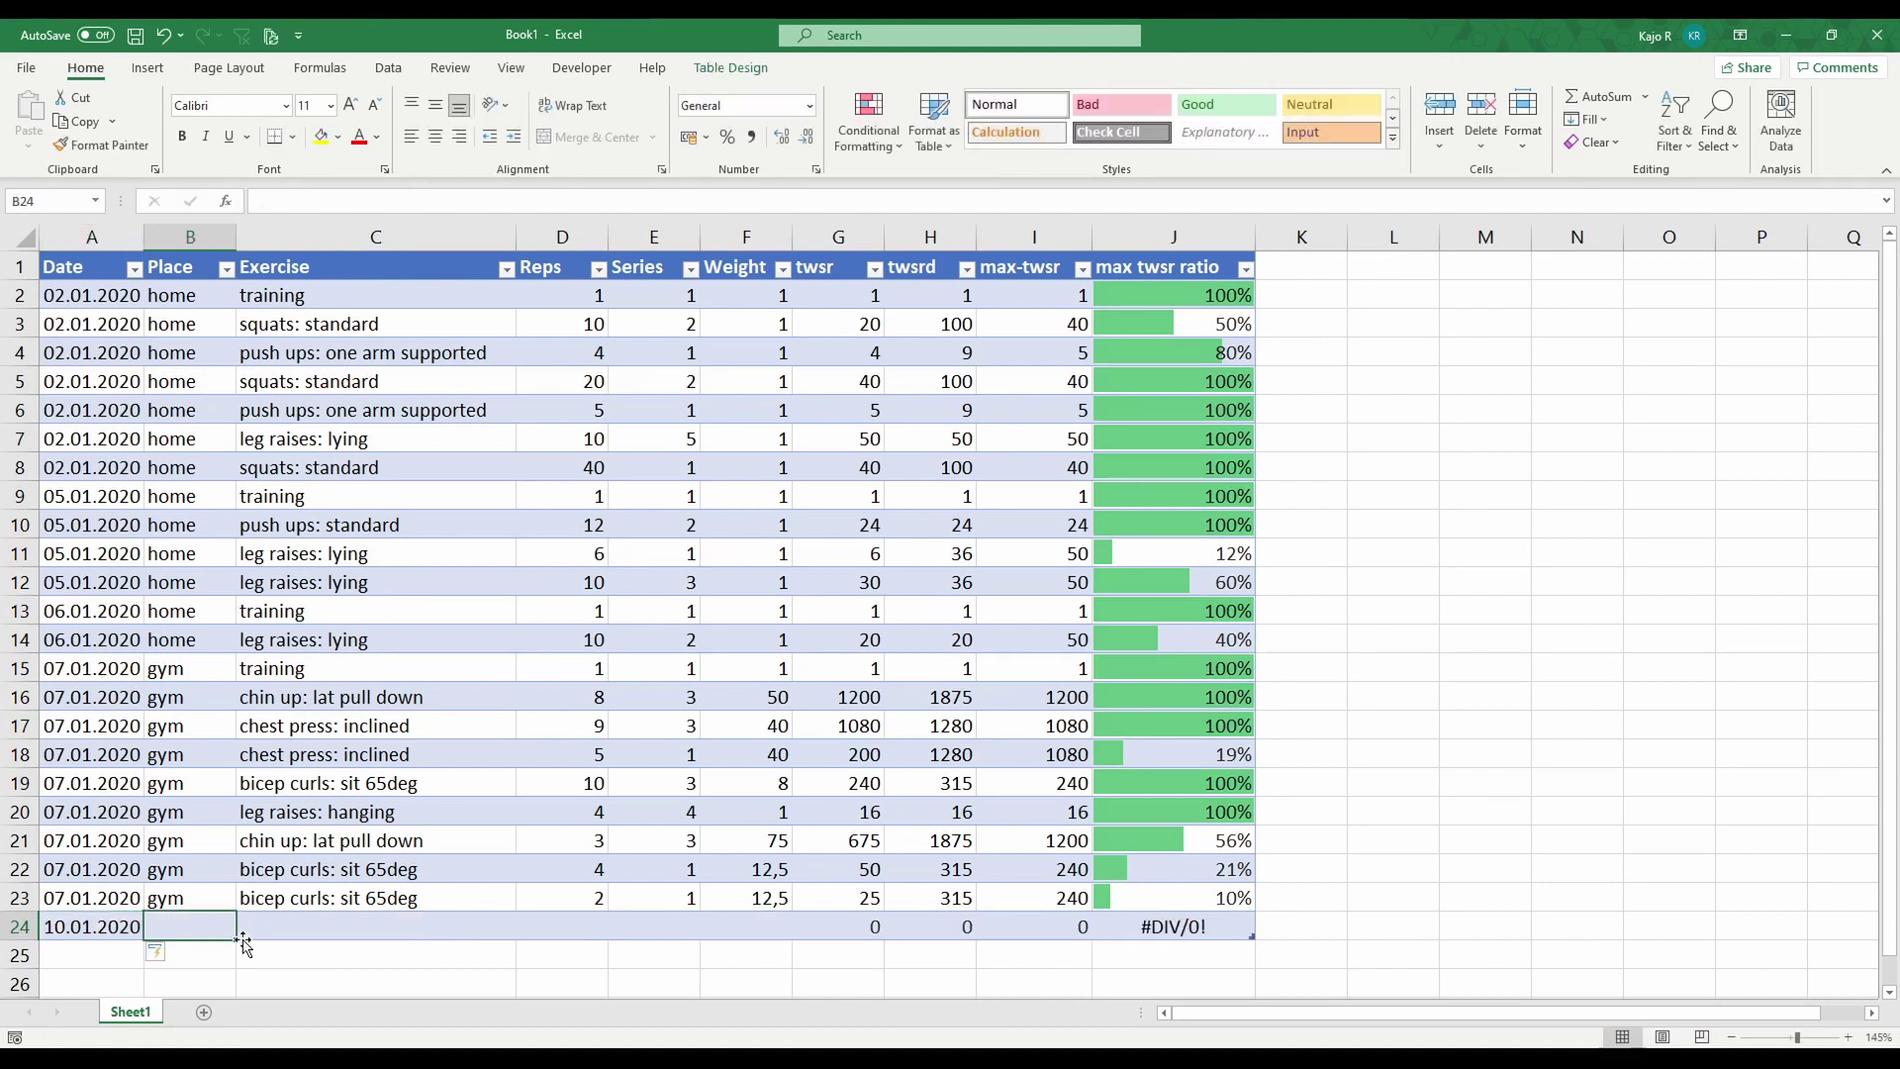
pyautogui.write('home')
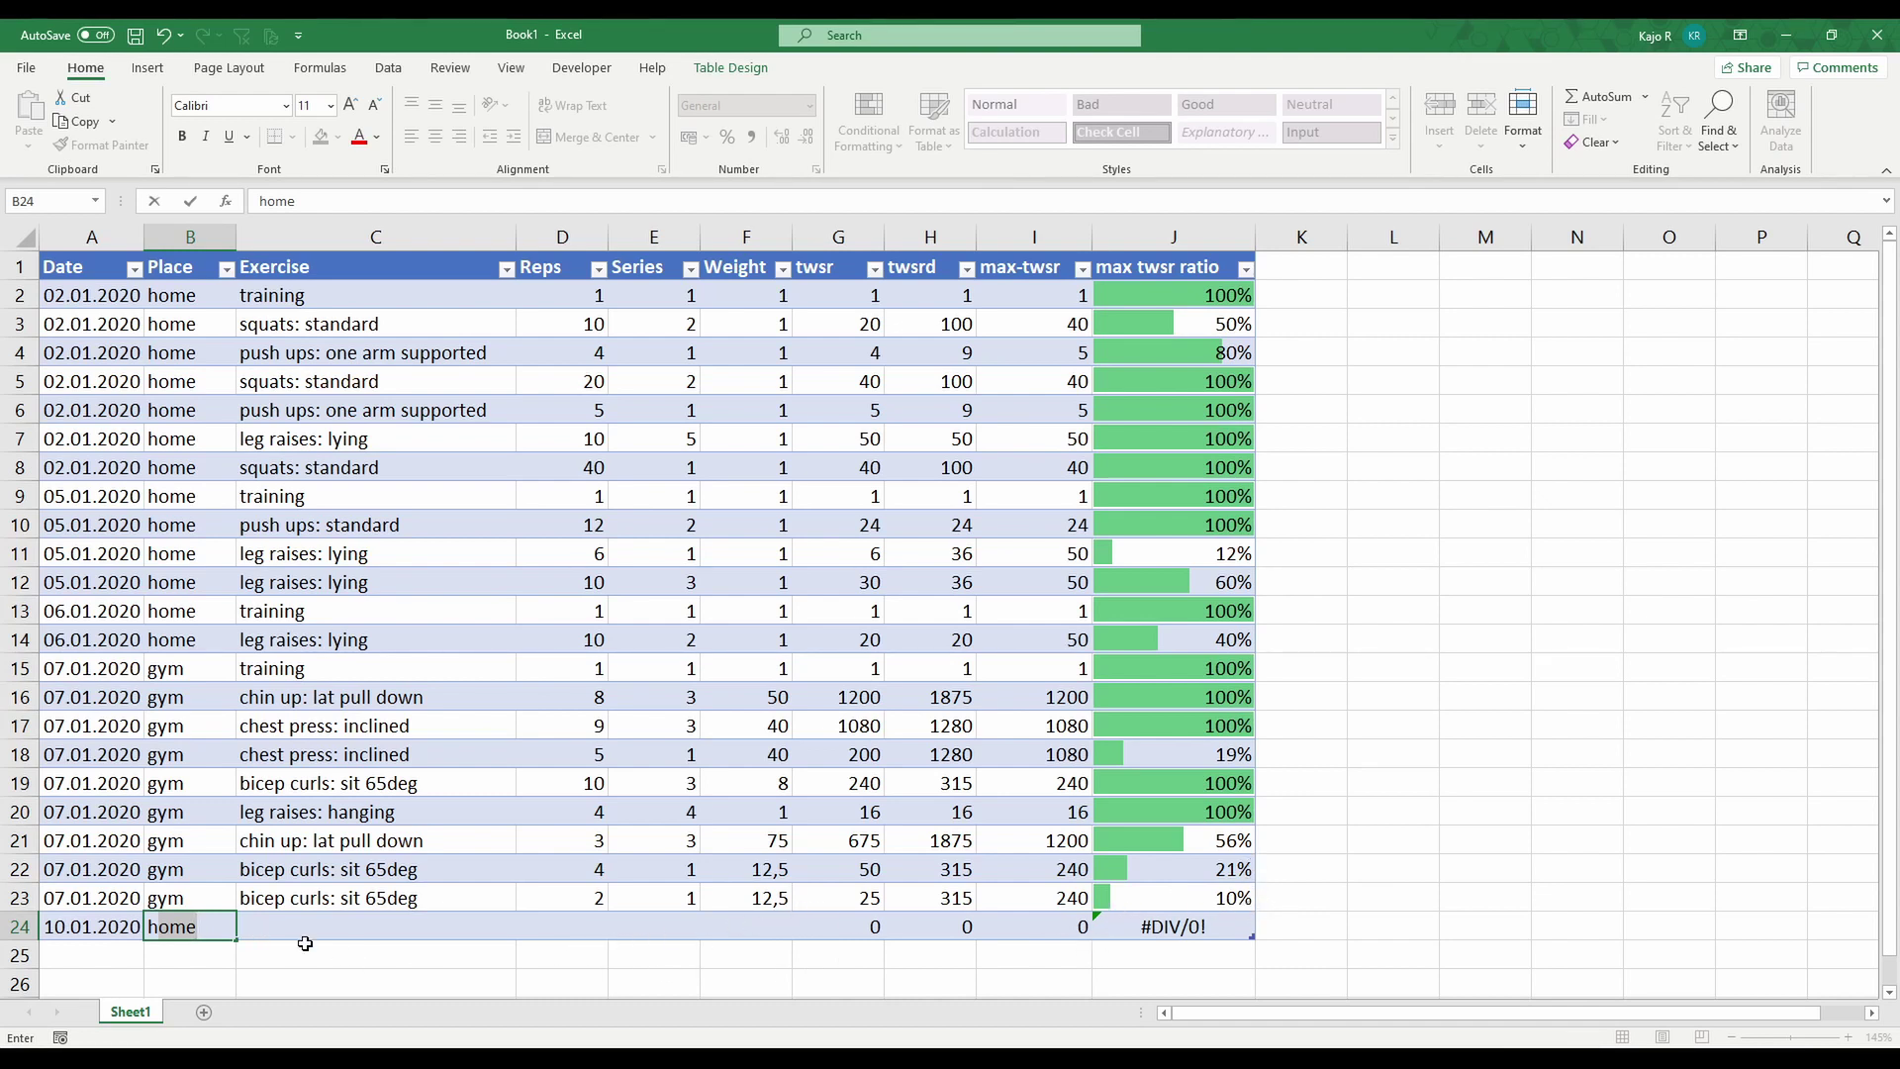
pyautogui.press('Tab')
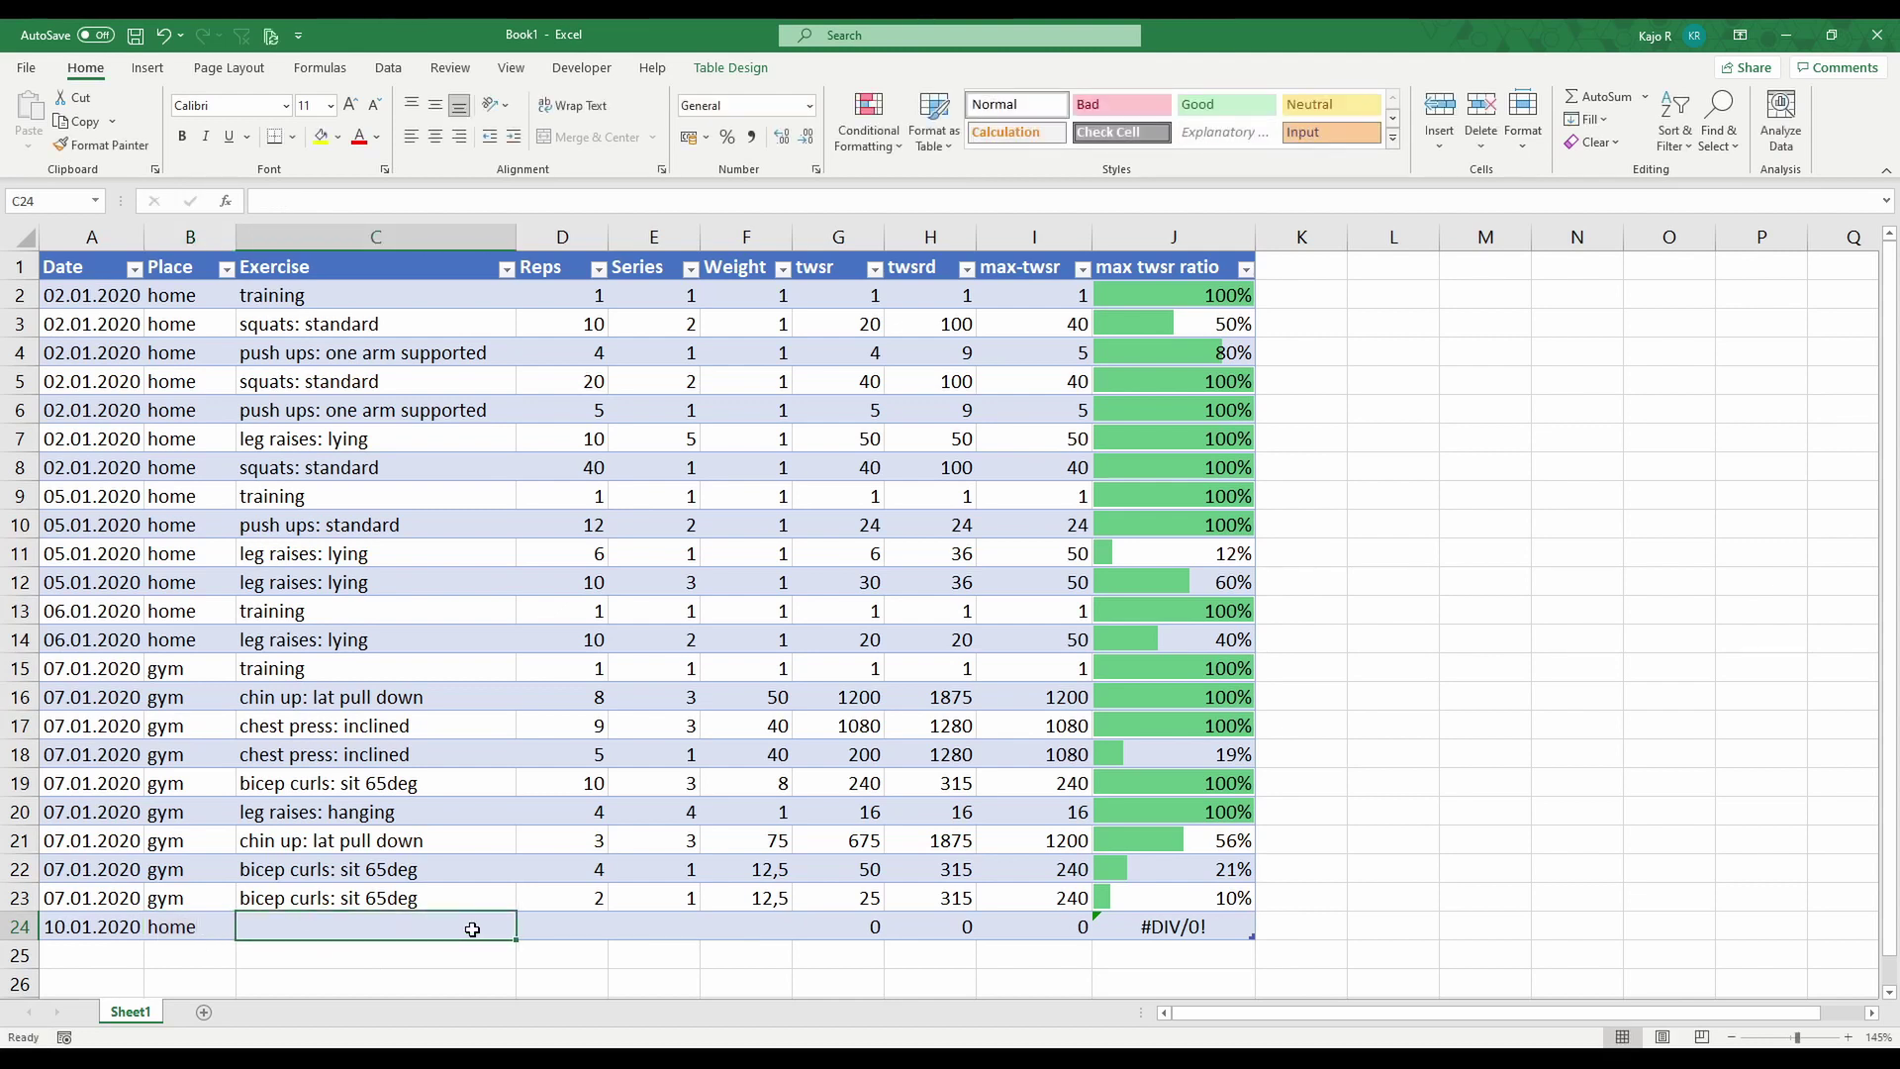
pyautogui.click(422, 531)
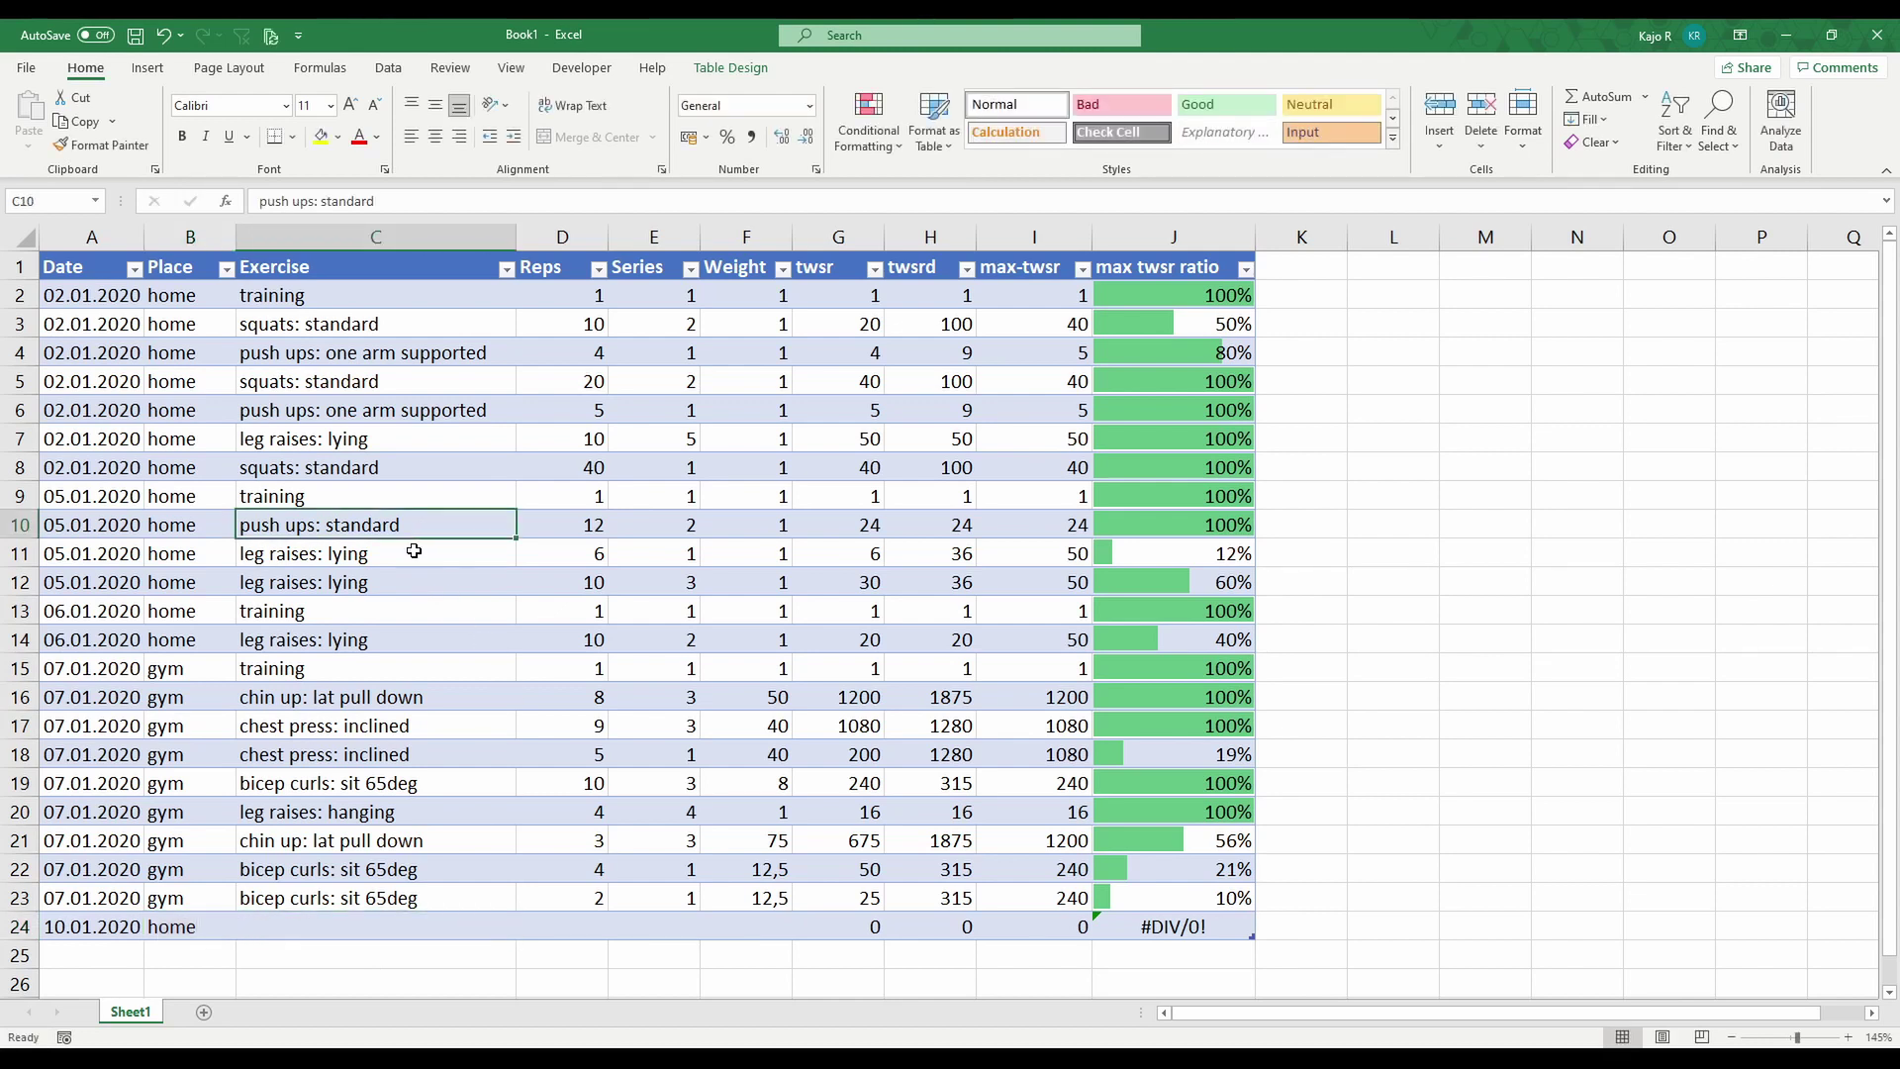
pyautogui.hotkey('ctrl', 'c')
pyautogui.hotkey('ctrl', 'Home')
pyautogui.hotkey('ctrl', 'a')
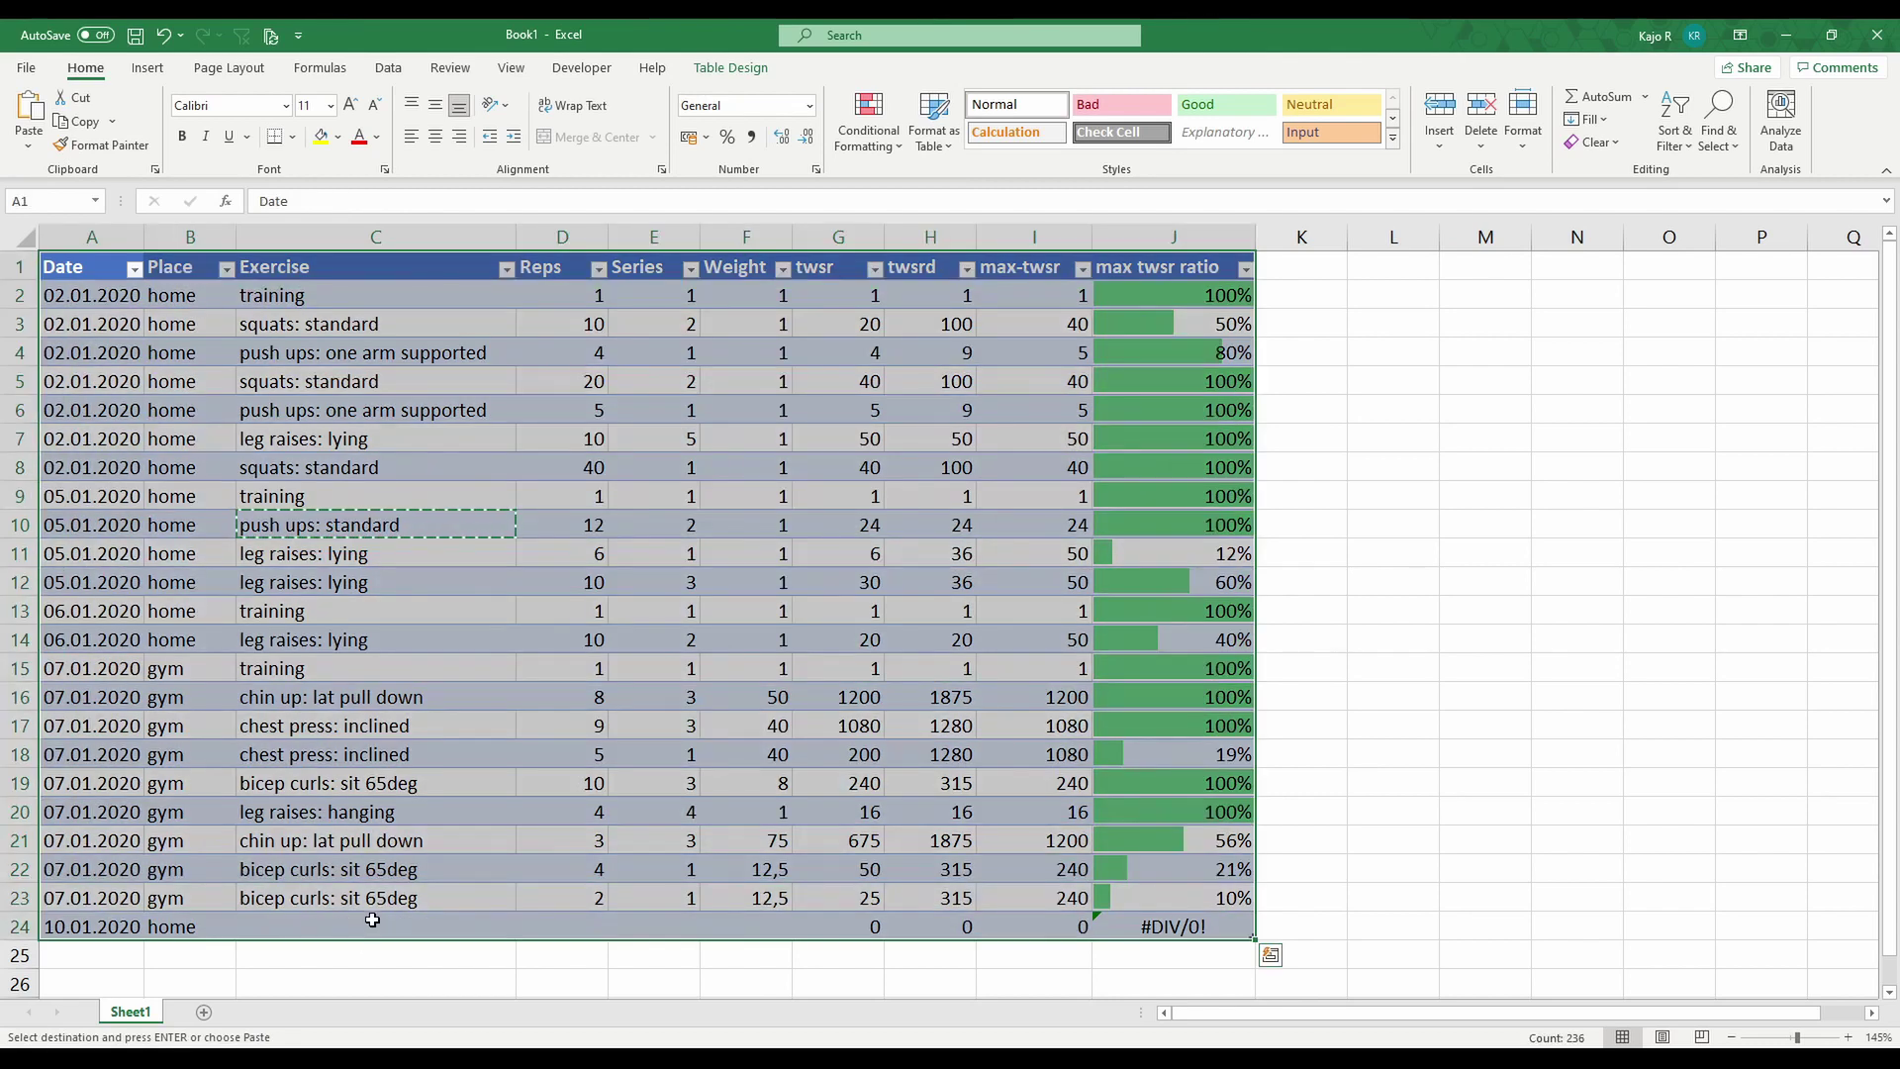
pyautogui.click(372, 920)
pyautogui.hotkey('ctrl', 'v')
pyautogui.press('Tab')
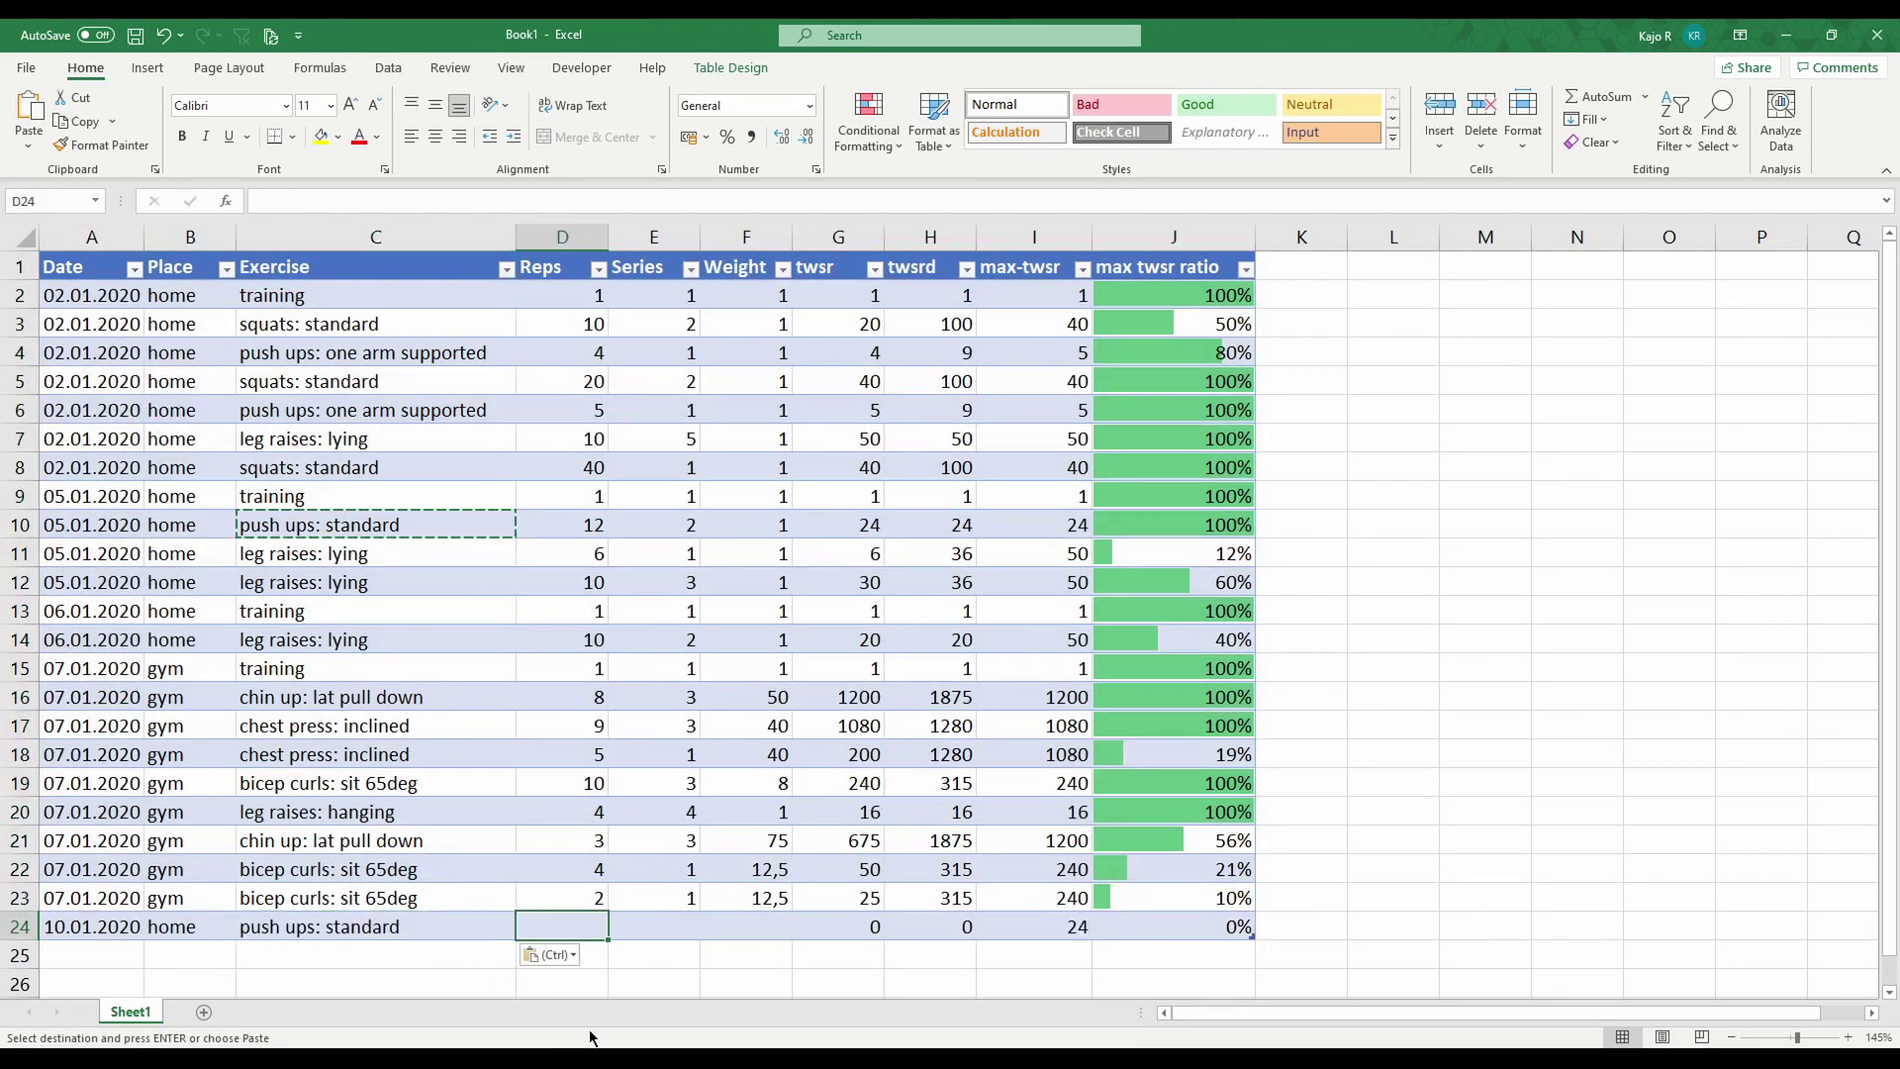
# - Try trial values in the new row: 1 rep, 1 series, weight 1, then 8 reps, 2 series
pyautogui.write('1')
pyautogui.press('Tab')
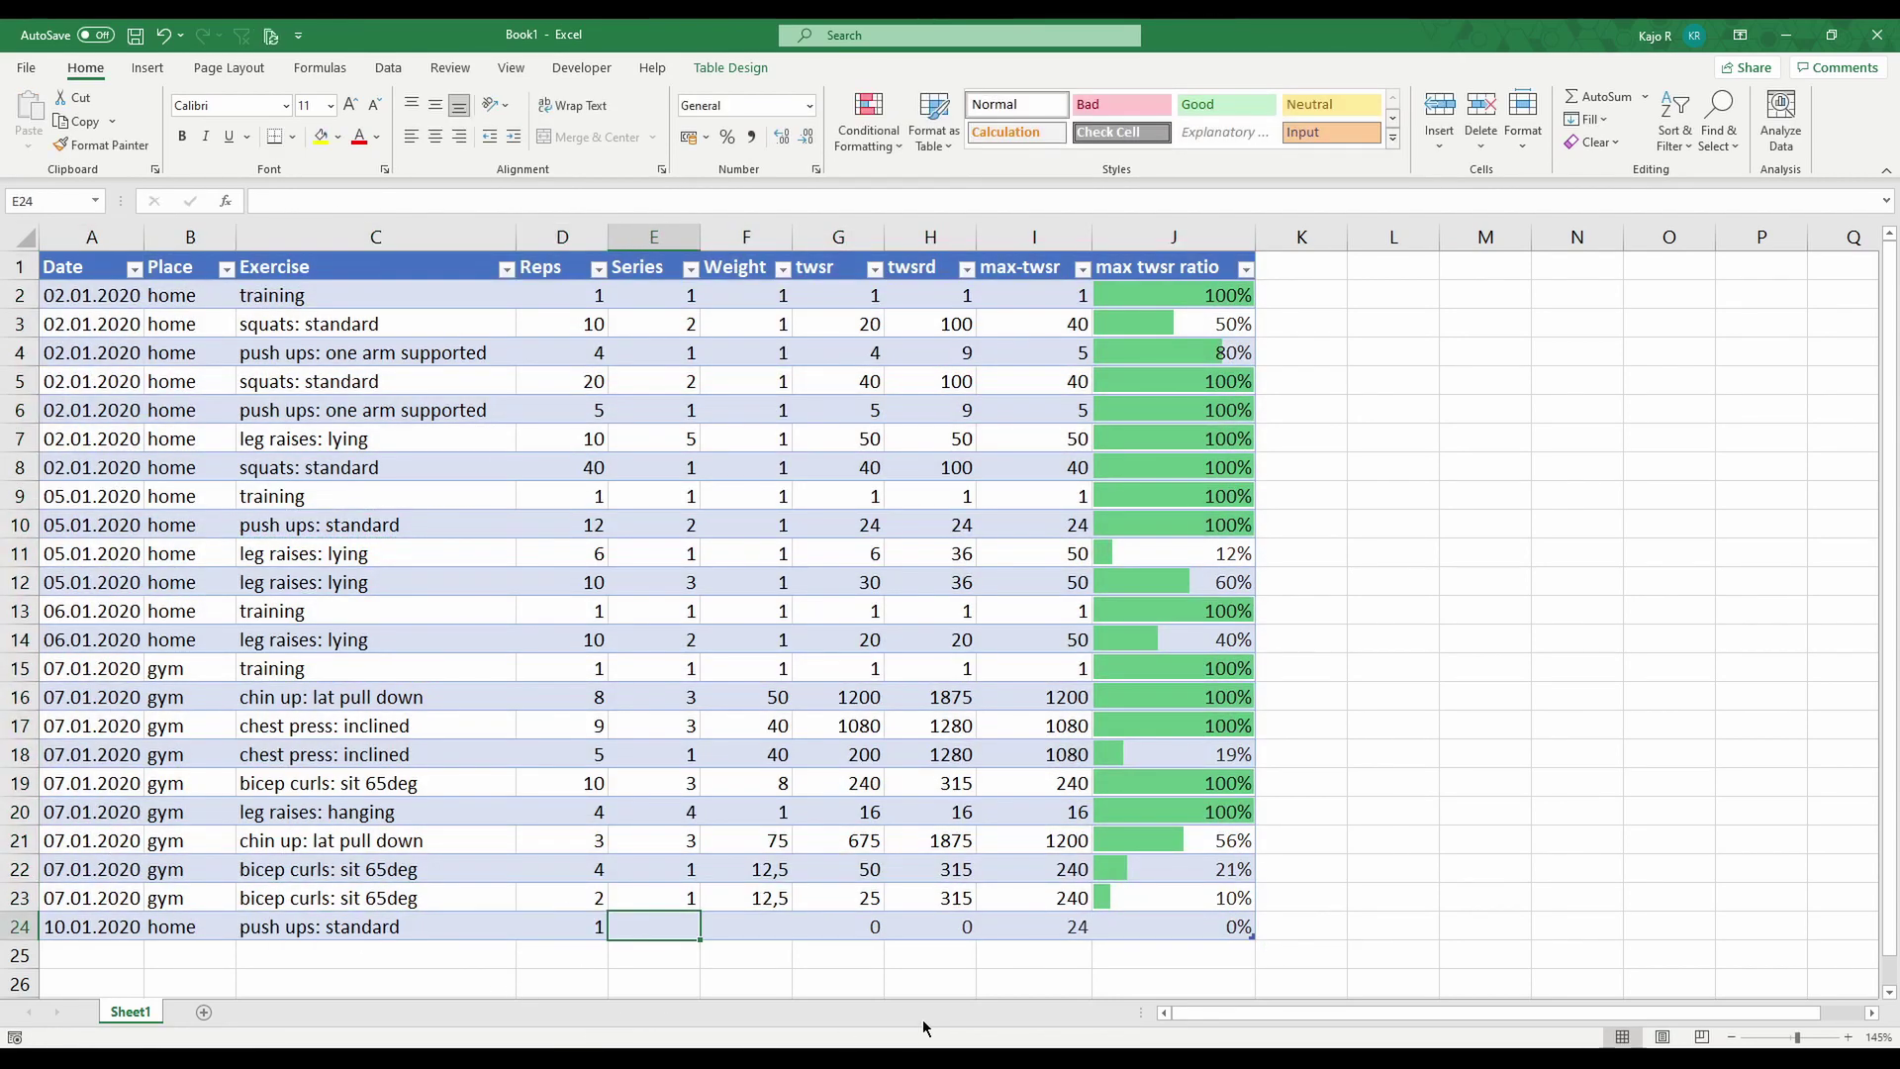
pyautogui.write('1')
pyautogui.press('Tab')
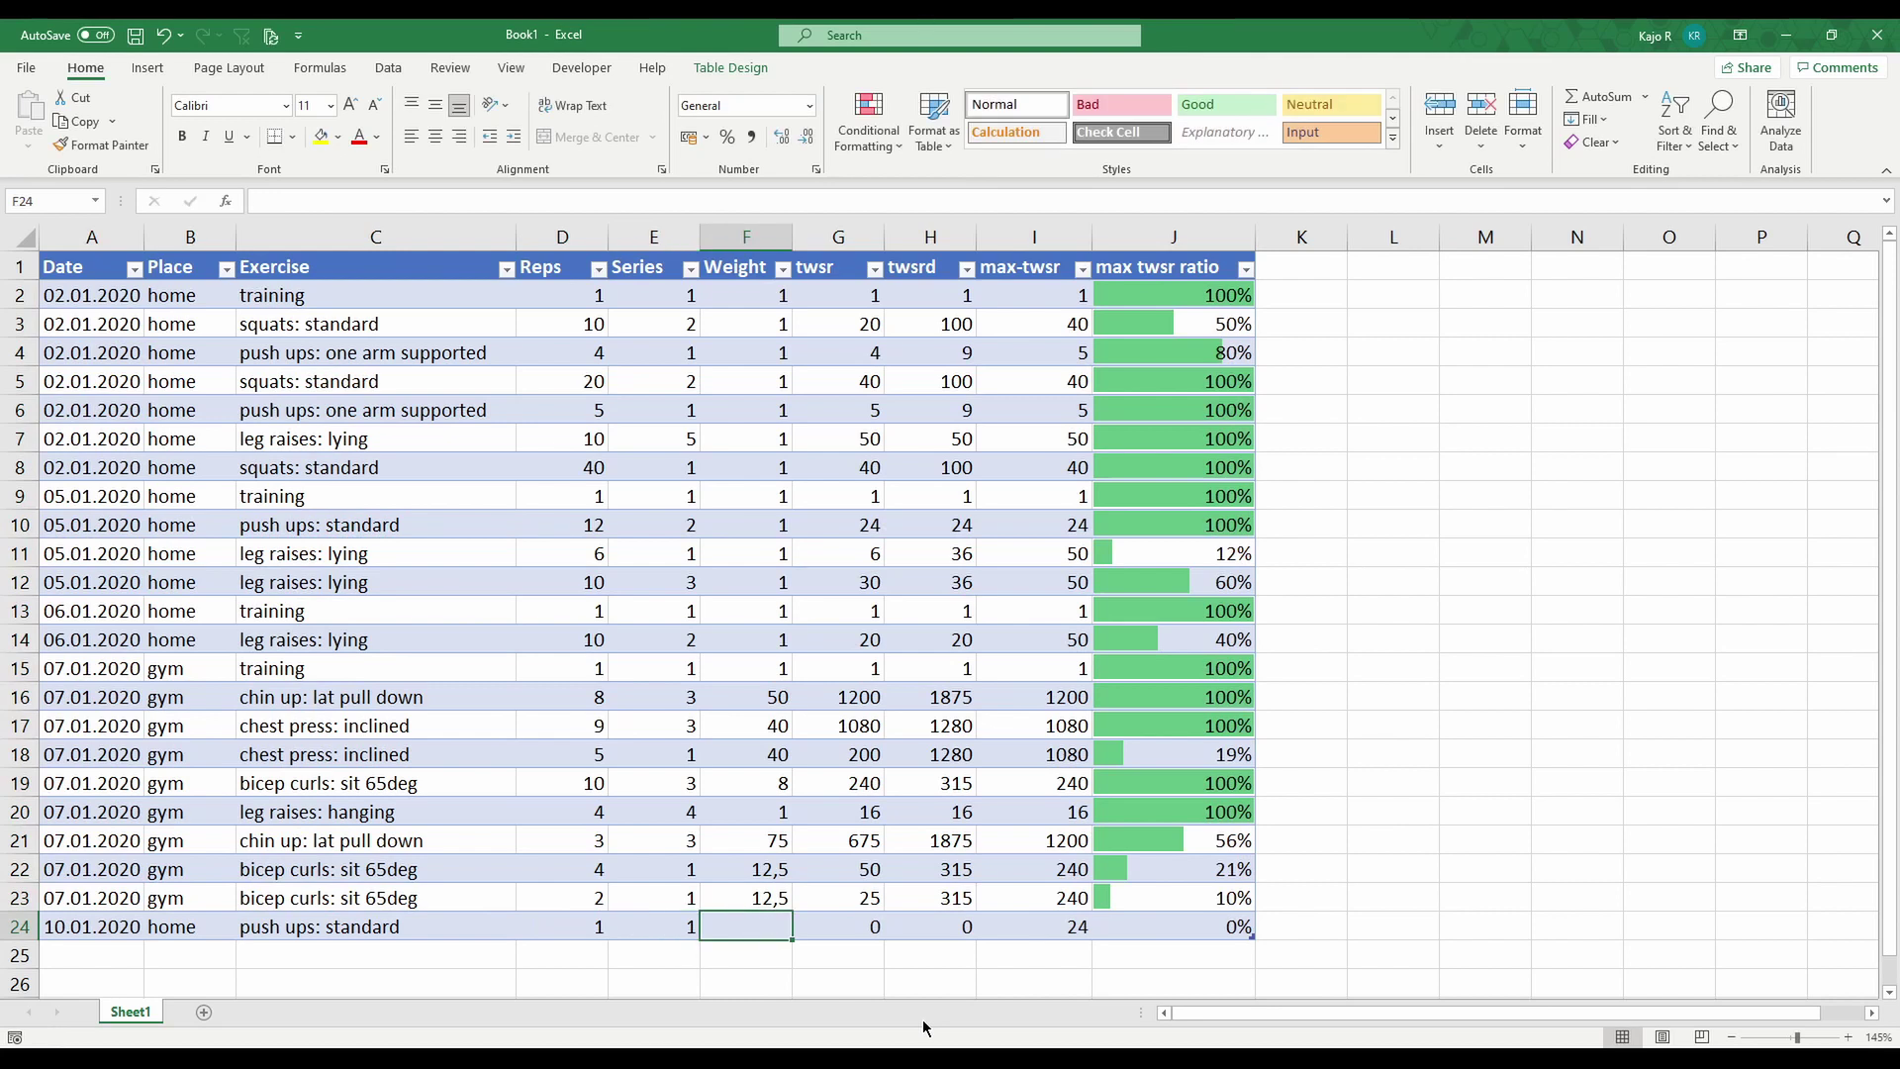
pyautogui.write('1')
pyautogui.hotkey('shift', 'Tab')
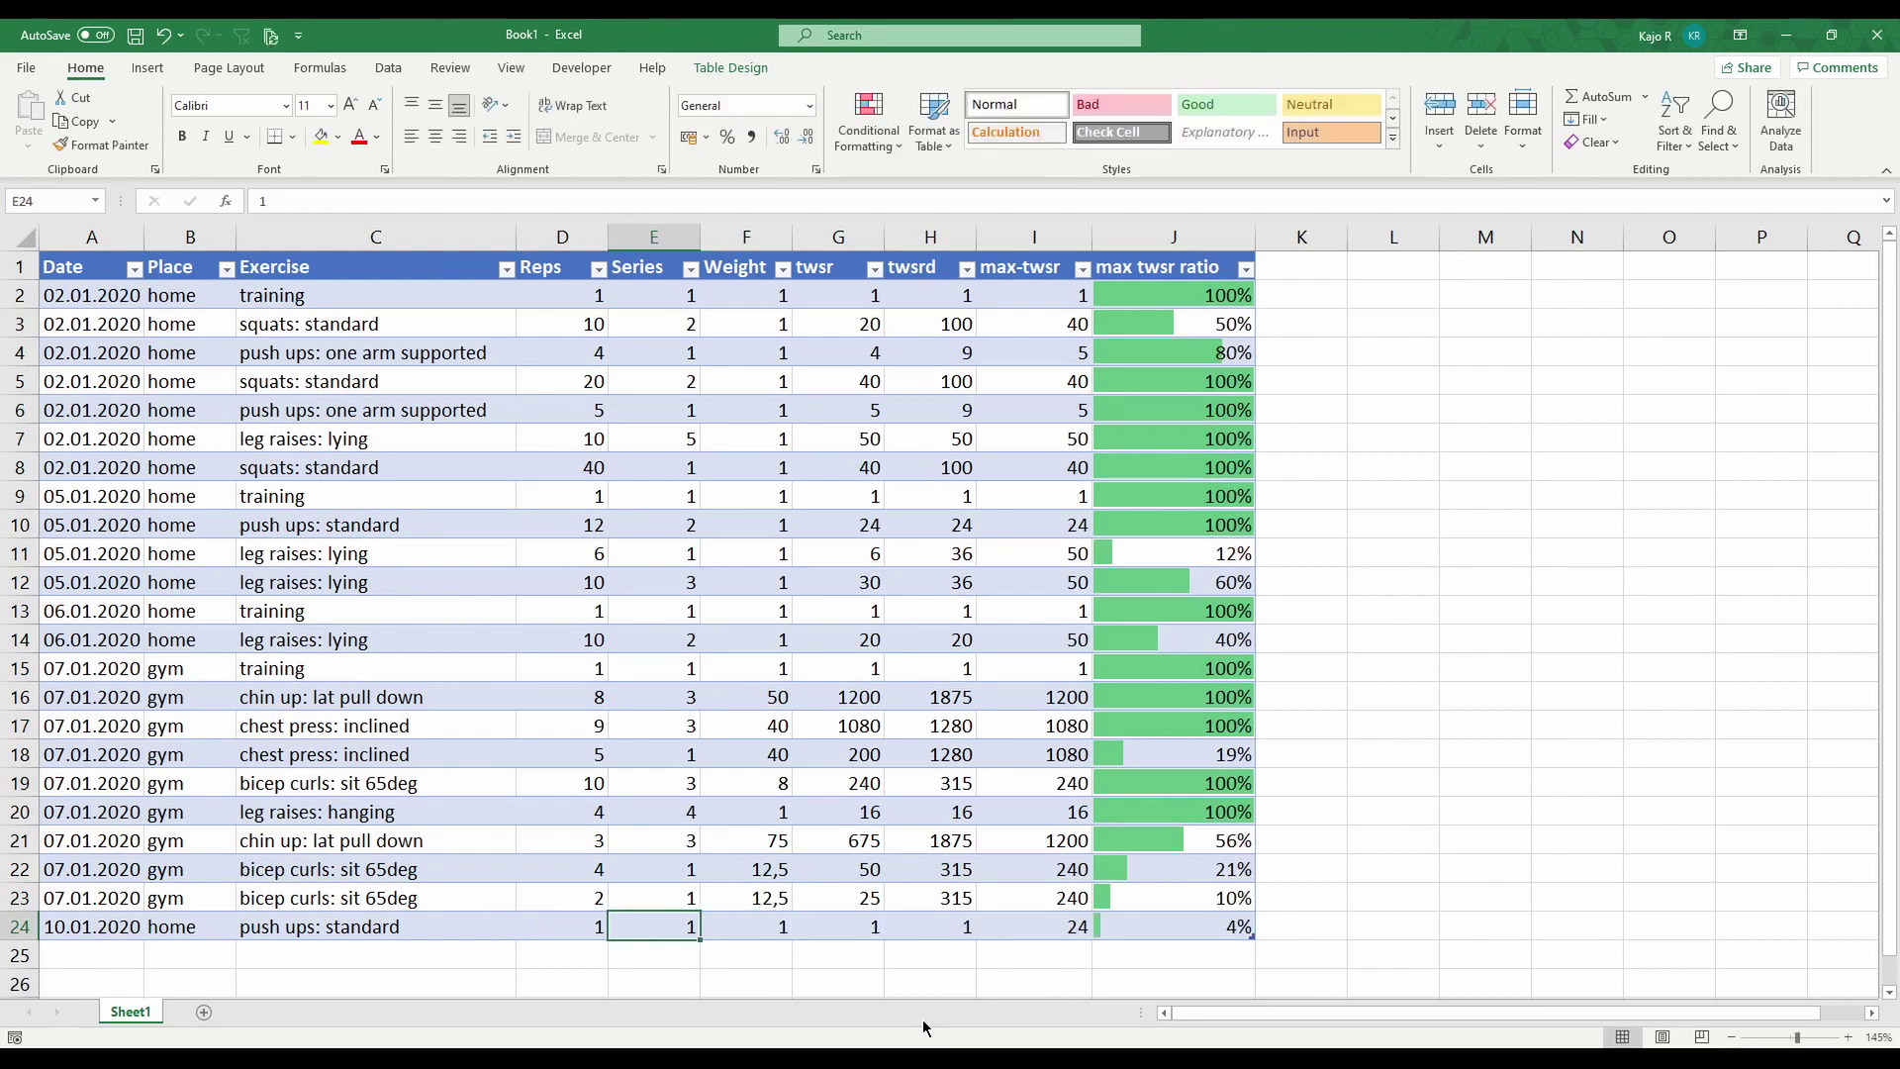
pyautogui.hotkey('shift', 'Tab')
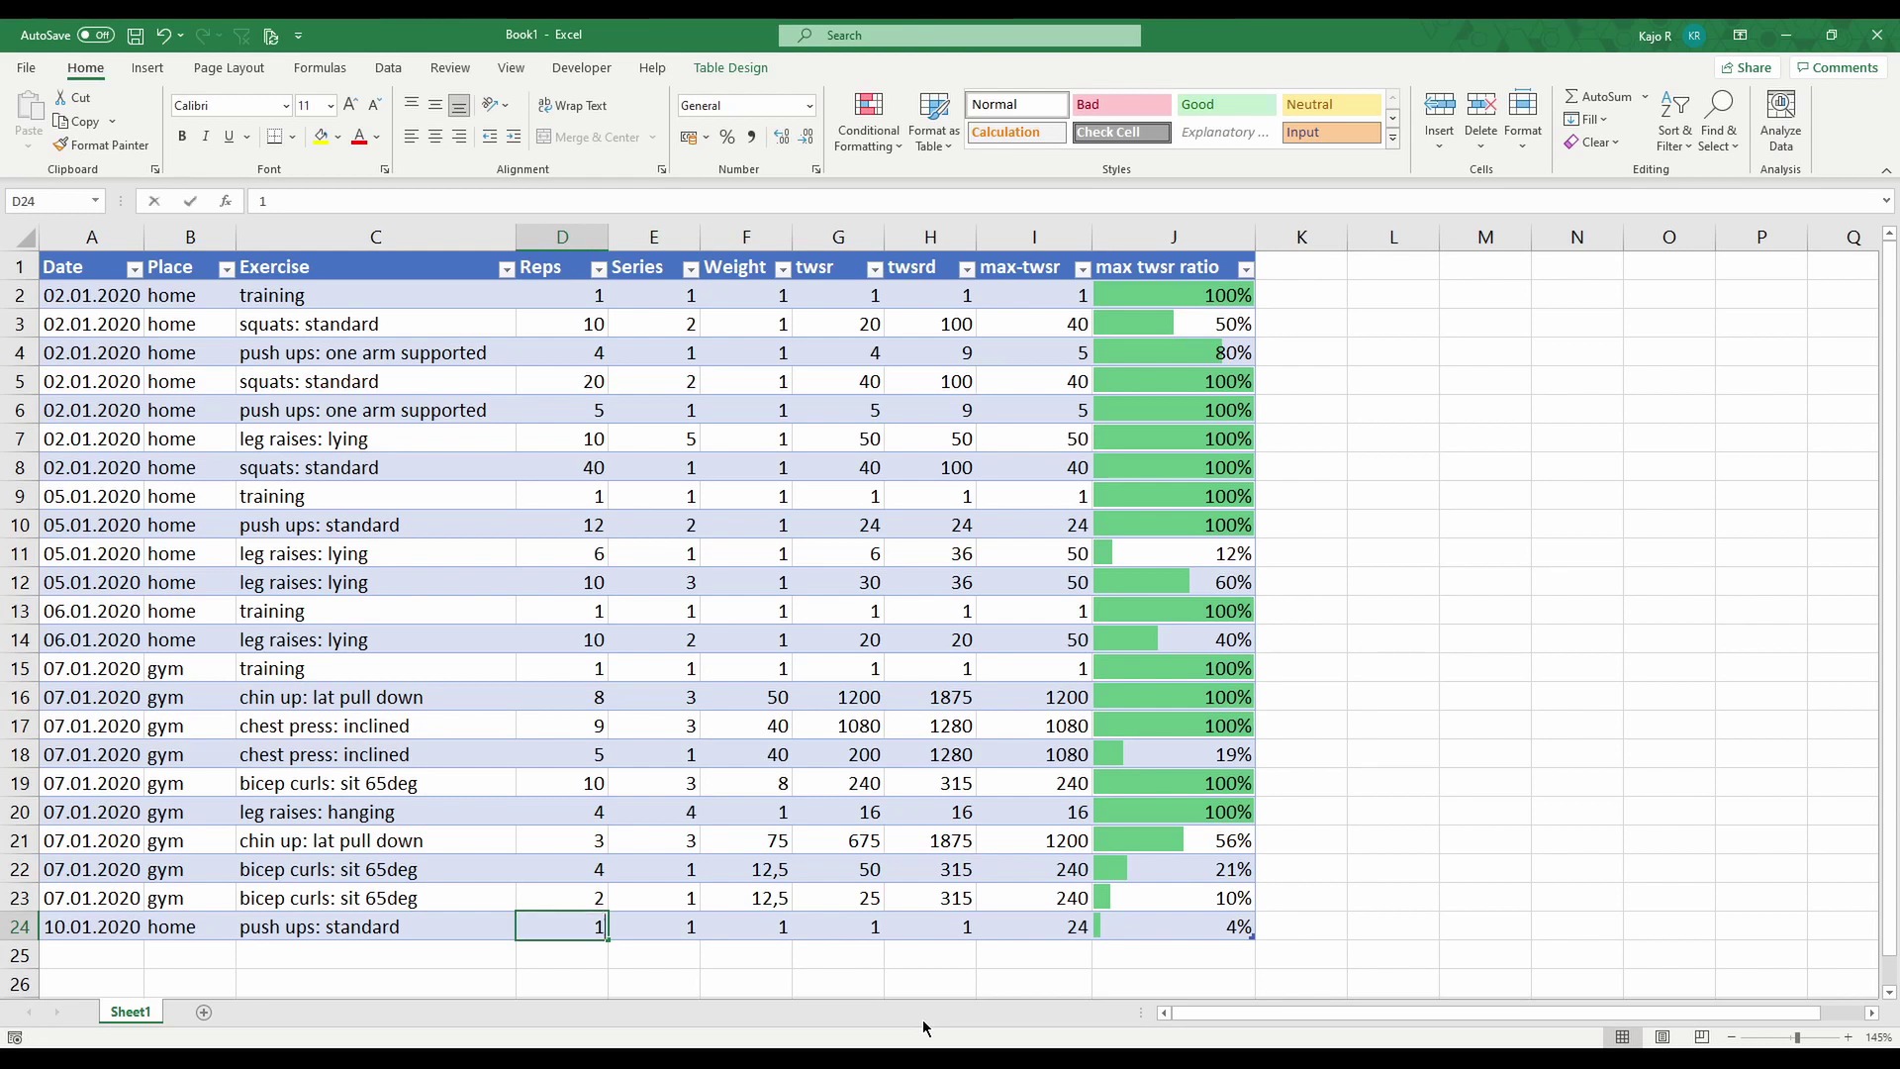
pyautogui.write('8')
pyautogui.press('Tab')
pyautogui.hotkey('shift', 'Tab')
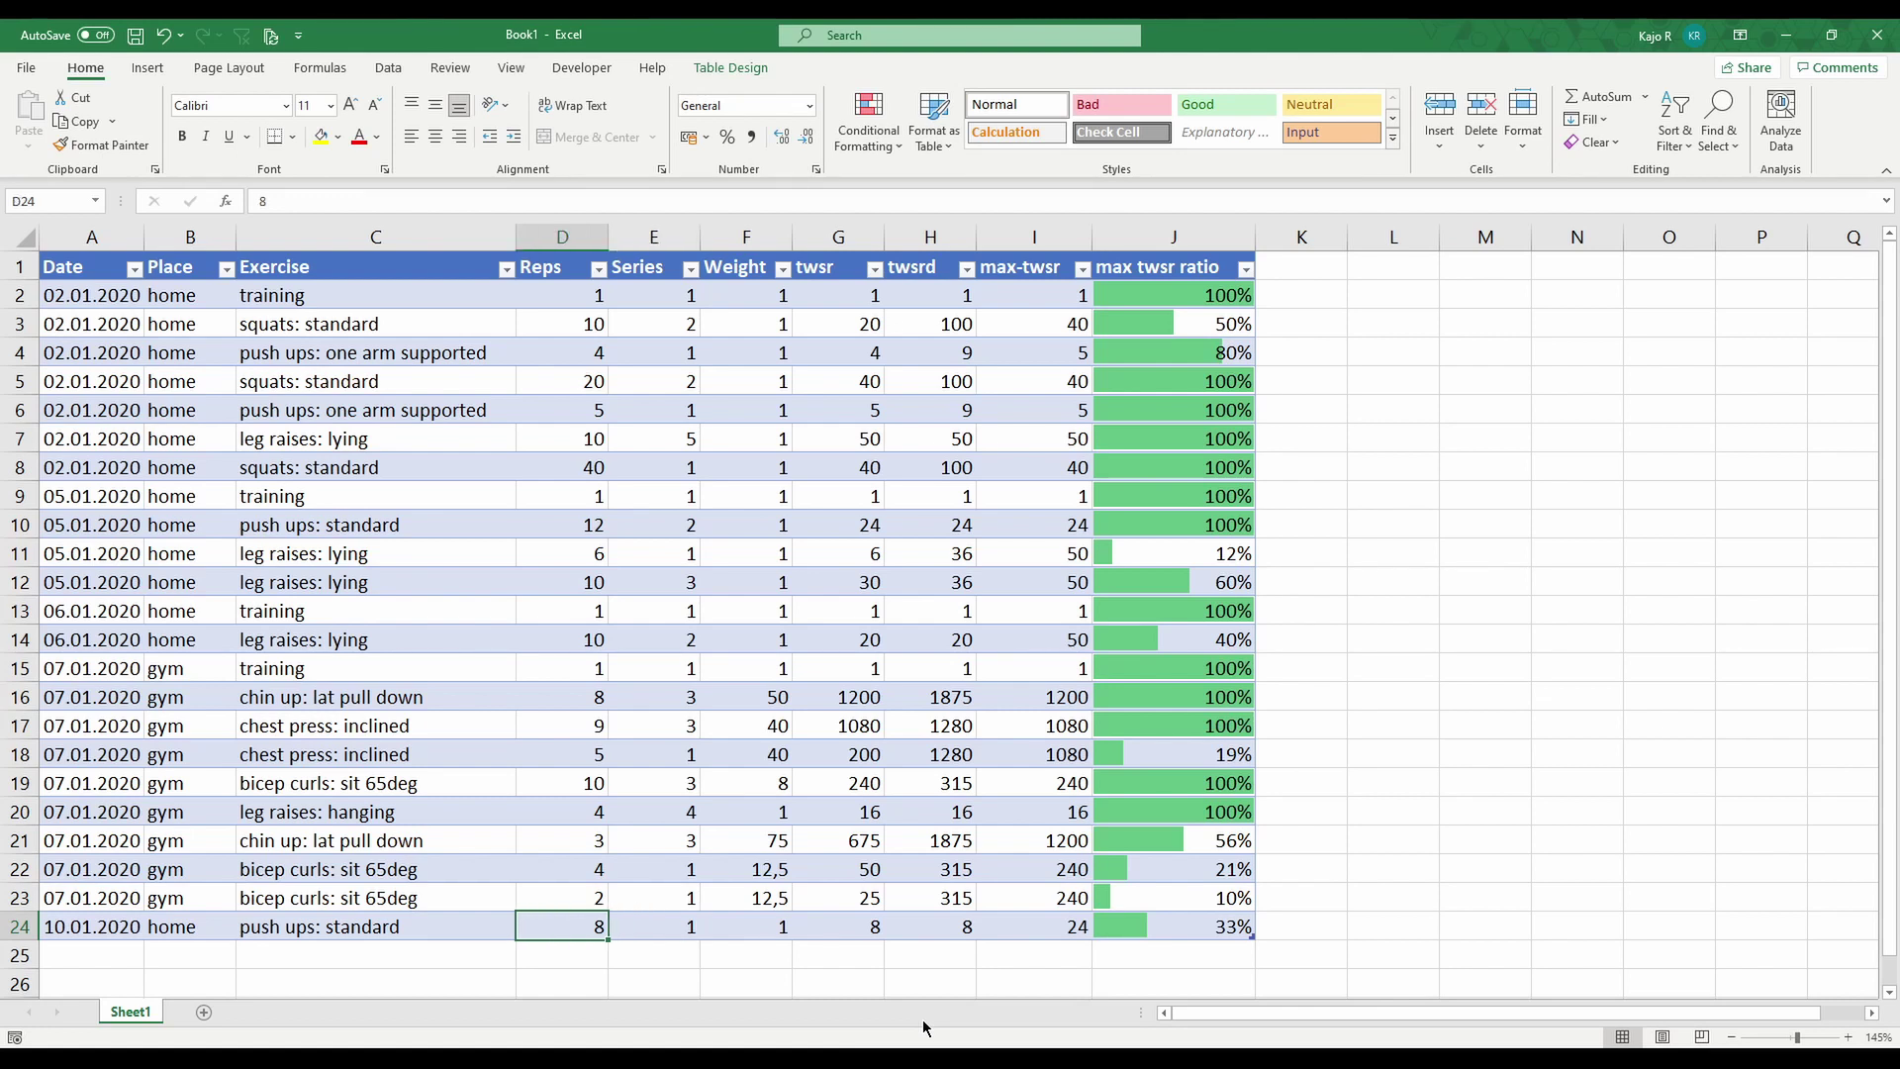
pyautogui.press('Tab')
pyautogui.write('2')
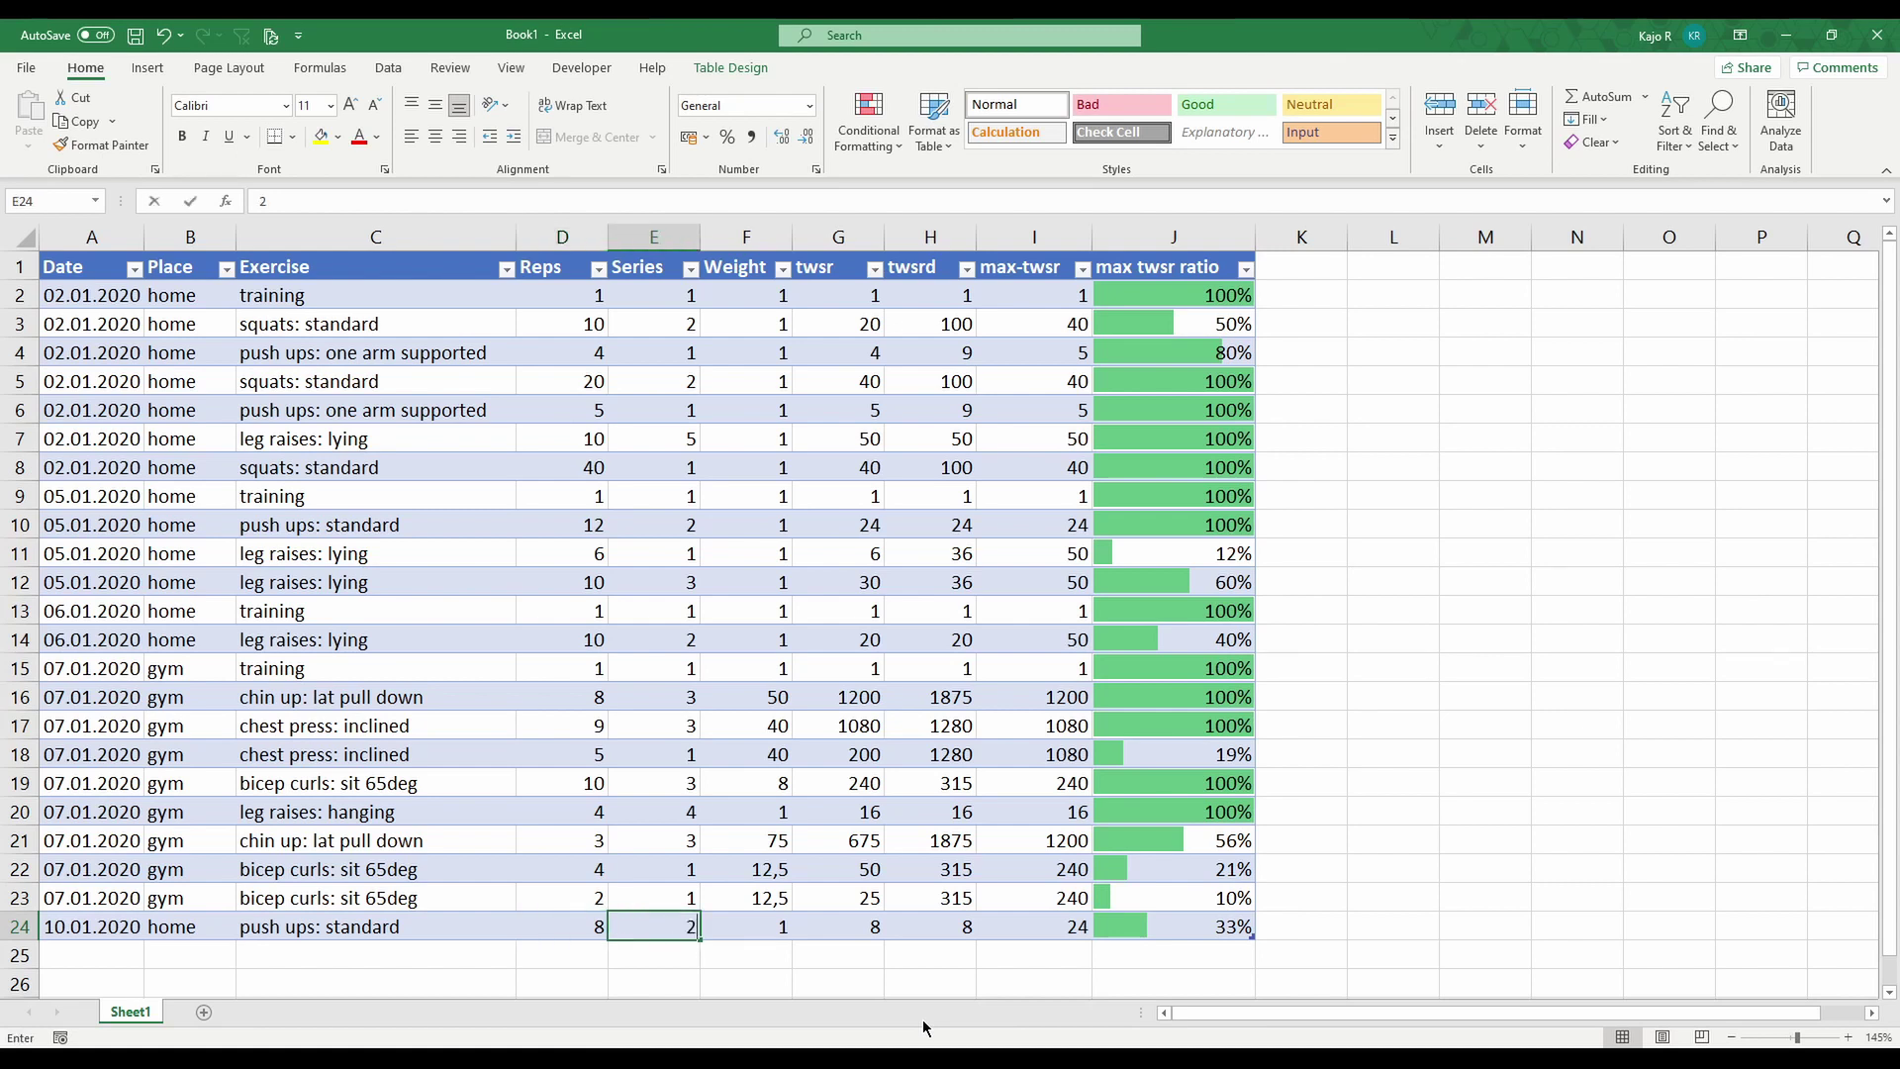
pyautogui.hotkey('shift', 'Tab')
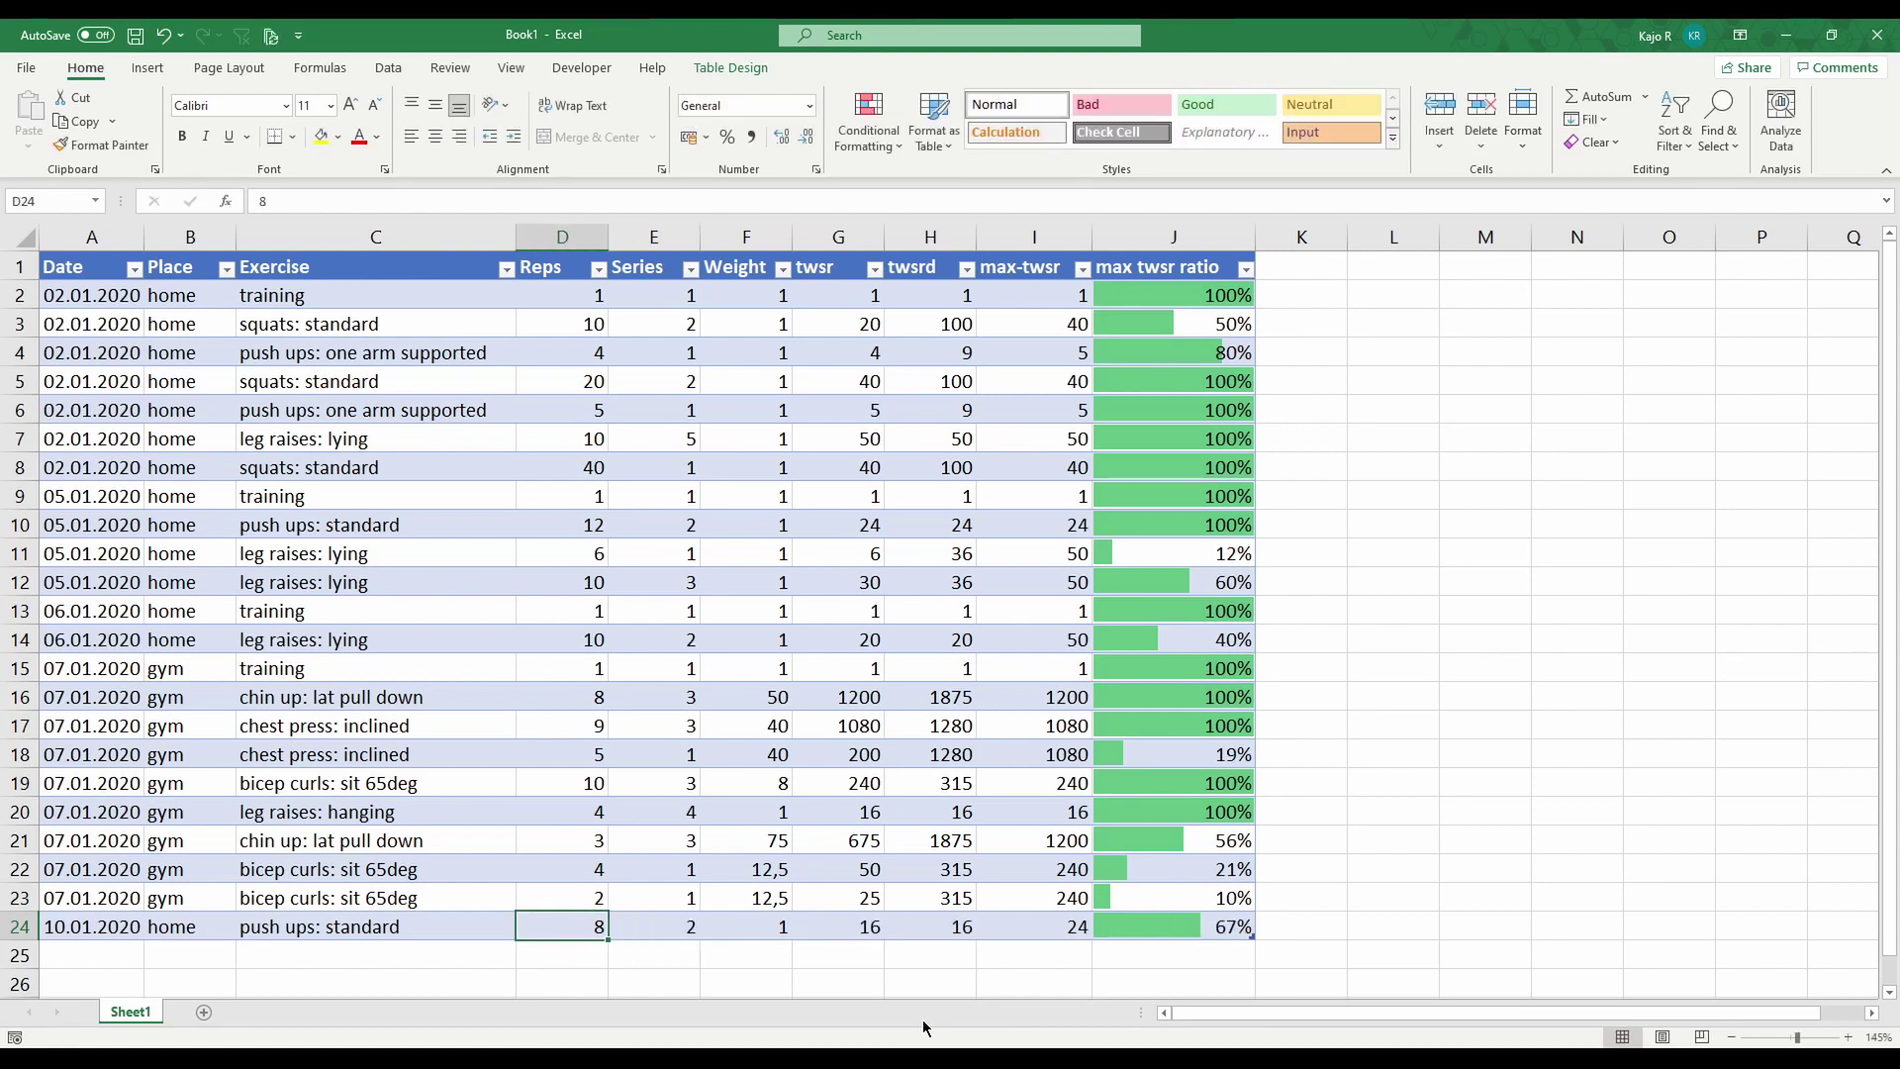
# - Enter 7 reps and 4 series for the new row, correcting the series from 3
pyautogui.write('7')
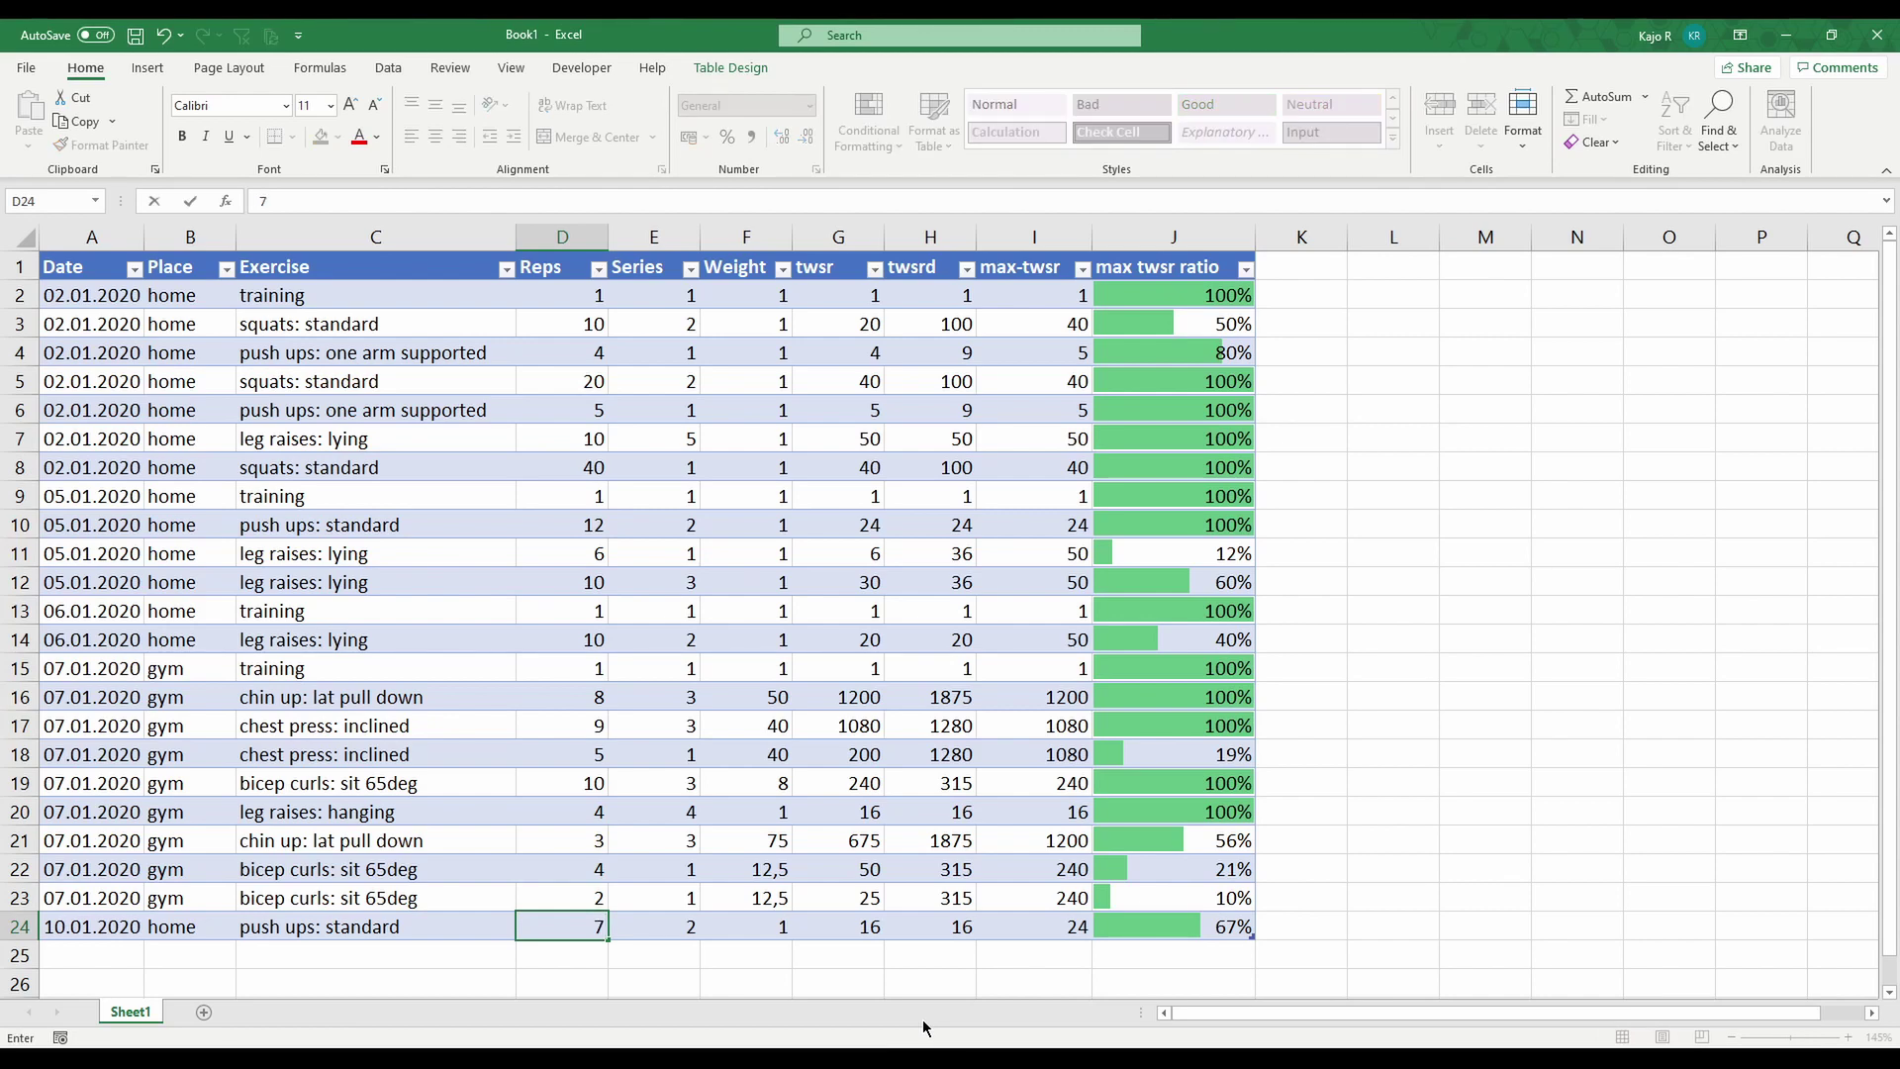
pyautogui.press('Tab')
pyautogui.write('3')
pyautogui.press('Return')
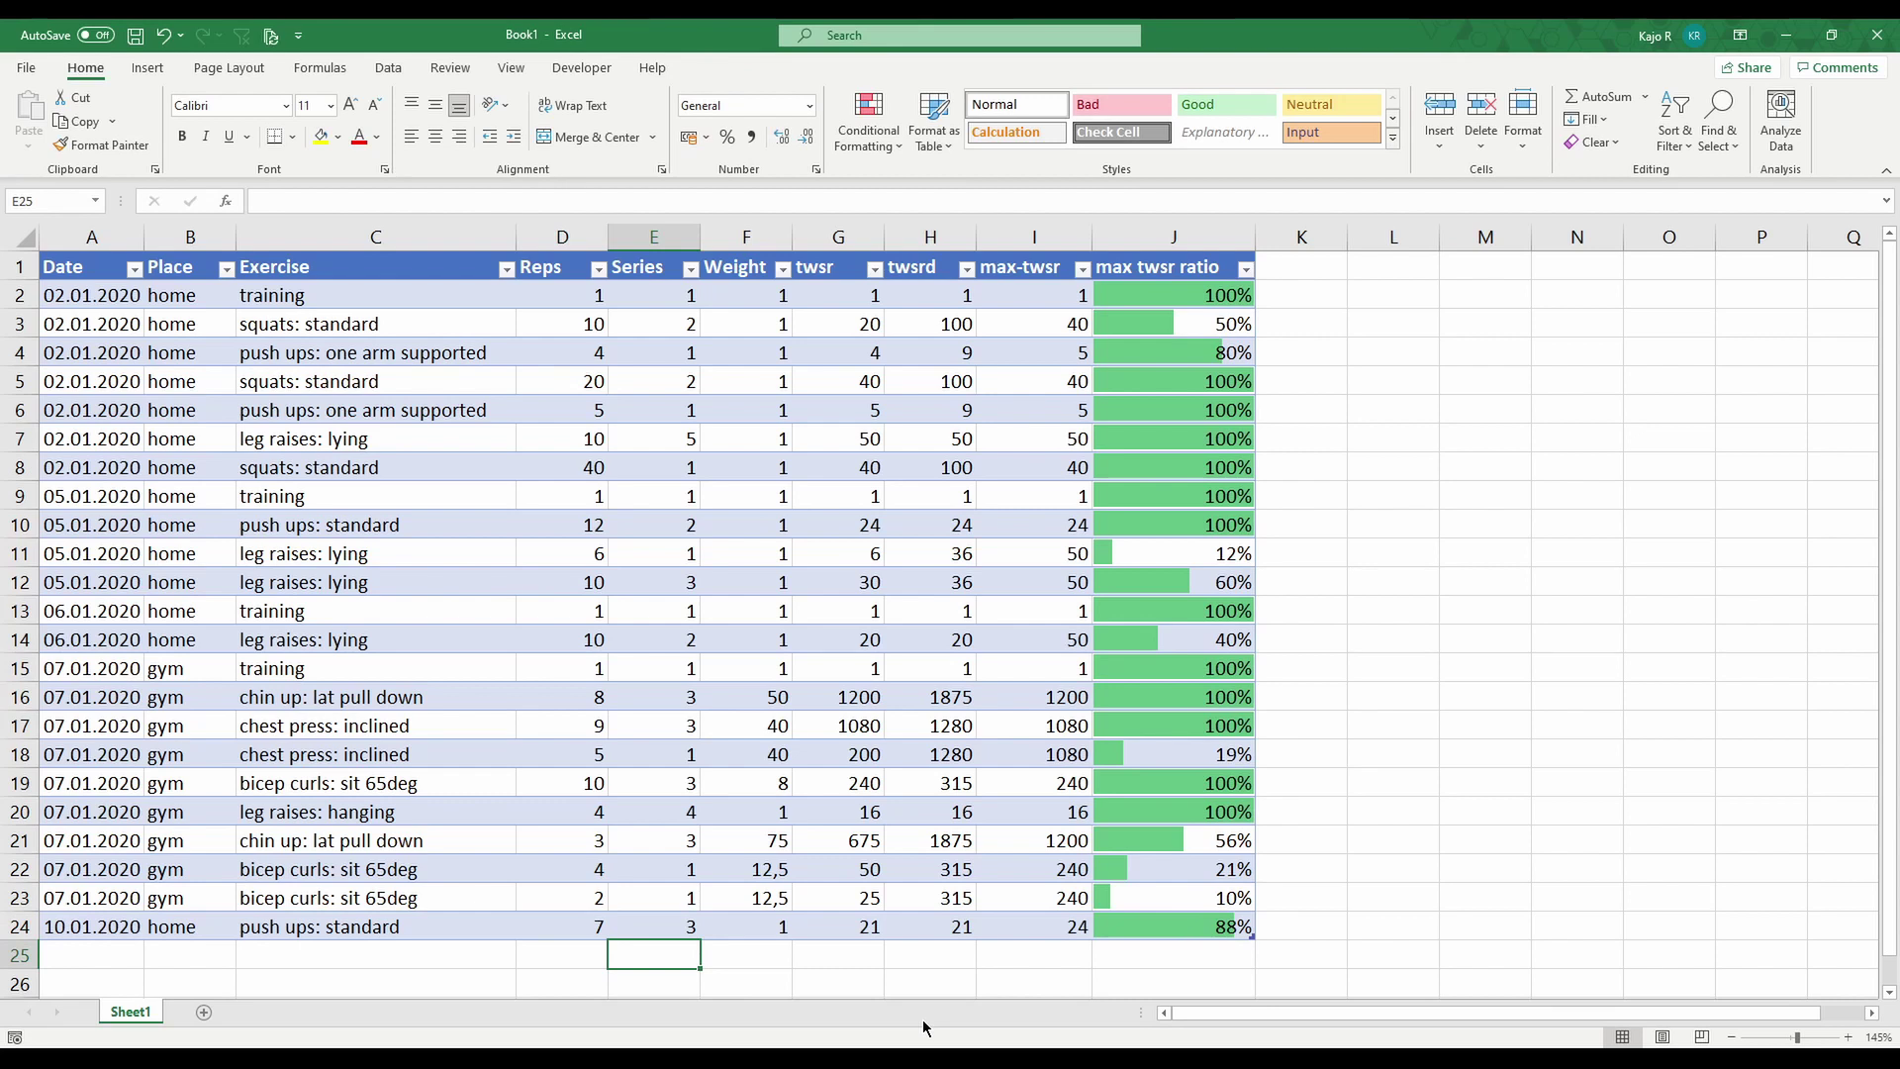
pyautogui.press('Up')
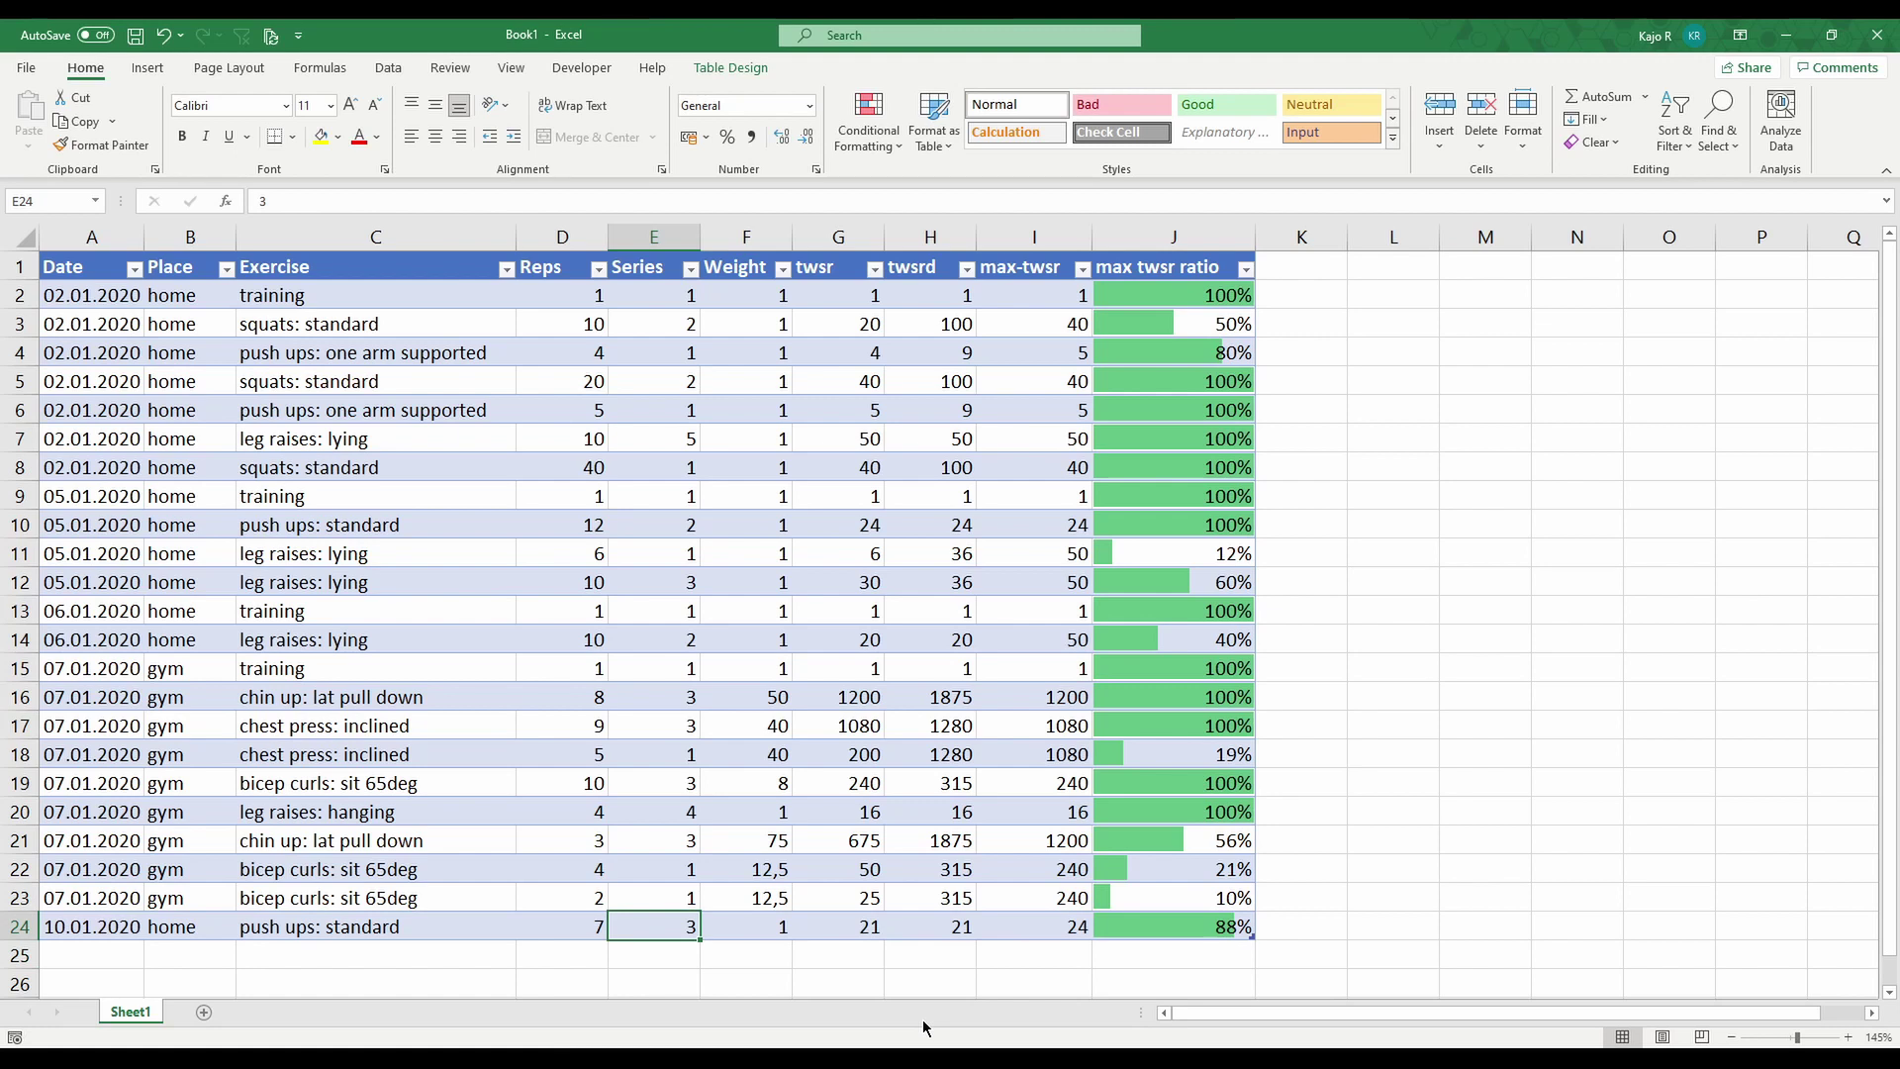
pyautogui.write('4')
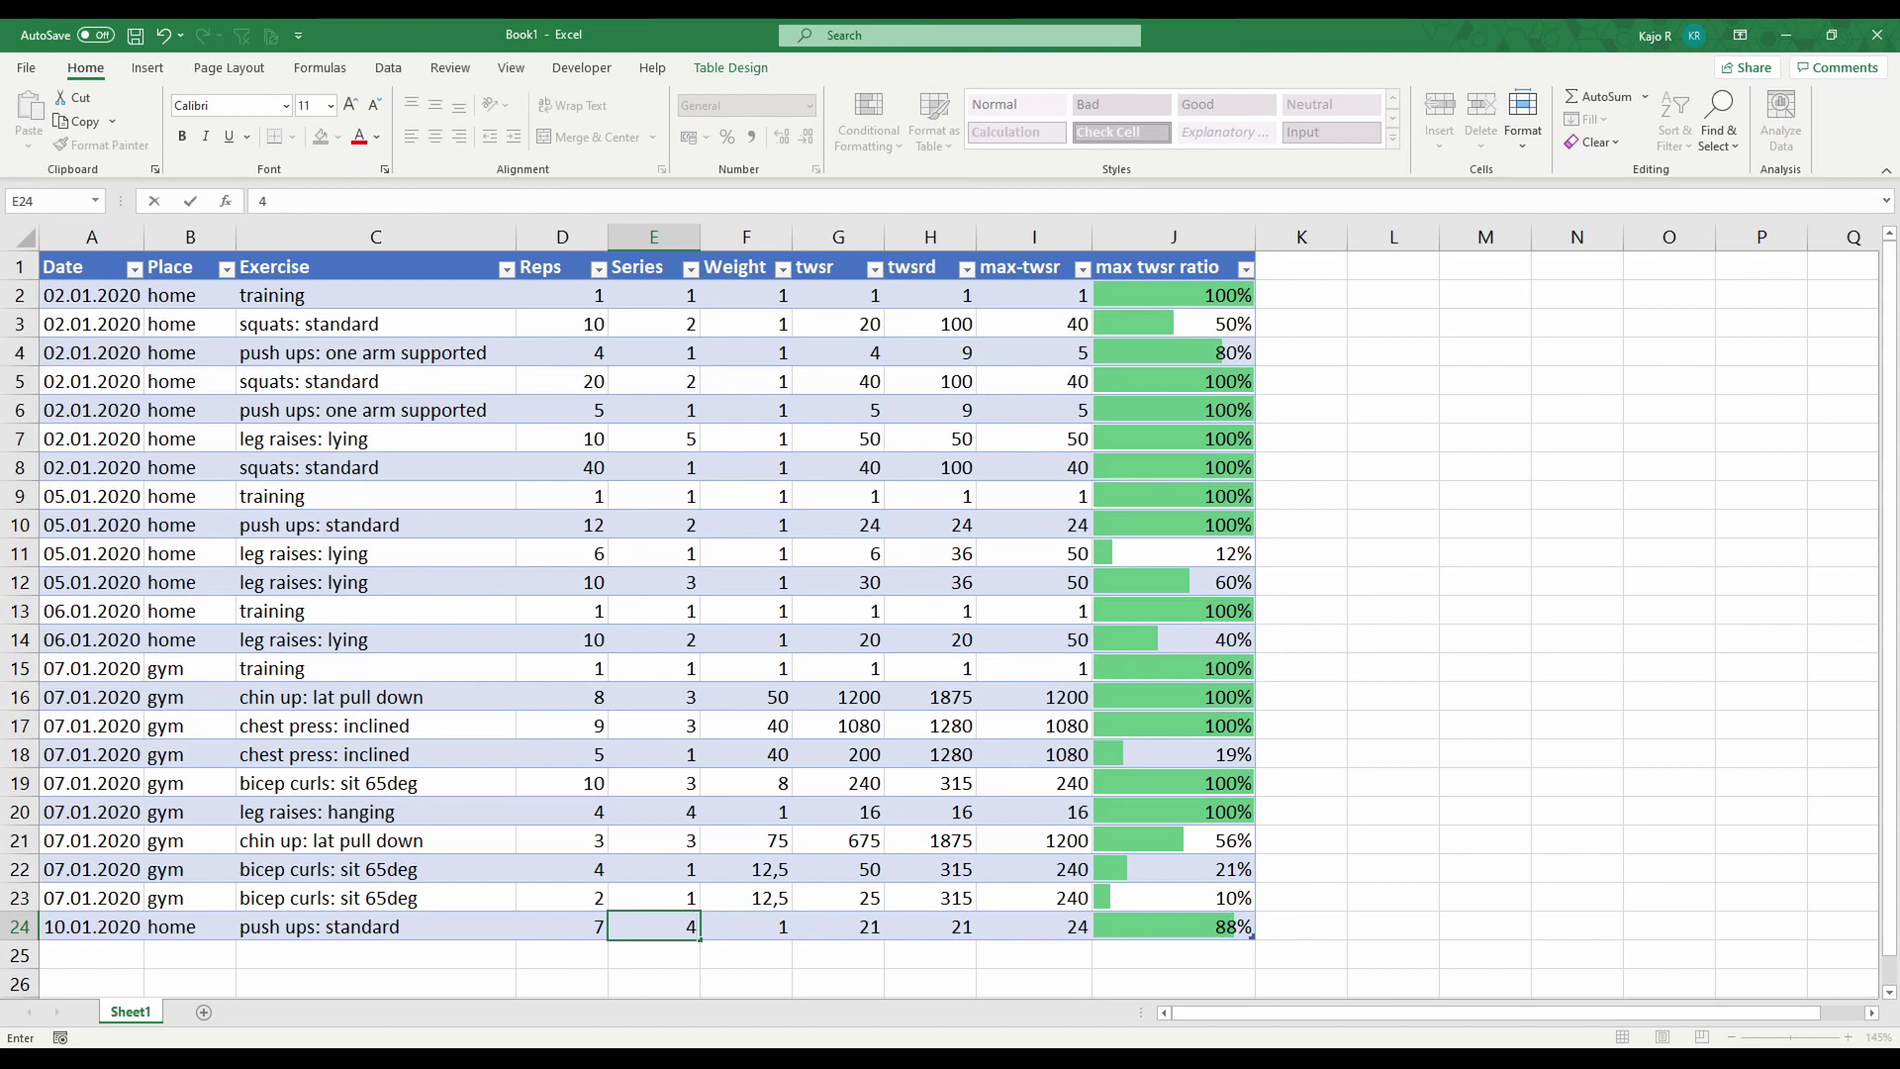
pyautogui.press('Return')
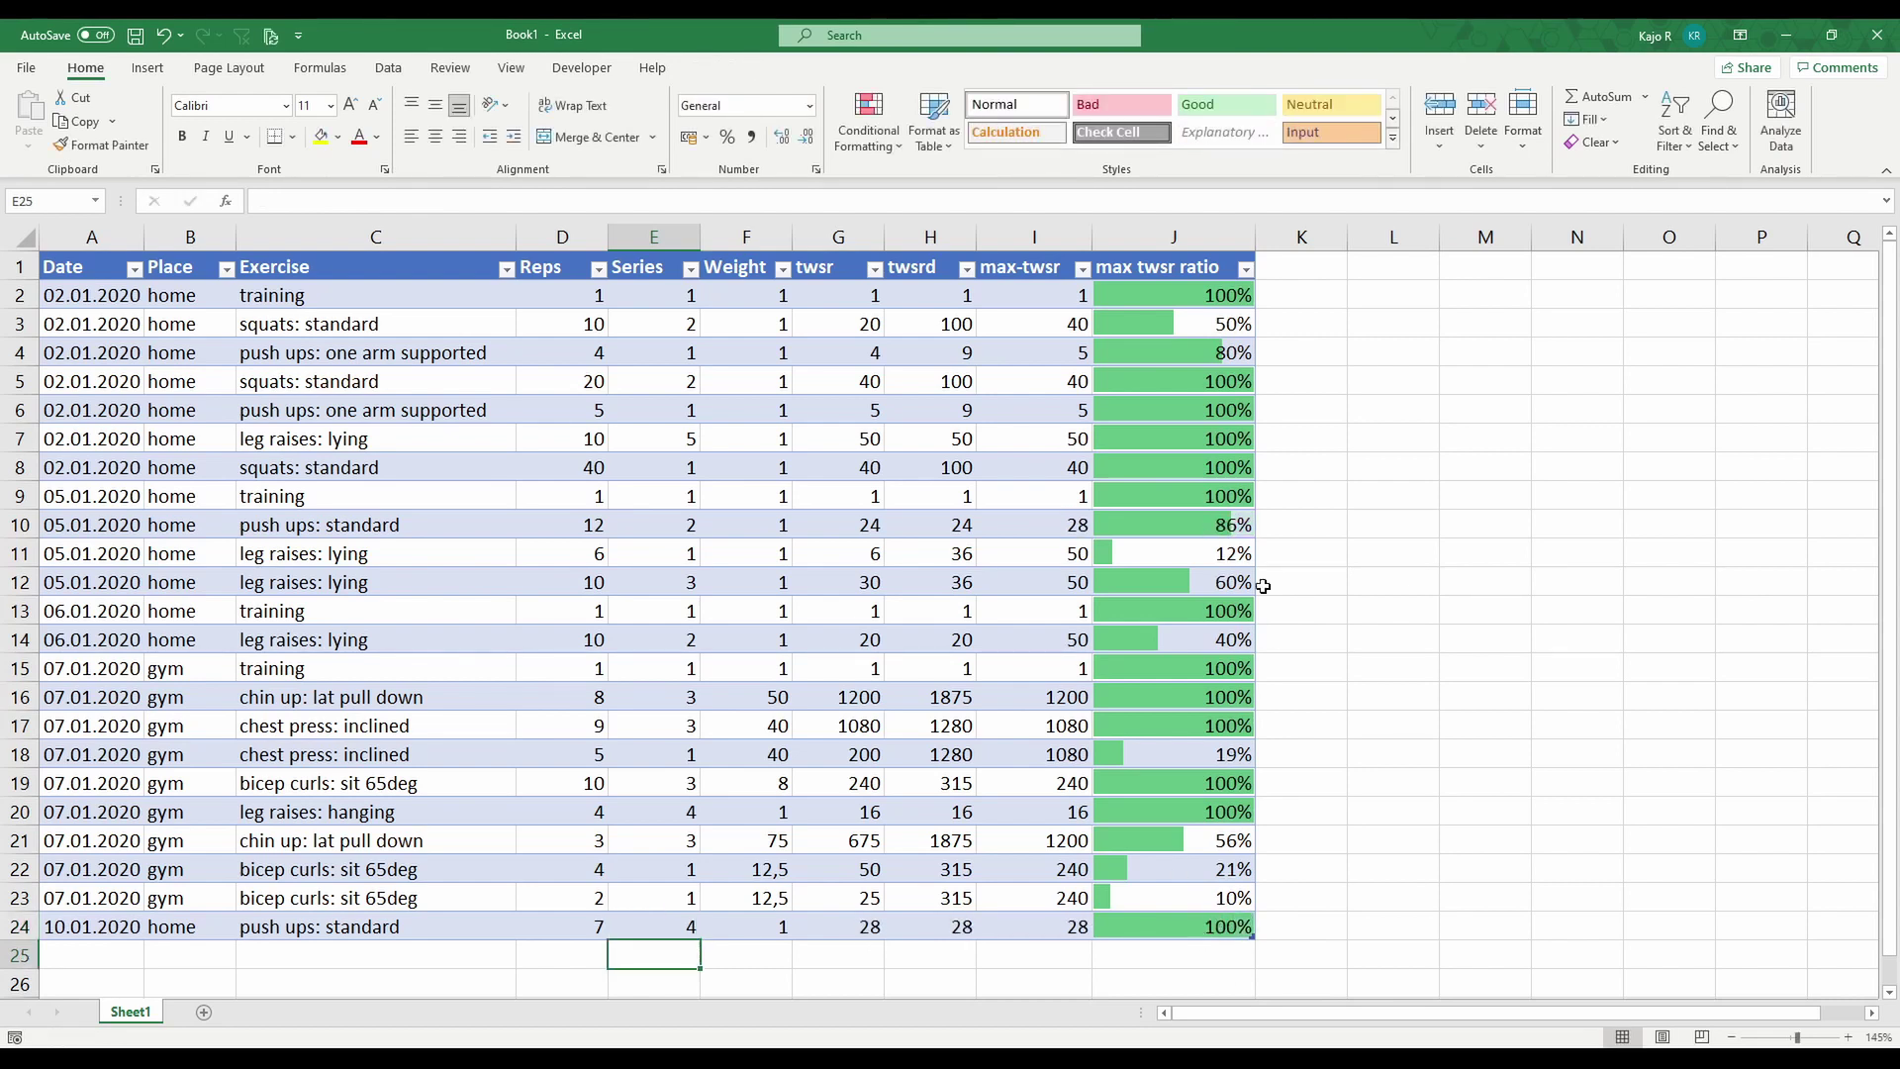
pyautogui.click(1223, 526)
pyautogui.click(921, 526)
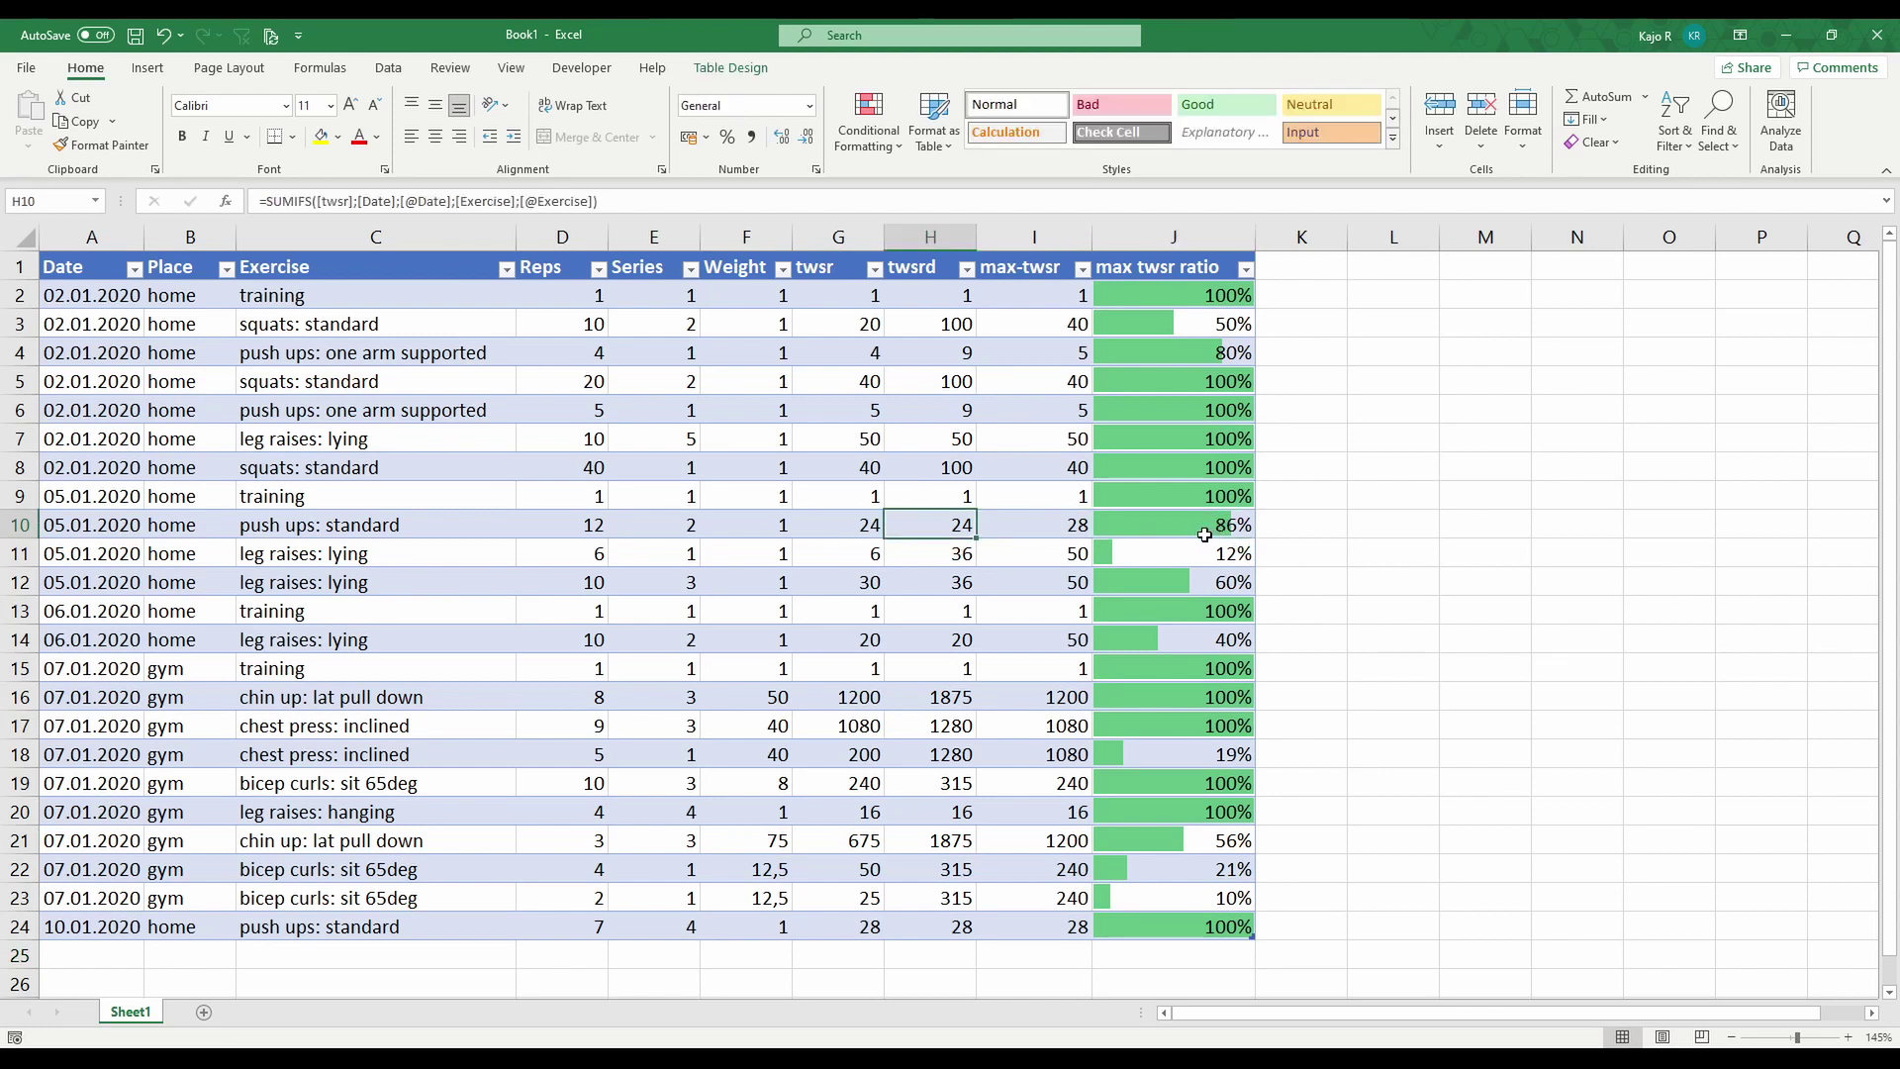
pyautogui.click(1064, 933)
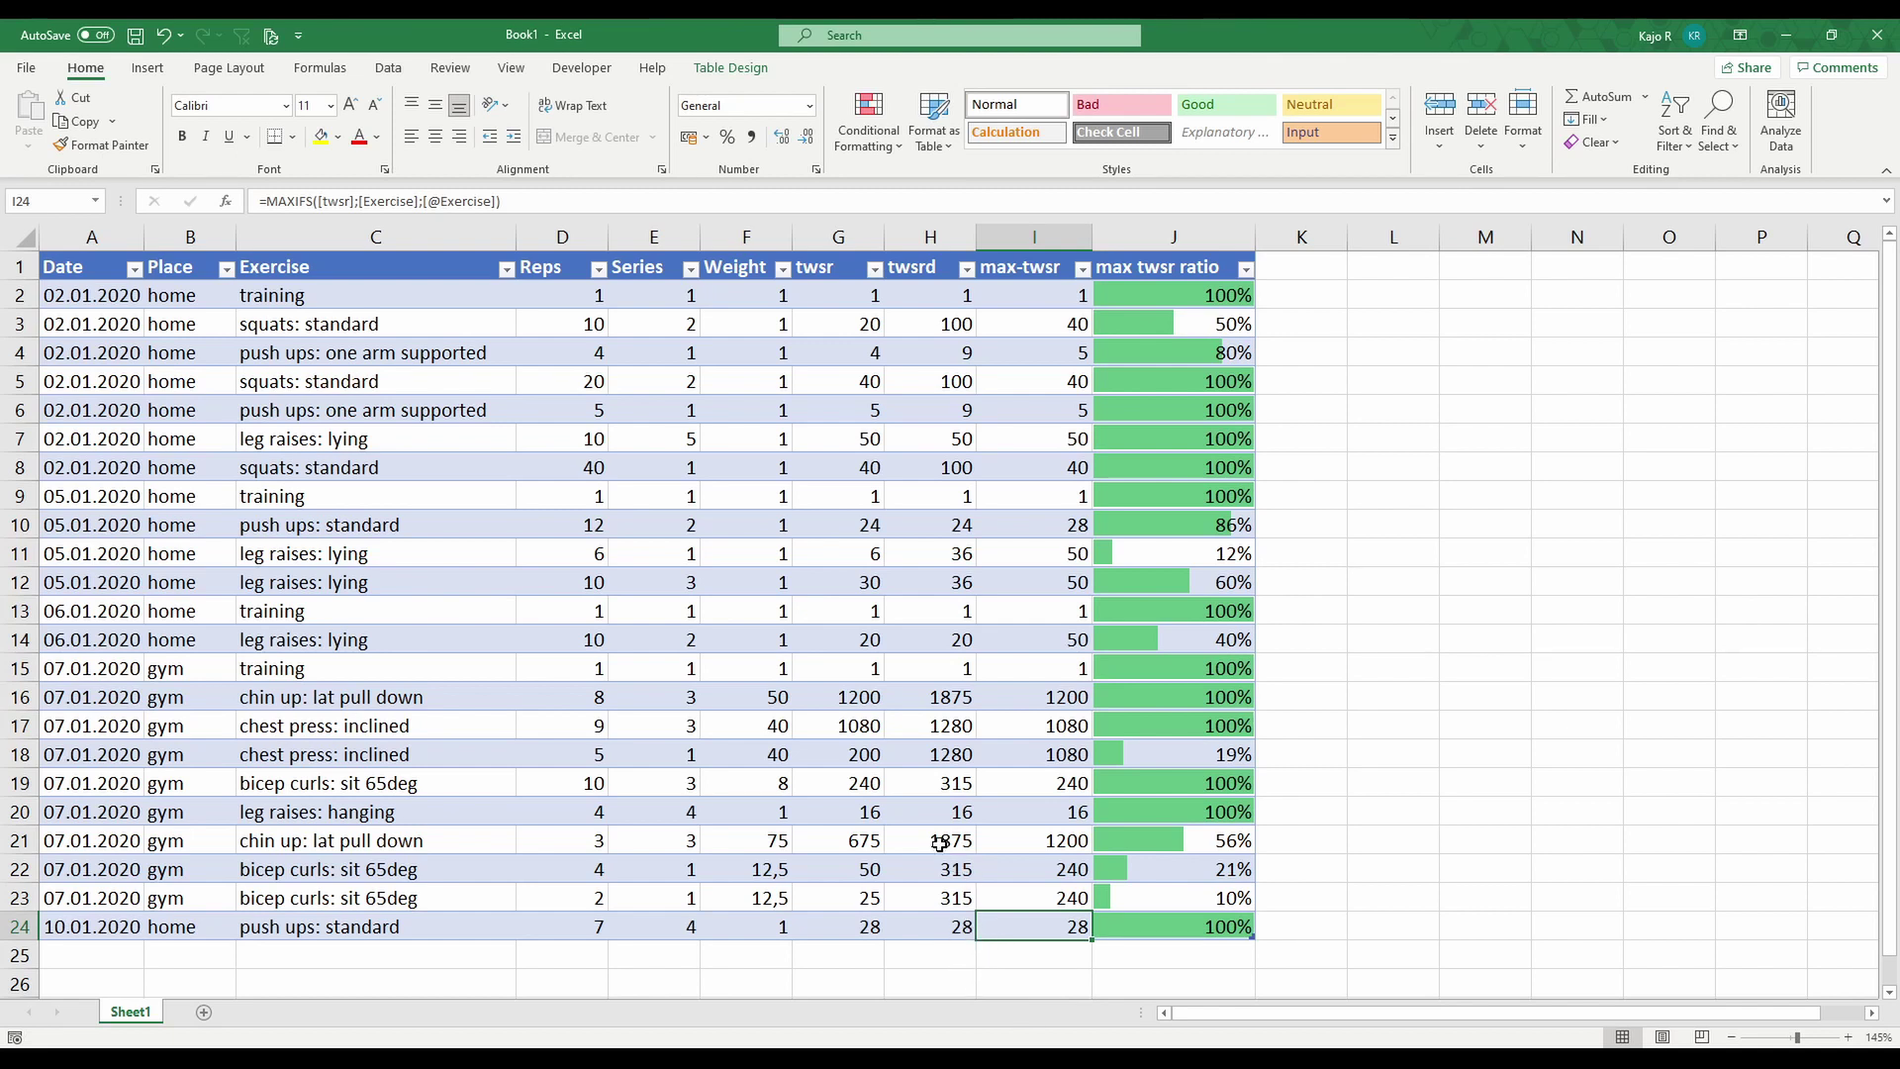
pyautogui.click(1170, 239)
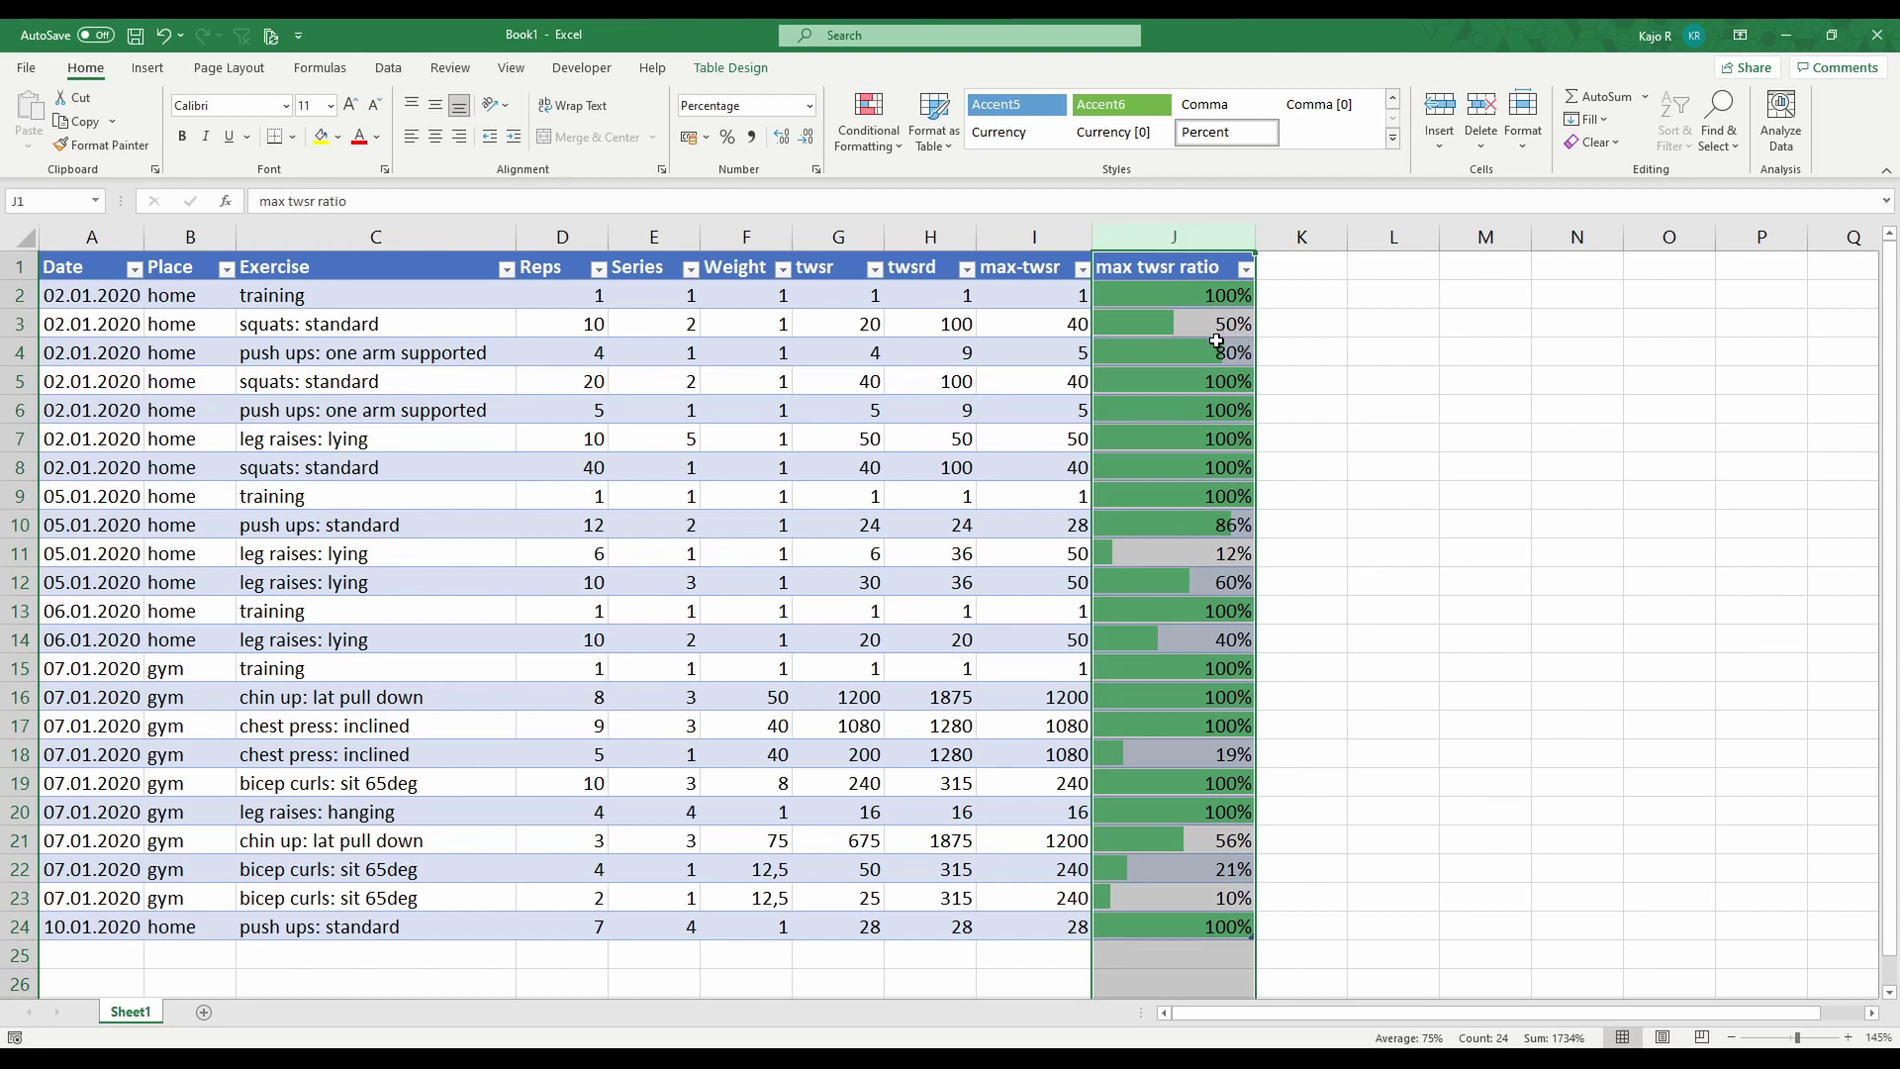
pyautogui.click(899, 146)
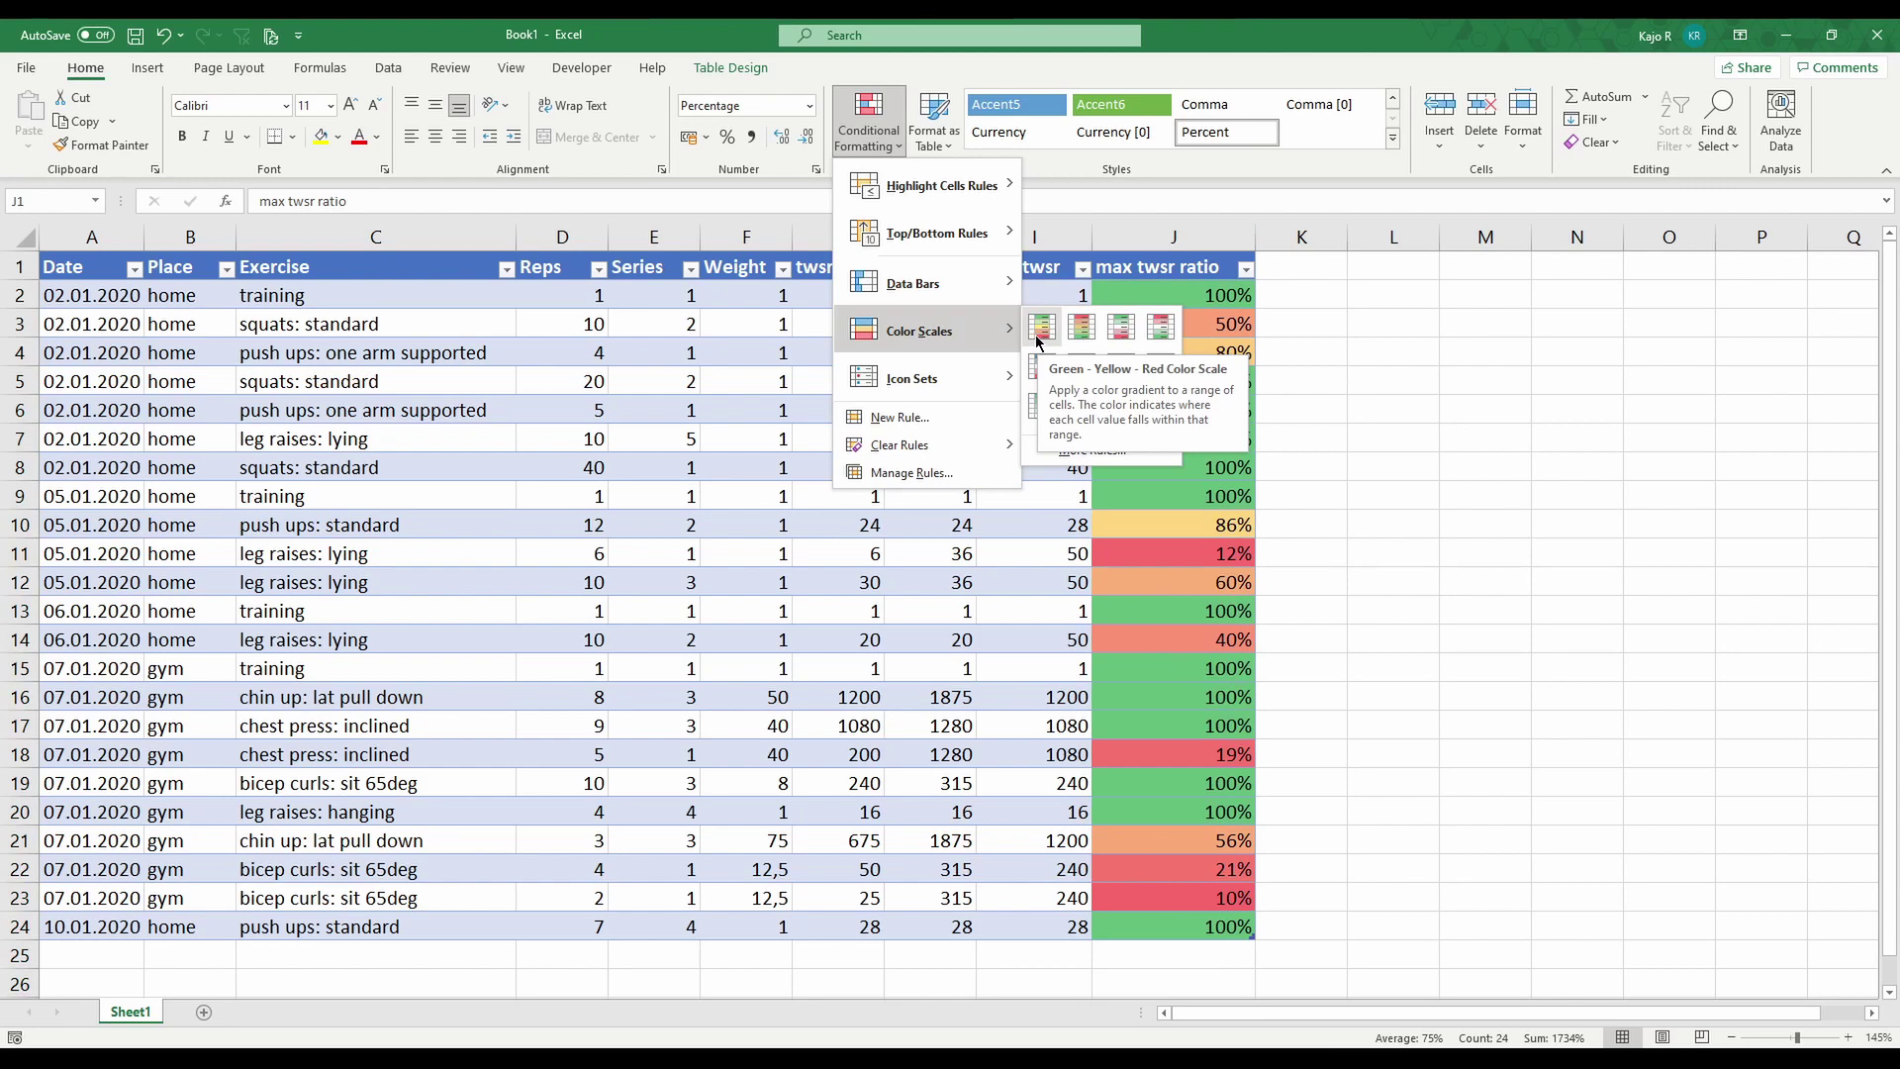
pyautogui.moveTo(912, 283)
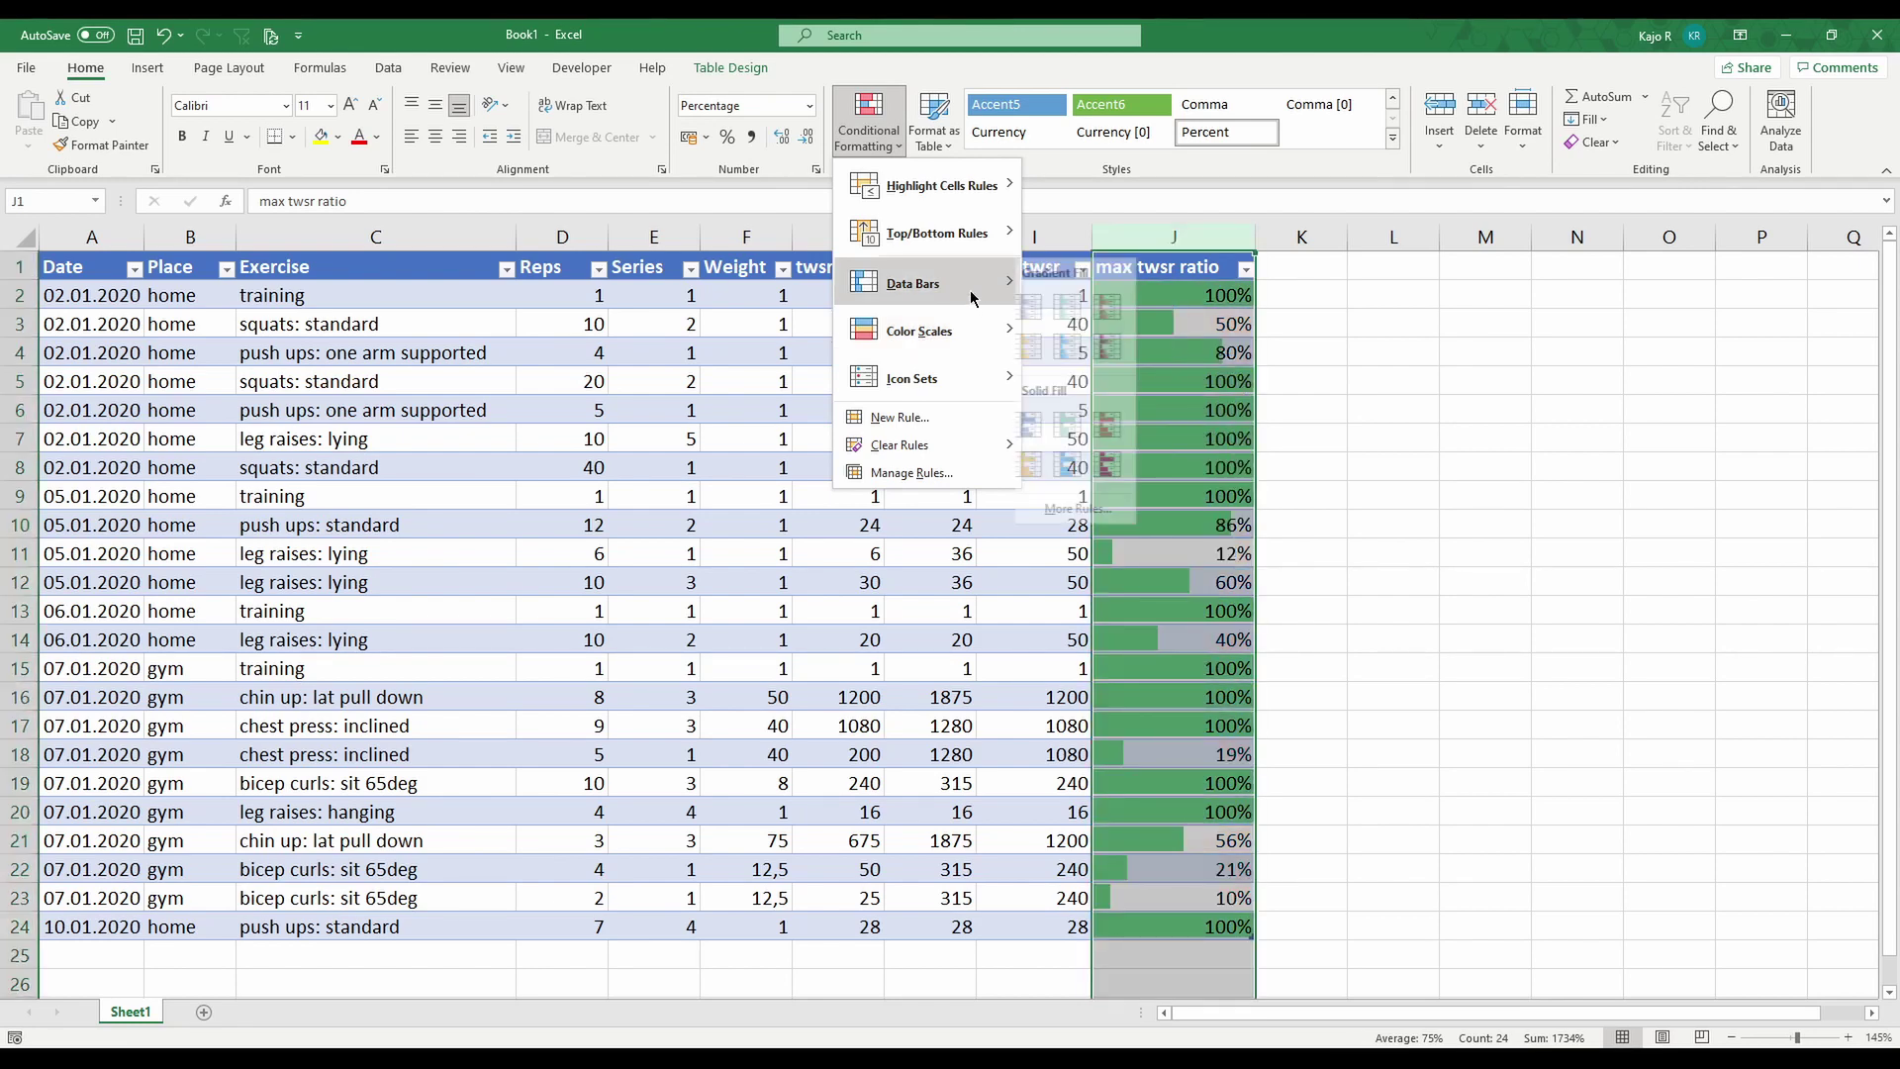
pyautogui.click(1211, 292)
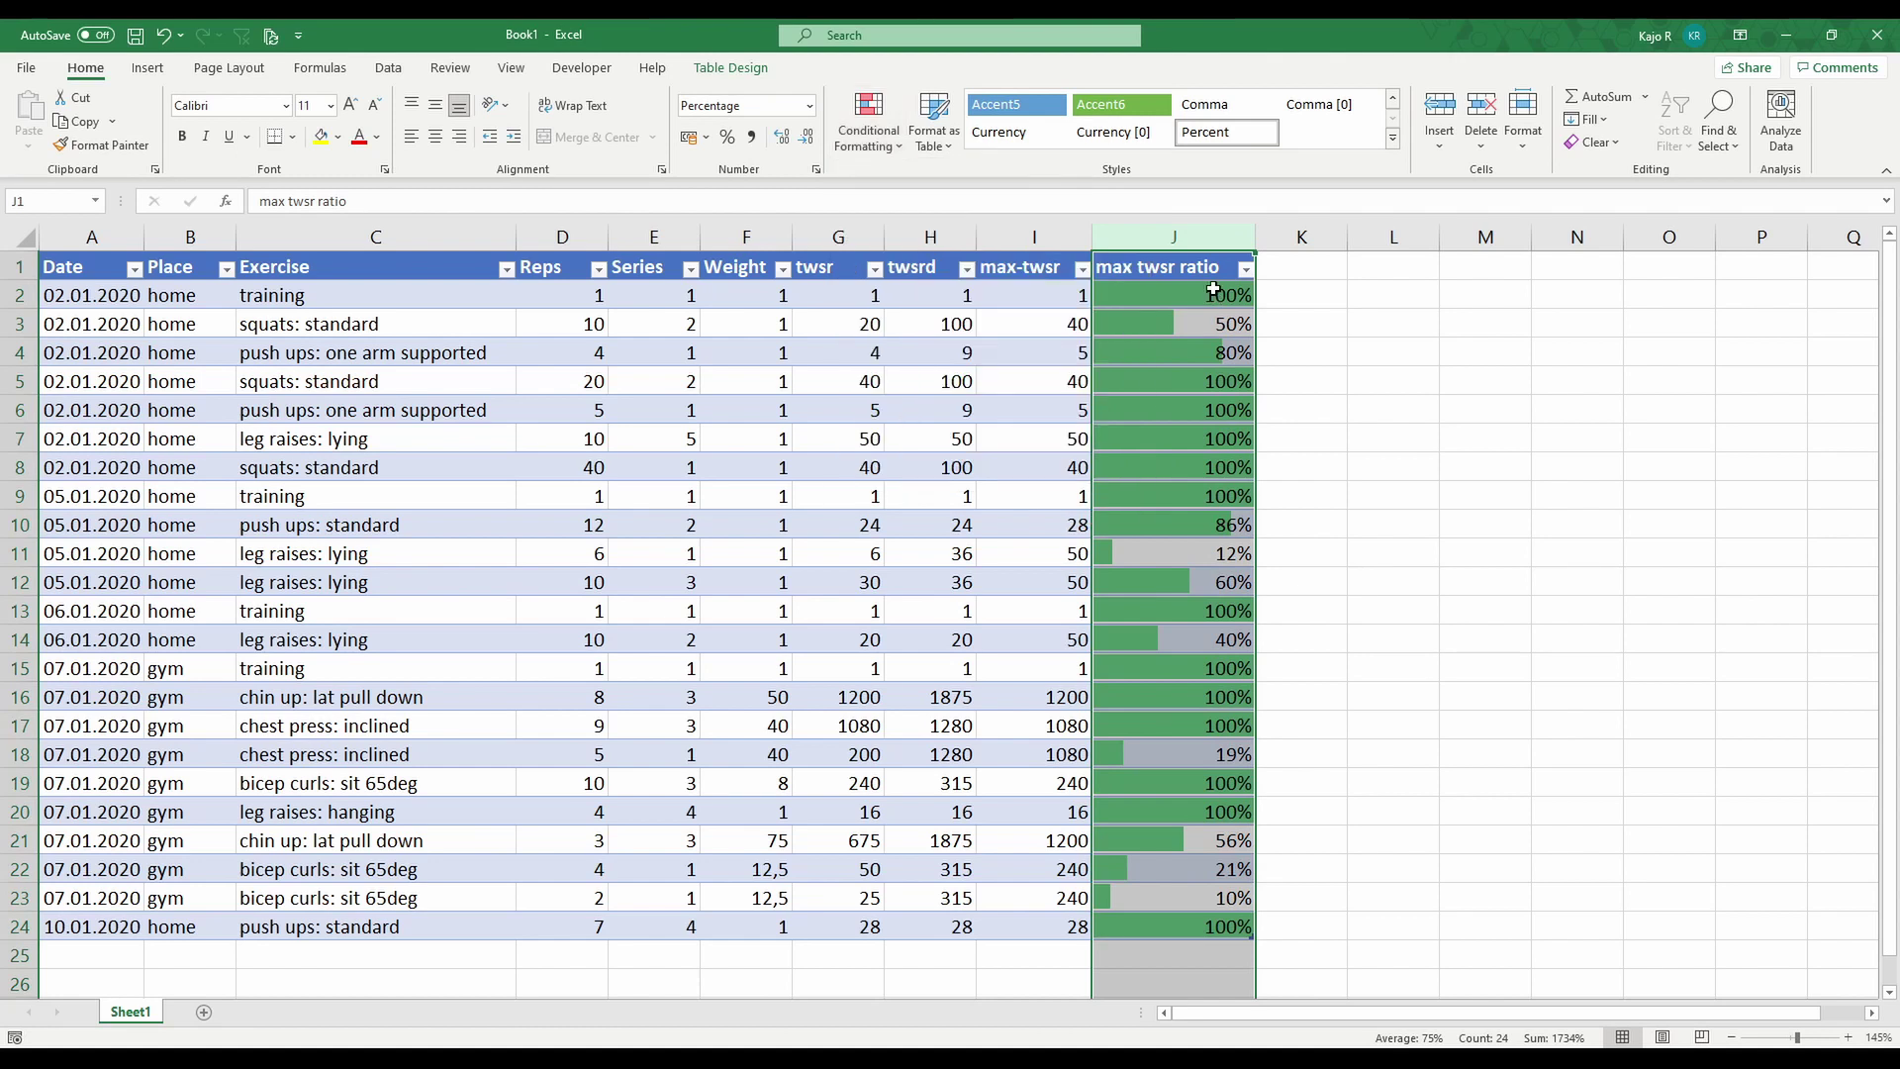
pyautogui.click(1197, 326)
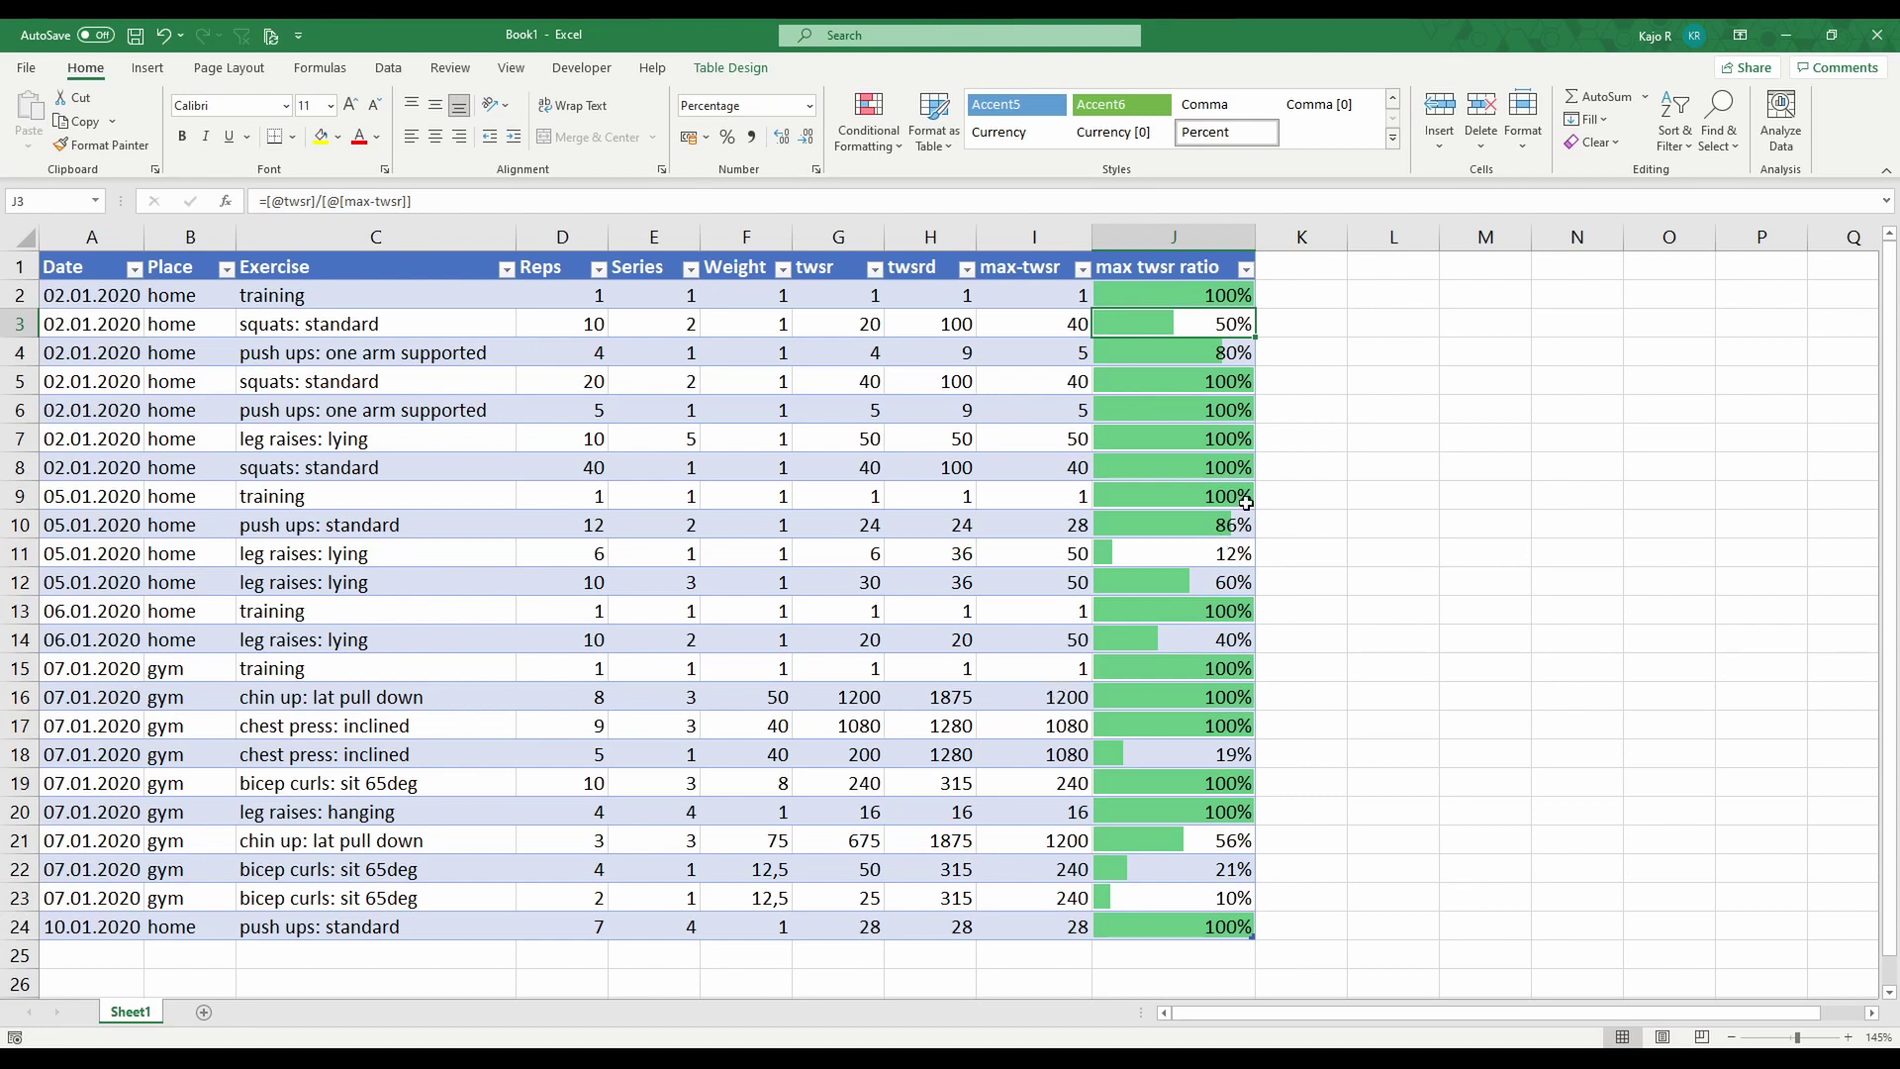
pyautogui.click(1295, 273)
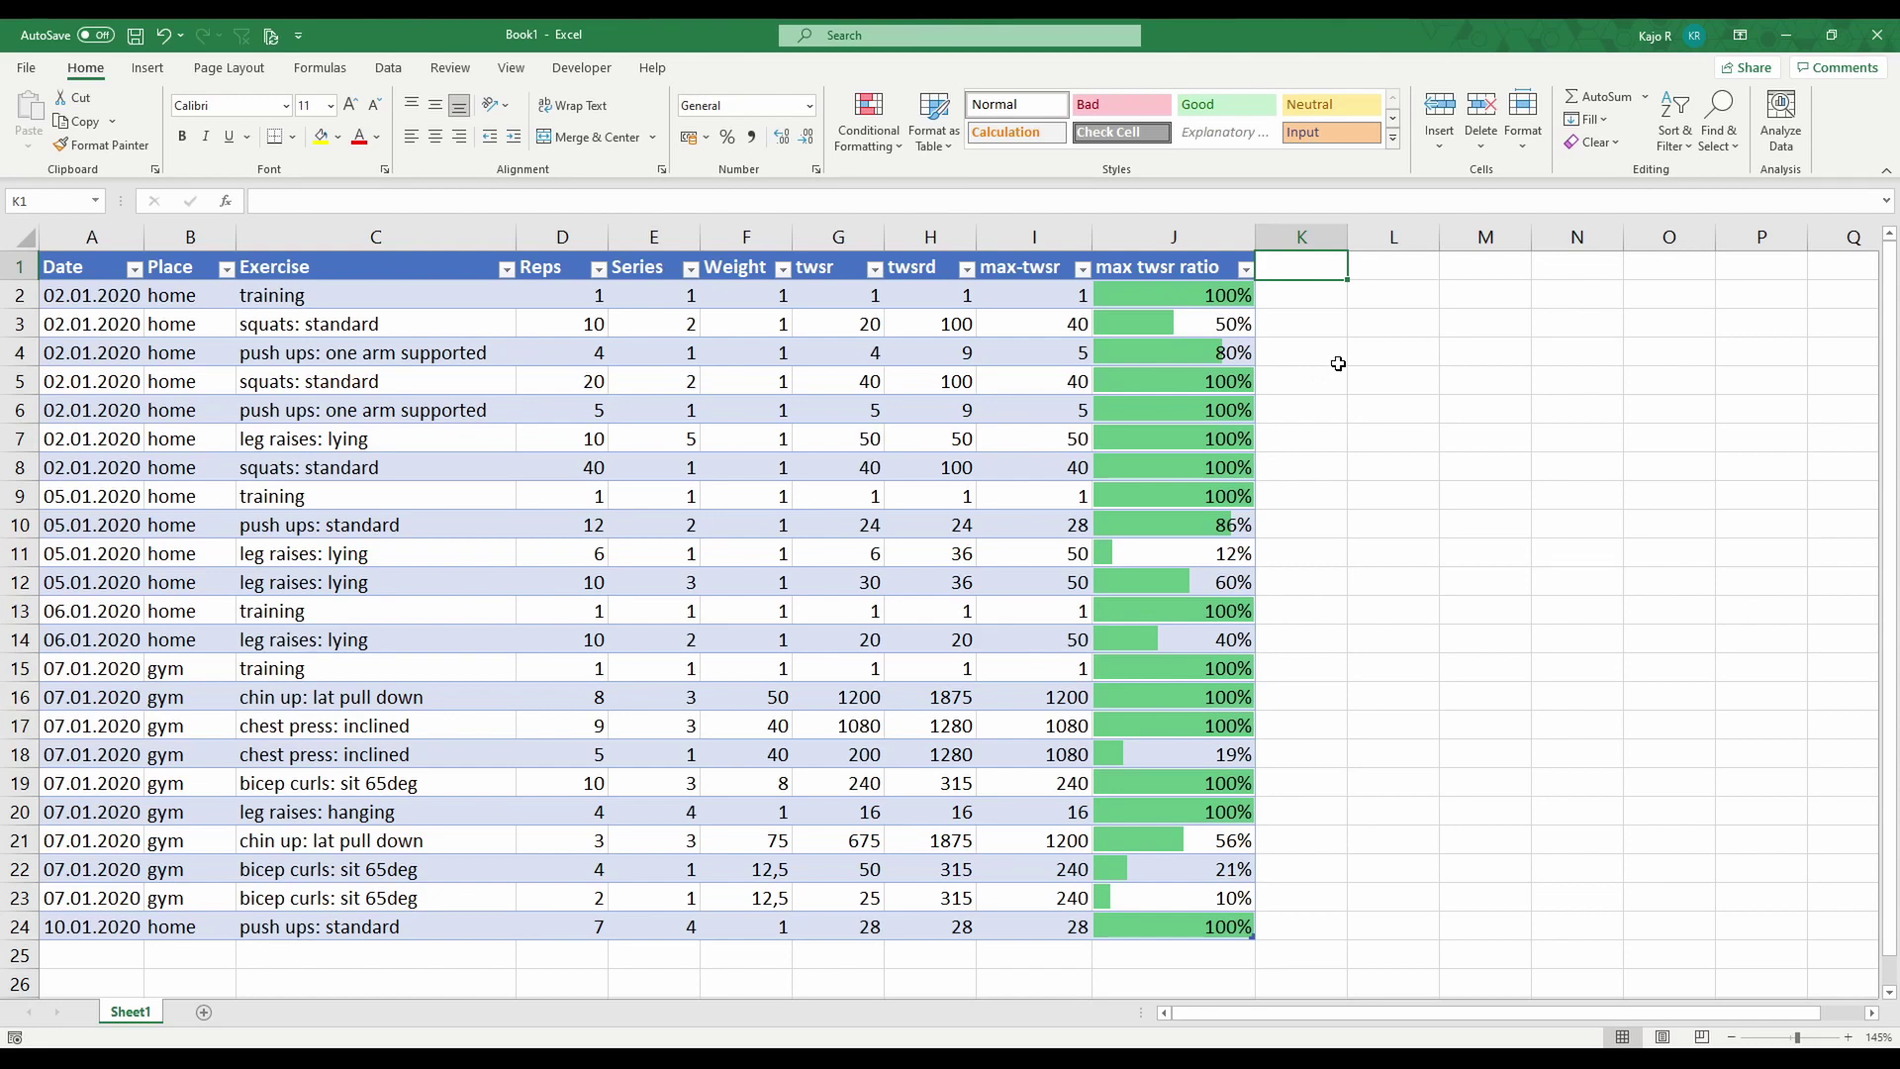
# - Add a max-twsrd header in K1 and autofit column K to fit it
pyautogui.click(938, 234)
pyautogui.click(1297, 263)
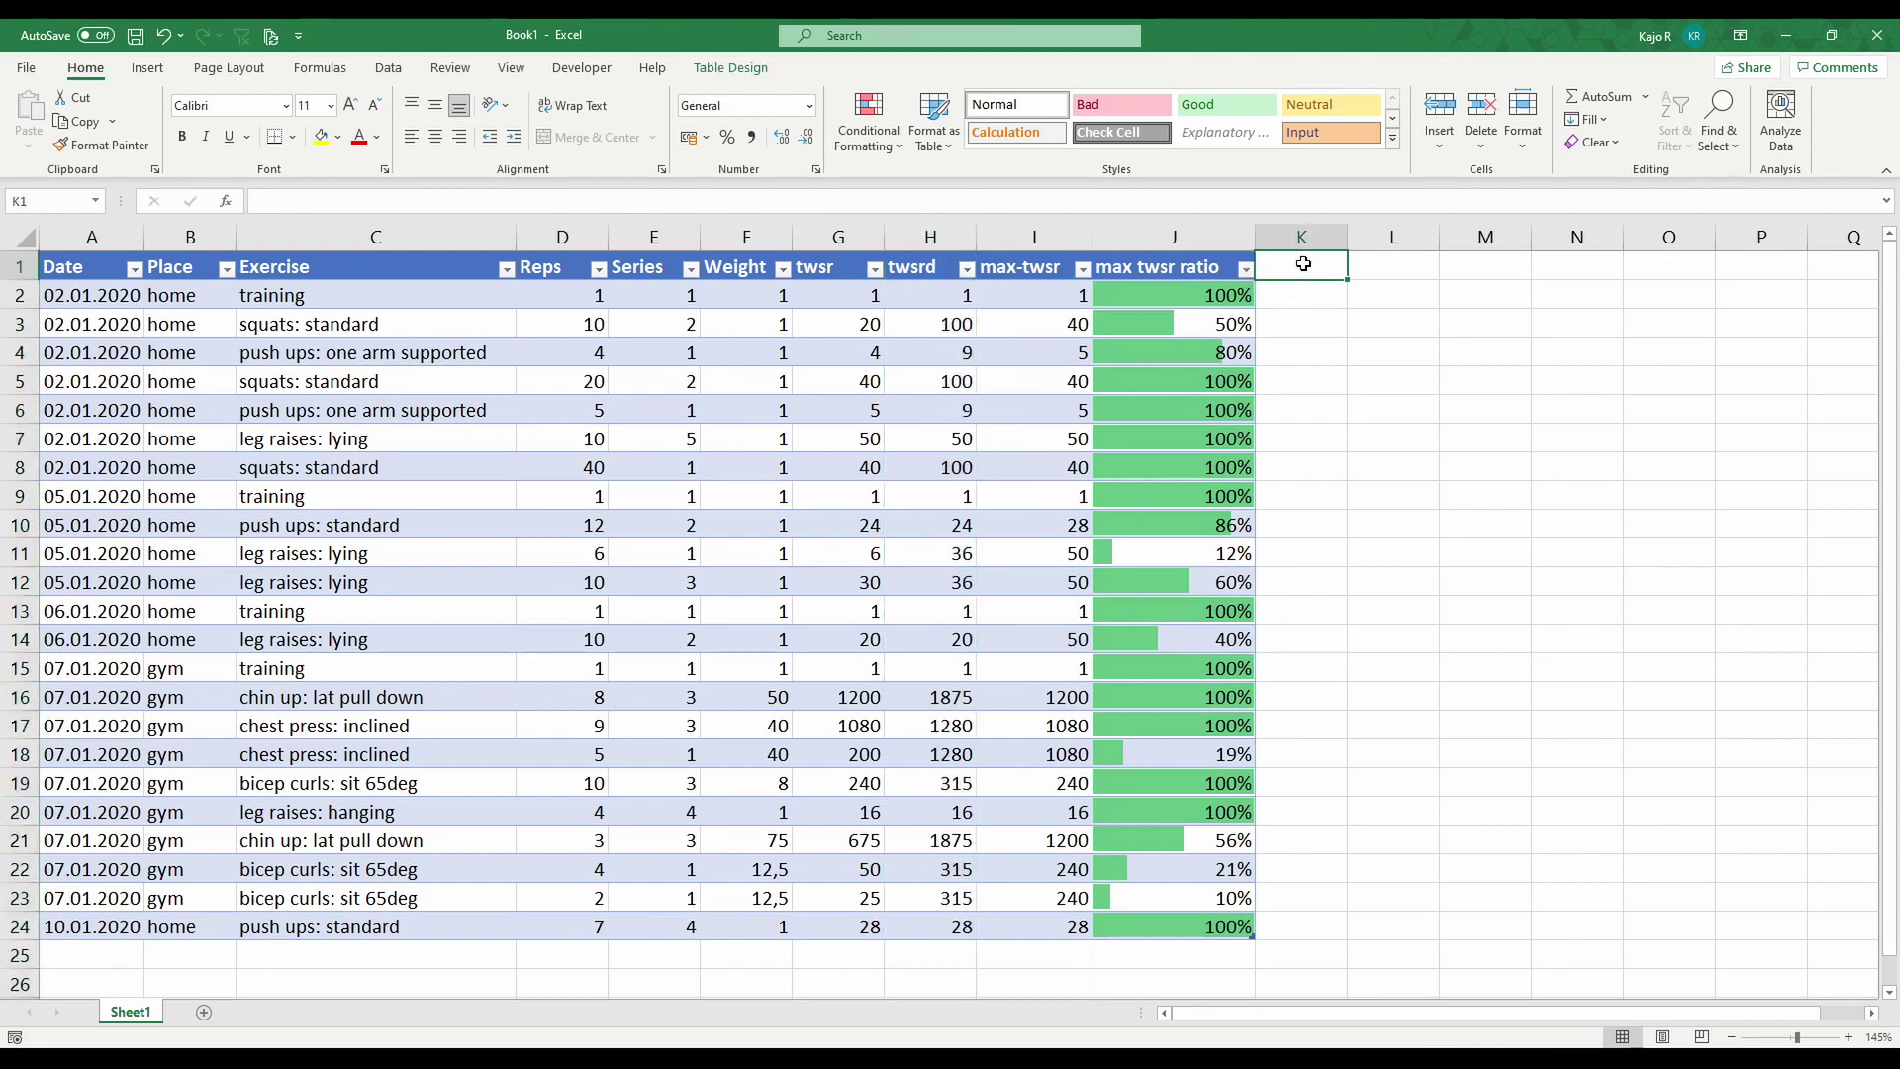
pyautogui.write('ma')
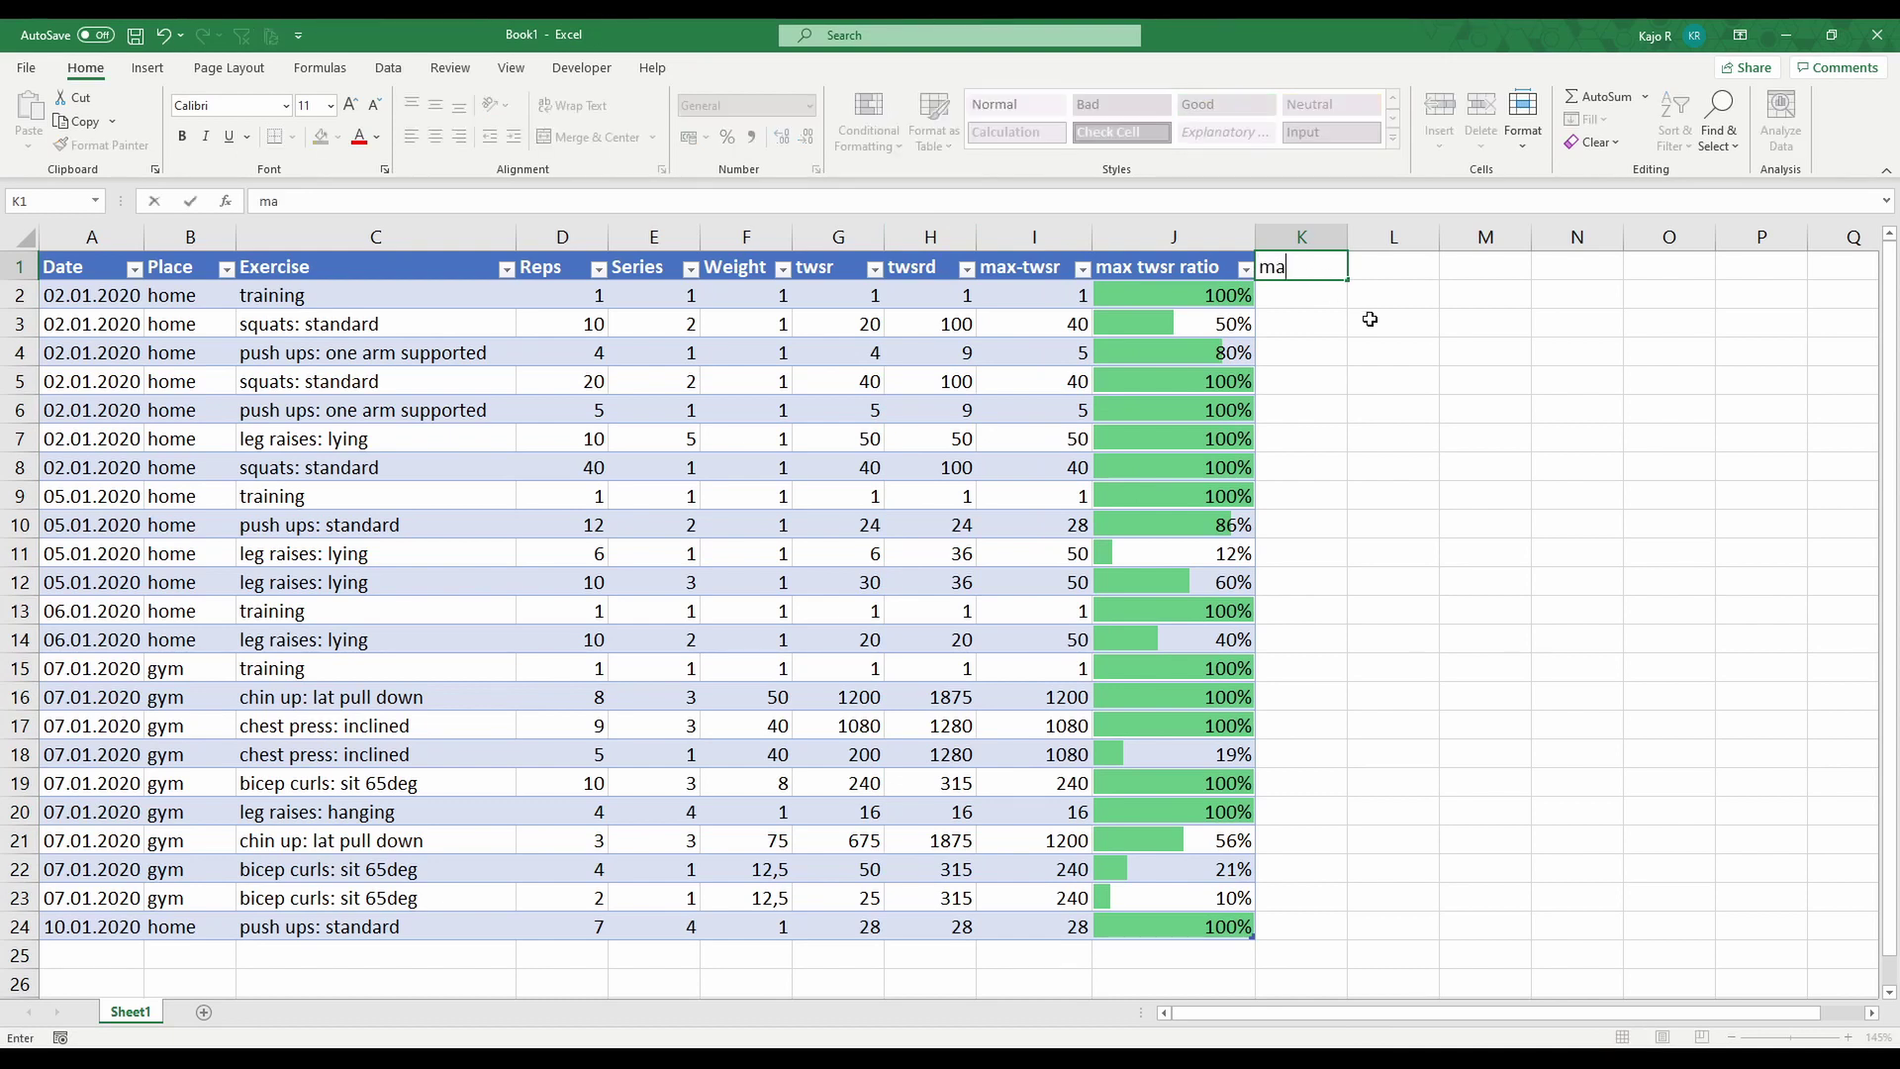
pyautogui.write('x-t')
pyautogui.write('wsr')
pyautogui.write('d')
pyautogui.press('Return')
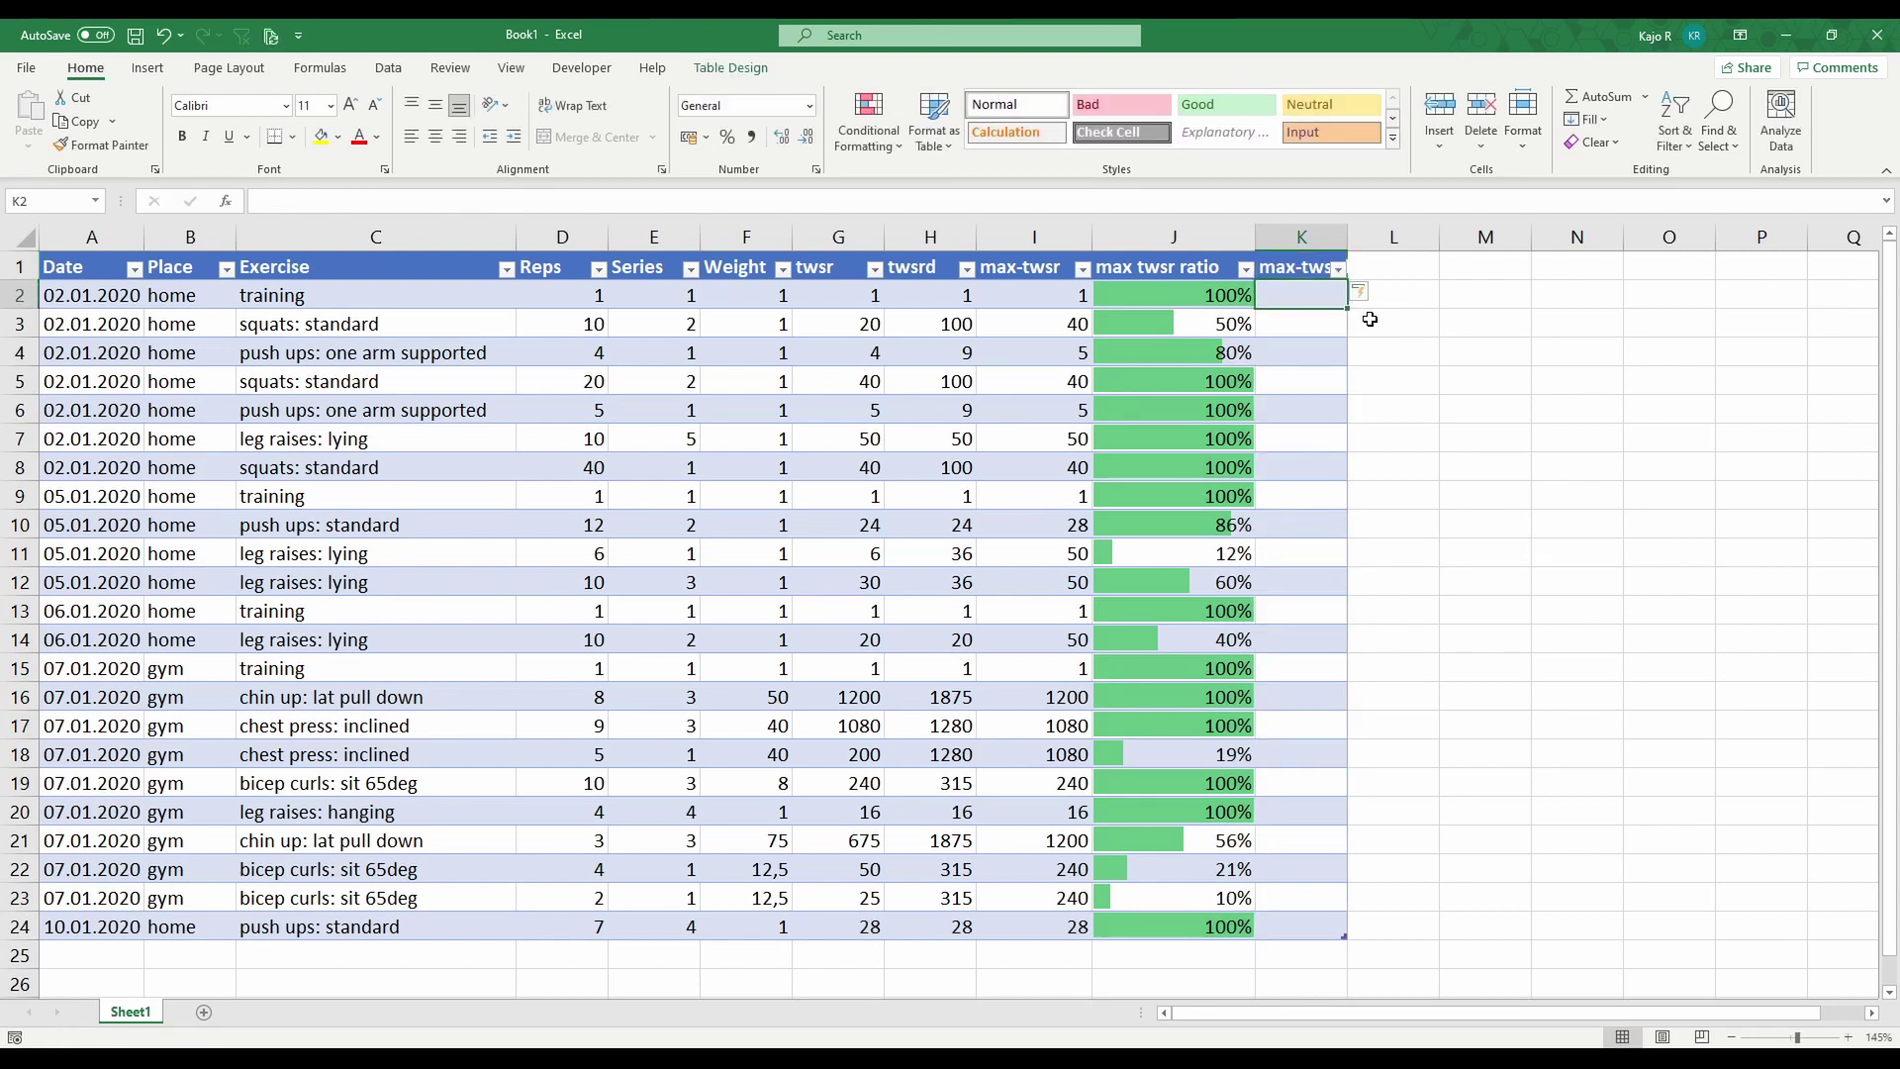
pyautogui.doubleClick(1347, 237)
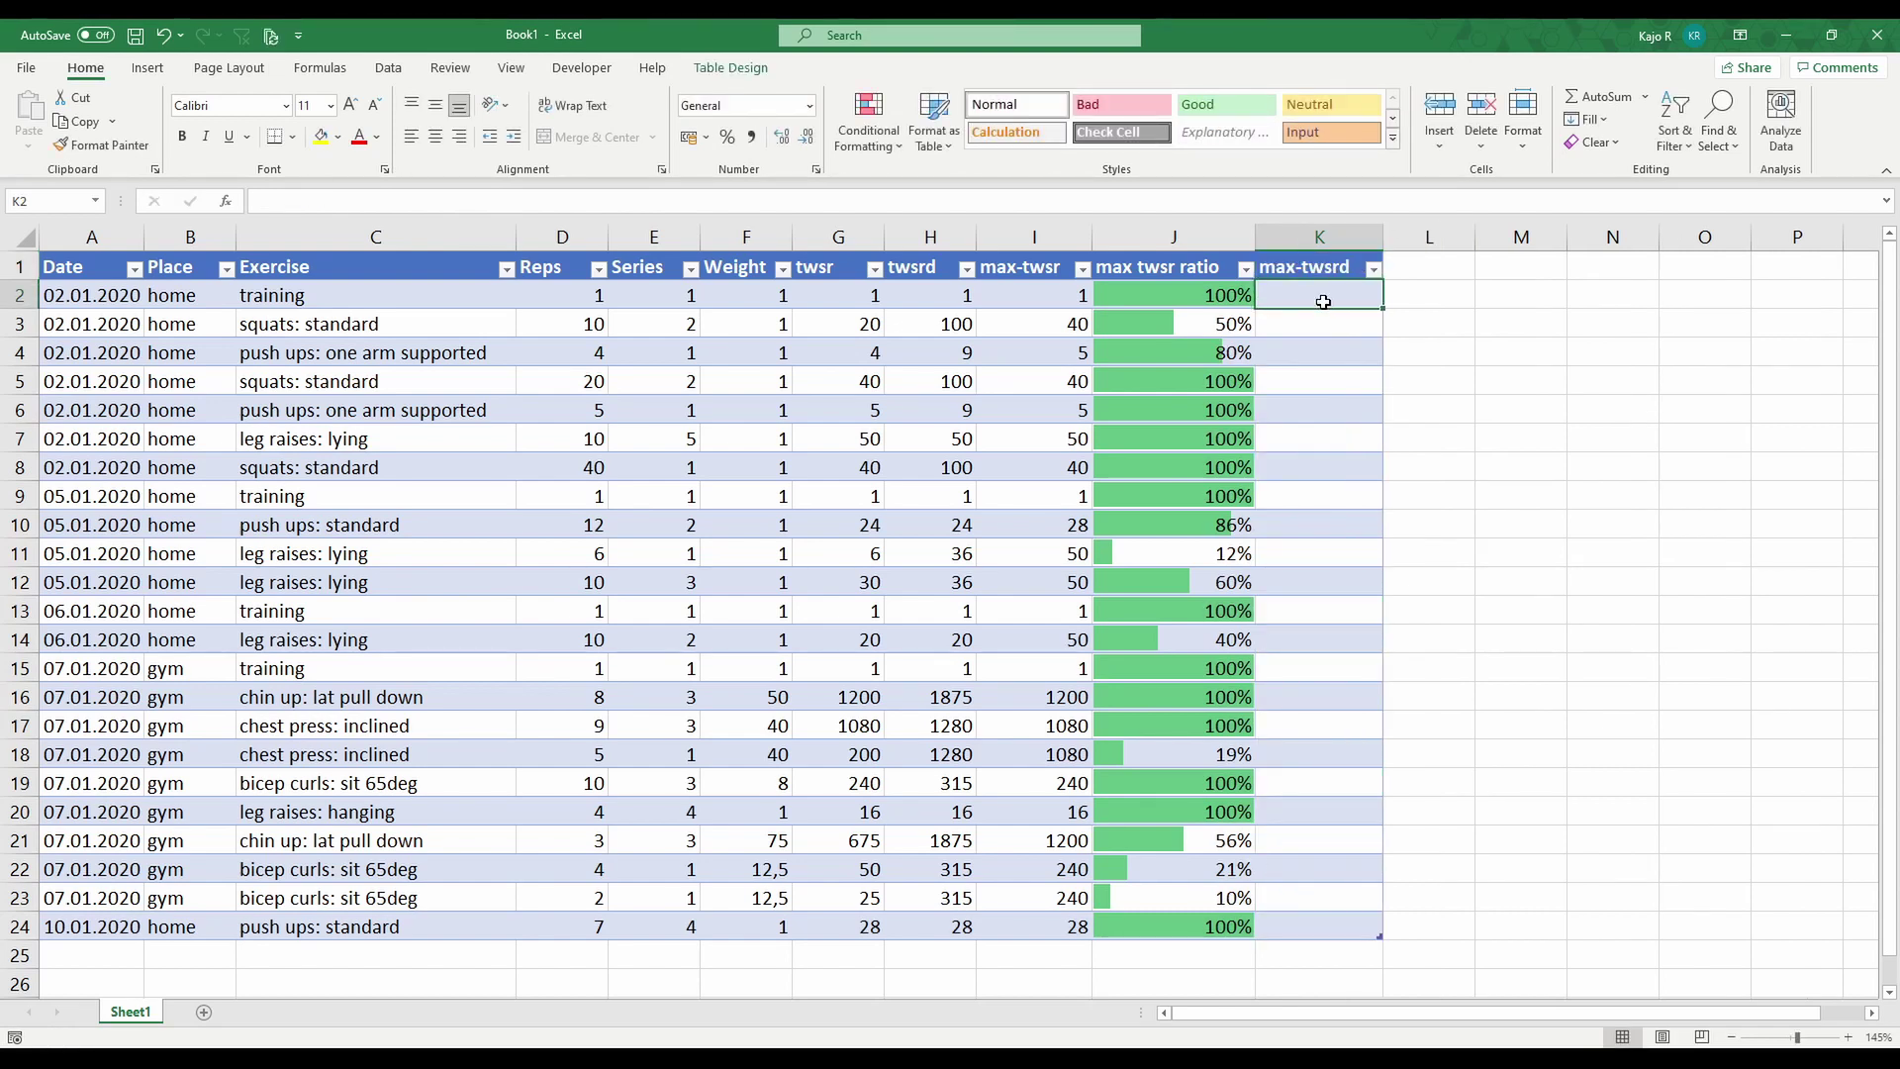
pyautogui.write('=')
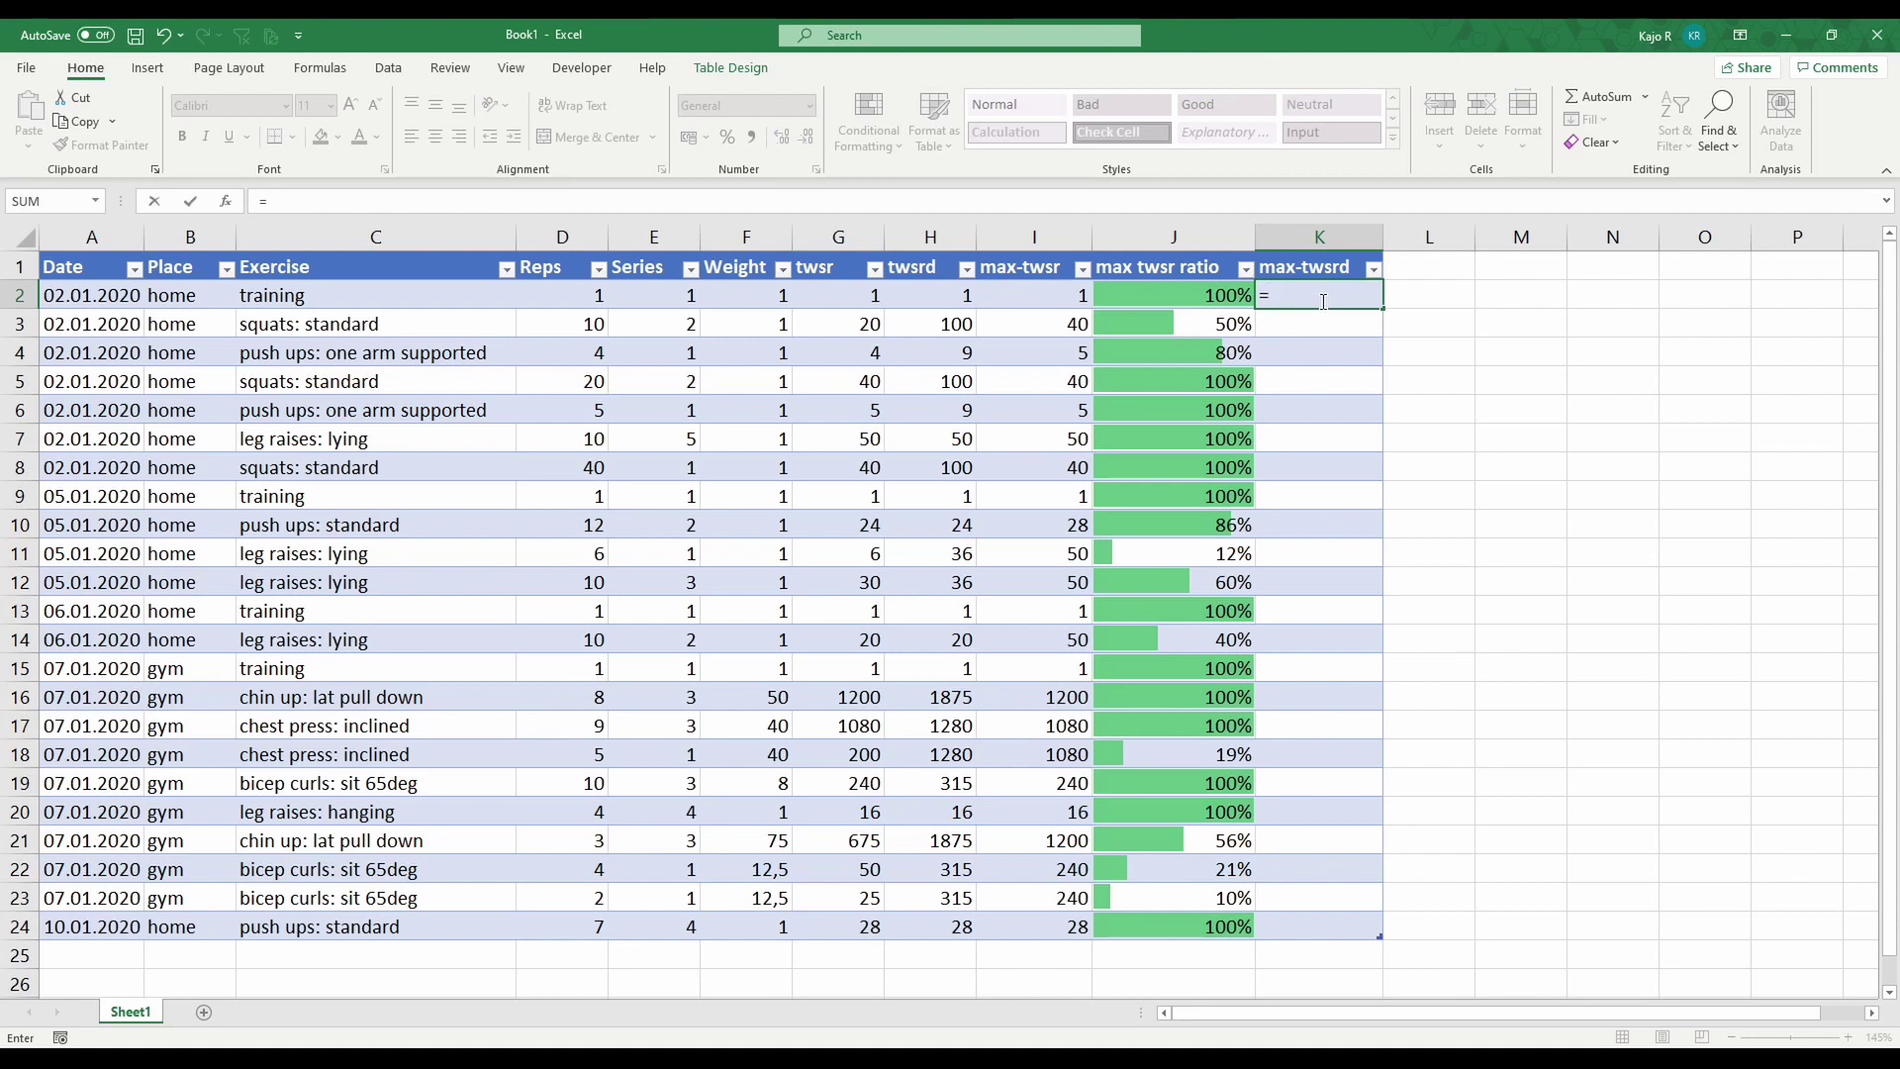
pyautogui.write('ma')
pyautogui.press('Down')
pyautogui.press('Down')
pyautogui.press('Down')
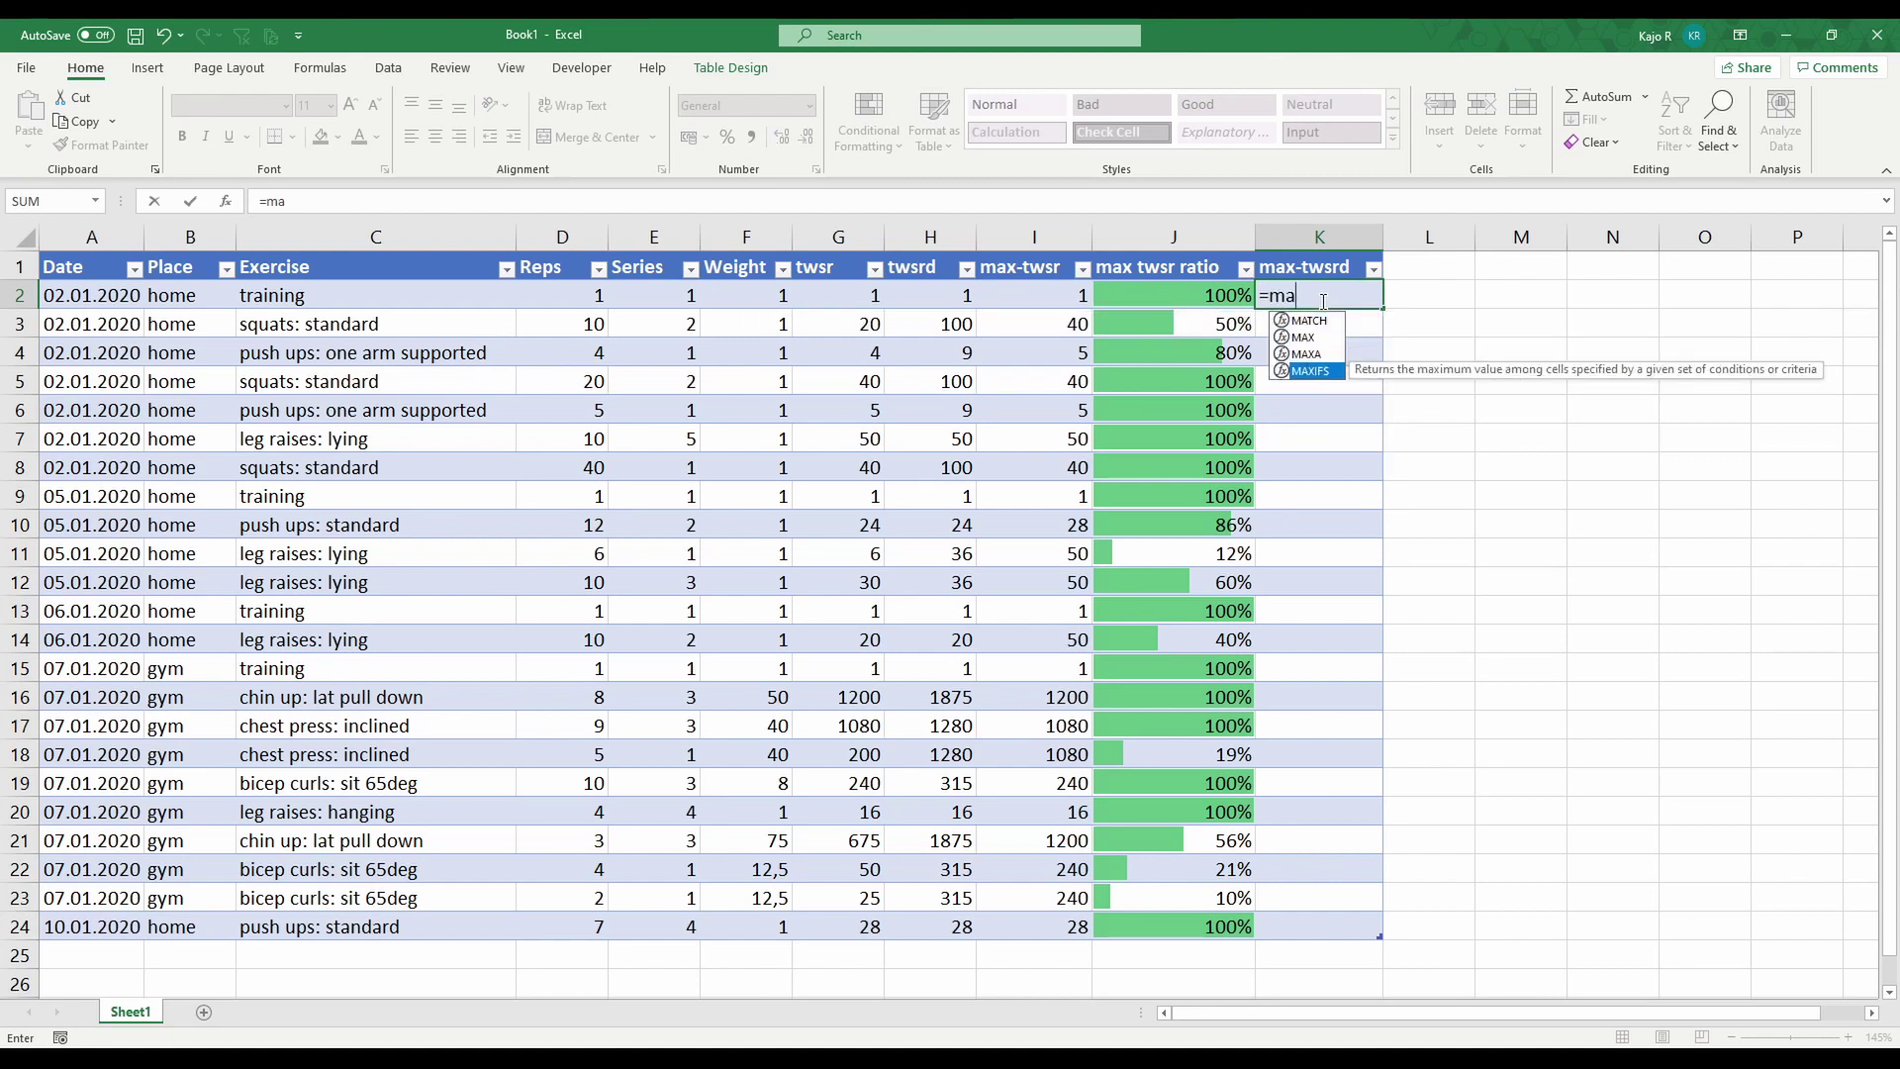
pyautogui.press('Tab')
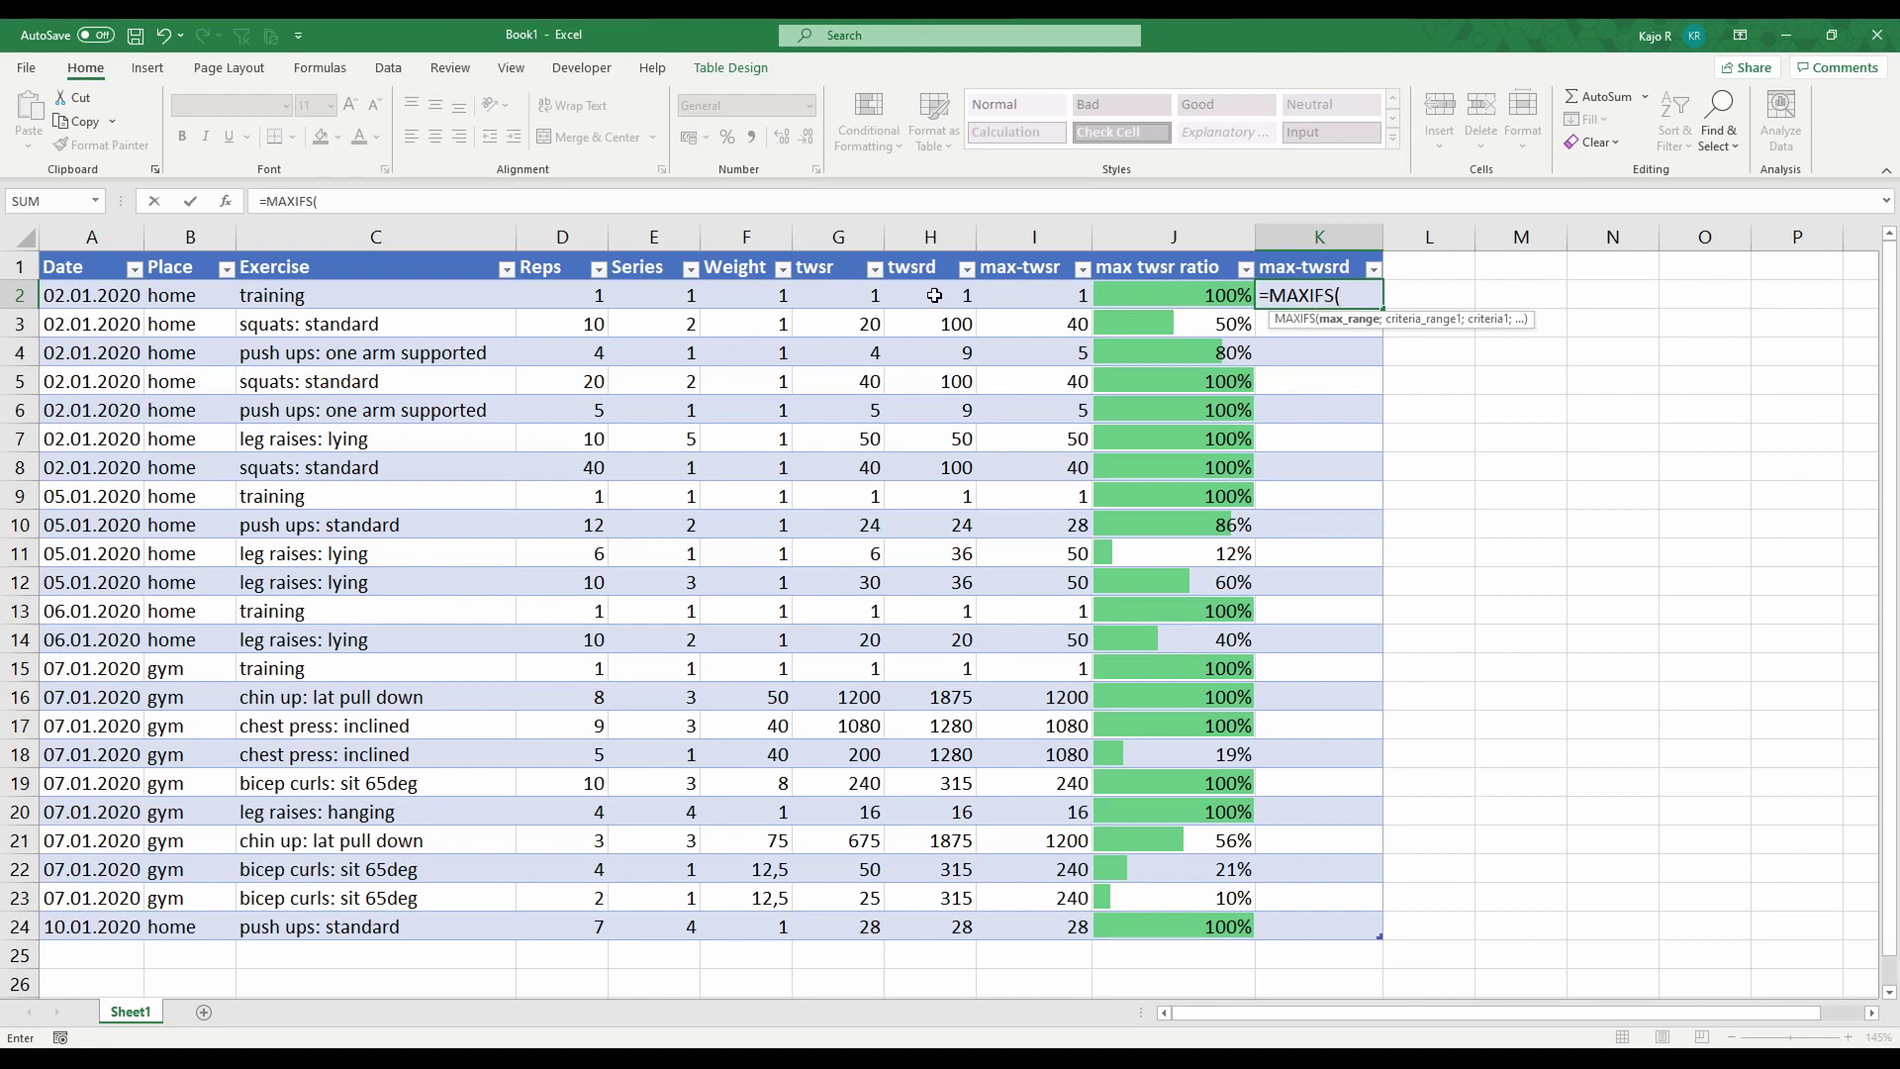
pyautogui.moveTo(934, 294); pyautogui.dragTo(943, 919)
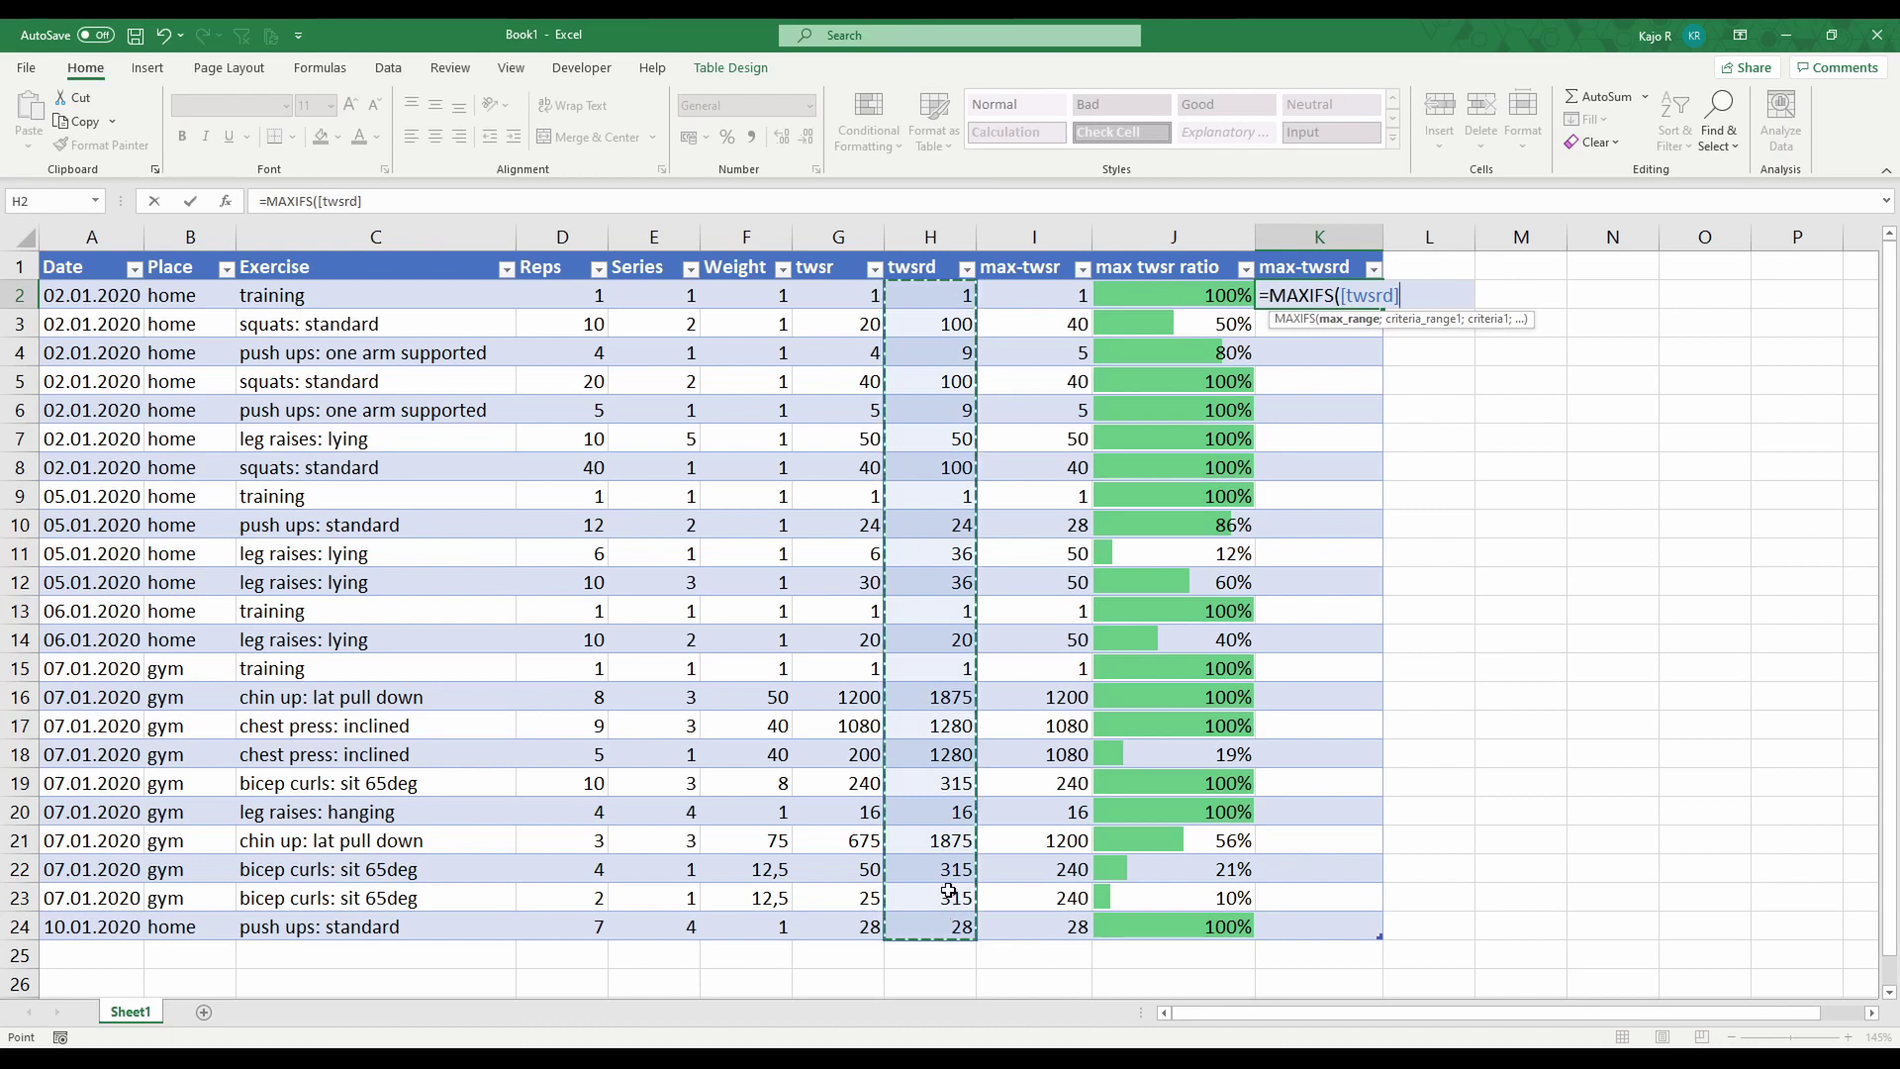
pyautogui.write(';')
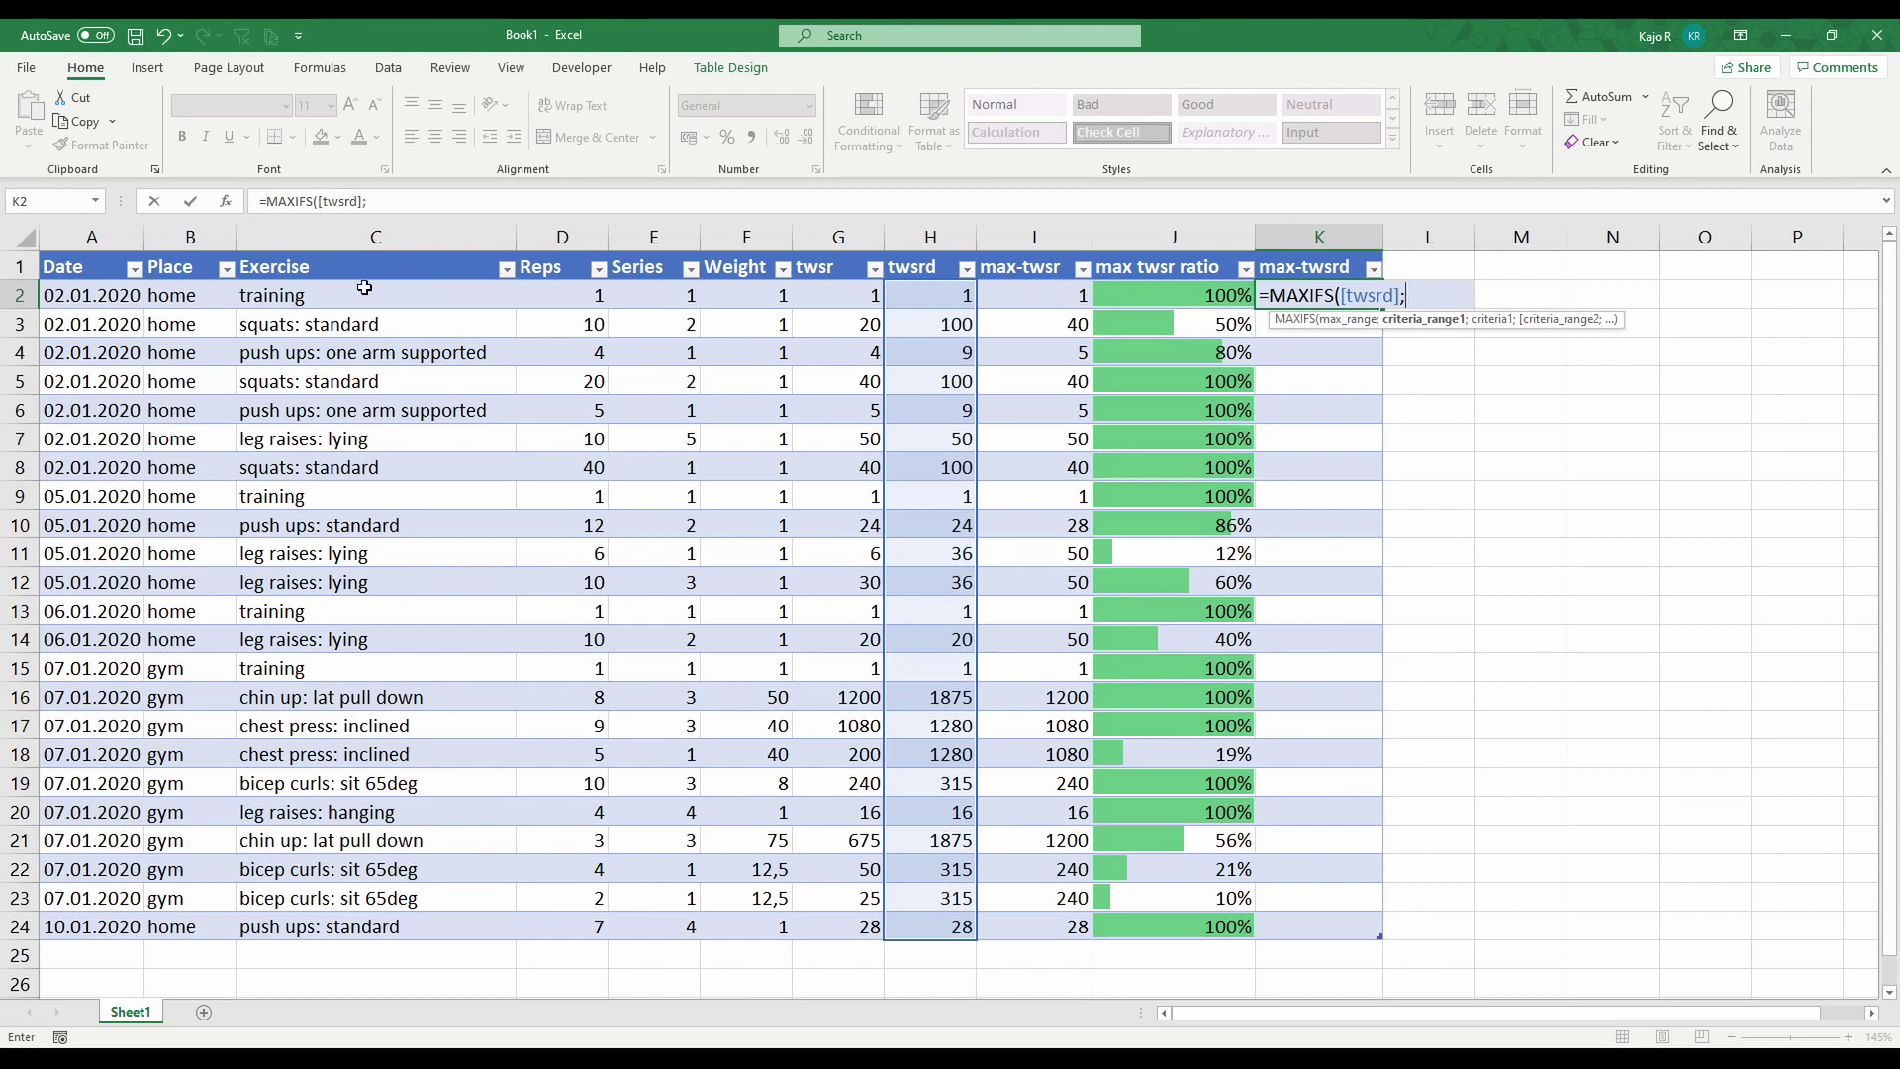
pyautogui.moveTo(365, 288); pyautogui.dragTo(396, 327)
pyautogui.moveTo(410, 684); pyautogui.dragTo(402, 923)
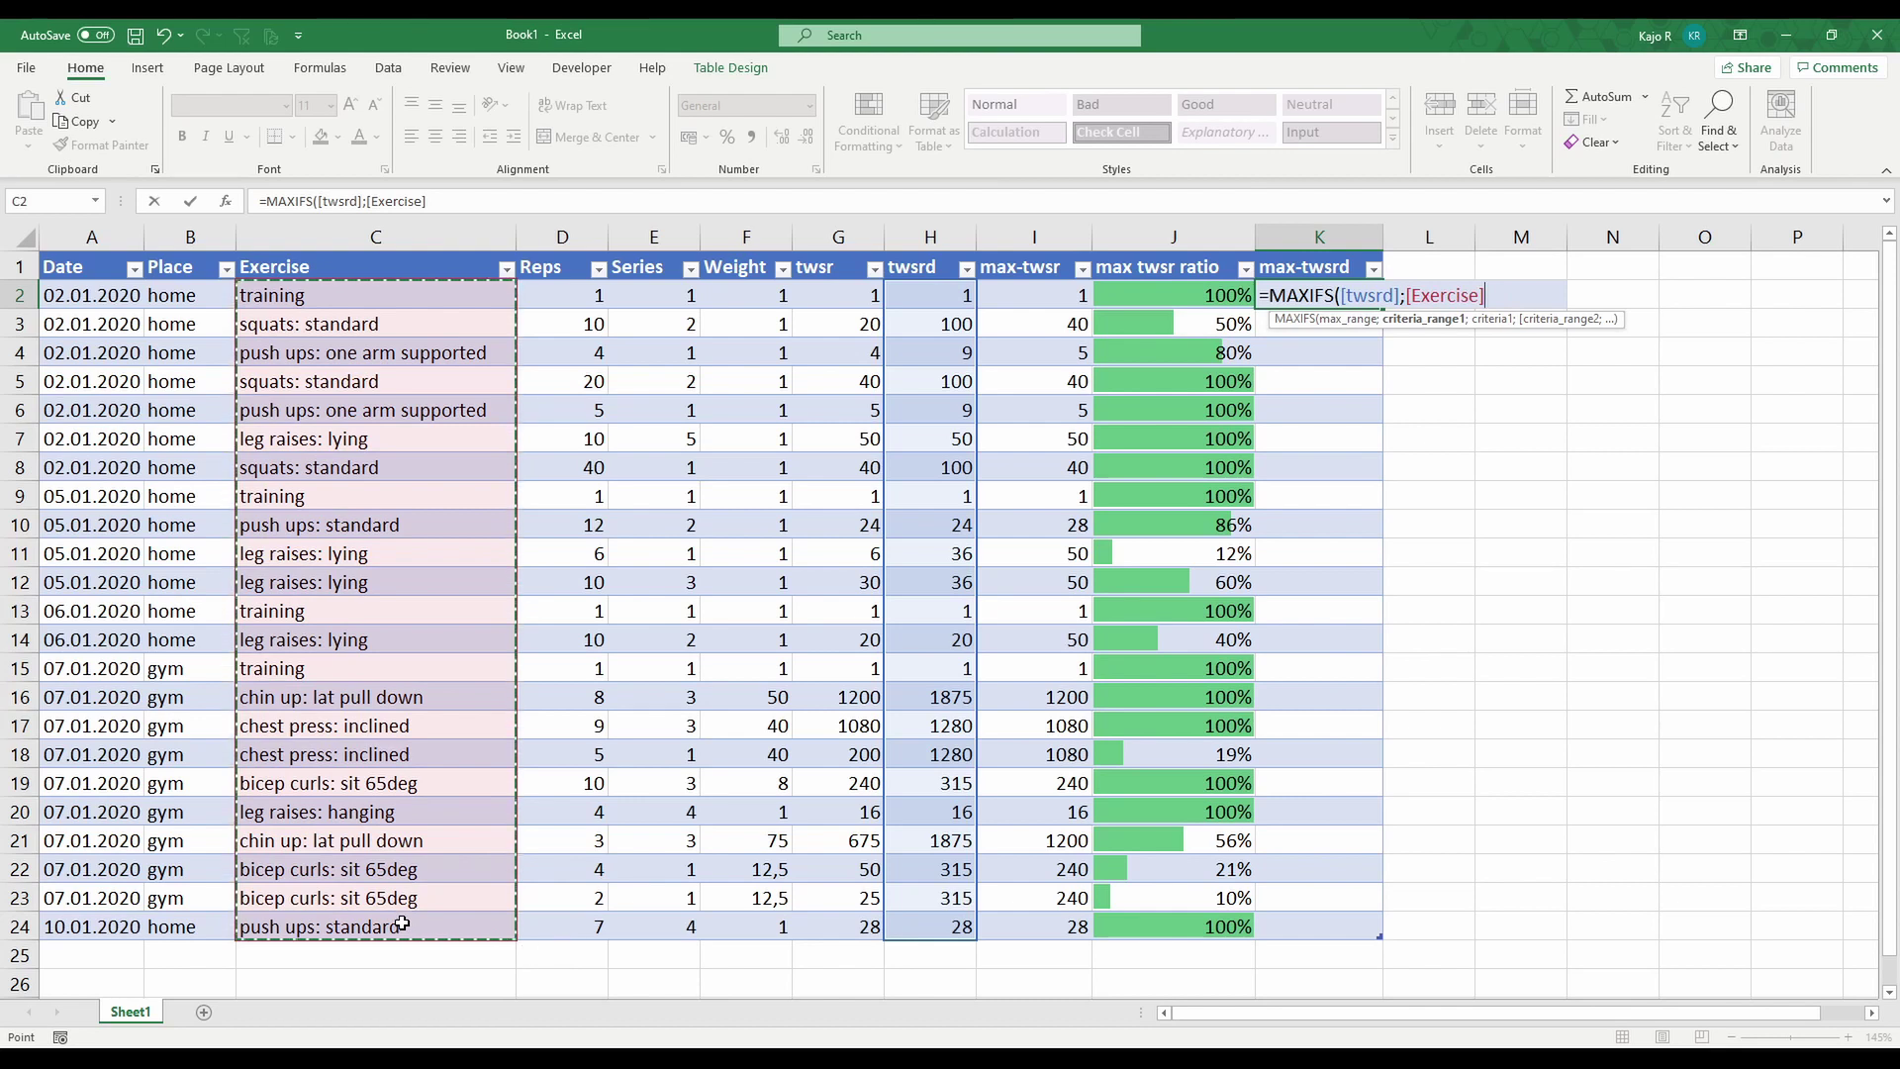
pyautogui.write(';')
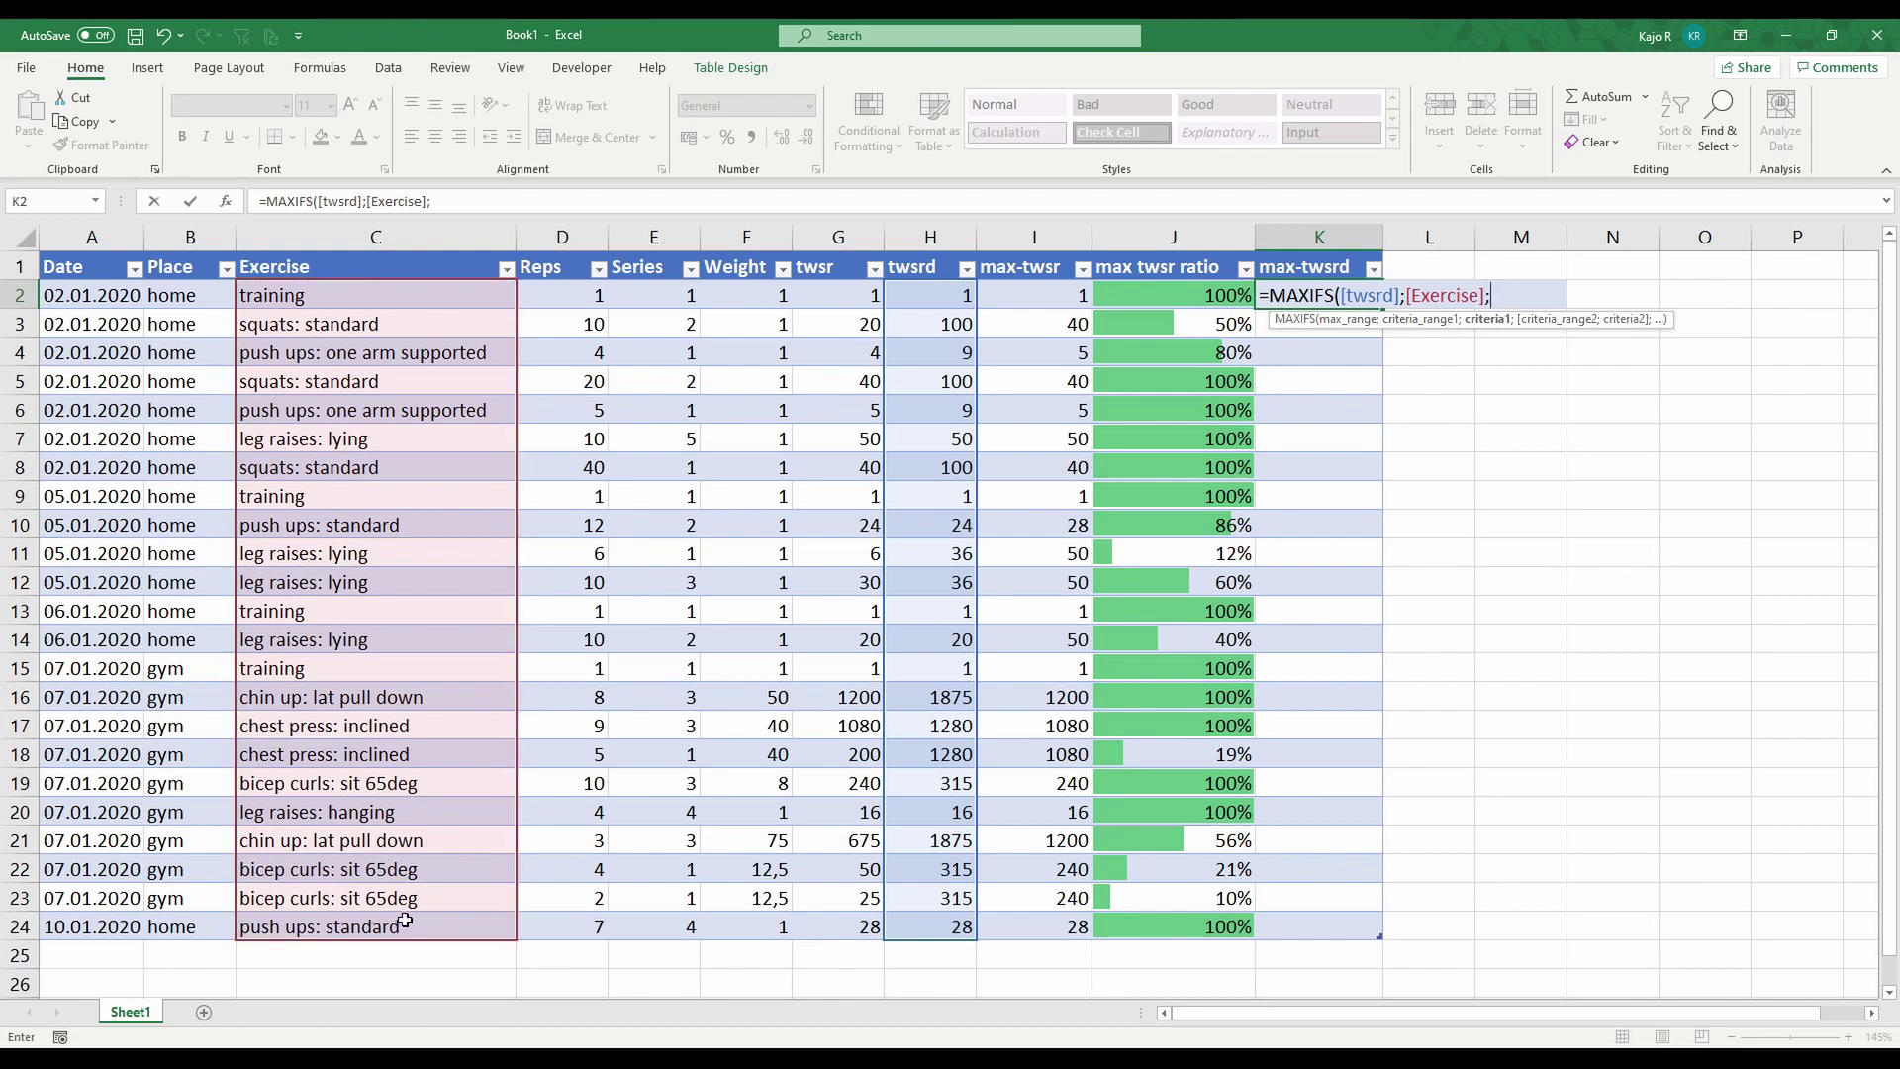
pyautogui.click(372, 299)
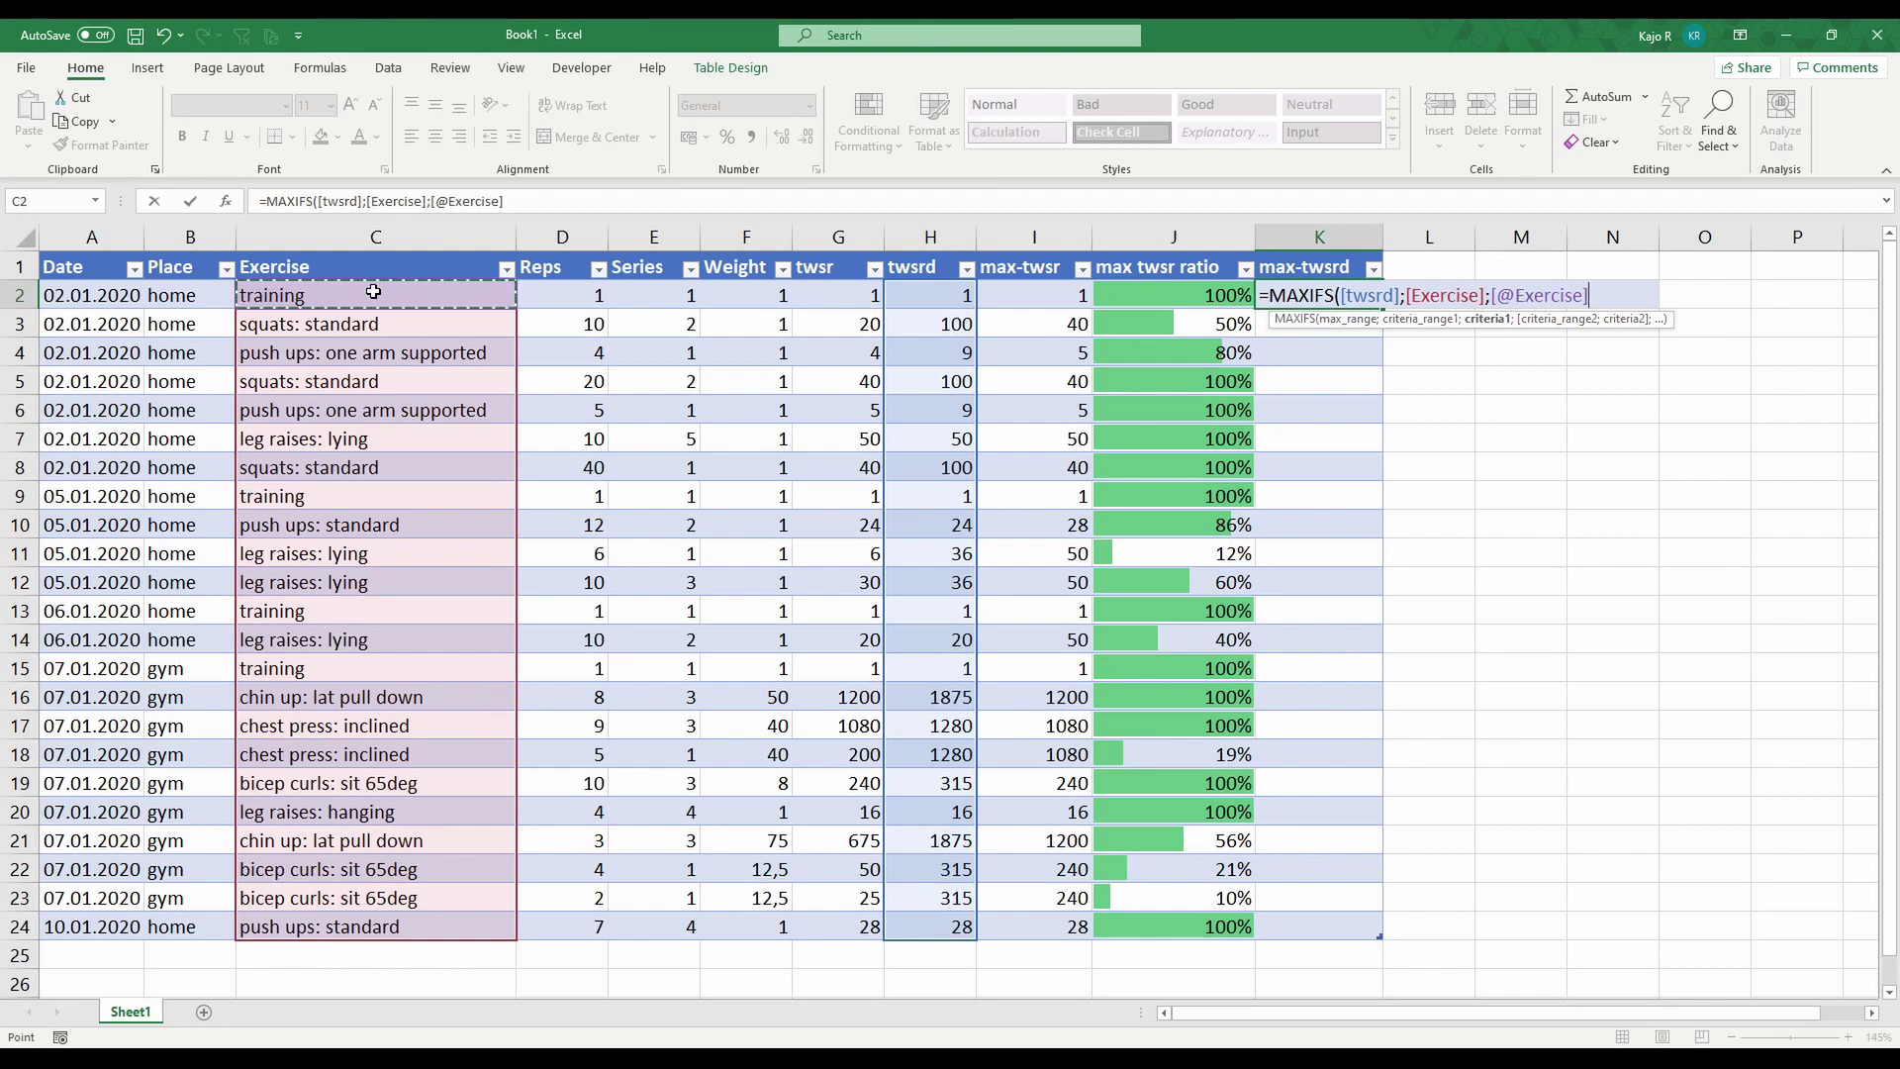
pyautogui.write(')')
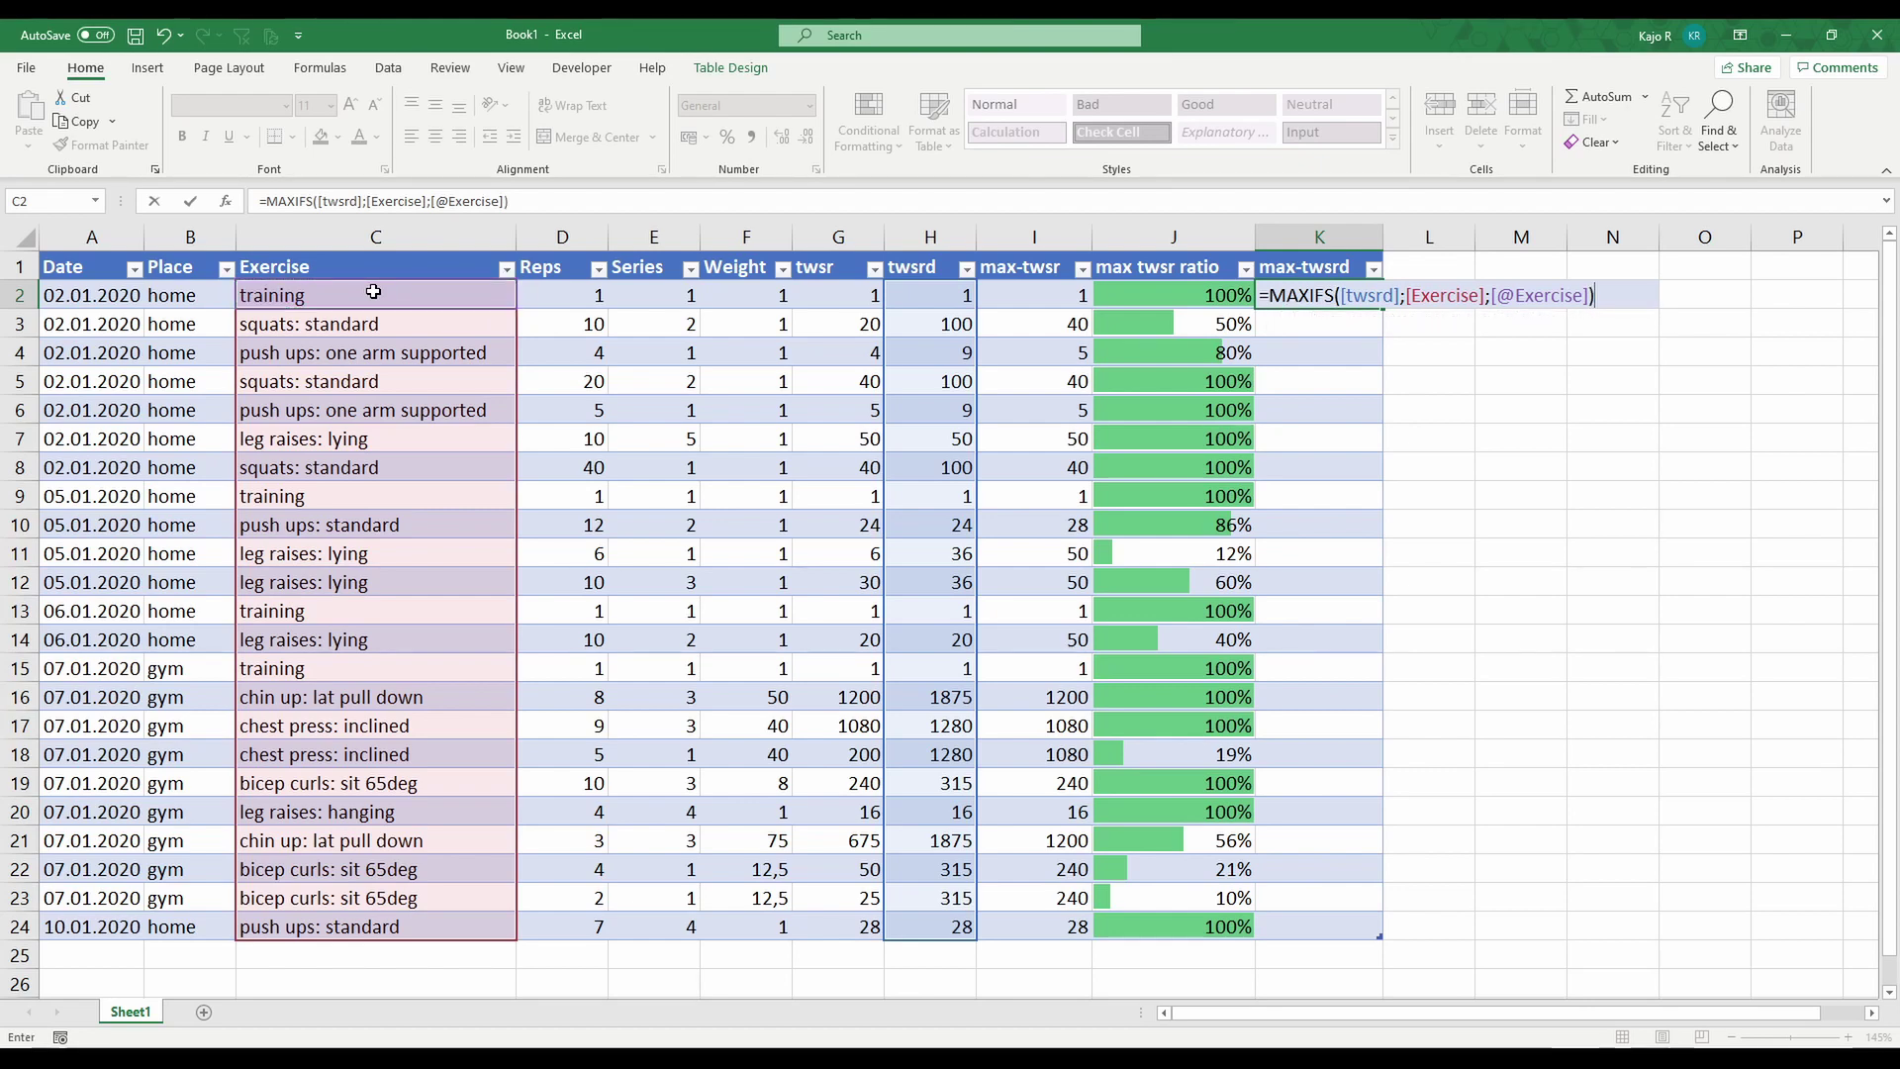
# - Commit the MAXIFS formula in K2 so column K fills with per-exercise maxima
pyautogui.press('Return')
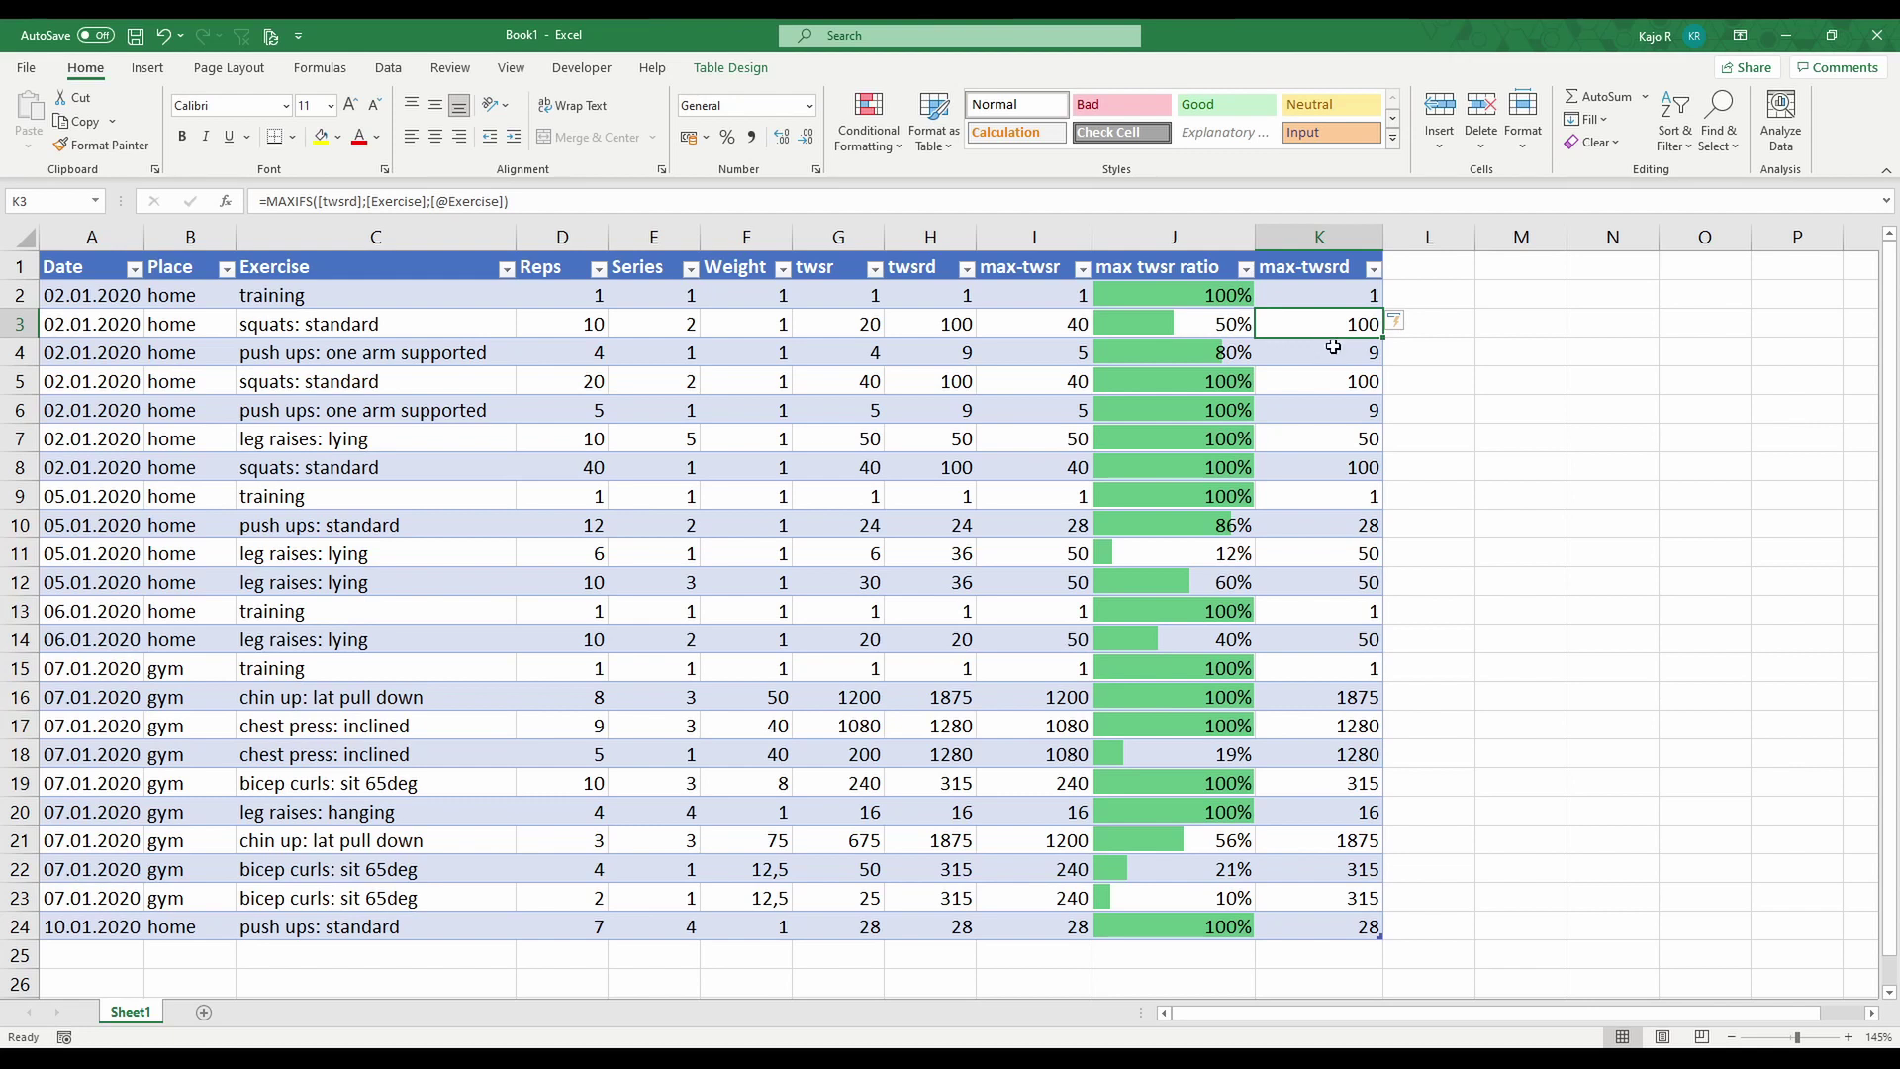
pyautogui.click(851, 324)
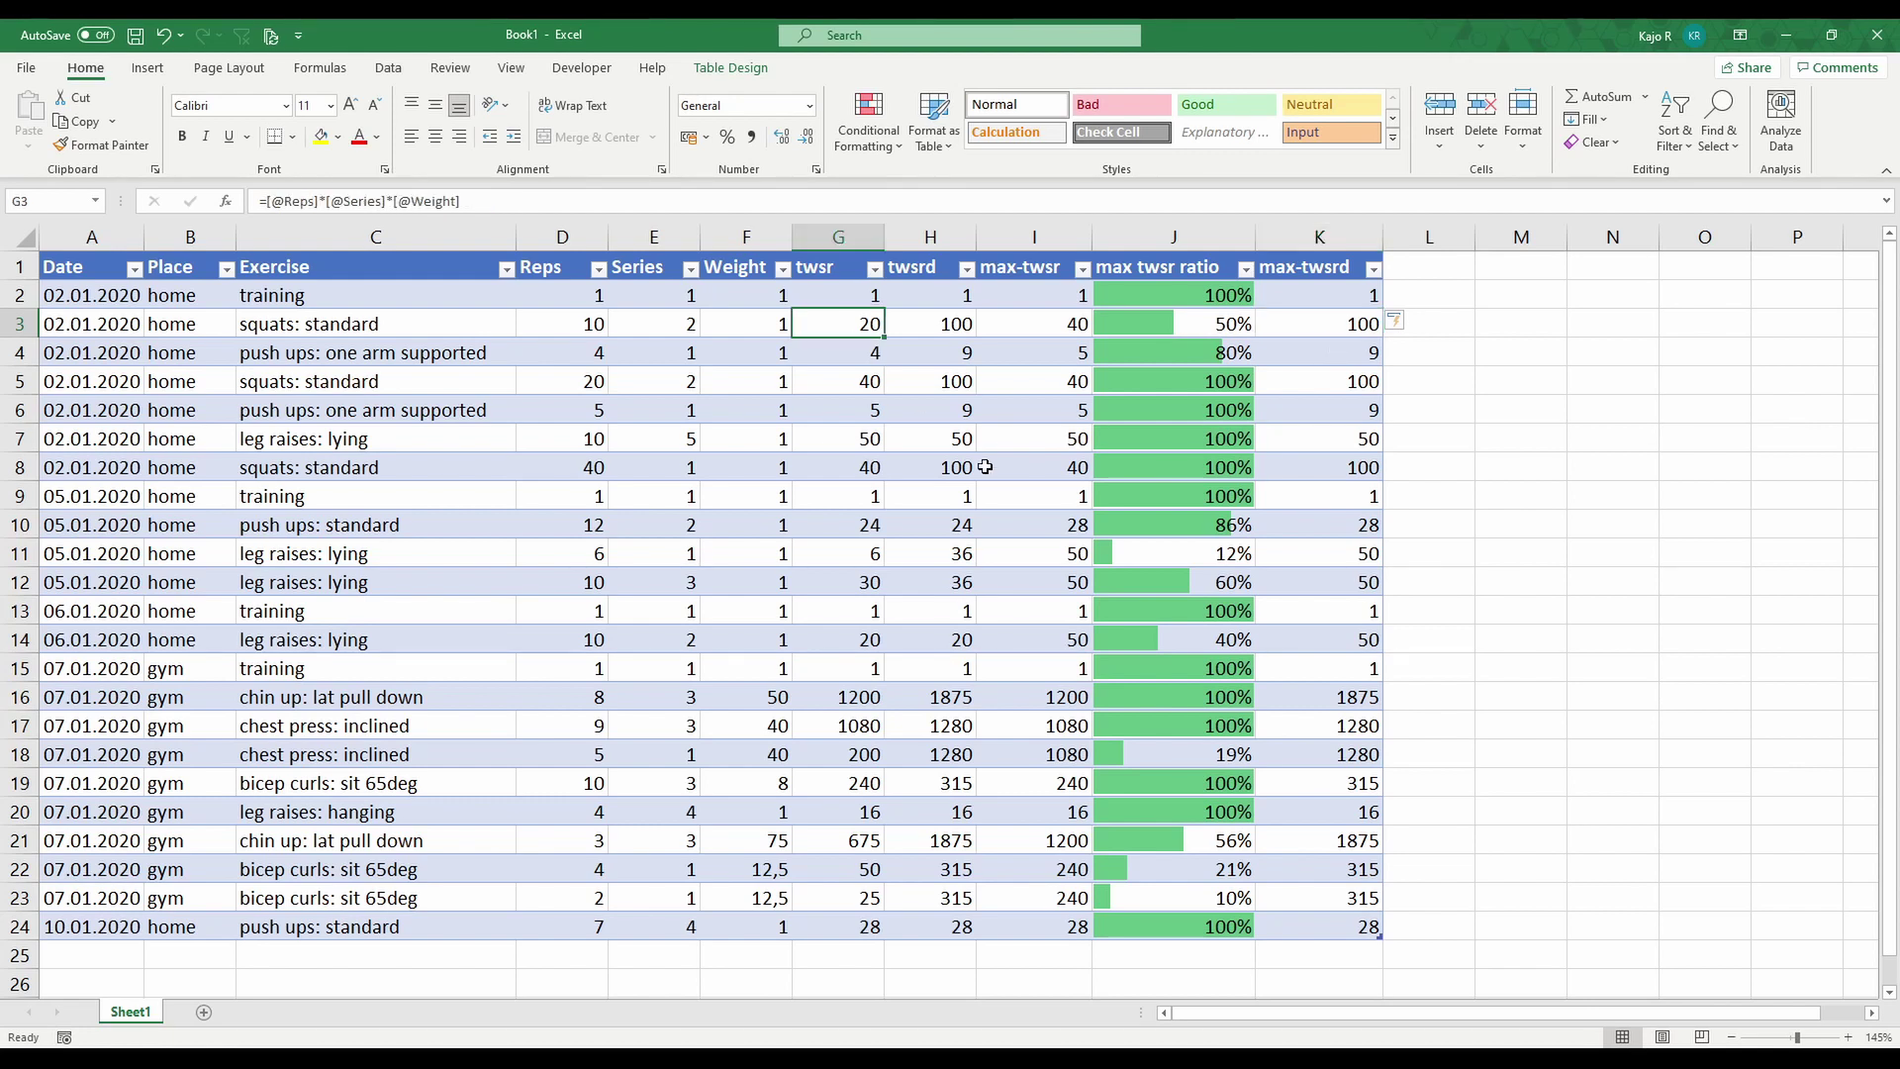
pyautogui.click(953, 345)
pyautogui.click(1353, 305)
# - Review the twsr values in G3, G5, G8 and the twsrd SUMIFS formula in H3
pyautogui.click(936, 328)
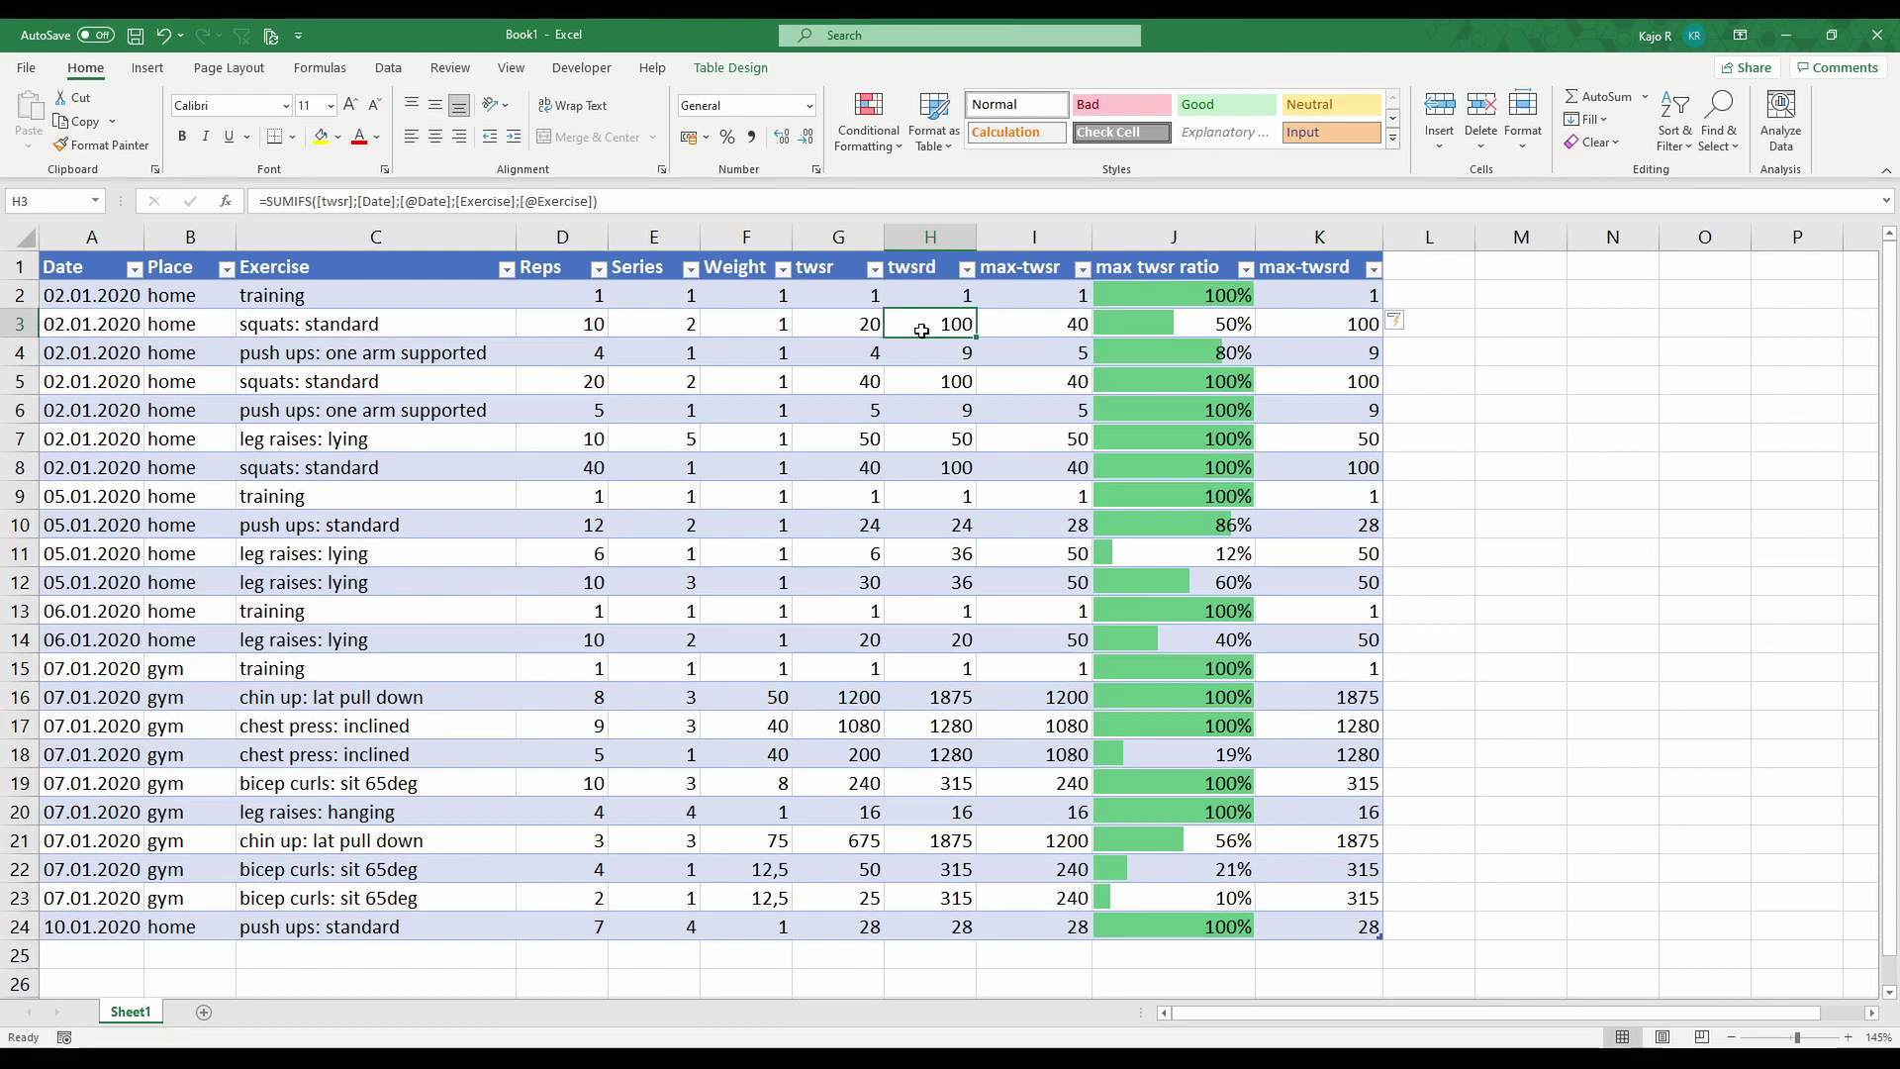
pyautogui.click(860, 328)
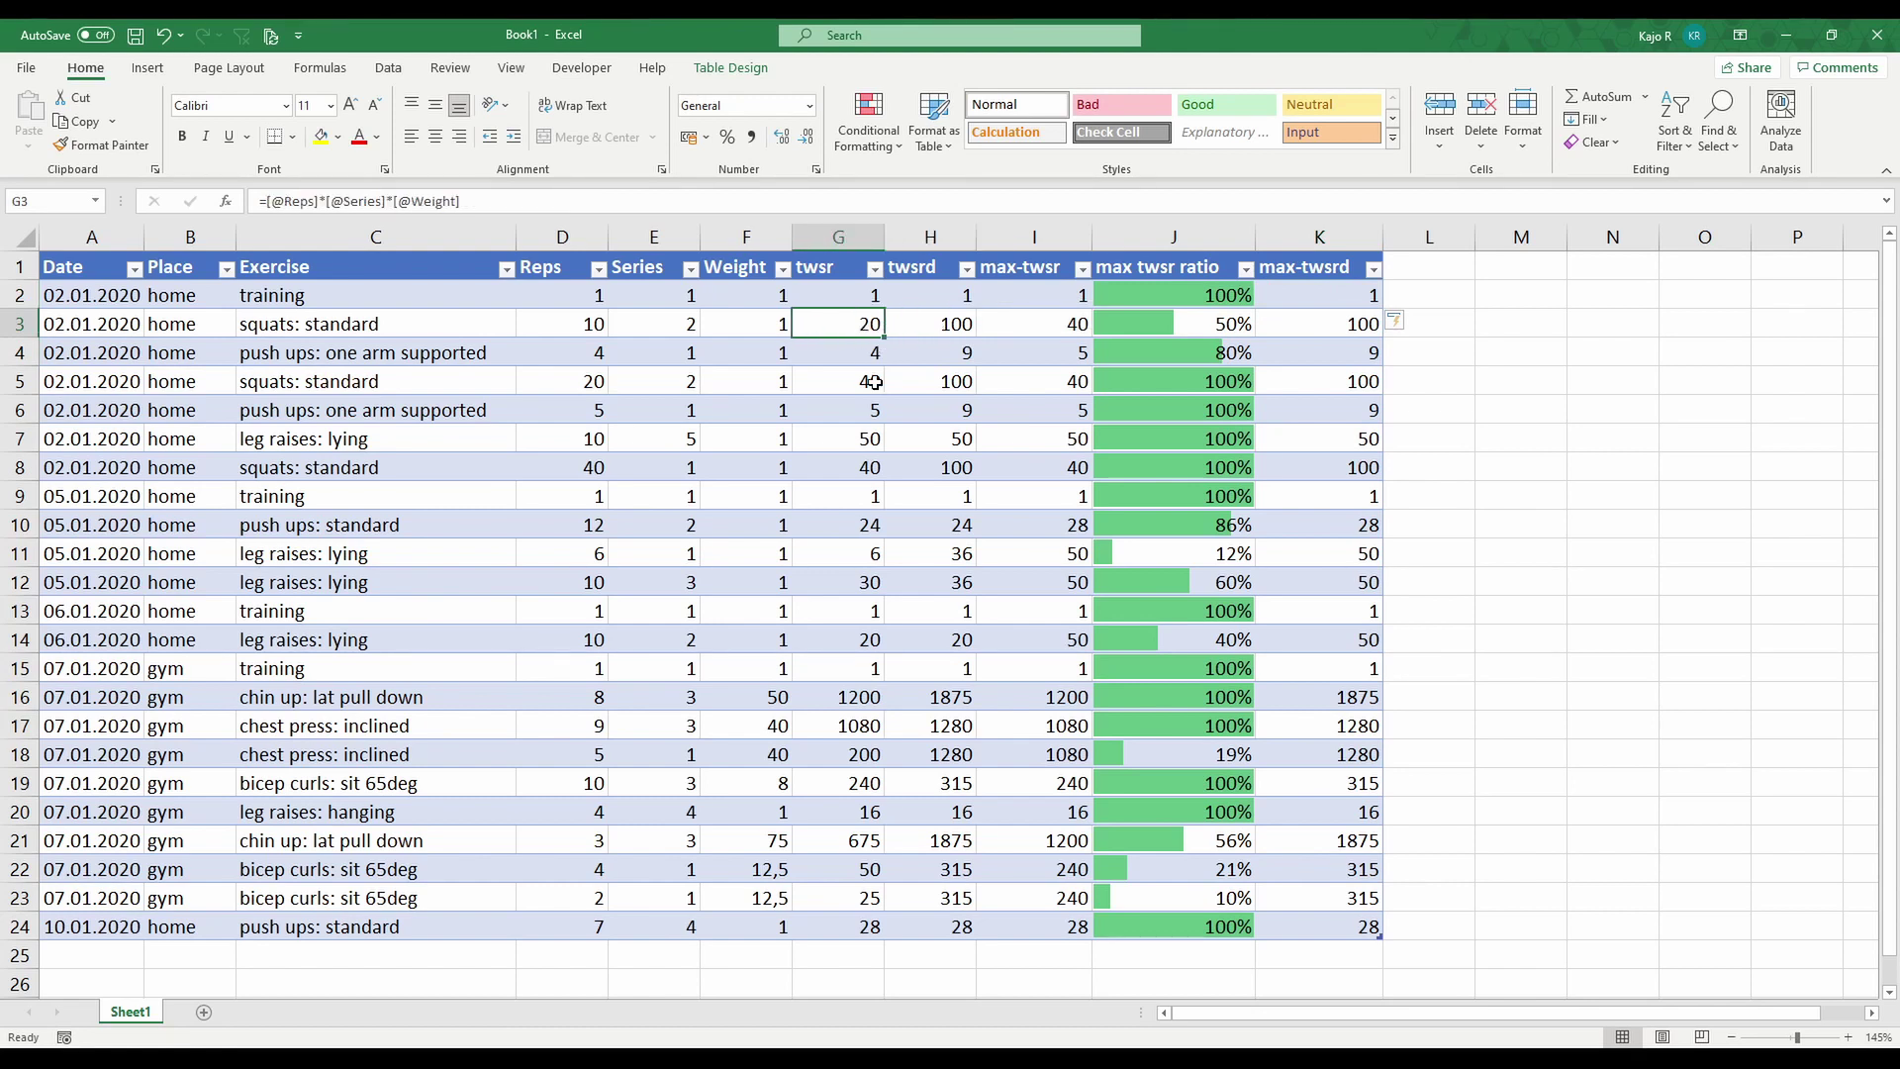
pyautogui.click(861, 382)
pyautogui.click(862, 468)
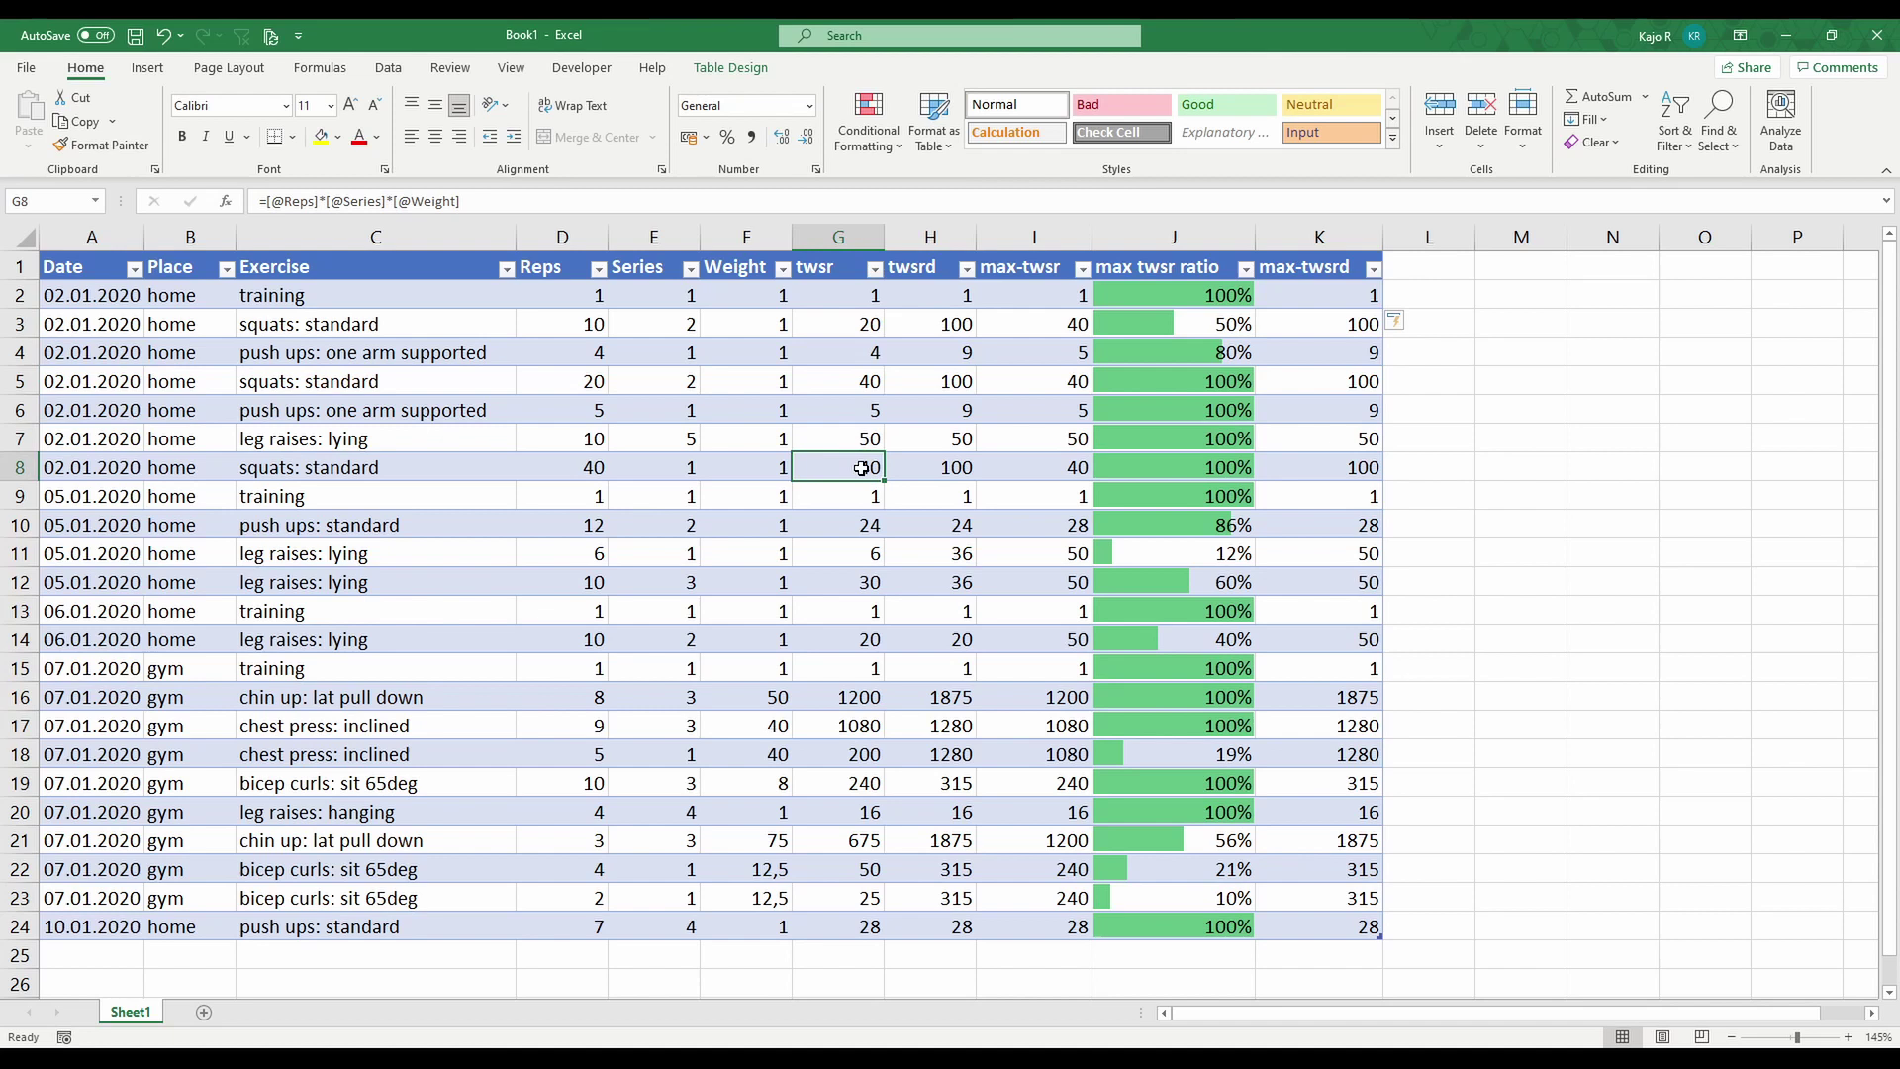
pyautogui.click(971, 315)
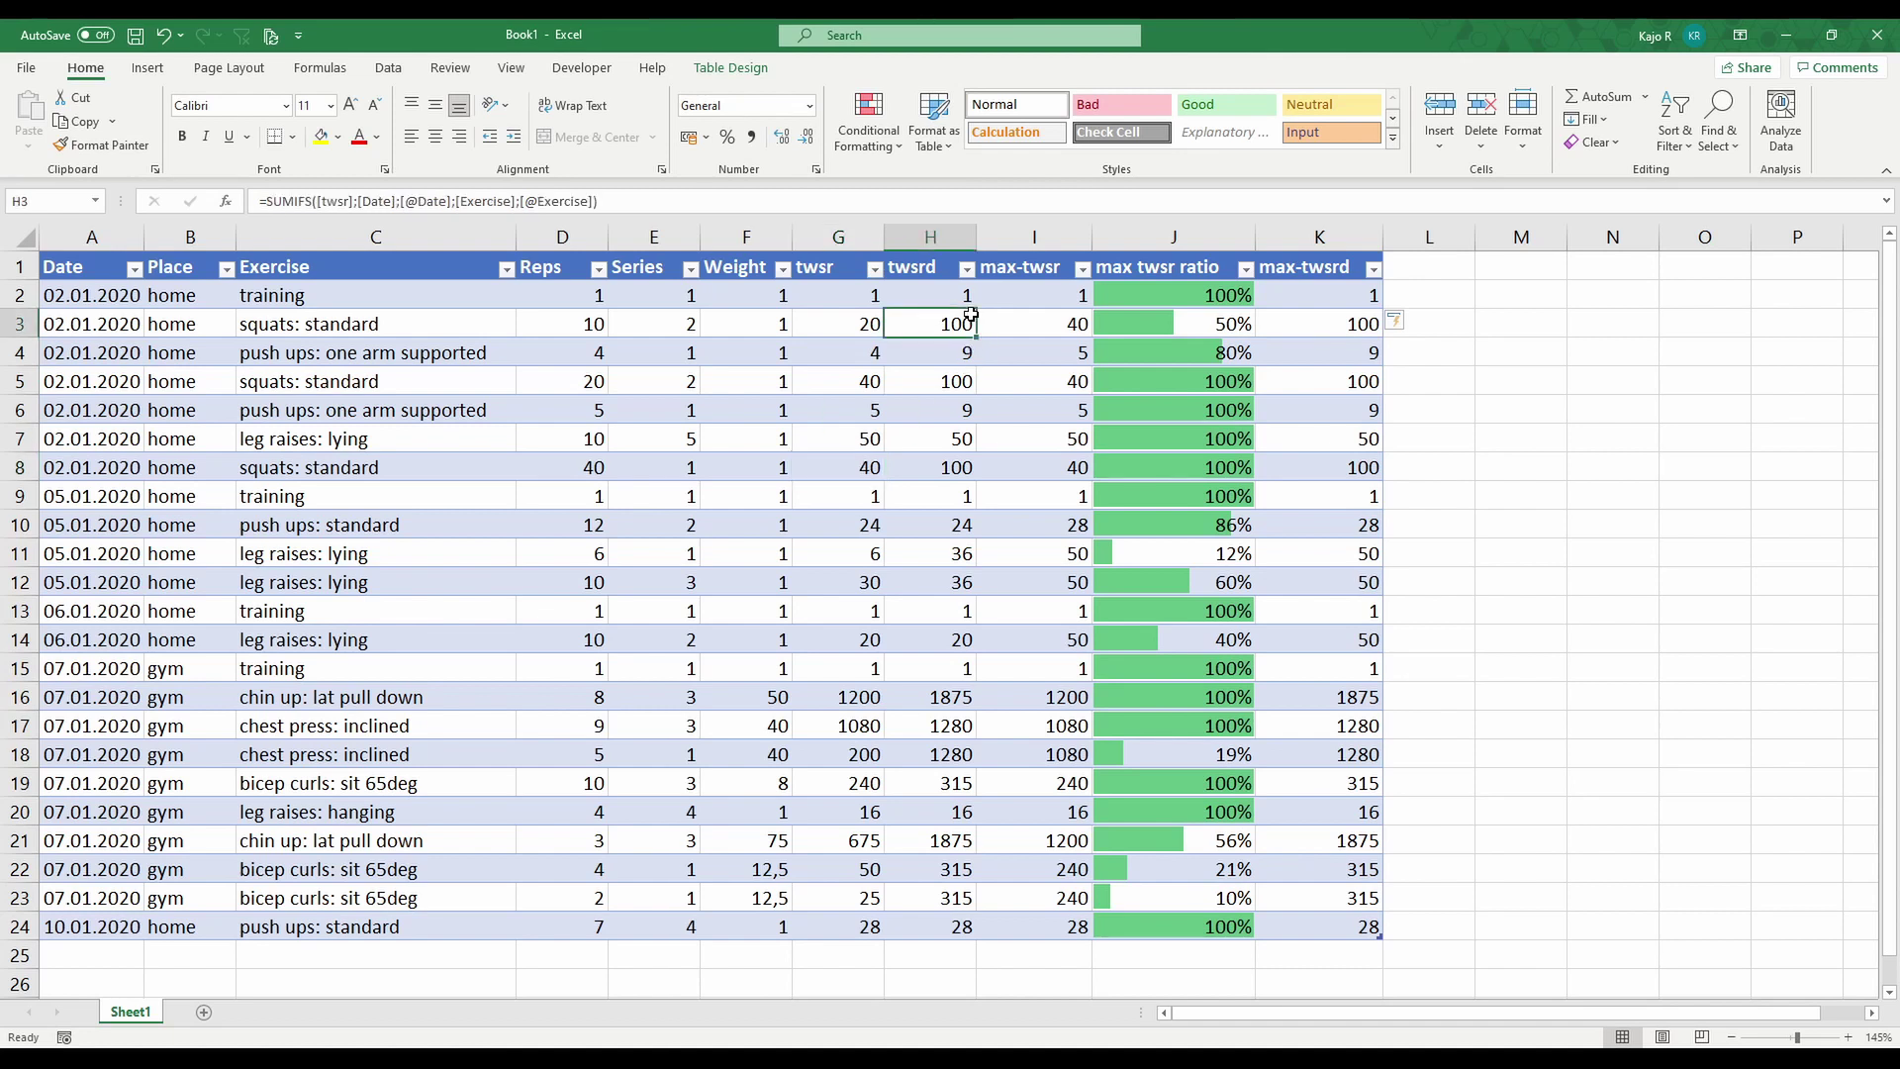
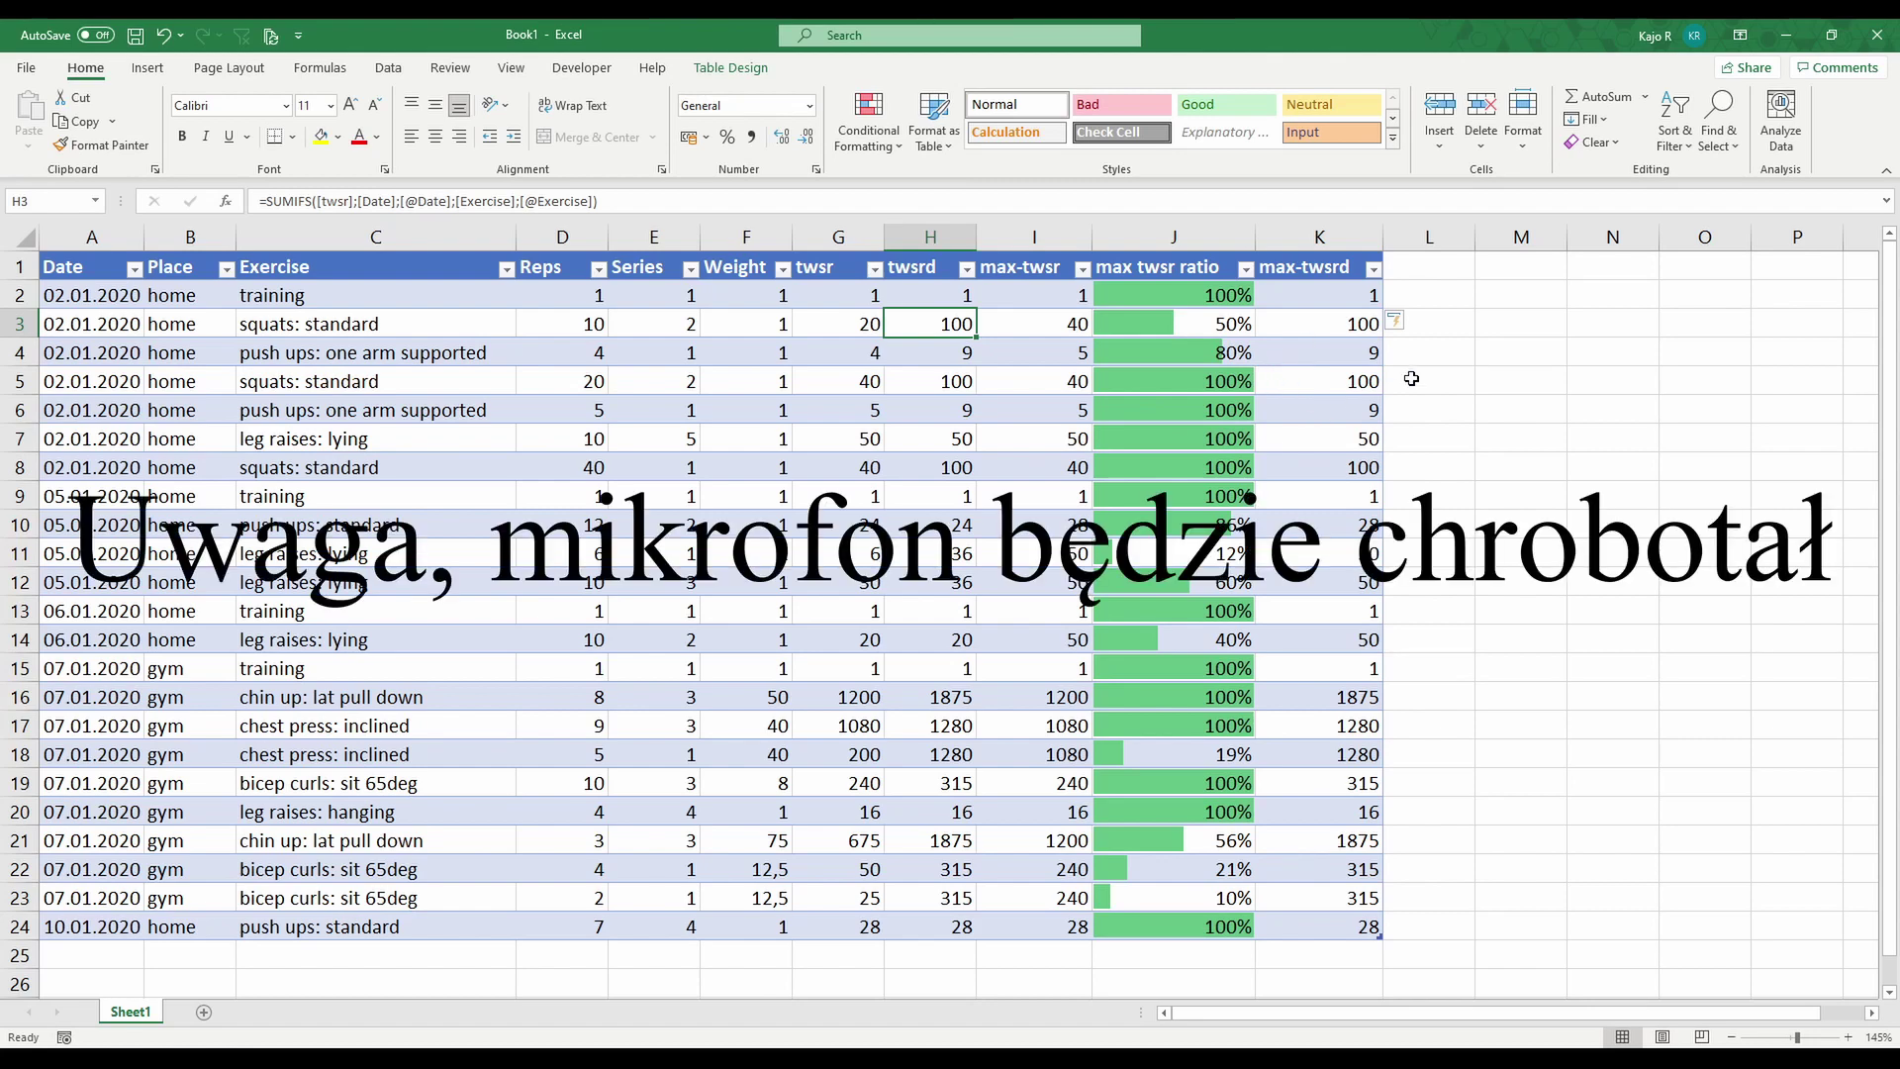
# - Add a Week header in L1 to extend the table and widen column L
pyautogui.click(1461, 262)
pyautogui.write('We')
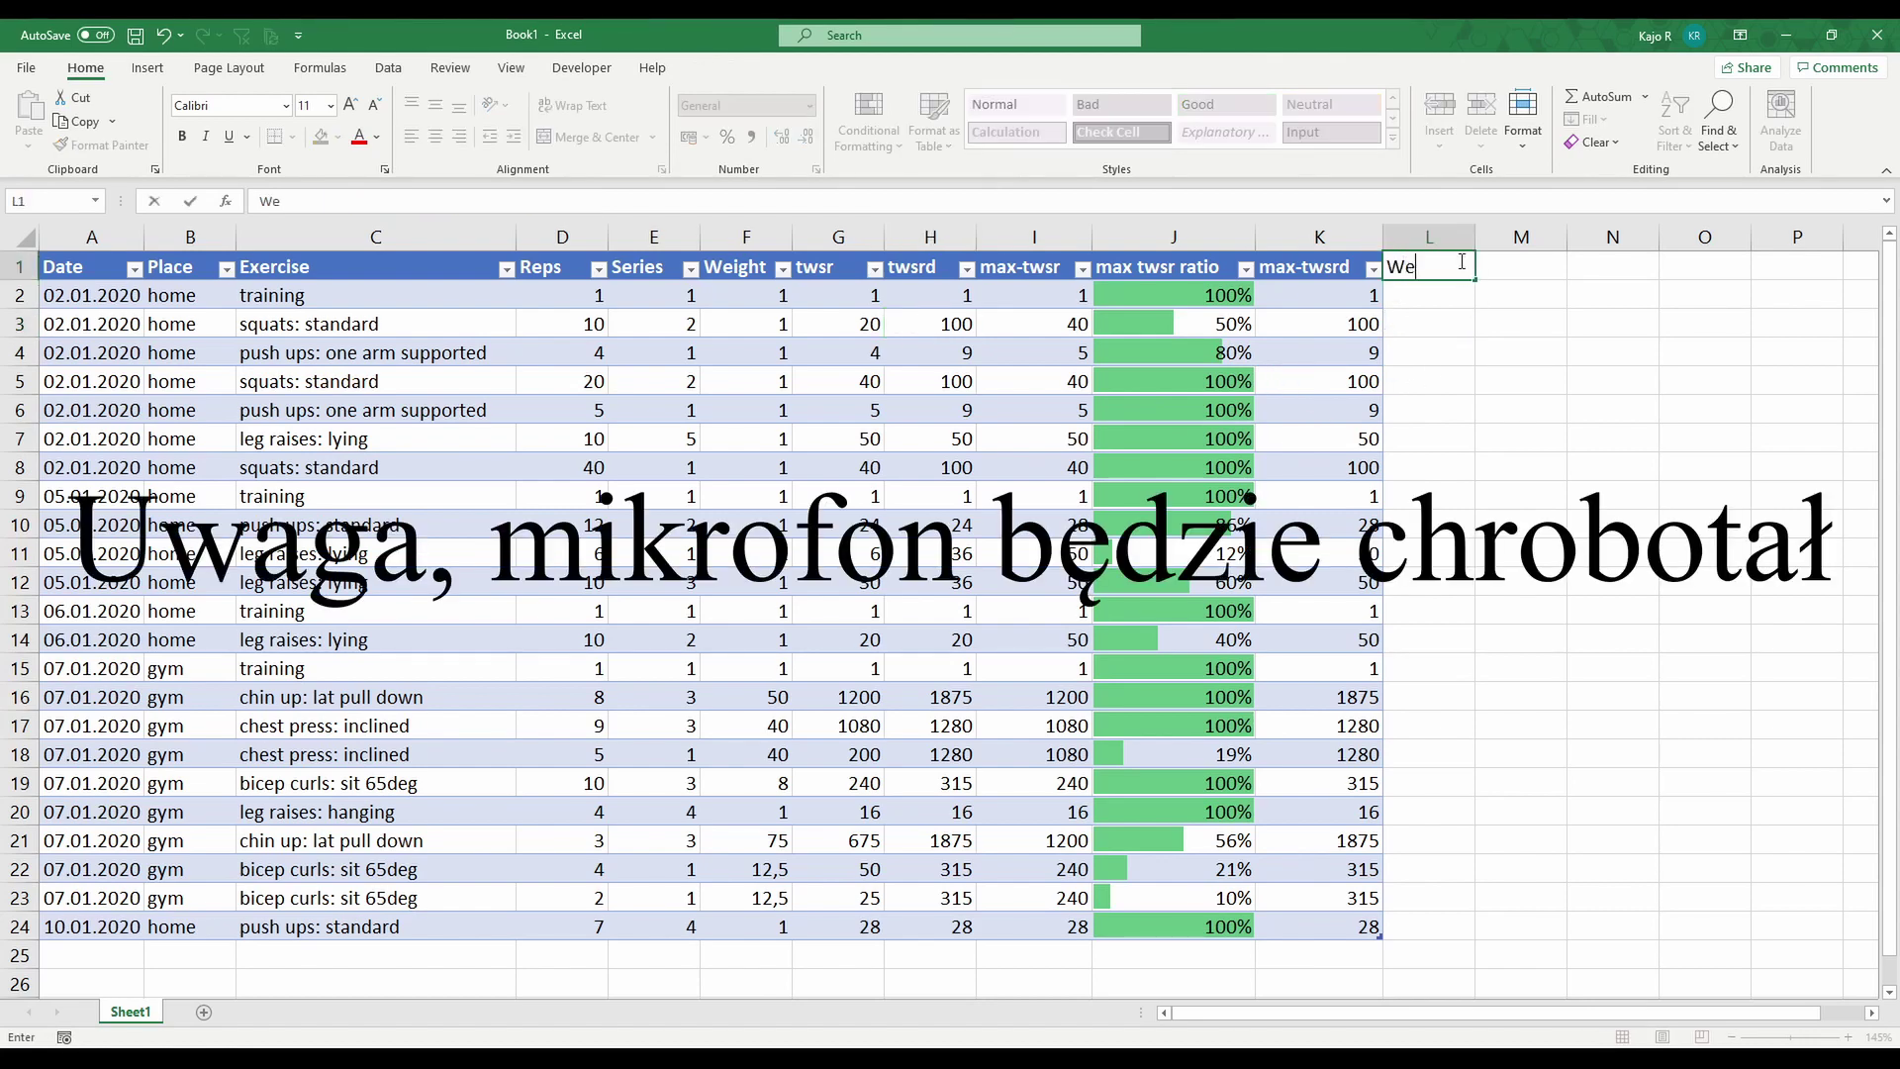
pyautogui.write('ek')
pyautogui.press('Return')
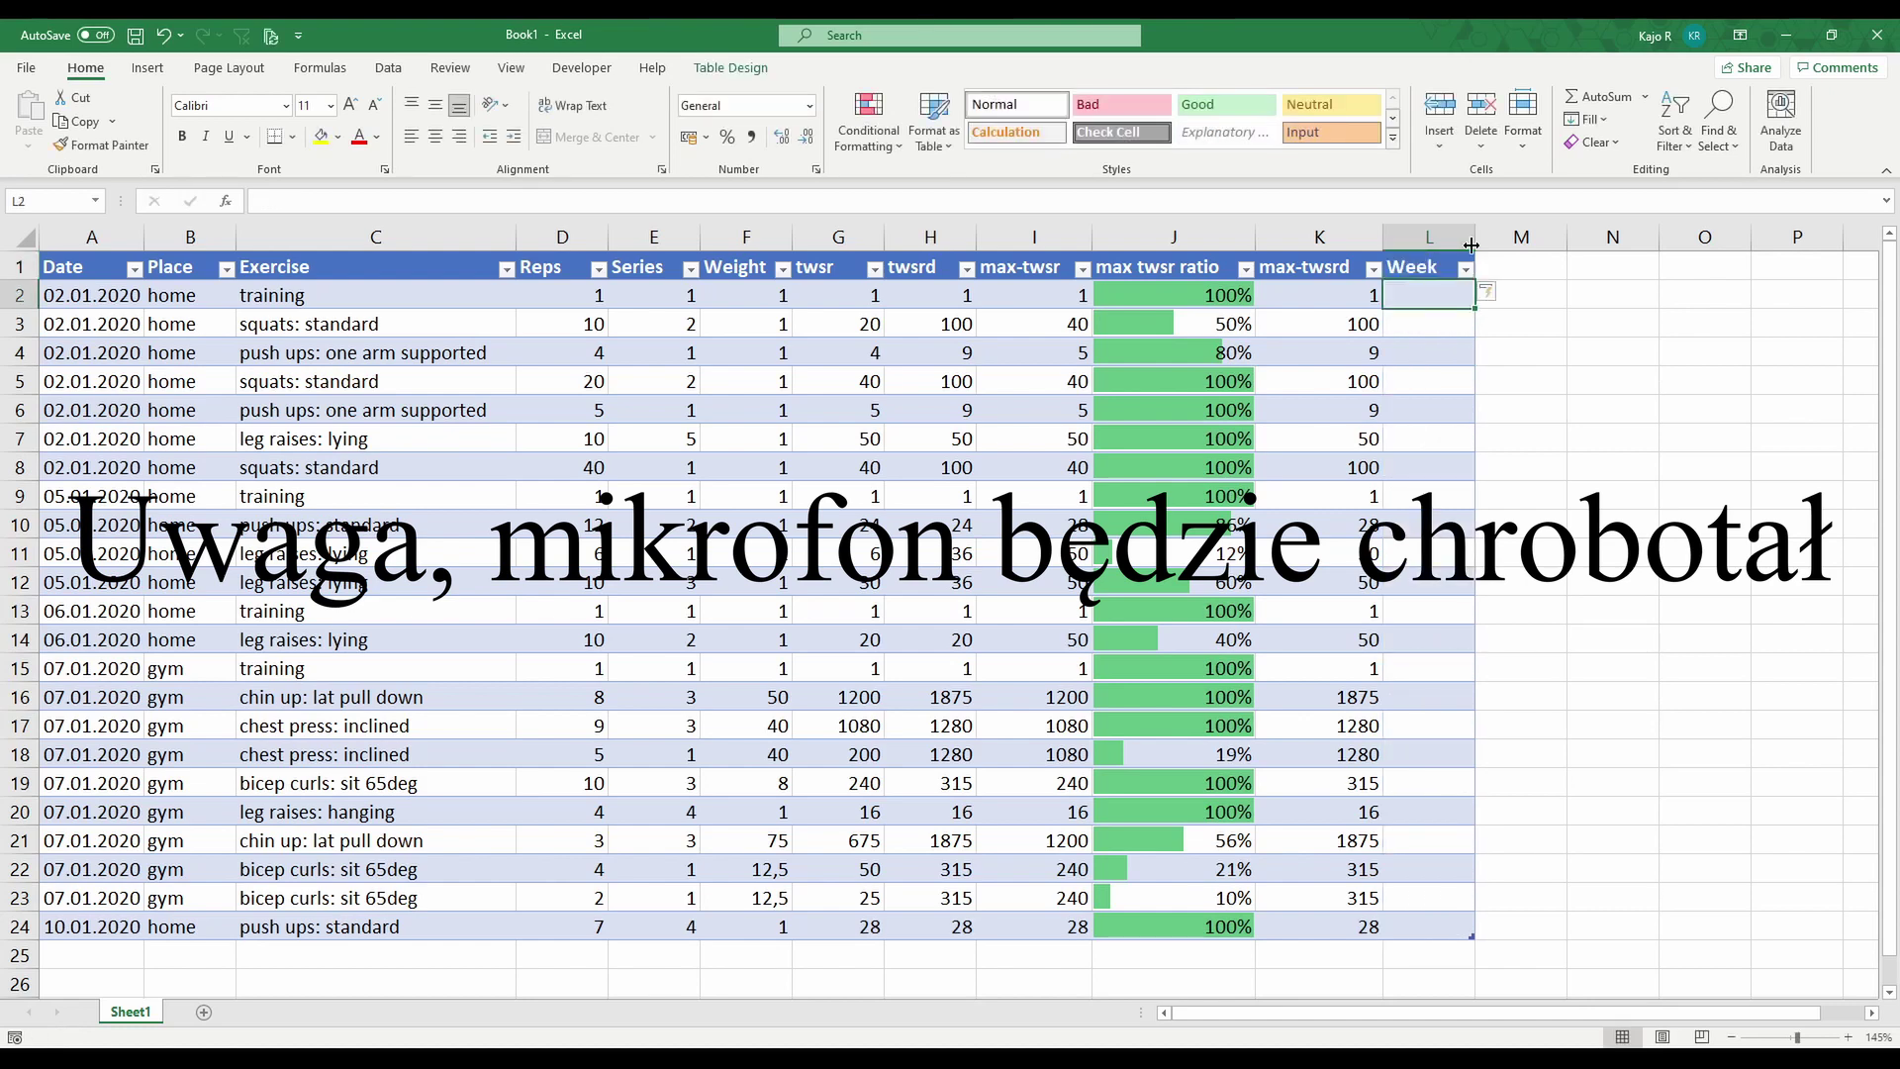
pyautogui.moveTo(1474, 236); pyautogui.dragTo(1551, 237)
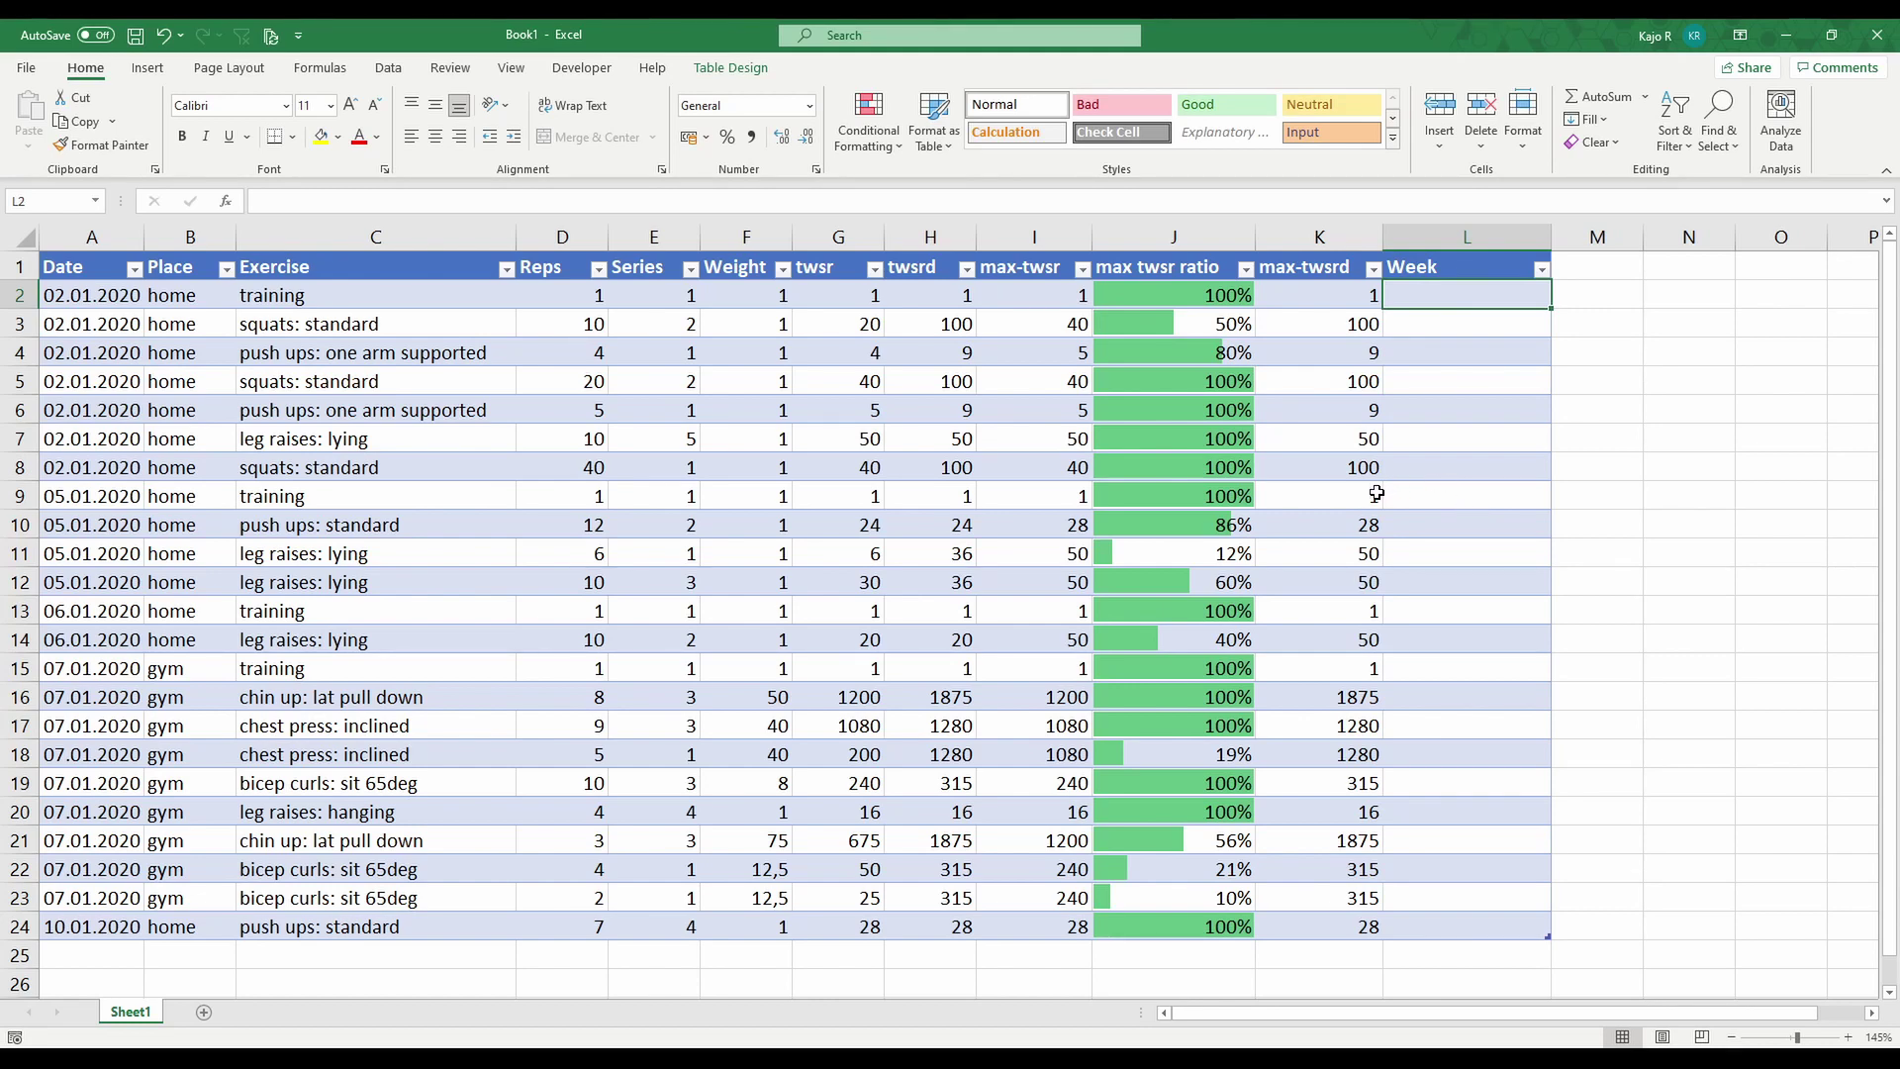
pyautogui.write('=w')
pyautogui.press('Down')
pyautogui.press('Down')
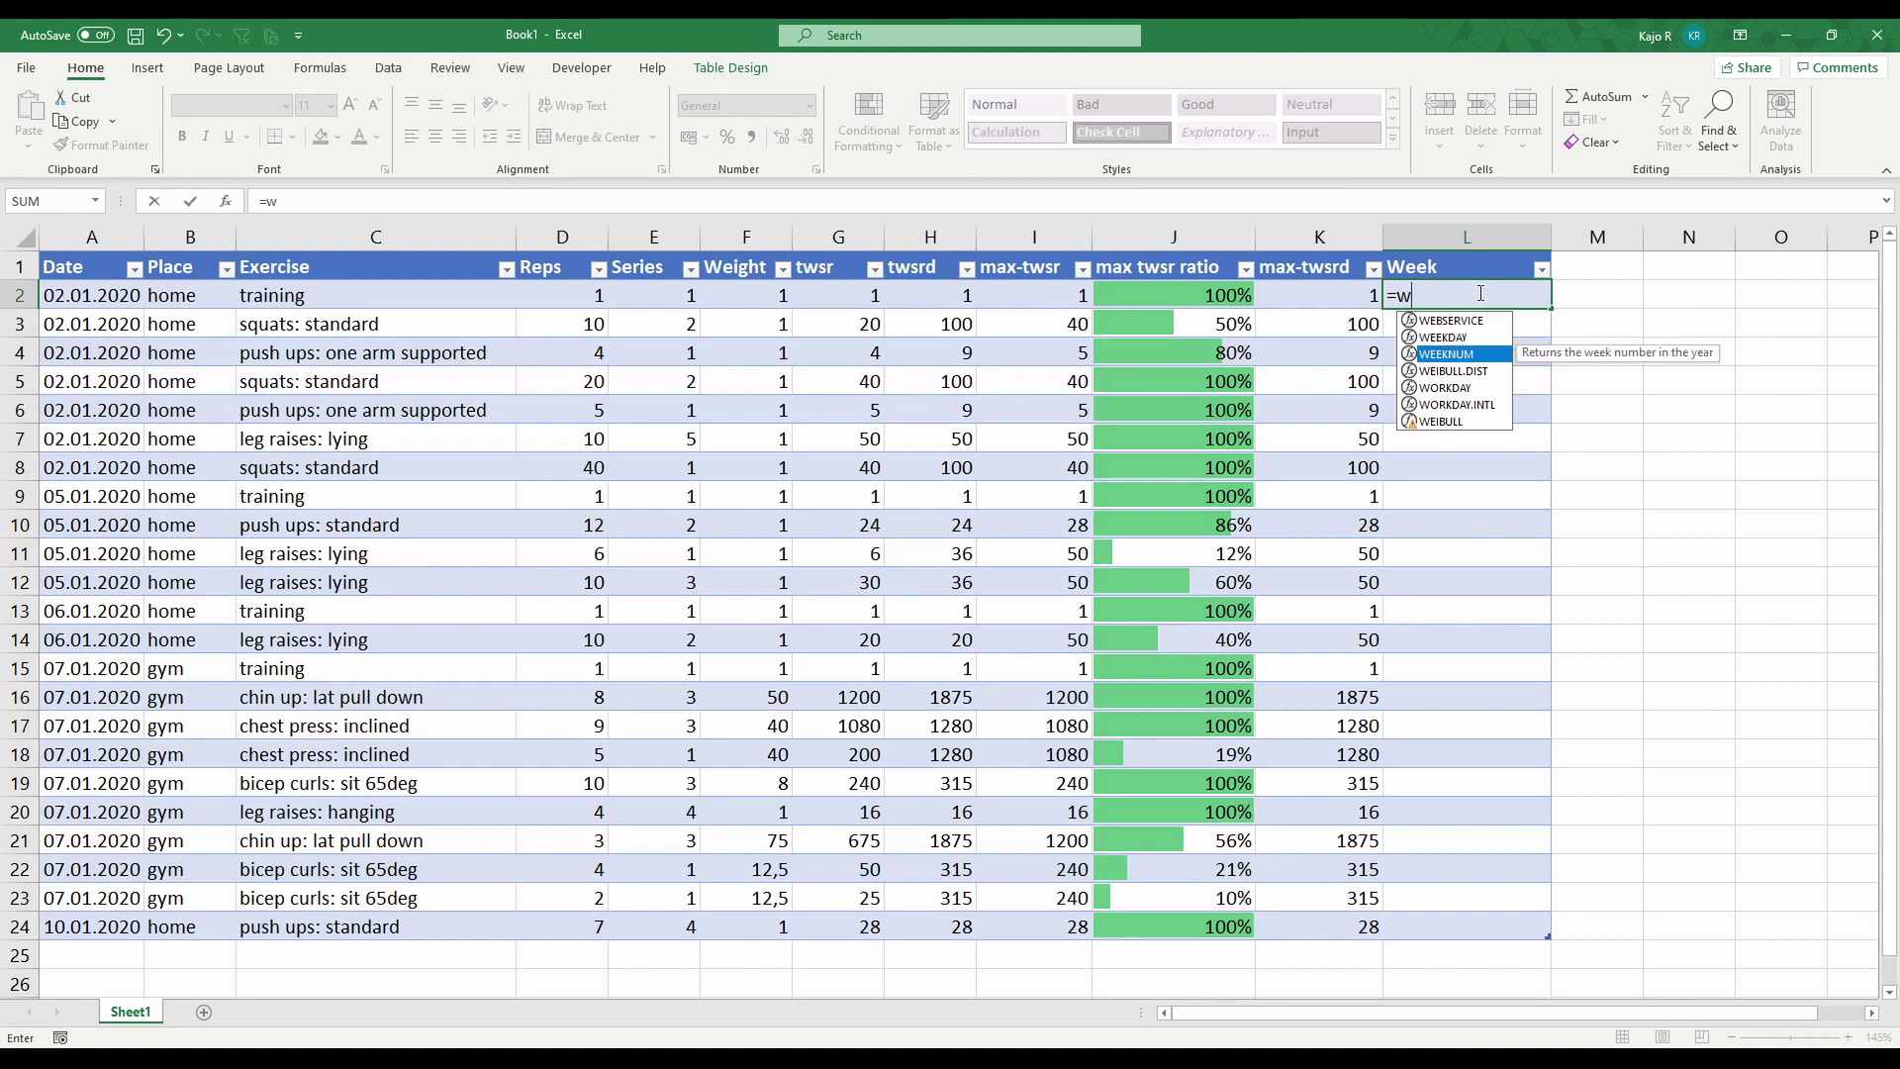
pyautogui.press('Tab')
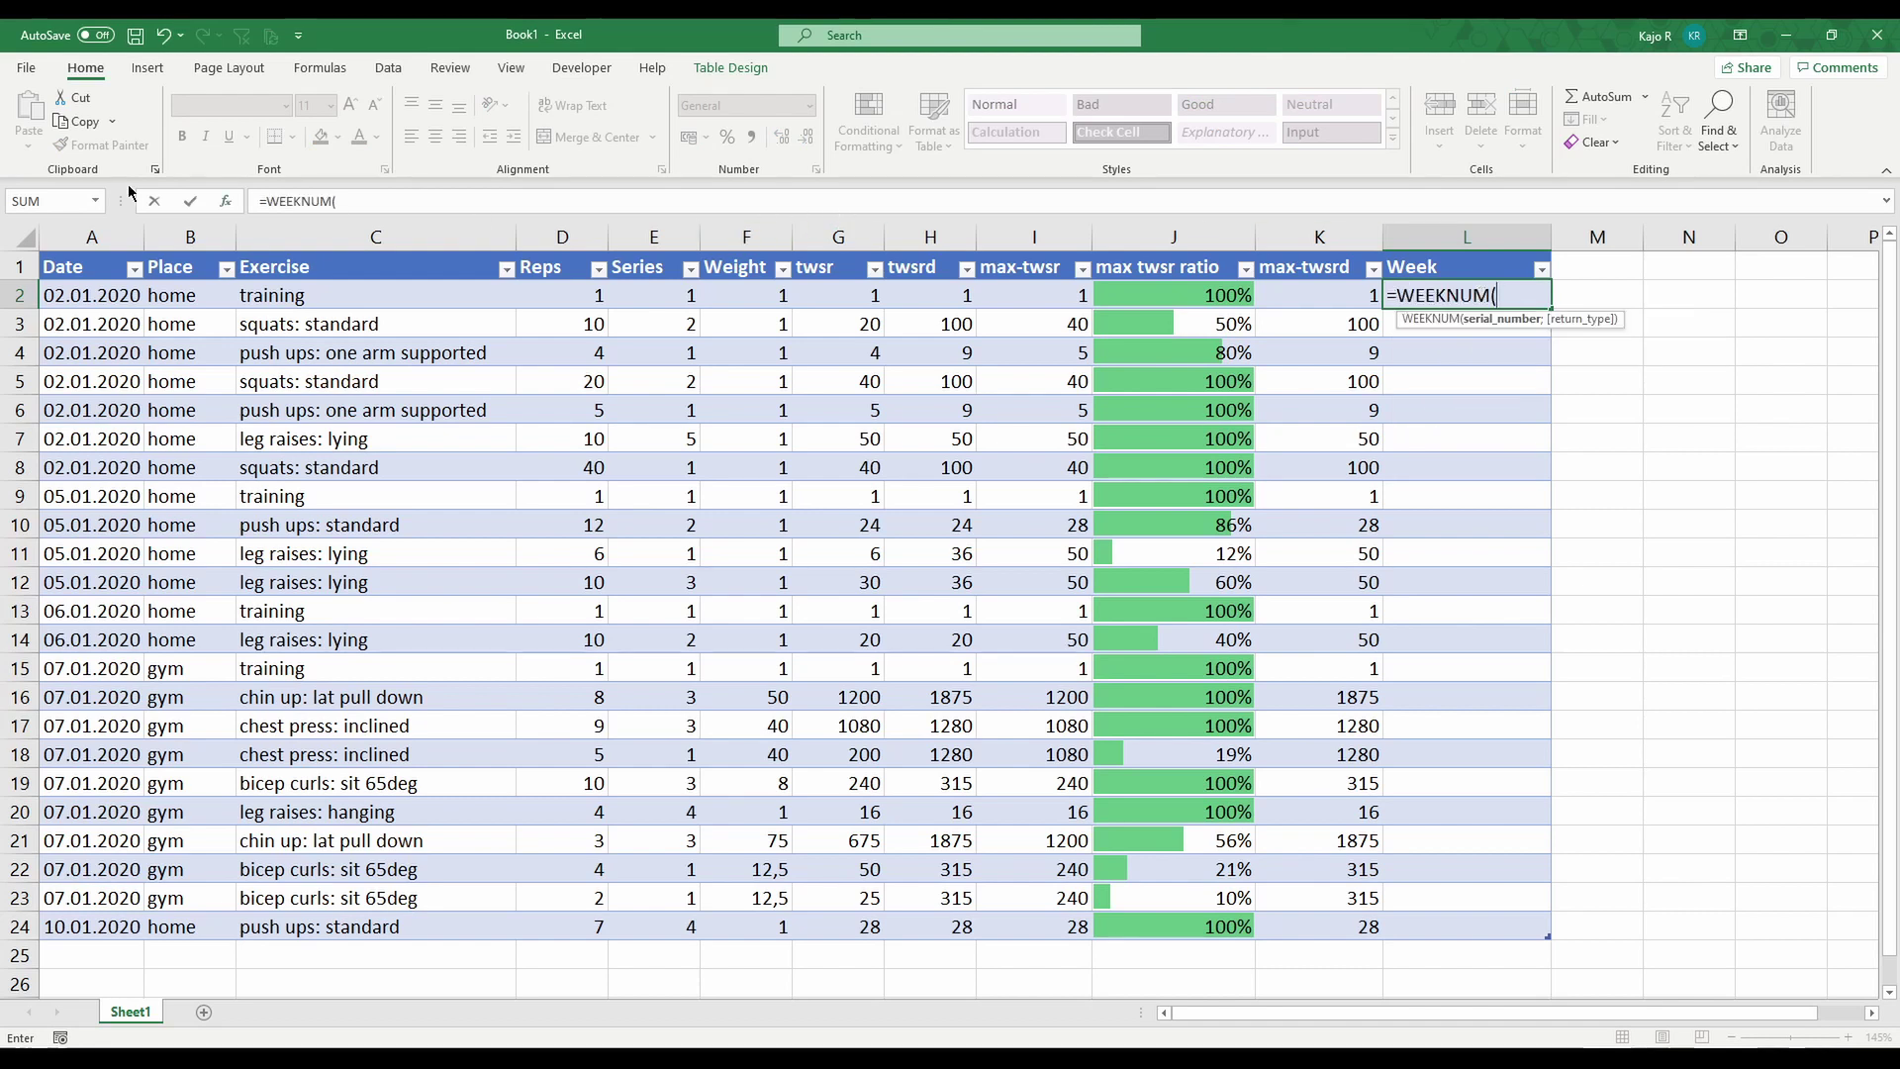
pyautogui.click(92, 299)
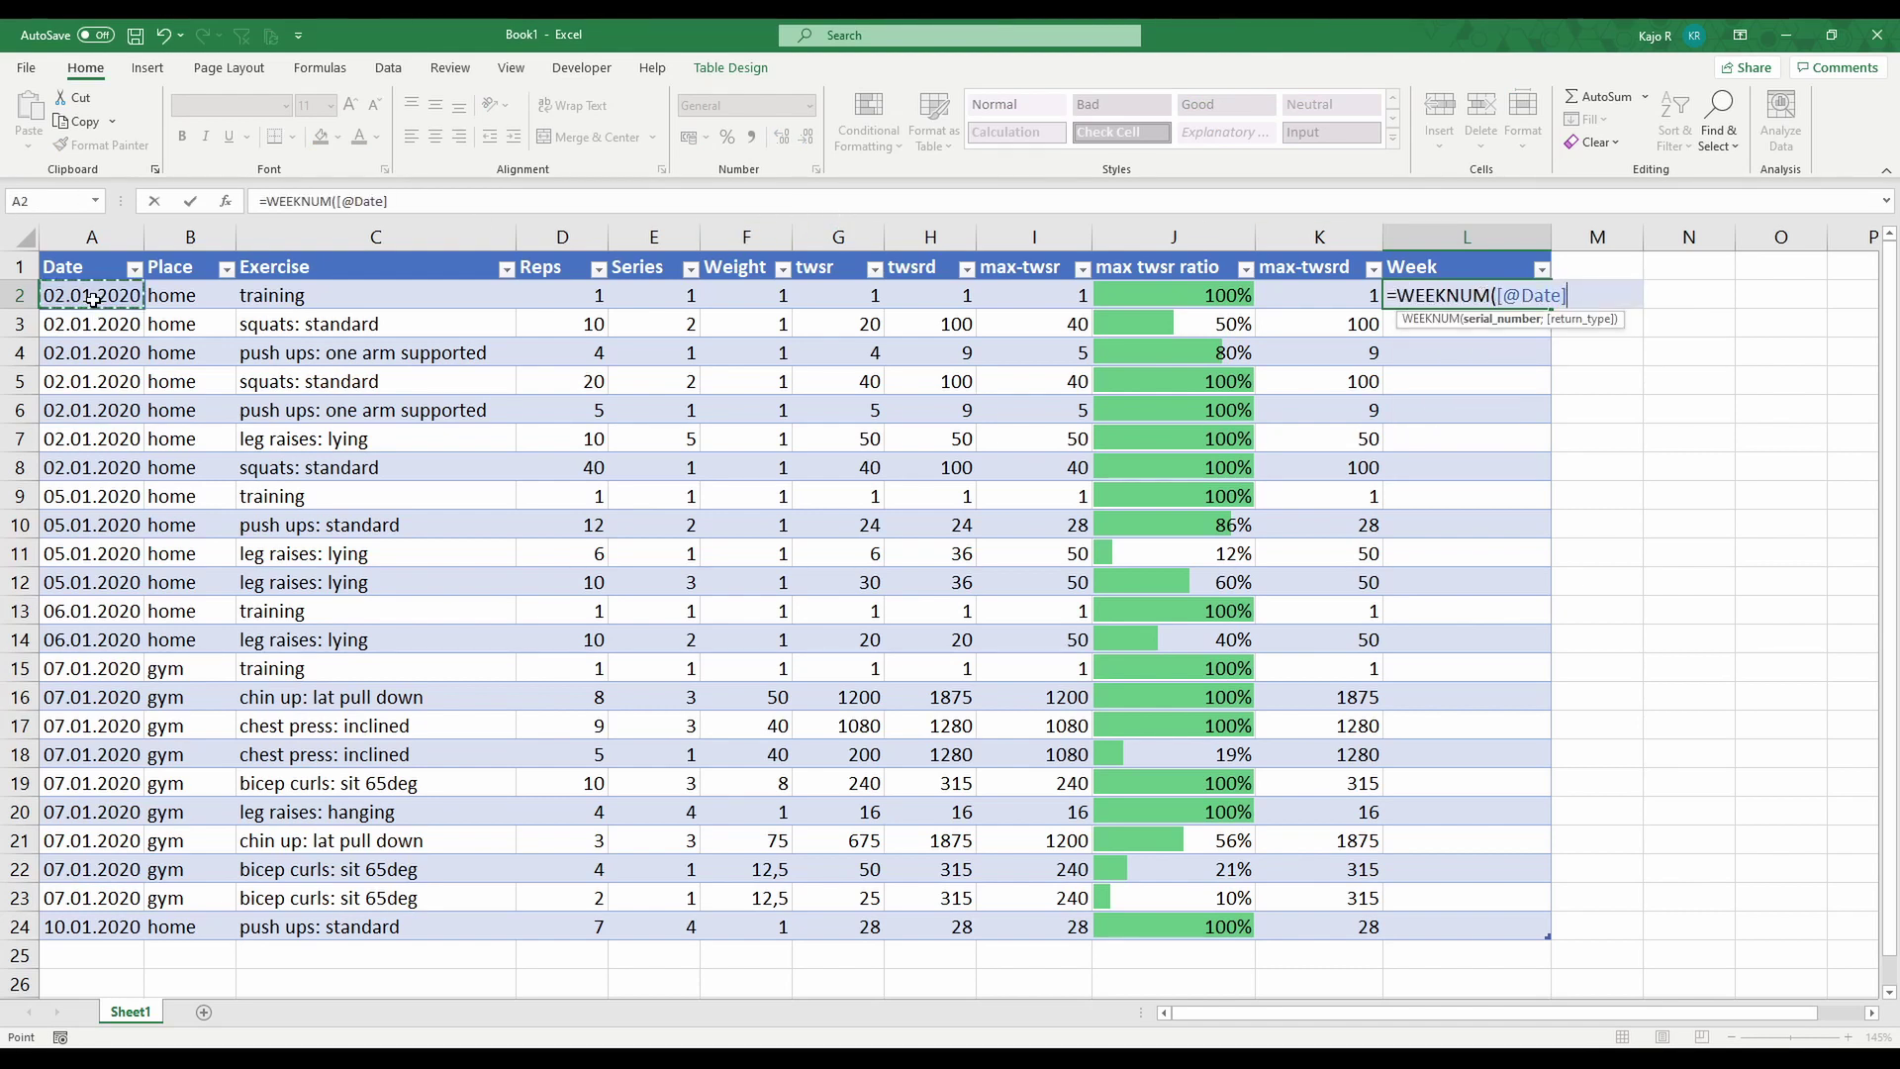
pyautogui.write(';')
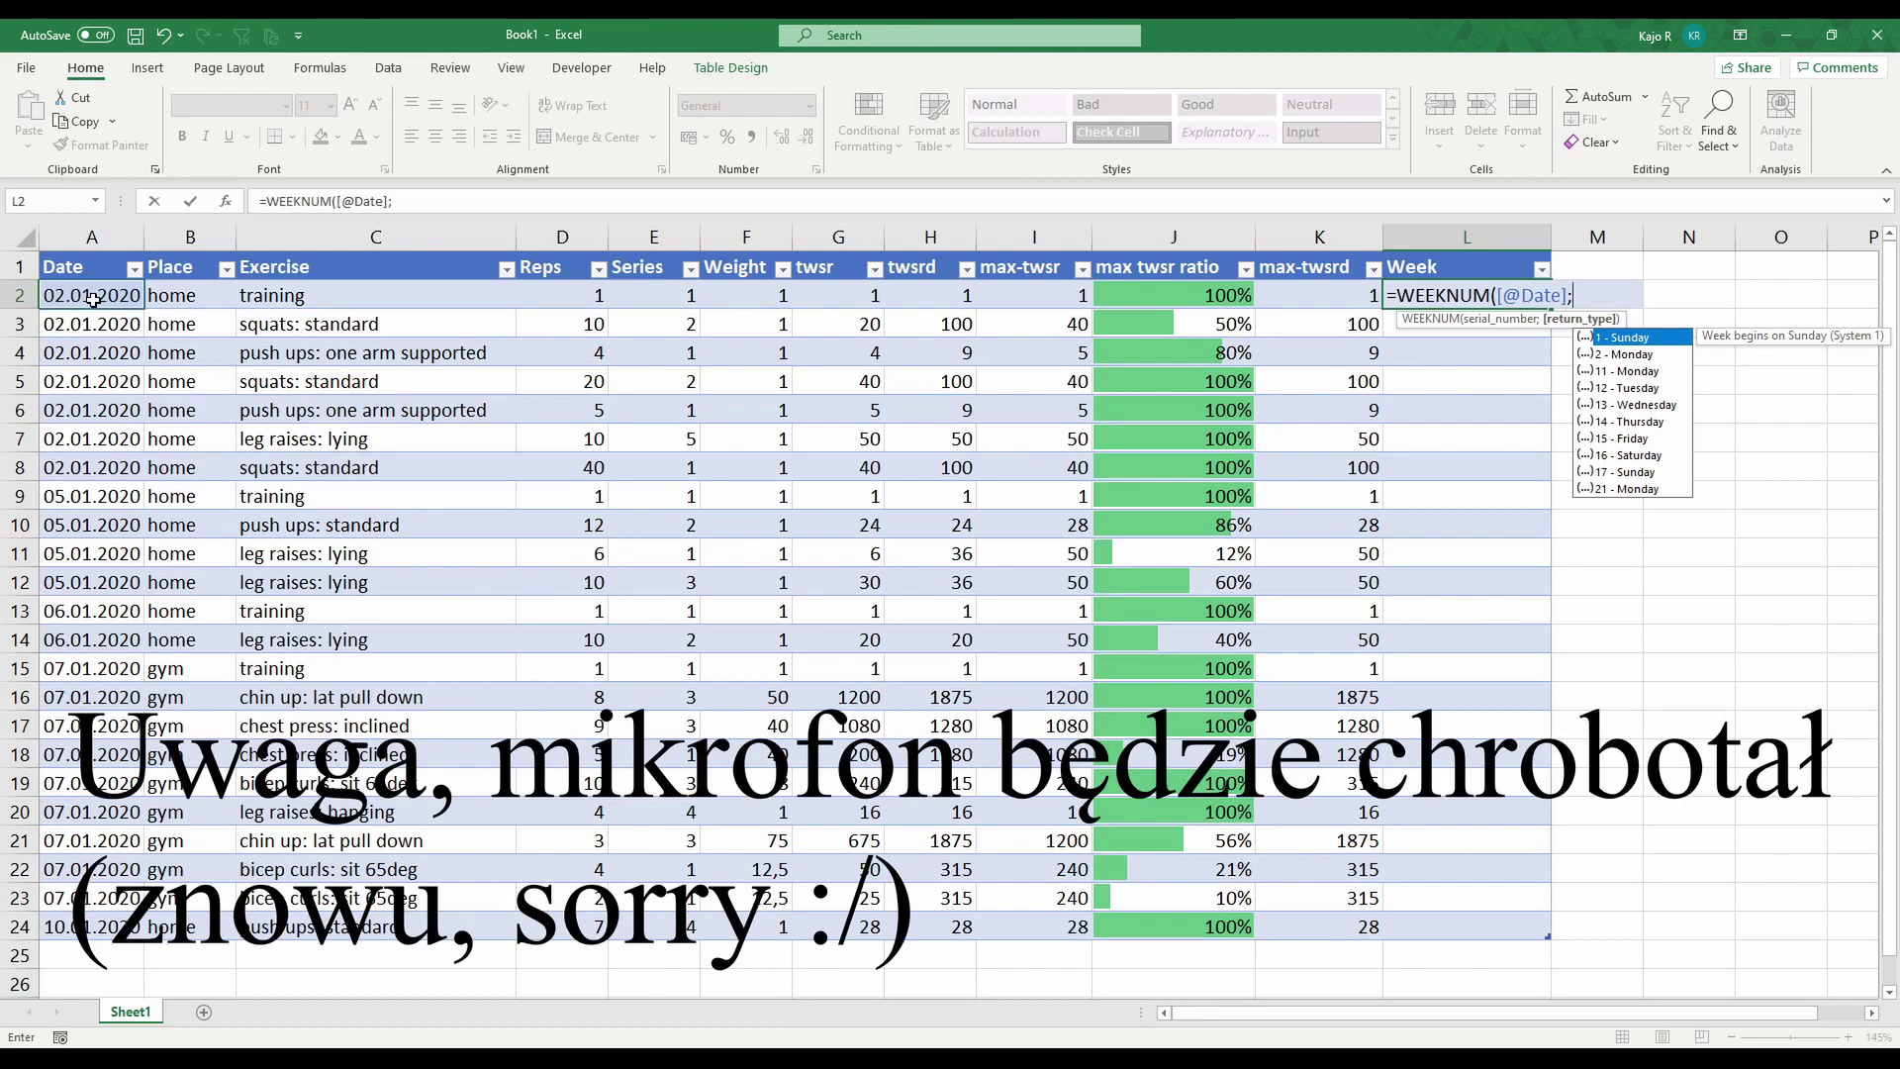
pyautogui.write('2')
pyautogui.write(')')
pyautogui.press('Return')
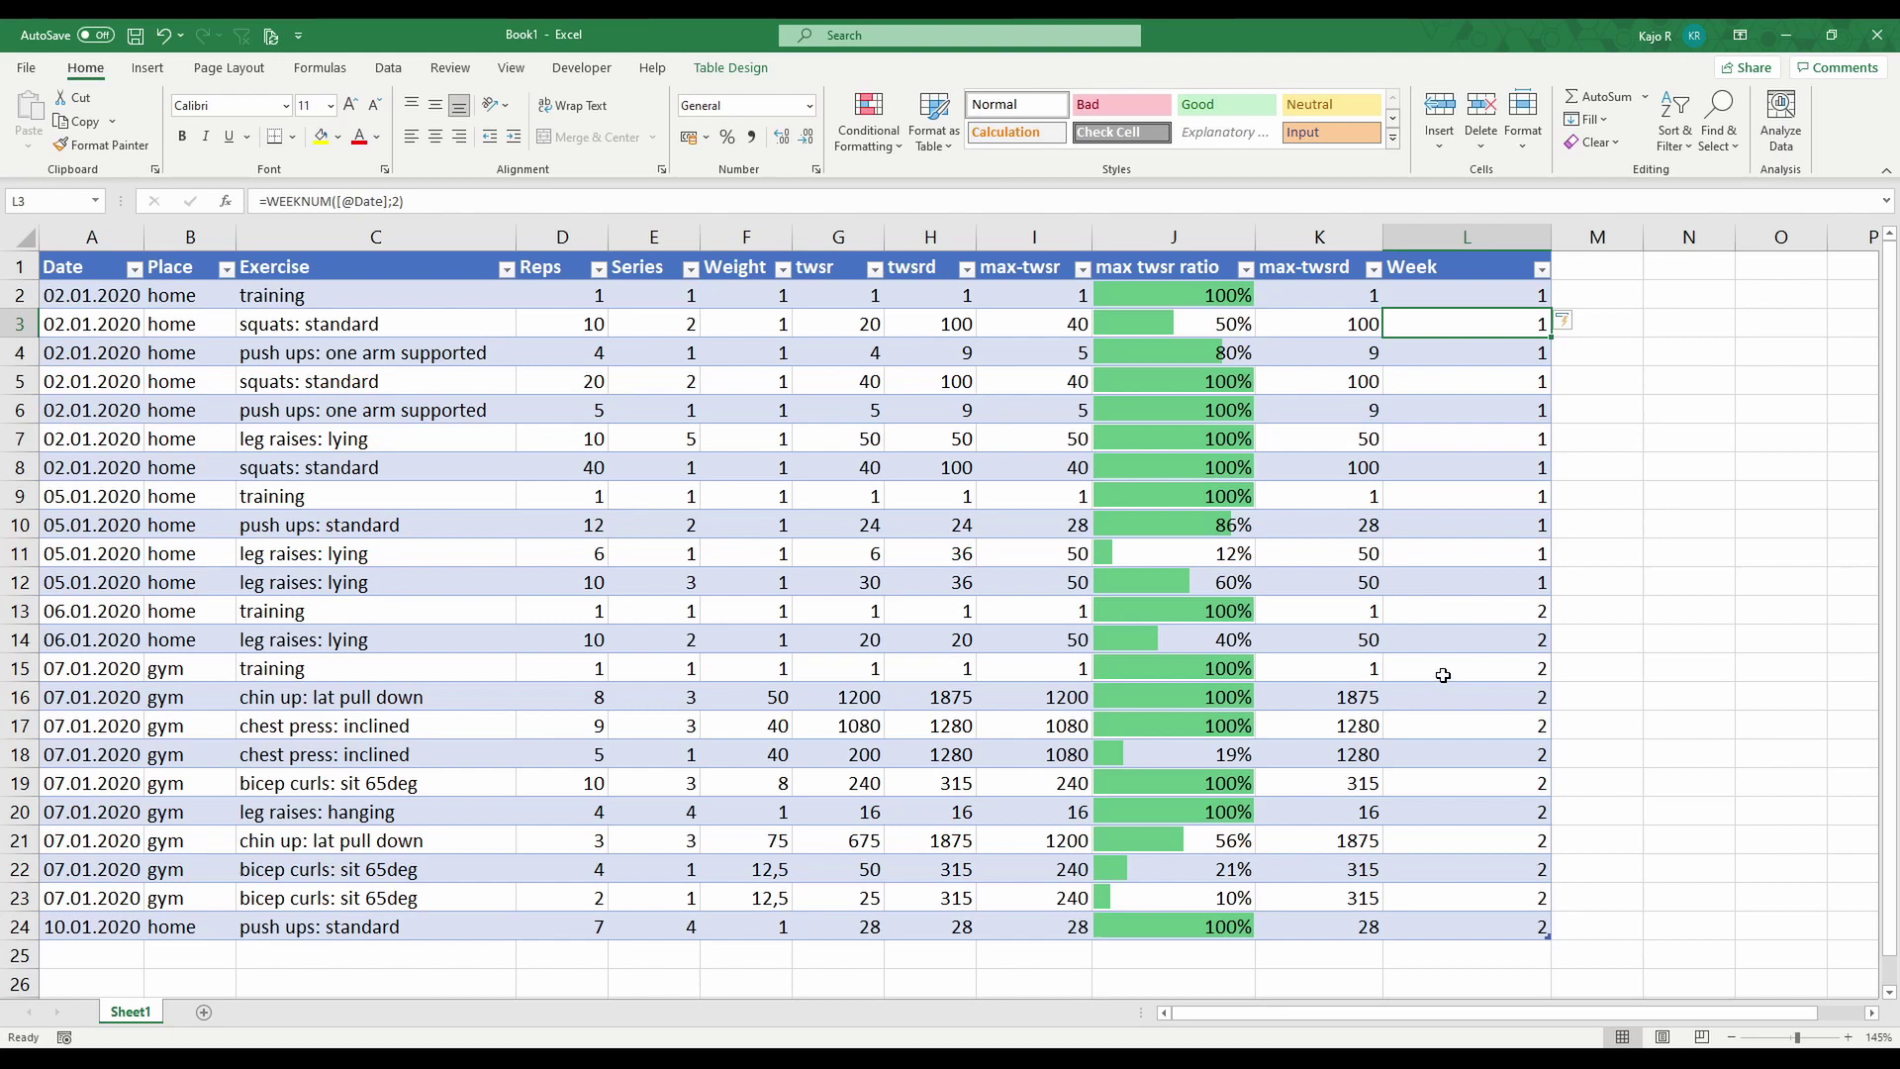
pyautogui.click(1443, 675)
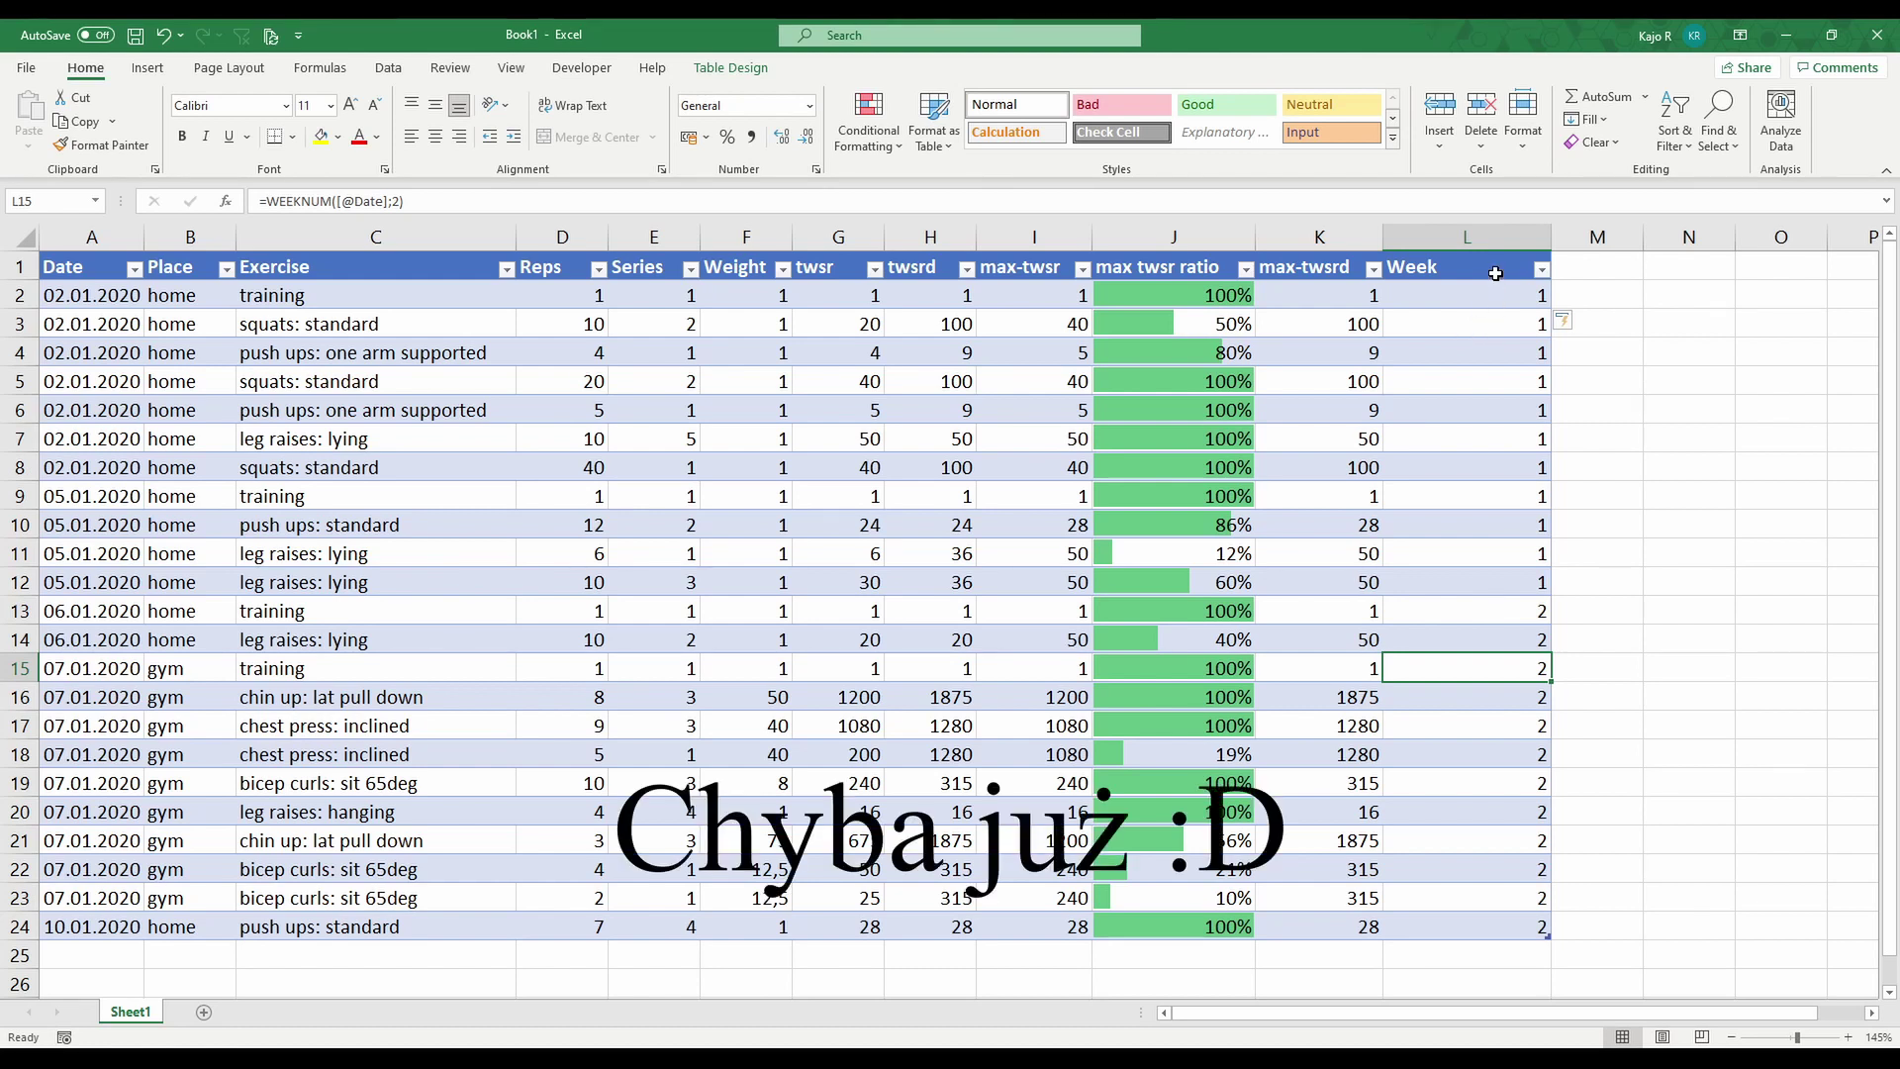
pyautogui.click(1485, 297)
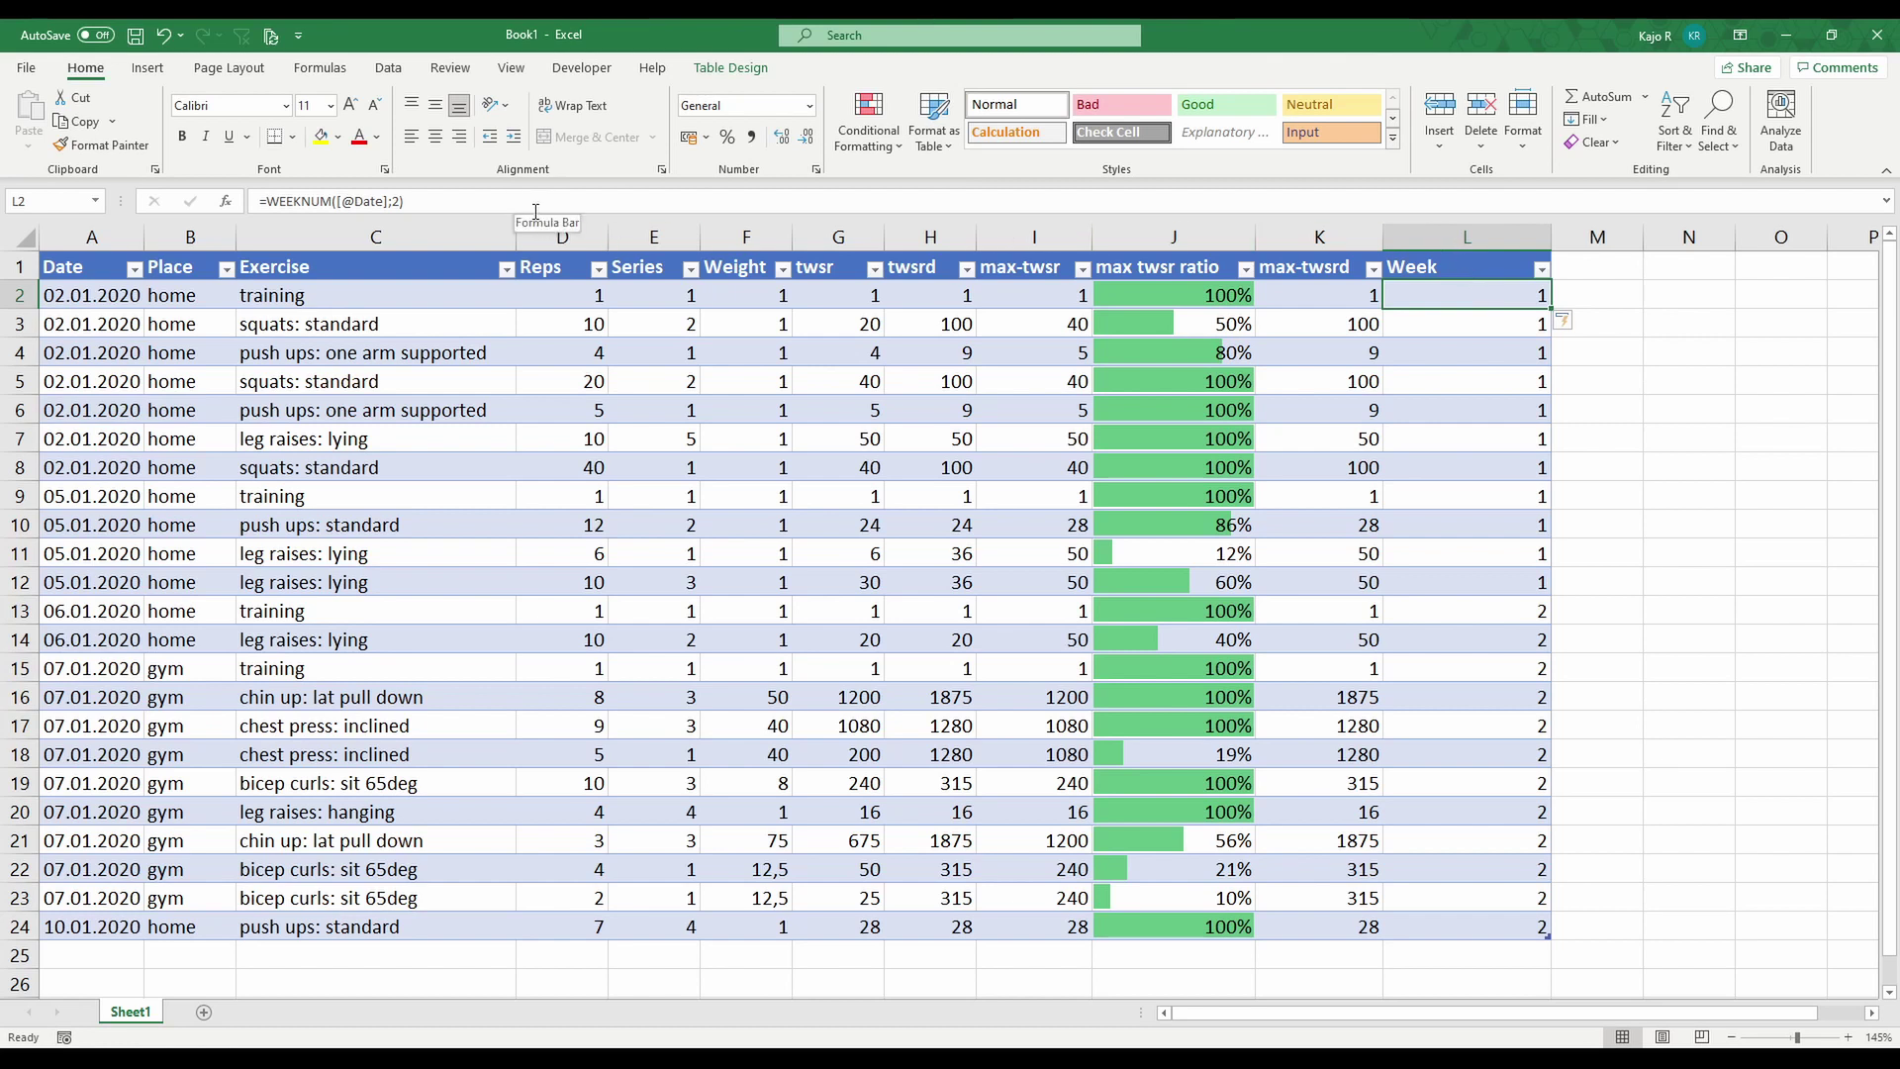
pyautogui.click(425, 205)
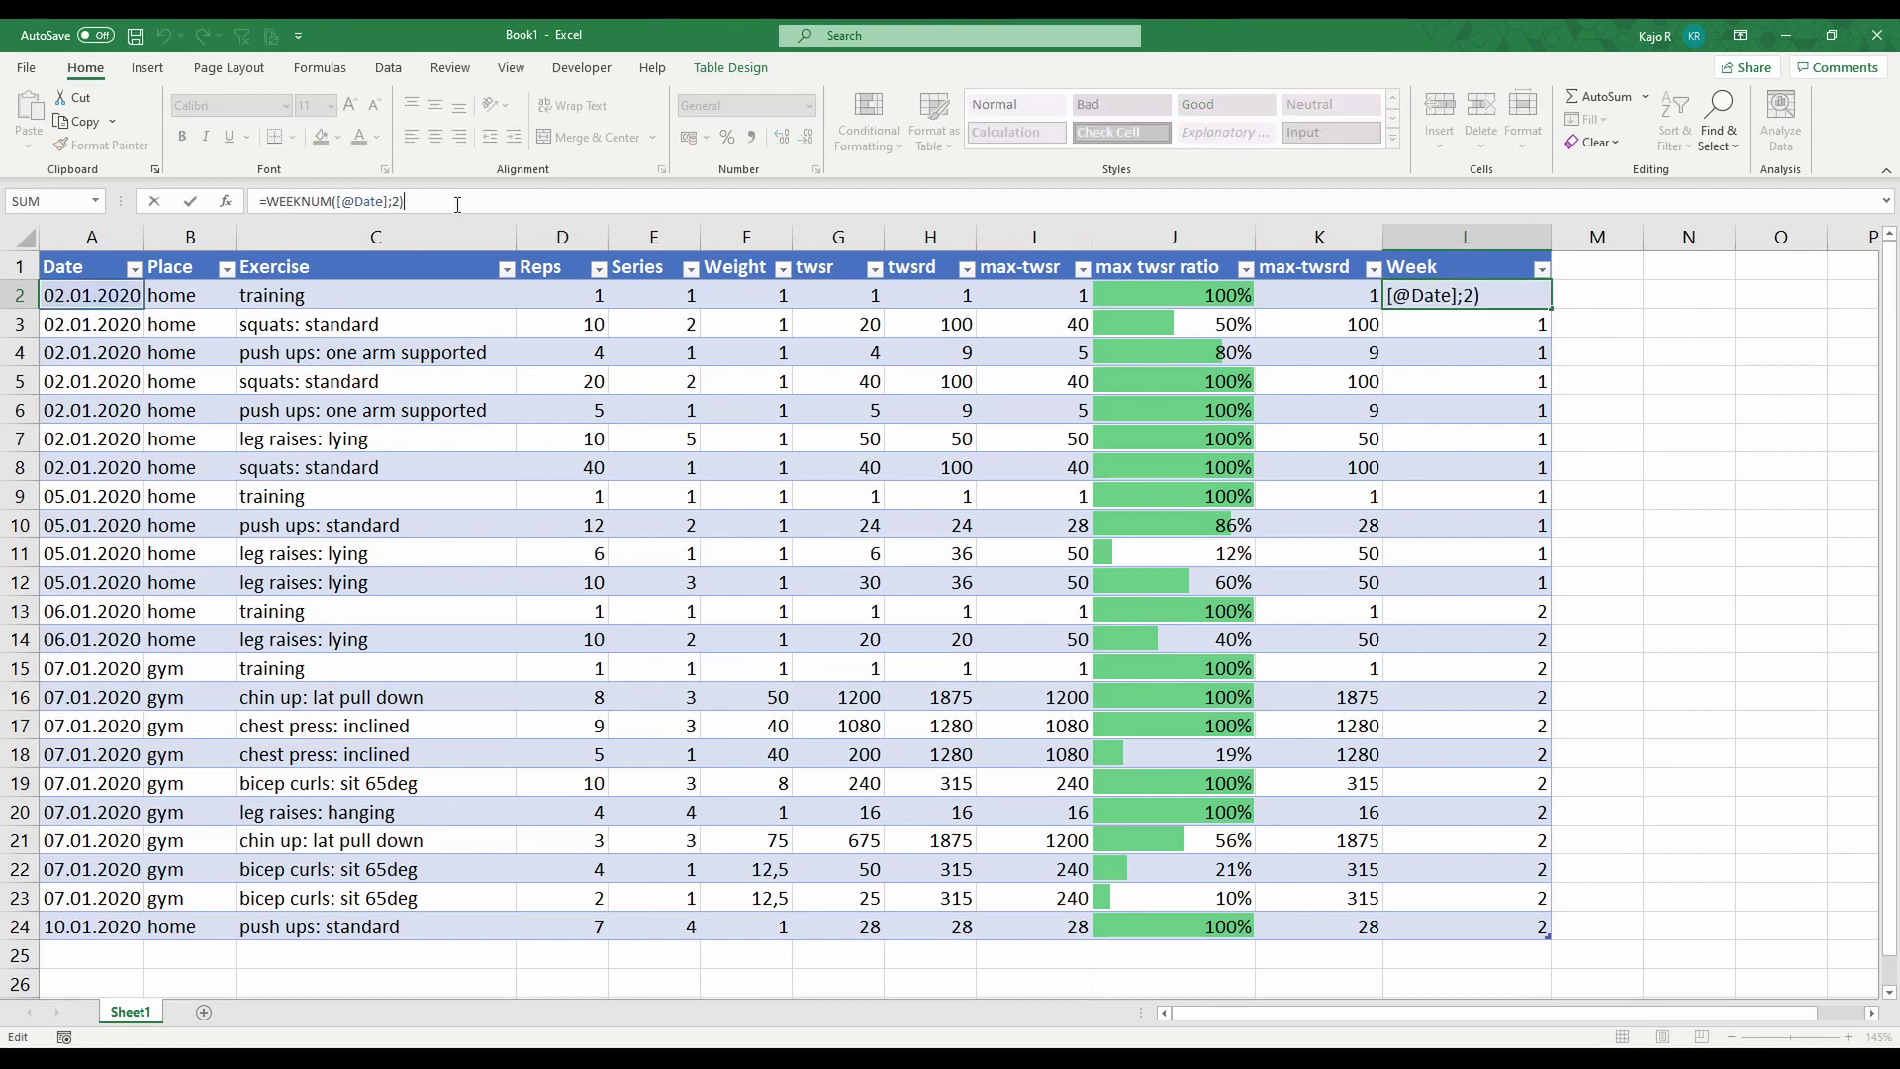
pyautogui.write('+')
pyautogui.write('(')
pyautogui.write('100*')
pyautogui.write('YEAR(')
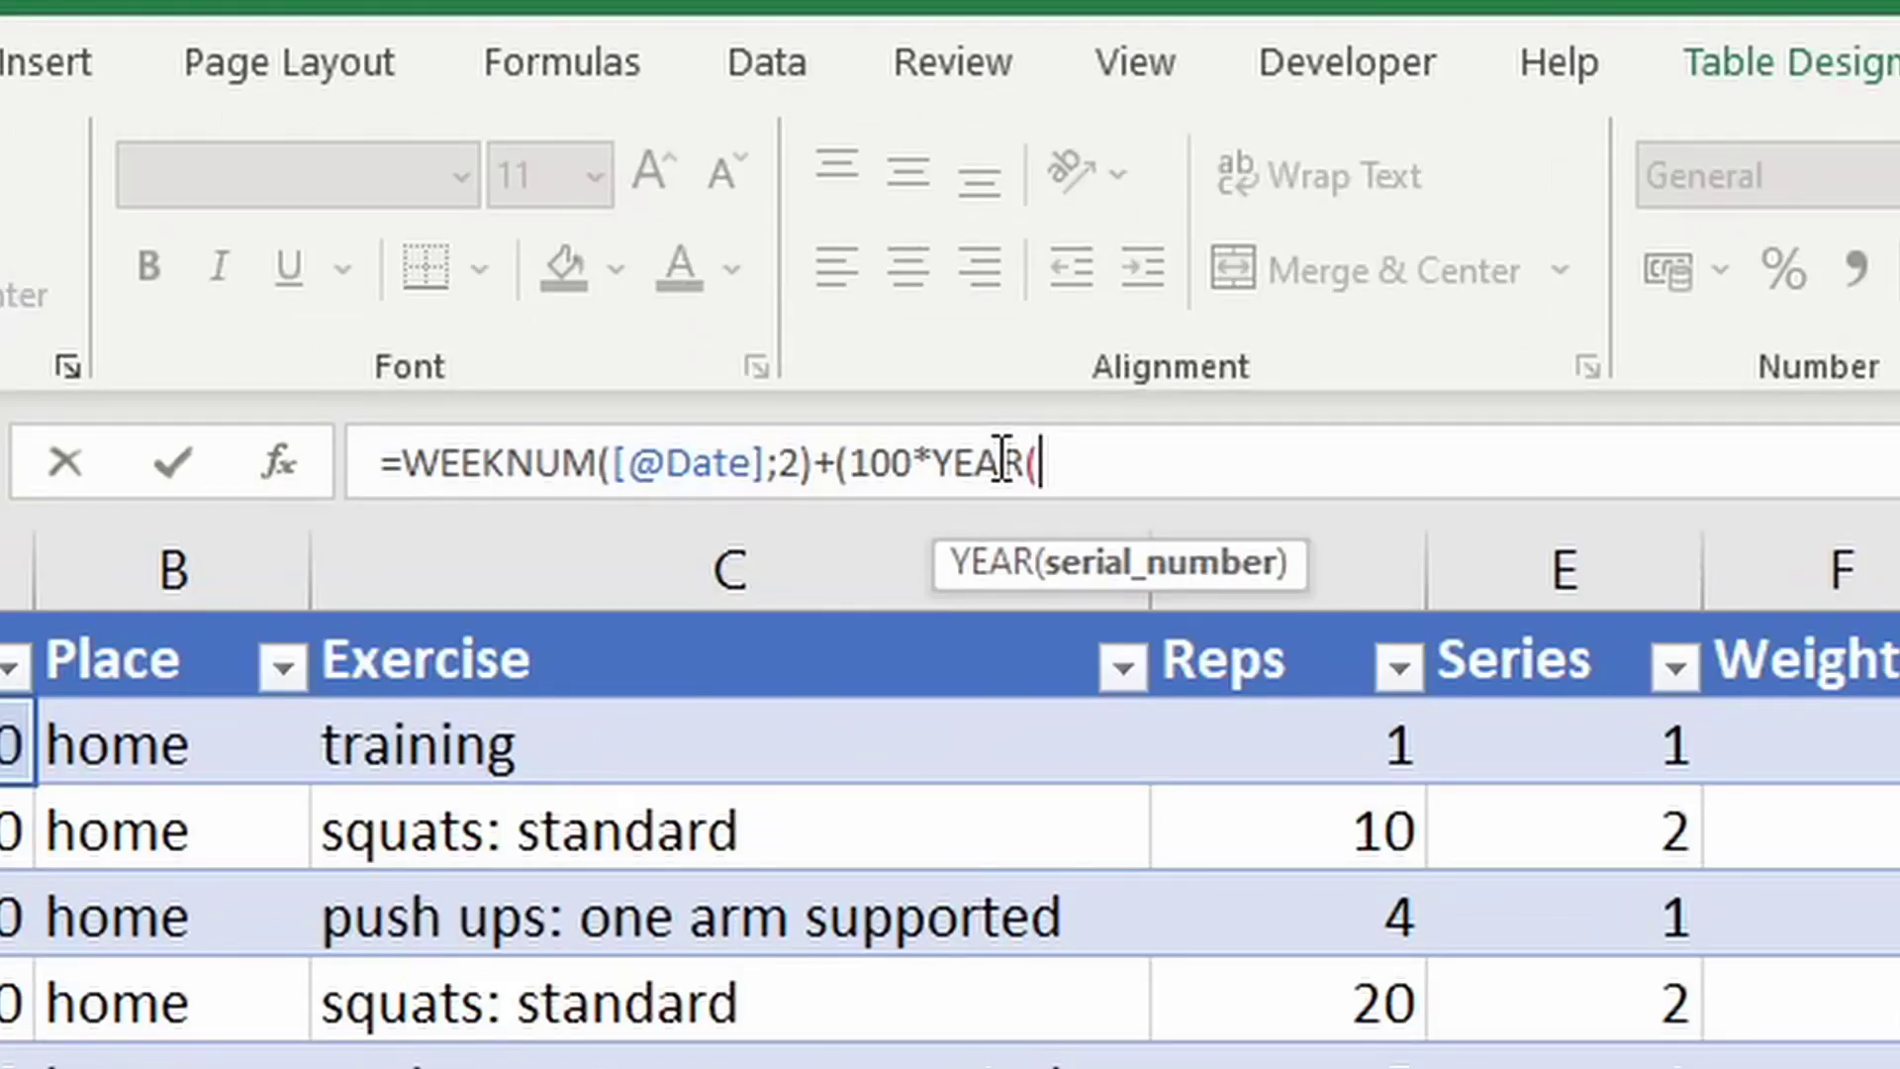
pyautogui.click(128, 295)
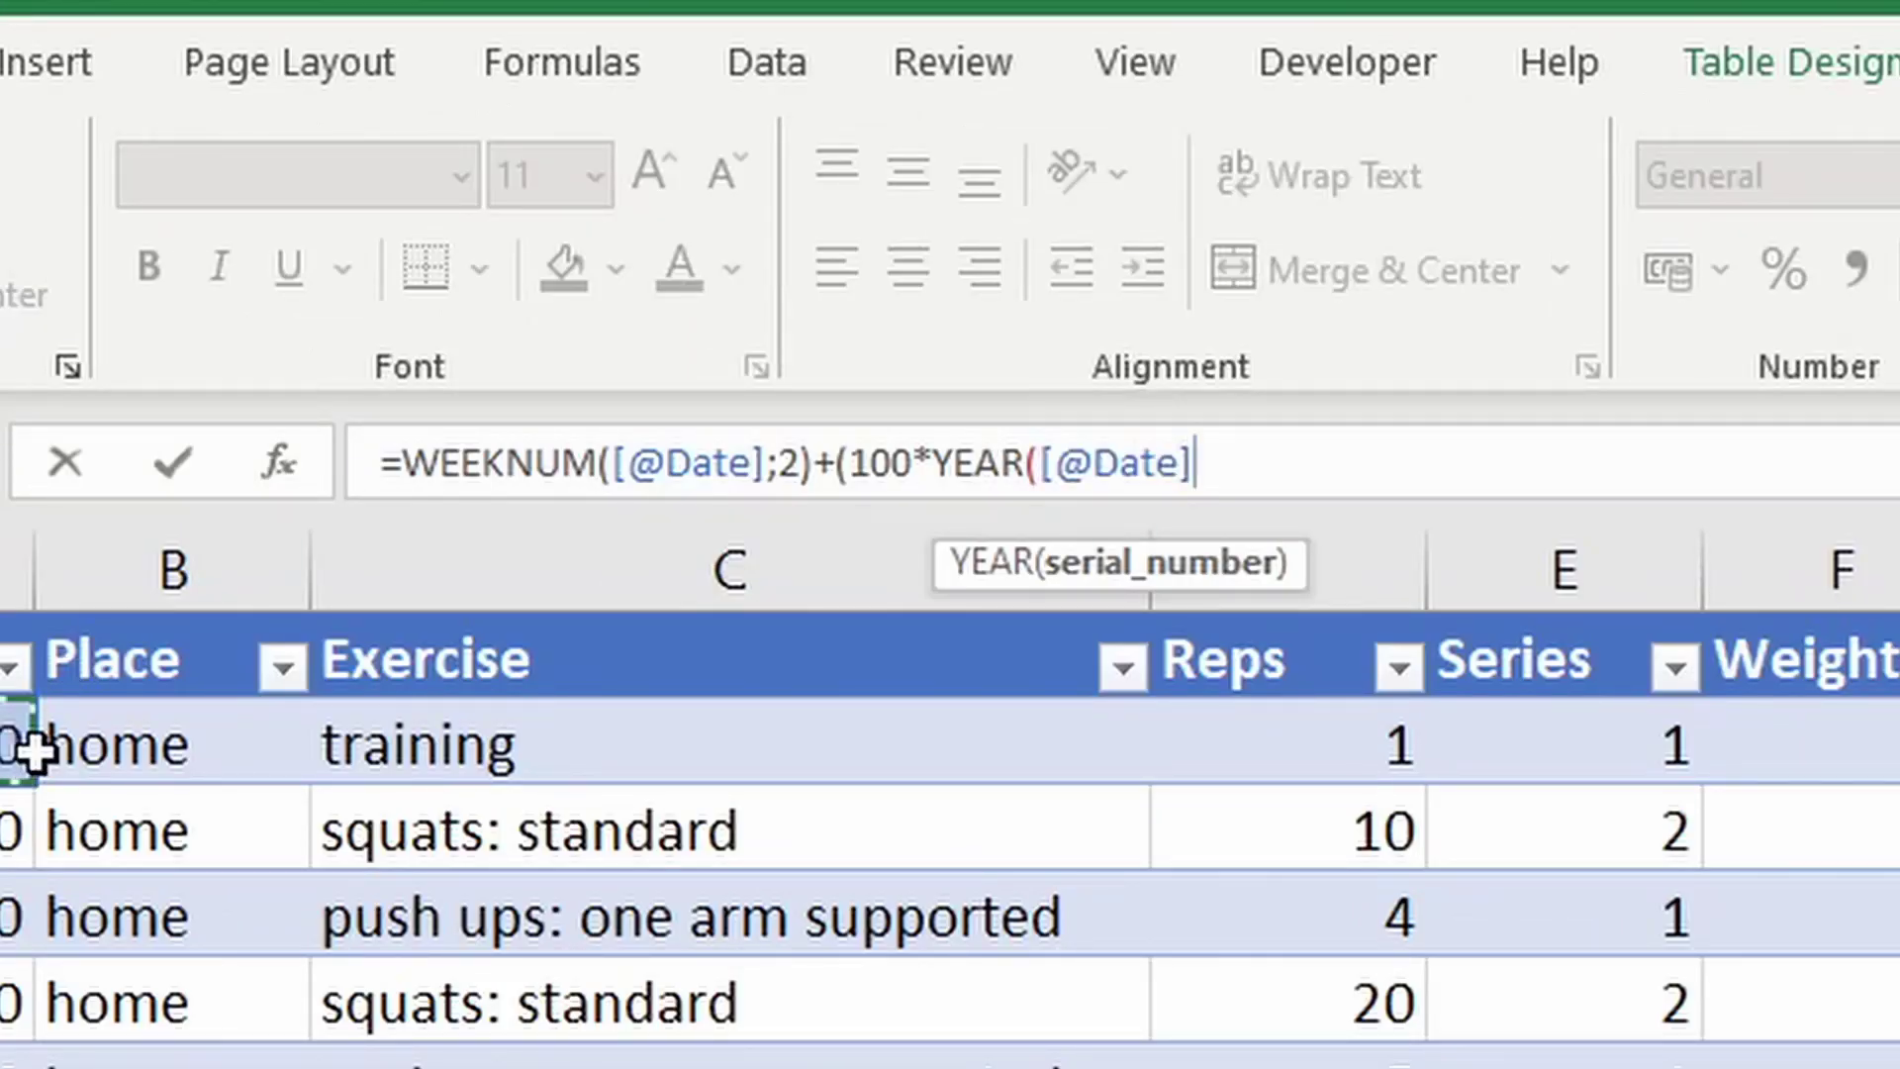
pyautogui.write(')')
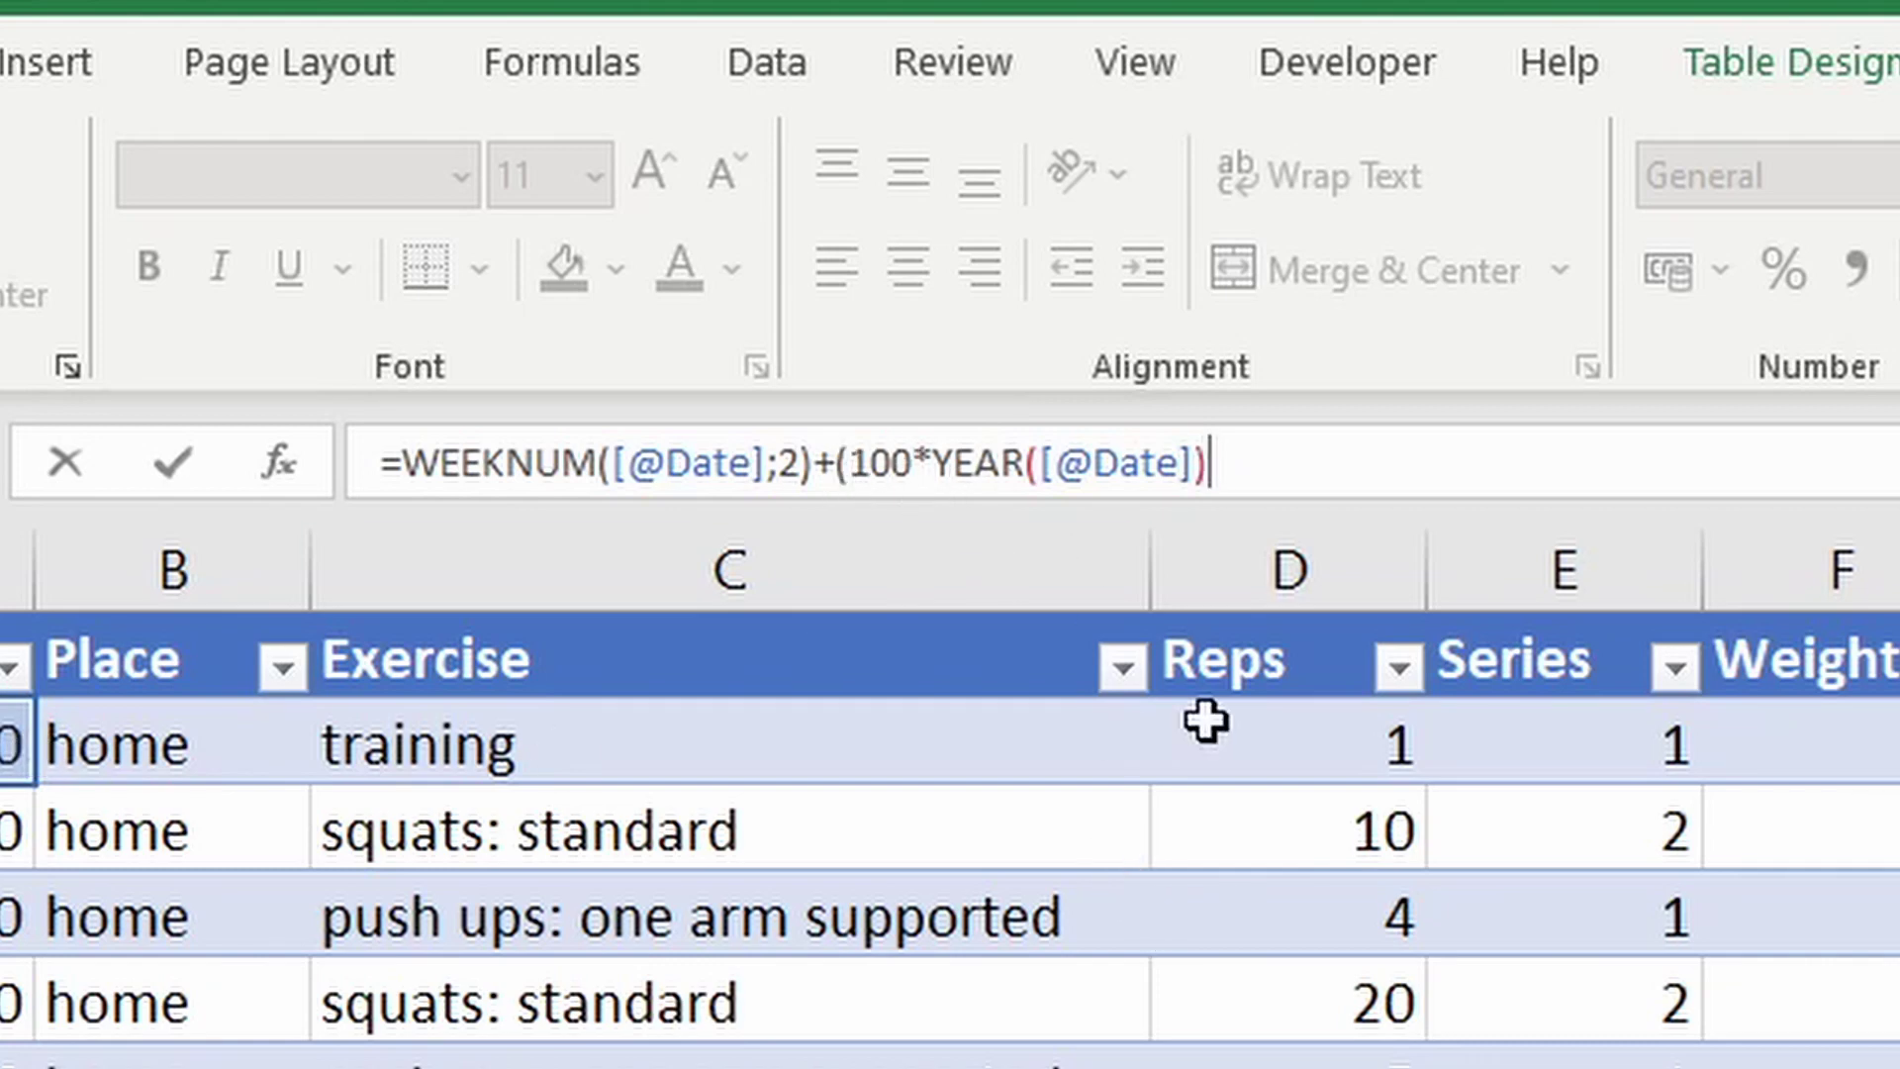
pyautogui.write(')')
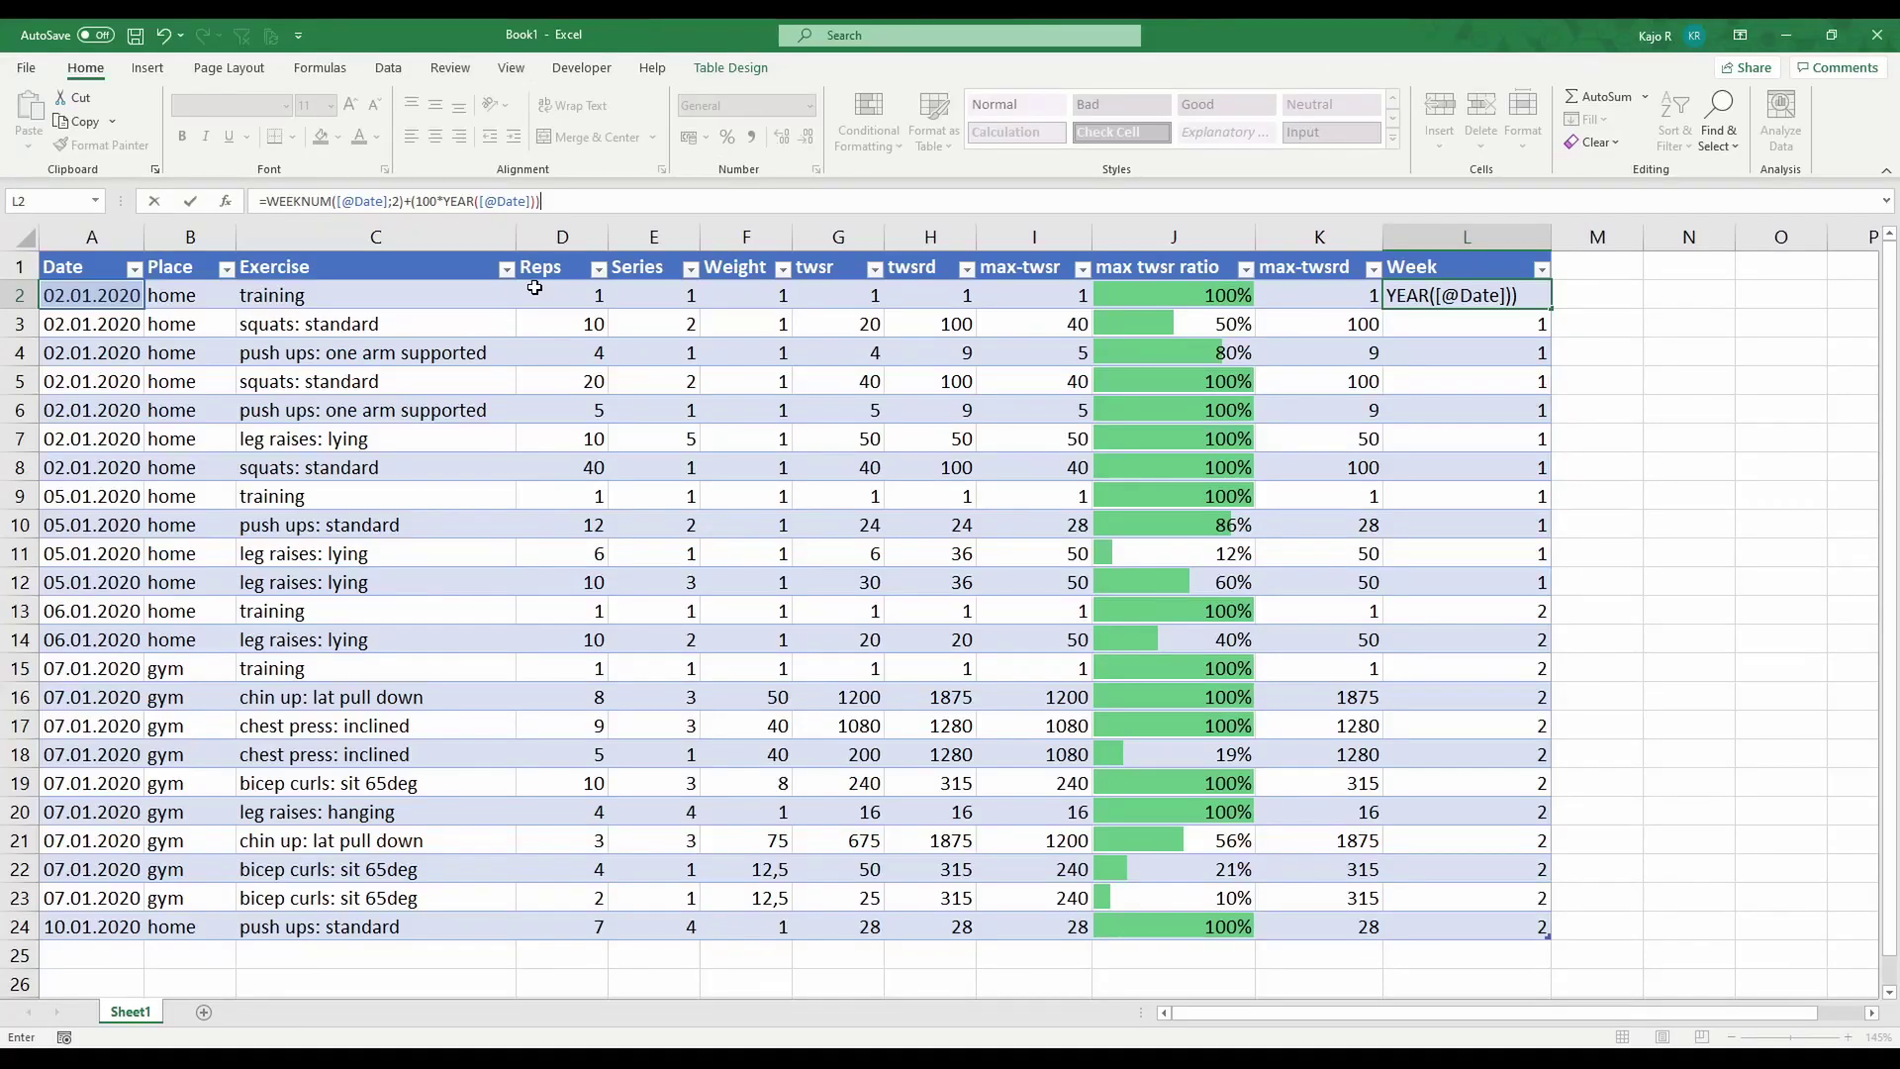
pyautogui.press('Return')
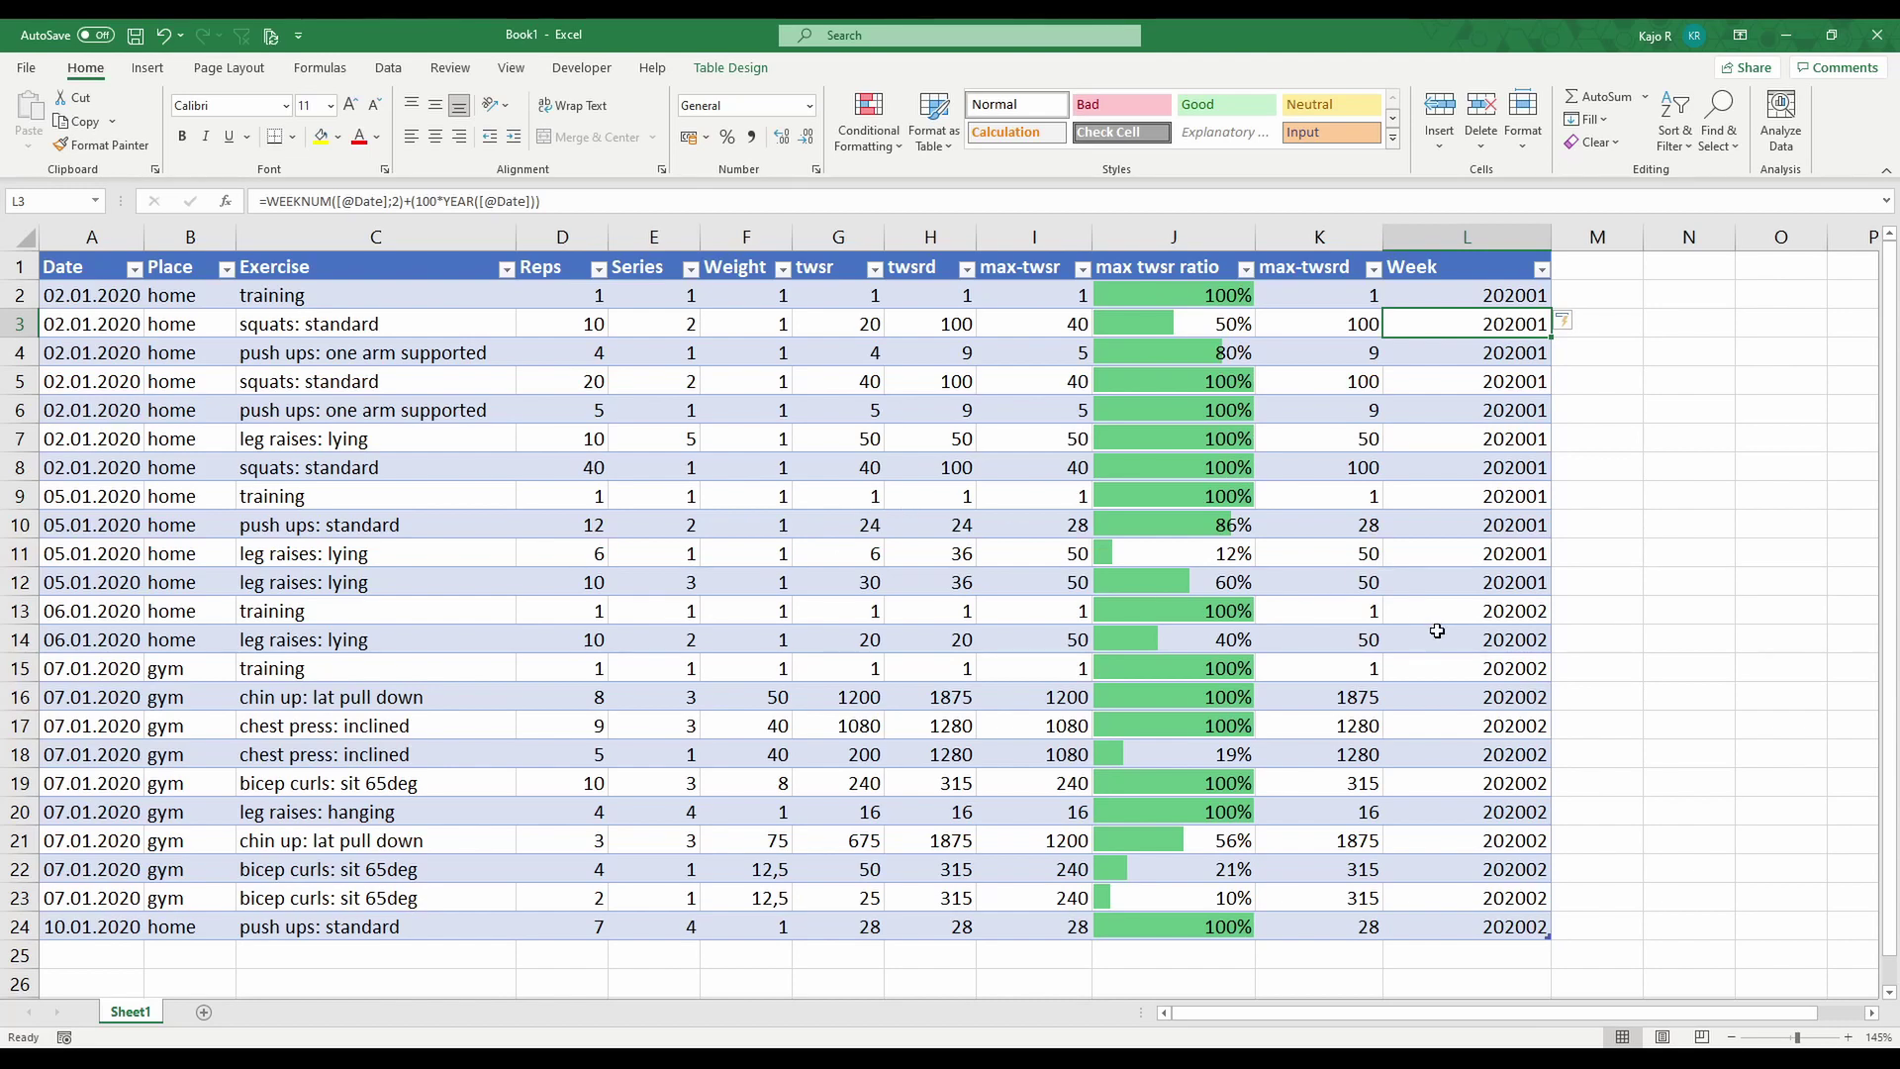
# - Enter the test date 12/12/2020 in A25 to check its Week value
pyautogui.click(86, 953)
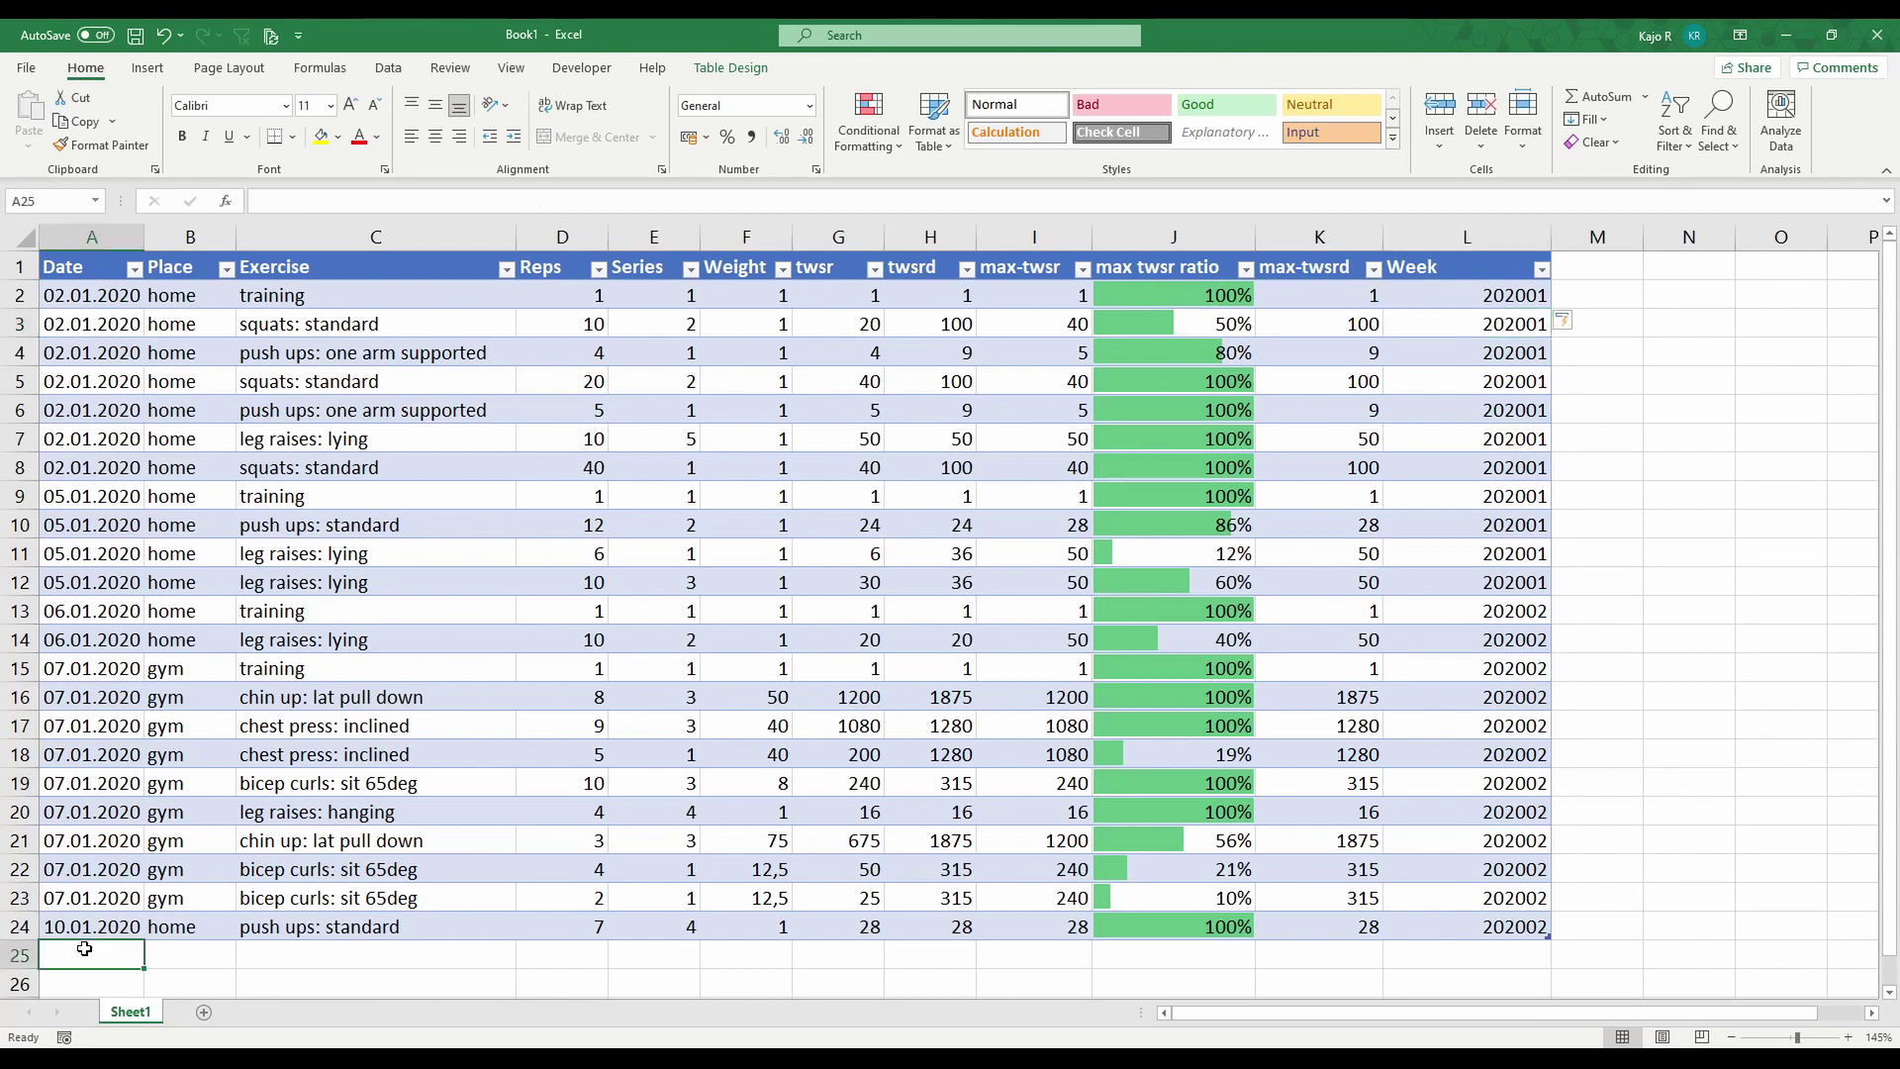
pyautogui.write('12/12')
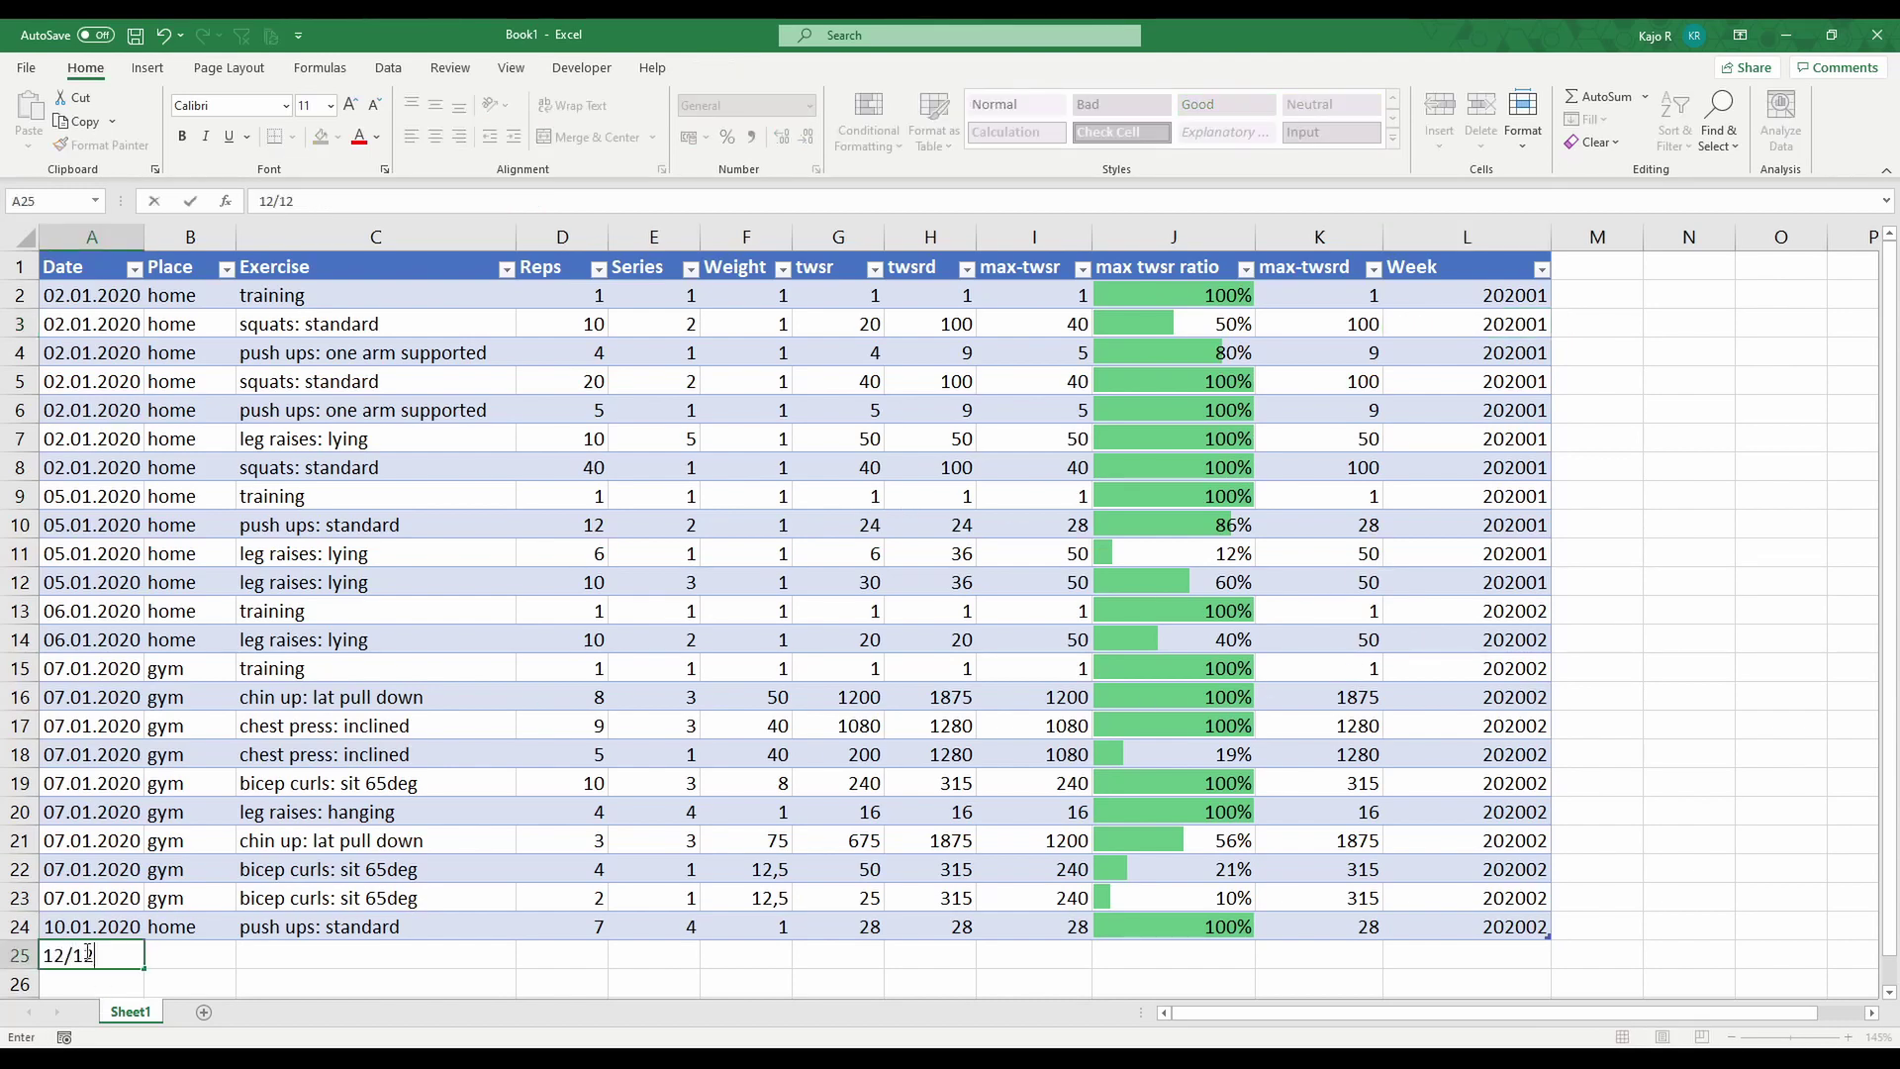
pyautogui.write('/2020')
pyautogui.press('Return')
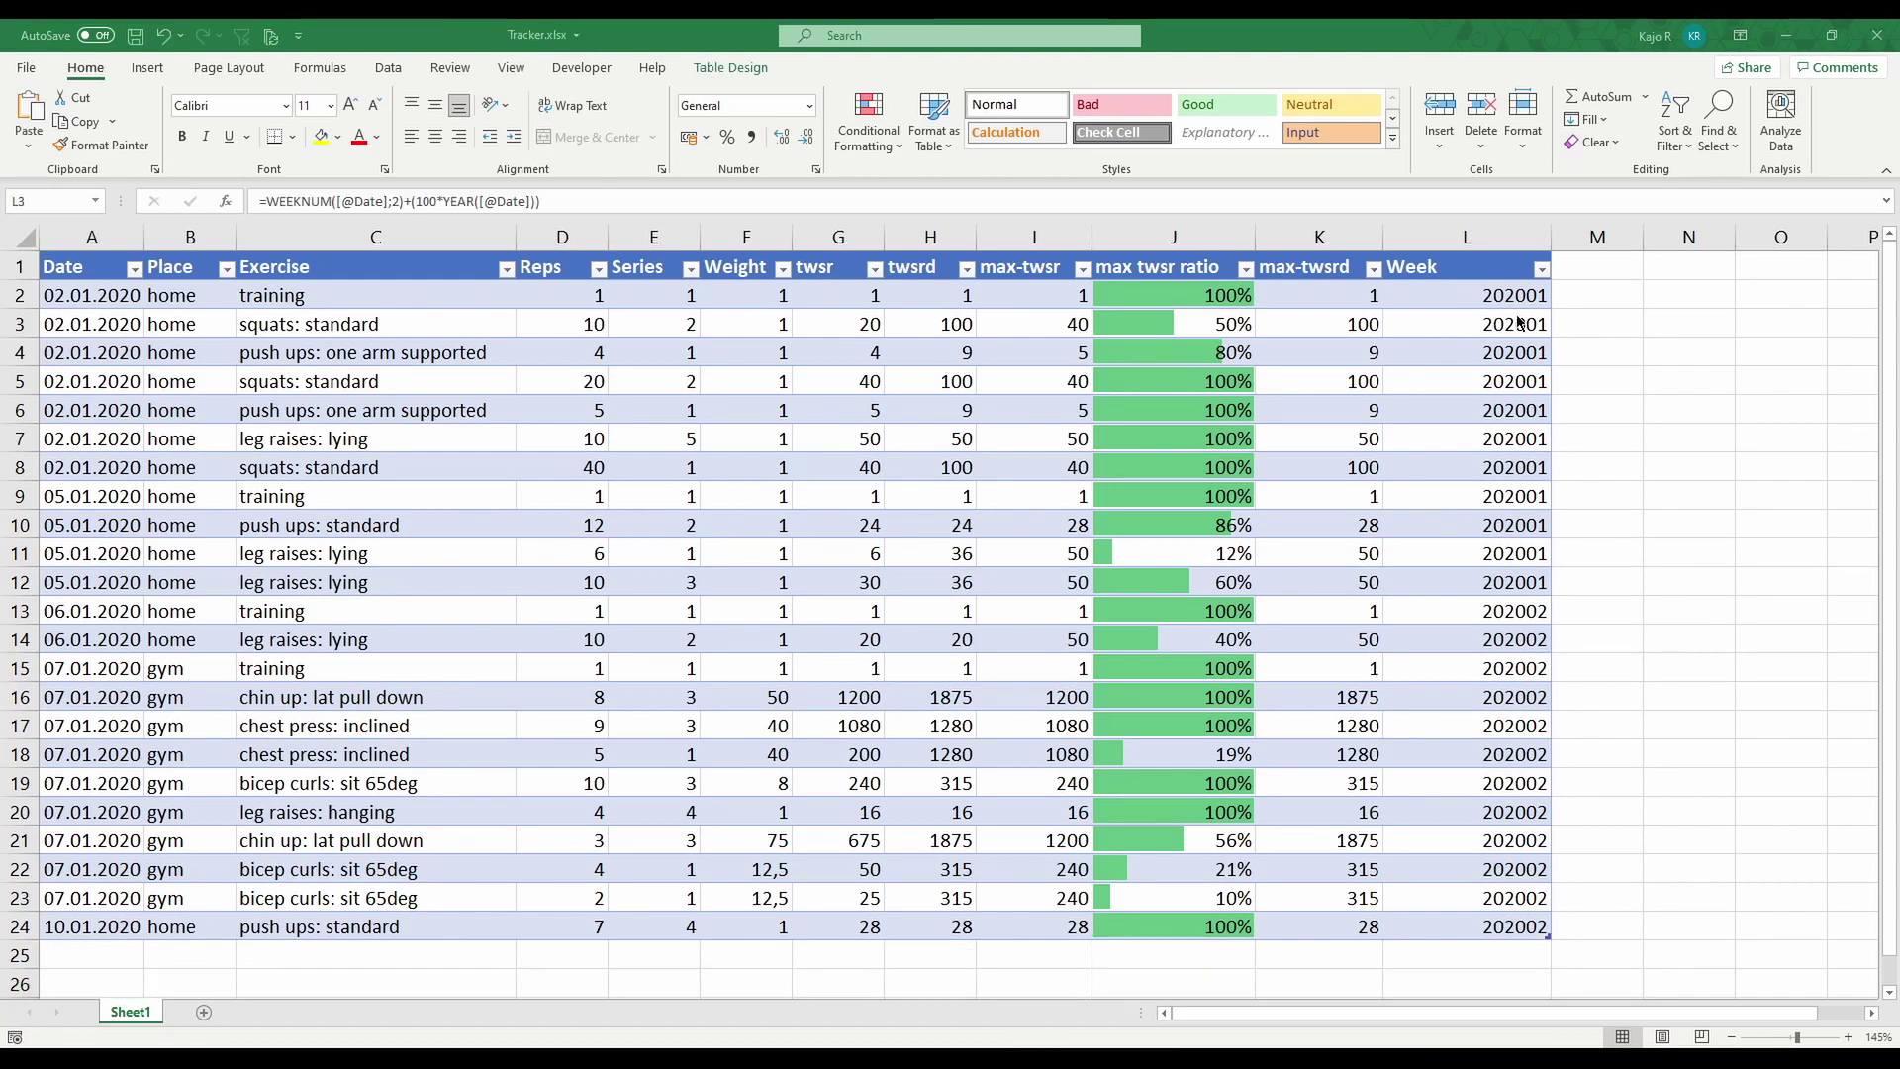
pyautogui.click(1589, 269)
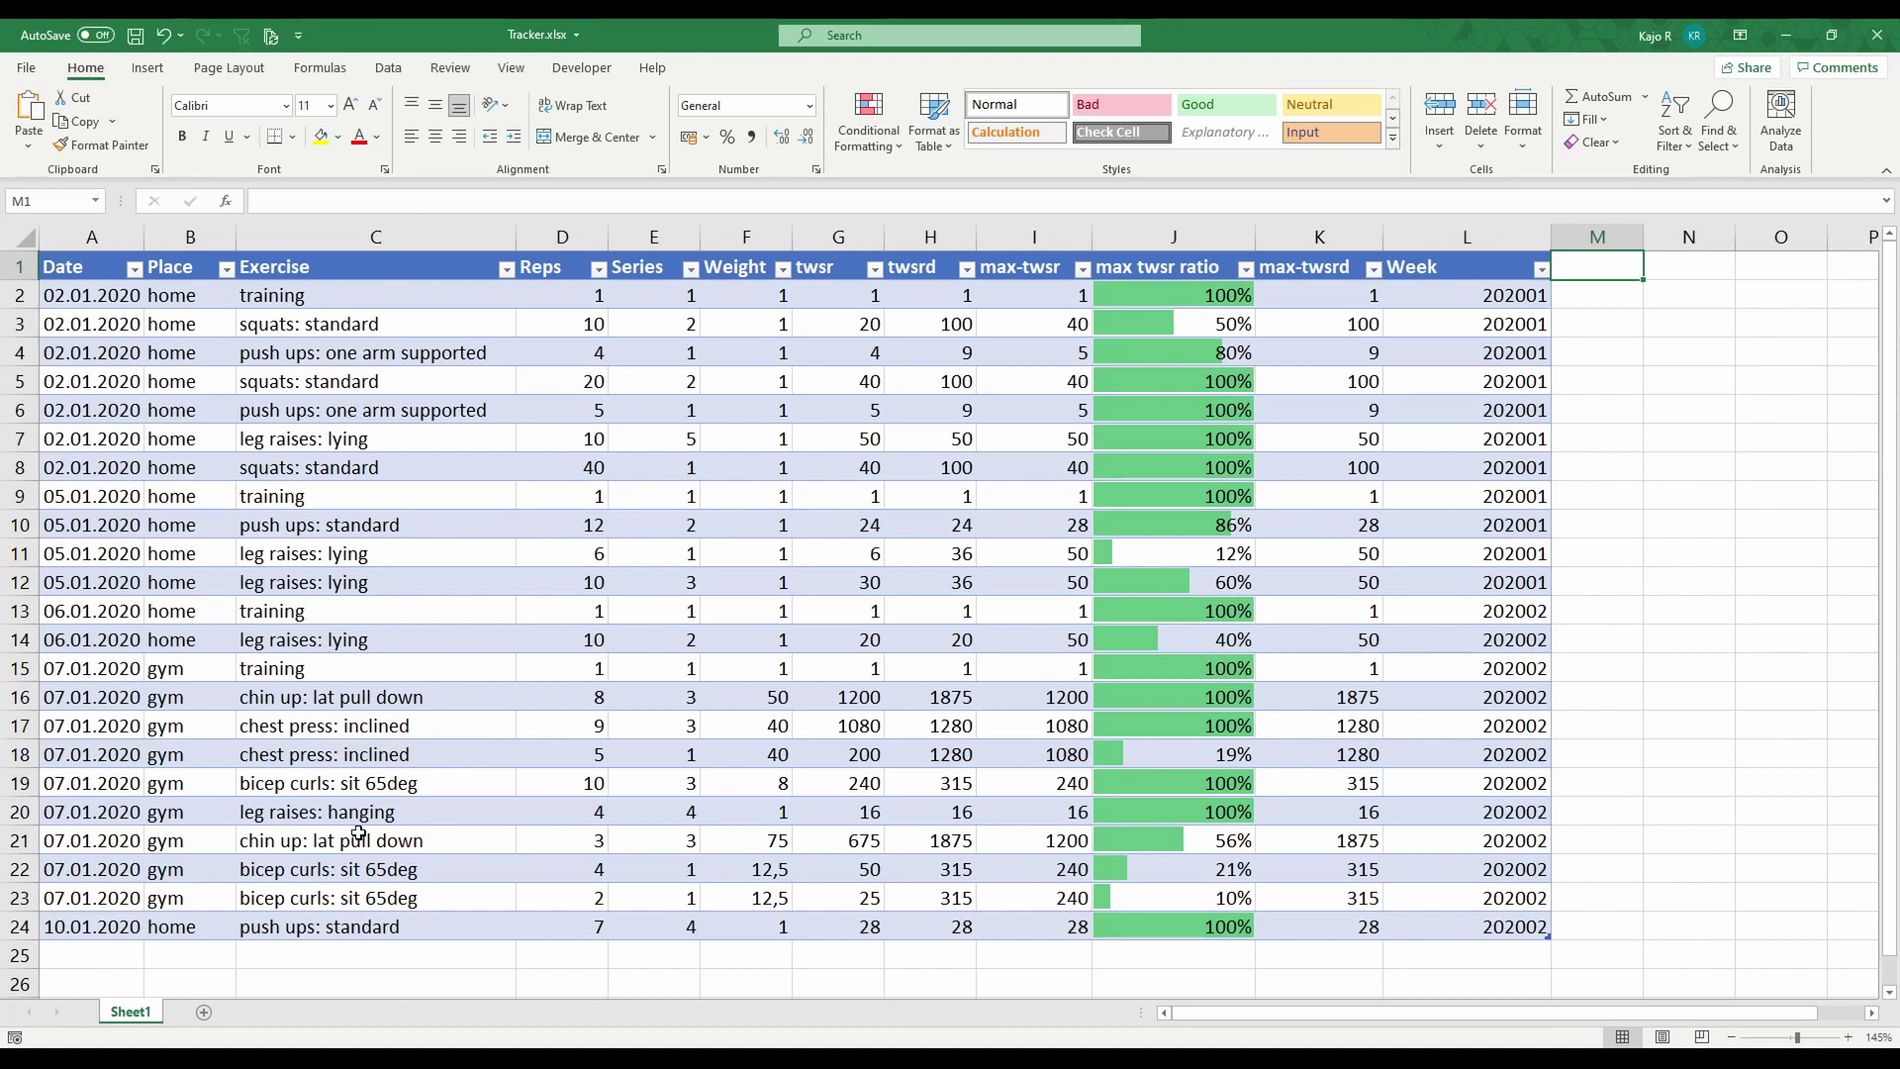
pyautogui.click(353, 764)
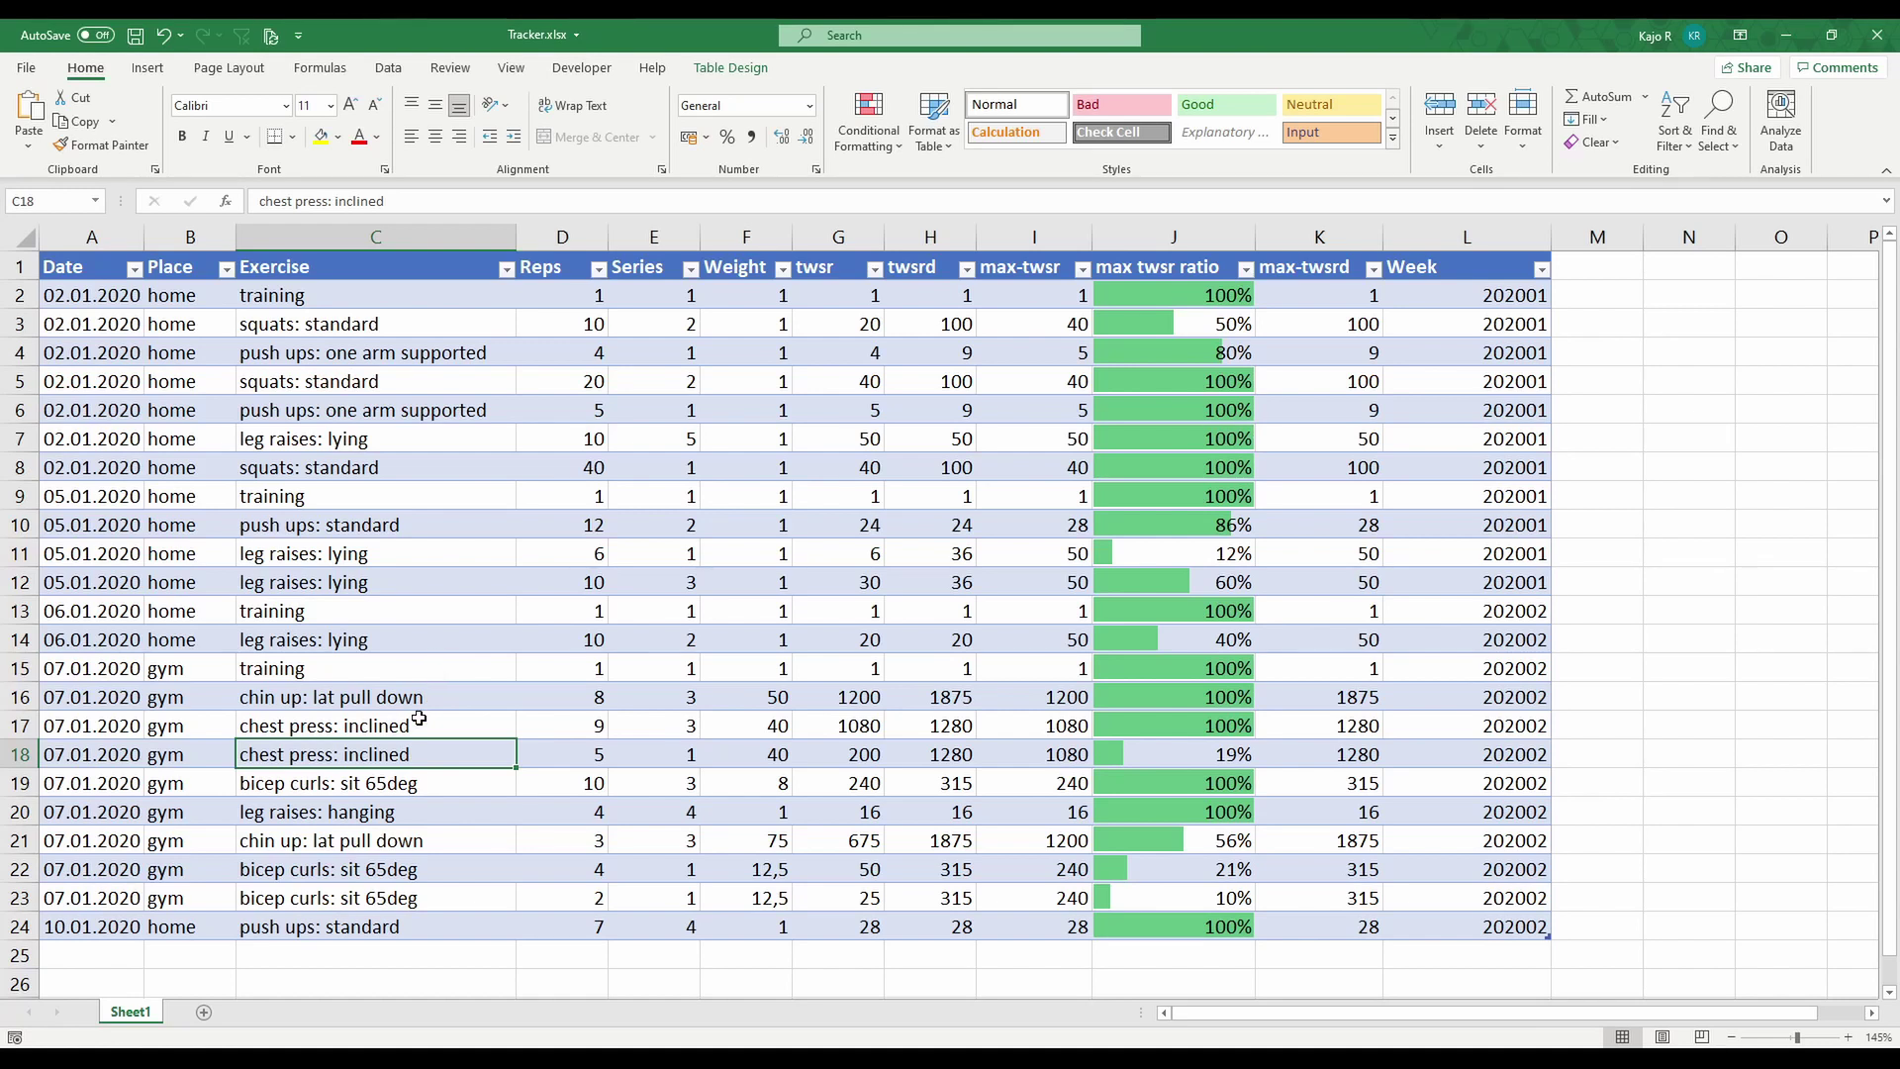
pyautogui.click(1614, 278)
pyautogui.click(1600, 267)
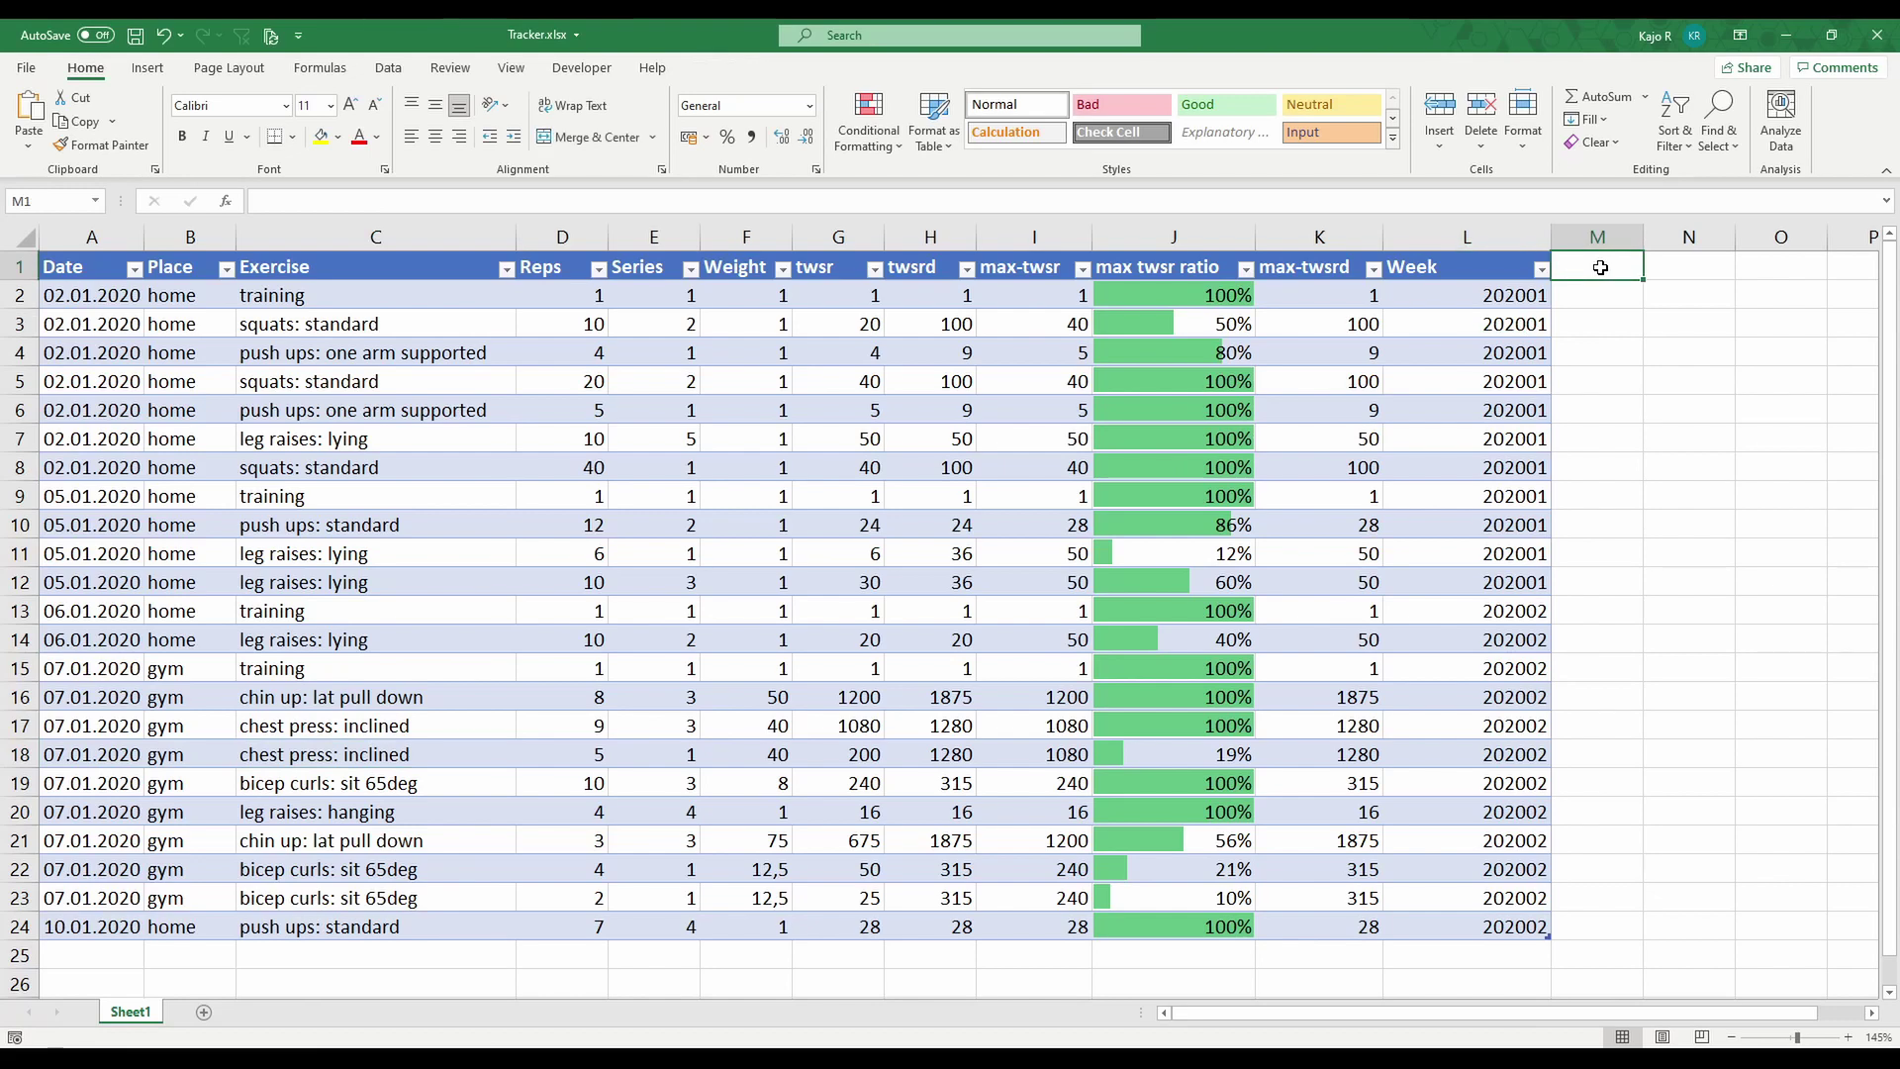
# - Add an 'Is new' column header and review the existing max-twsr formula for reference
pyautogui.write('Is ne')
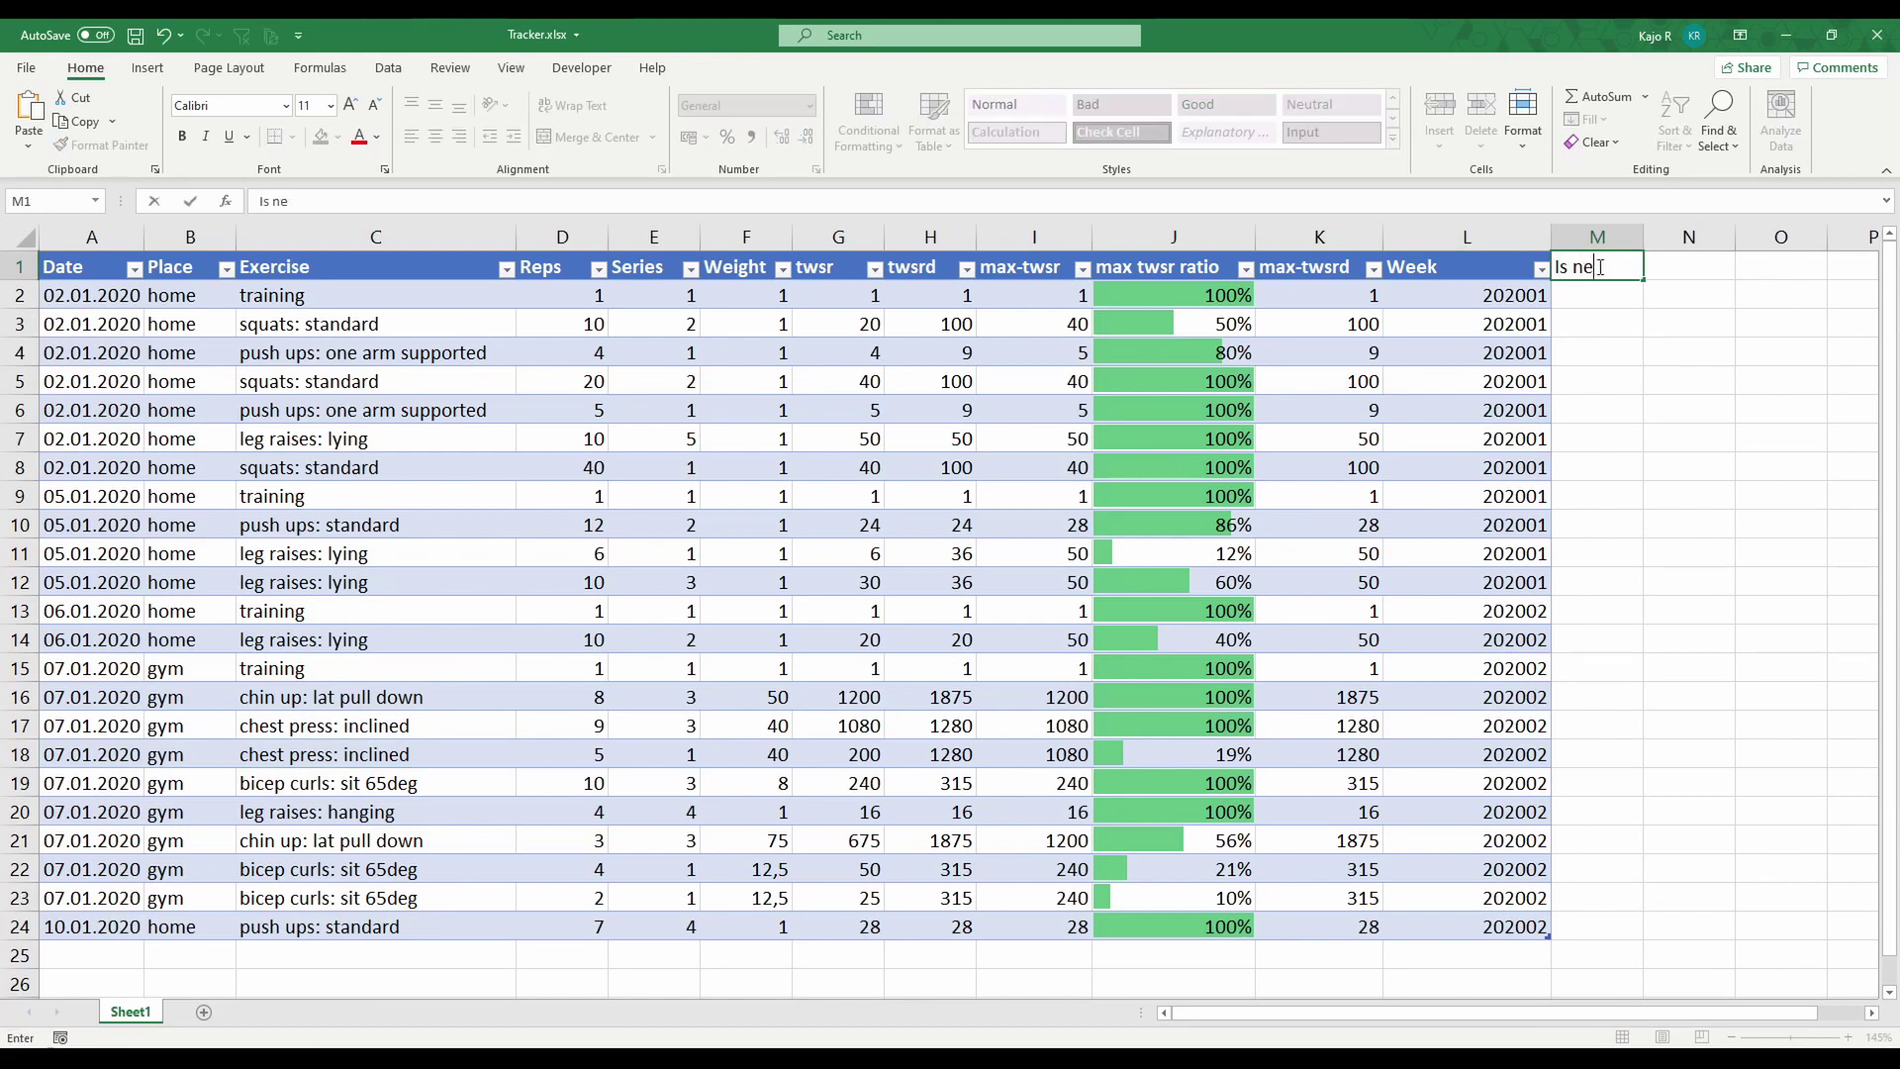
pyautogui.write('w')
pyautogui.press('Return')
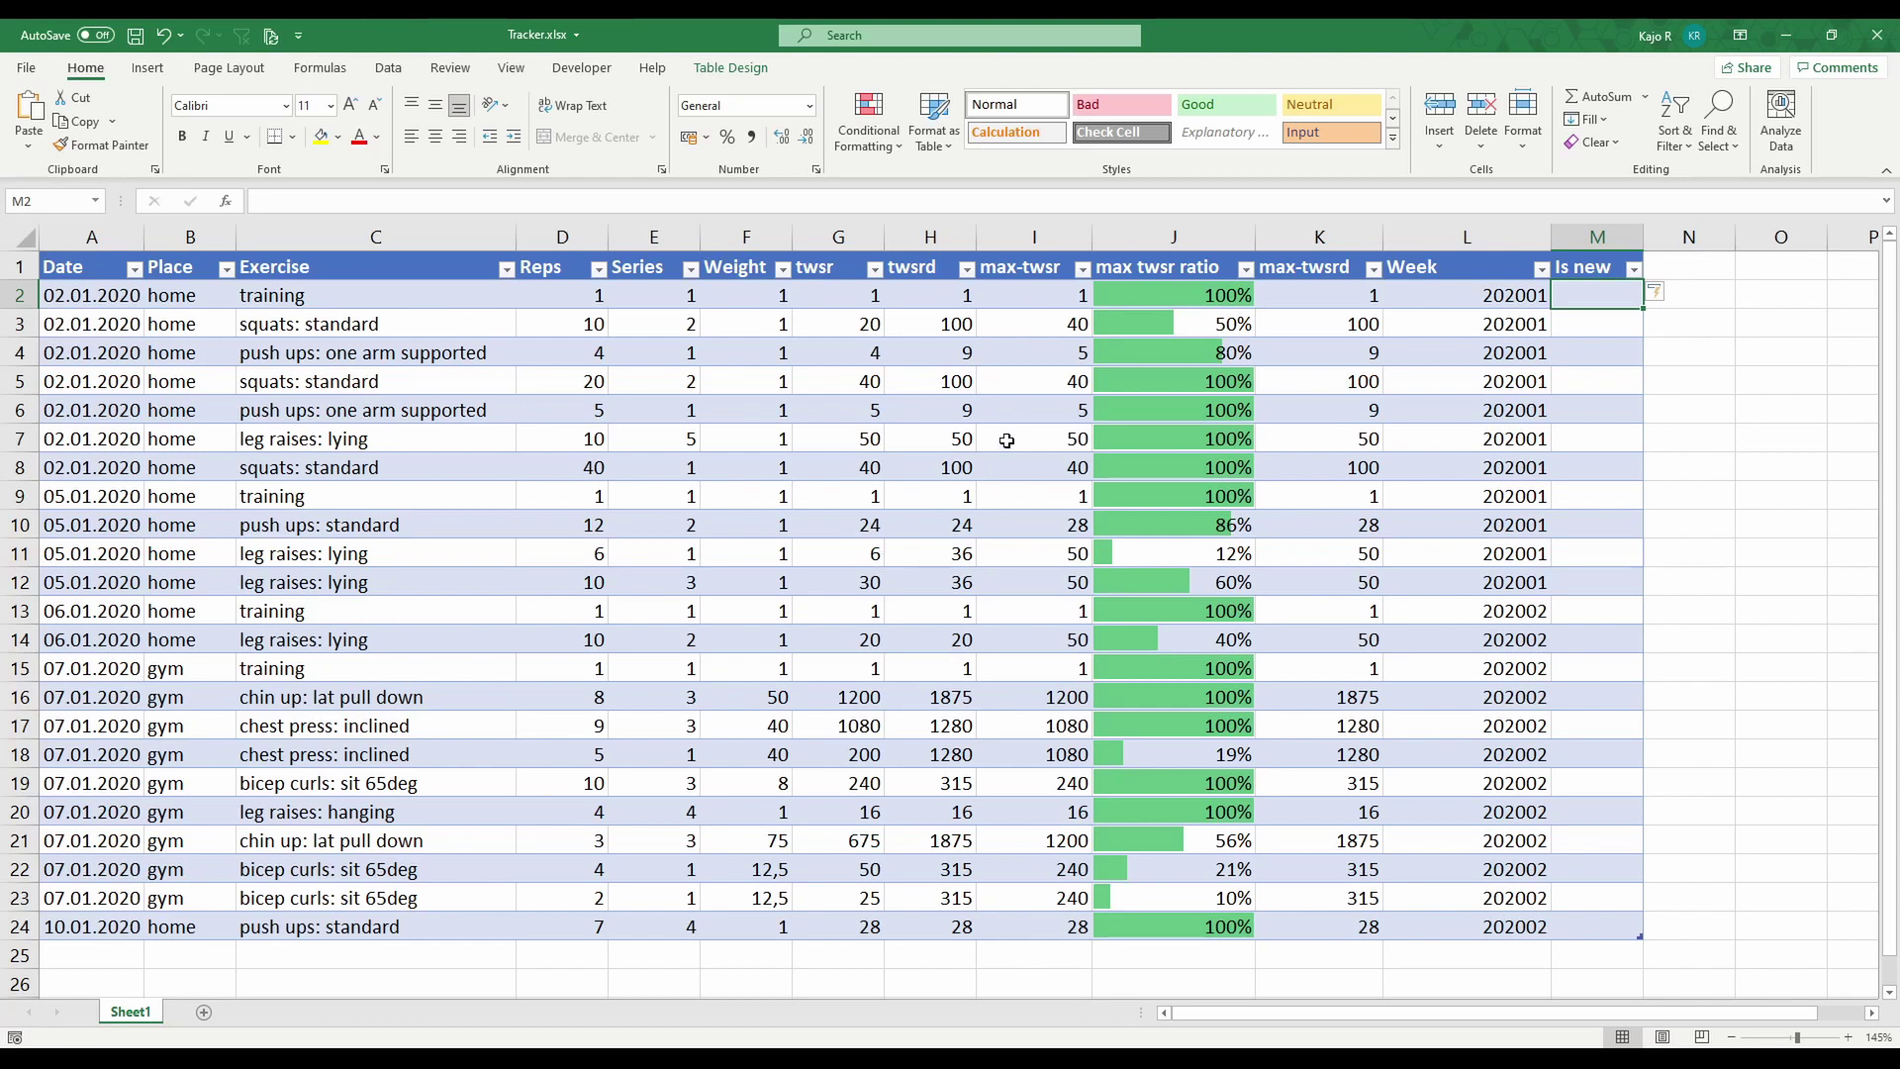
pyautogui.click(1044, 310)
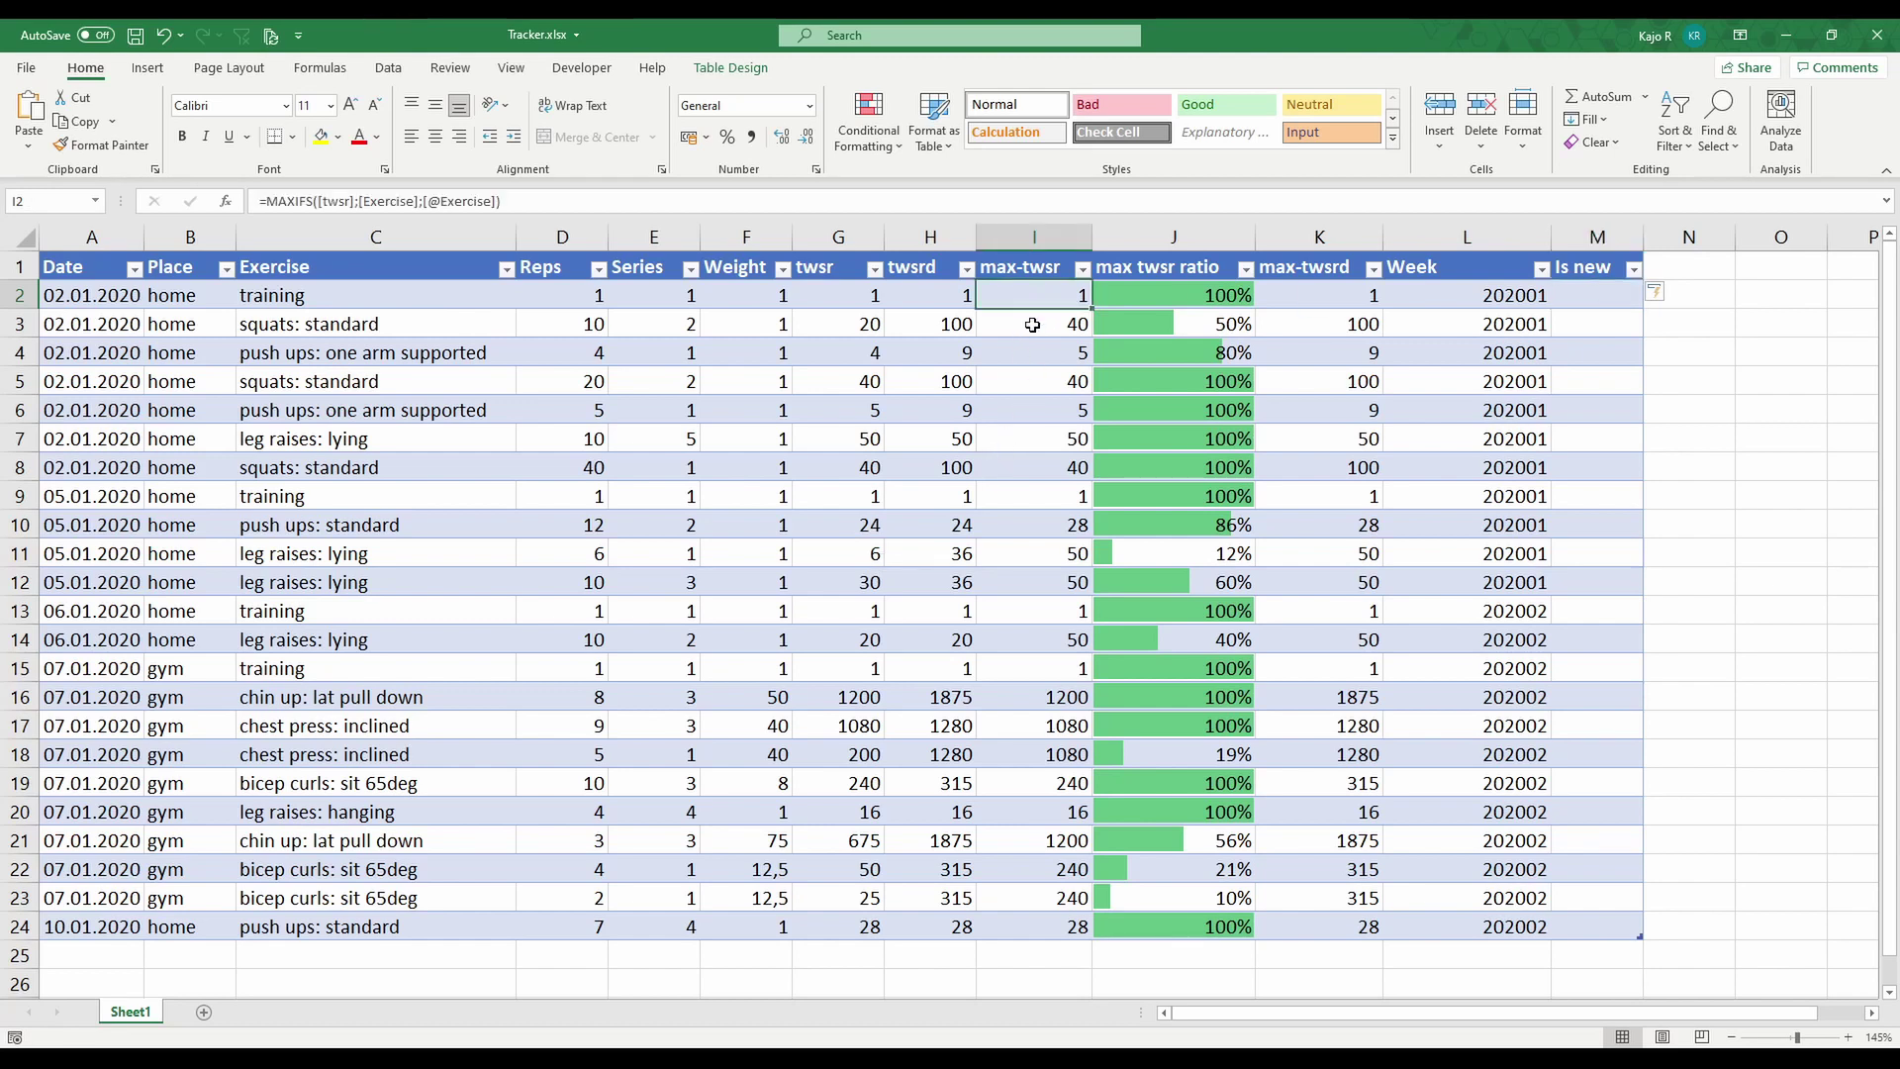
pyautogui.click(1582, 295)
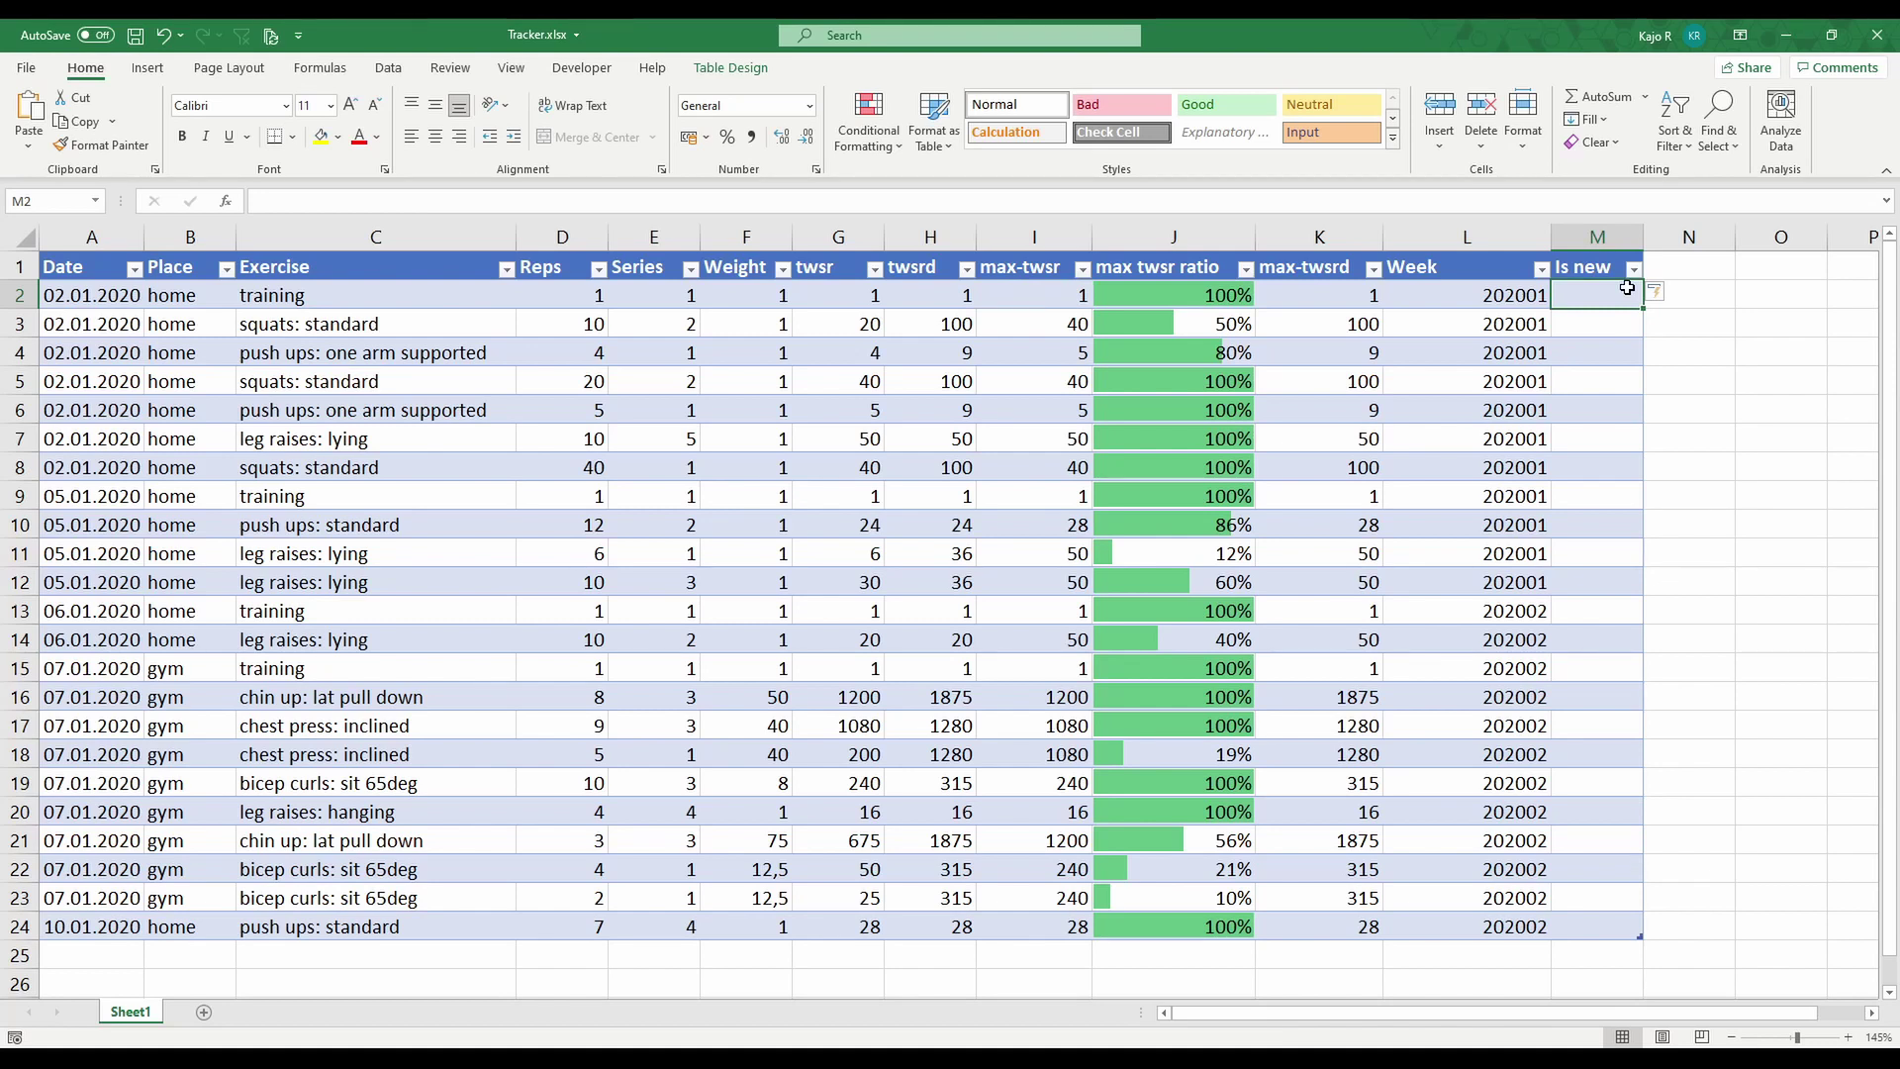
pyautogui.write('(')
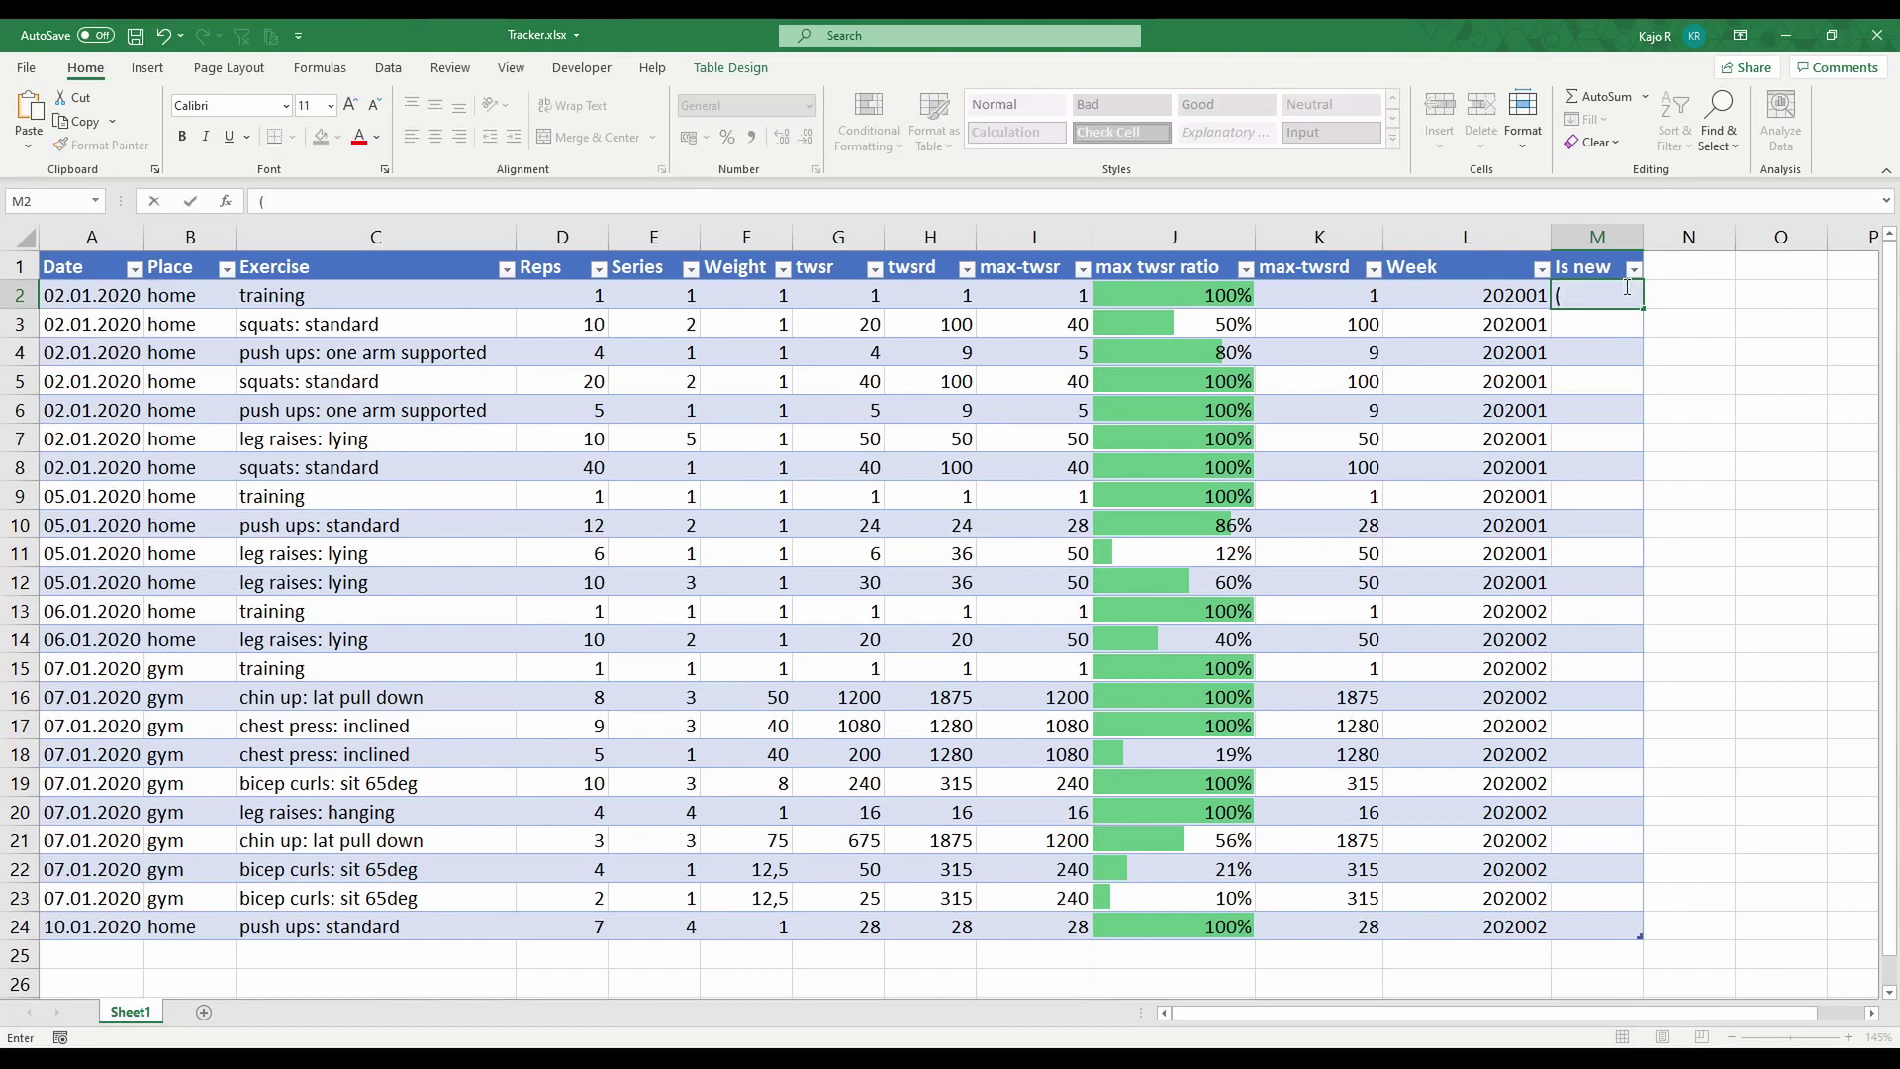
pyautogui.write('max')
pyautogui.press('BackSpace')
pyautogui.press('BackSpace')
pyautogui.press('BackSpace')
pyautogui.press('BackSpace')
pyautogui.write('=m')
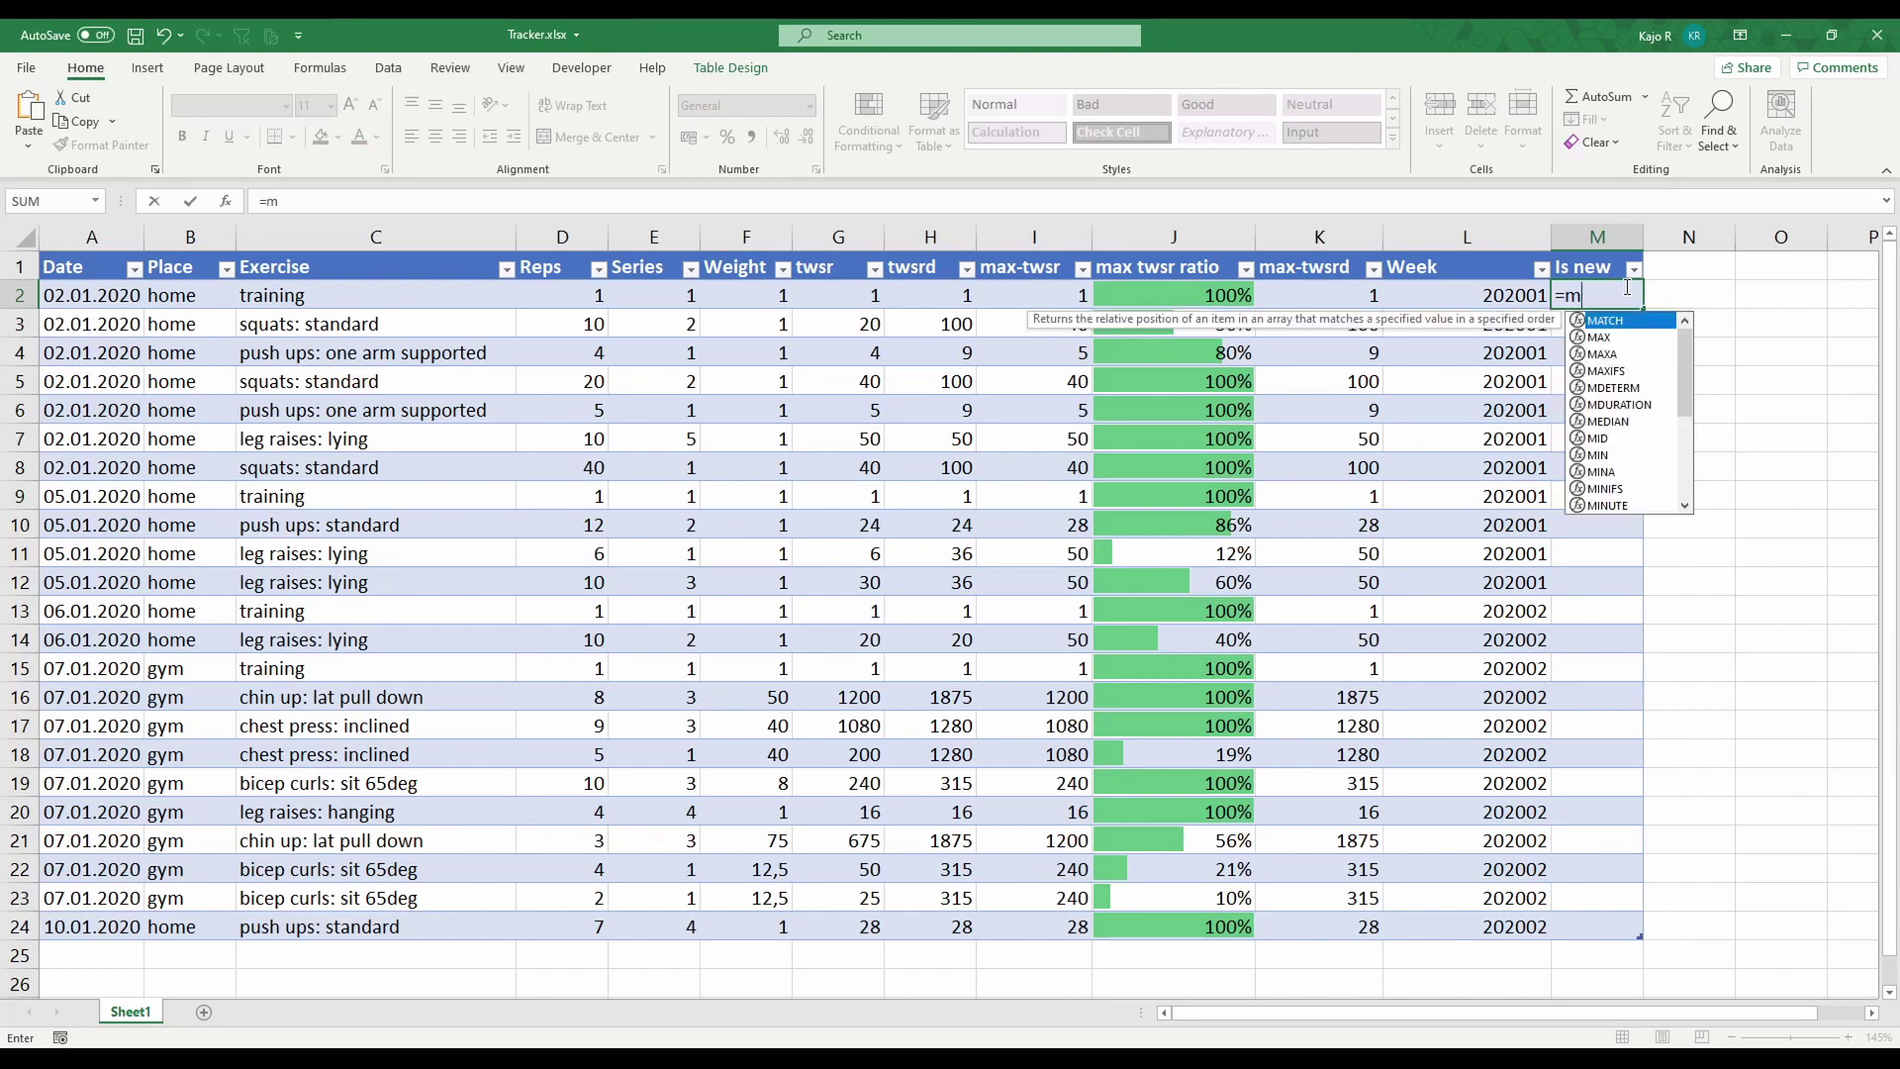
pyautogui.write('in')
pyautogui.press('Down')
pyautogui.press('Down')
pyautogui.press('Tab')
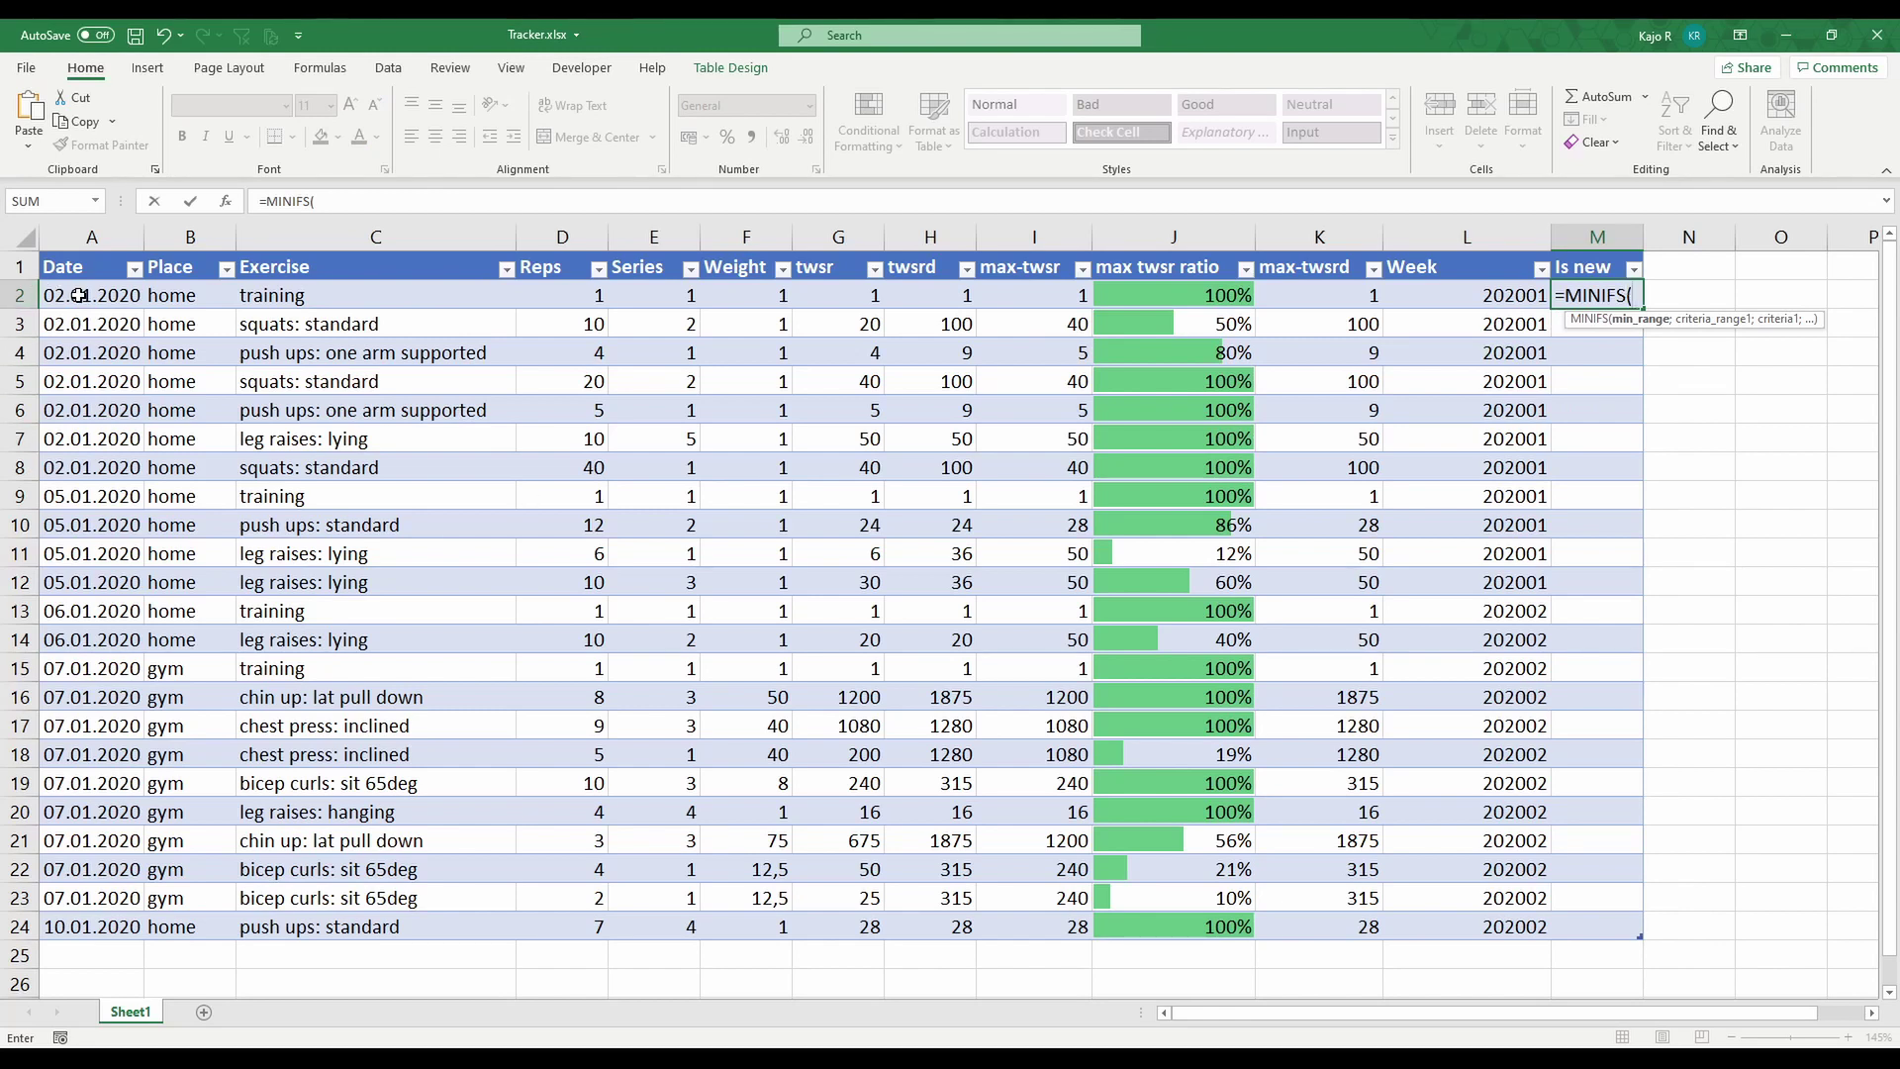
pyautogui.moveTo(81, 295); pyautogui.dragTo(88, 929)
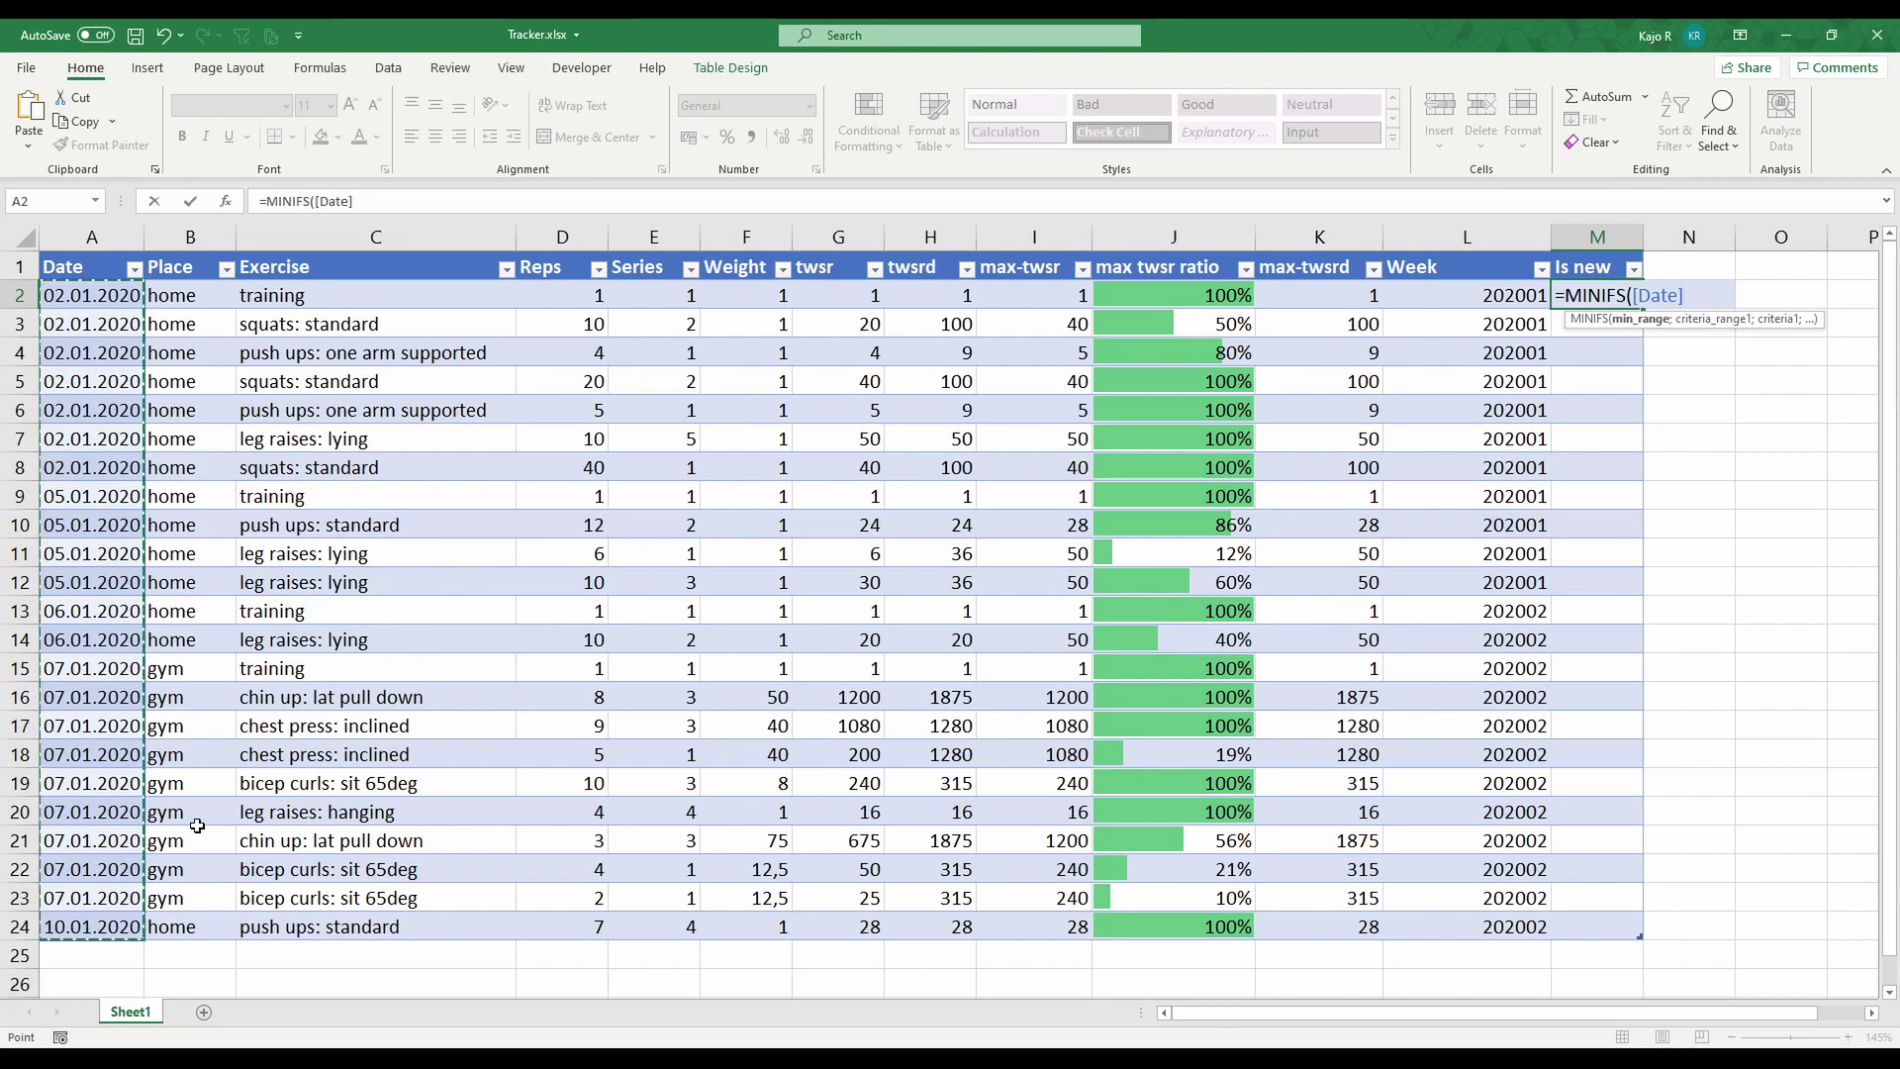
pyautogui.write(';')
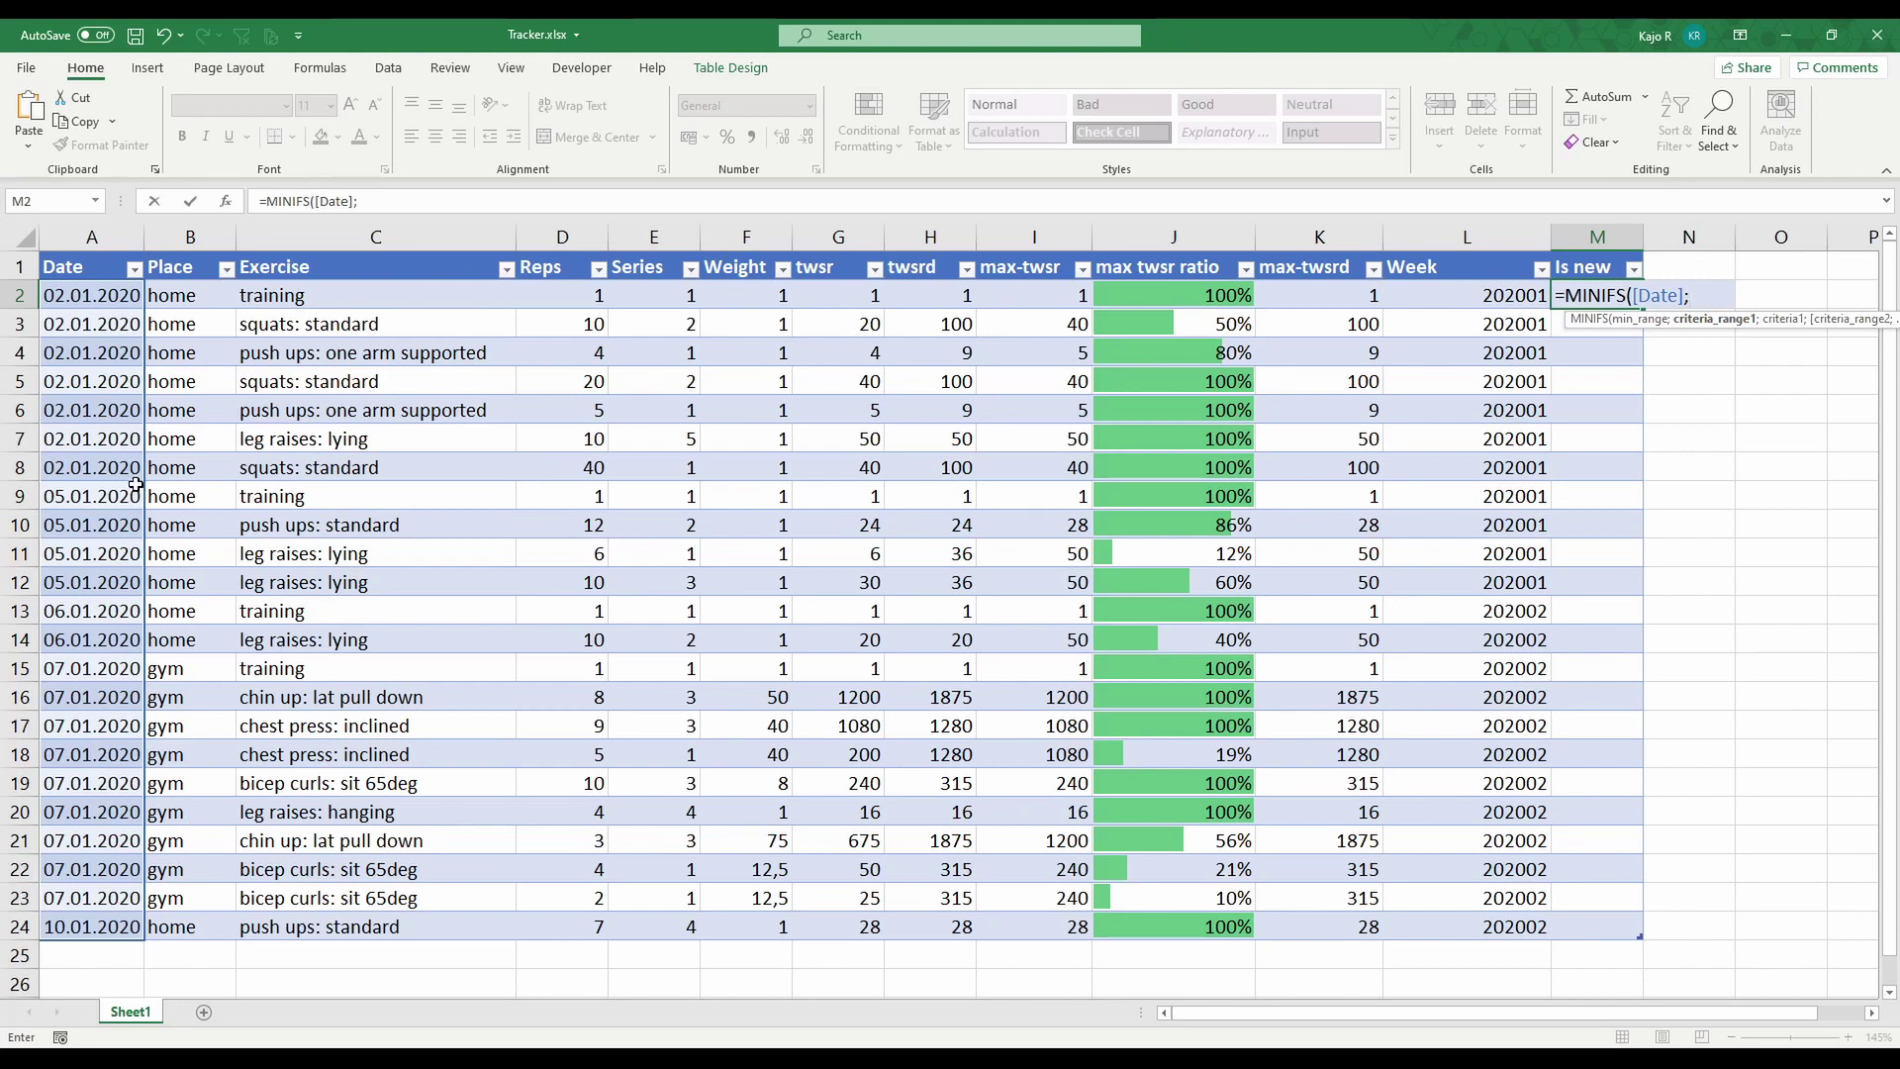
pyautogui.moveTo(346, 294); pyautogui.dragTo(362, 928)
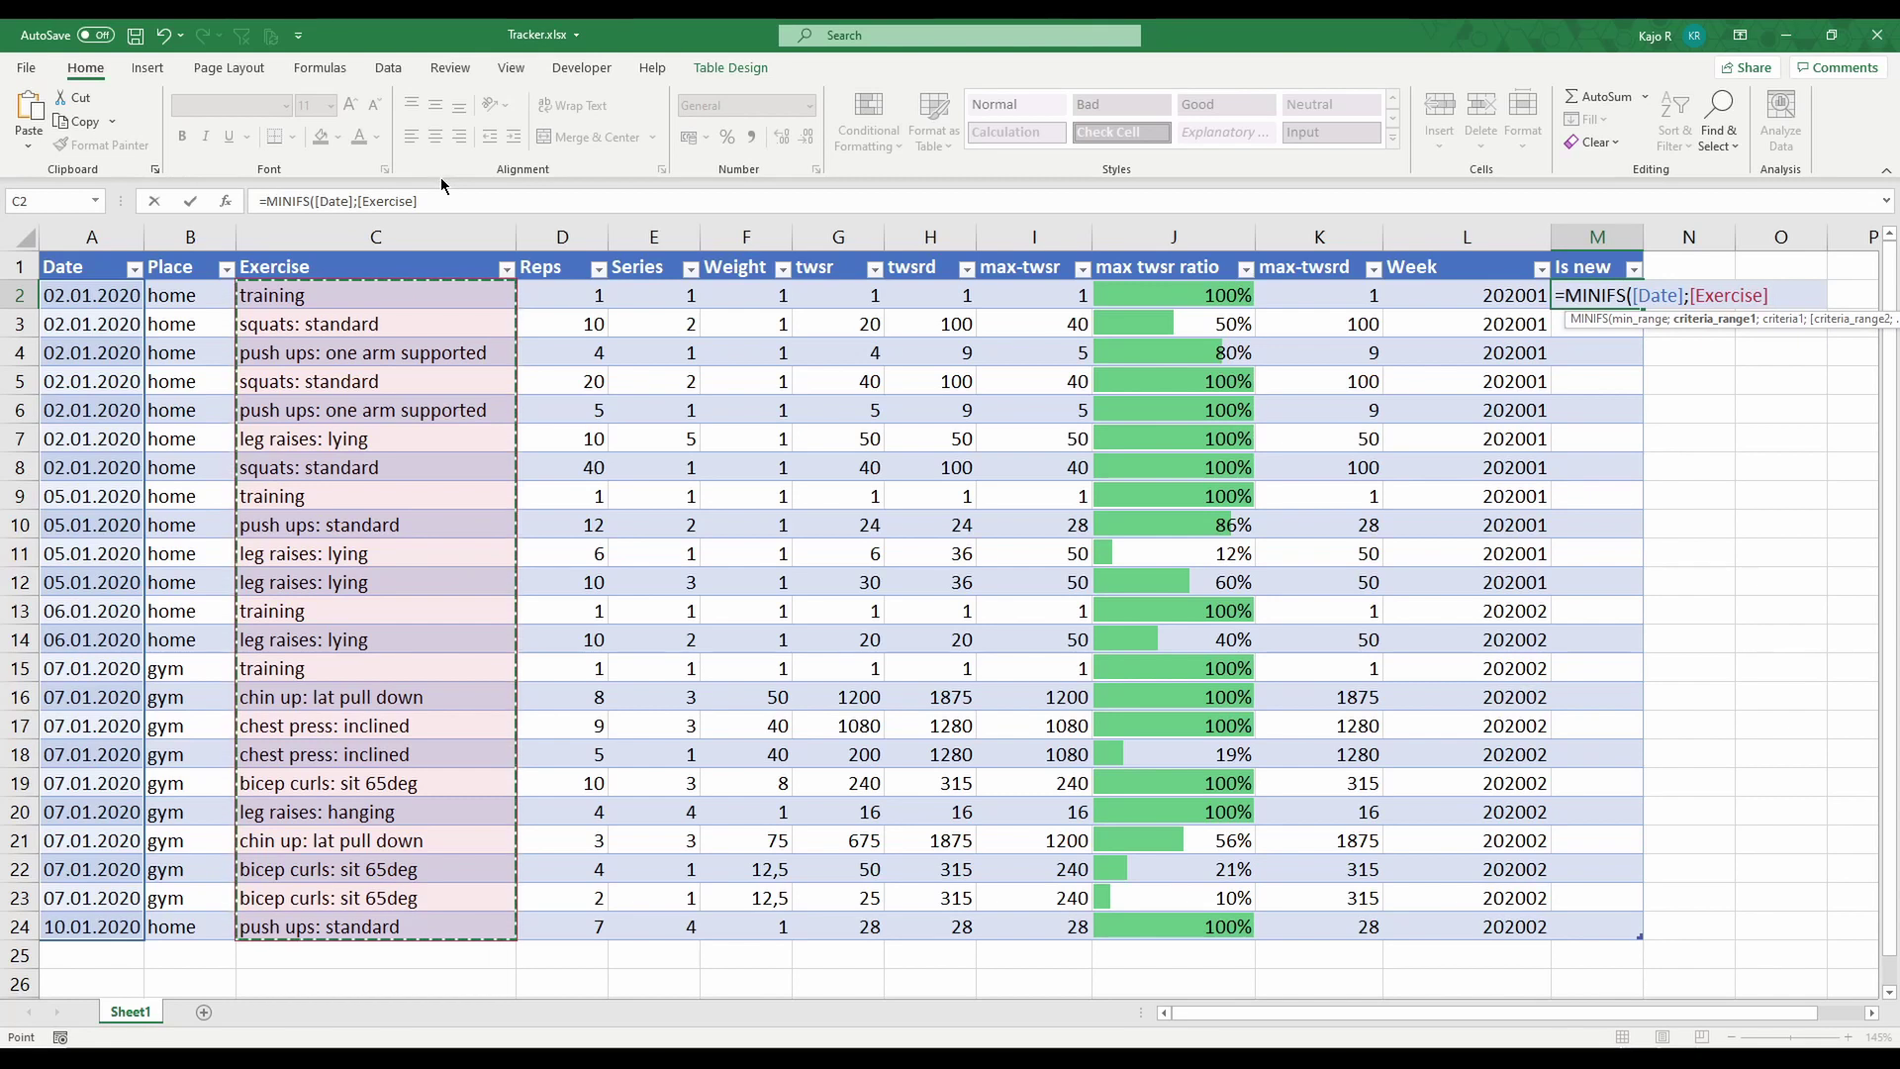
pyautogui.write(';')
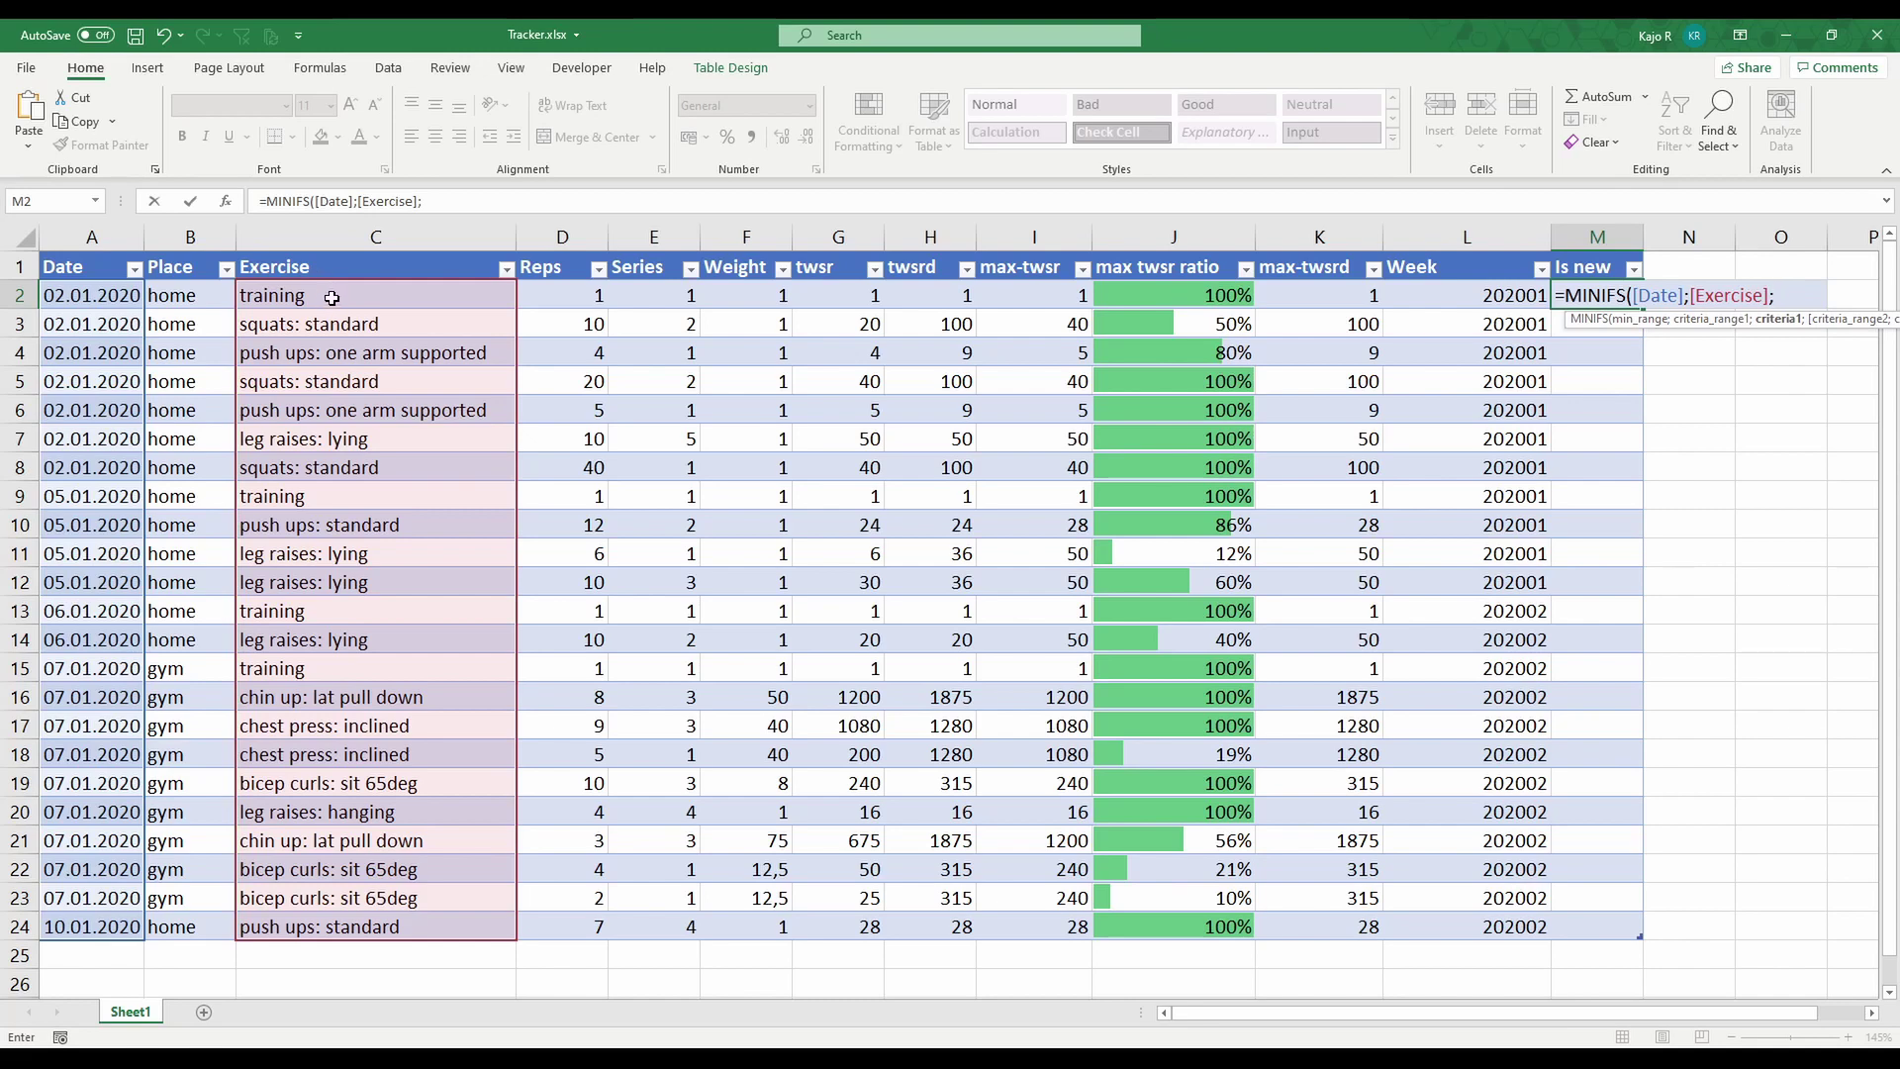
pyautogui.click(332, 298)
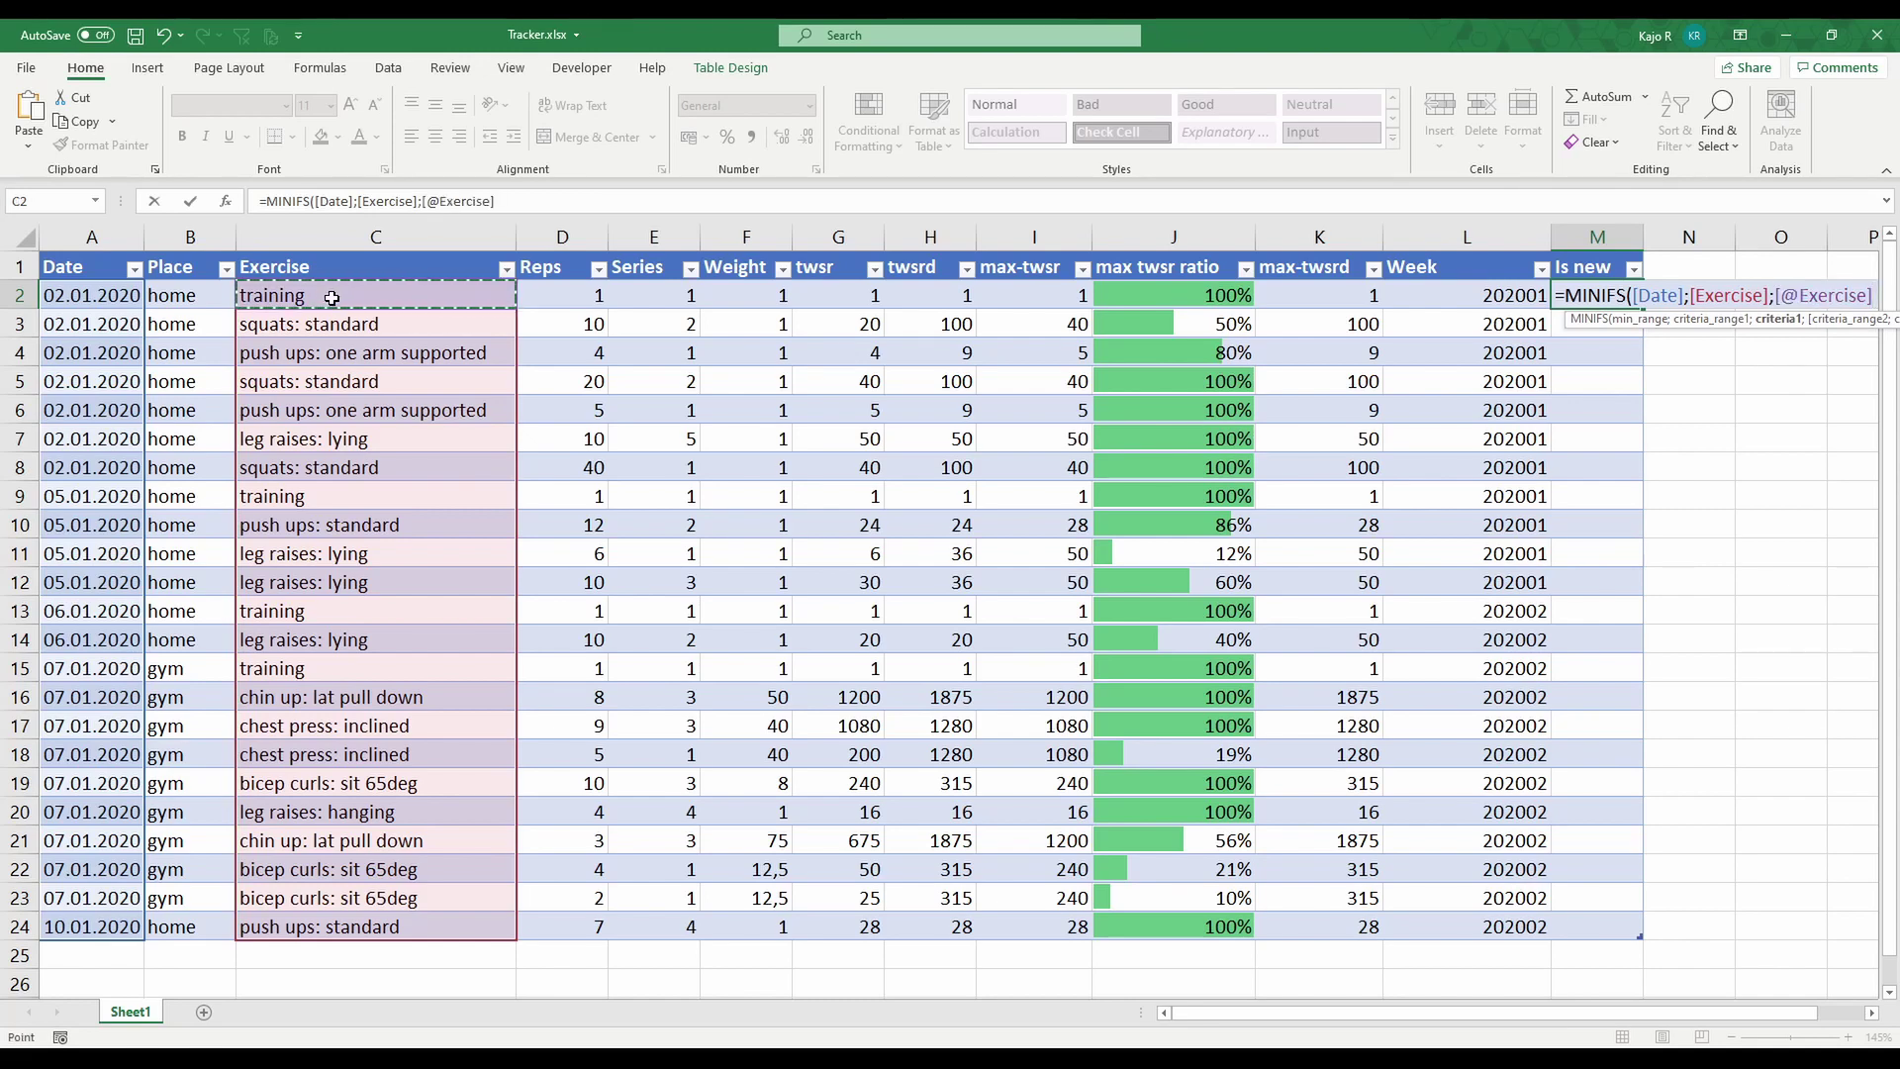
pyautogui.write(')')
pyautogui.press('Return')
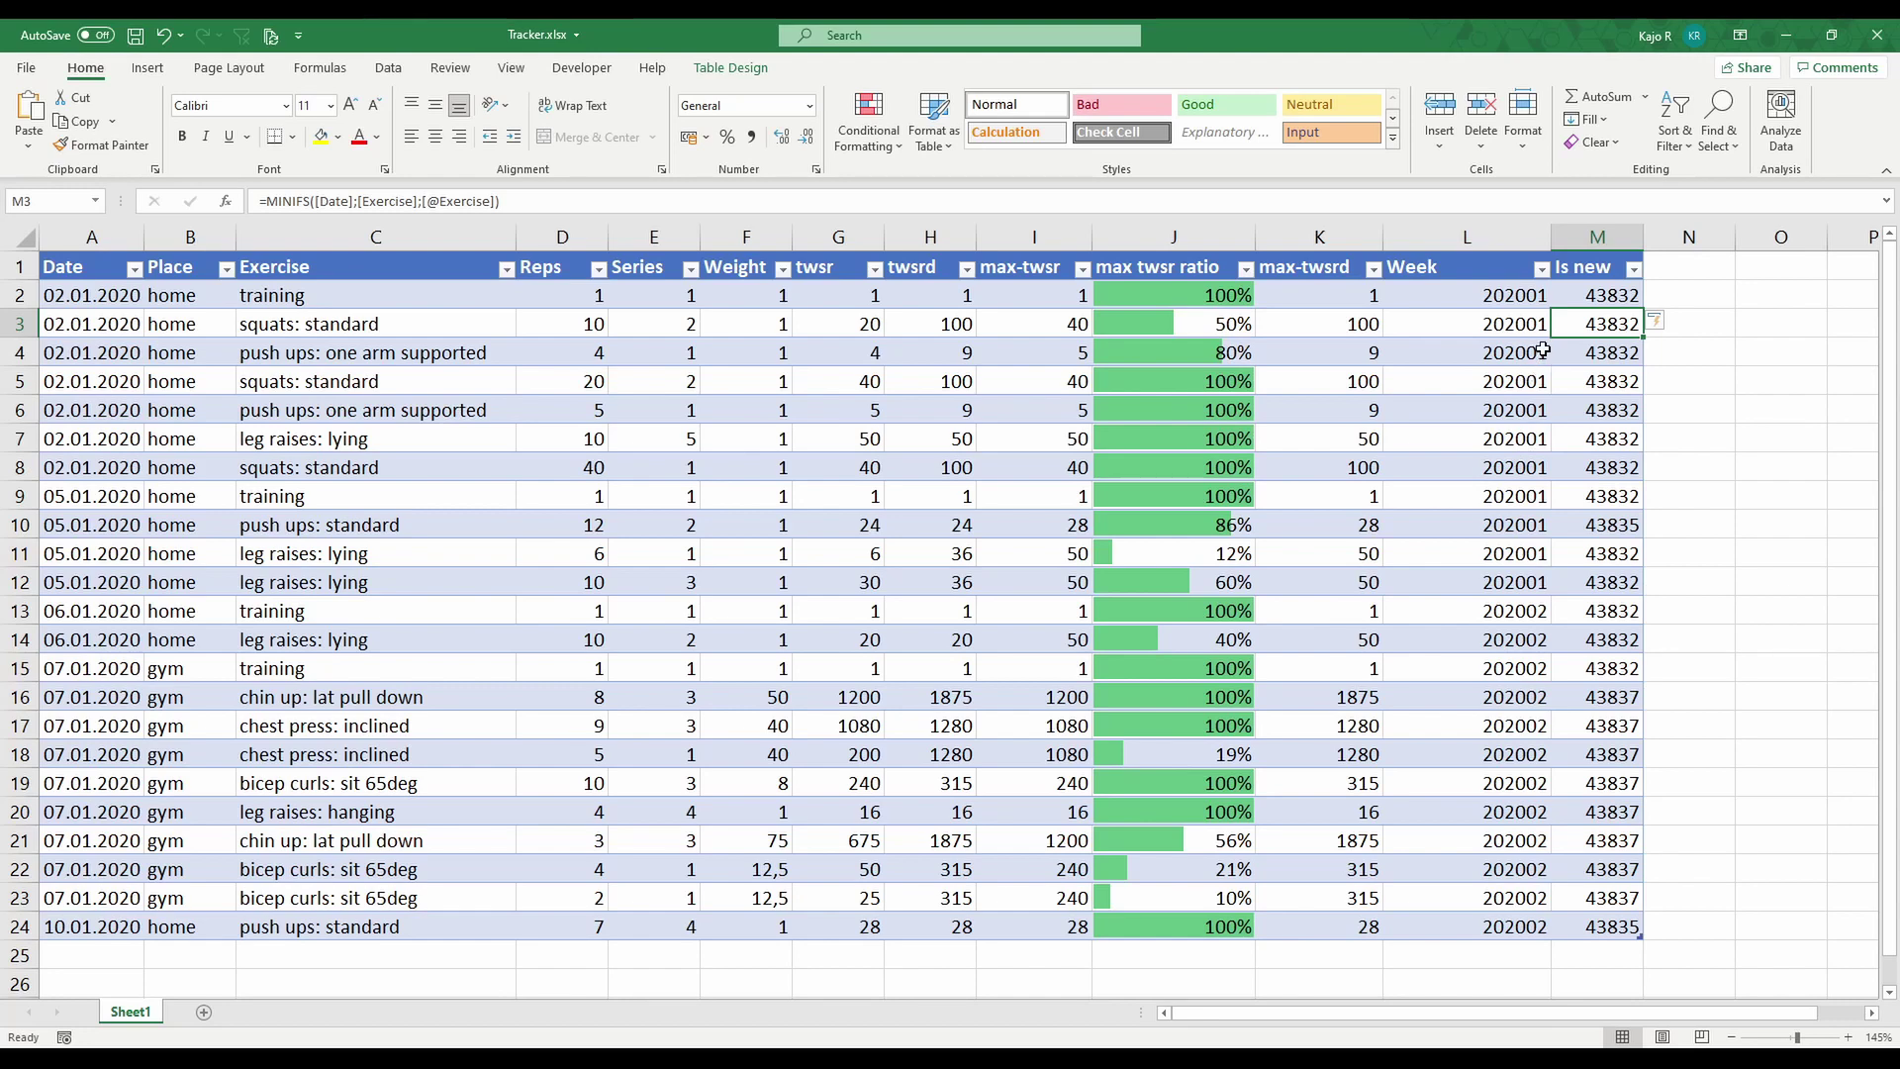
# - Format column M as Short Date and spot-check the earliest dates in rows 7 and 14
pyautogui.click(1597, 237)
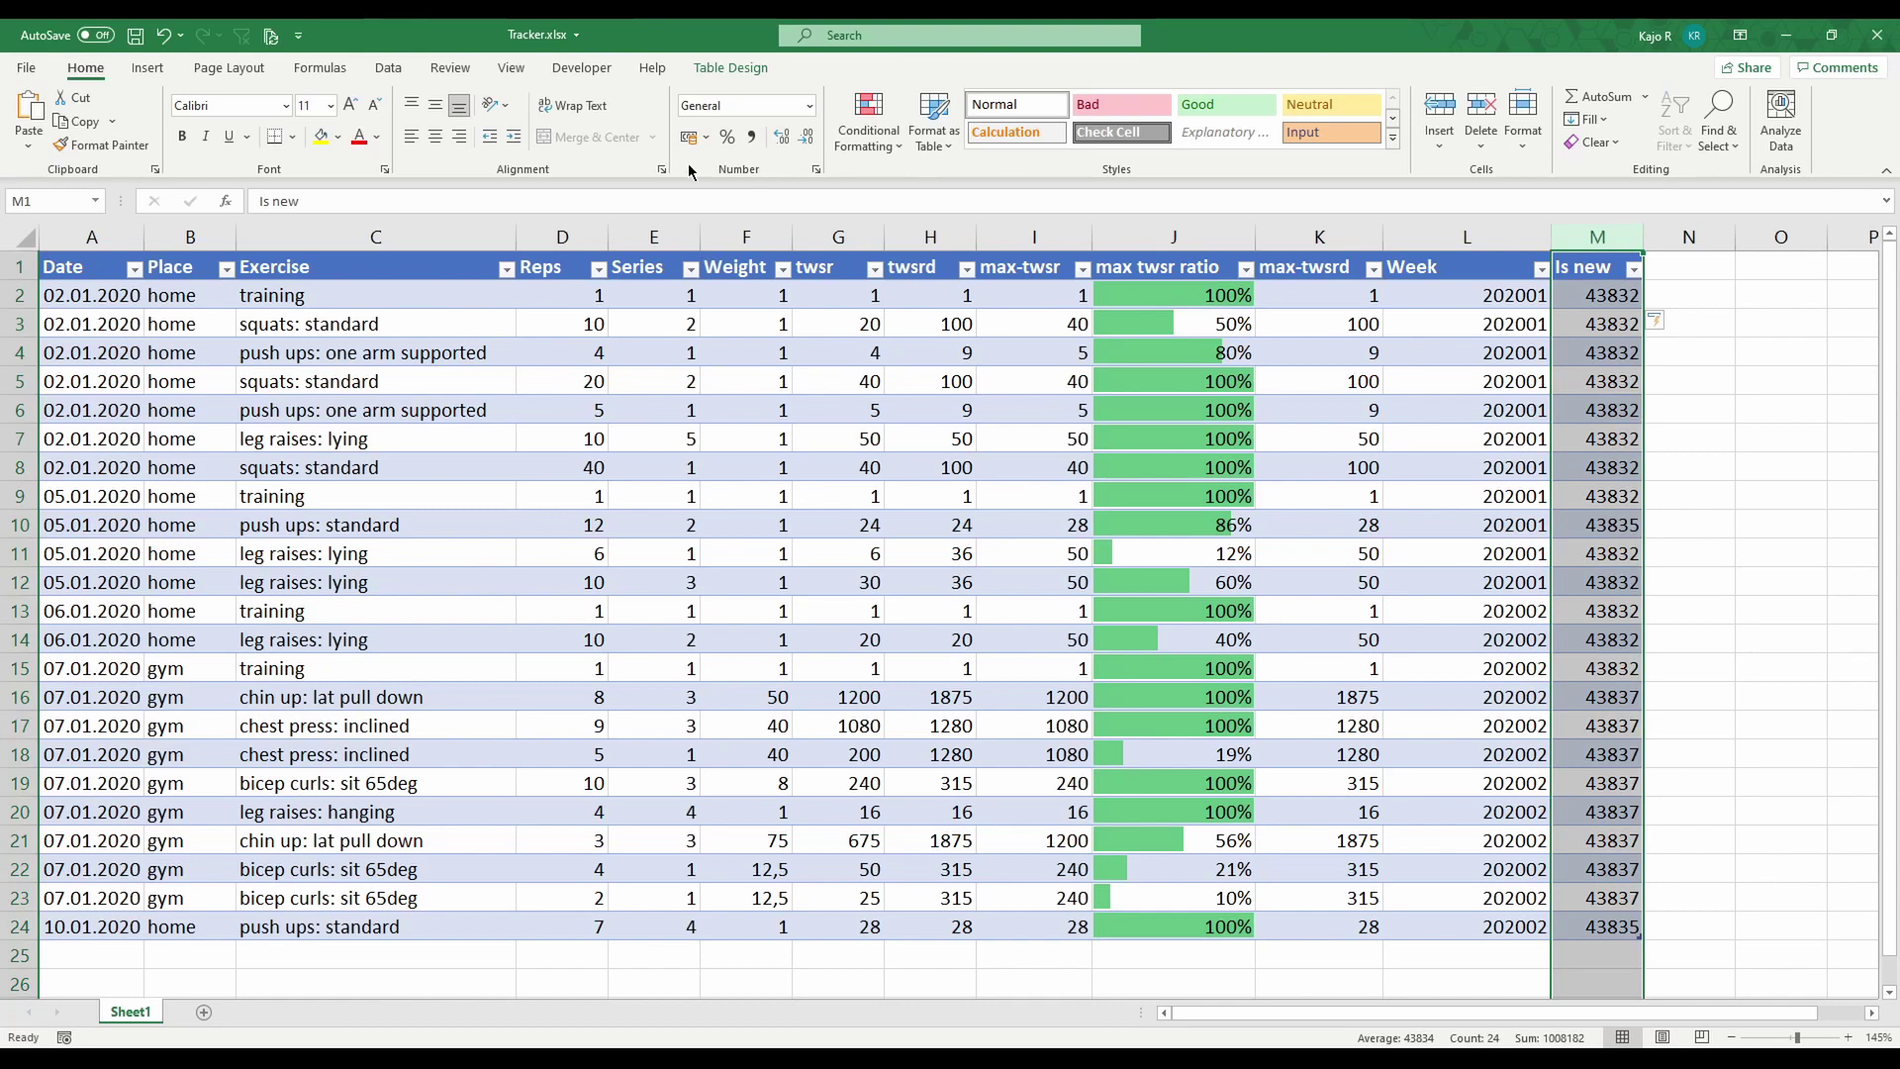
pyautogui.click(811, 105)
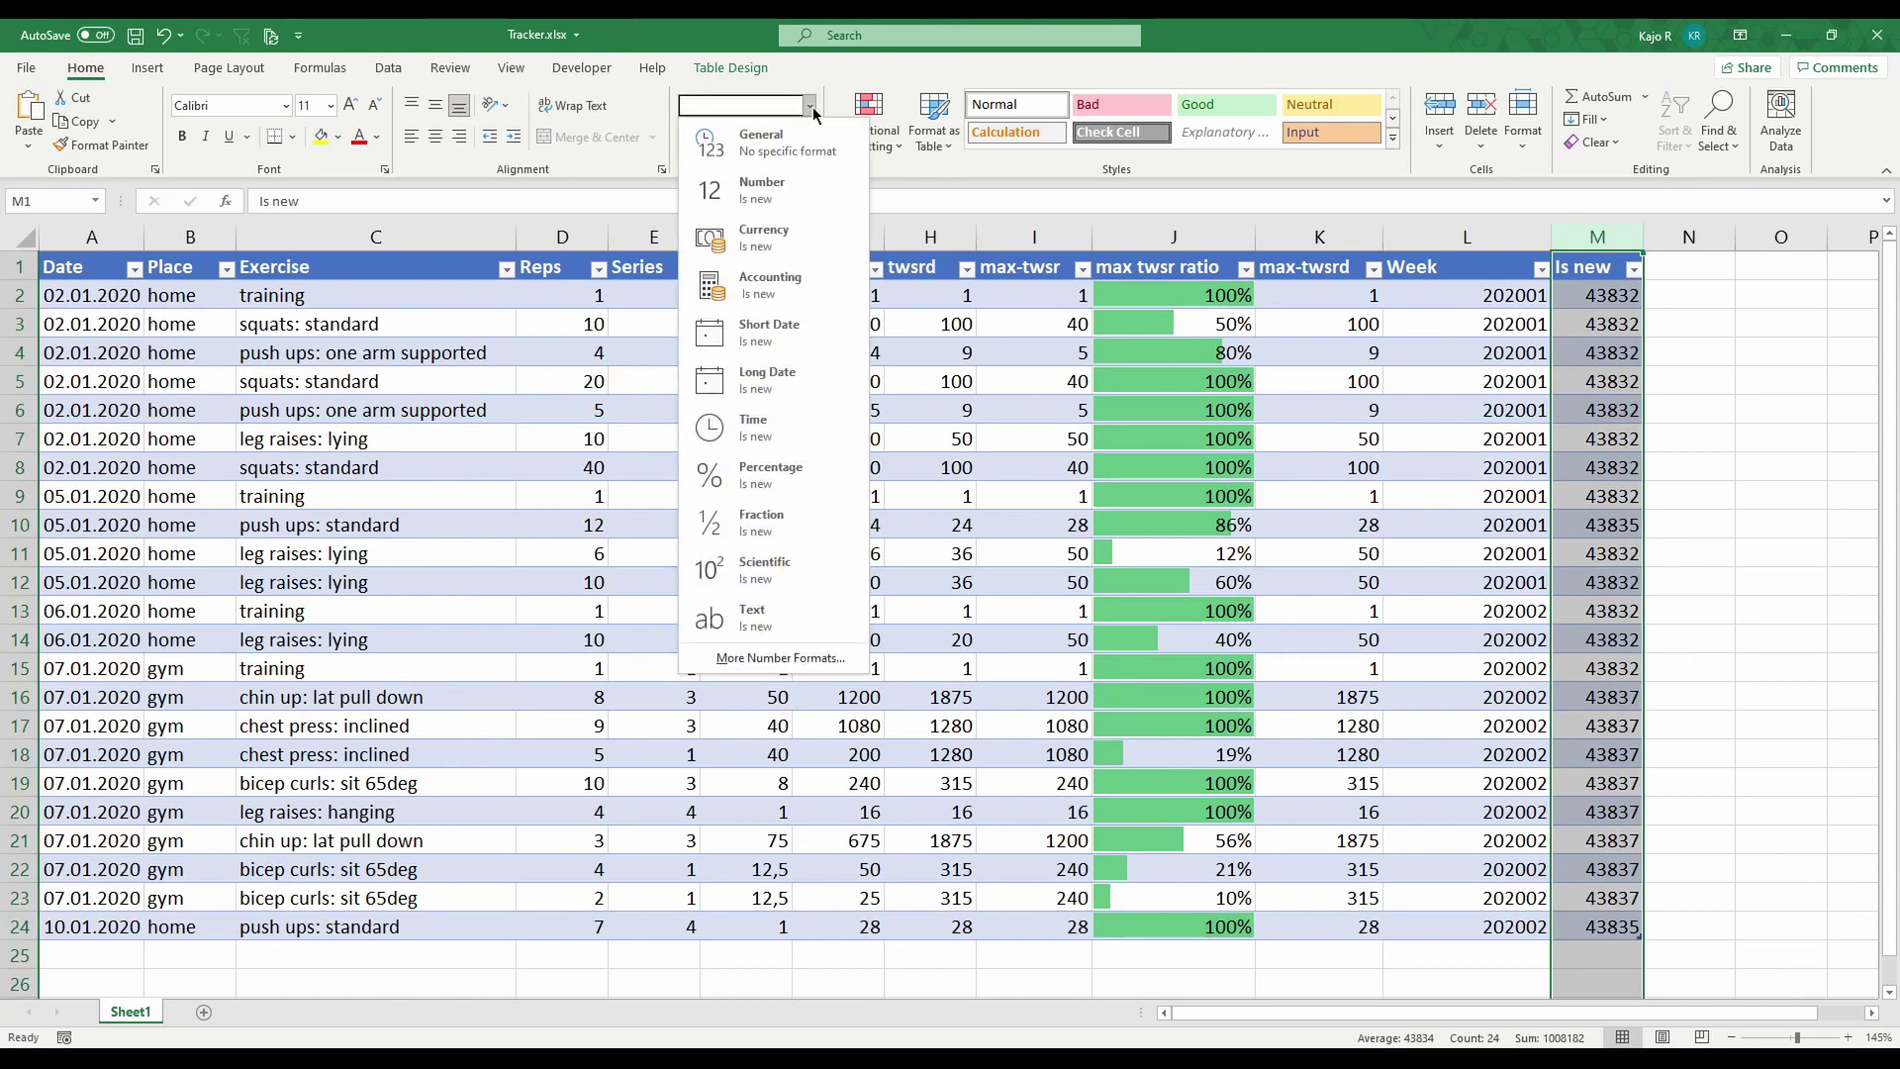
pyautogui.click(769, 331)
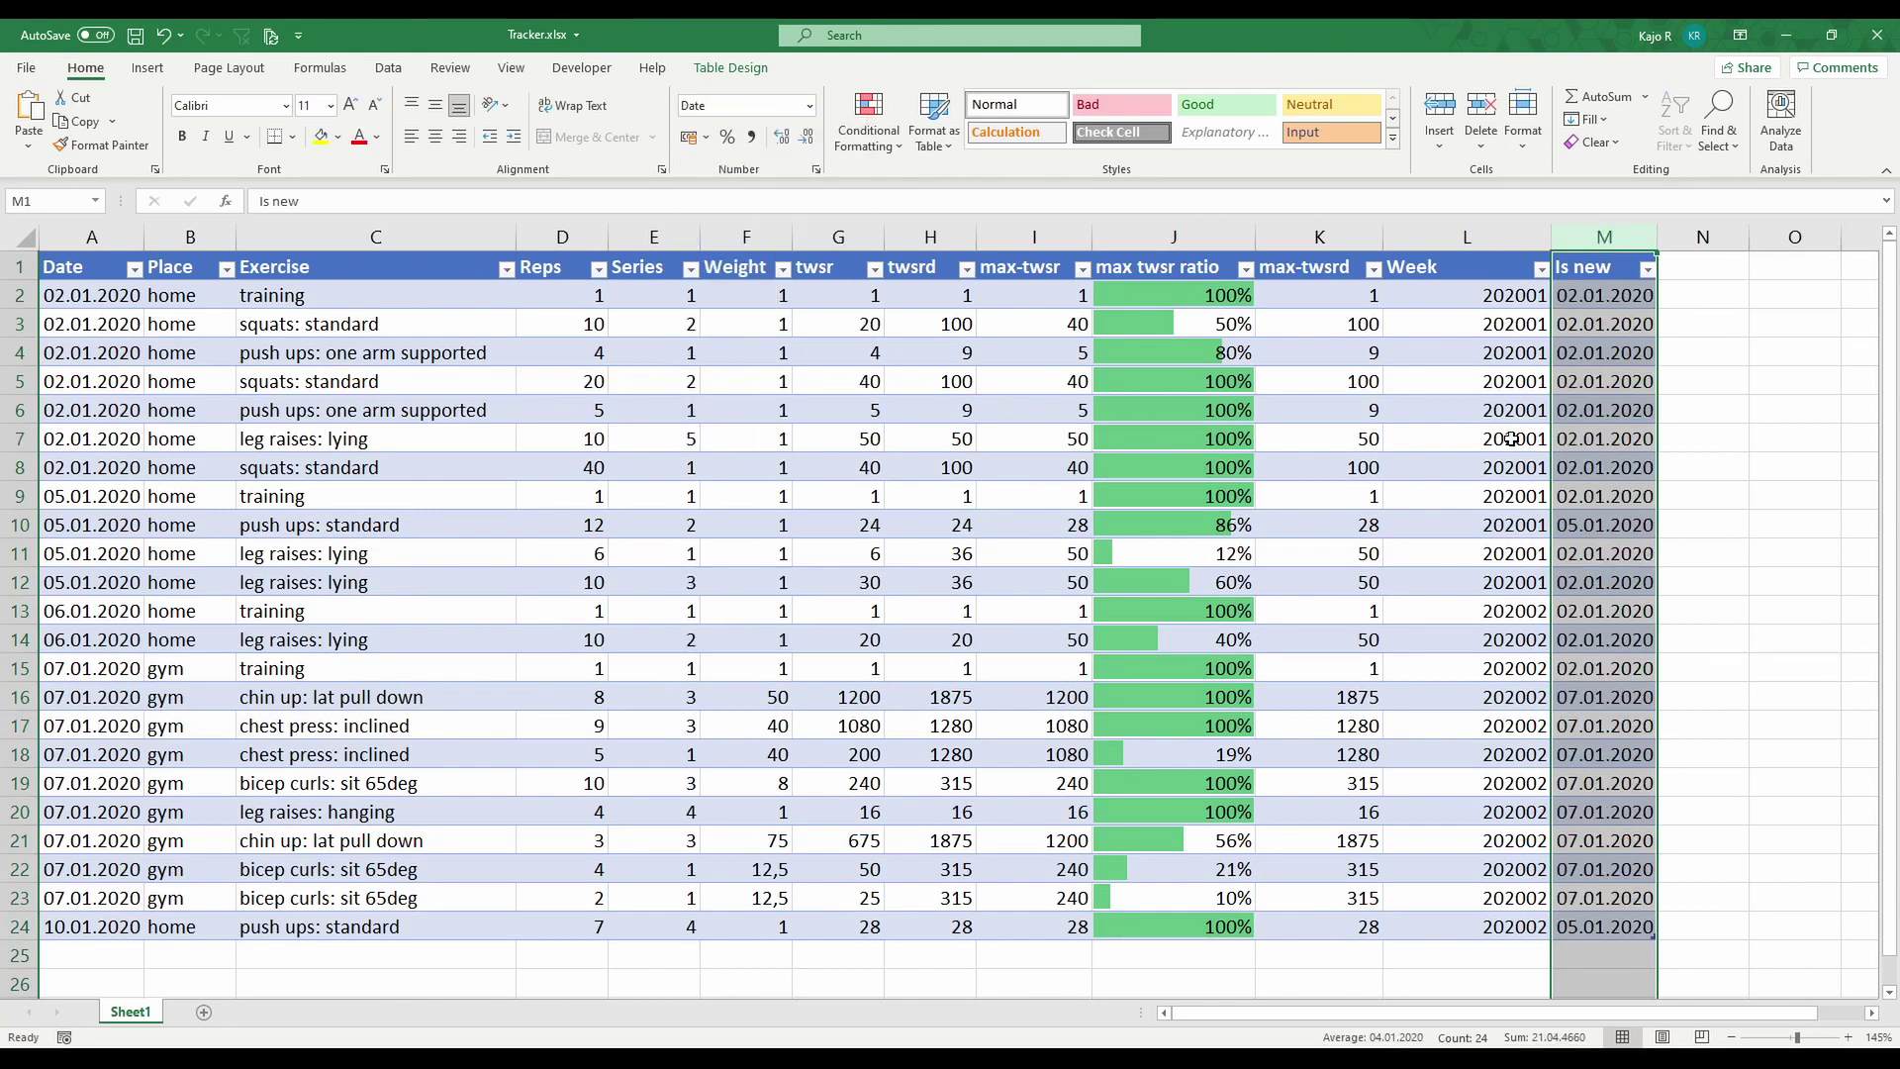
pyautogui.click(1559, 435)
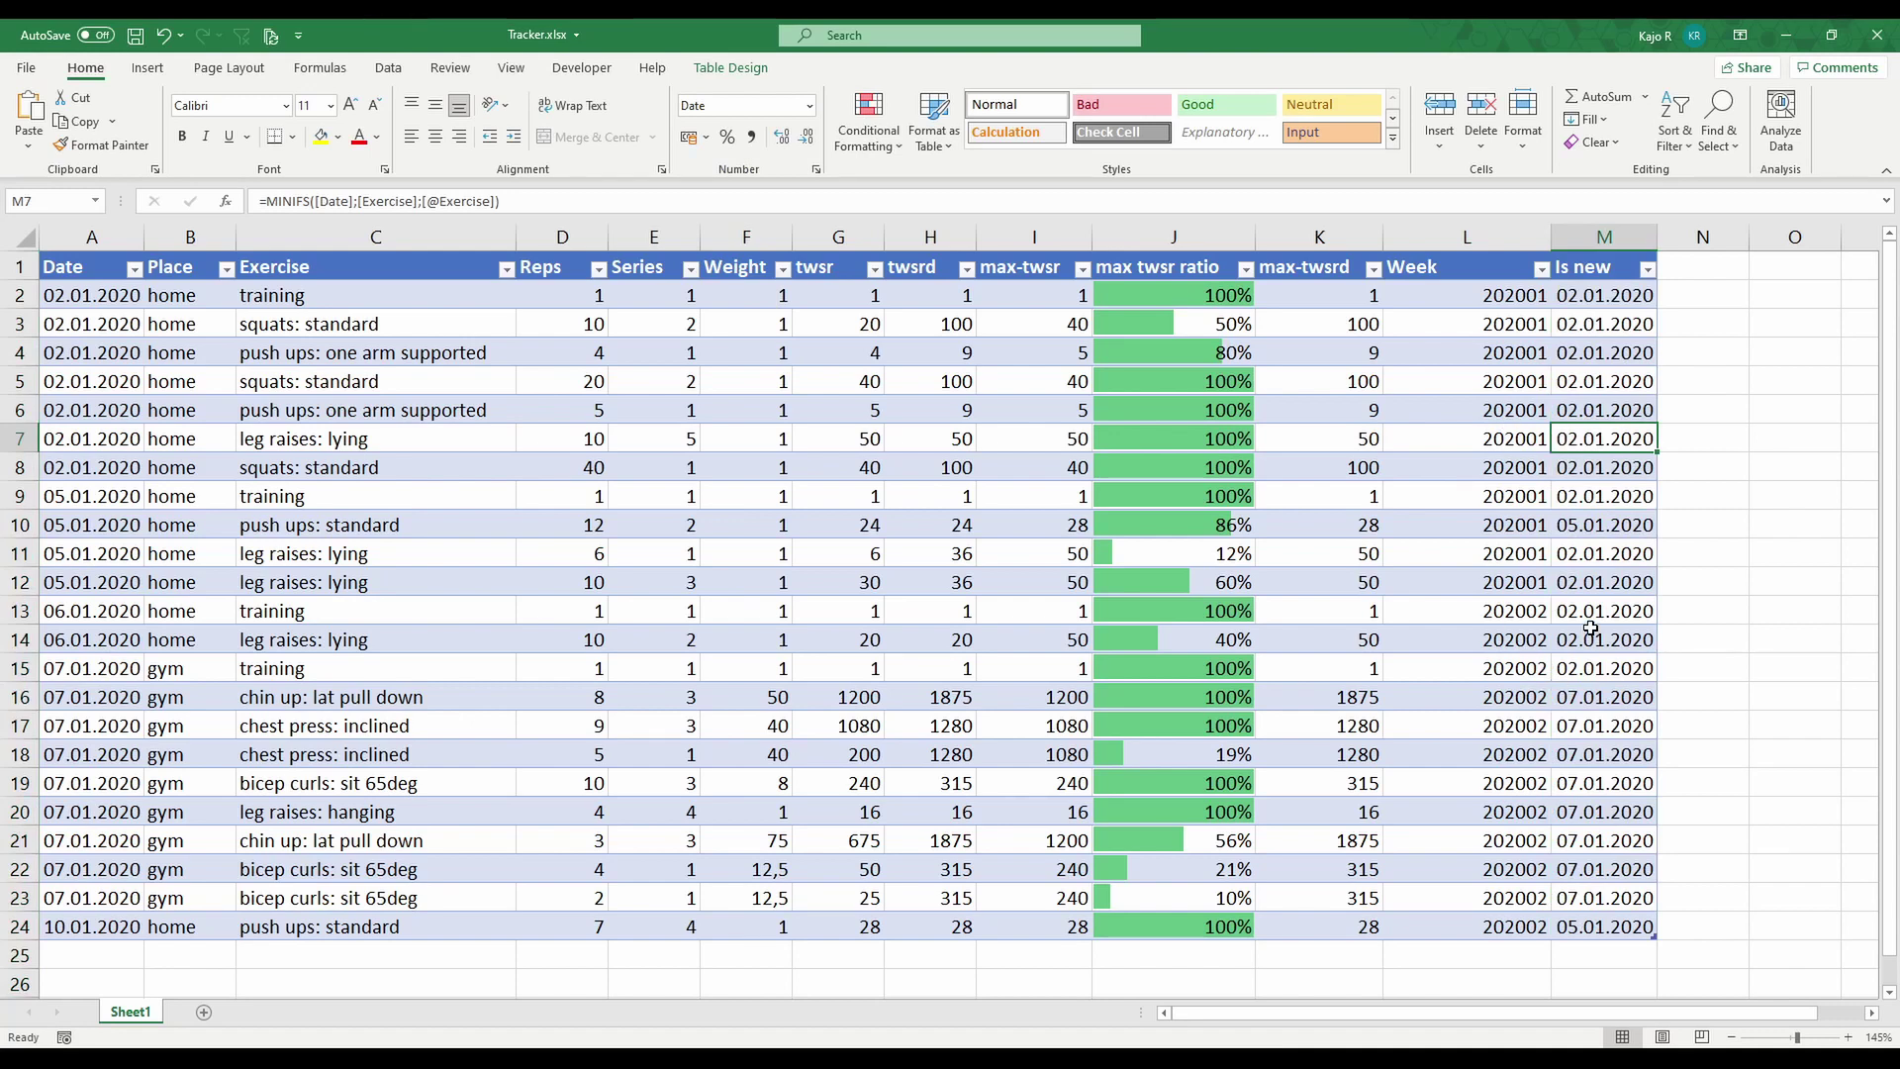
pyautogui.click(442, 645)
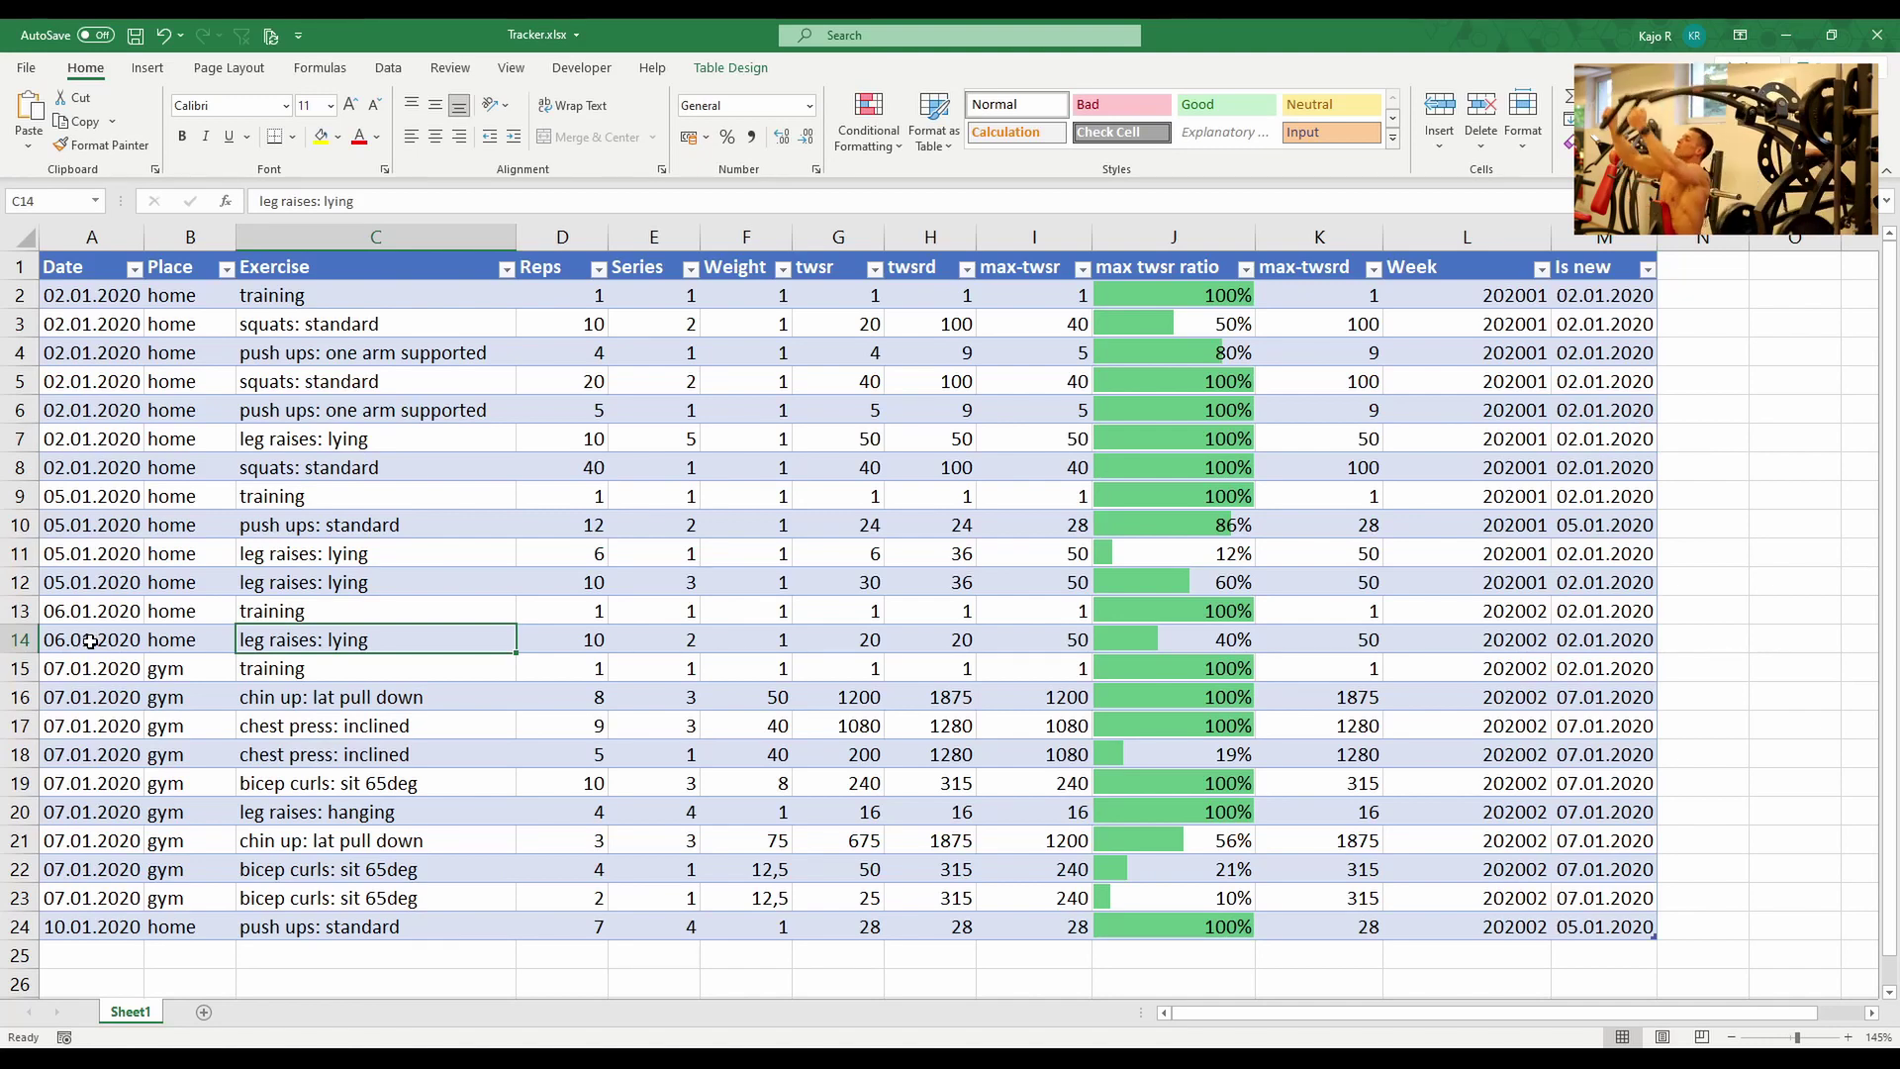
pyautogui.click(1596, 643)
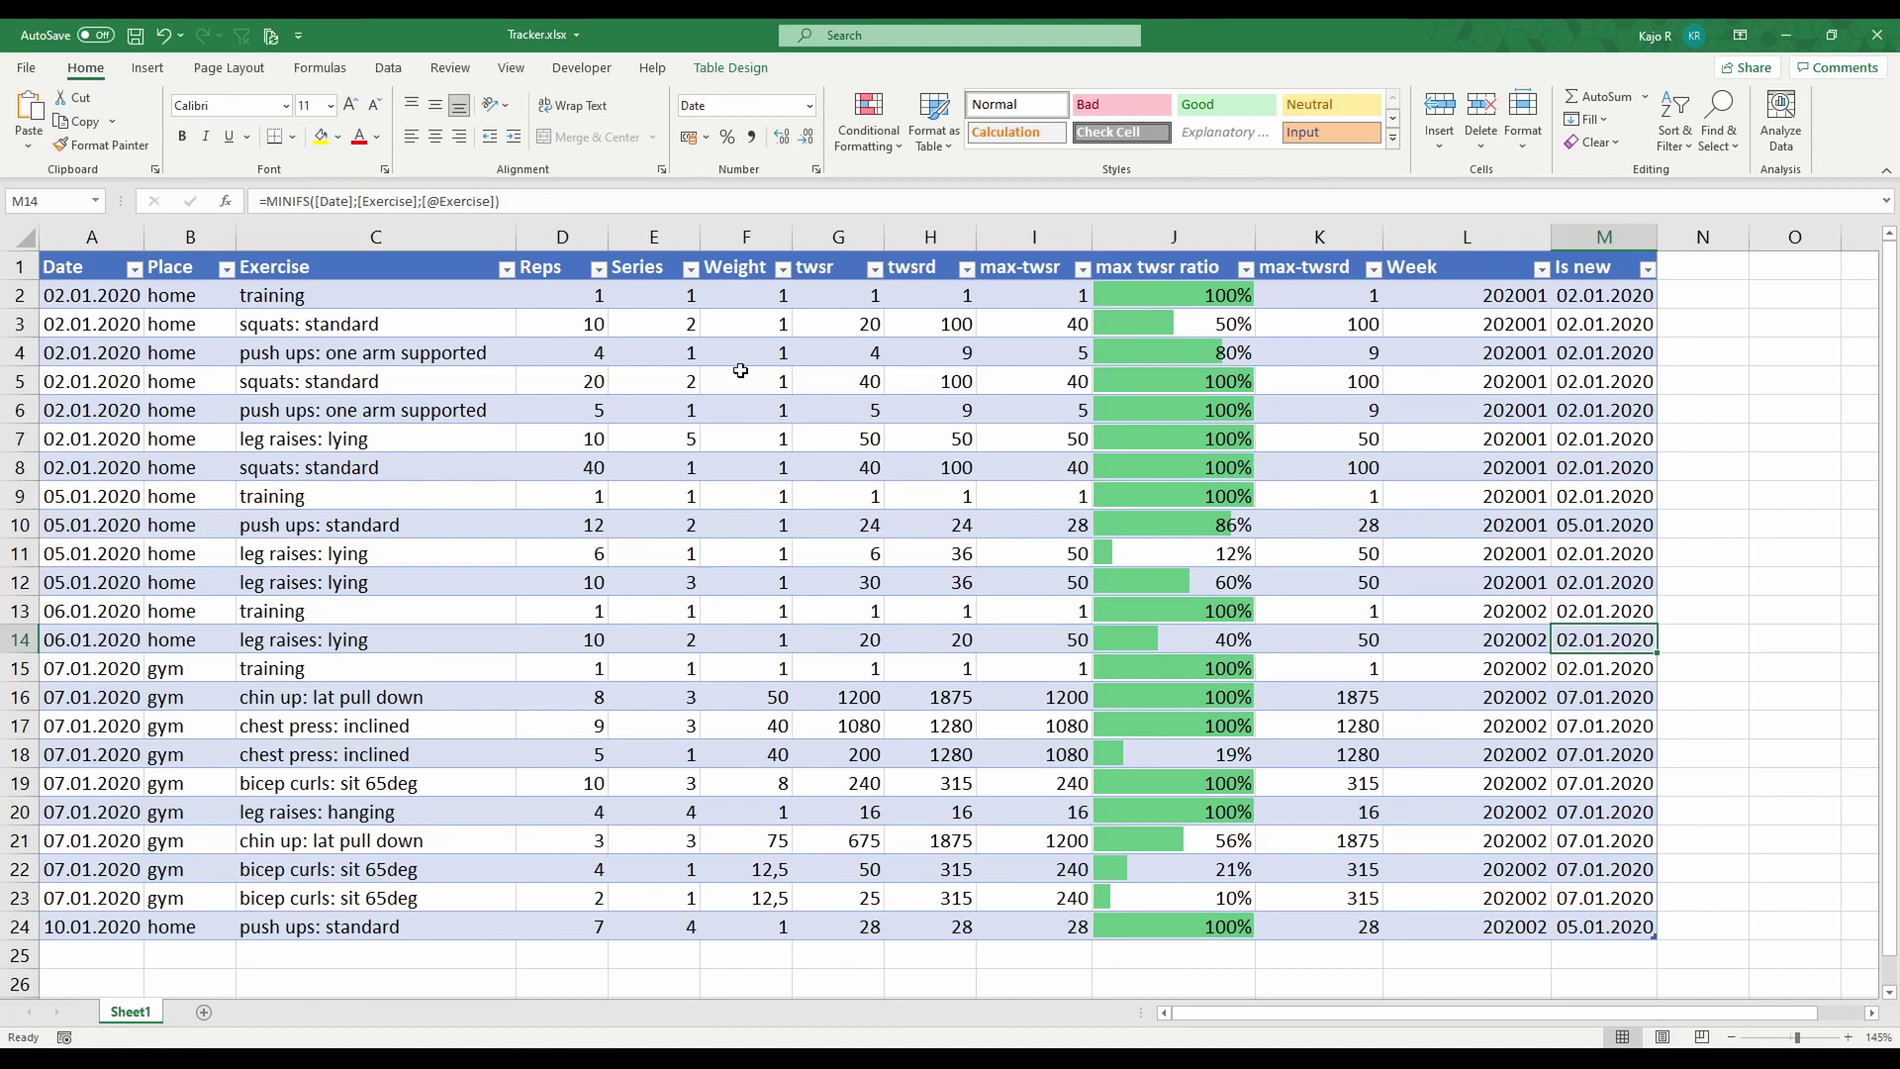
pyautogui.click(275, 201)
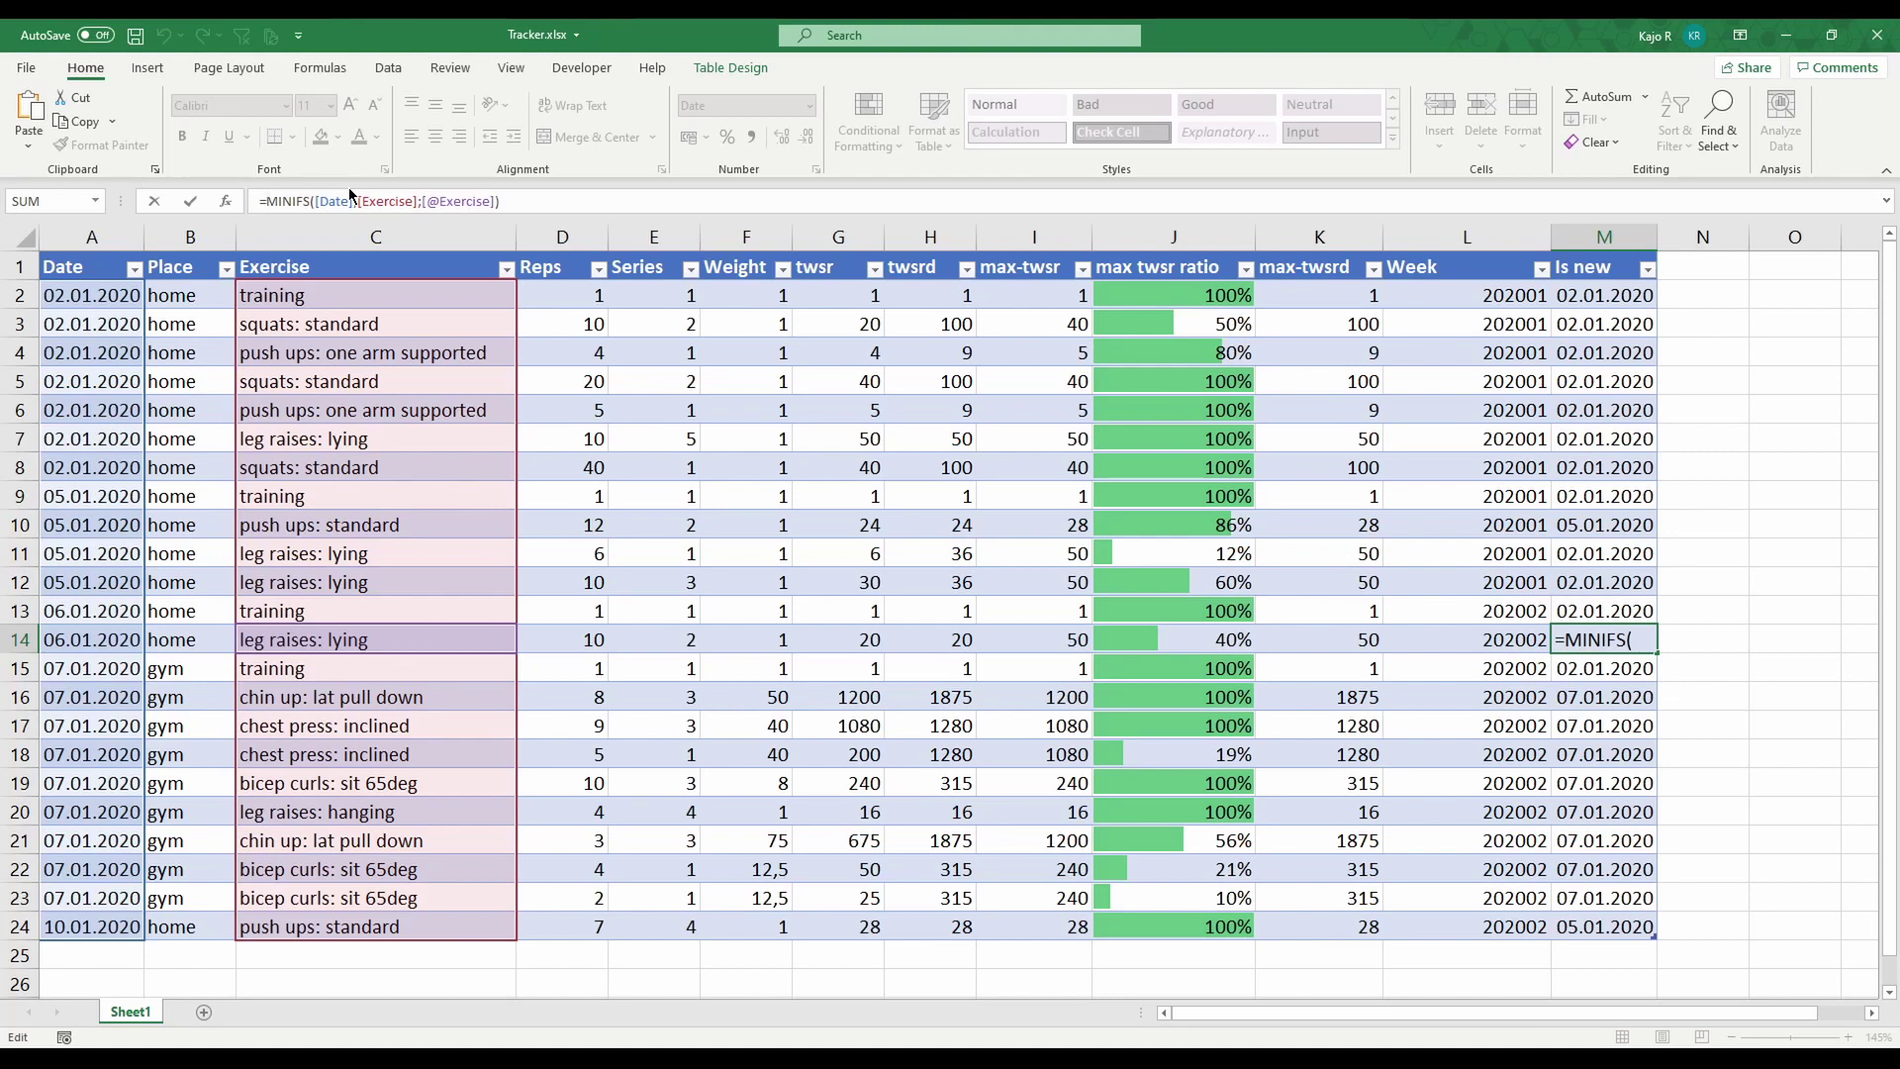
pyautogui.press('End')
pyautogui.press('Home')
pyautogui.write('if(')
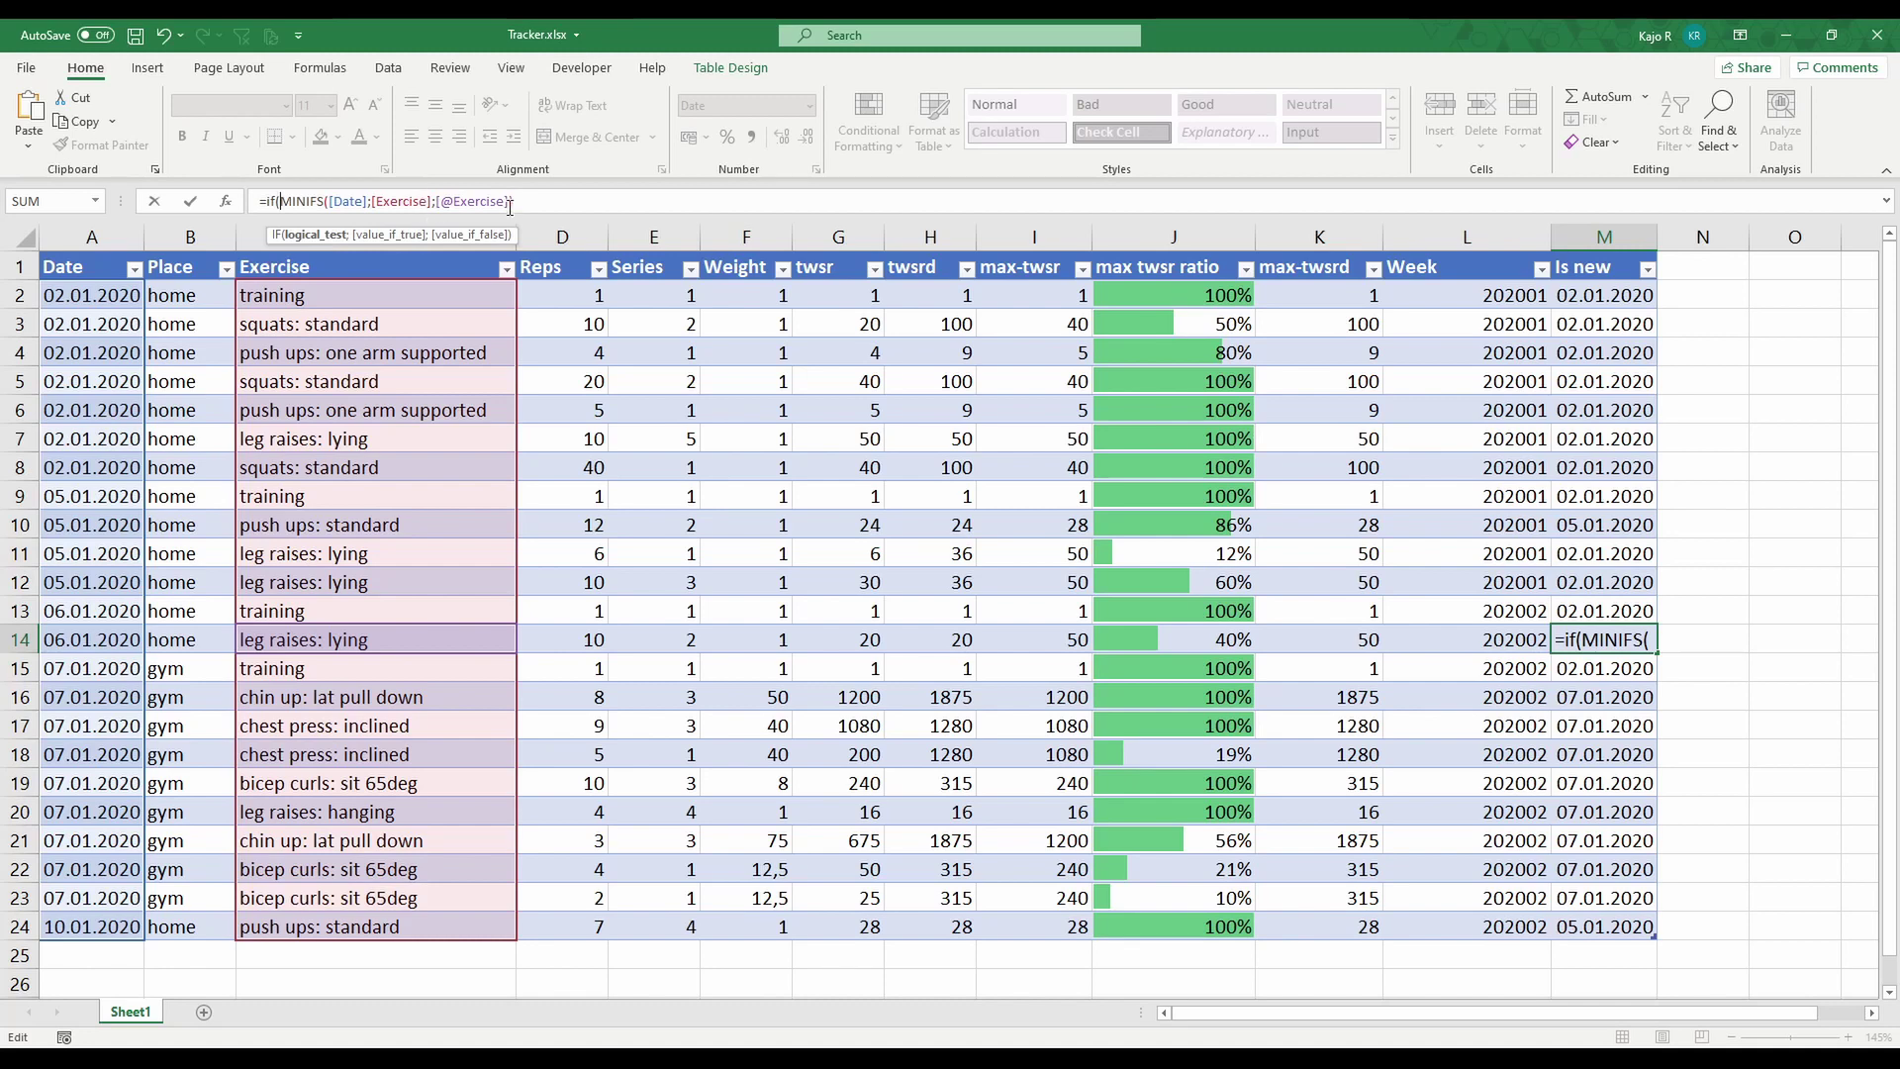
pyautogui.click(543, 204)
pyautogui.click(112, 637)
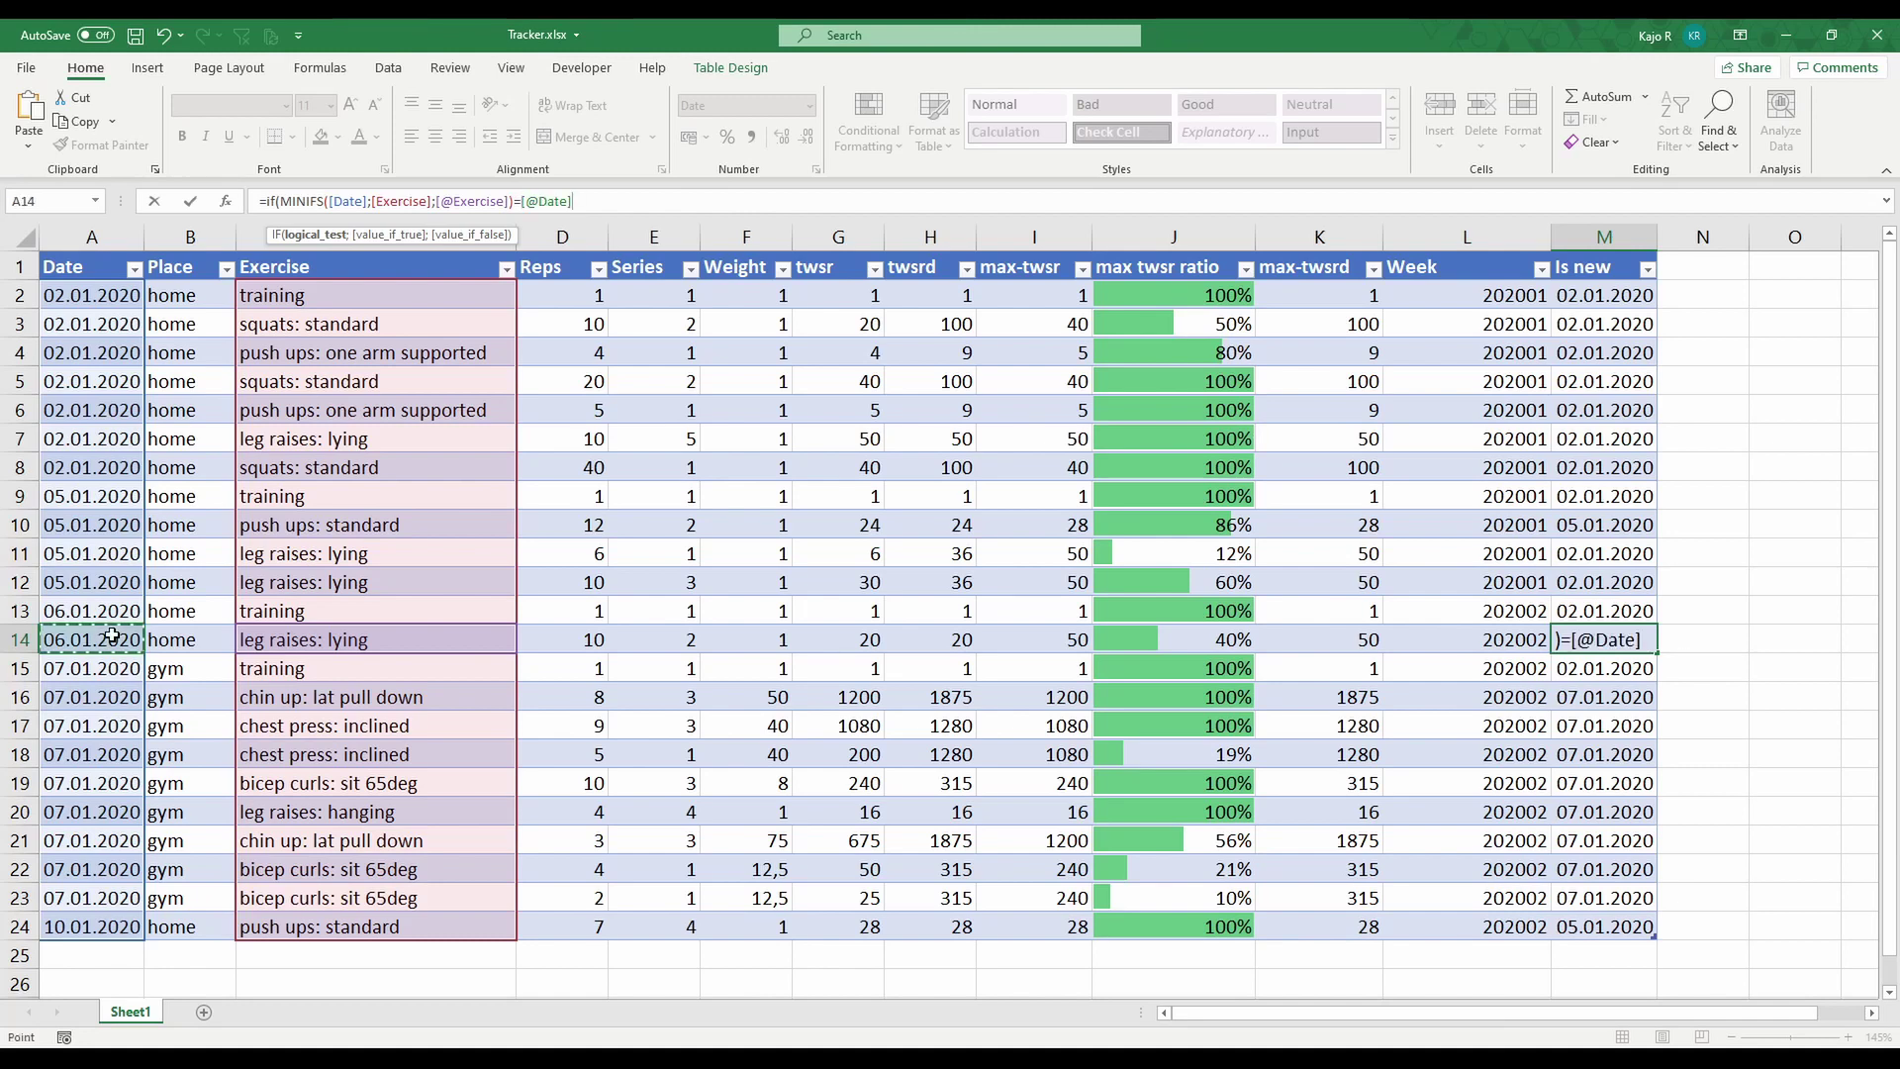
pyautogui.write(';')
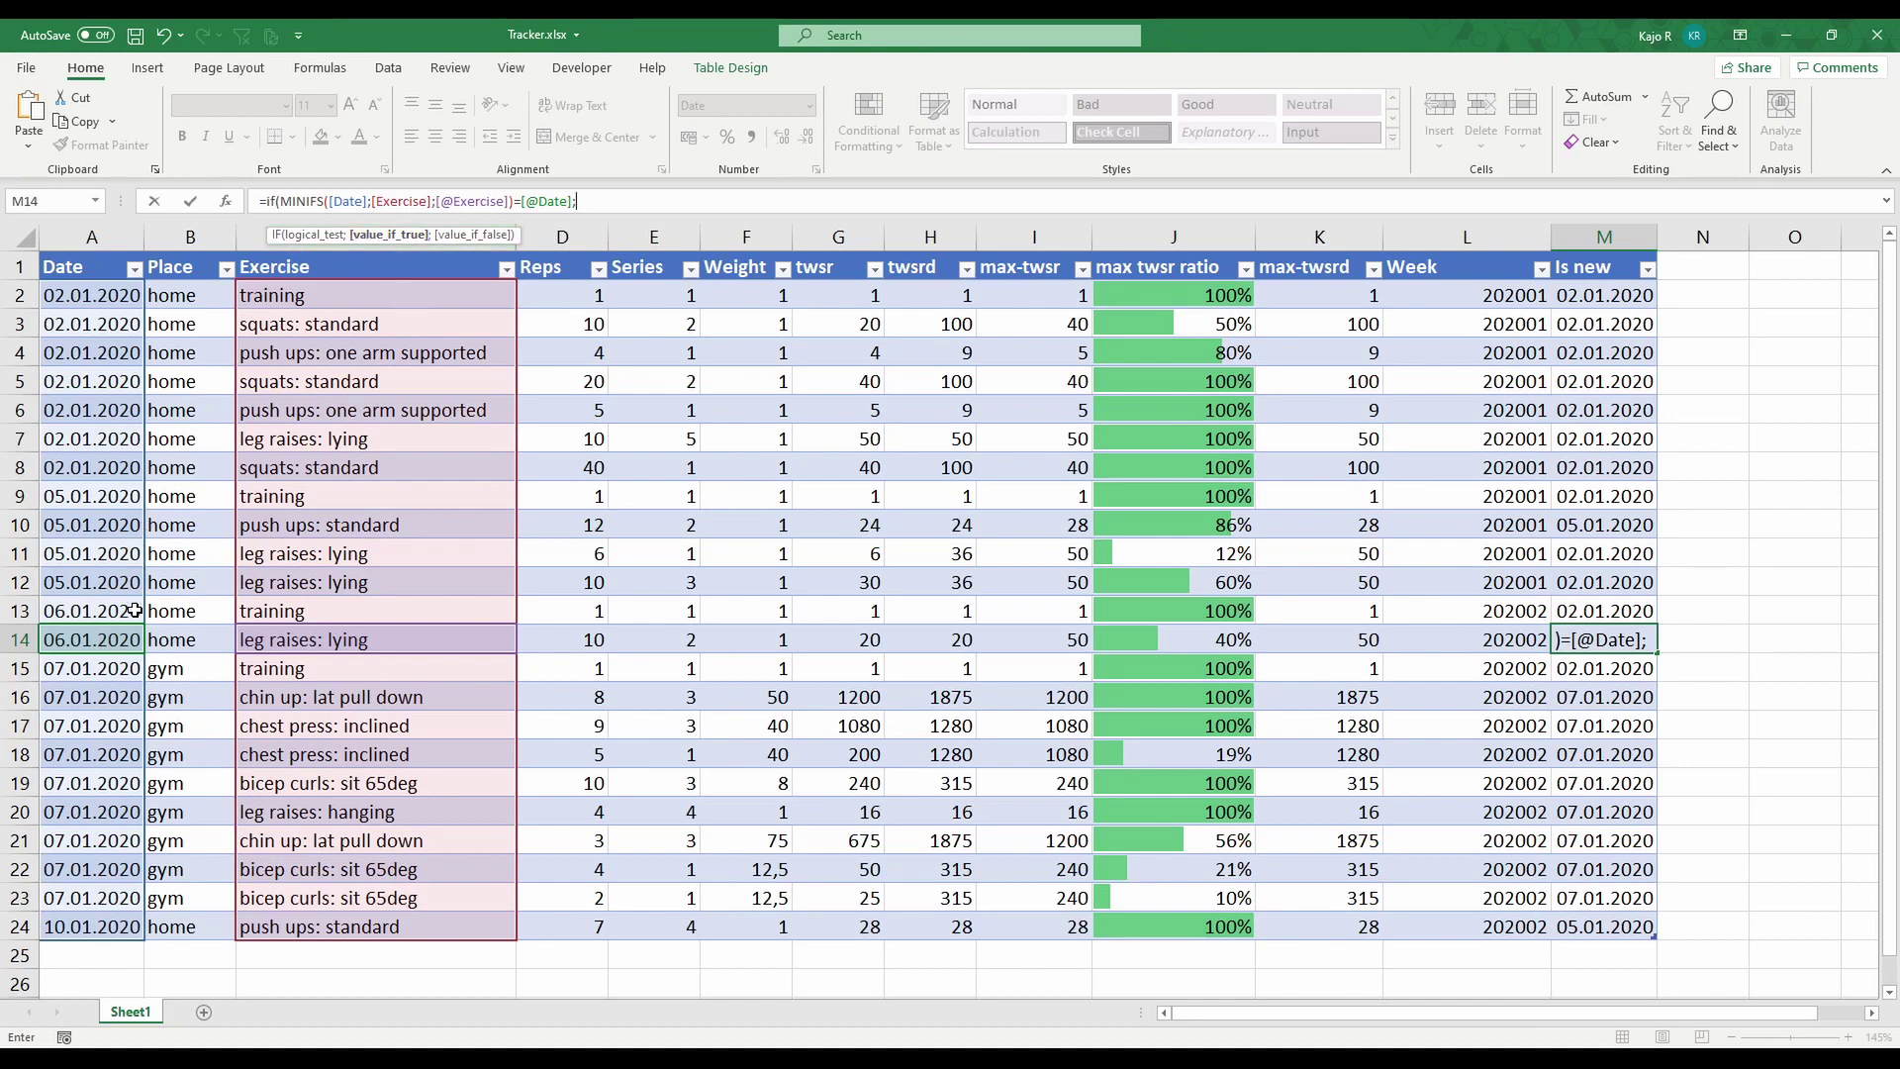
pyautogui.write('1')
pyautogui.write(';0')
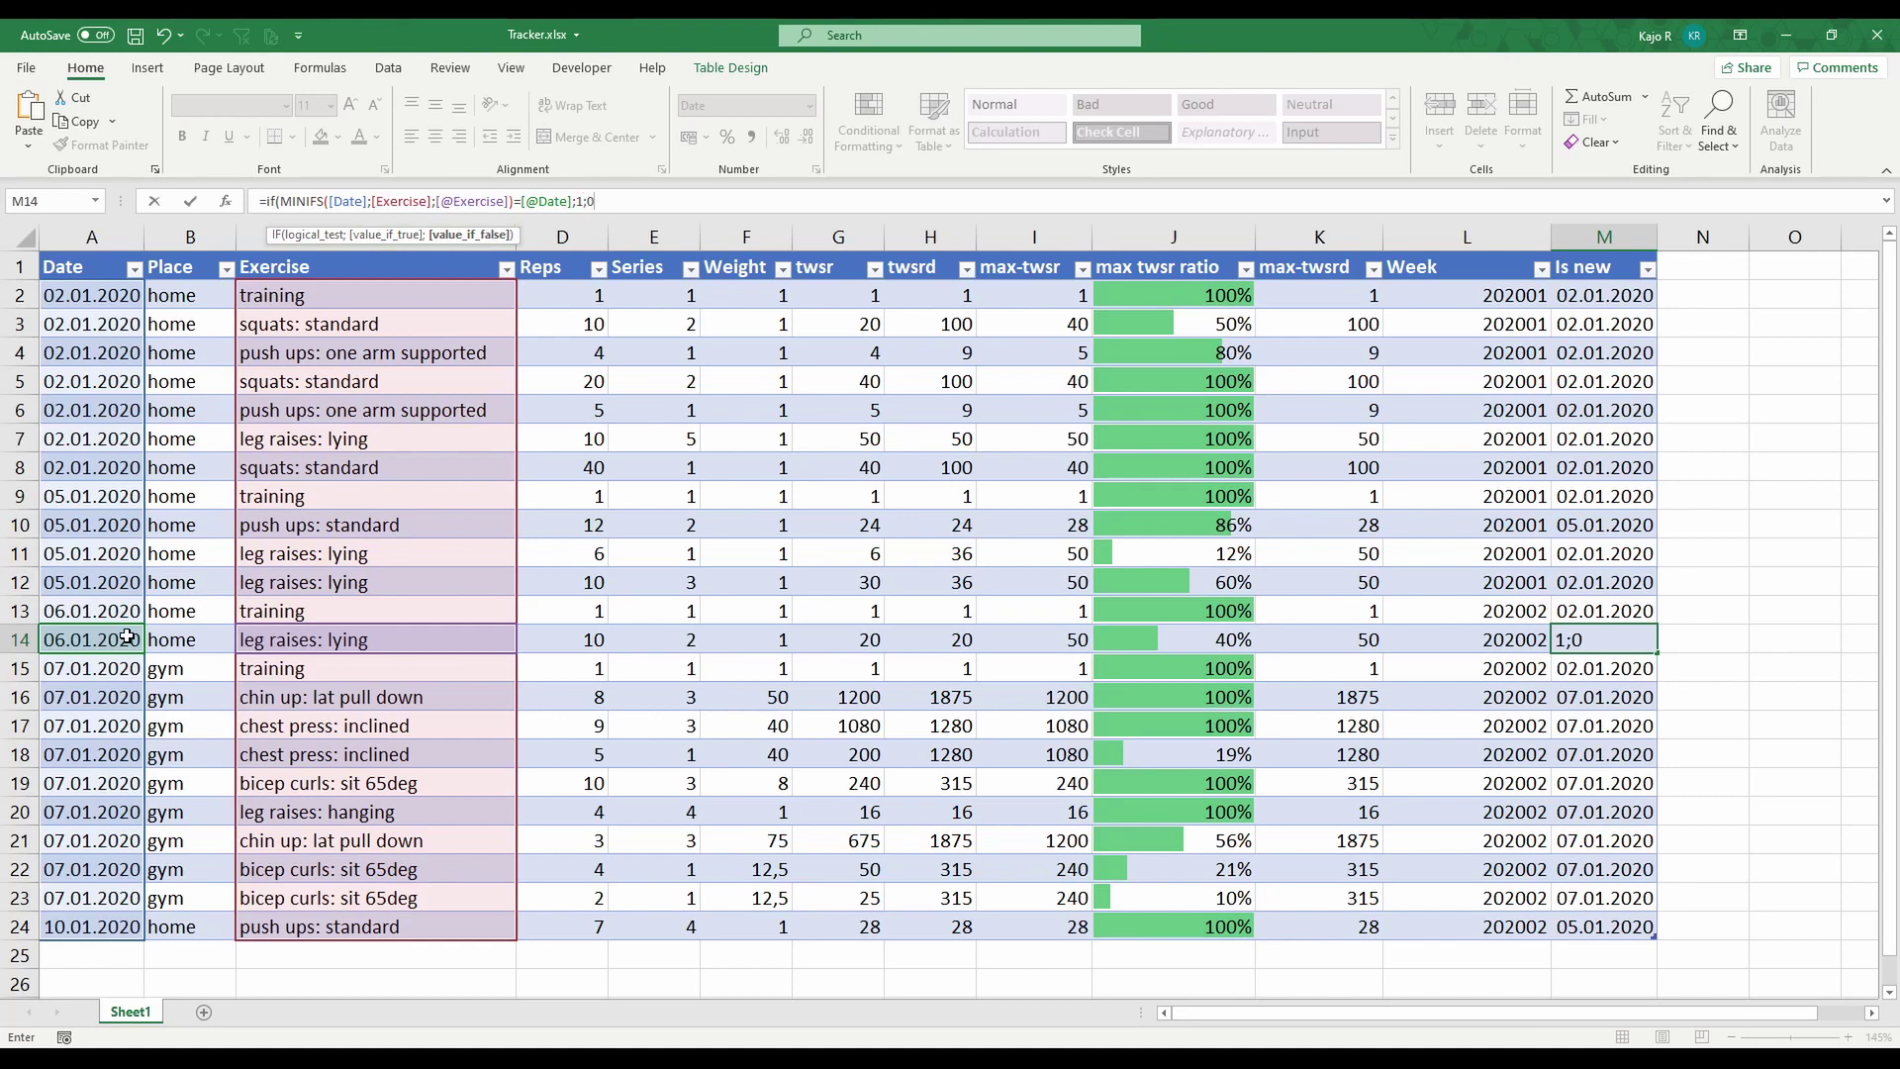
pyautogui.write(')')
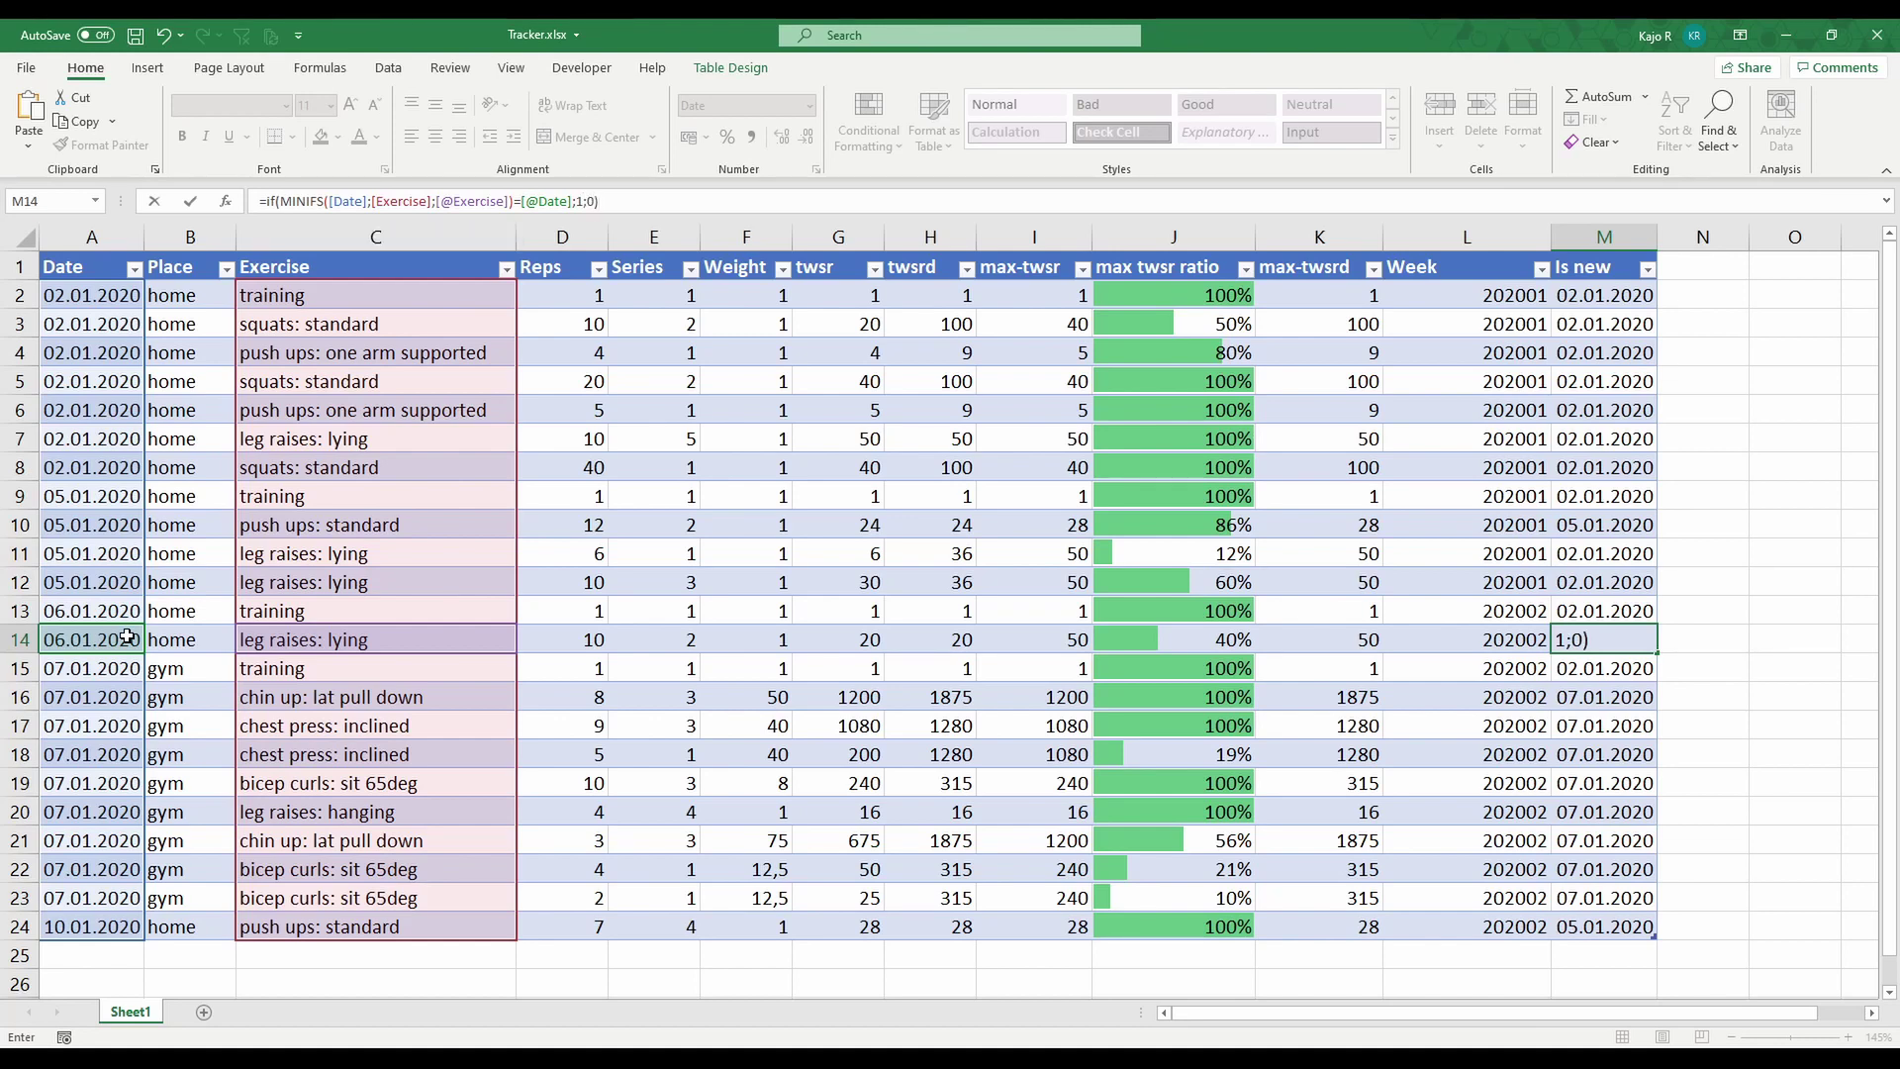
pyautogui.press('Return')
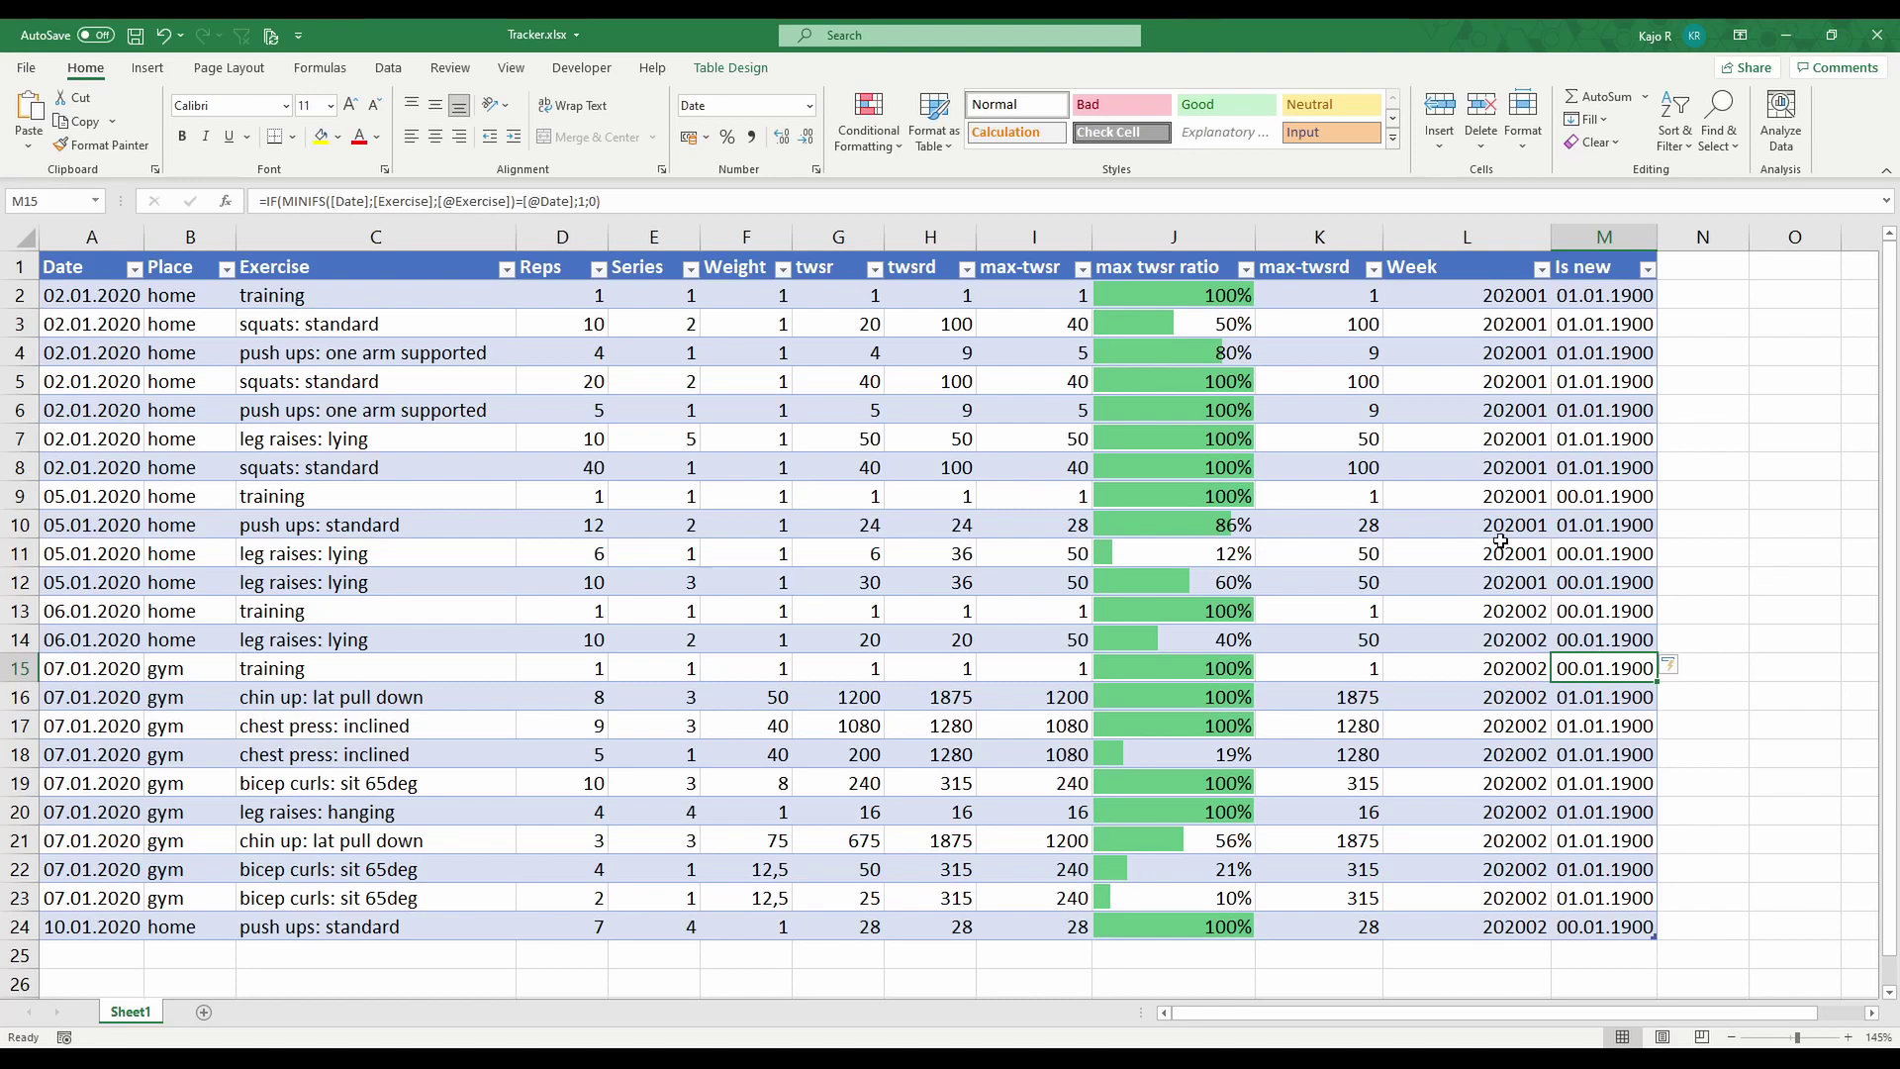
# - Format column M as Number with zero decimal places
pyautogui.click(1604, 237)
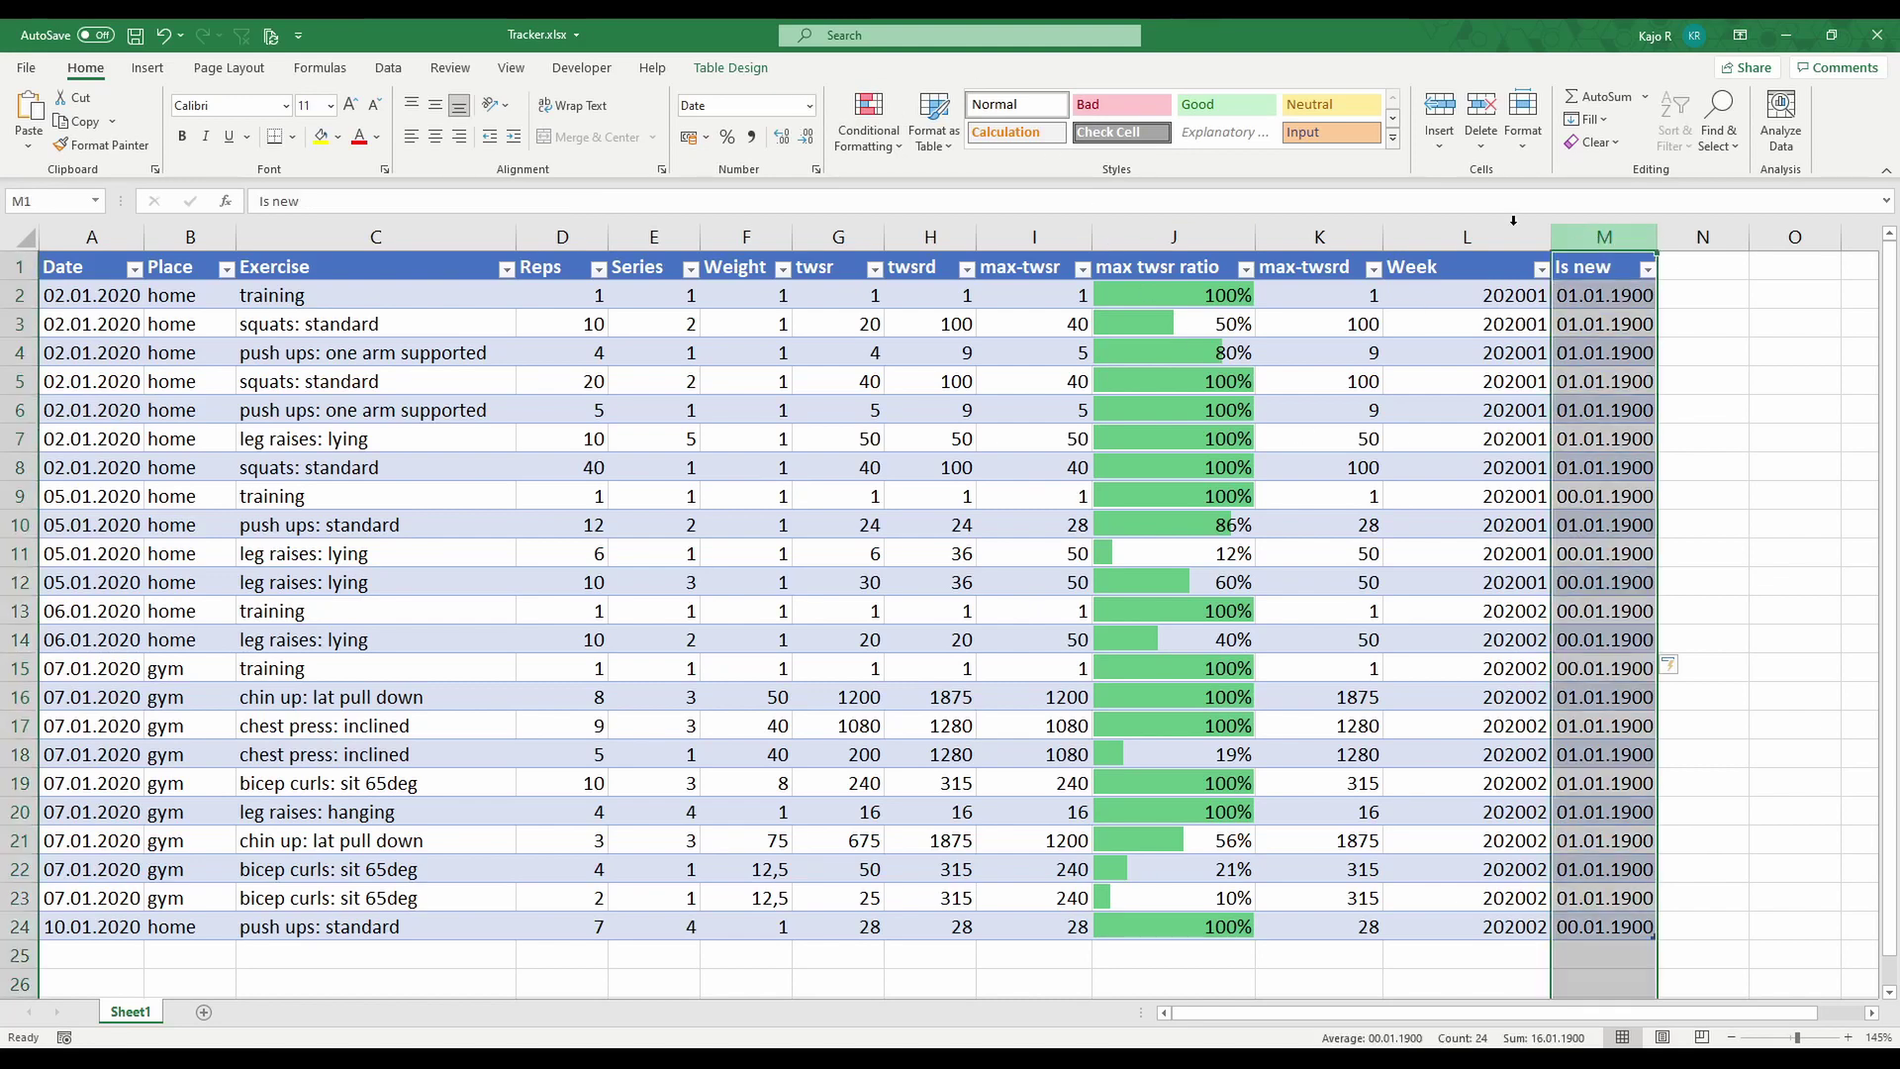
pyautogui.click(809, 104)
pyautogui.click(789, 204)
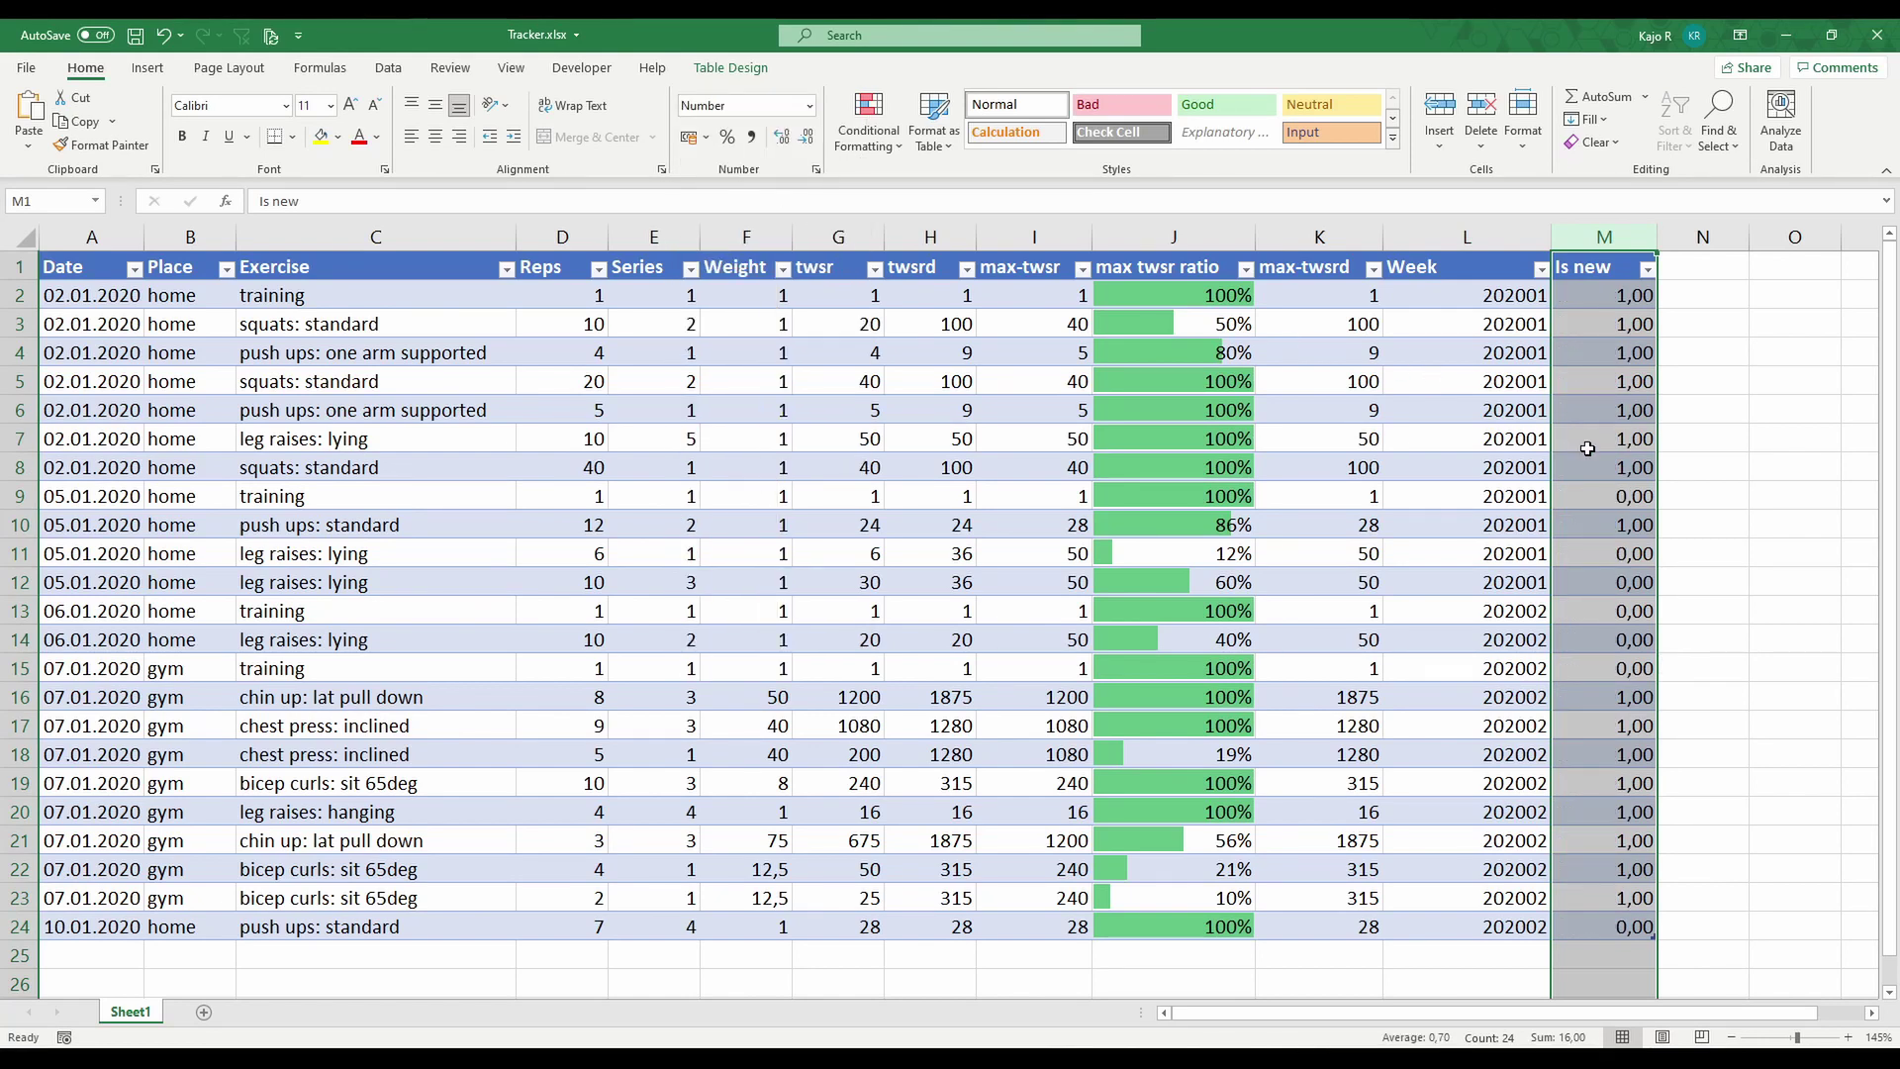
pyautogui.click(805, 137)
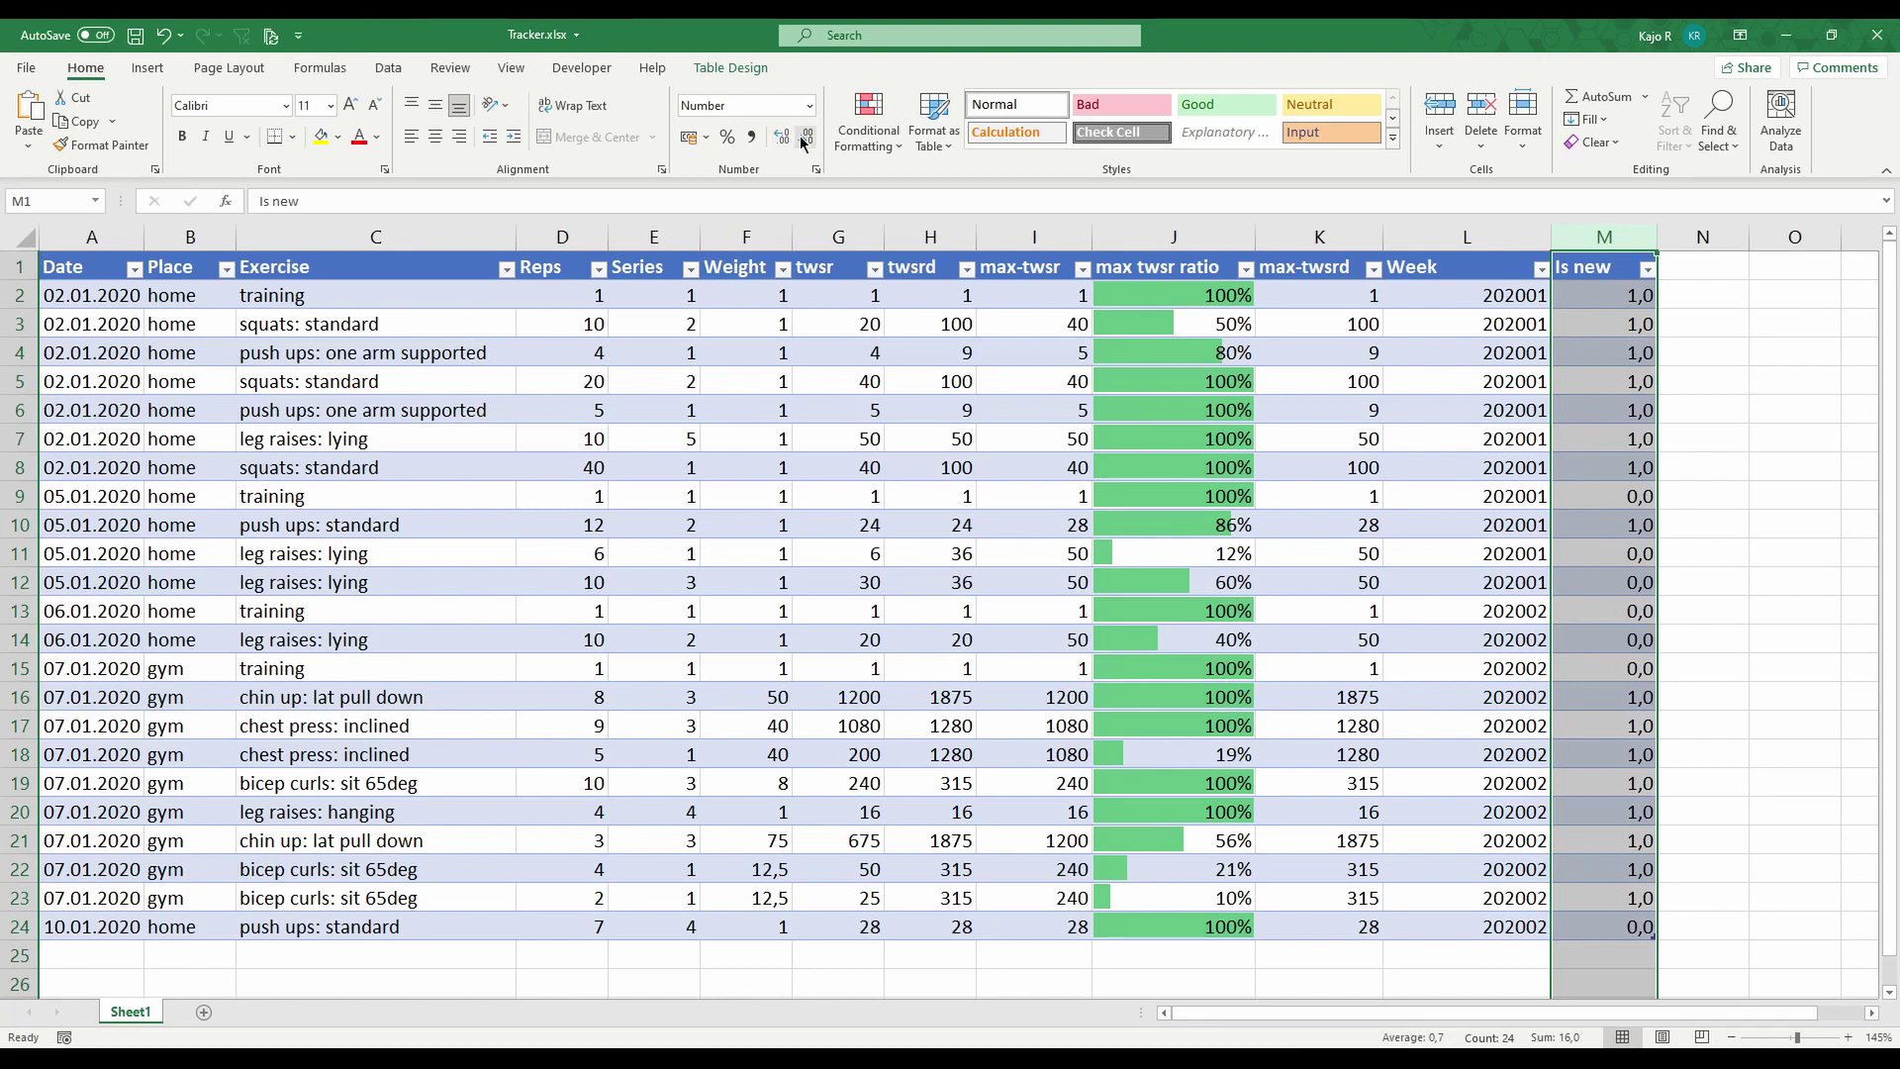
pyautogui.click(805, 142)
# - Spot-check the flags for rows 7 and 14, chin up, push ups and the first day
pyautogui.click(1584, 435)
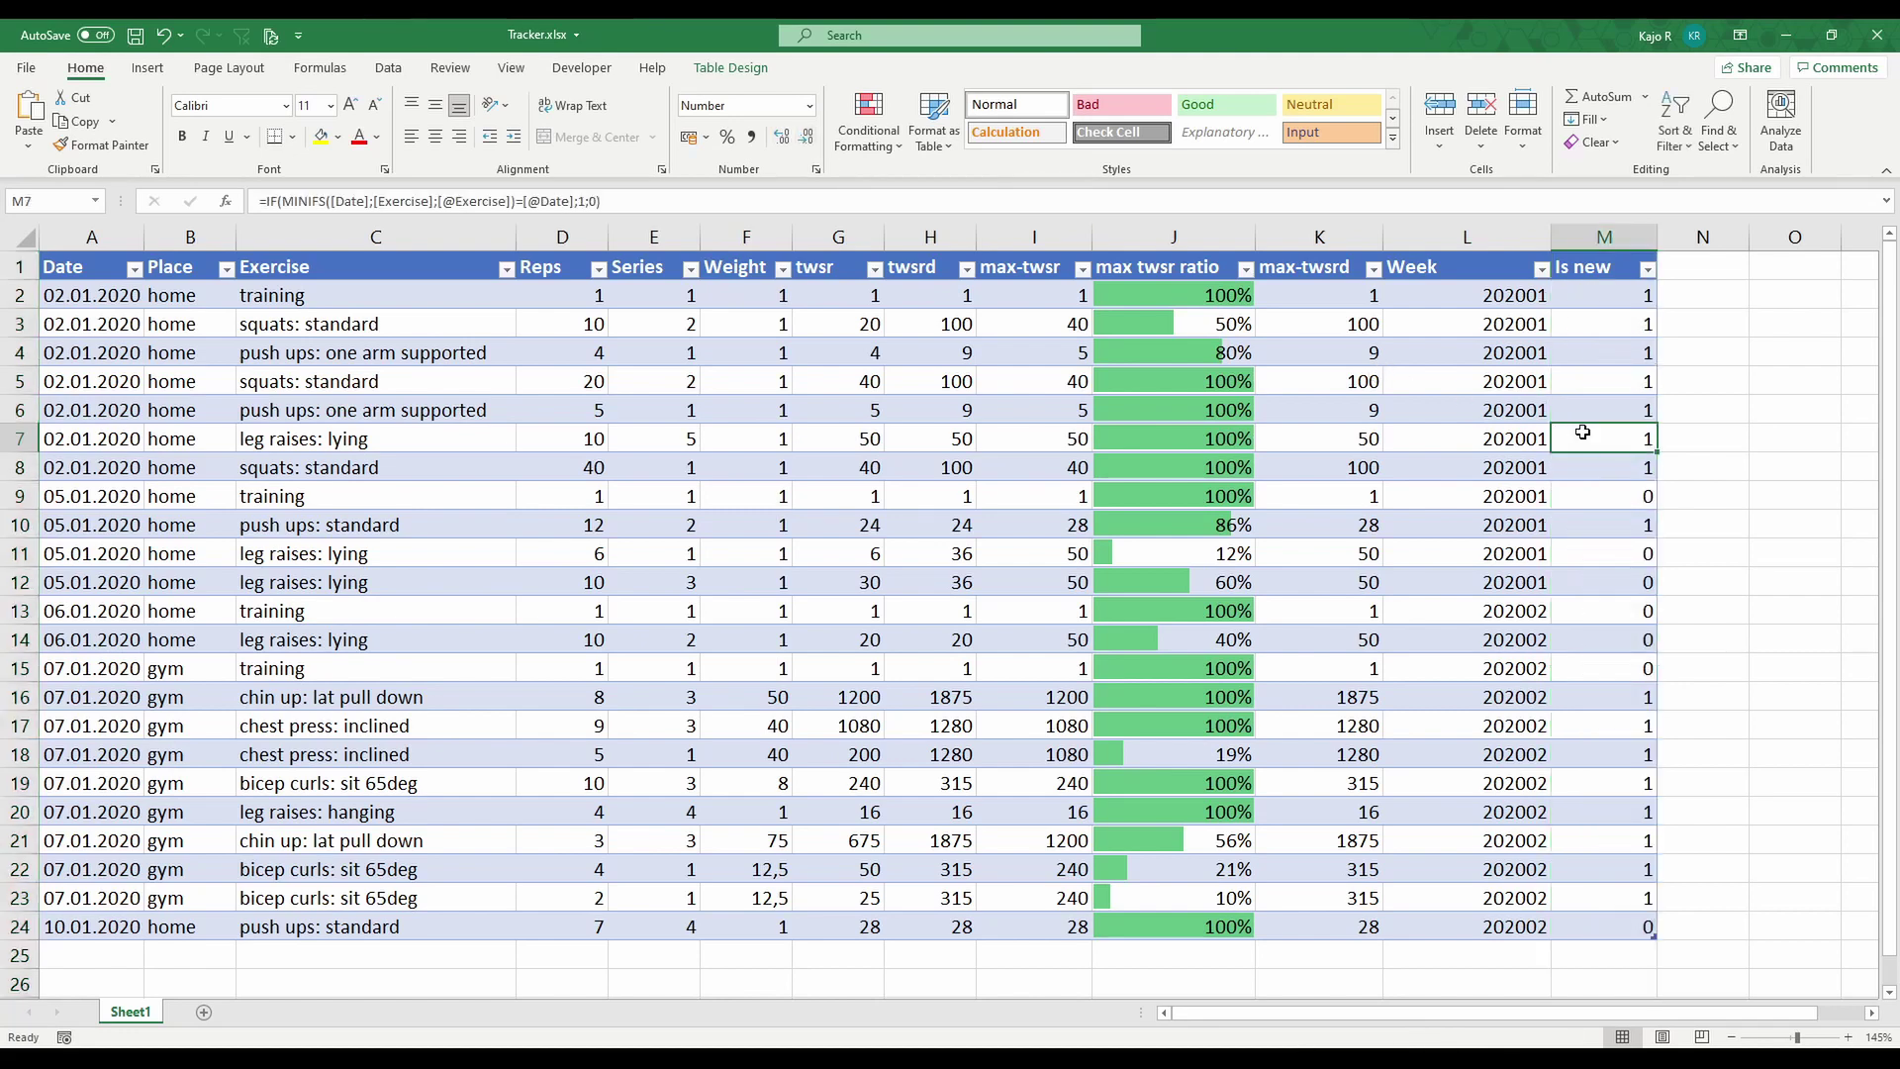
pyautogui.click(1613, 703)
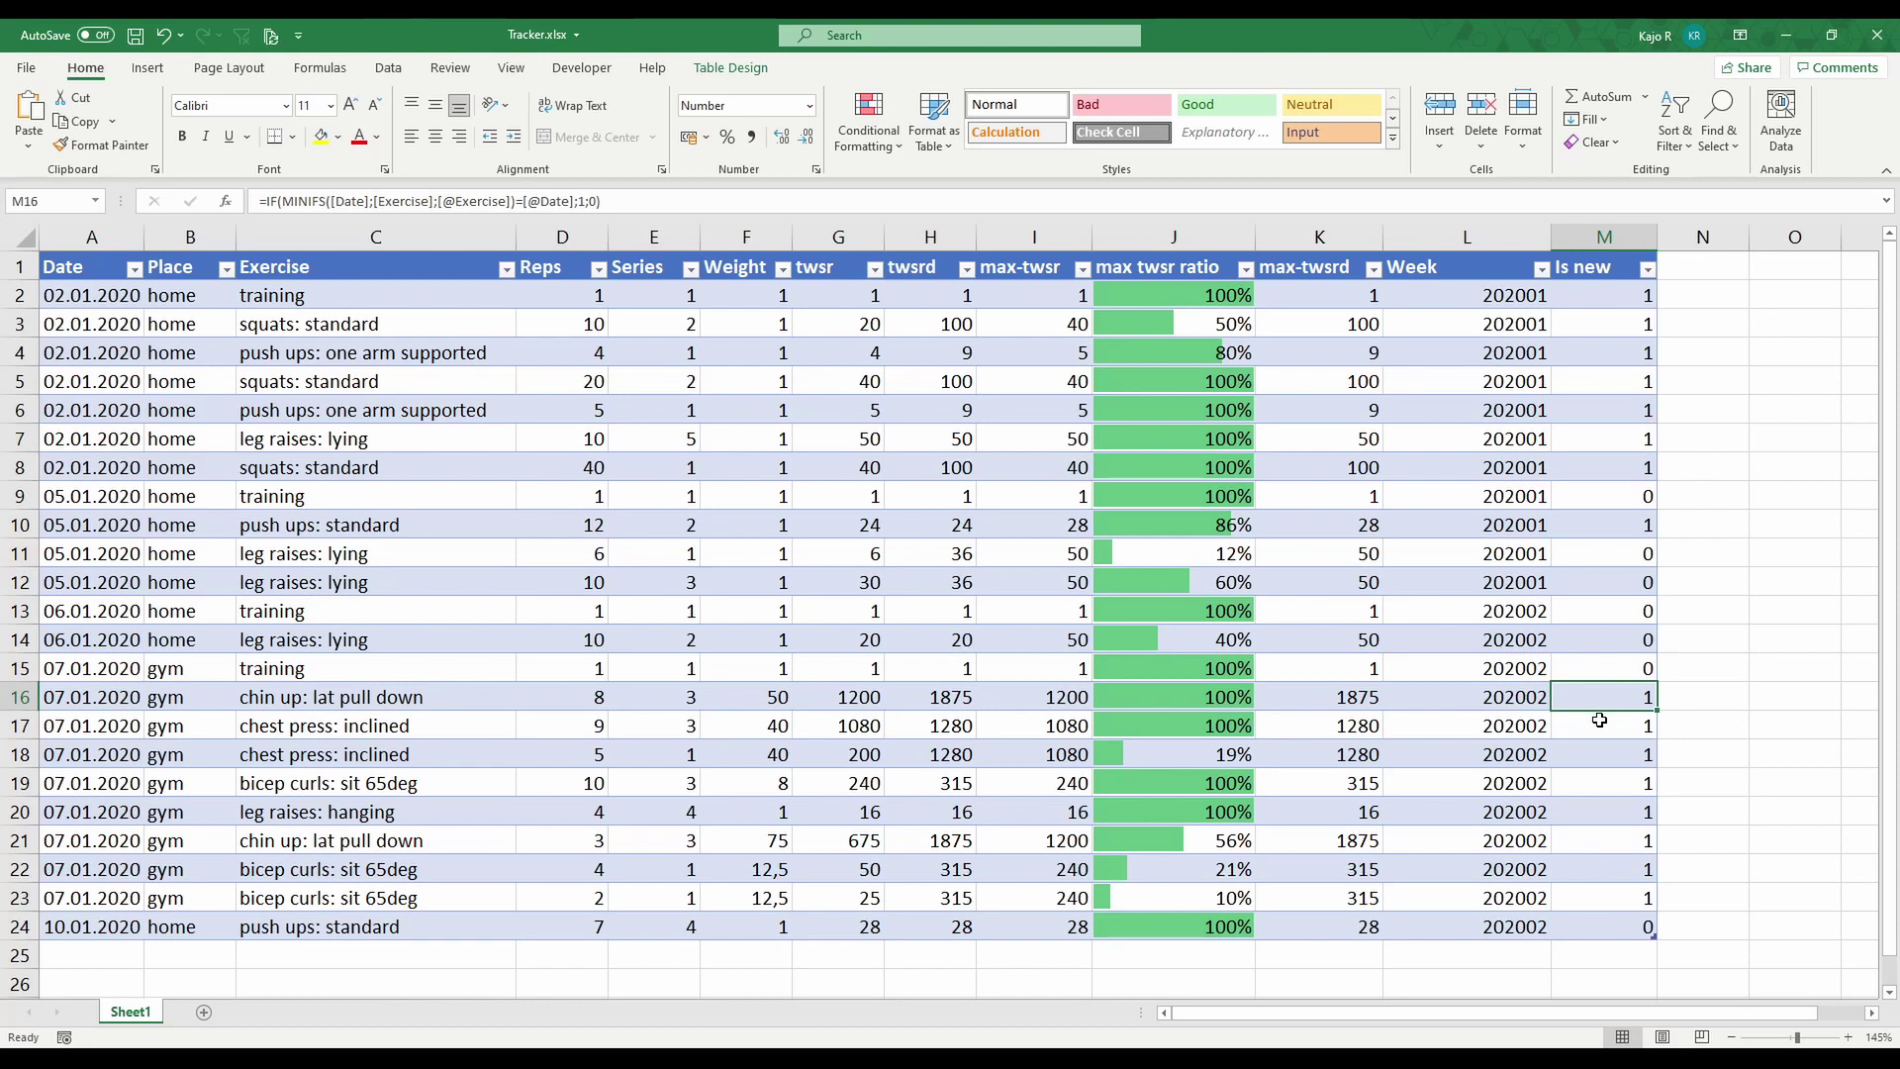
pyautogui.press('Up')
pyautogui.press('Up')
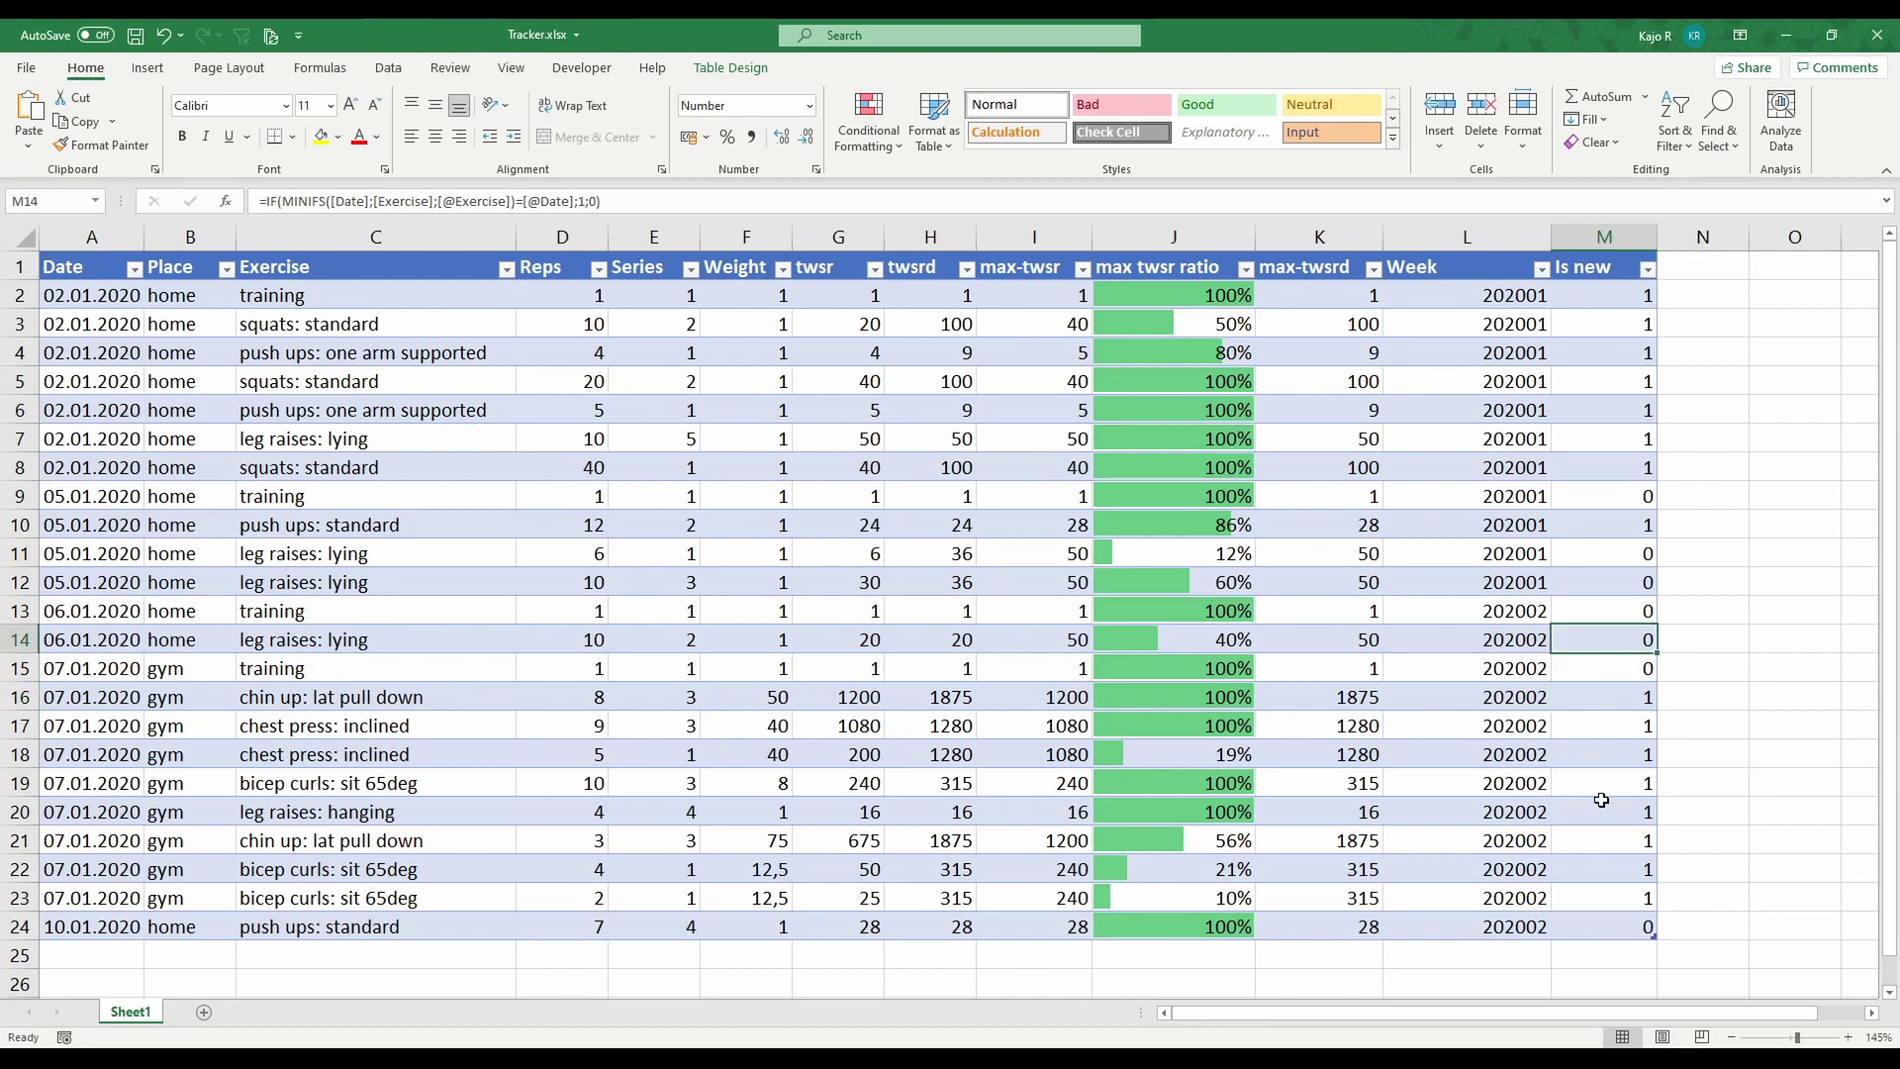
pyautogui.moveTo(1623, 297); pyautogui.dragTo(1626, 461)
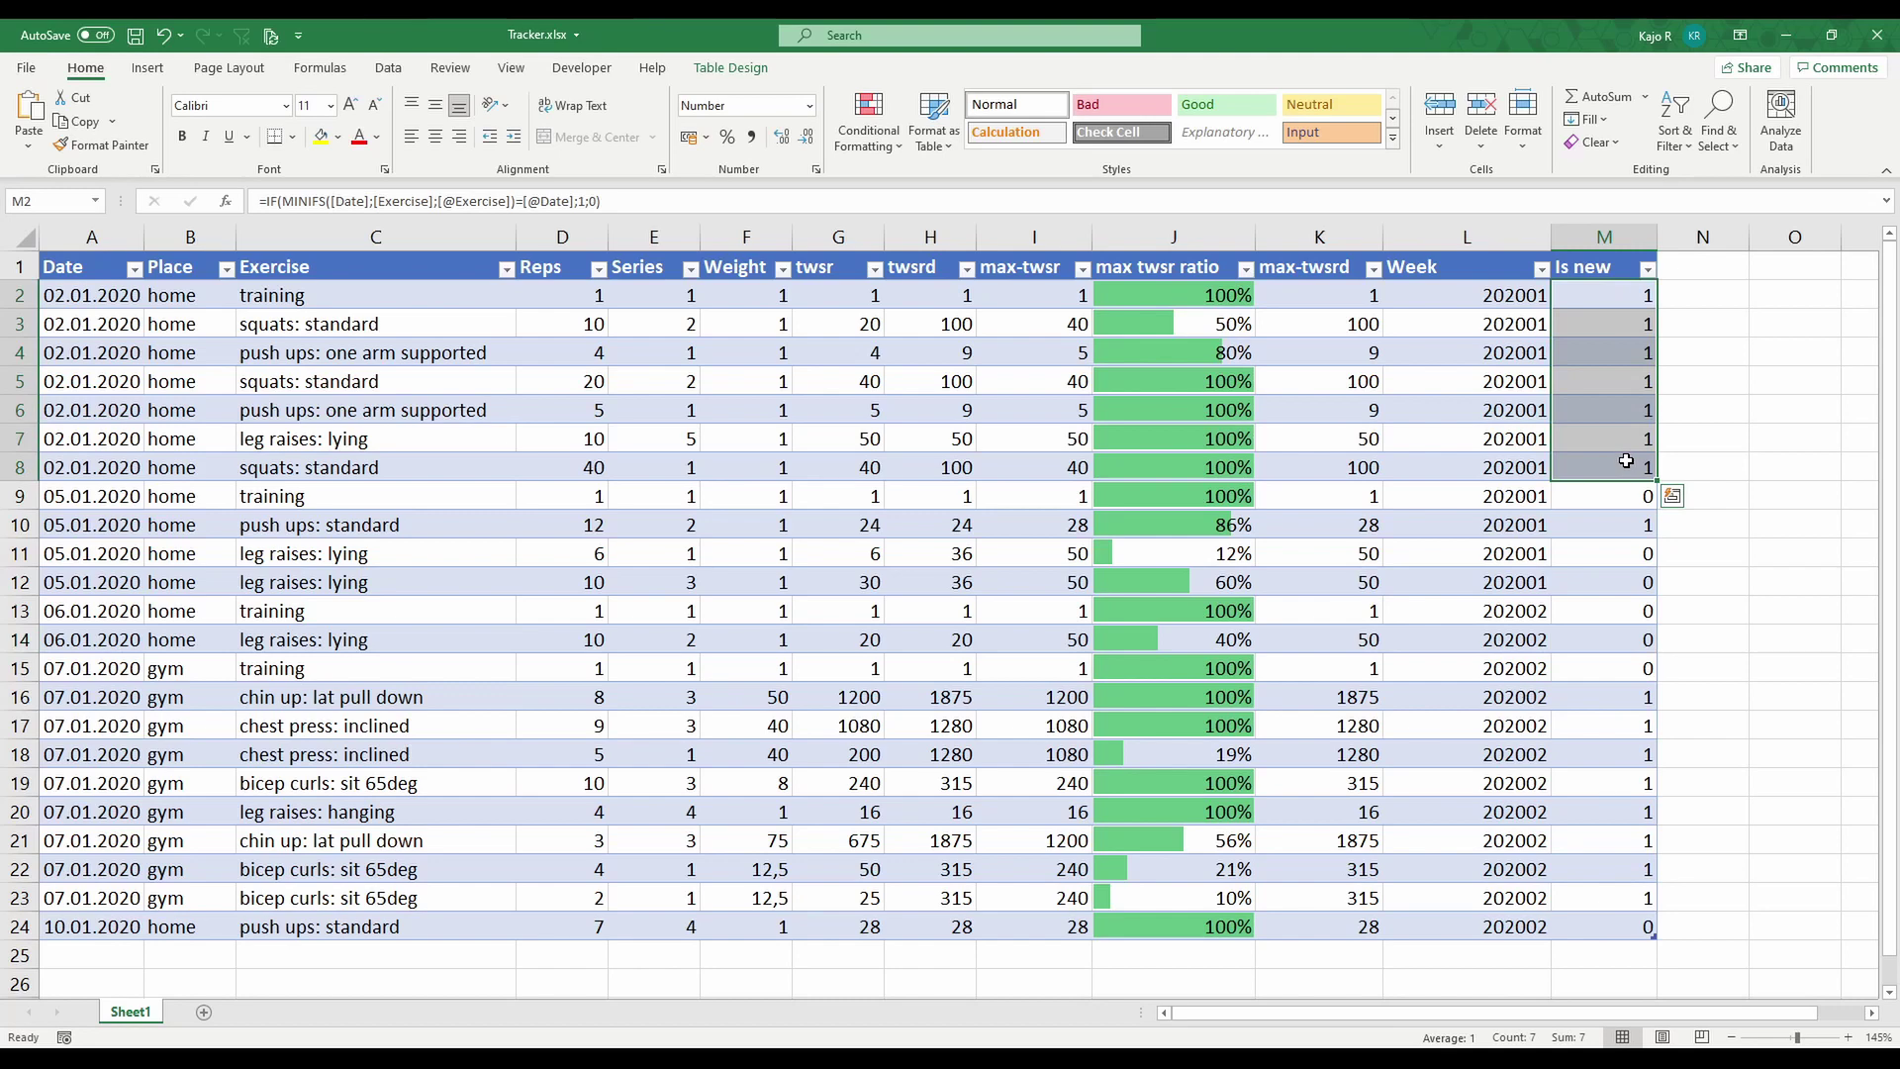
pyautogui.click(1634, 533)
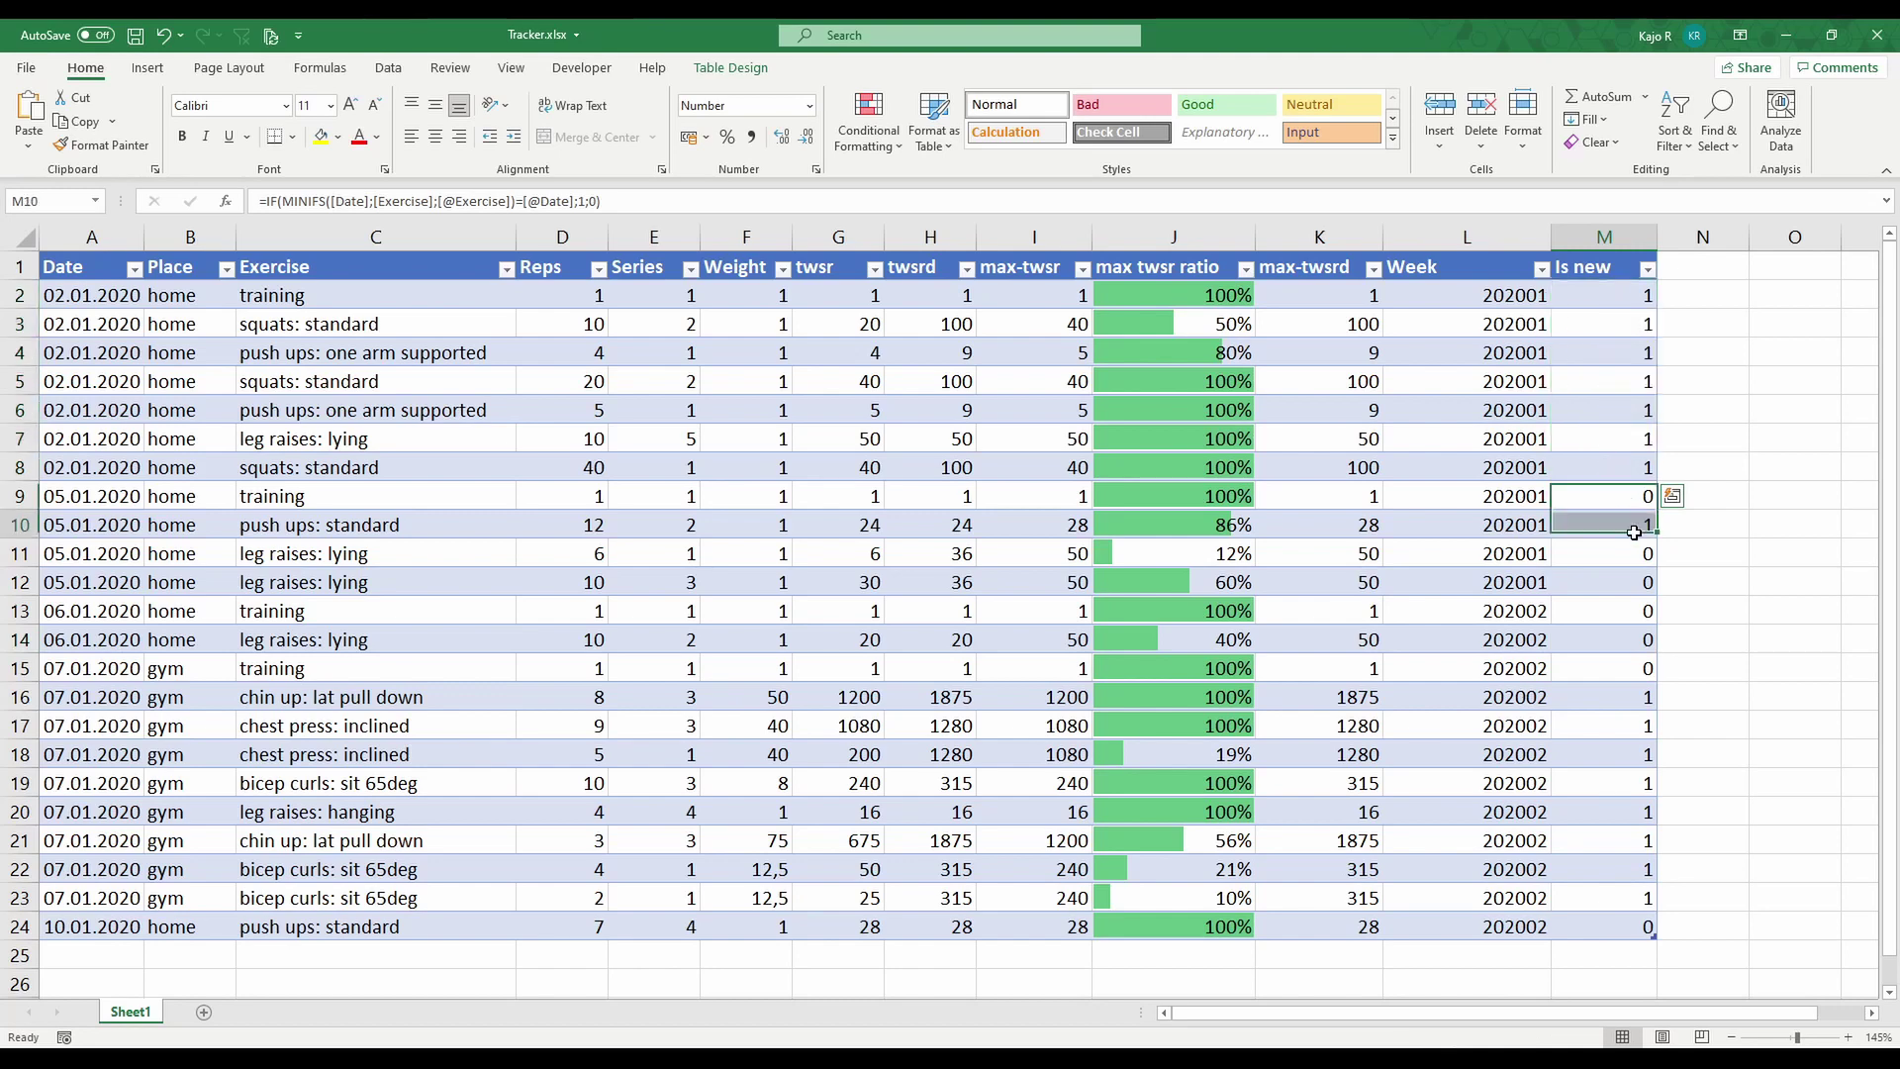